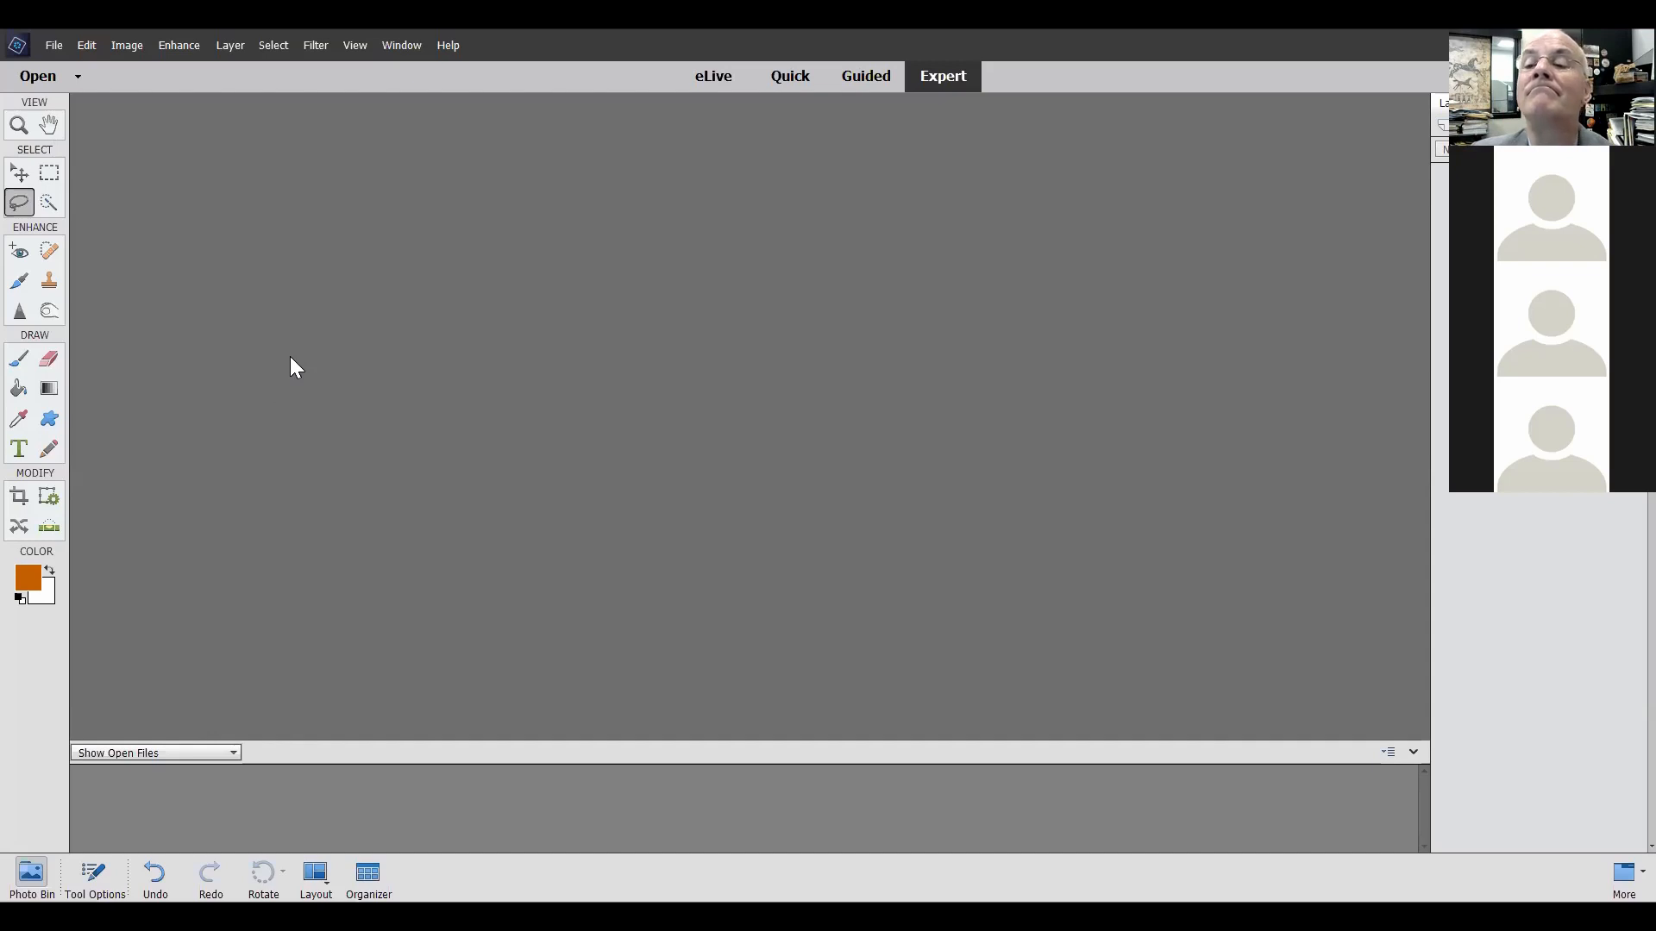
# Step: Open the image easter from the zoomphoto folder
pyautogui.click(54, 48)
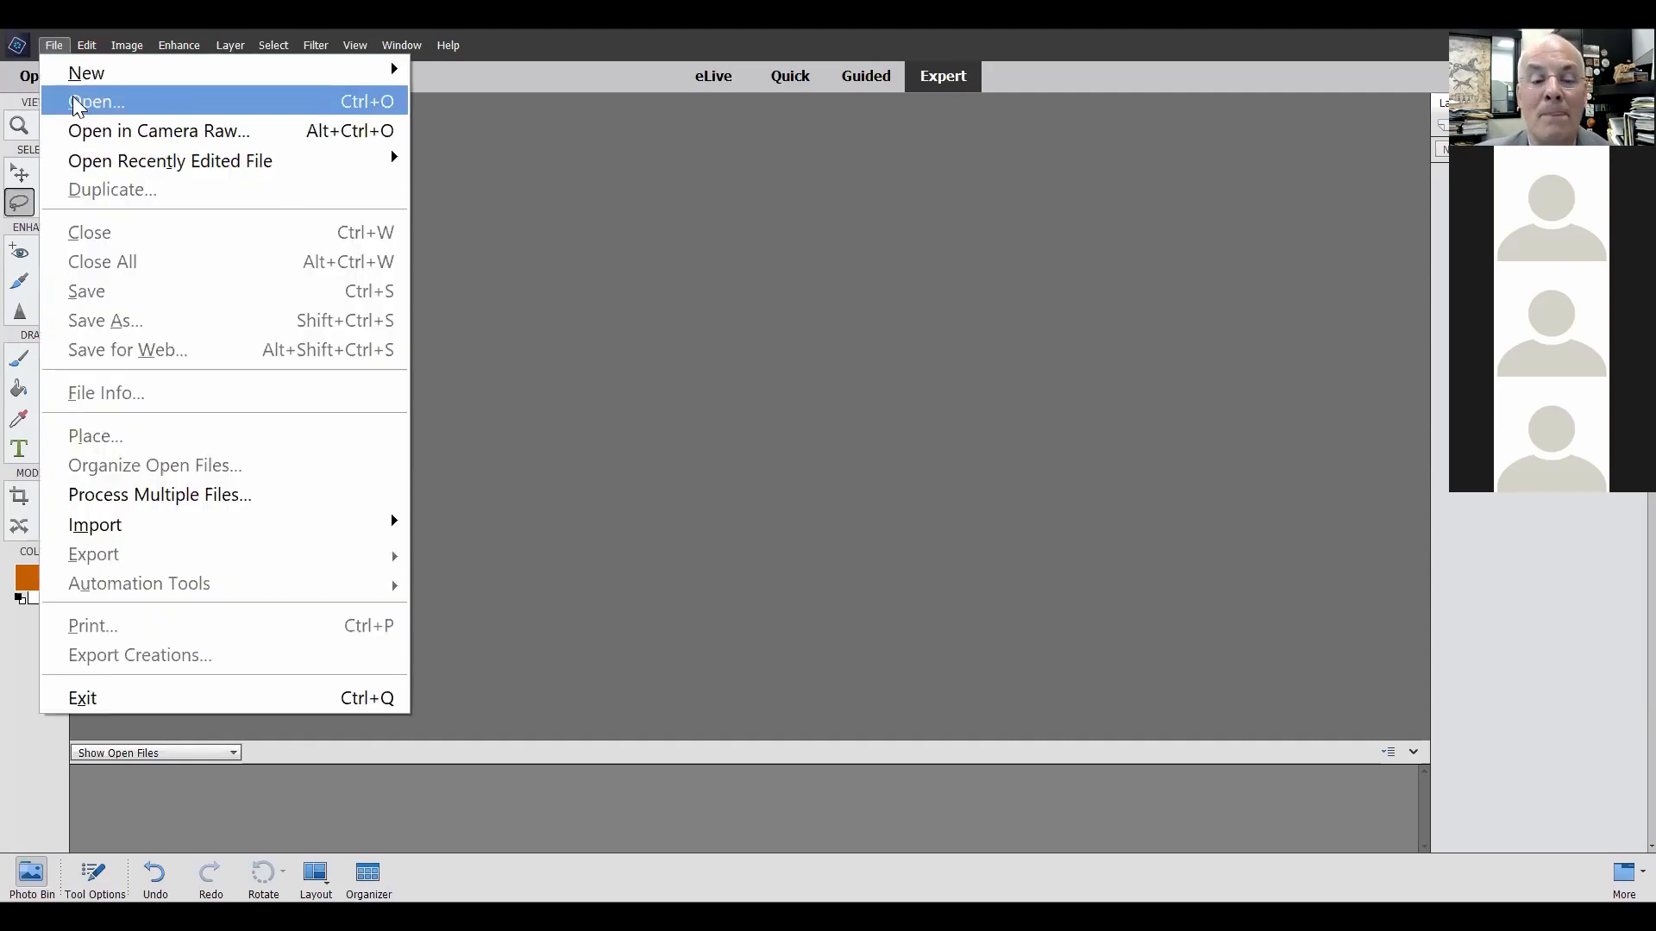
pyautogui.click(78, 107)
pyautogui.click(1069, 488)
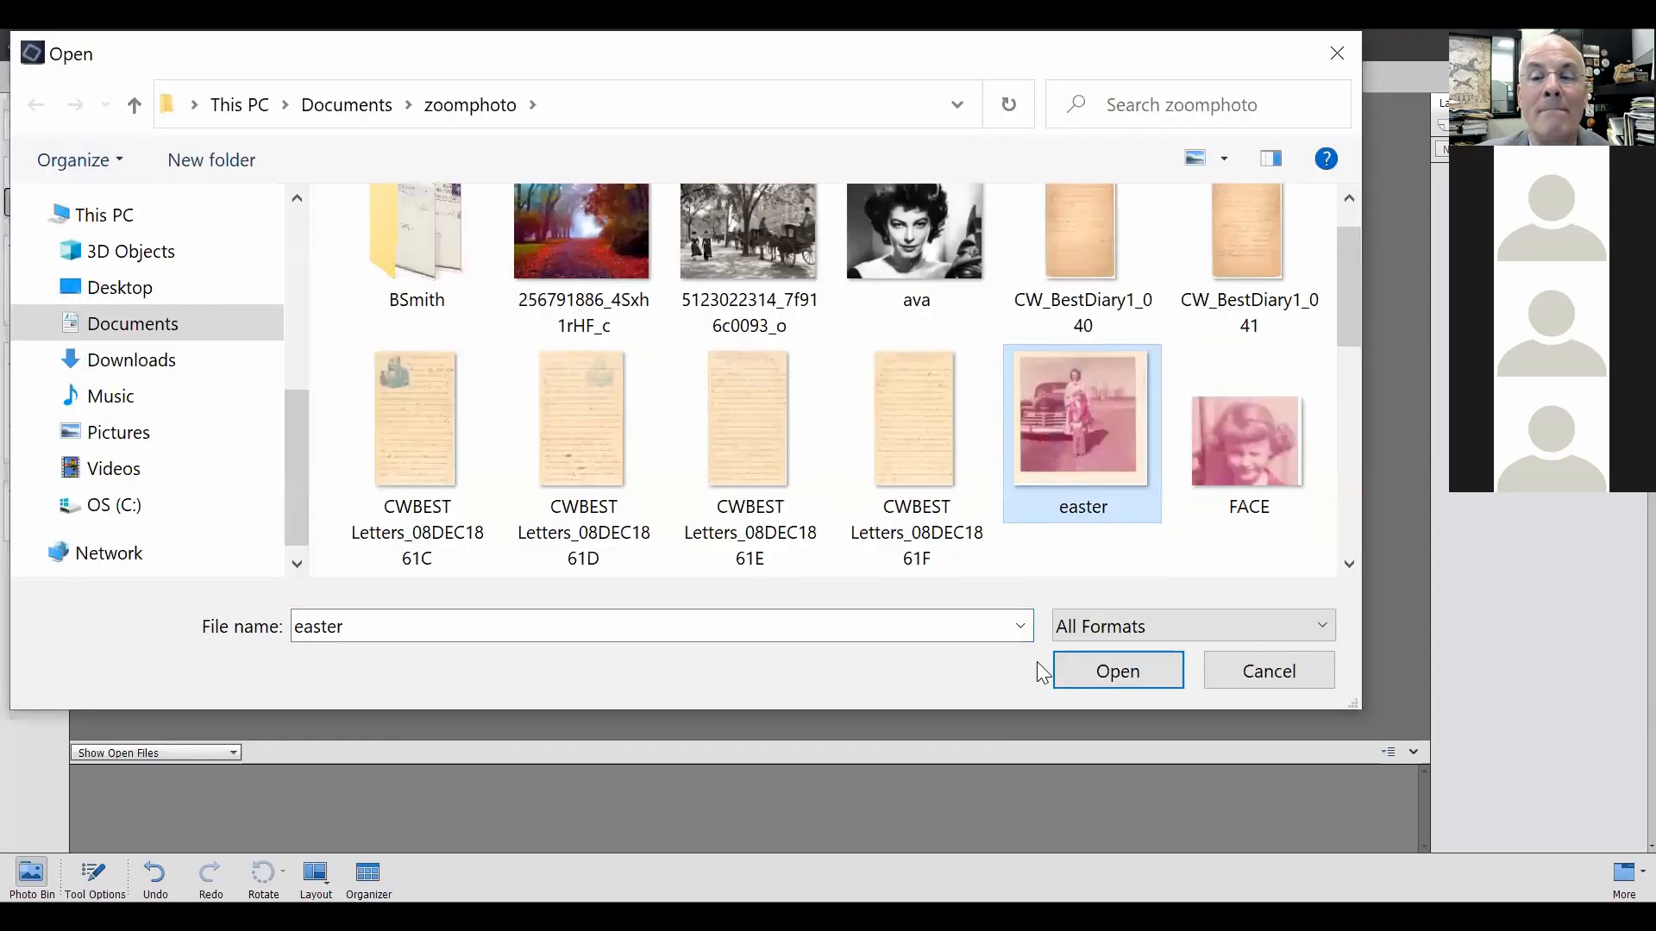
pyautogui.click(1078, 669)
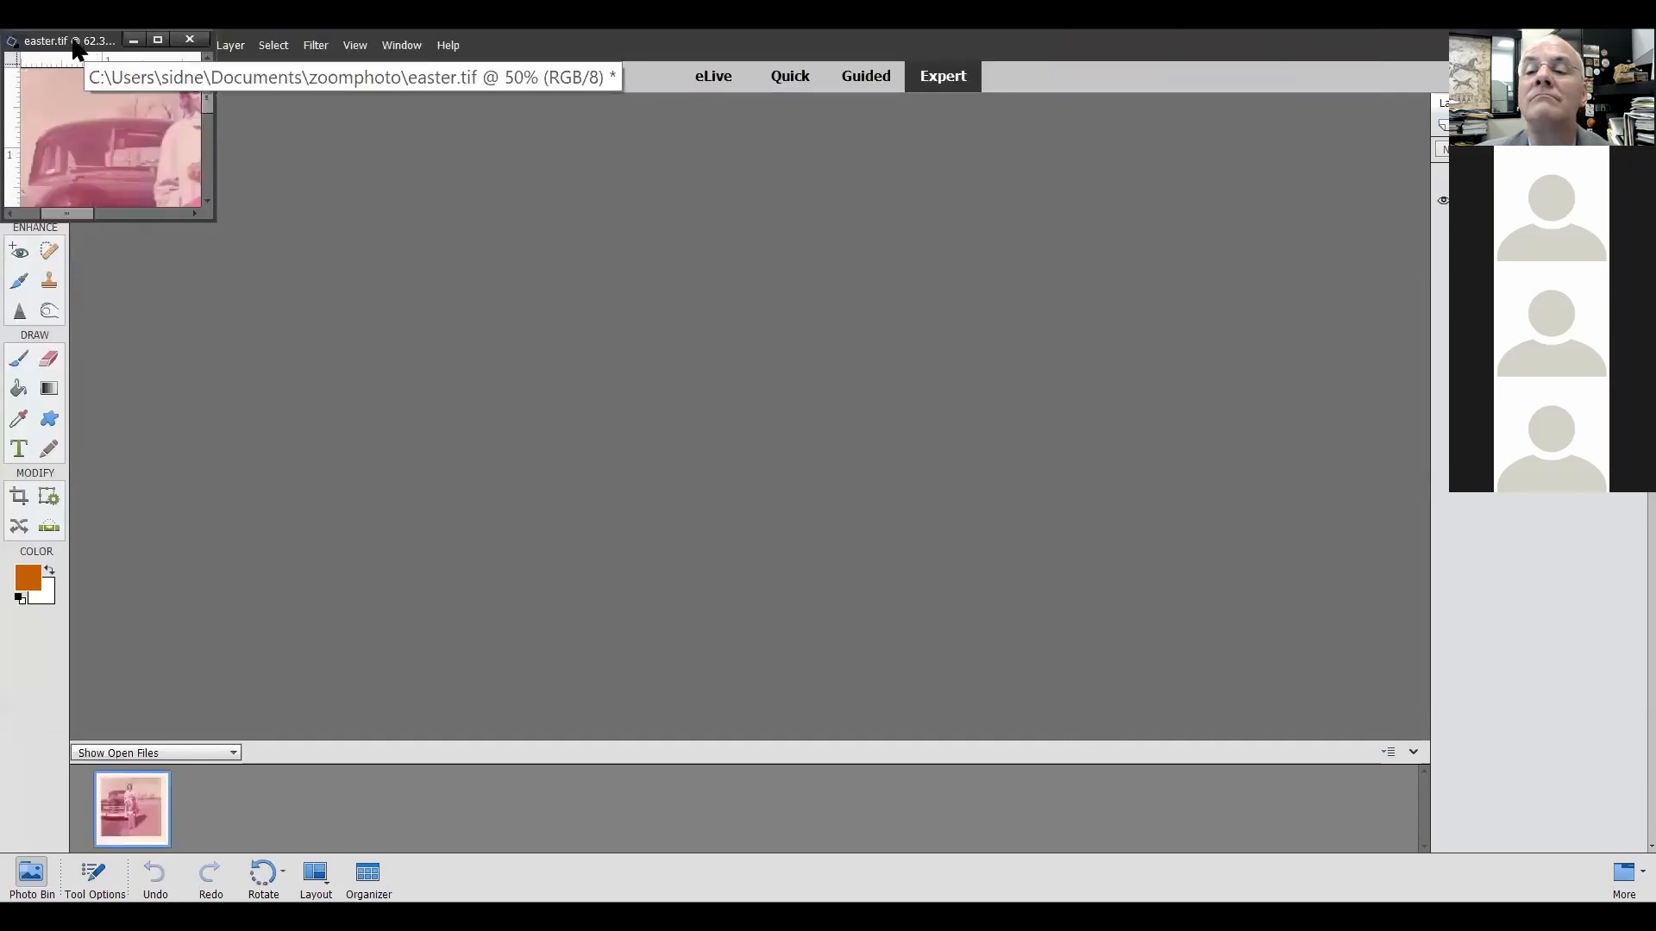
# Step: Move the floating easter.tif window into the middle of the workspace and enlarge it until the whole photo shows
pyautogui.moveTo(82, 50)
pyautogui.mouseDown()
pyautogui.moveTo(121, 99)
pyautogui.moveTo(153, 94)
pyautogui.moveTo(139, 99)
pyautogui.moveTo(155, 178)
pyautogui.moveTo(616, 168)
pyautogui.moveTo(673, 142)
pyautogui.mouseUp()
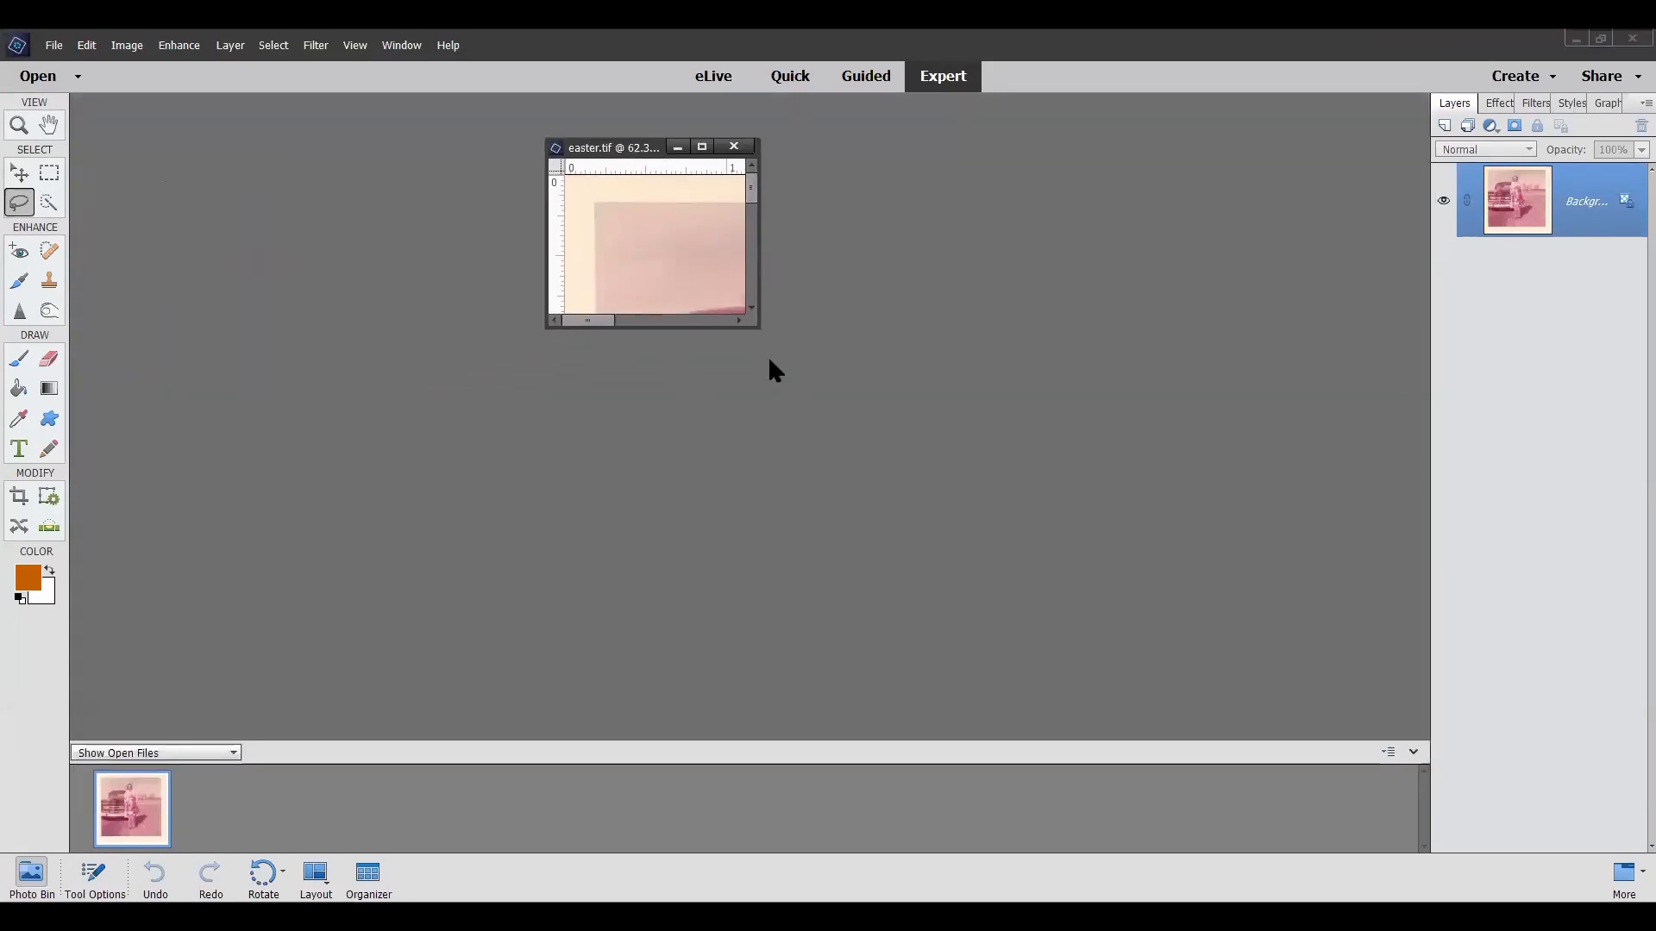
pyautogui.moveTo(752, 325); pyautogui.dragTo(1192, 818)
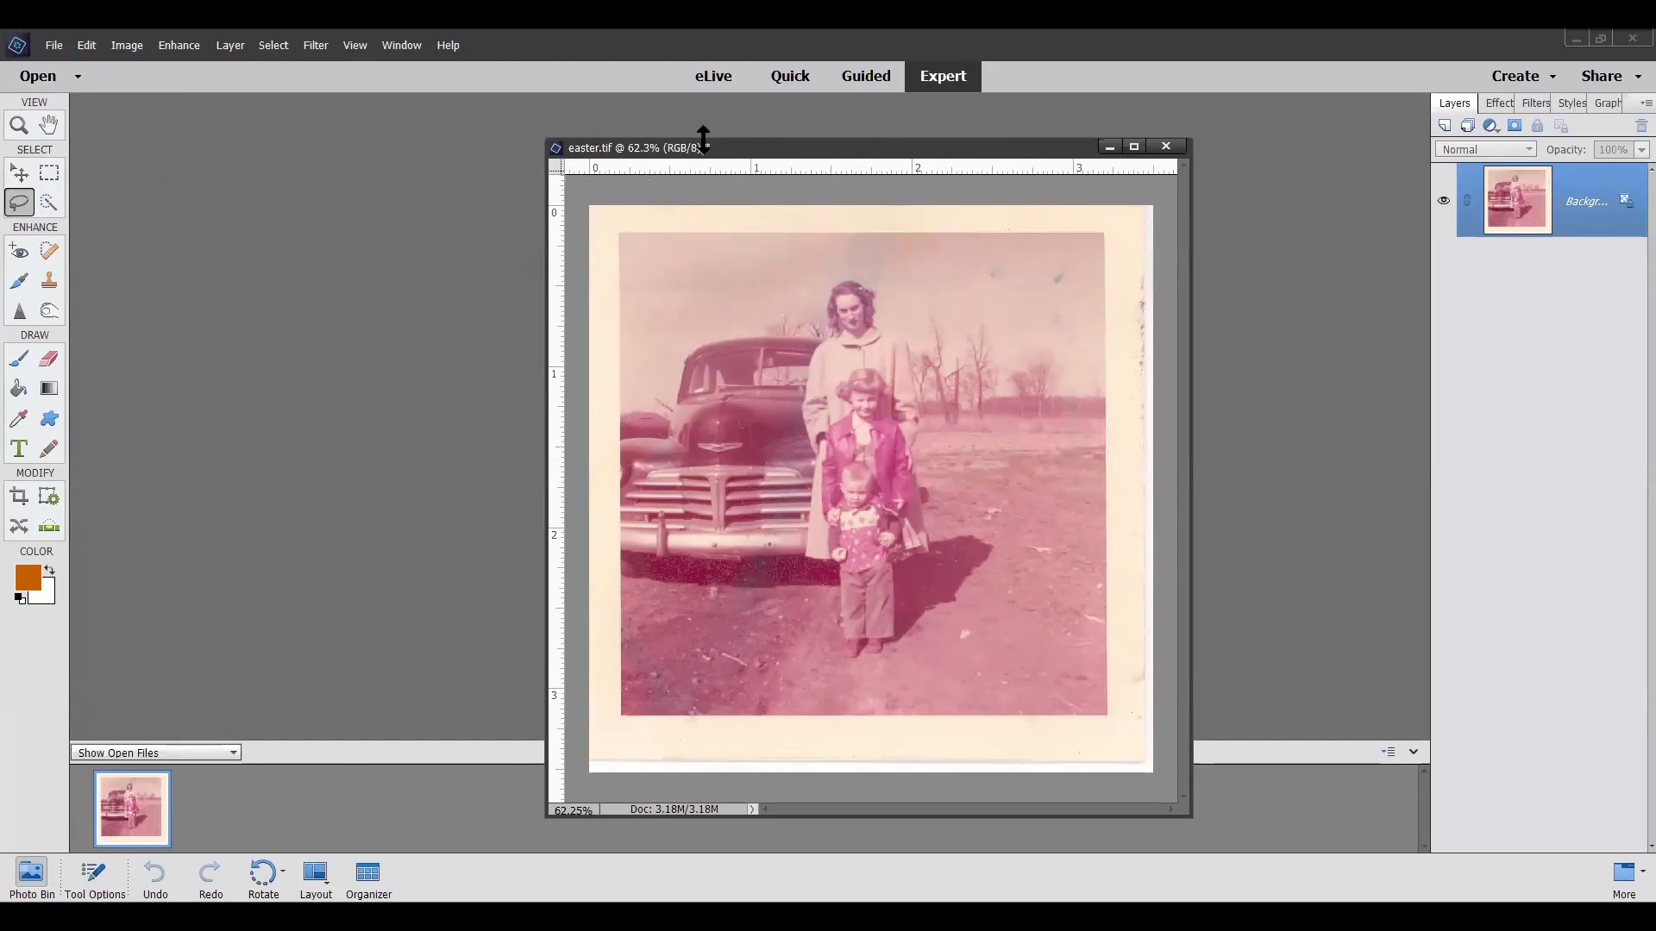
pyautogui.click(357, 50)
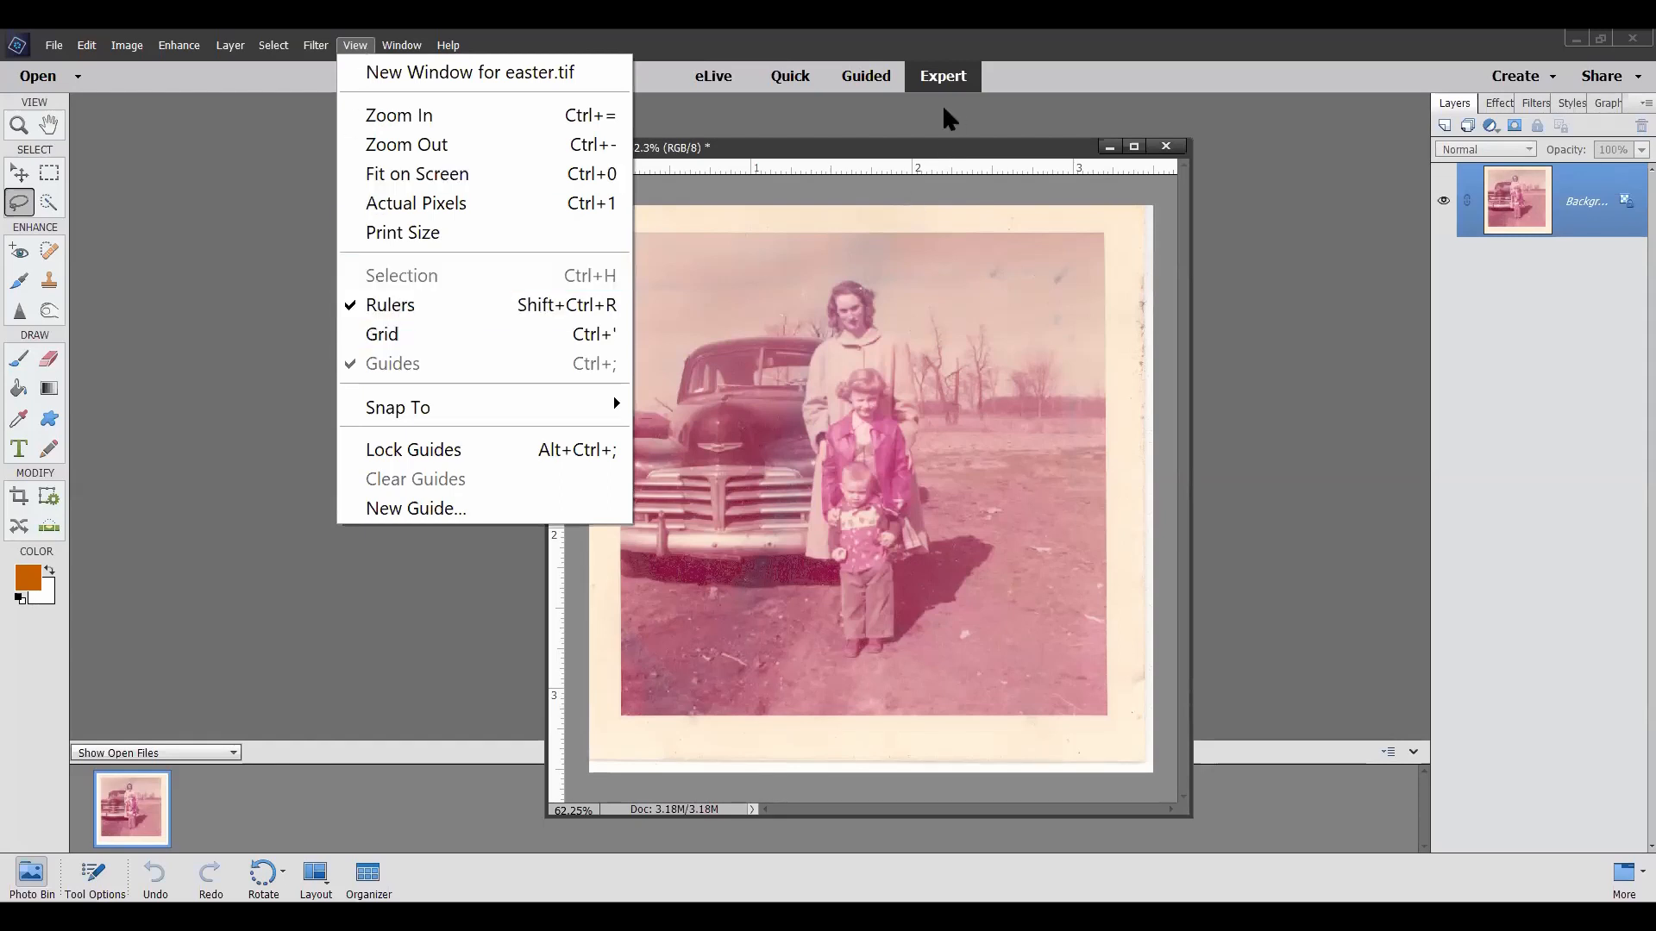
pyautogui.click(895, 155)
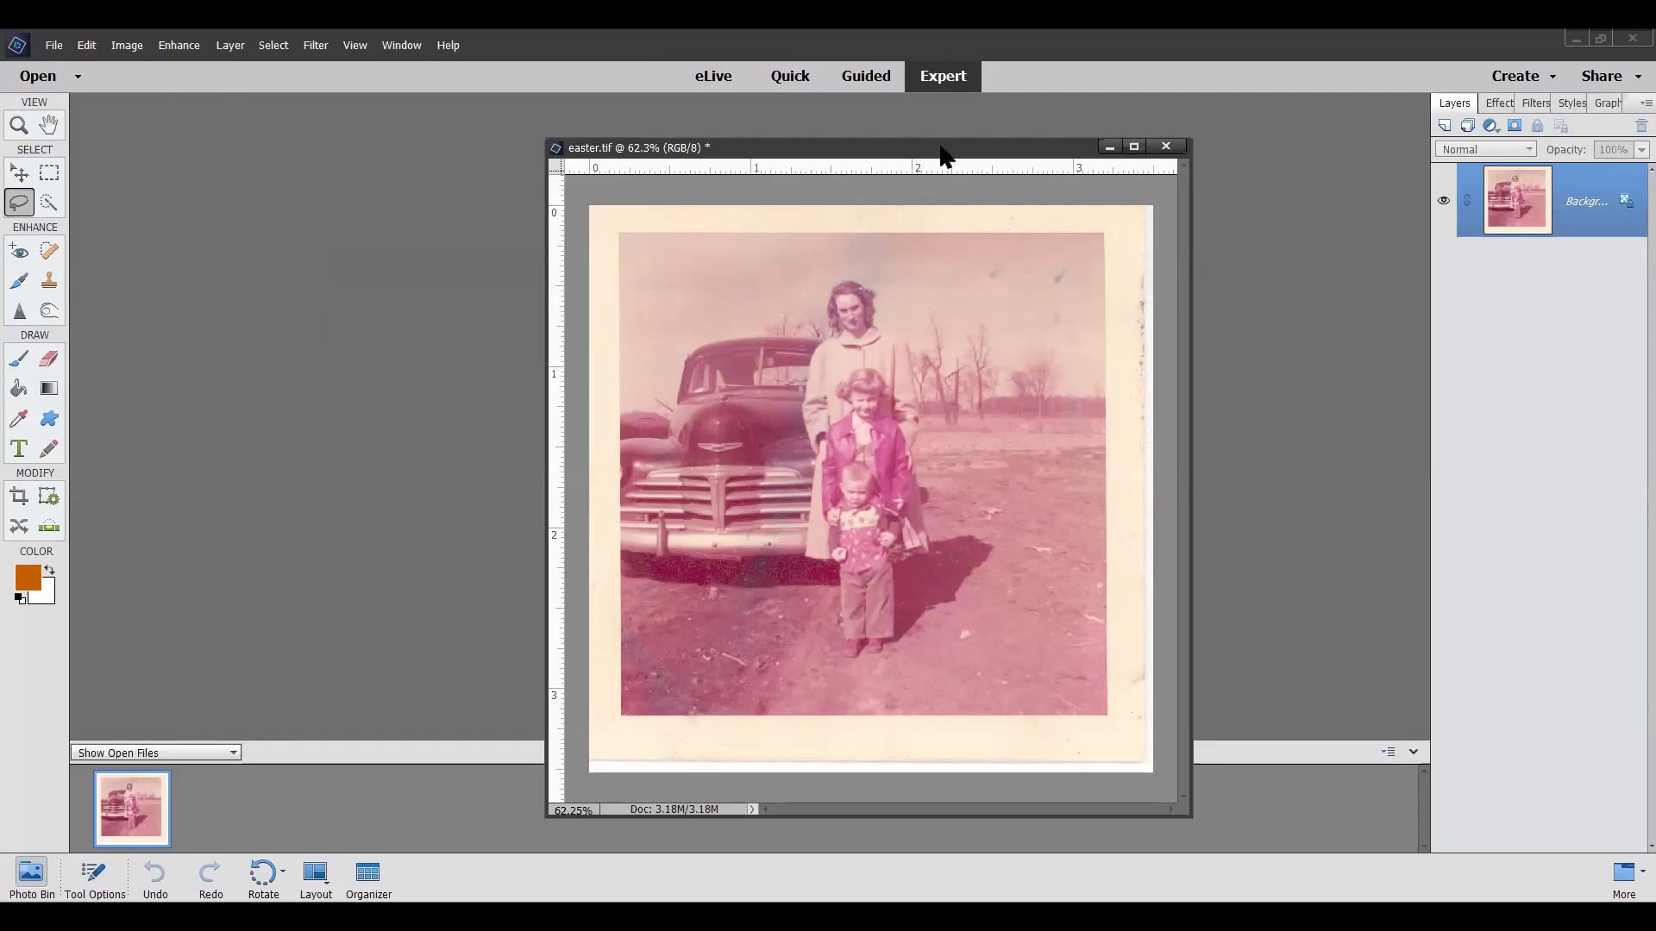
pyautogui.moveTo(949, 148); pyautogui.dragTo(1138, 143)
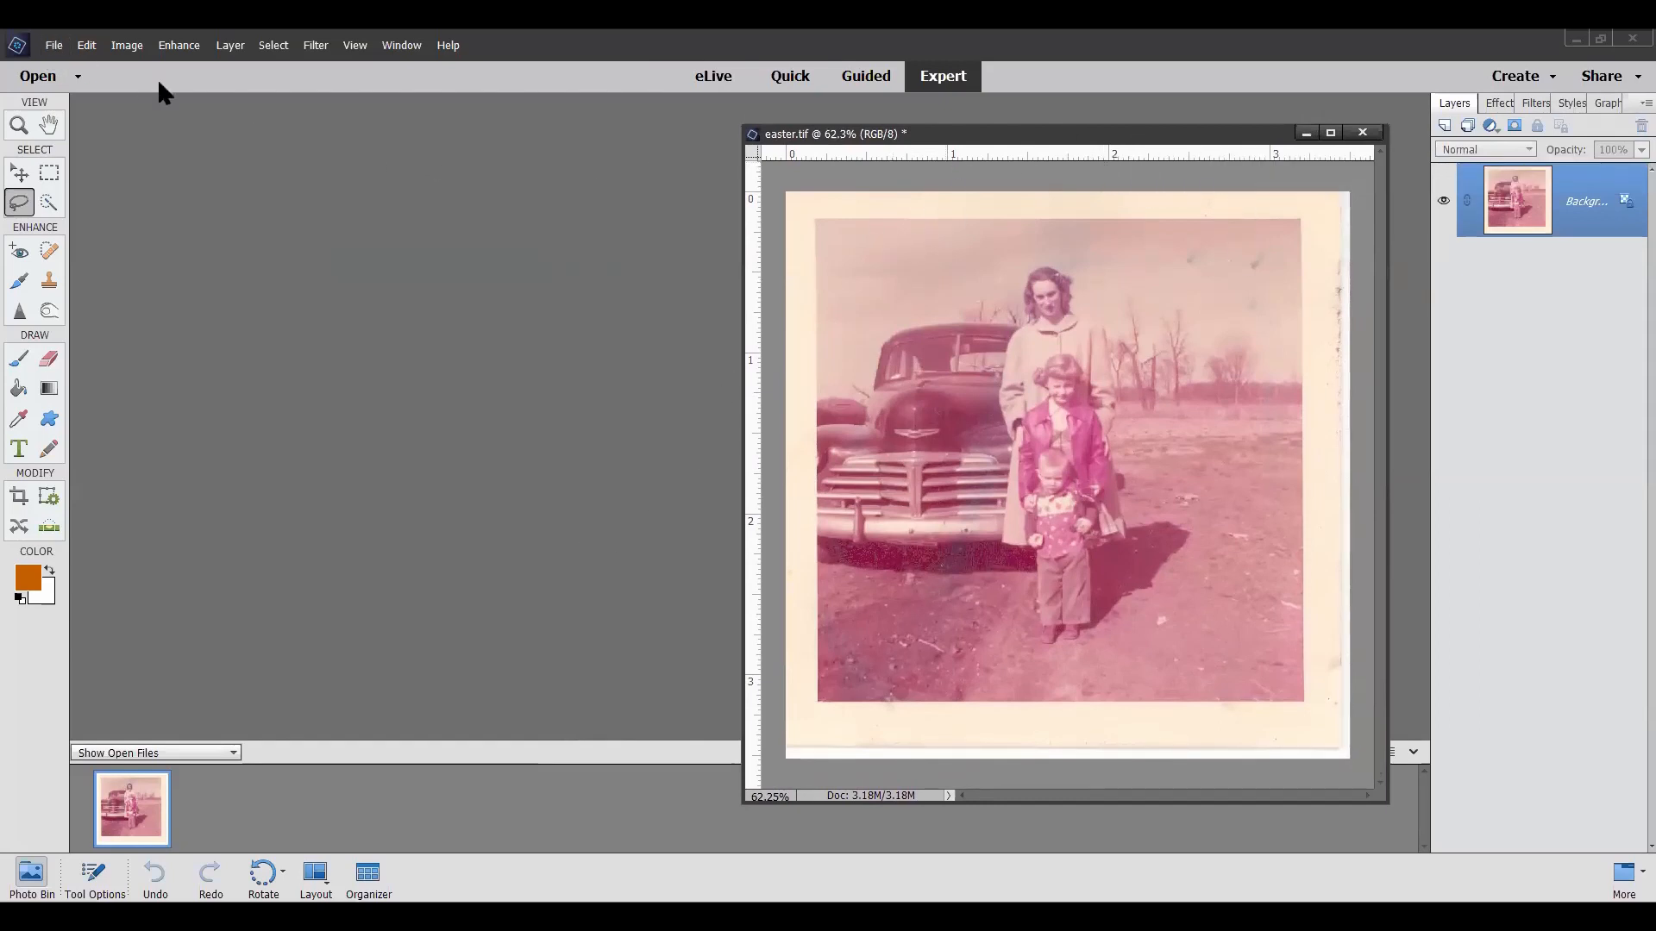
pyautogui.moveTo(1098, 136); pyautogui.dragTo(810, 197)
# Step: Examine the General preferences, including the Zoom with Scroll Wheel option, and close them with the settings accepted
pyautogui.click(86, 47)
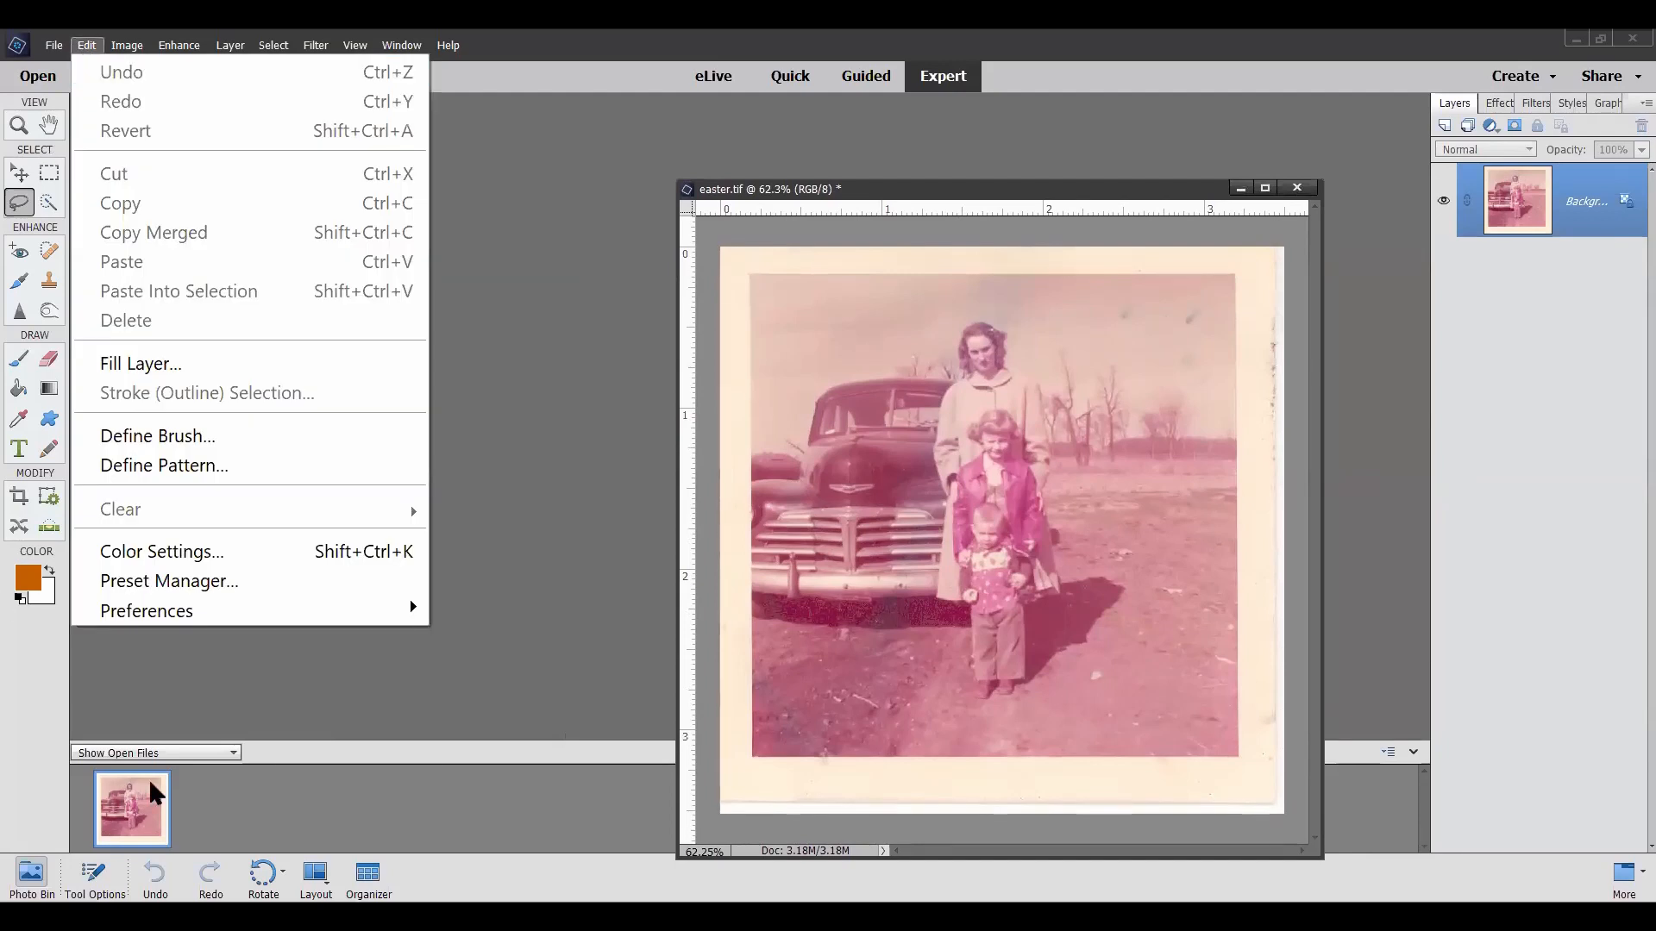
pyautogui.moveTo(158, 611)
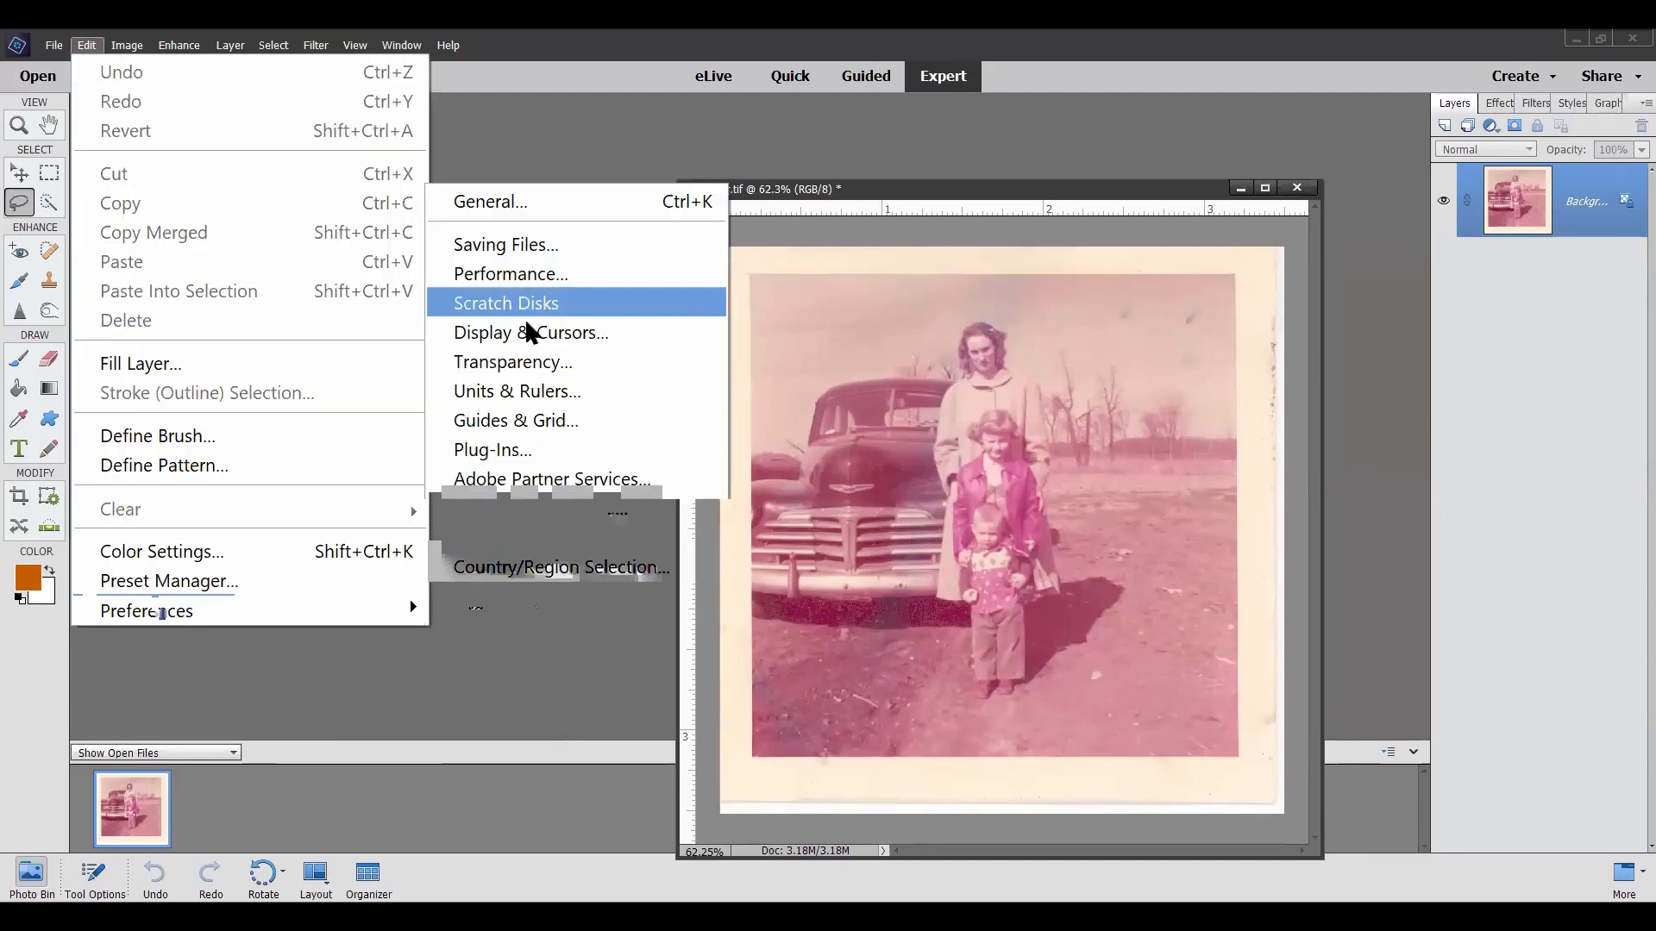
pyautogui.click(506, 204)
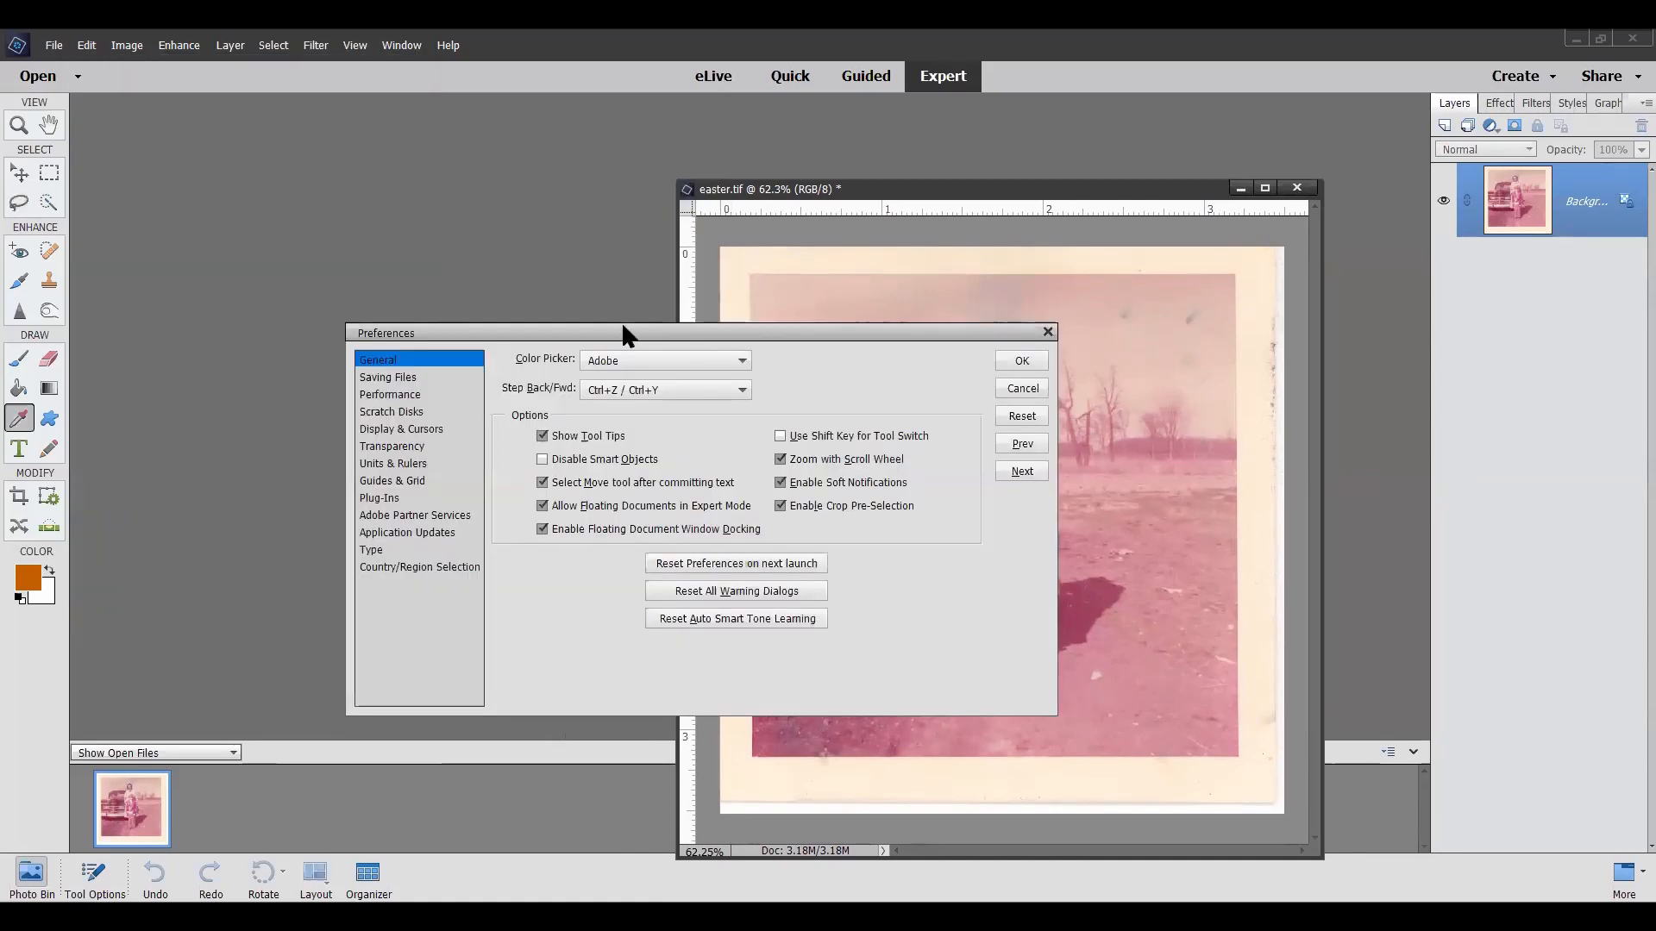
pyautogui.moveTo(622, 327); pyautogui.dragTo(895, 191)
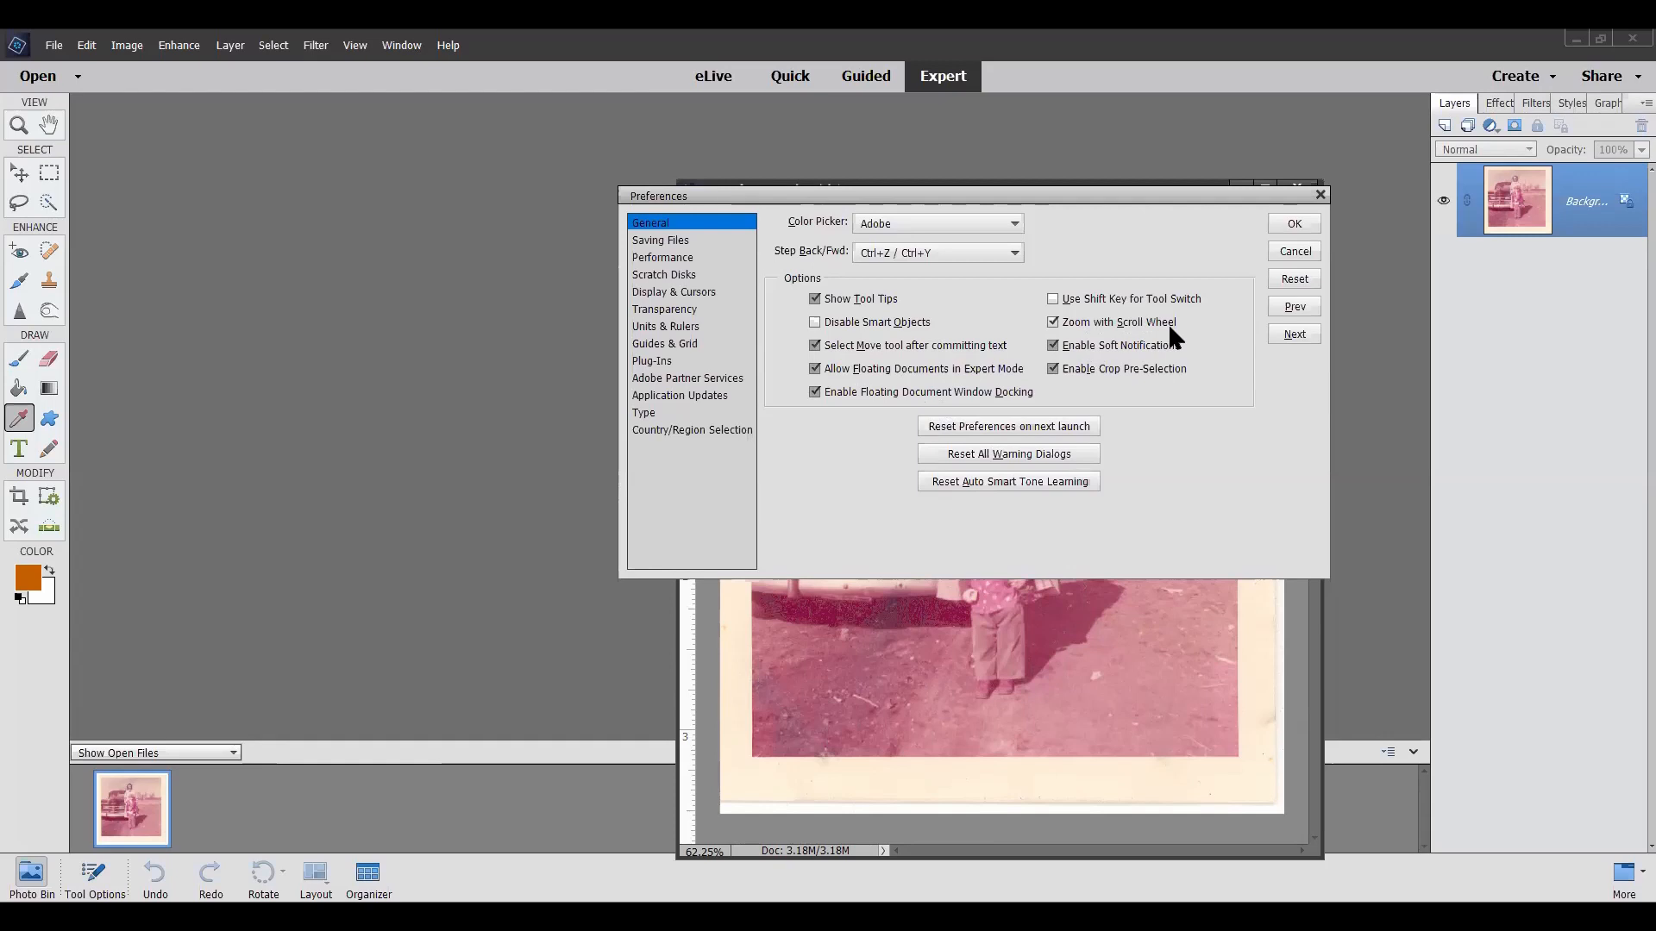
pyautogui.click(1294, 223)
# Step: Reposition and enlarge the photo window, and zoom the image to about 75.3%
pyautogui.moveTo(1000, 193); pyautogui.dragTo(951, 140)
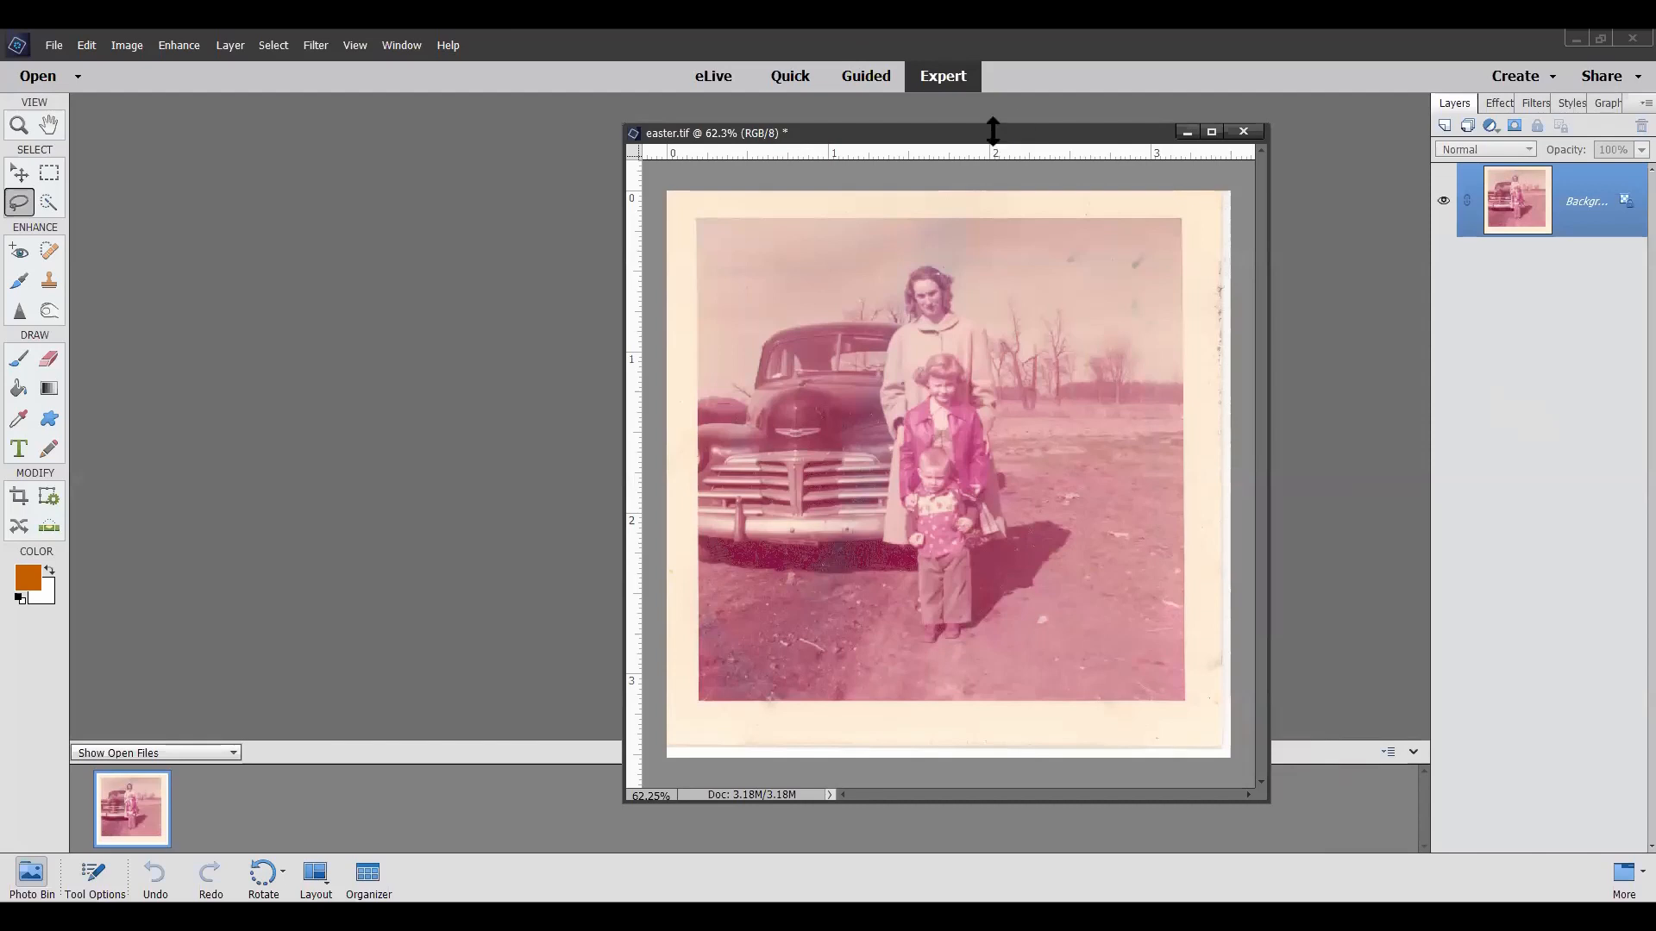
pyautogui.moveTo(997, 138); pyautogui.dragTo(1094, 133)
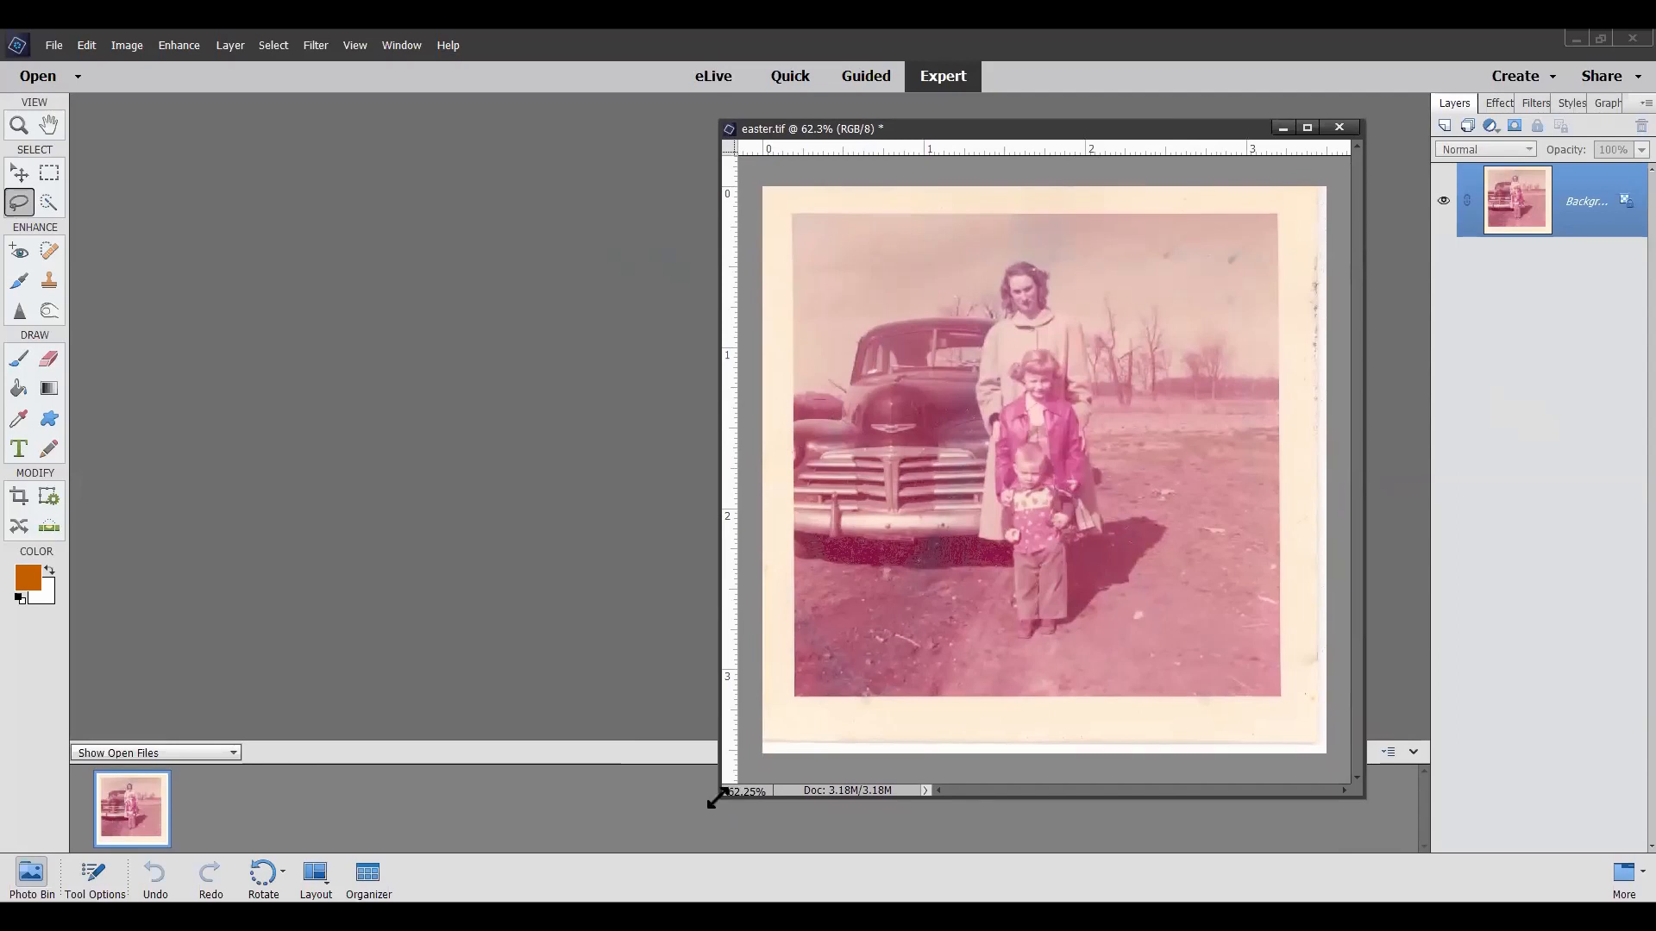
pyautogui.moveTo(716, 797); pyautogui.dragTo(694, 848)
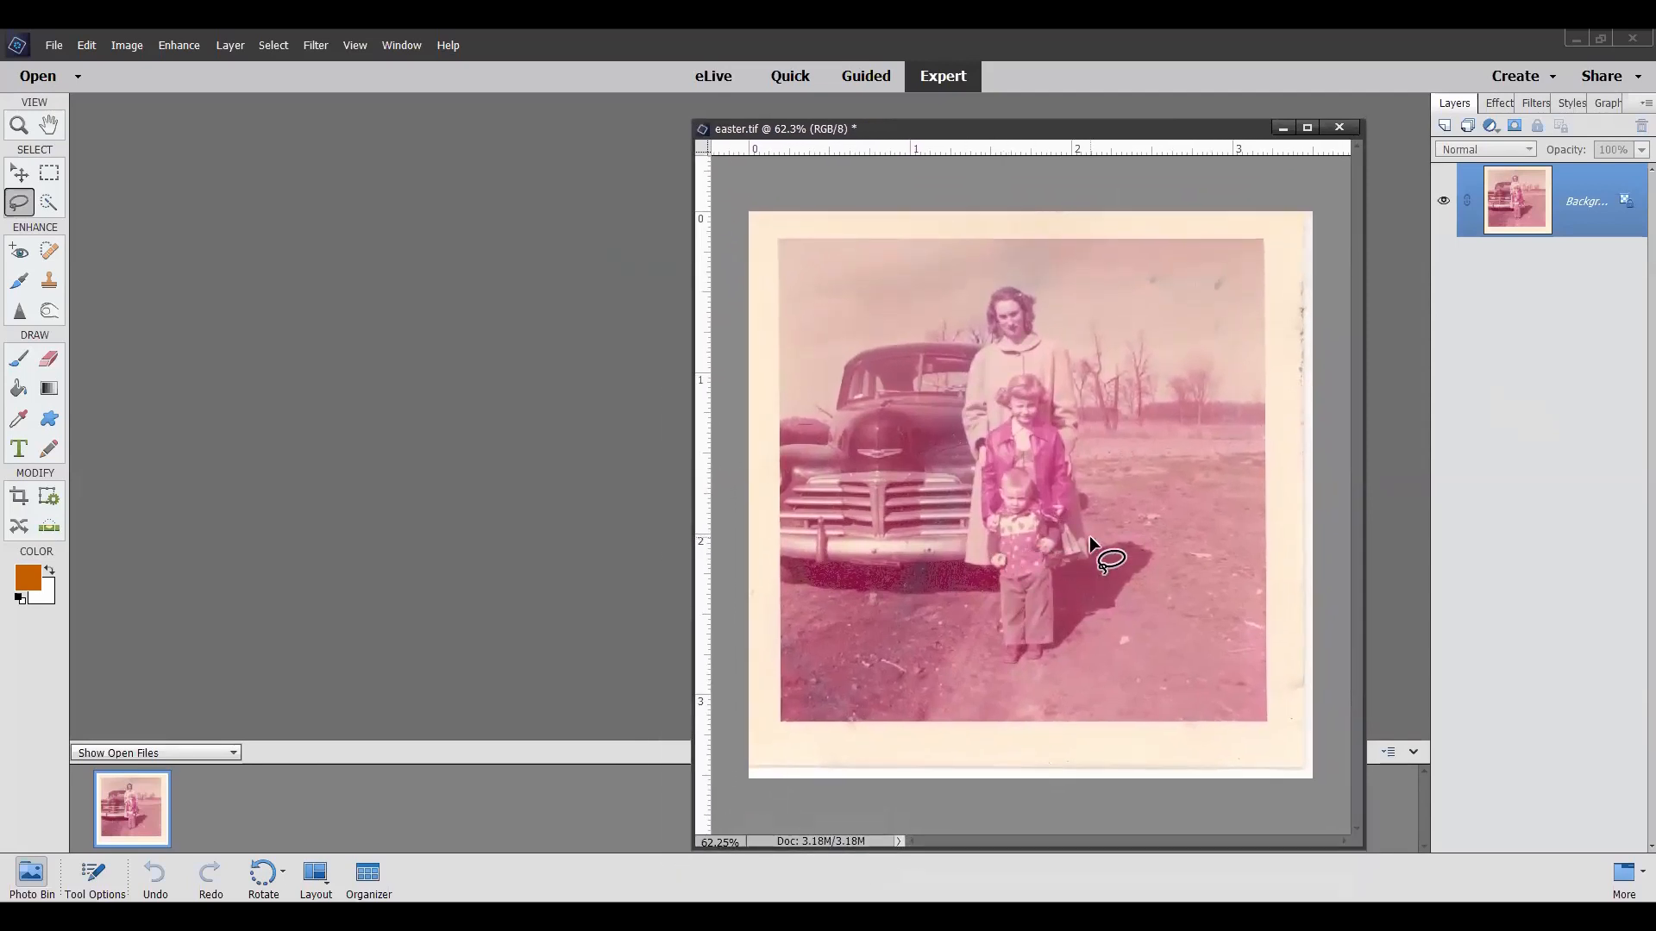
pyautogui.scroll(1, 1099, 564)
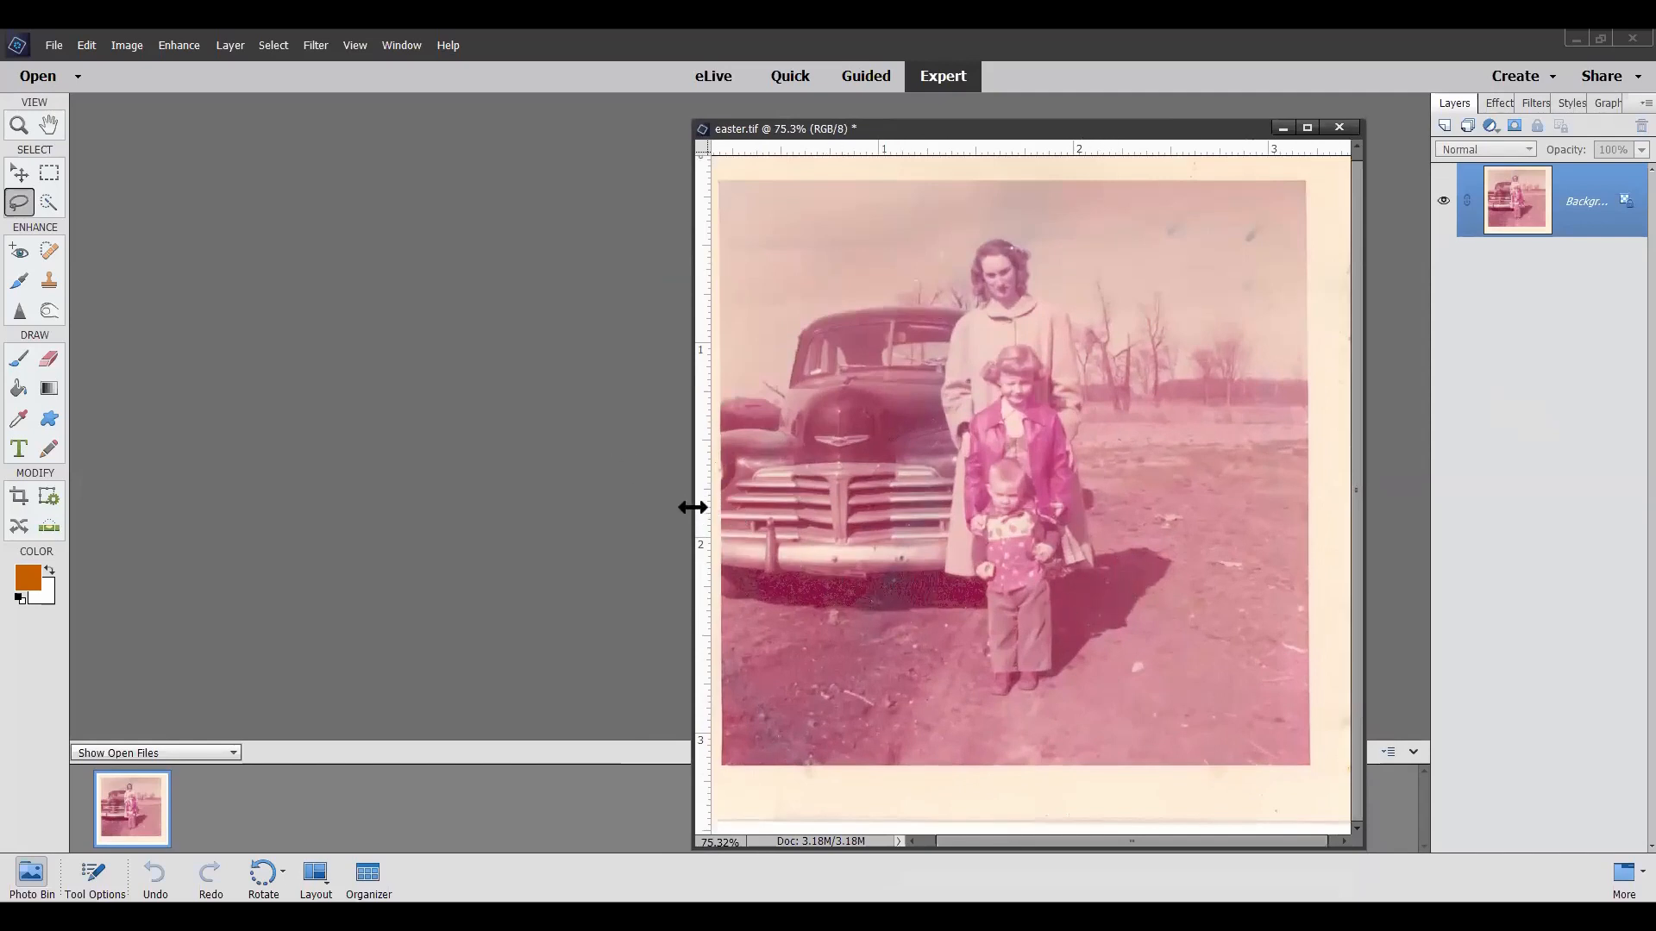
pyautogui.moveTo(691, 508); pyautogui.dragTo(649, 521)
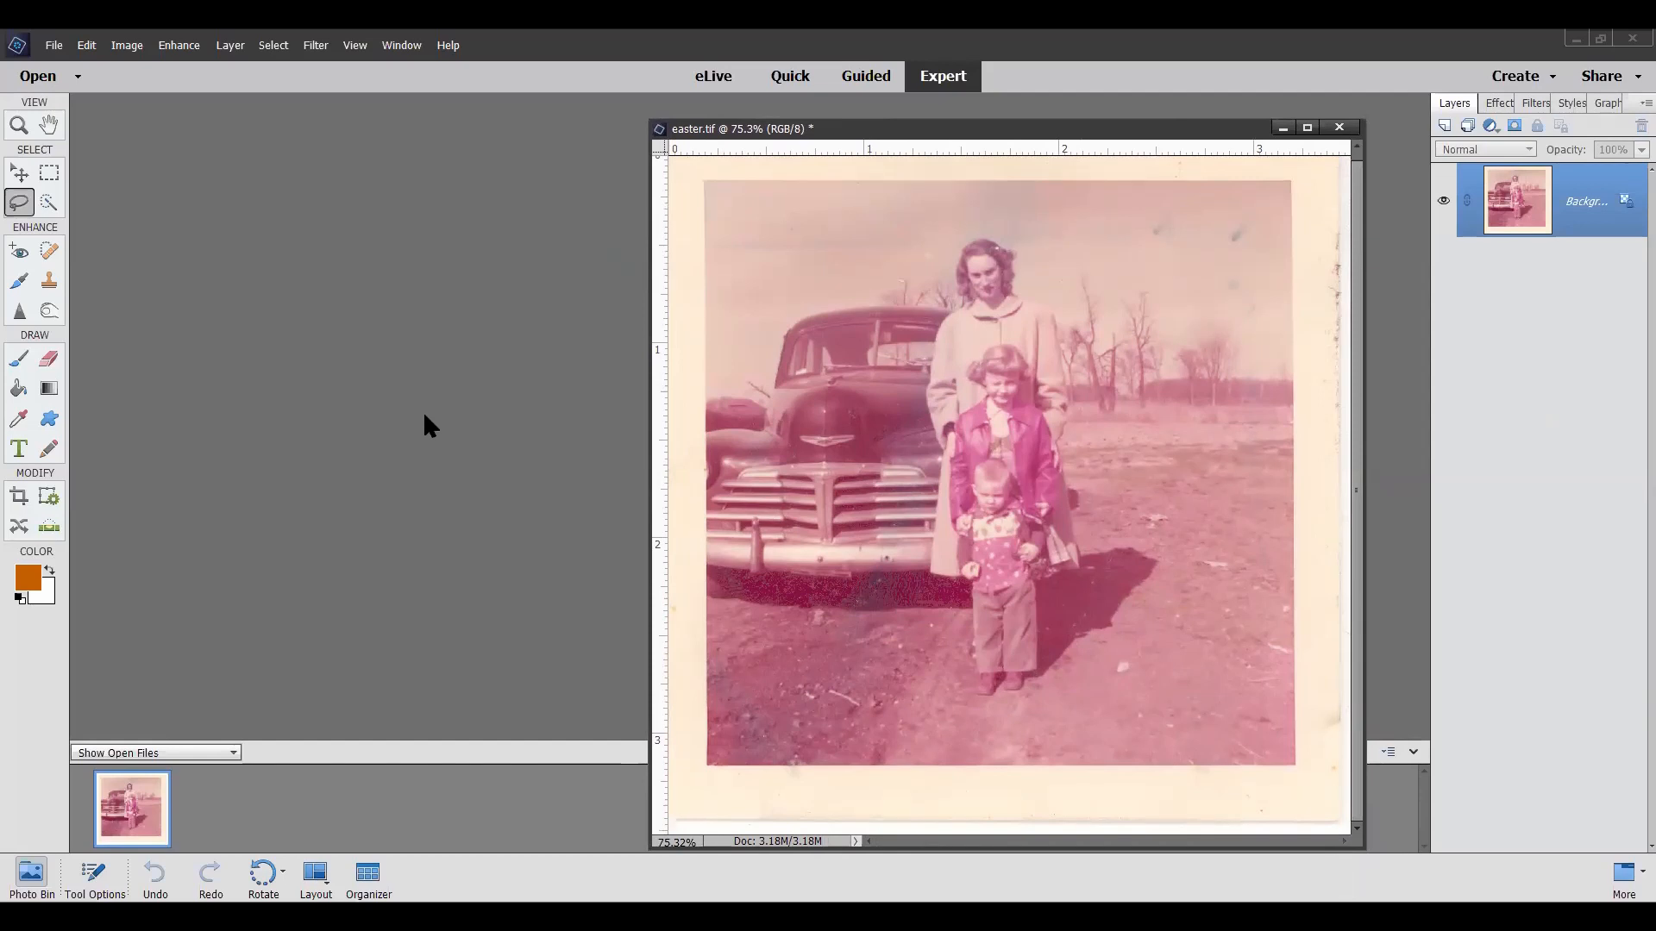
# Step: Try Auto Levels on the faded photo and undo the correction
pyautogui.click(180, 47)
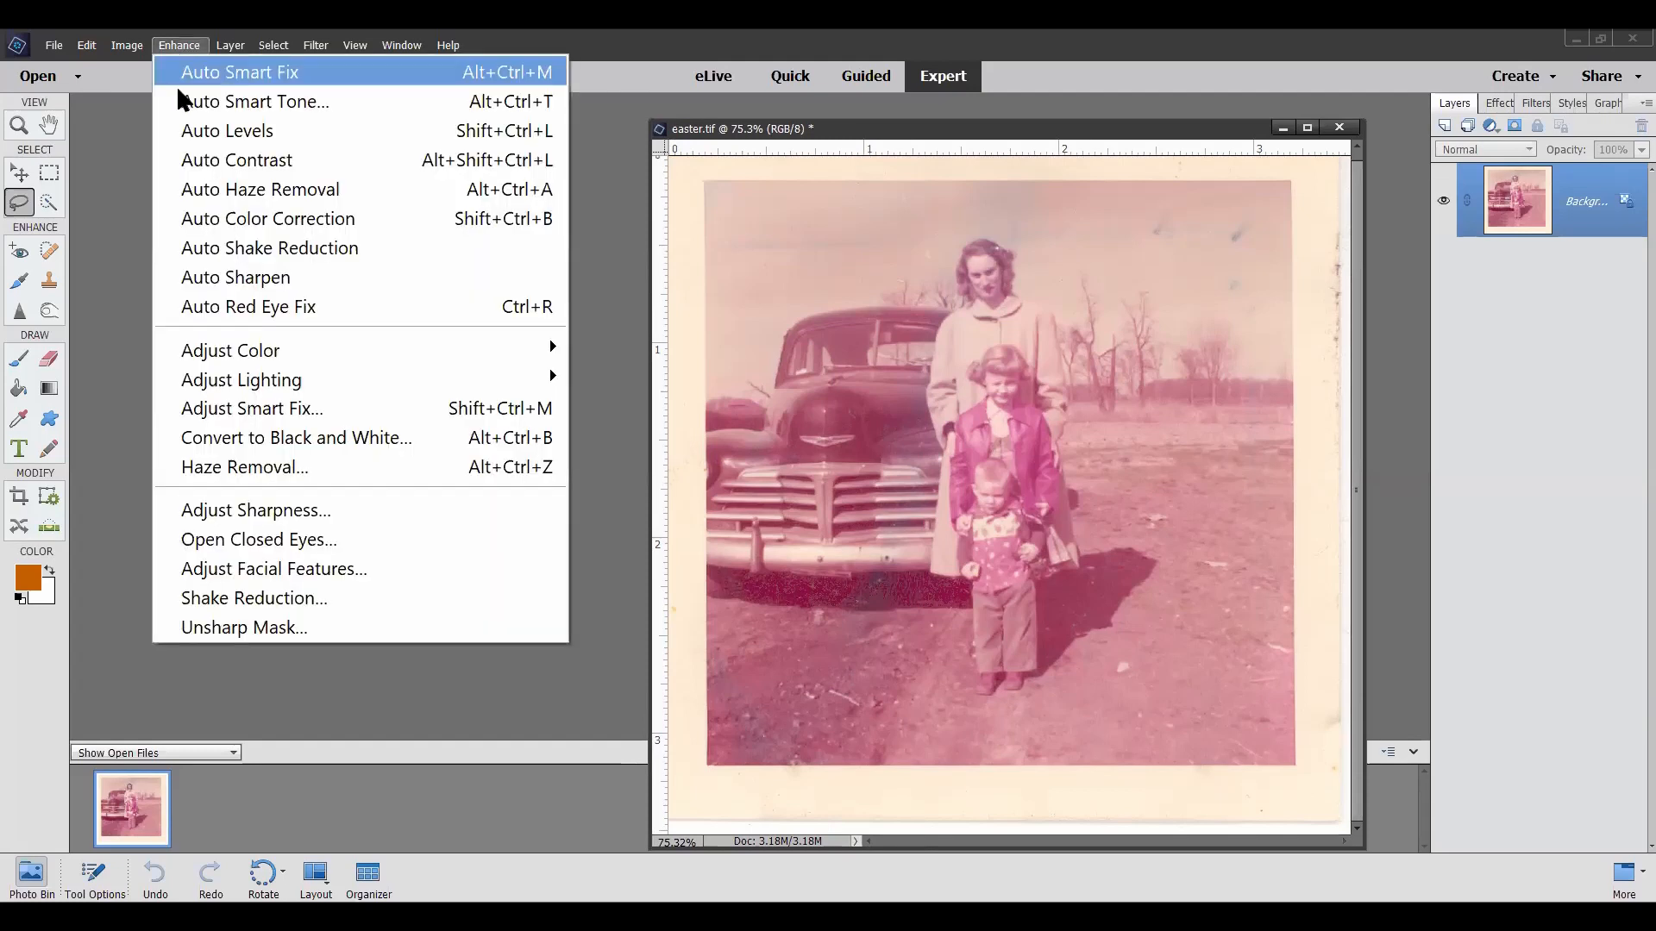
pyautogui.click(210, 128)
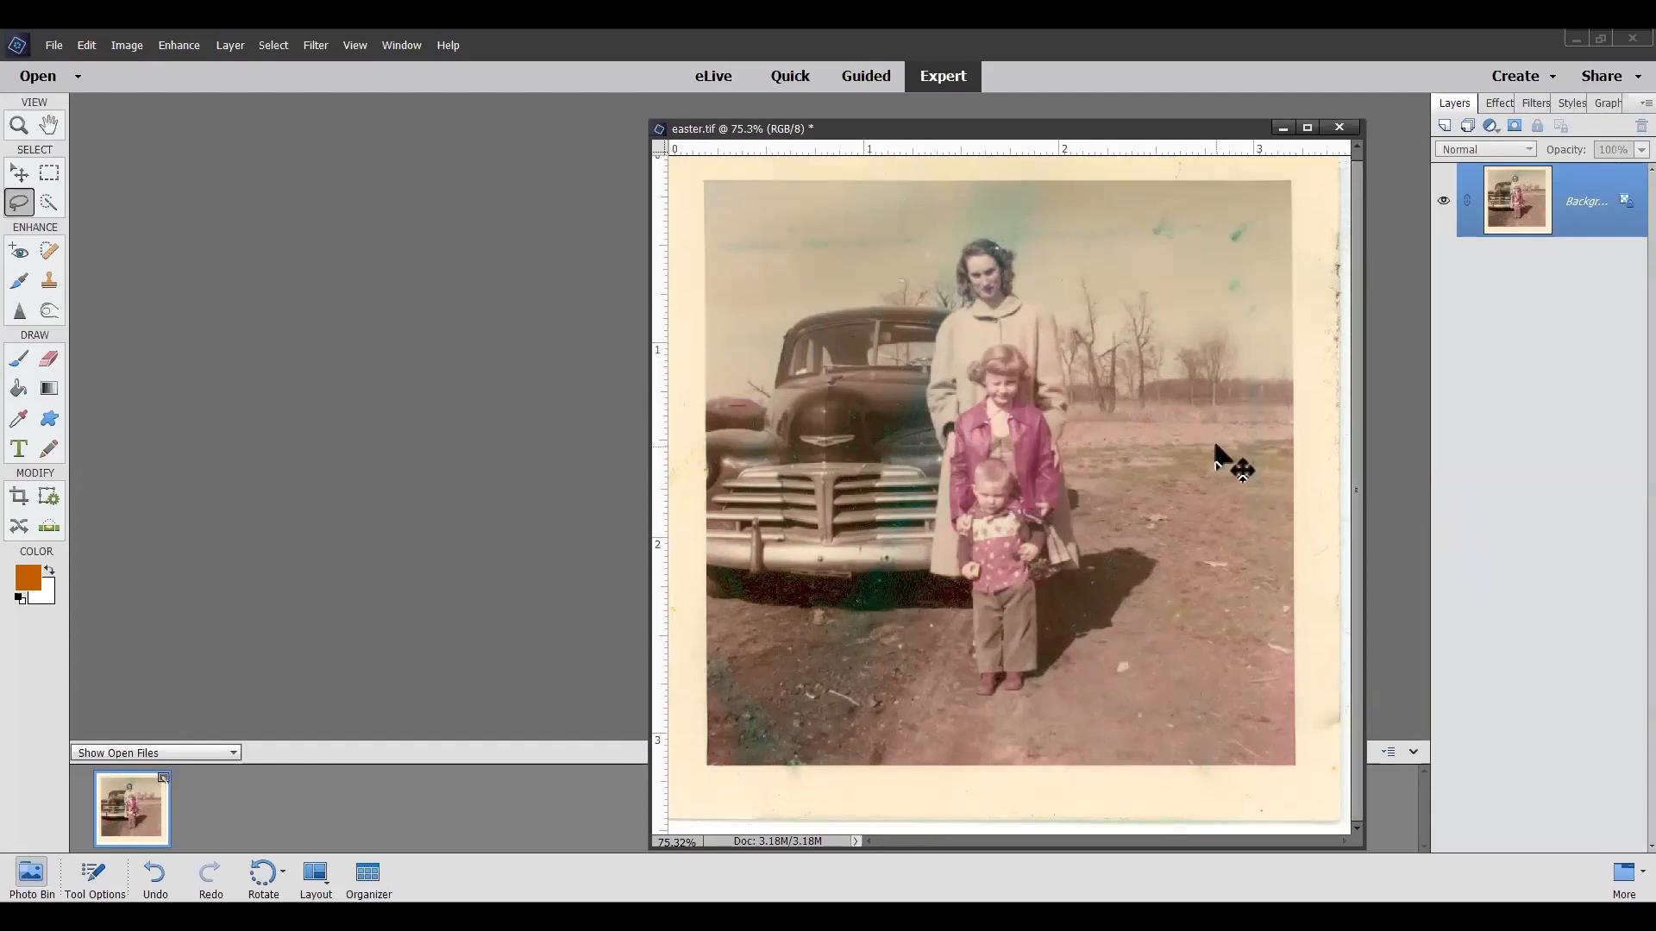
pyautogui.hotkey('ctrl', 'z')
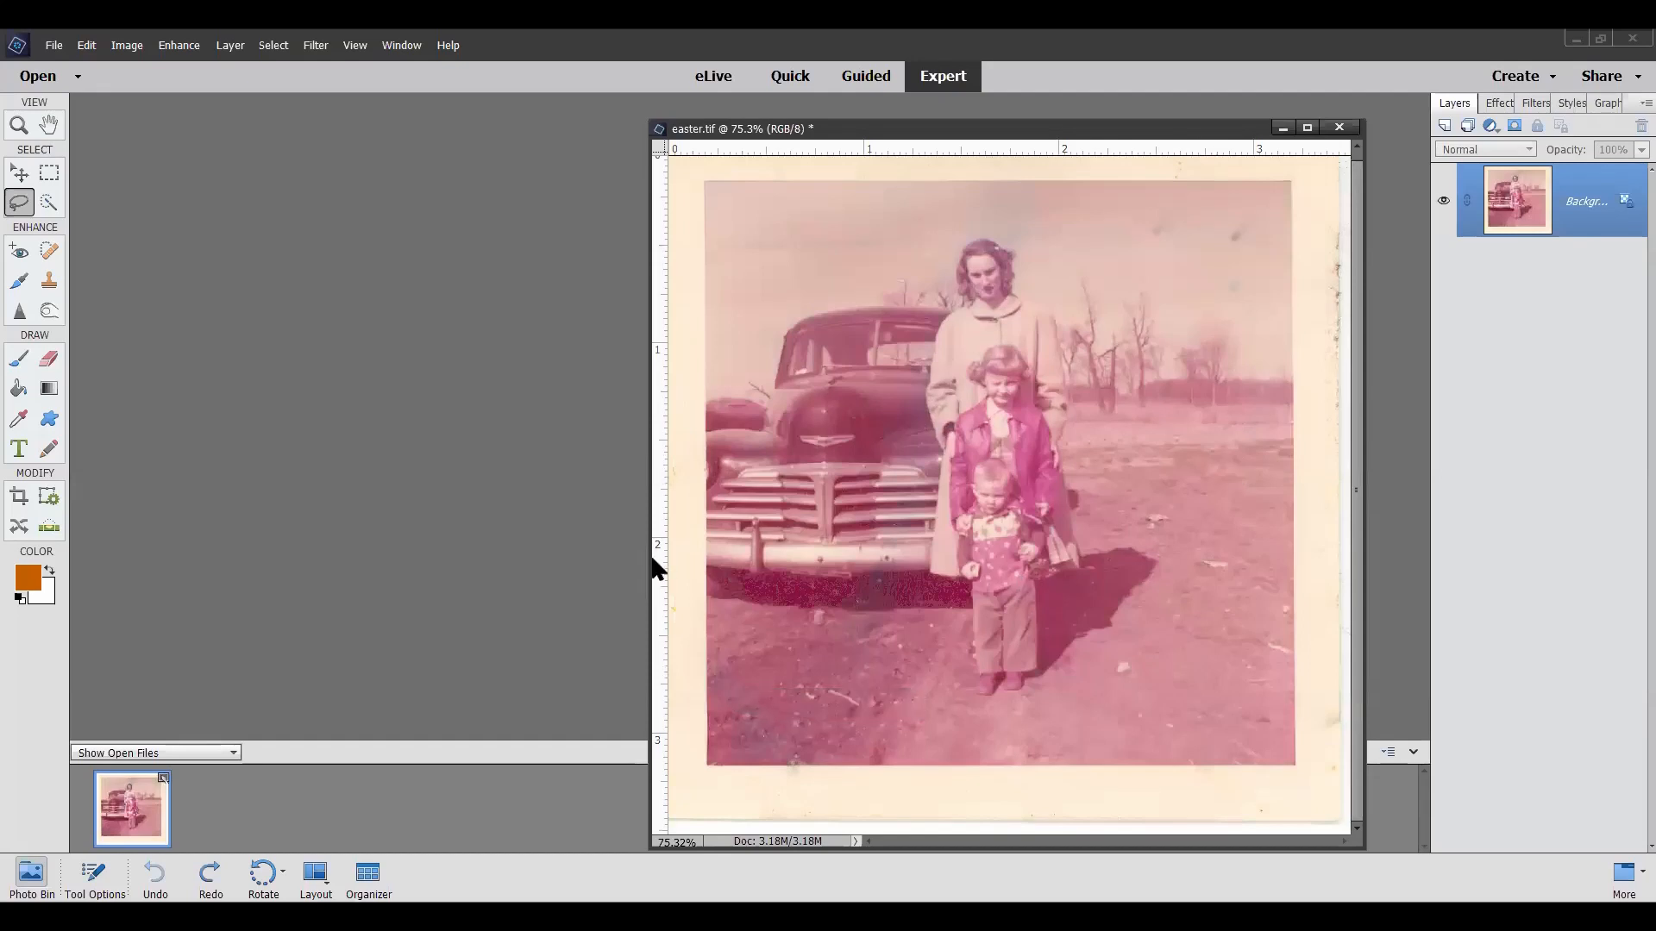
# Step: Enlarge the photo window slightly and set the Levels gray point on the ground beside the small child's feet
pyautogui.moveTo(644, 562); pyautogui.dragTo(623, 567)
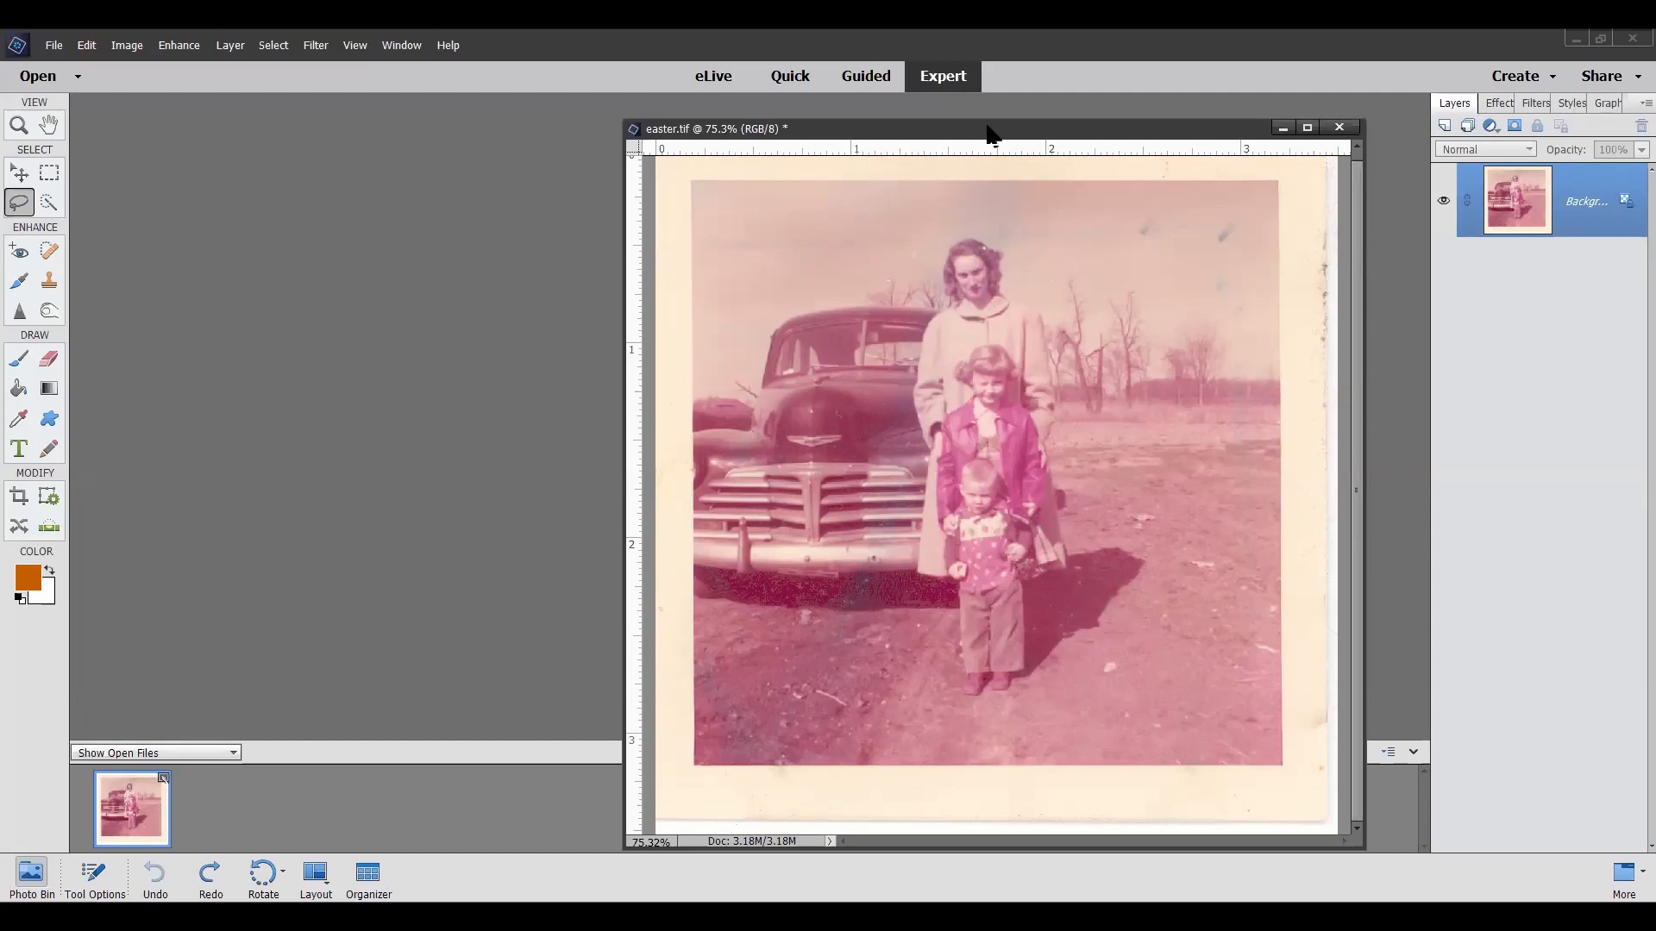
pyautogui.moveTo(988, 116); pyautogui.dragTo(989, 98)
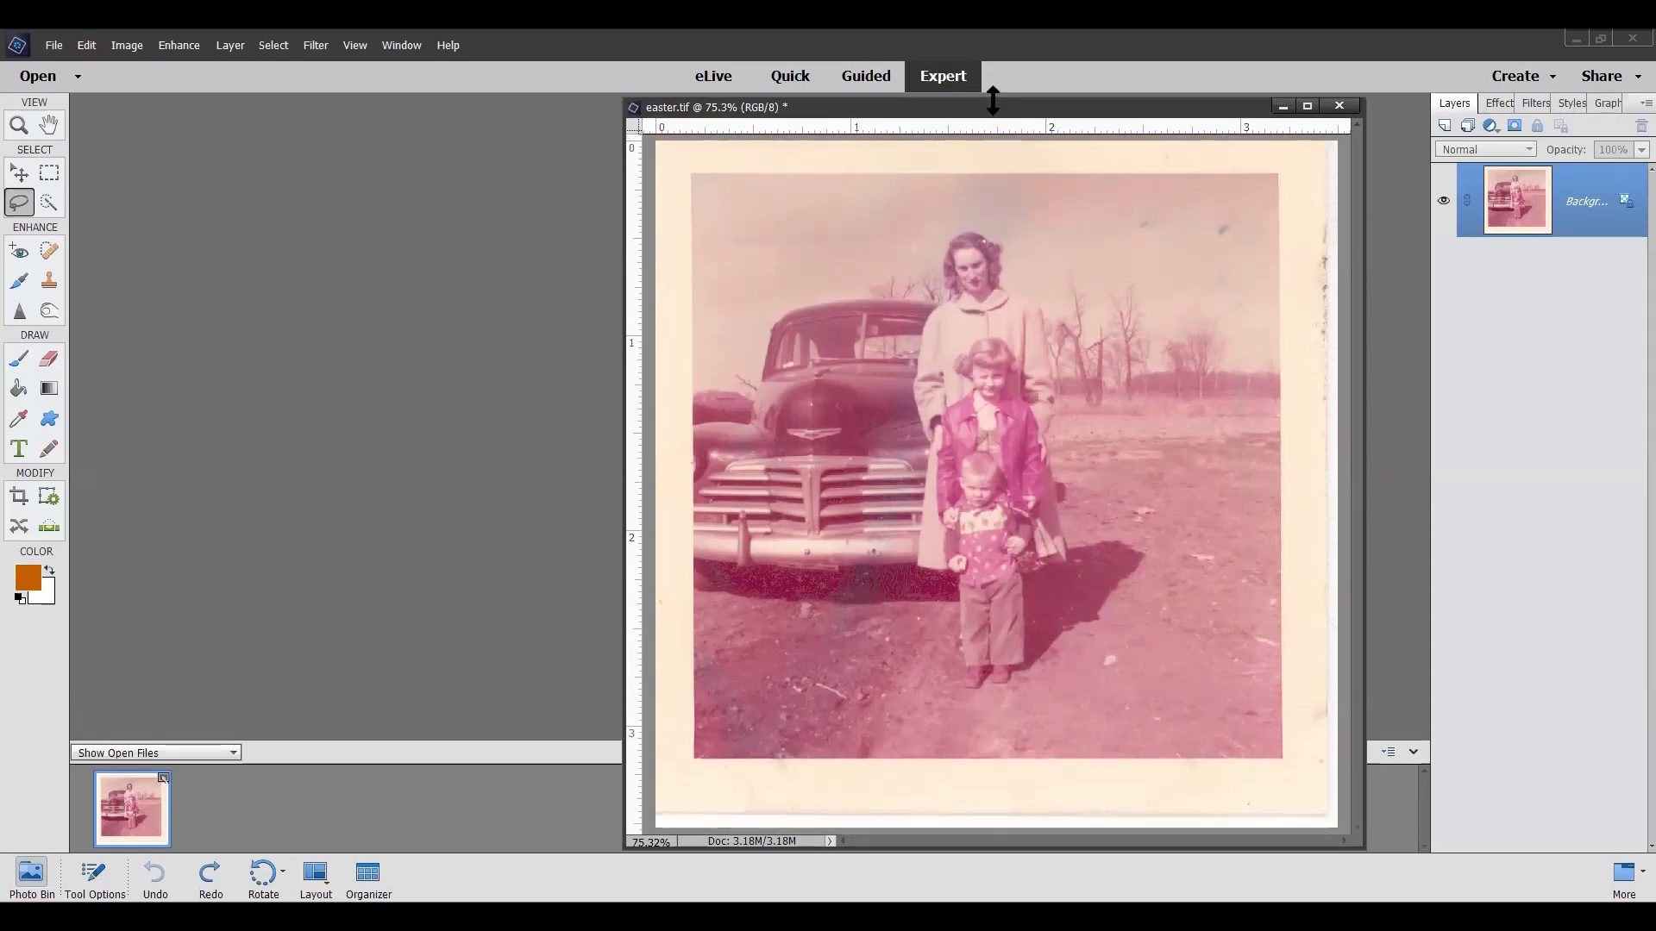
pyautogui.click(179, 47)
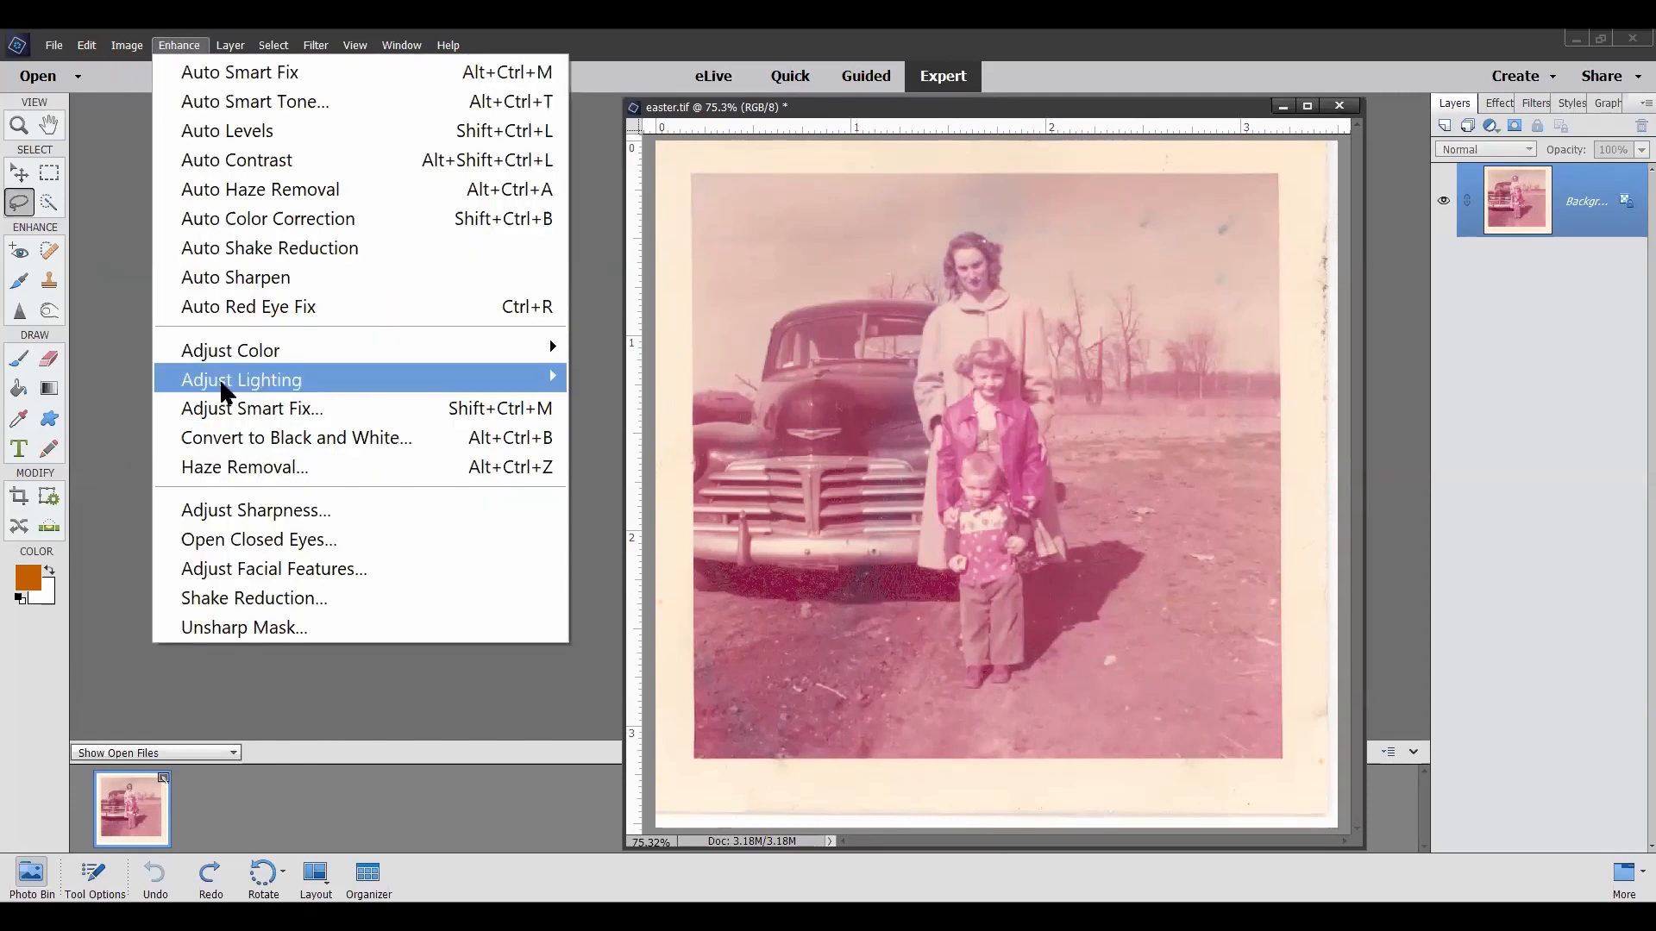
pyautogui.moveTo(222, 377)
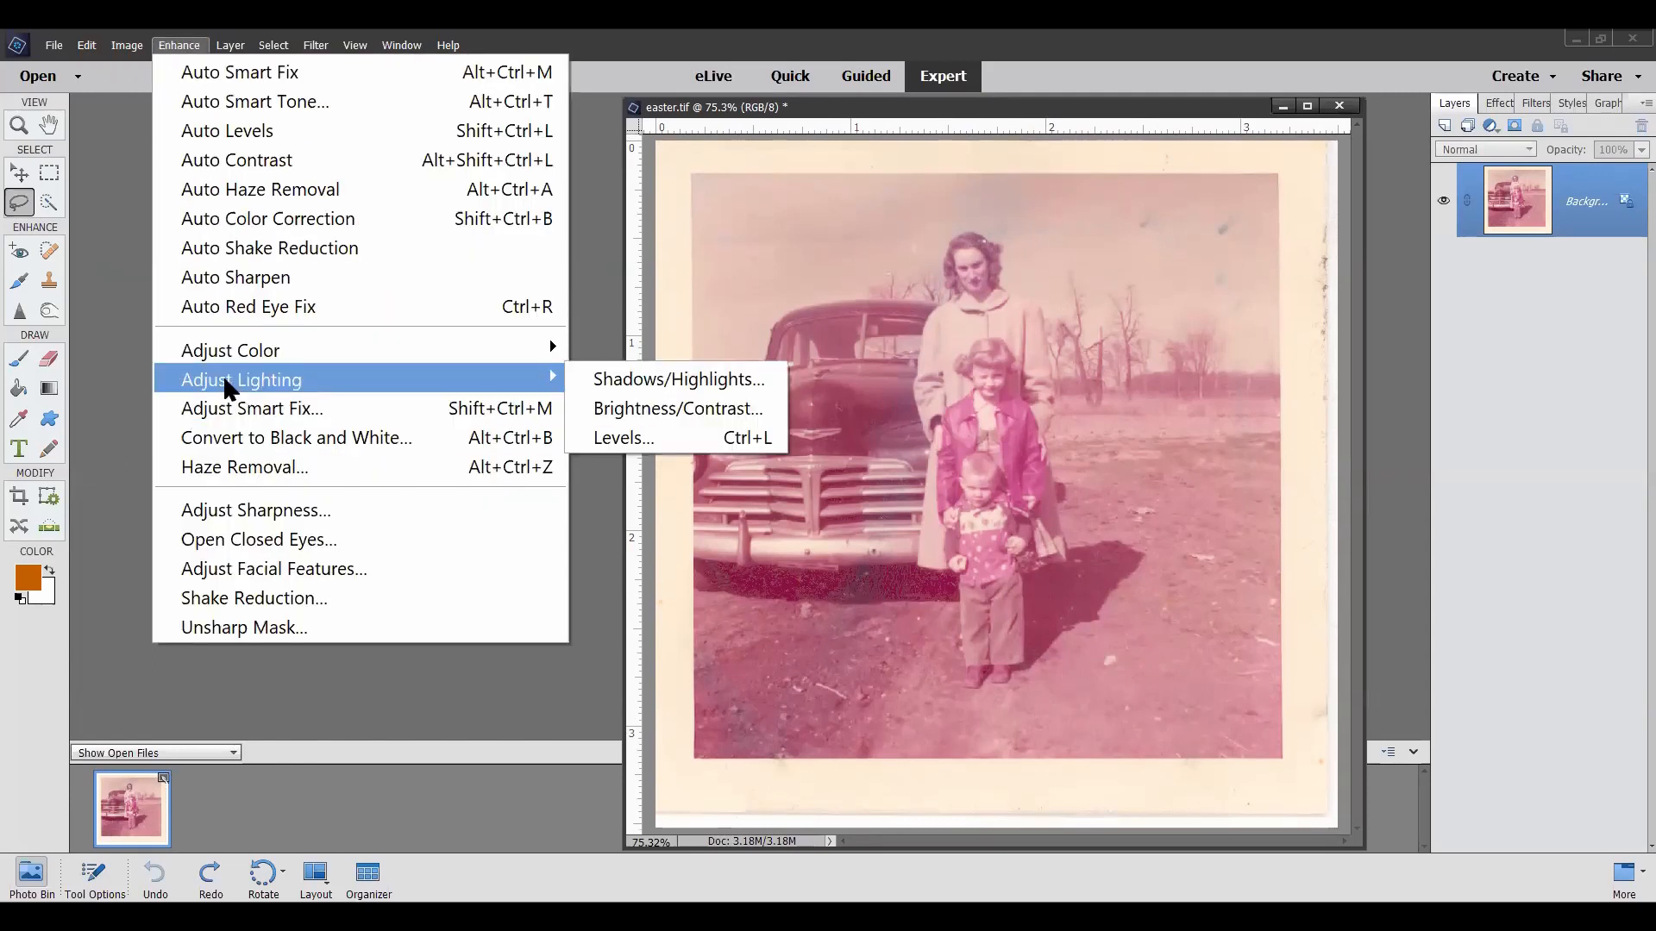
pyautogui.click(608, 436)
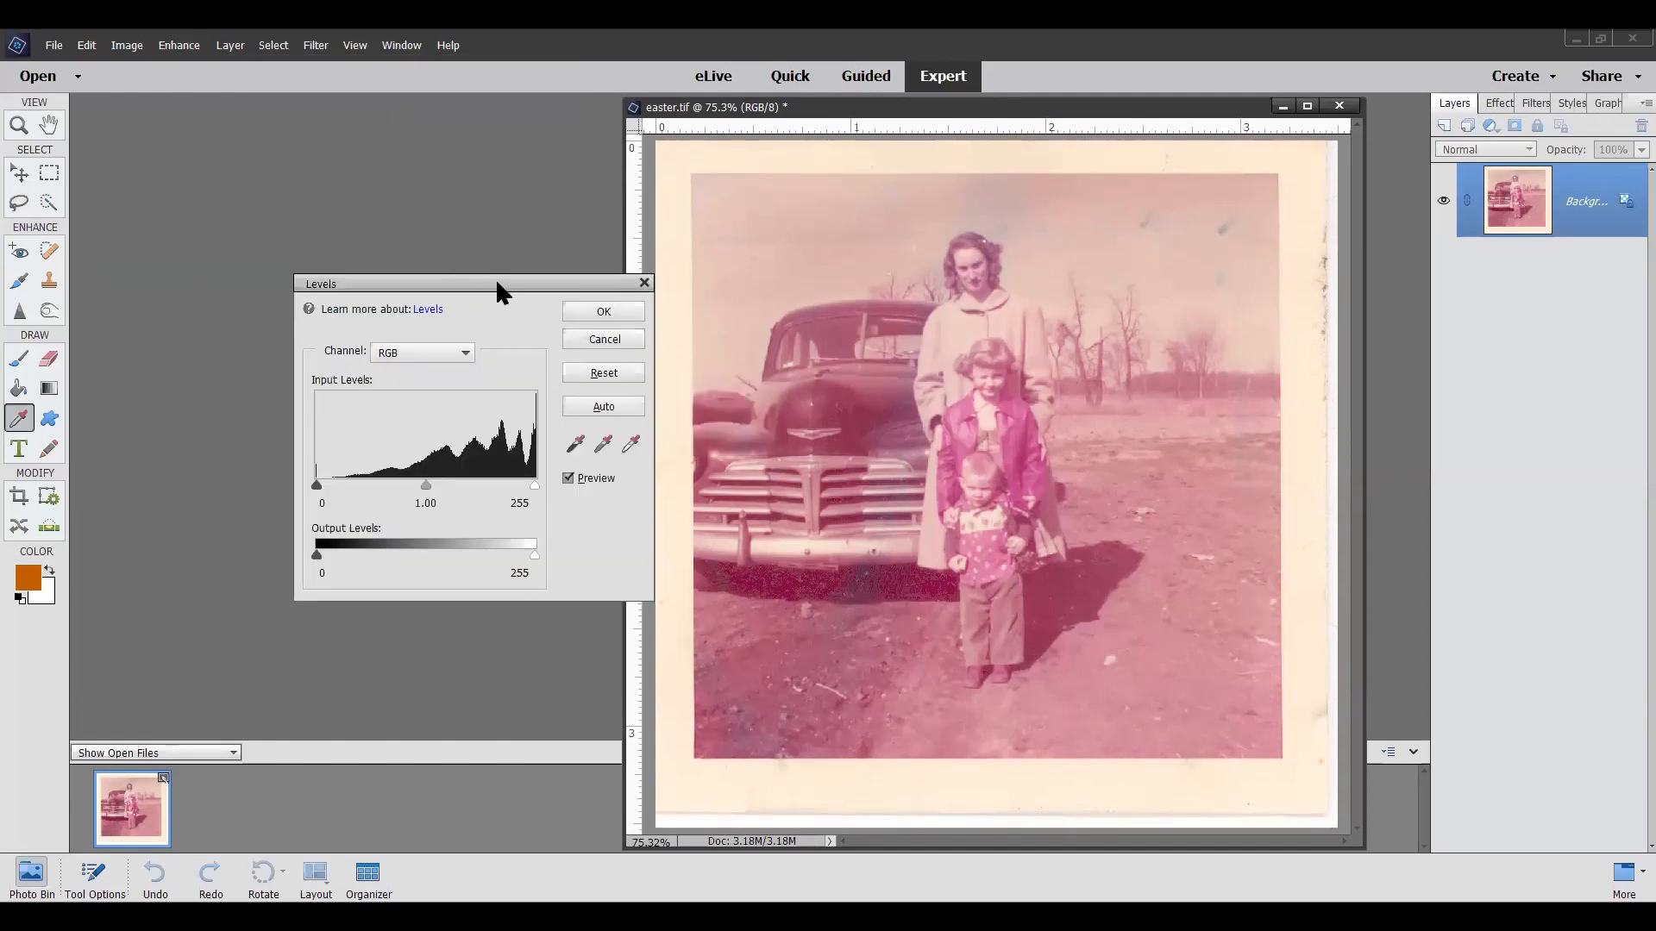
pyautogui.moveTo(497, 284); pyautogui.dragTo(494, 332)
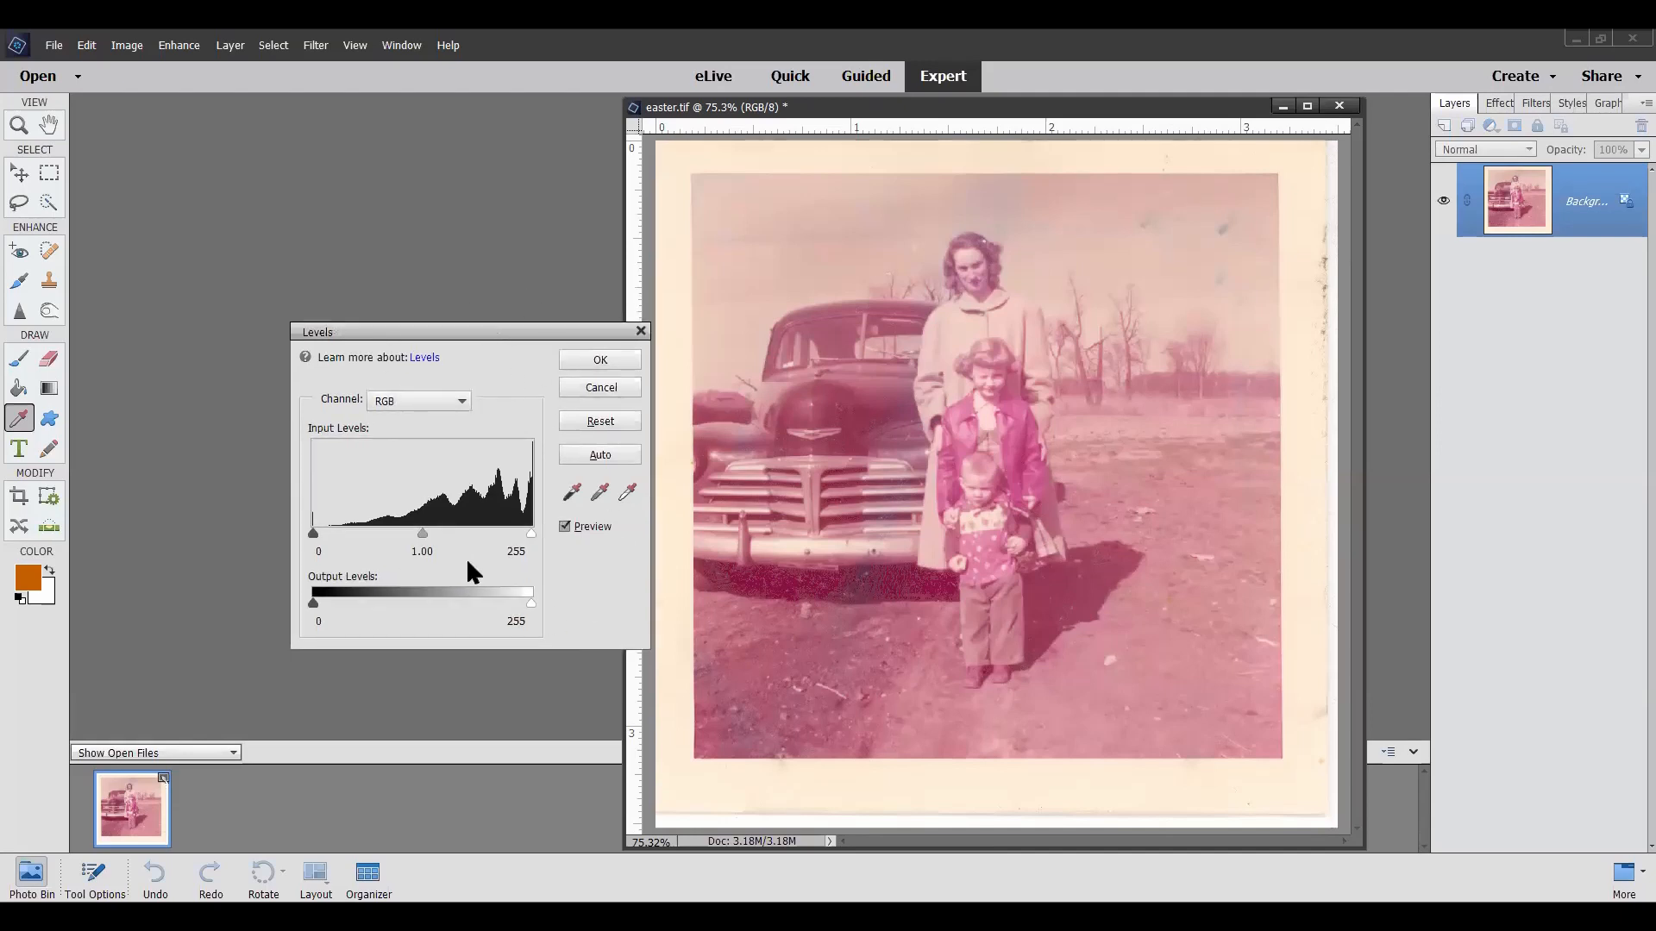
pyautogui.click(597, 493)
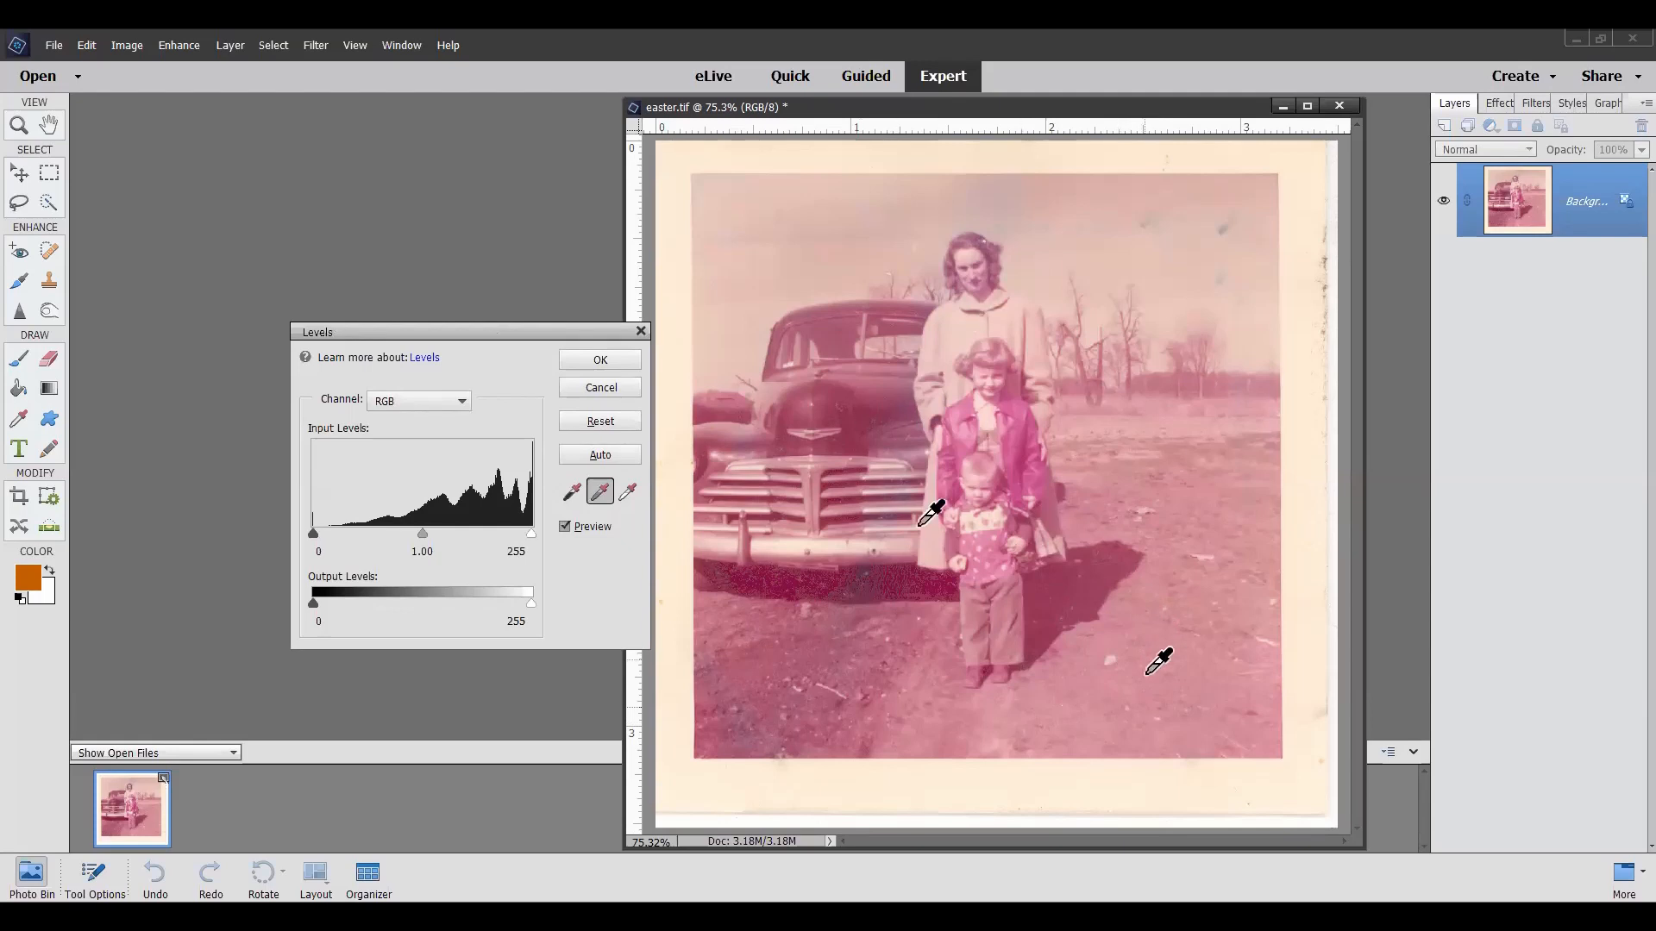
pyautogui.click(1055, 668)
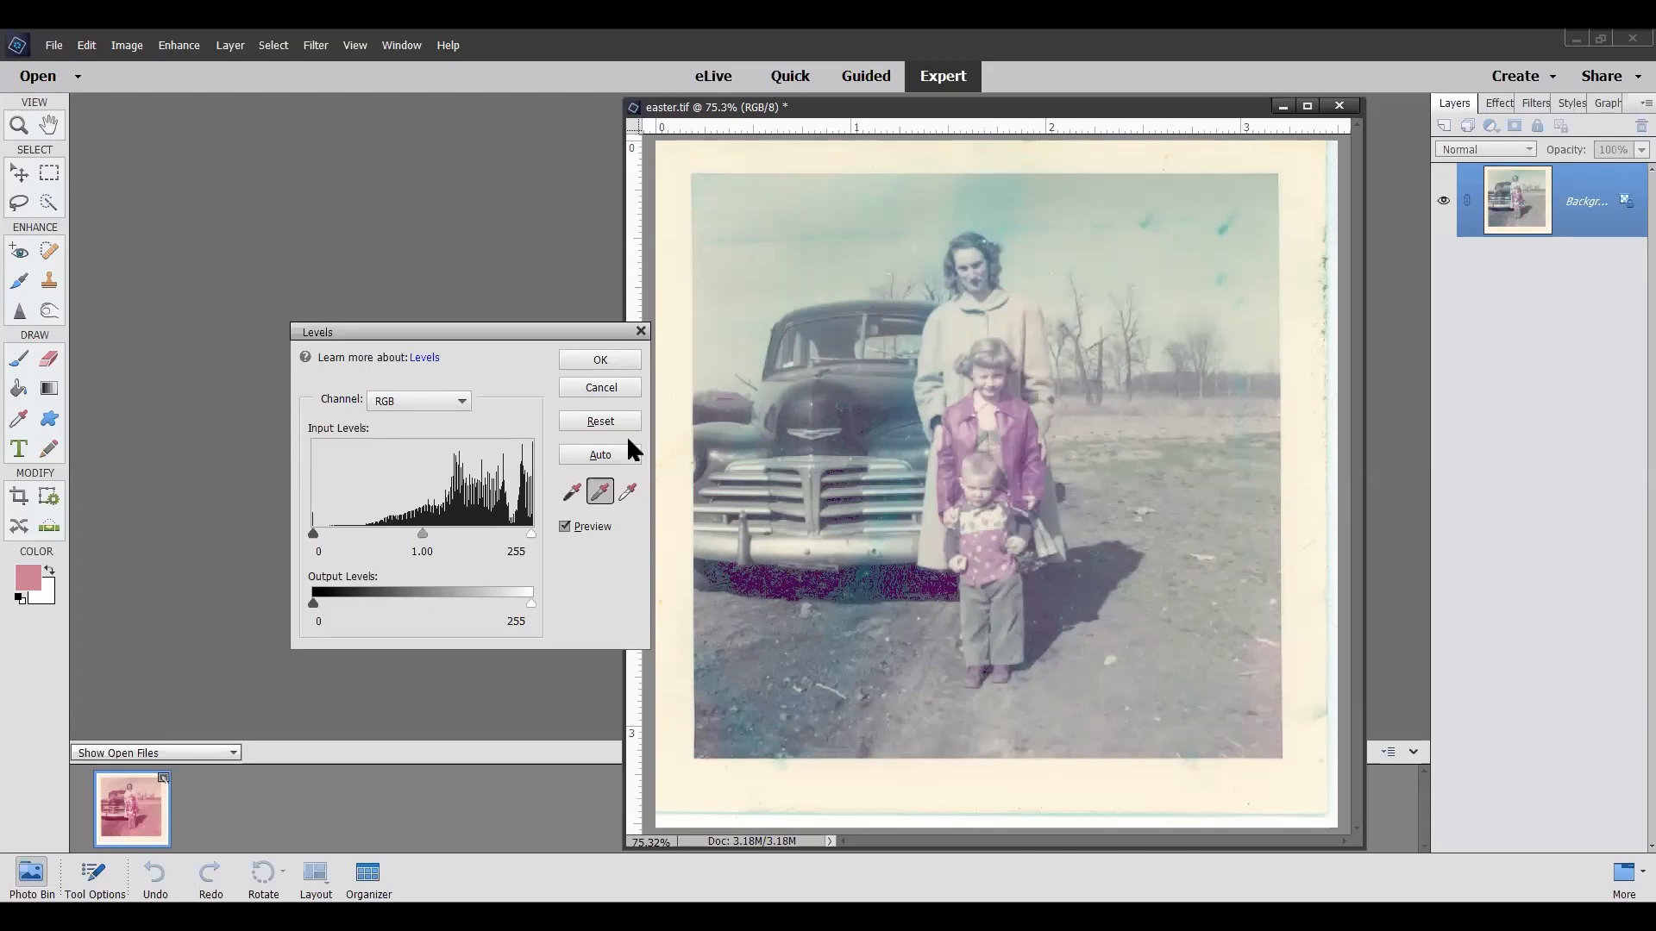
# Step: Set the Levels black point in the dark shadow under the car's bumper and apply the adjustment
pyautogui.click(573, 493)
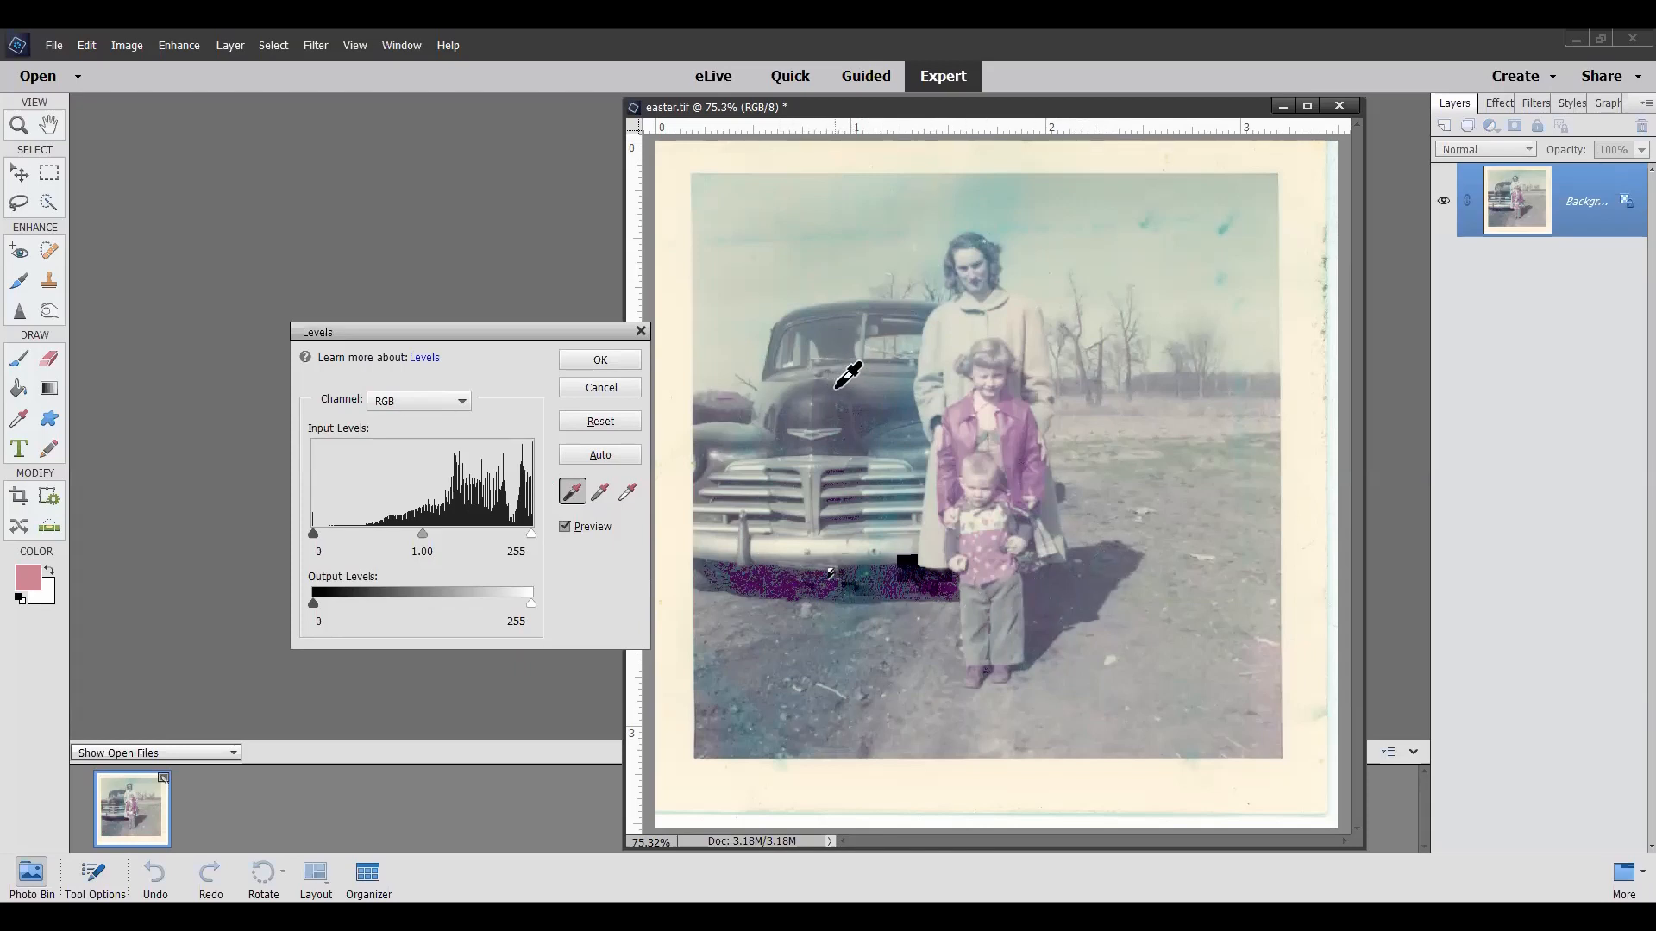
pyautogui.click(932, 586)
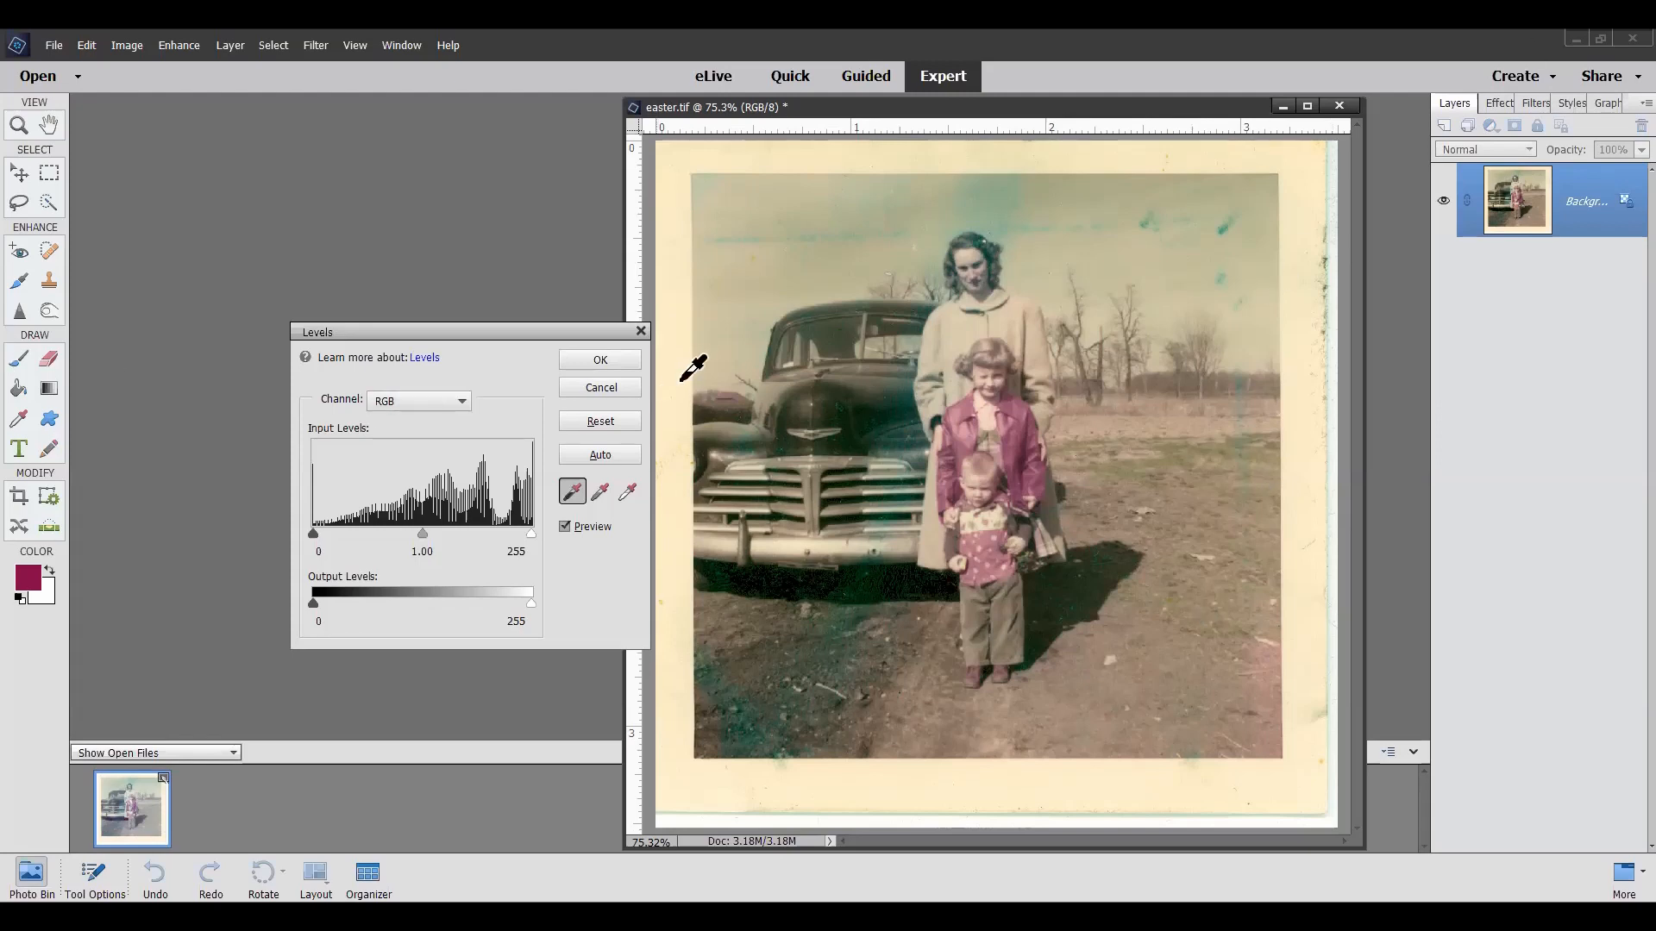
pyautogui.click(606, 361)
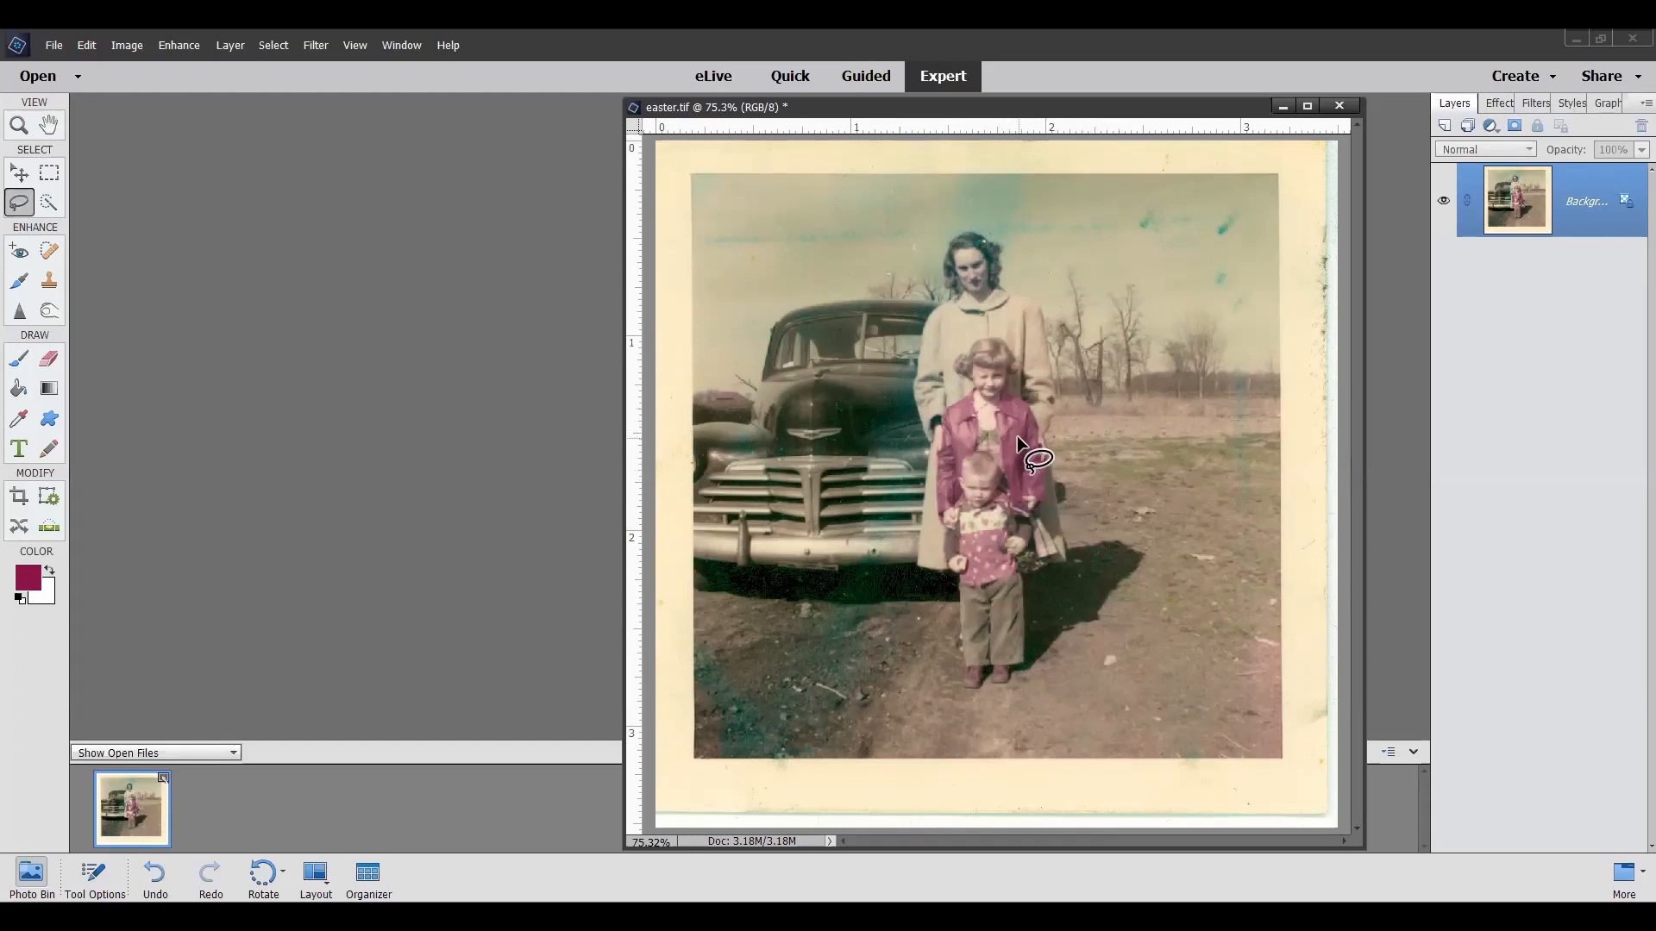
# Step: Apply a Hue/Saturation adjustment to the whole photo with Hue +25, Saturation +28 and Lightness -22
pyautogui.click(185, 47)
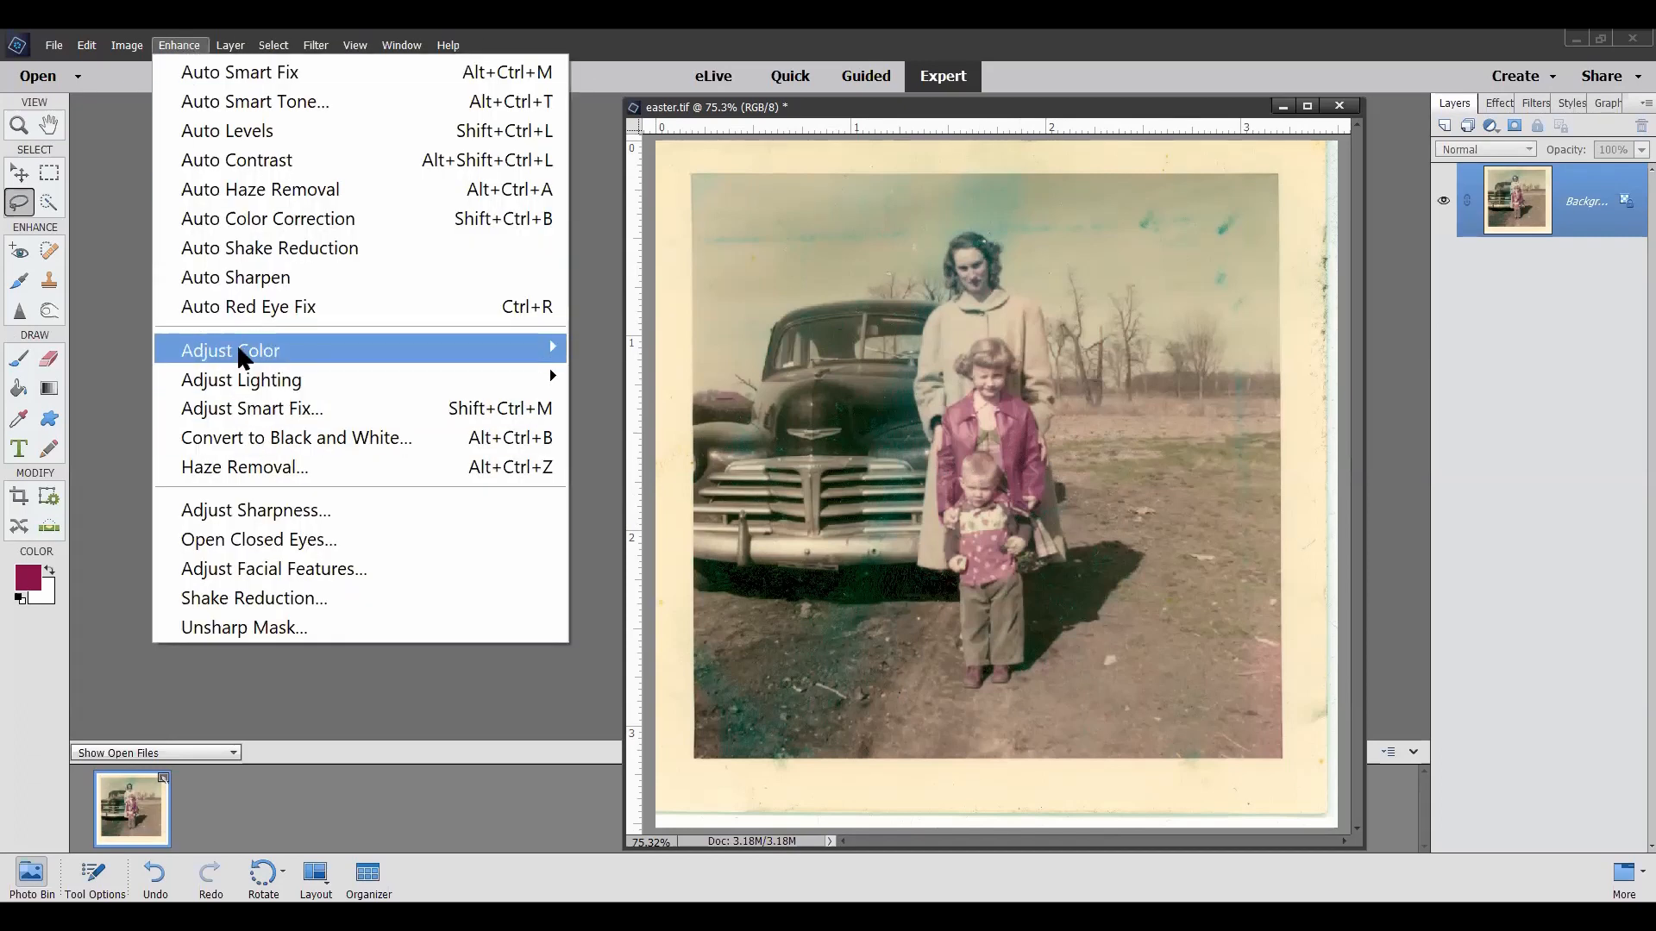
pyautogui.moveTo(242, 356)
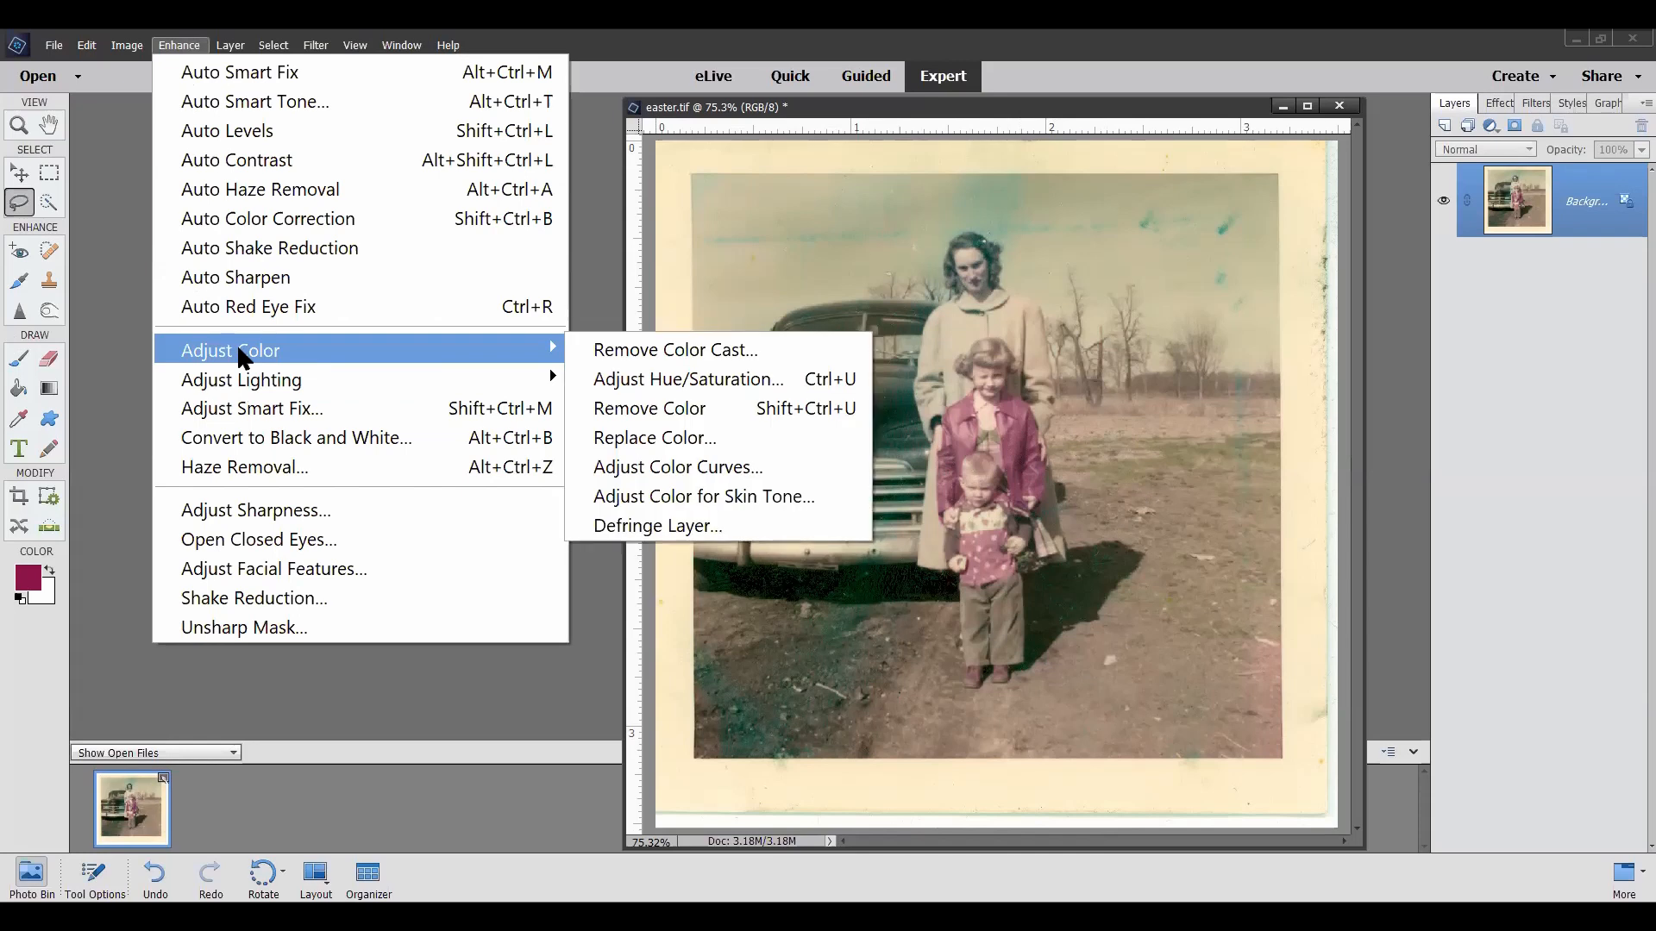
pyautogui.click(624, 383)
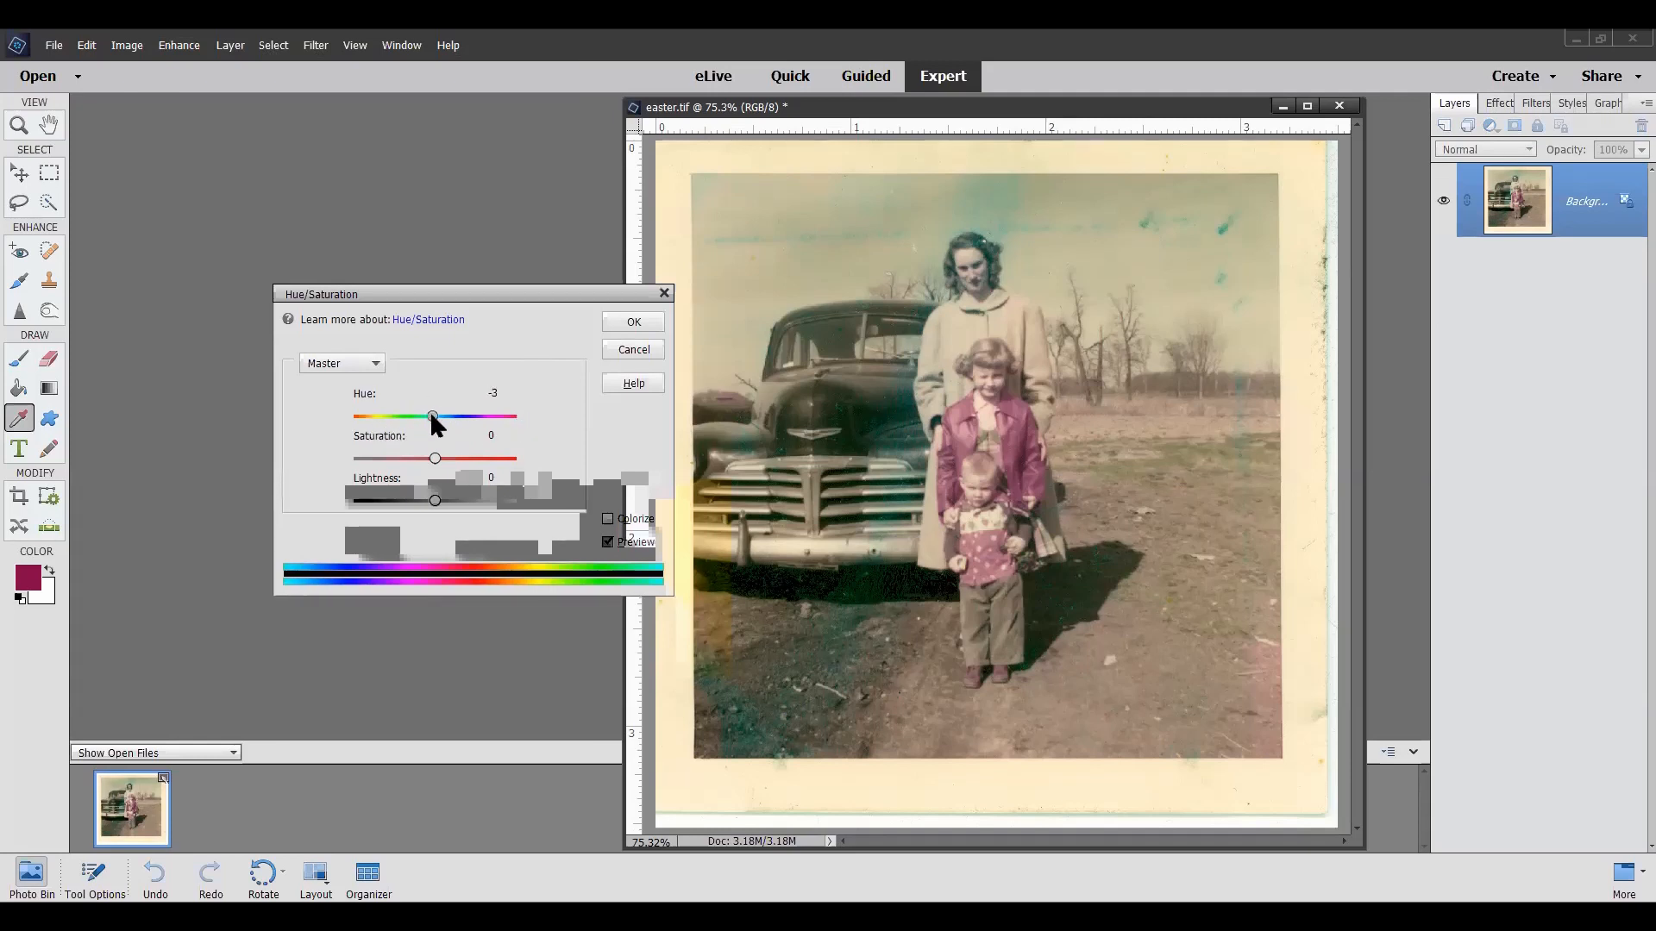
pyautogui.moveTo(430, 413); pyautogui.dragTo(443, 417)
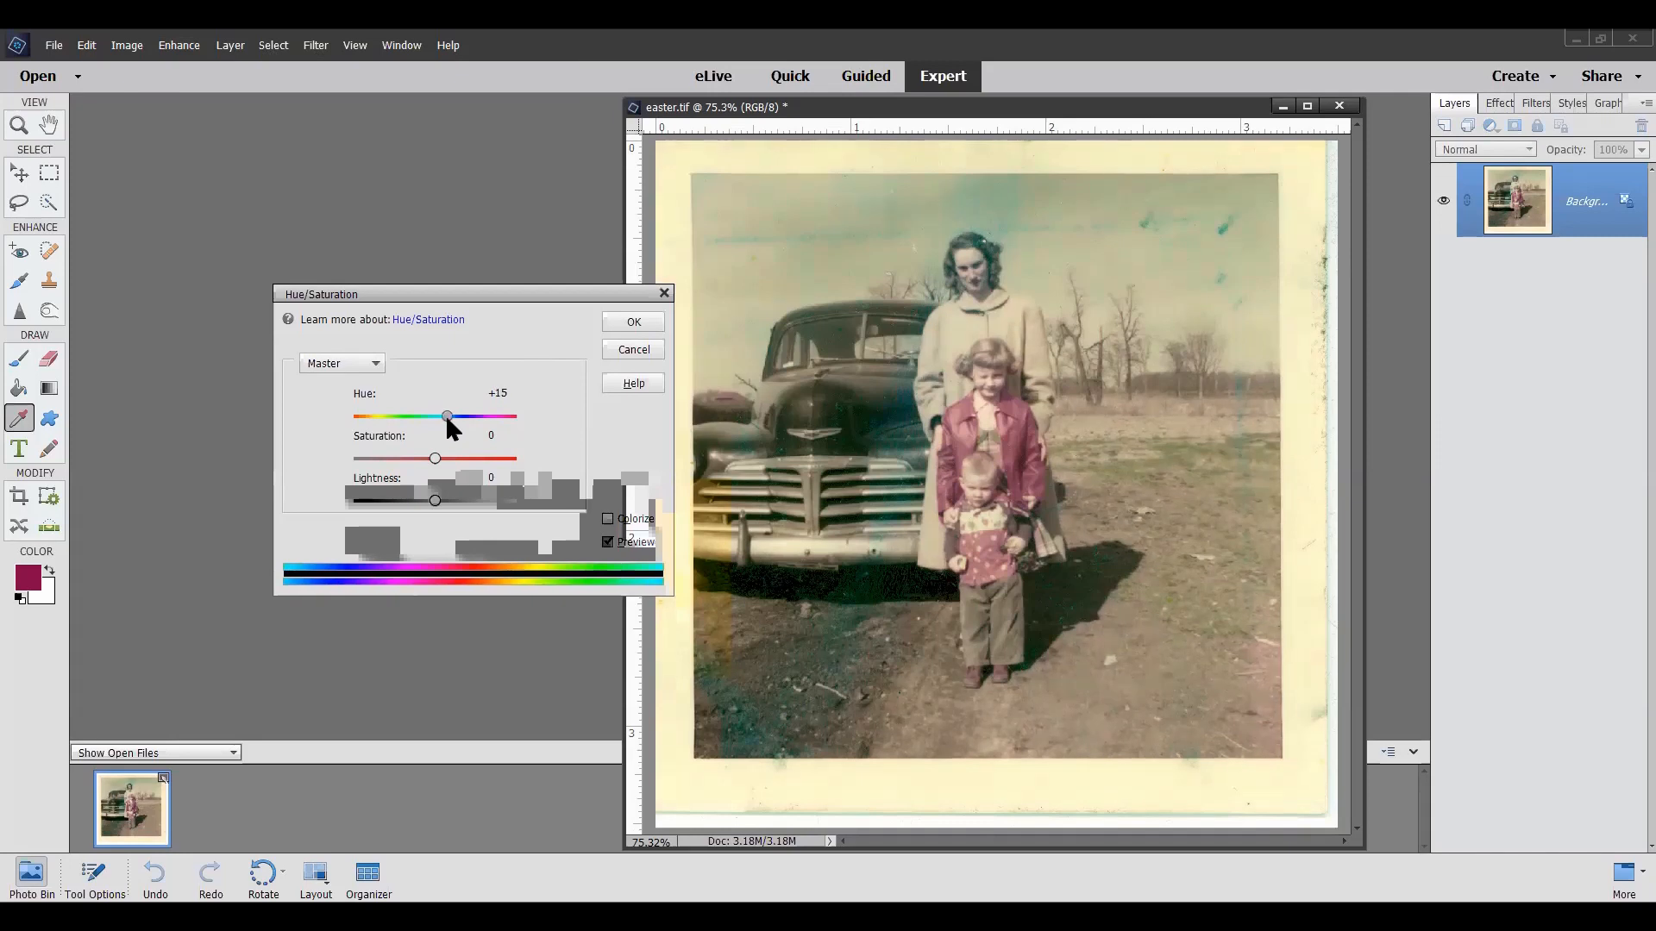
pyautogui.moveTo(445, 414); pyautogui.dragTo(447, 416)
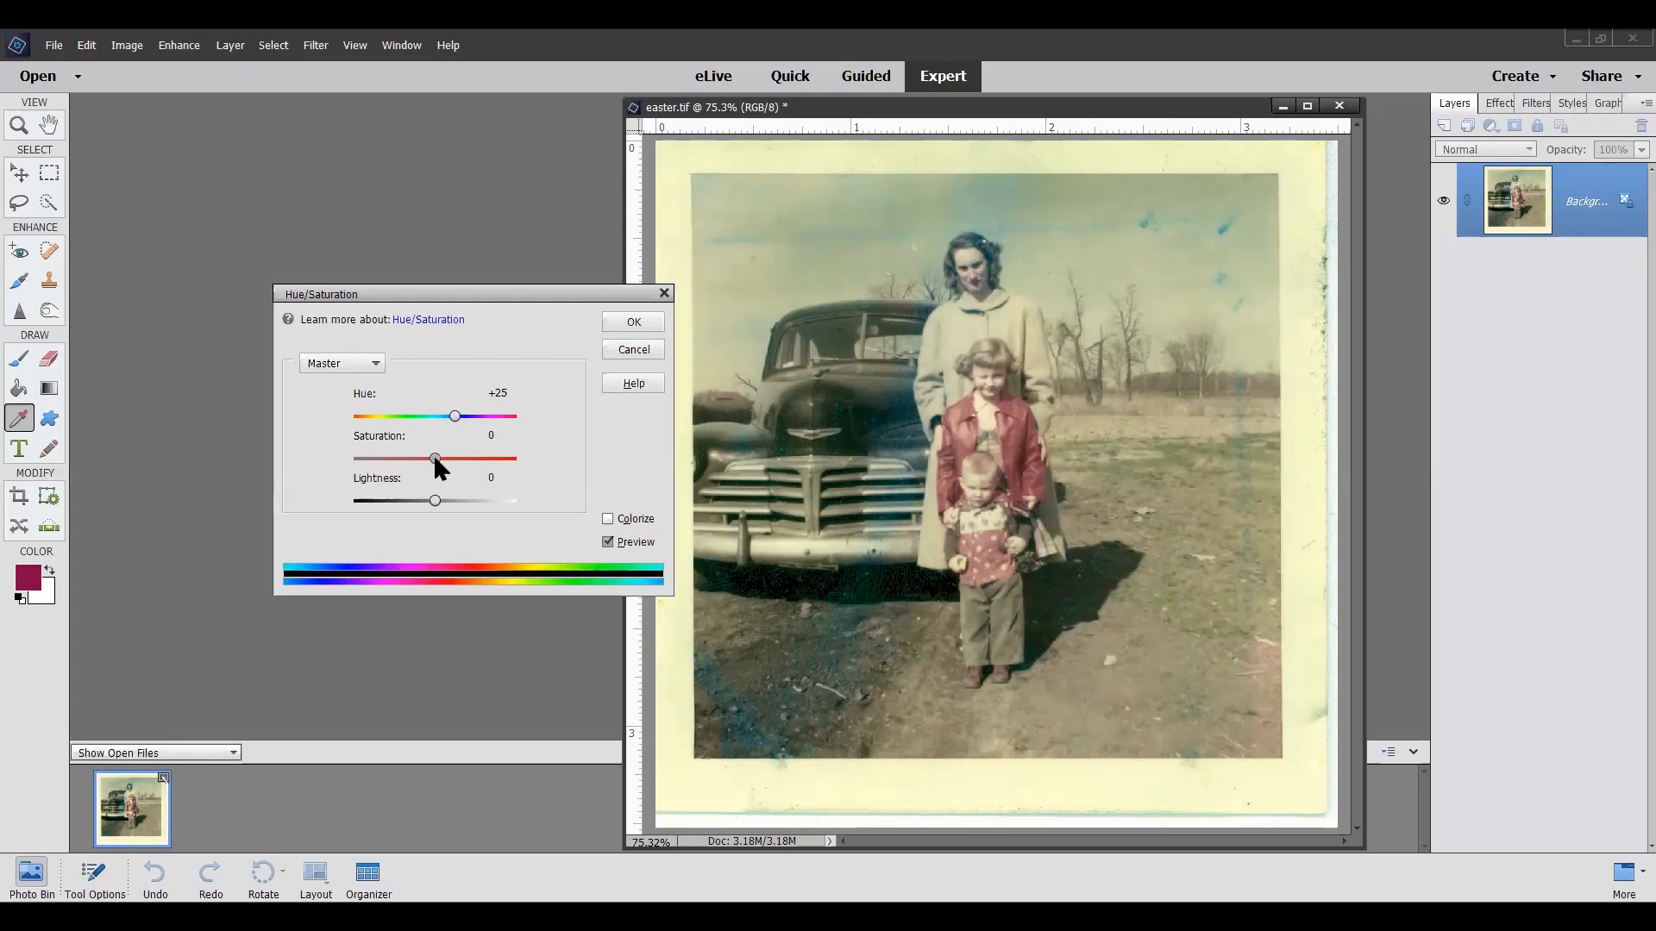
pyautogui.moveTo(435, 459); pyautogui.dragTo(452, 456)
pyautogui.moveTo(432, 501); pyautogui.dragTo(416, 503)
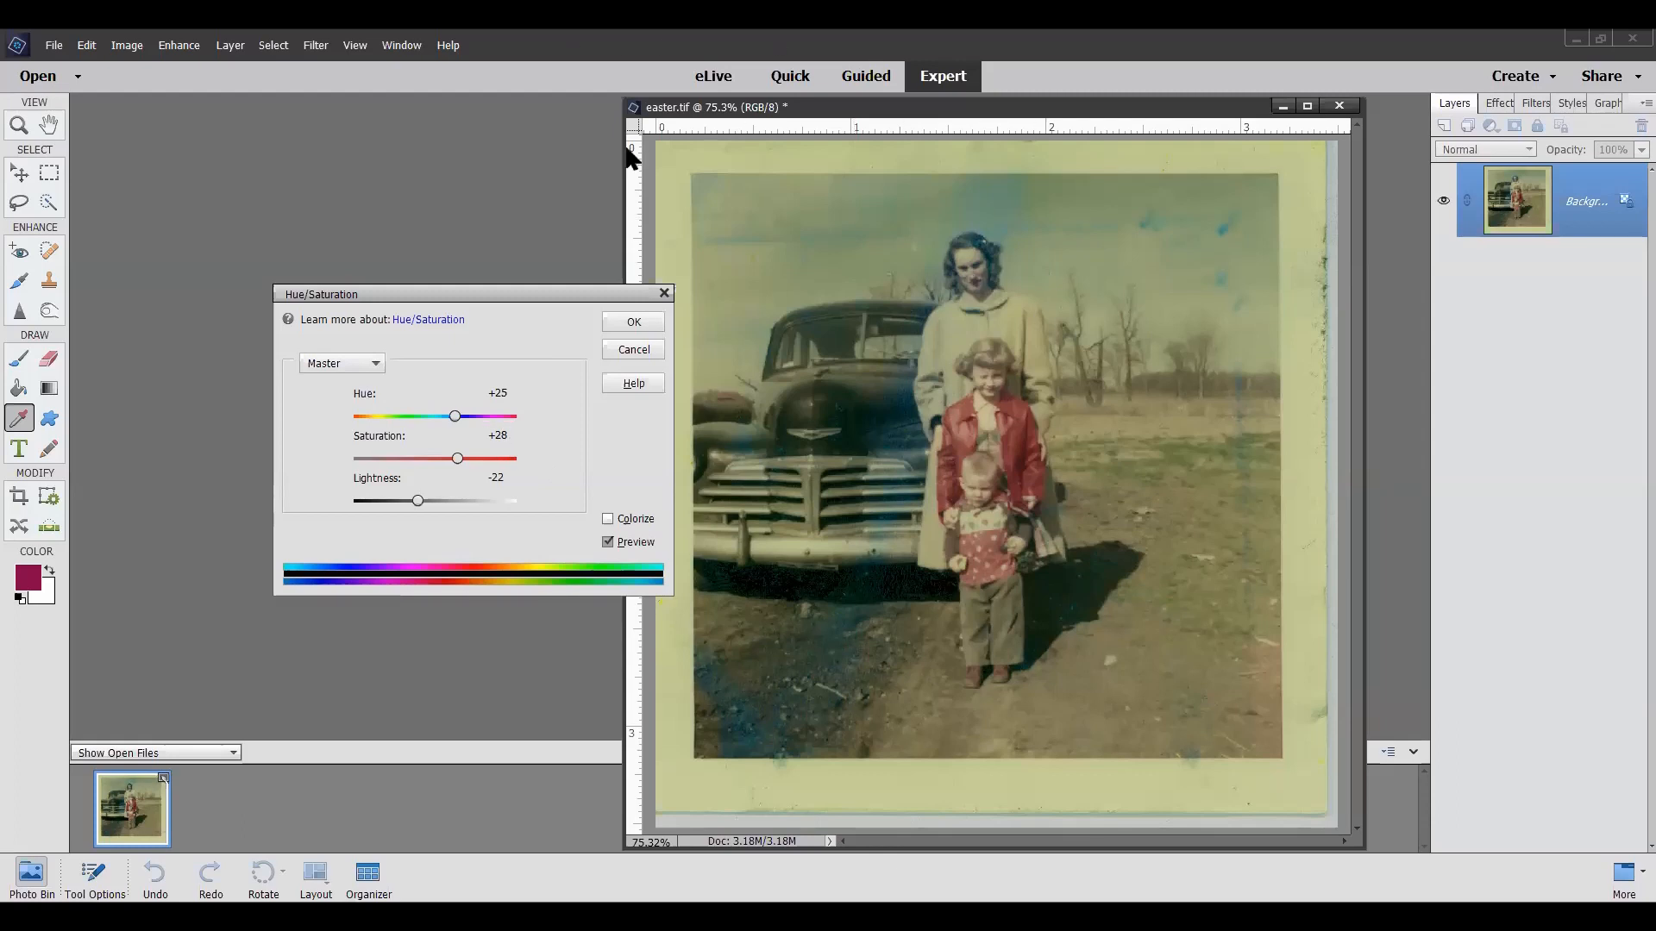
pyautogui.click(642, 325)
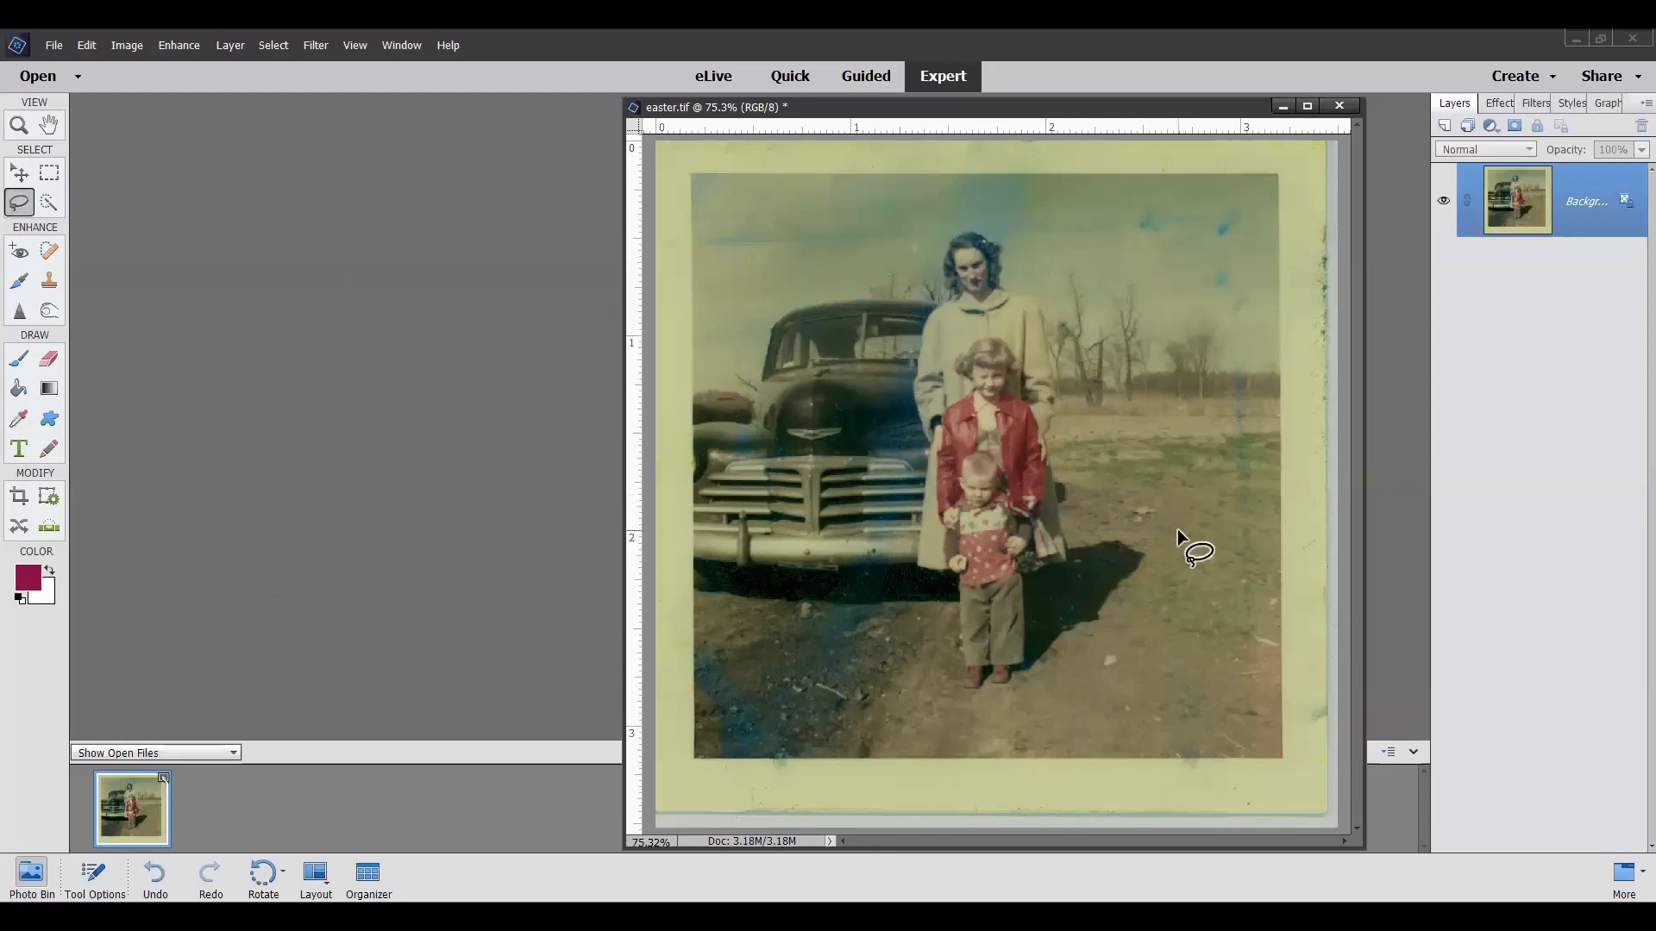
# Step: Examine the dark shadow under the car's bumper and the blue-stained ground up close, and return to a wider view of the photo
pyautogui.scroll(2, 1199, 519)
pyautogui.scroll(-2, 1194, 529)
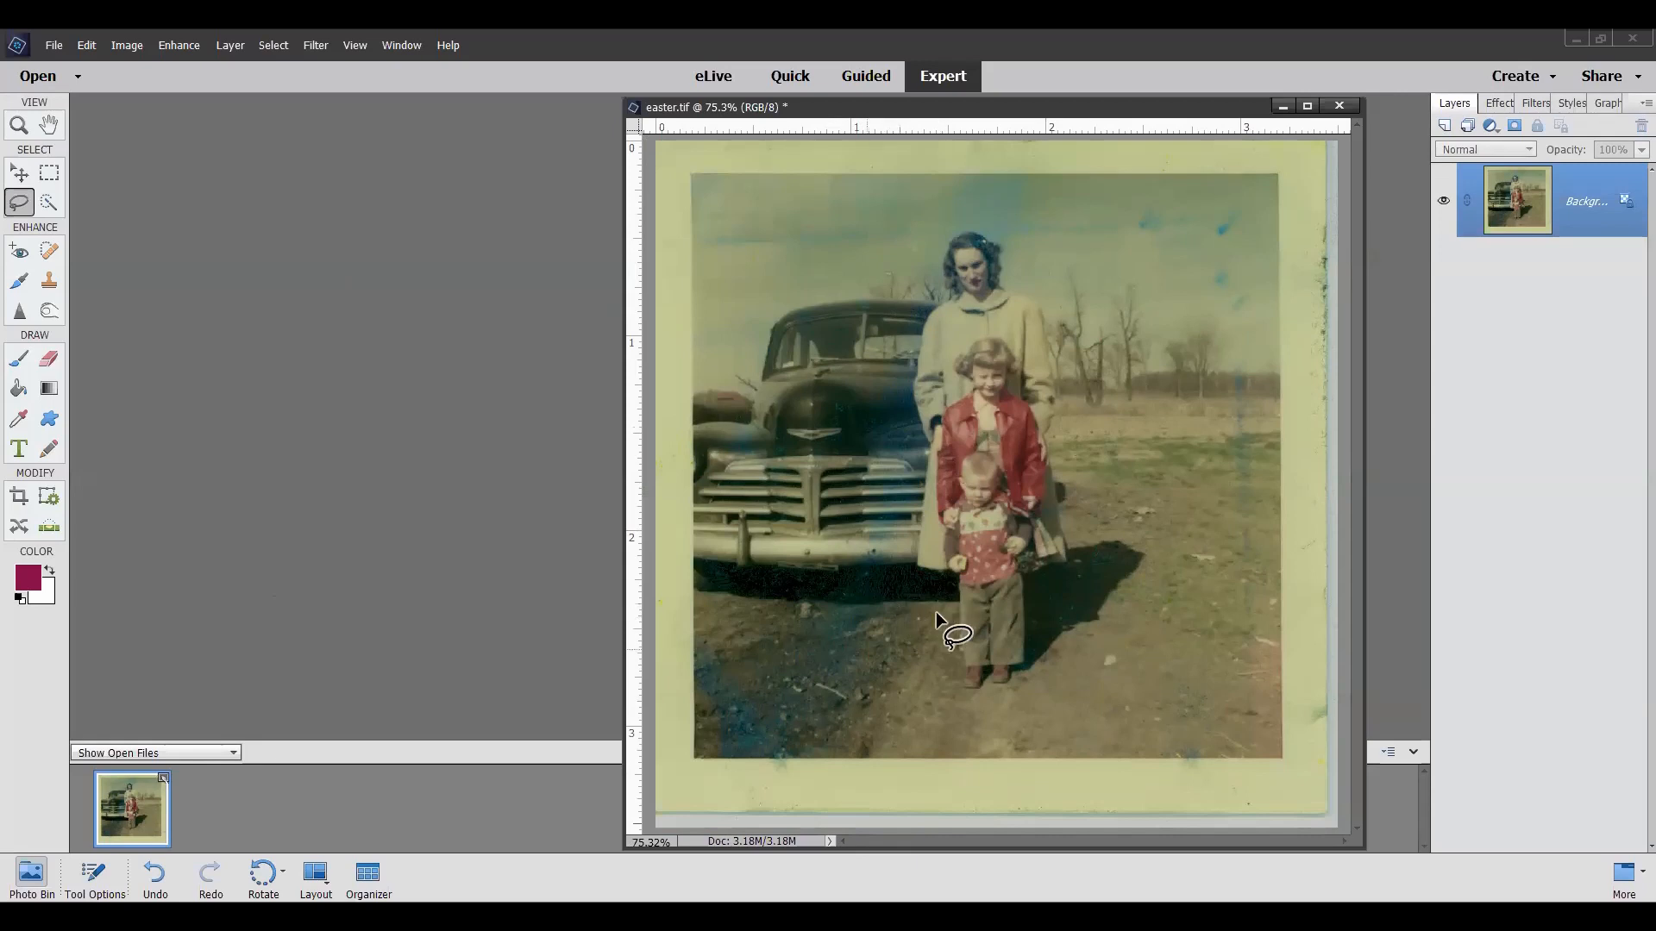
pyautogui.scroll(3, 935, 613)
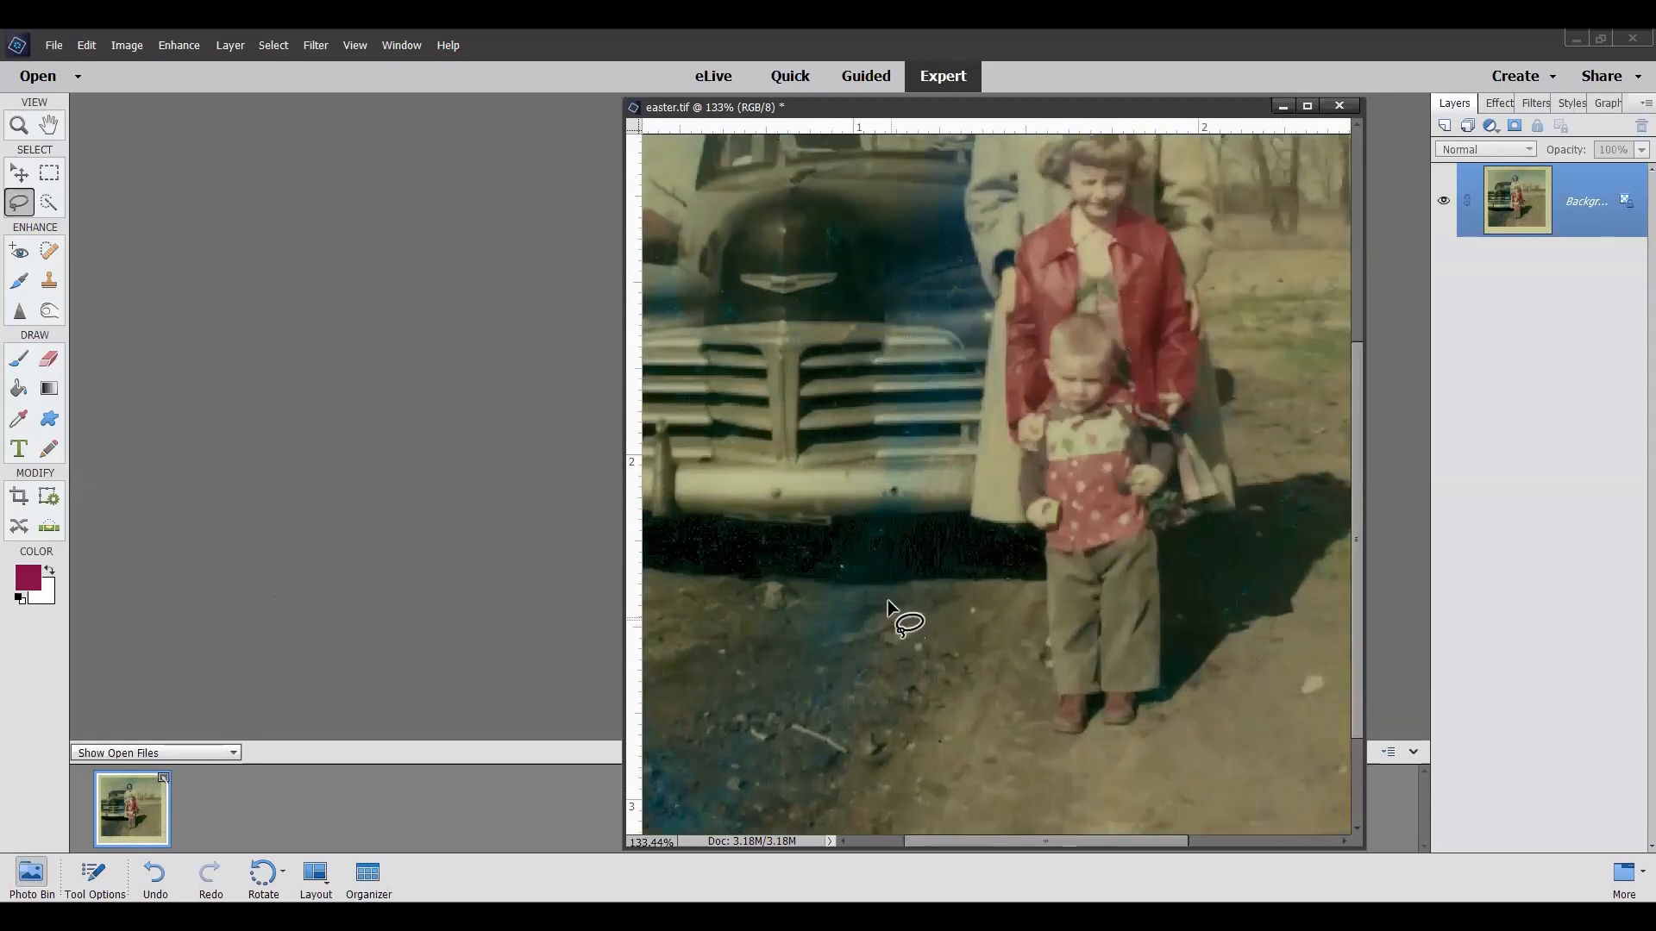
pyautogui.scroll(2, 891, 608)
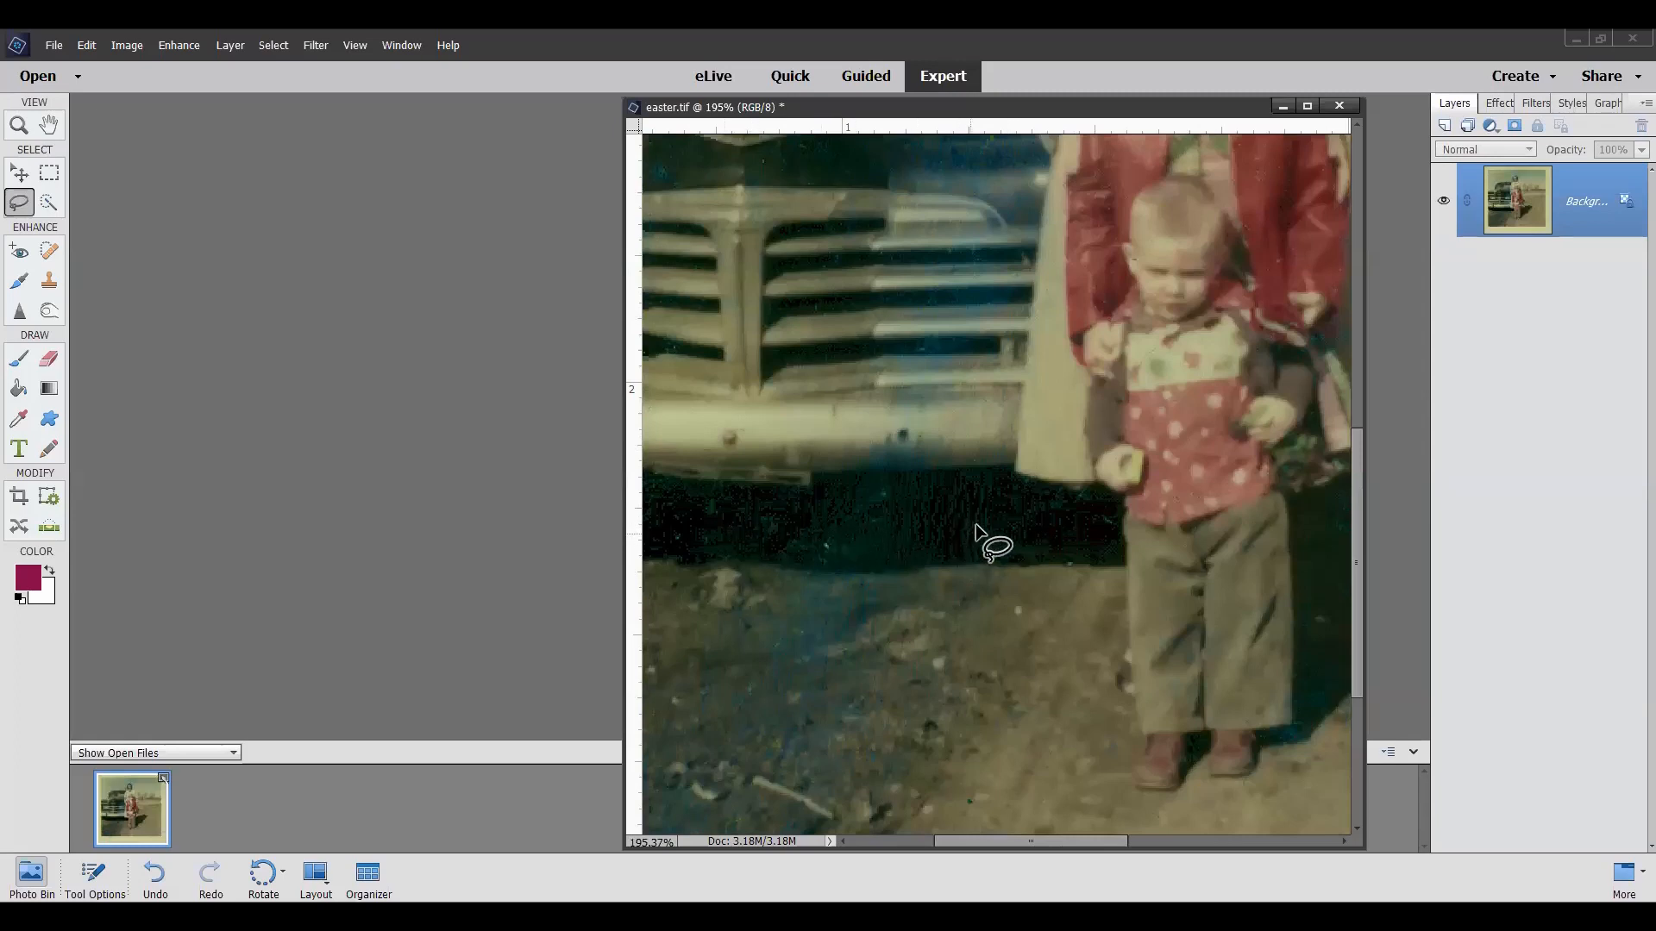
pyautogui.scroll(-3, 975, 525)
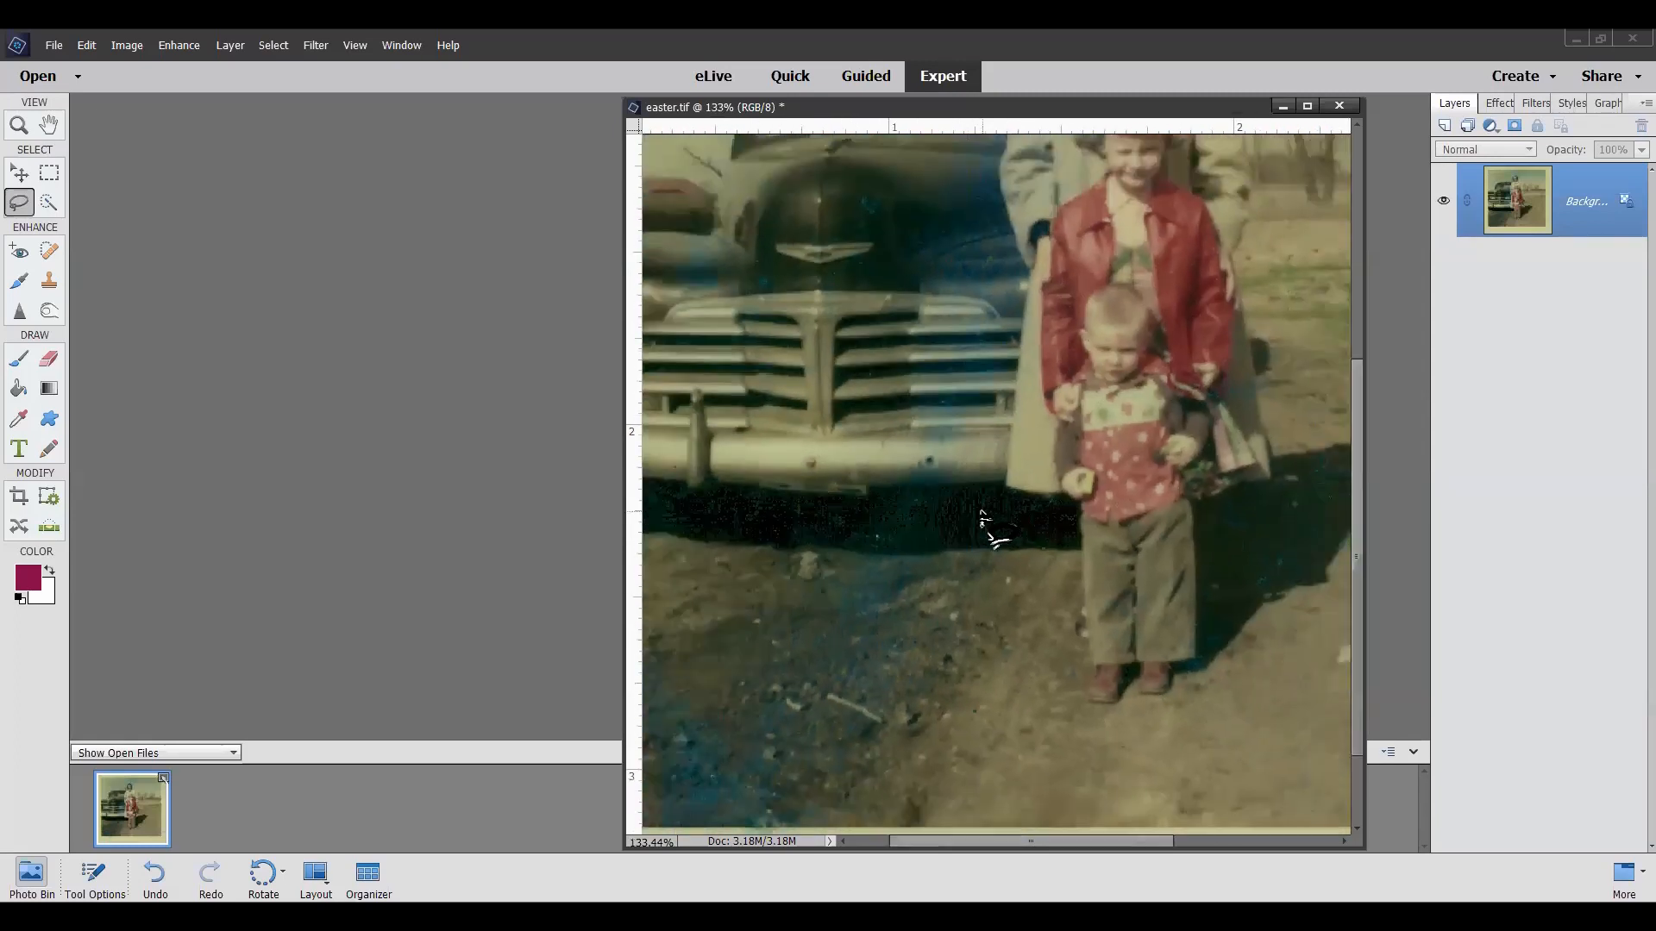
pyautogui.scroll(-3, 992, 530)
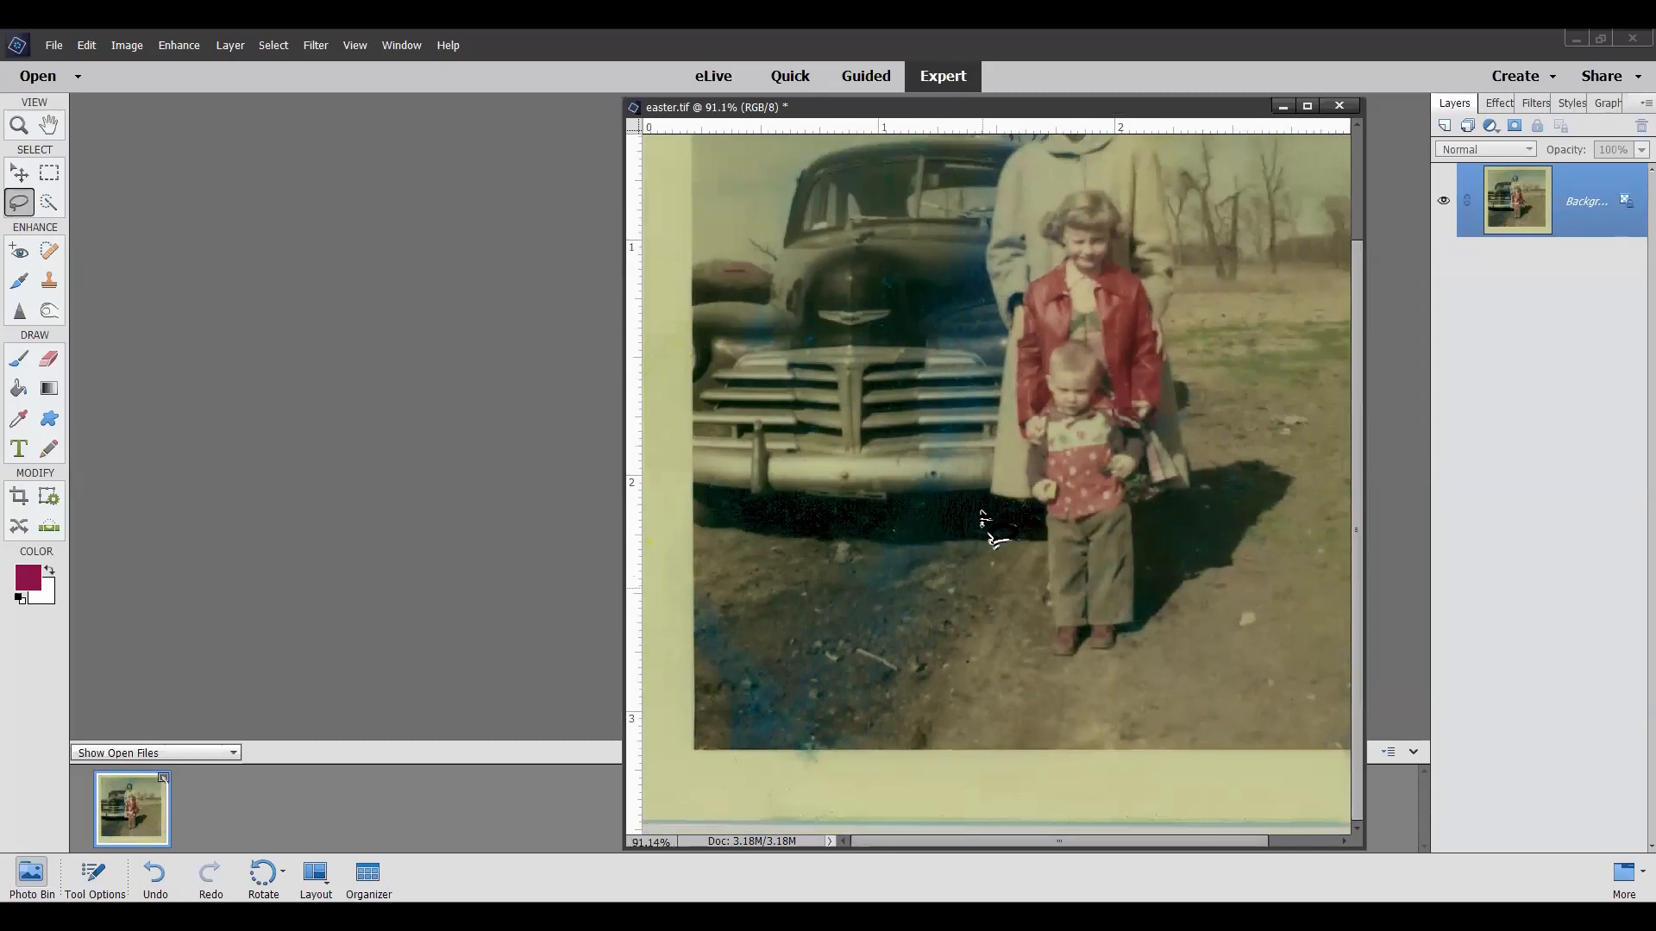
pyautogui.scroll(-1, 992, 533)
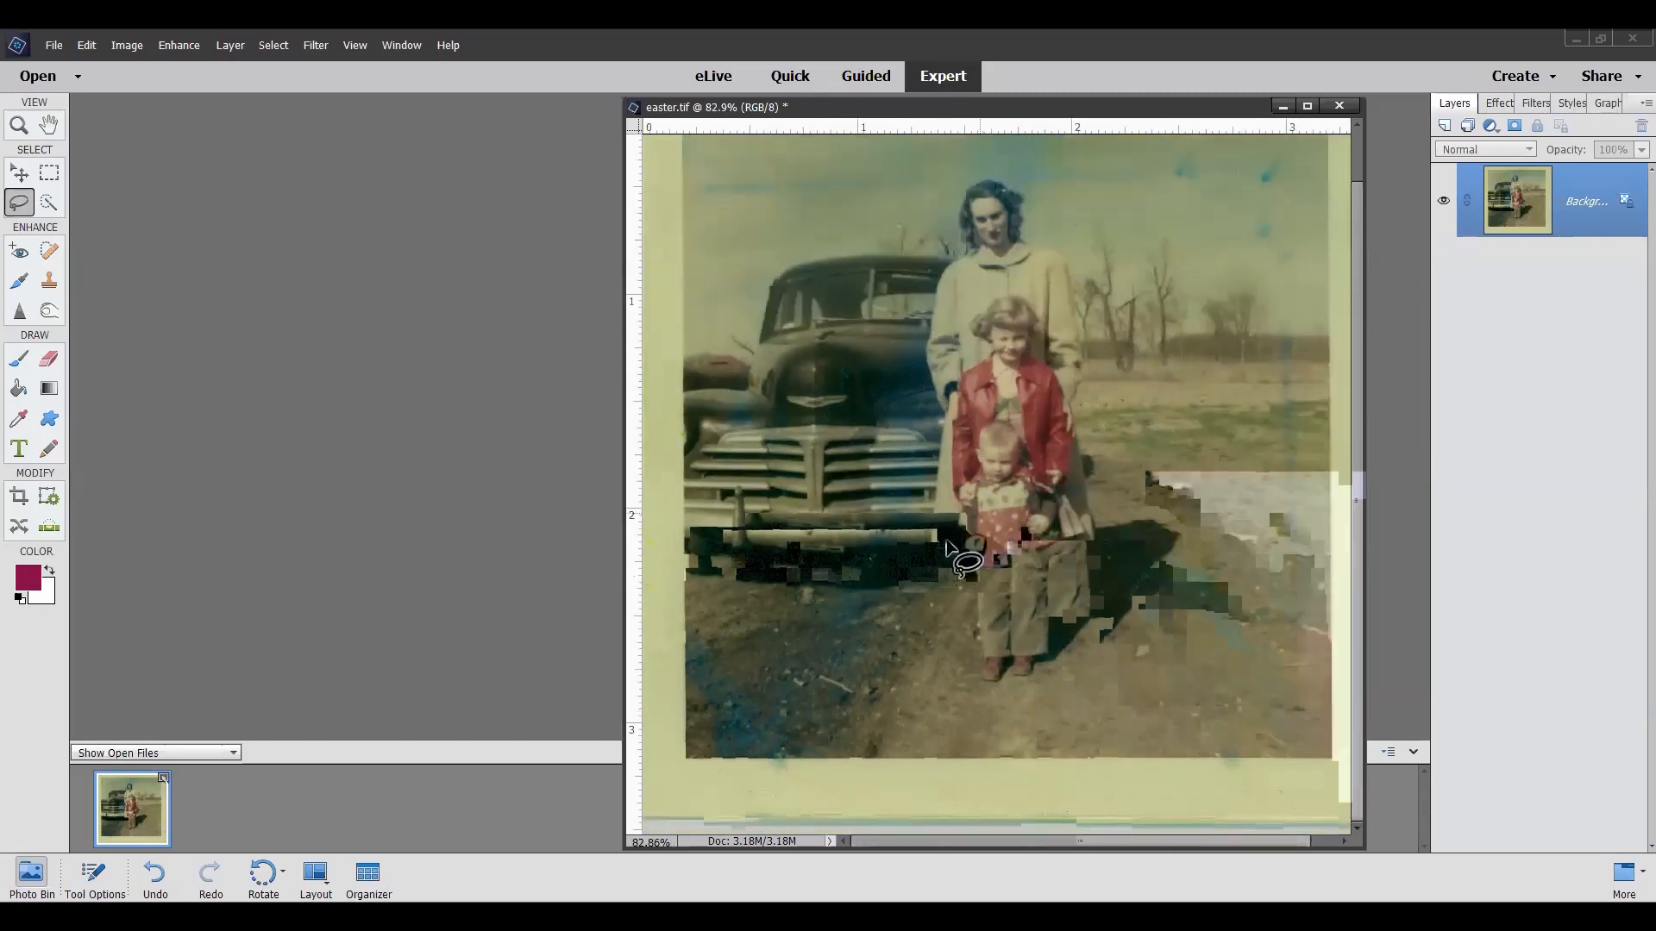
pyautogui.scroll(5, 906, 578)
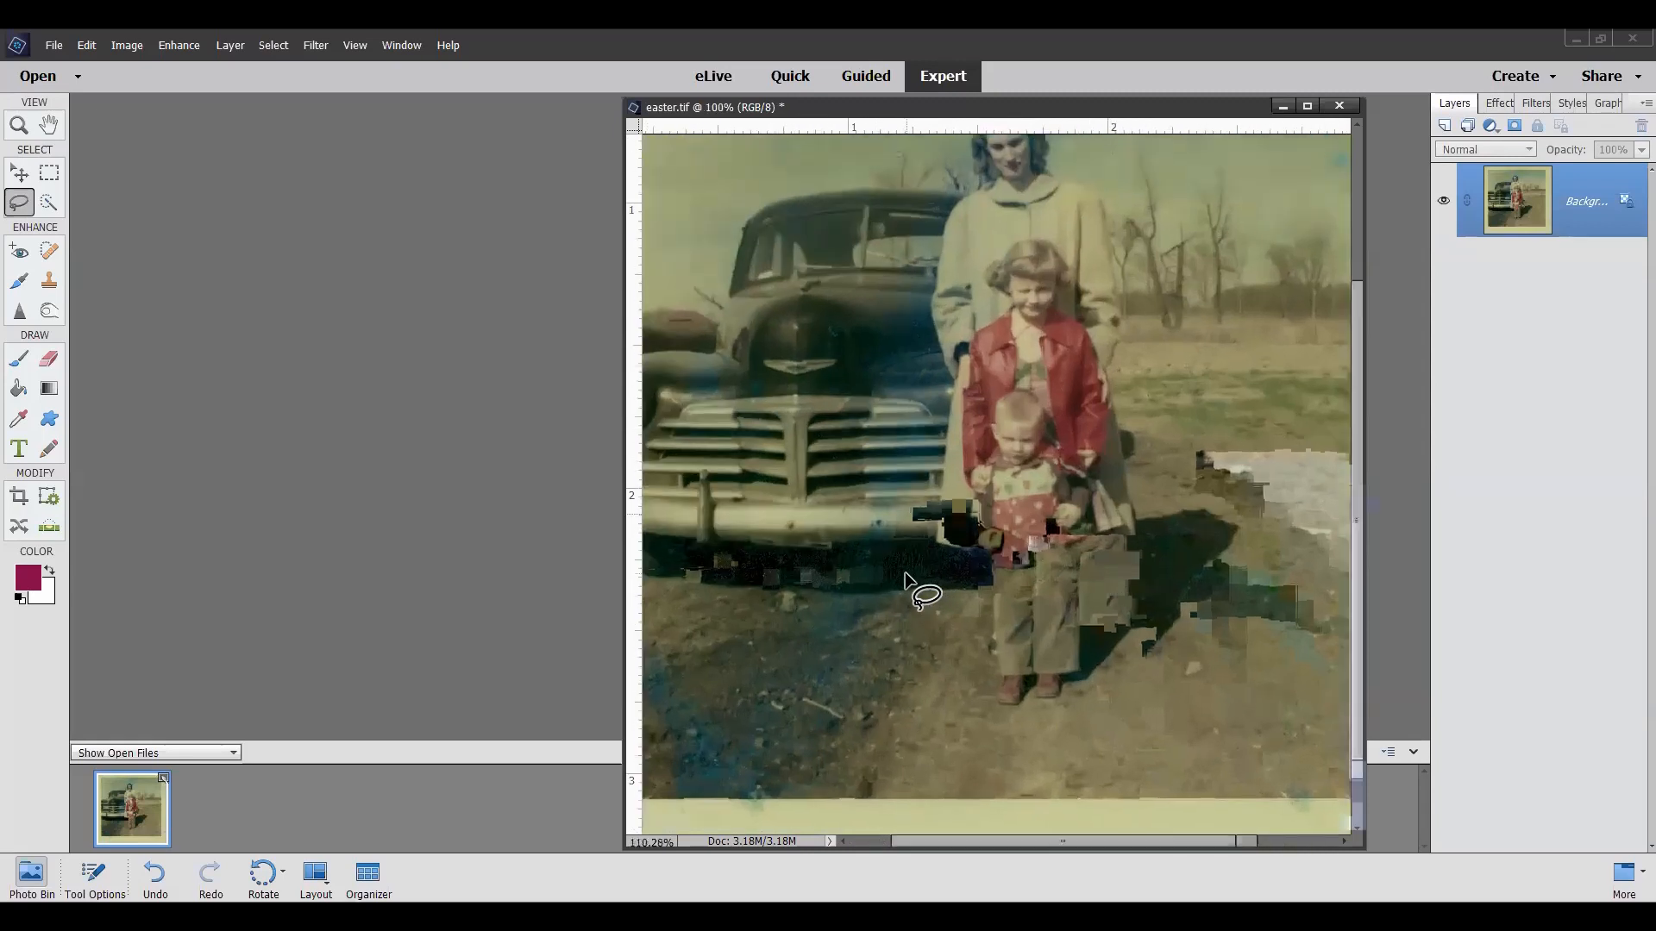
pyautogui.scroll(1, 905, 578)
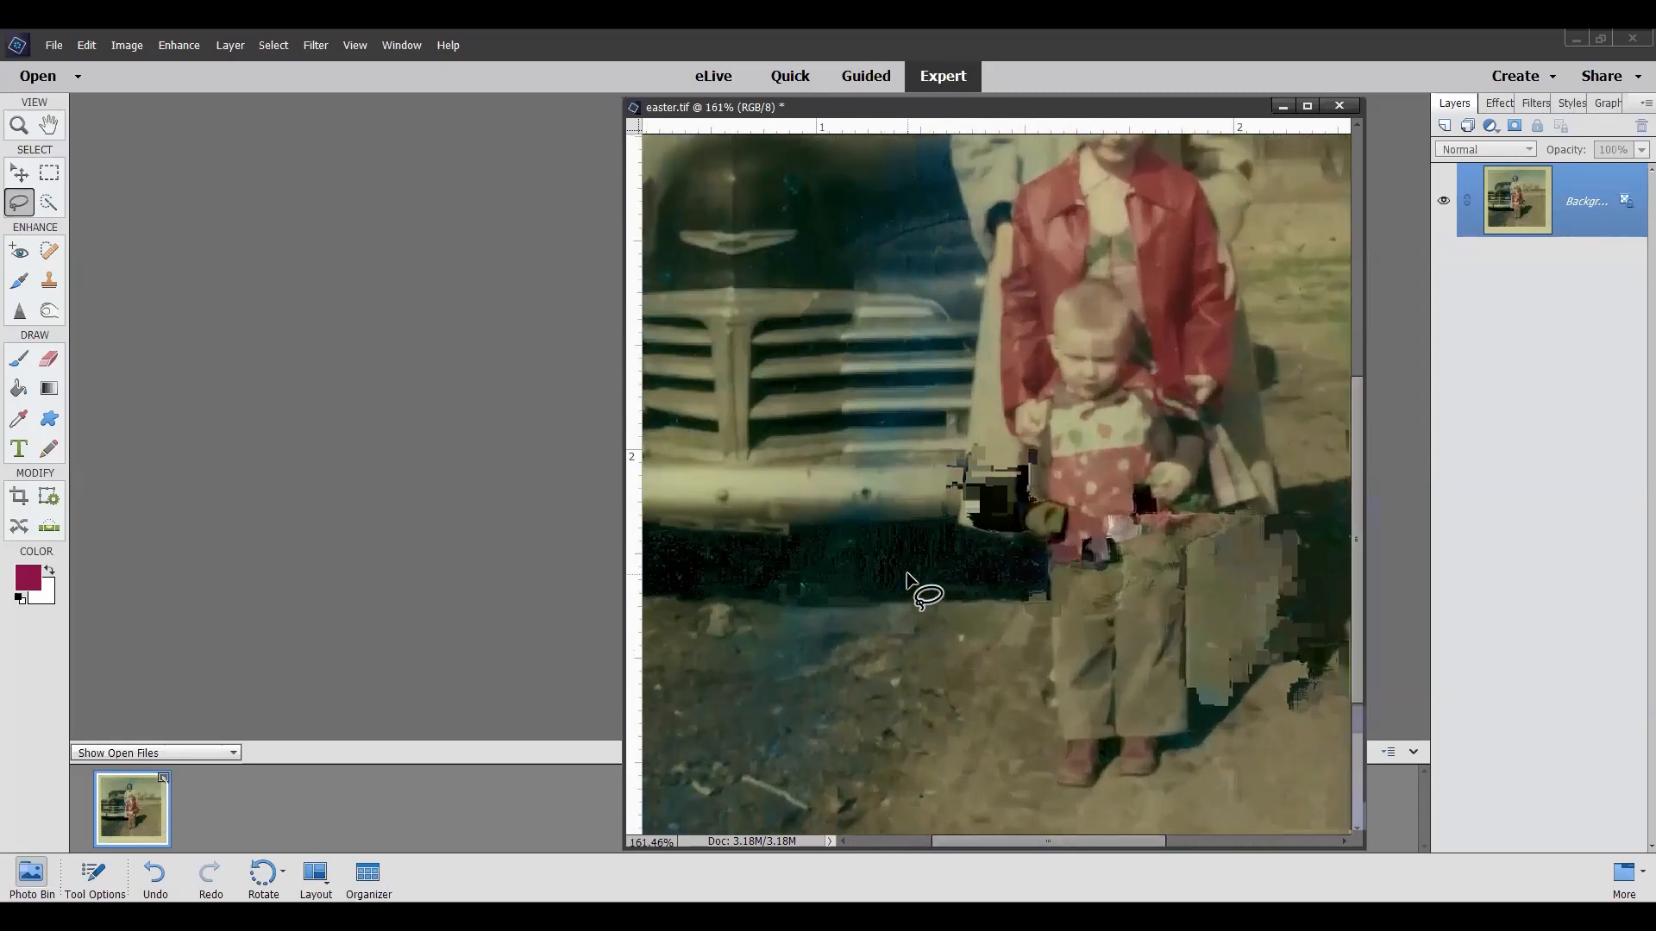
pyautogui.scroll(1, 906, 577)
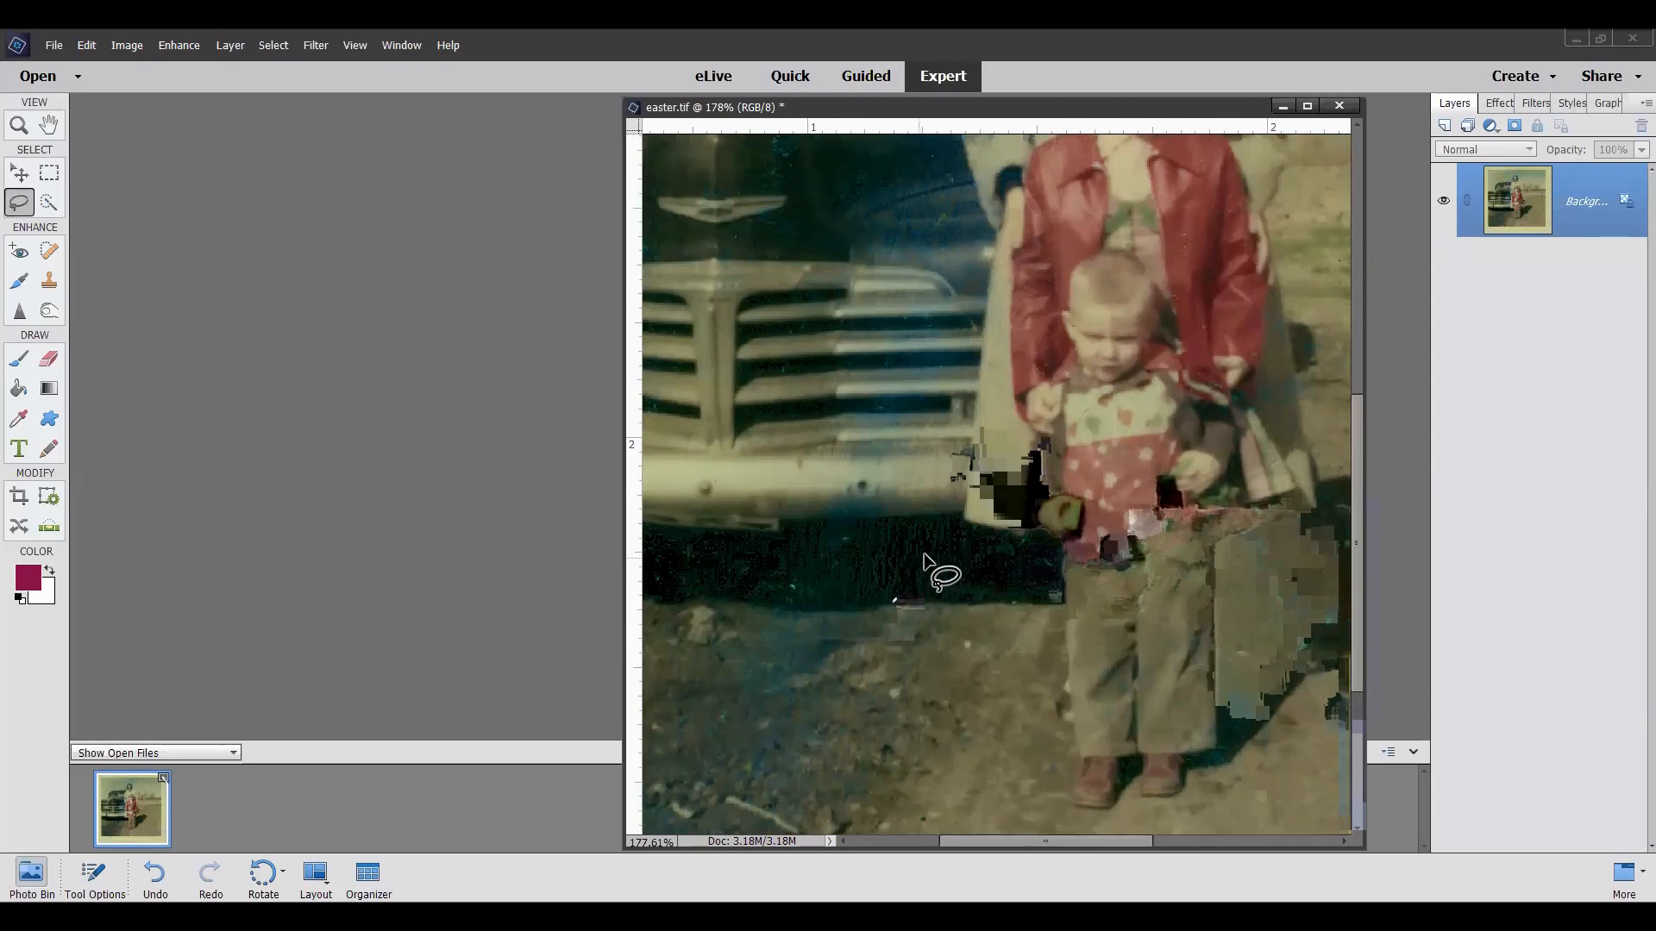
pyautogui.scroll(-3, 927, 569)
pyautogui.scroll(-1, 931, 564)
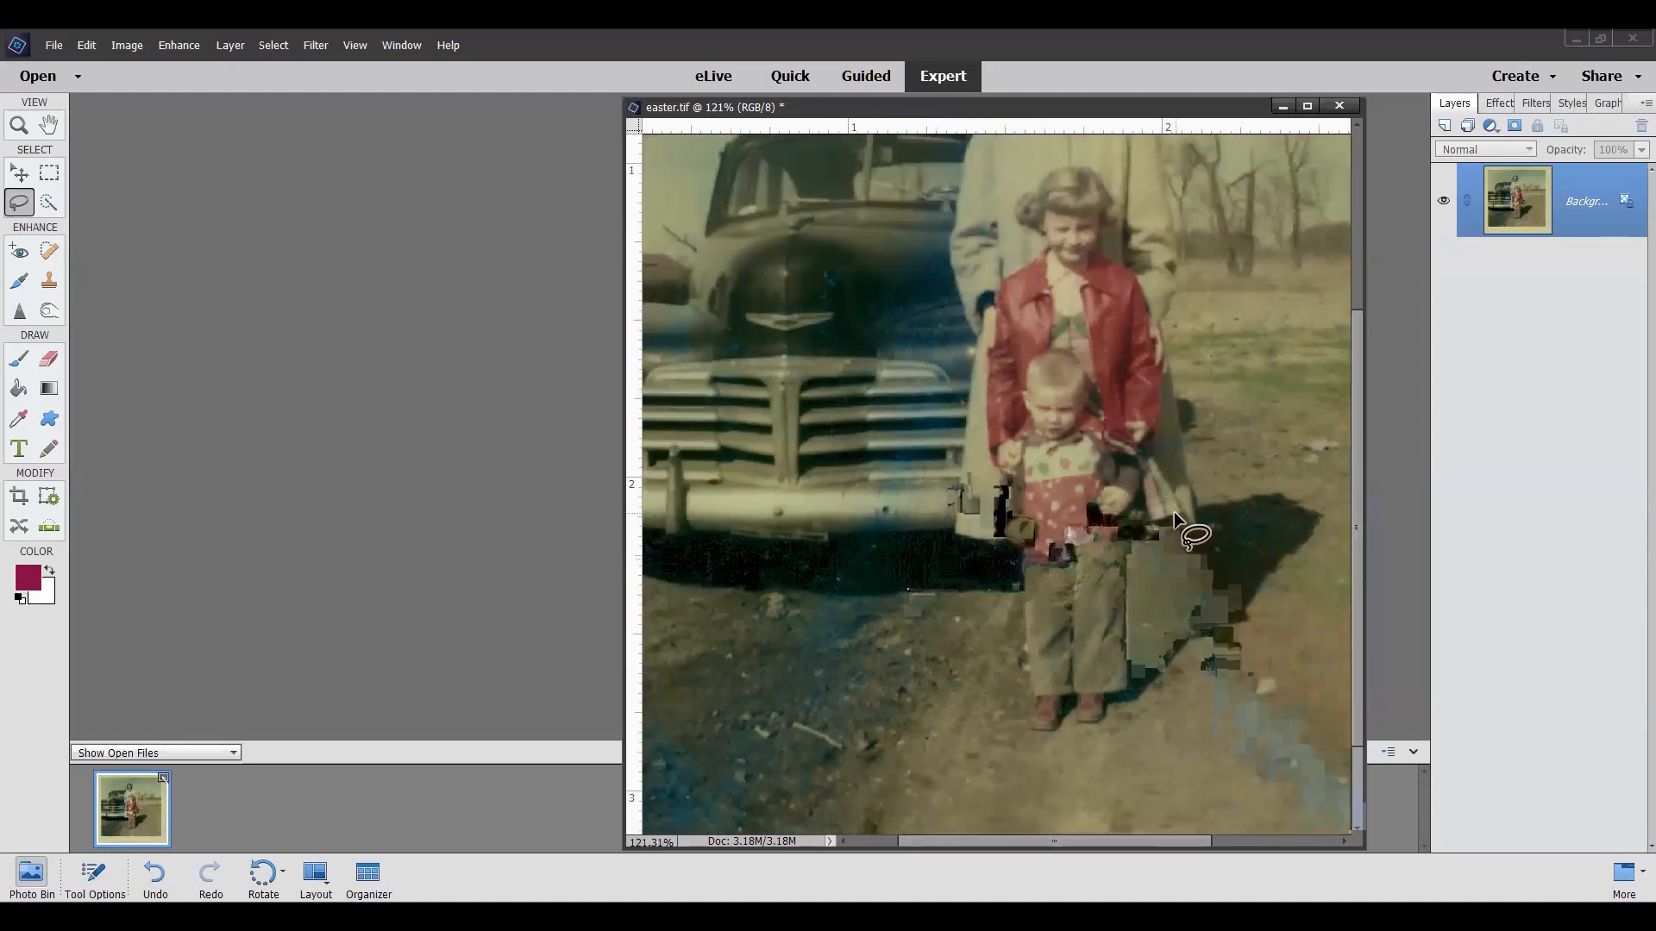
pyautogui.scroll(-3, 1178, 514)
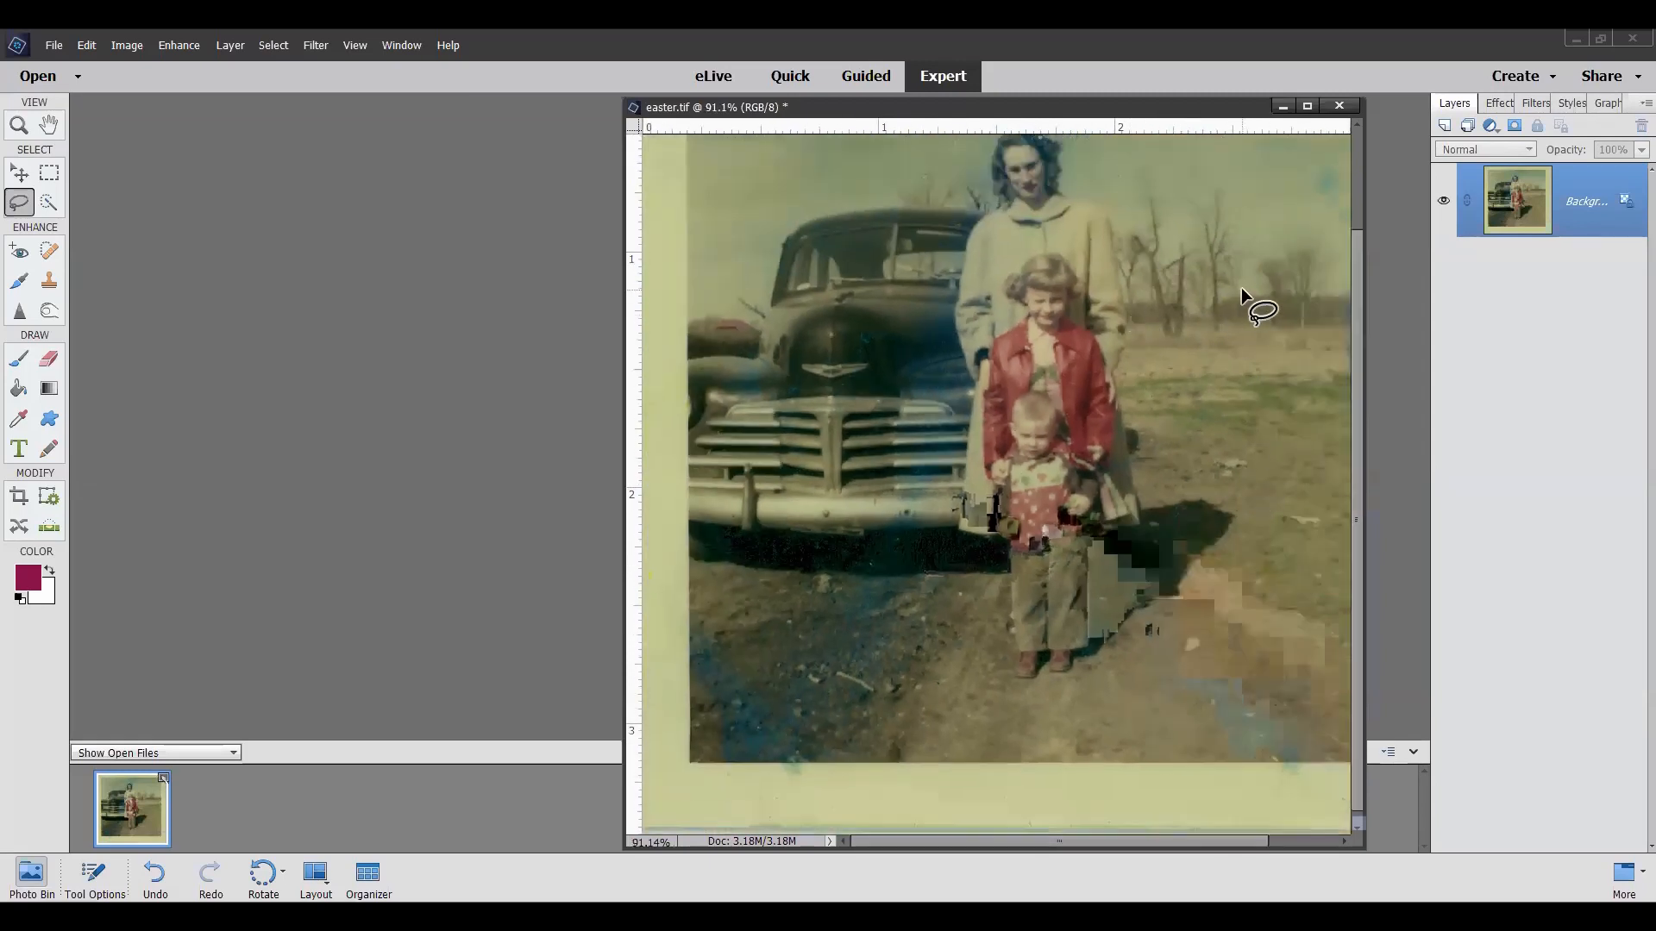
pyautogui.scroll(-1, 1240, 284)
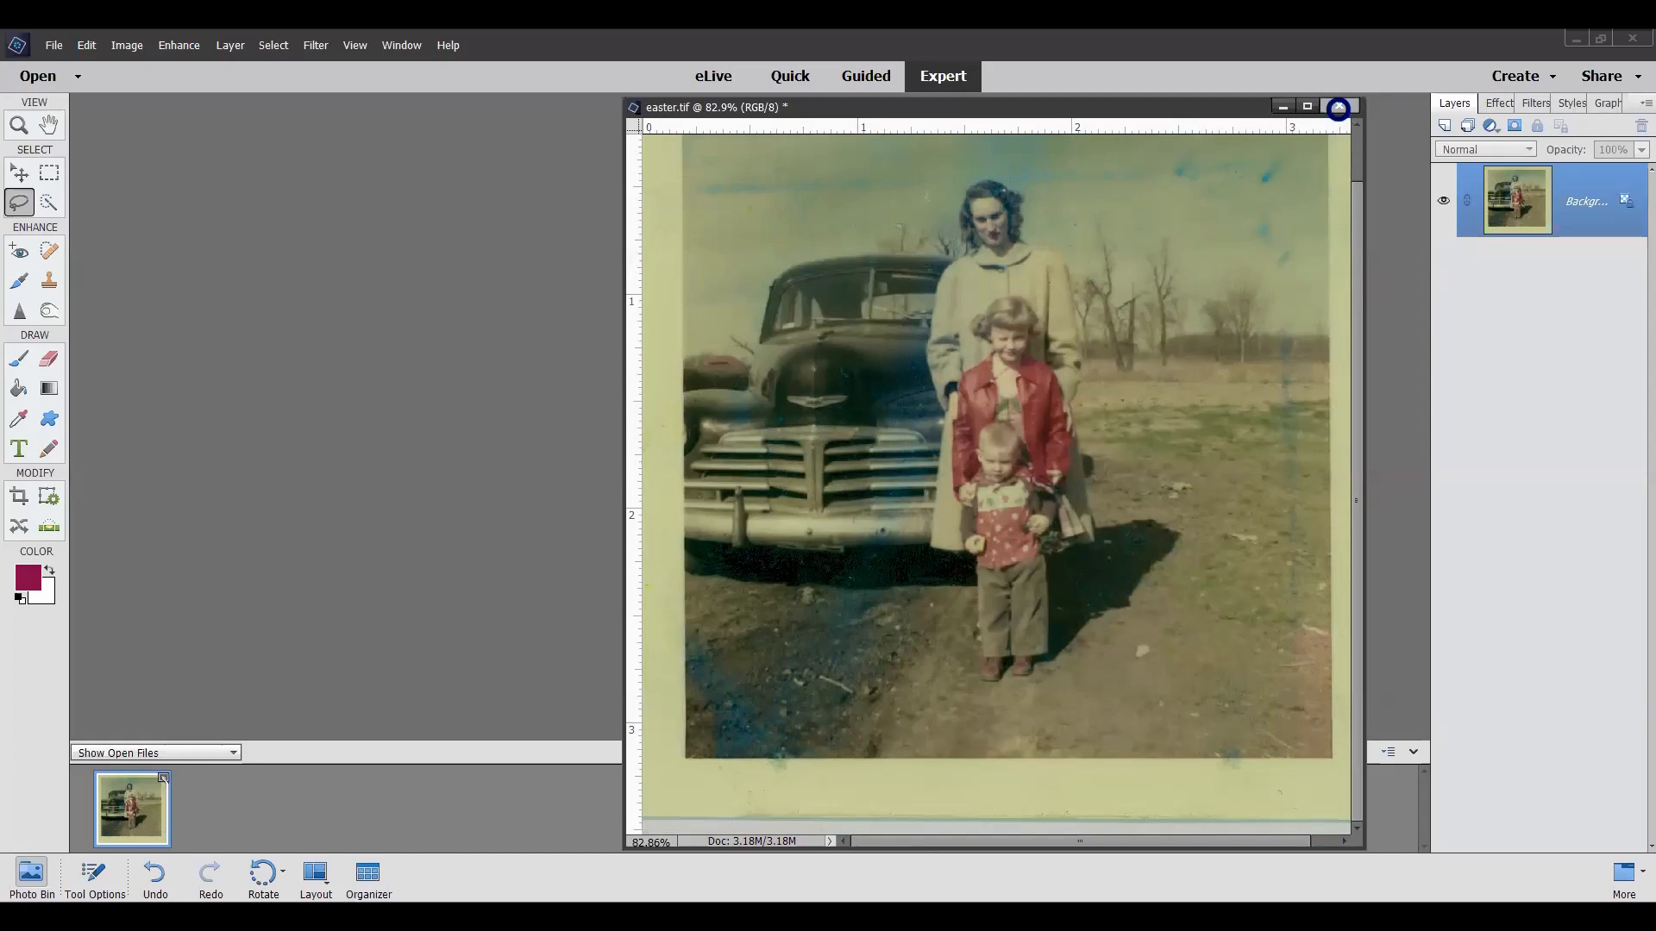
# Step: Close easter.tif without saving its changes and open nell.tif from the zoomphoto folder
pyautogui.click(1340, 114)
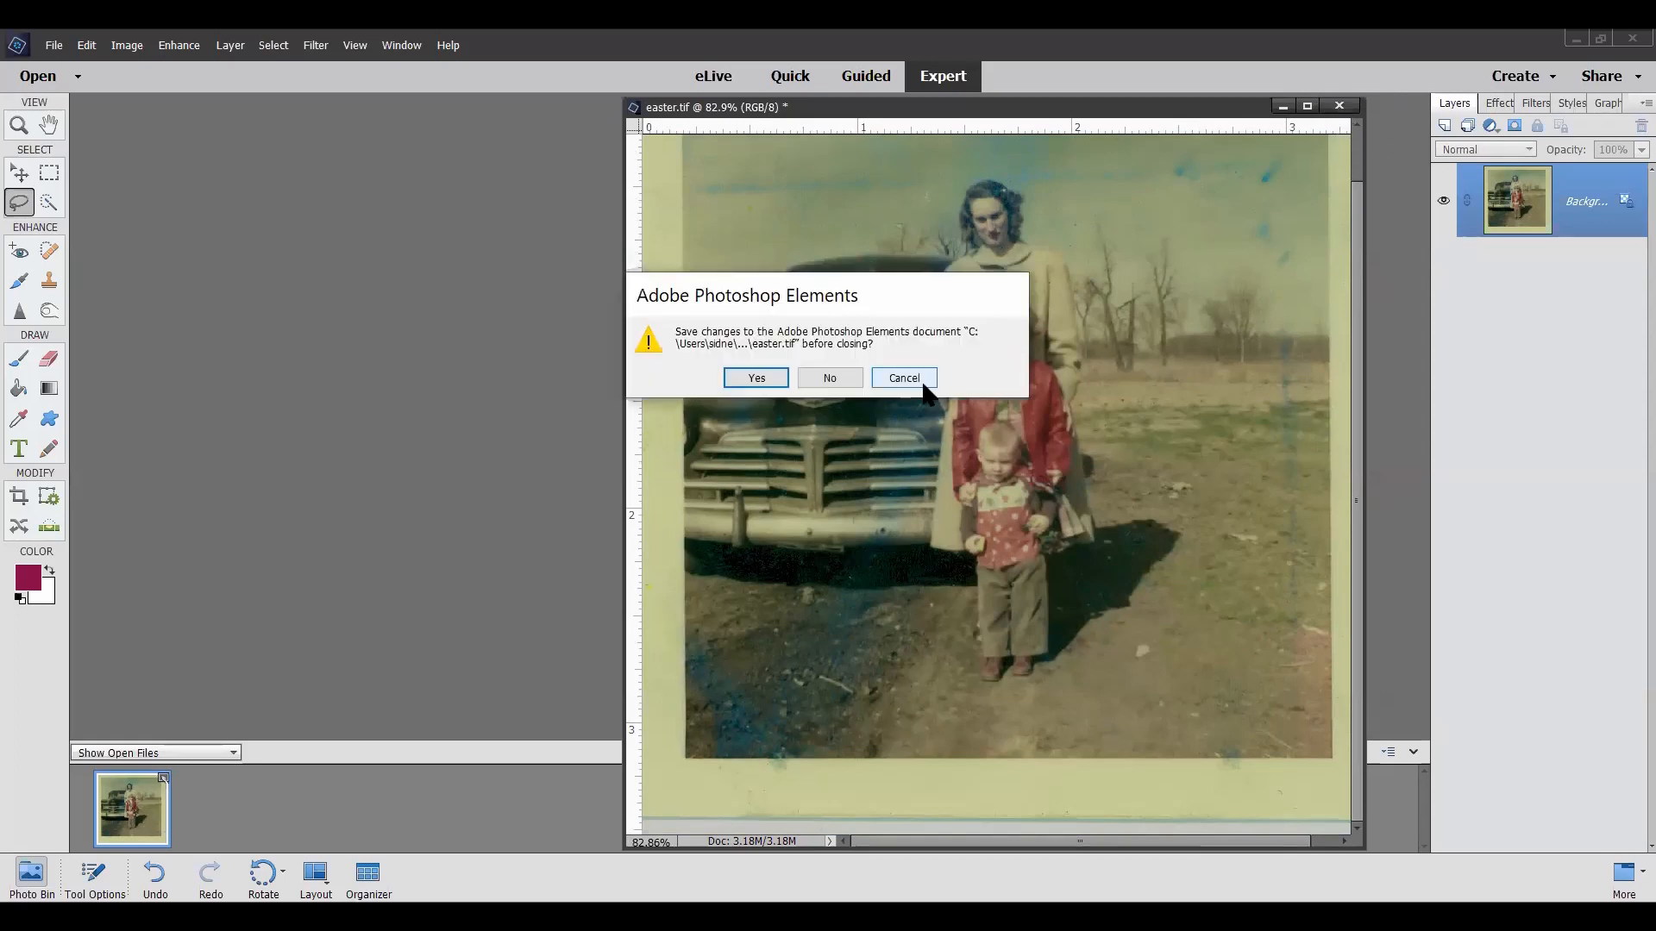
pyautogui.click(821, 376)
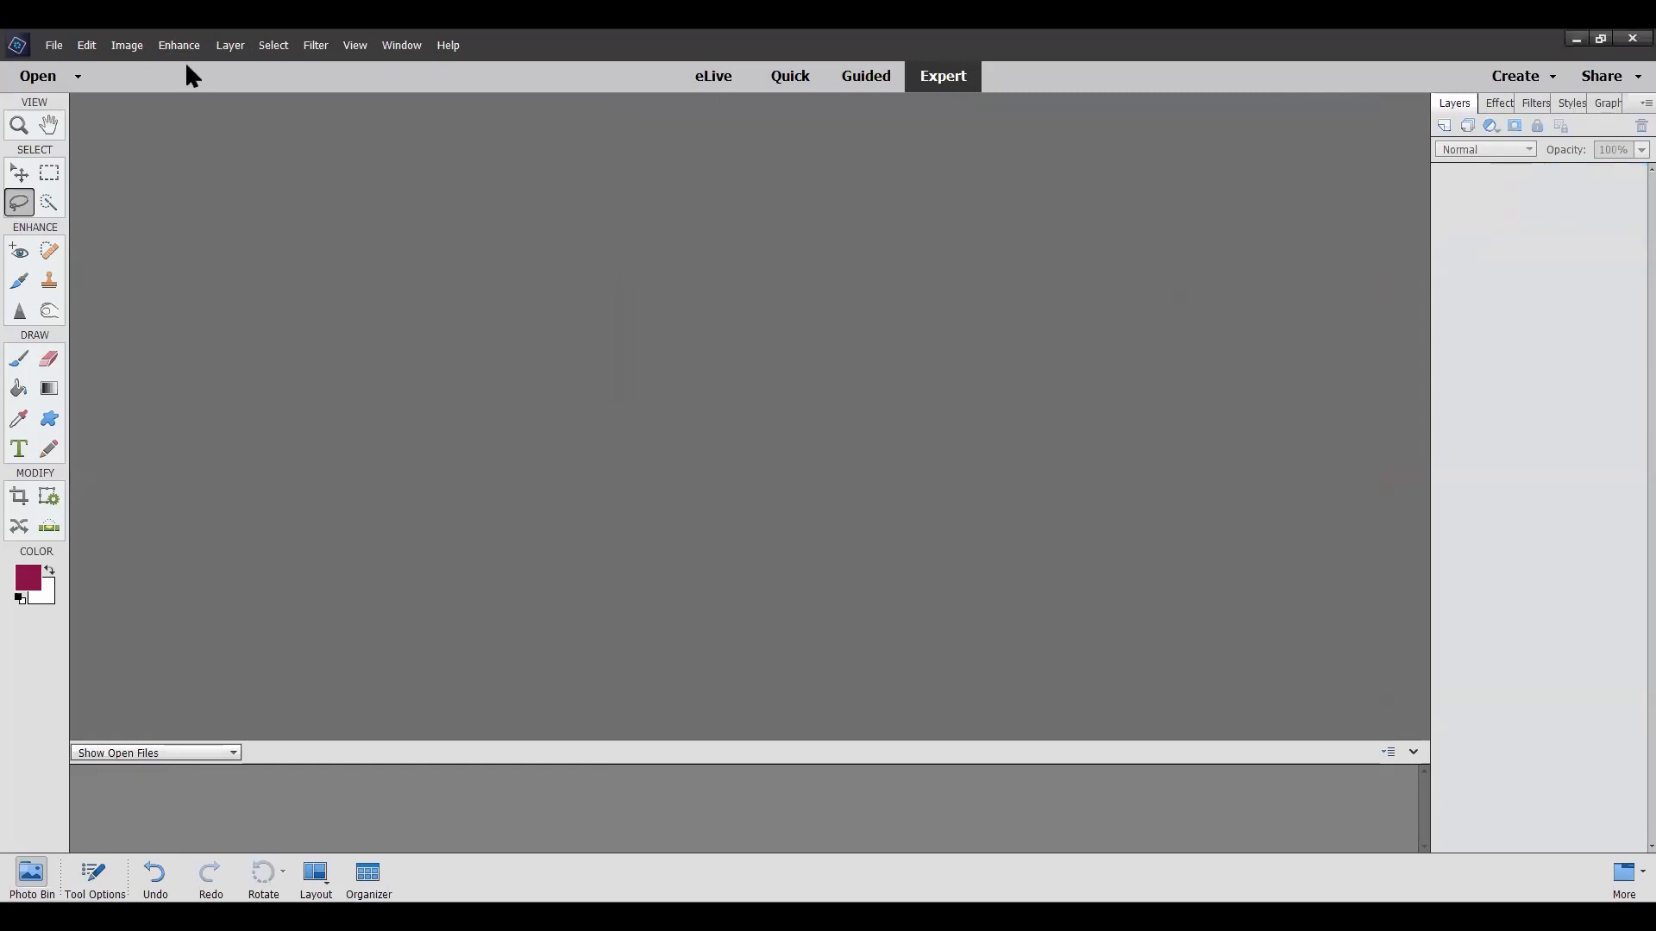
pyautogui.click(194, 48)
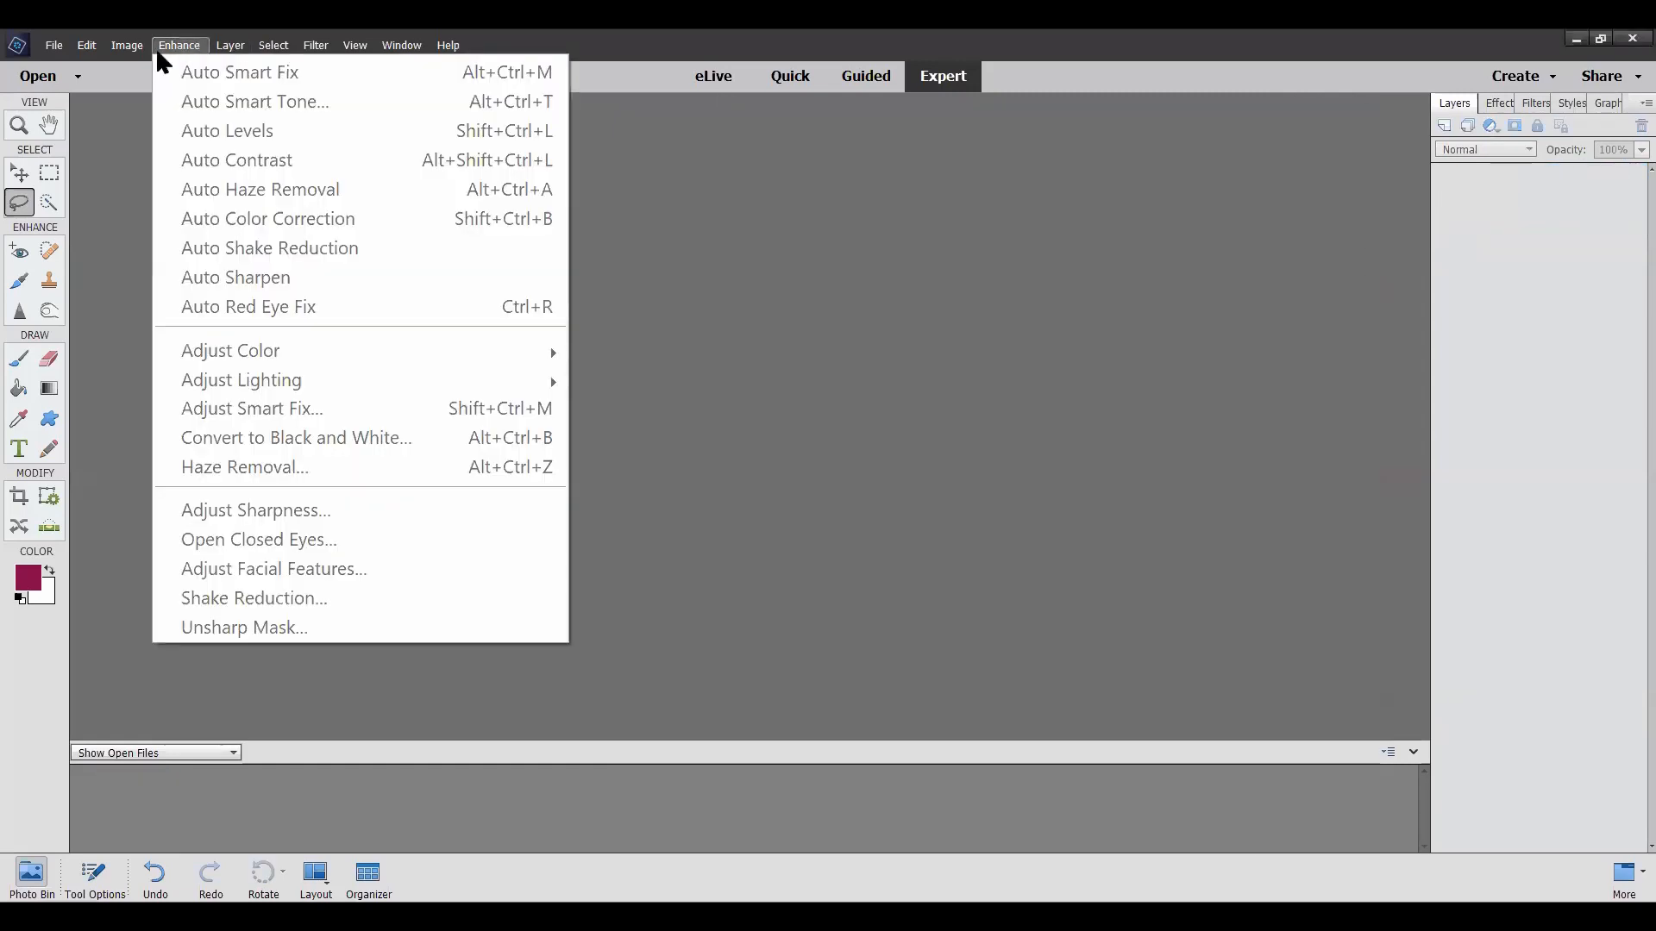
pyautogui.click(53, 44)
pyautogui.click(53, 45)
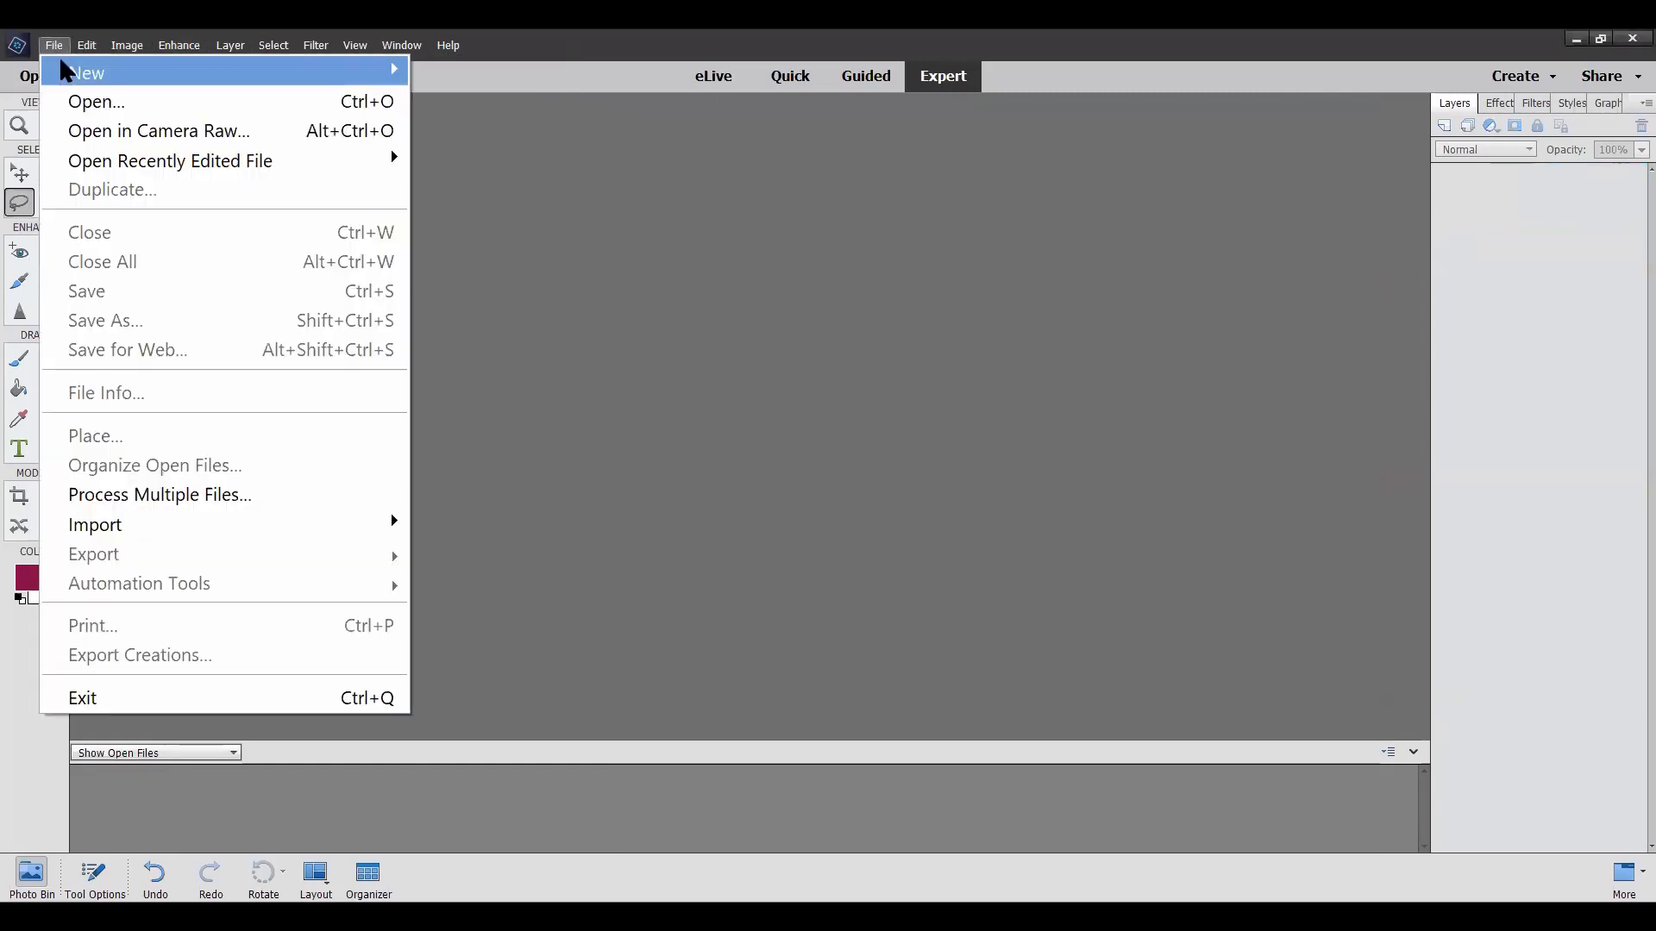
pyautogui.click(94, 109)
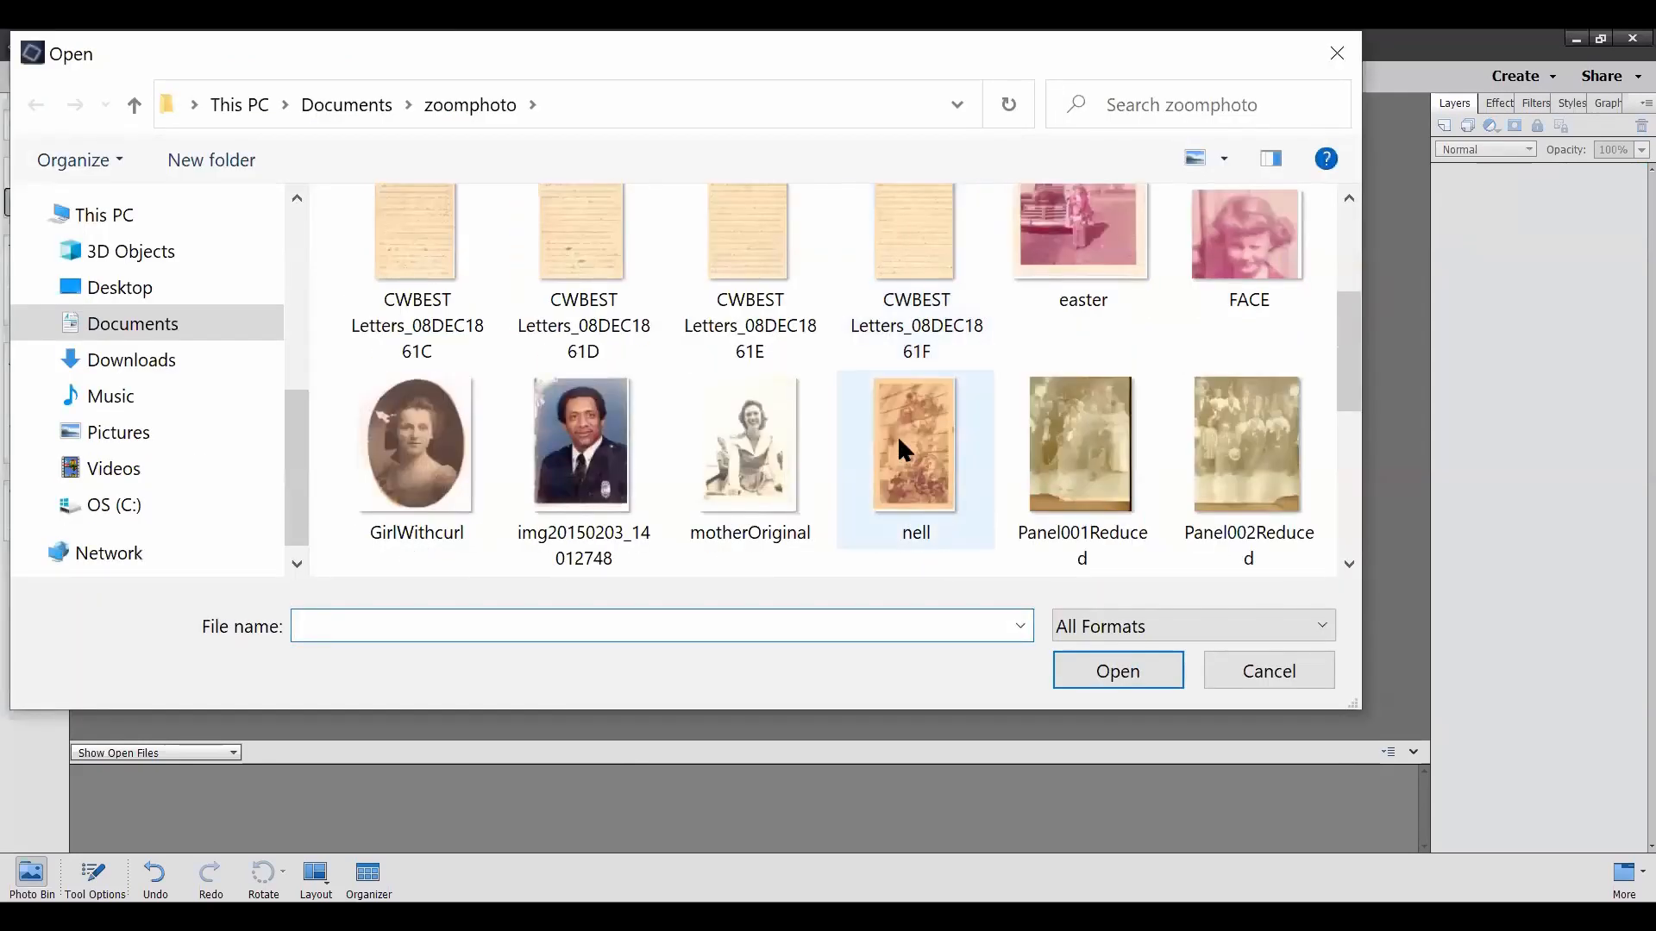
pyautogui.click(916, 420)
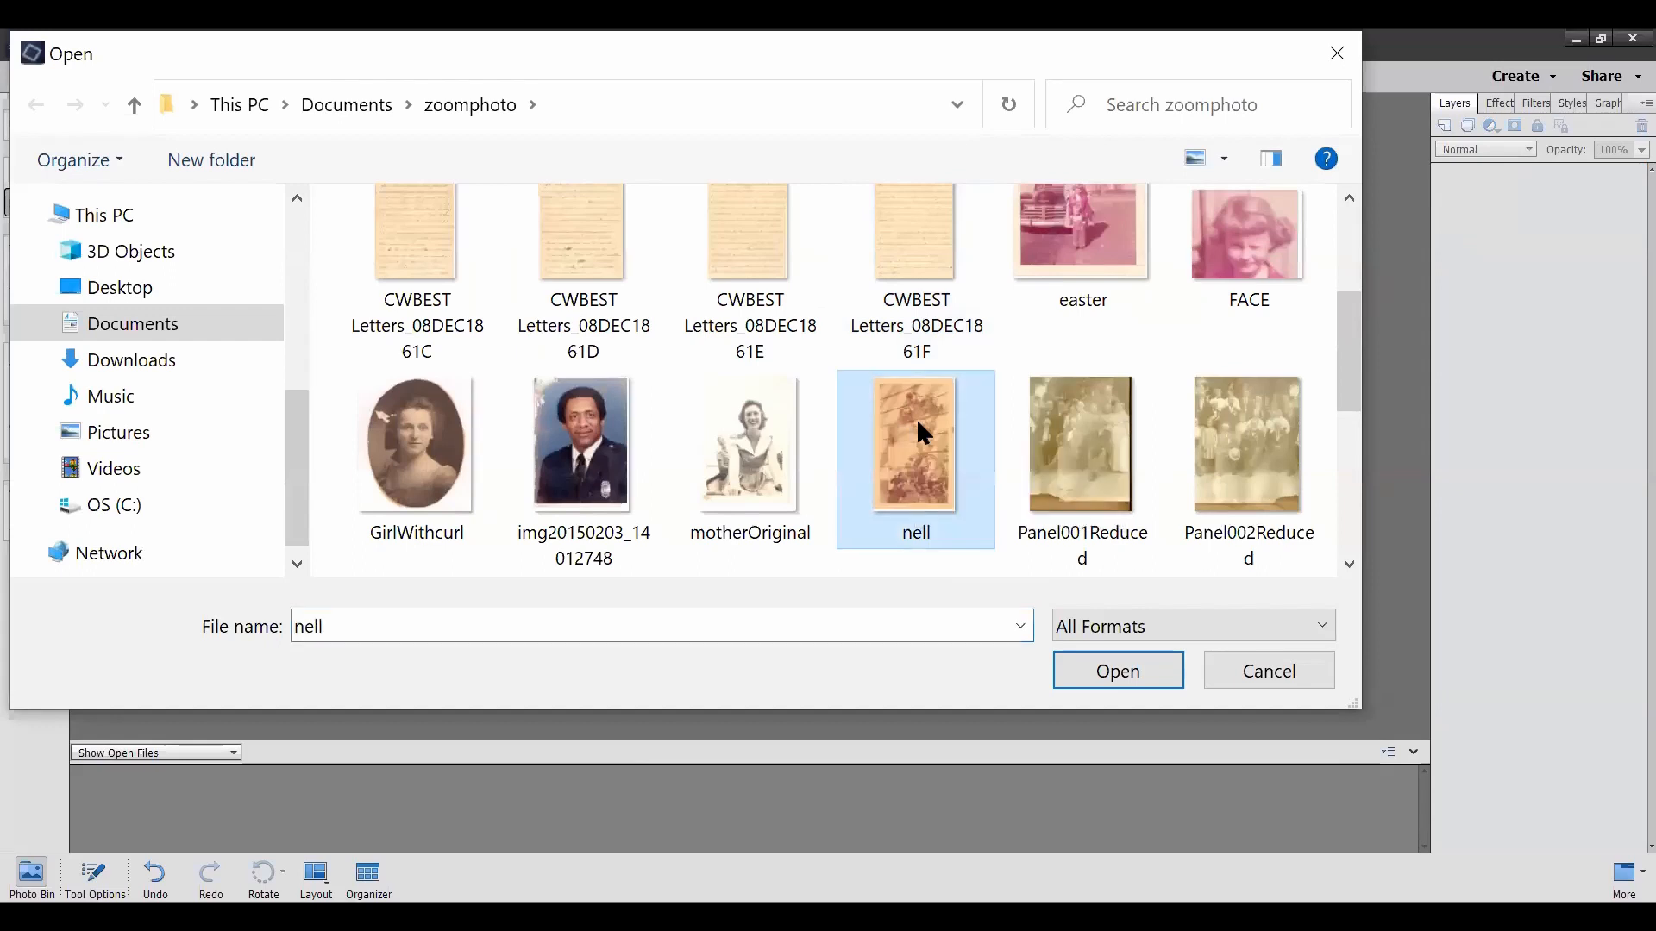
pyautogui.click(1118, 680)
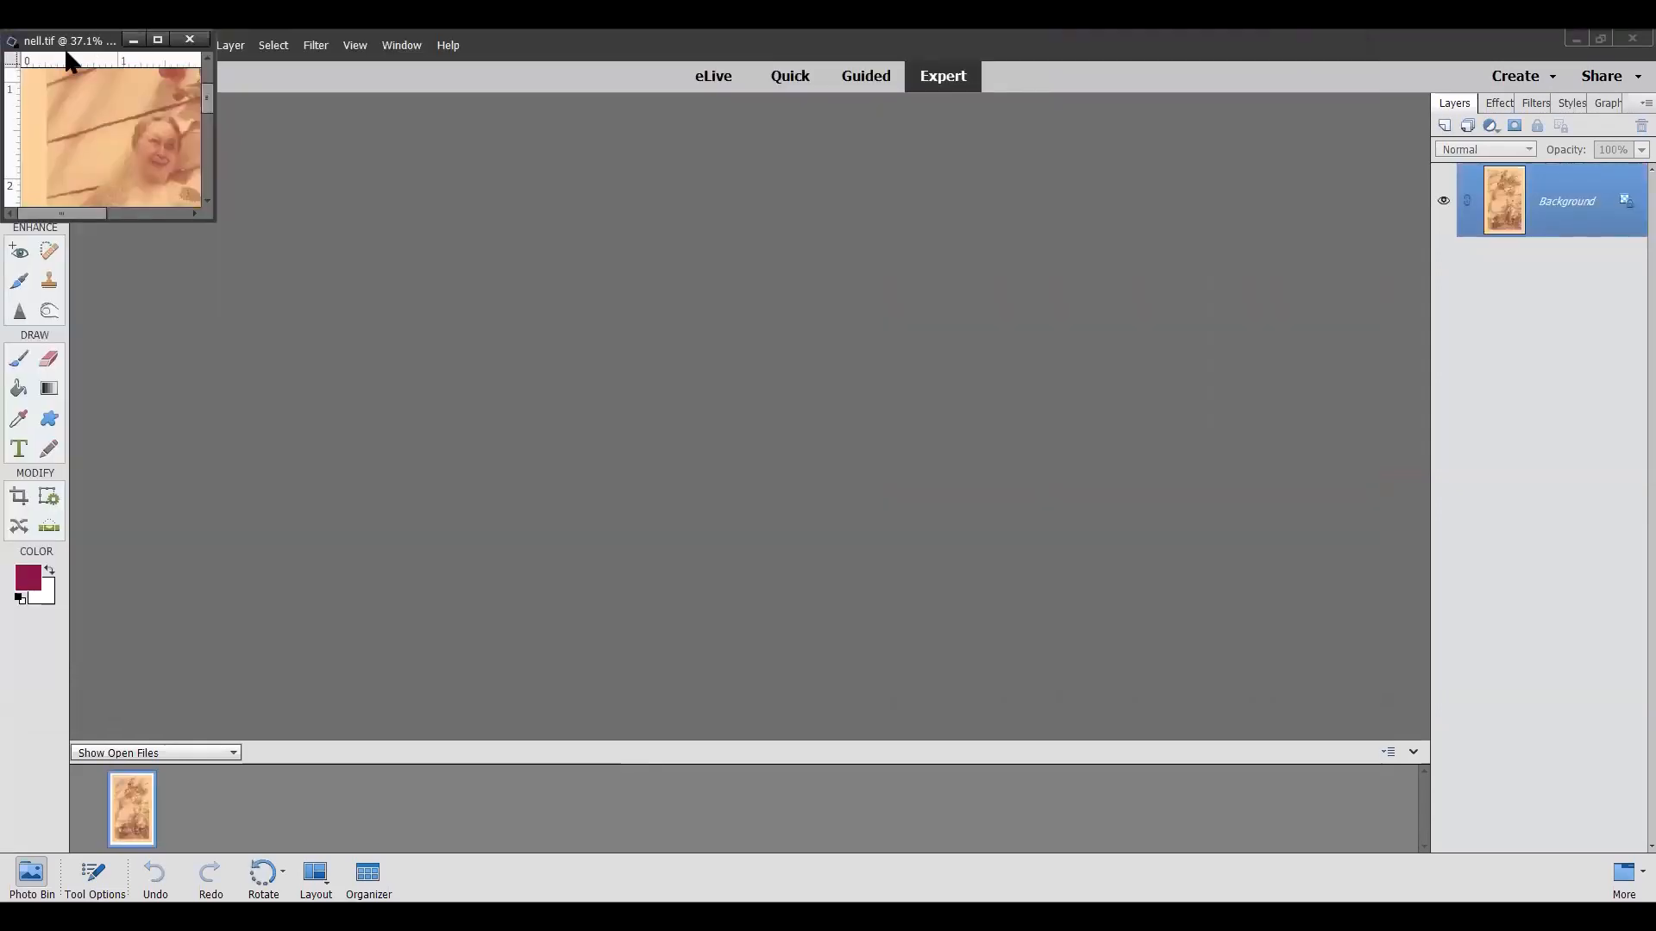
# Step: Move the nell.tif window away from the tools and enlarge it to show the whole photo
pyautogui.moveTo(66, 47); pyautogui.dragTo(728, 133)
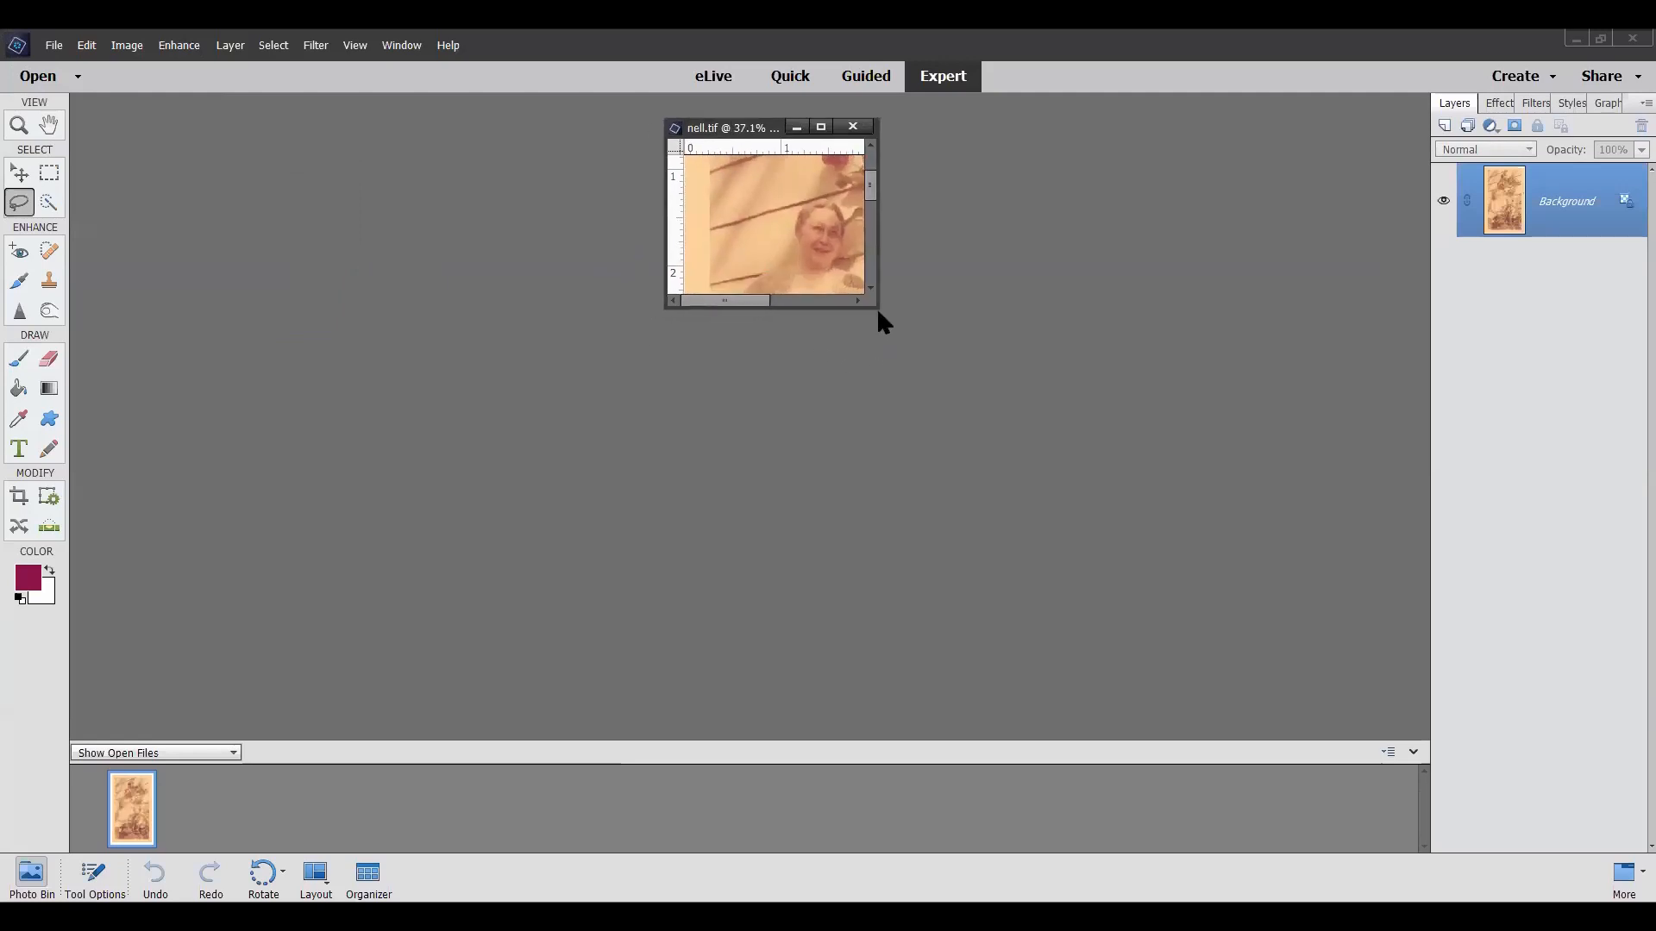
pyautogui.moveTo(878, 310)
pyautogui.mouseDown()
pyautogui.moveTo(968, 502)
pyautogui.moveTo(1167, 735)
pyautogui.moveTo(1213, 838)
pyautogui.mouseUp()
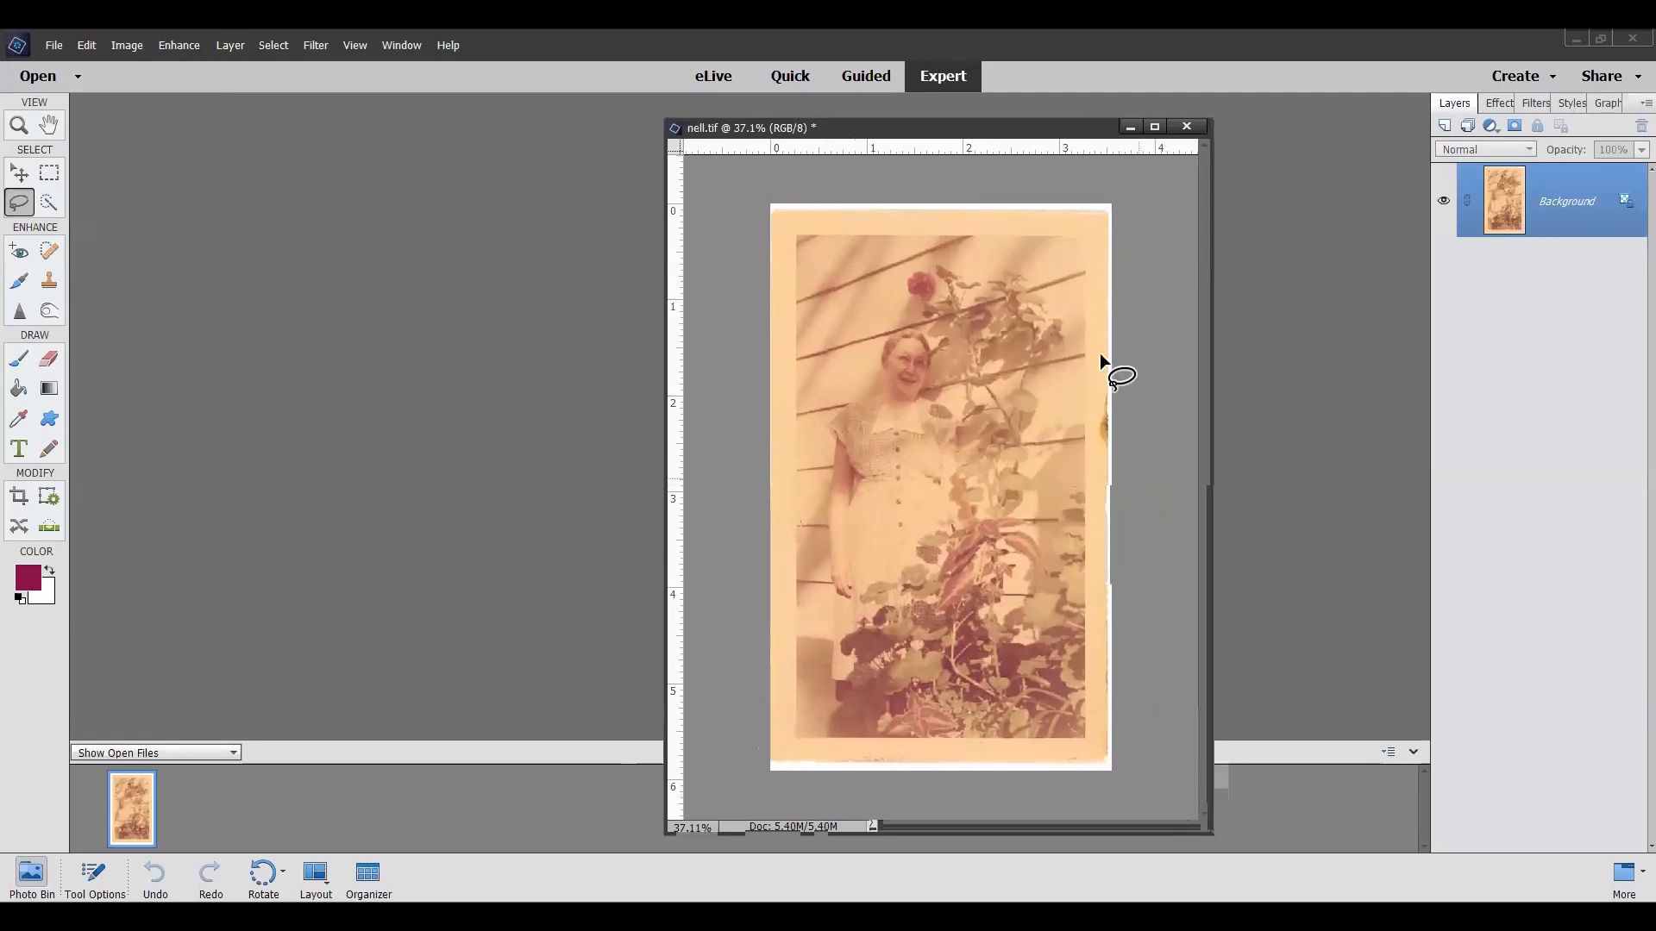
pyautogui.moveTo(927, 131); pyautogui.dragTo(986, 128)
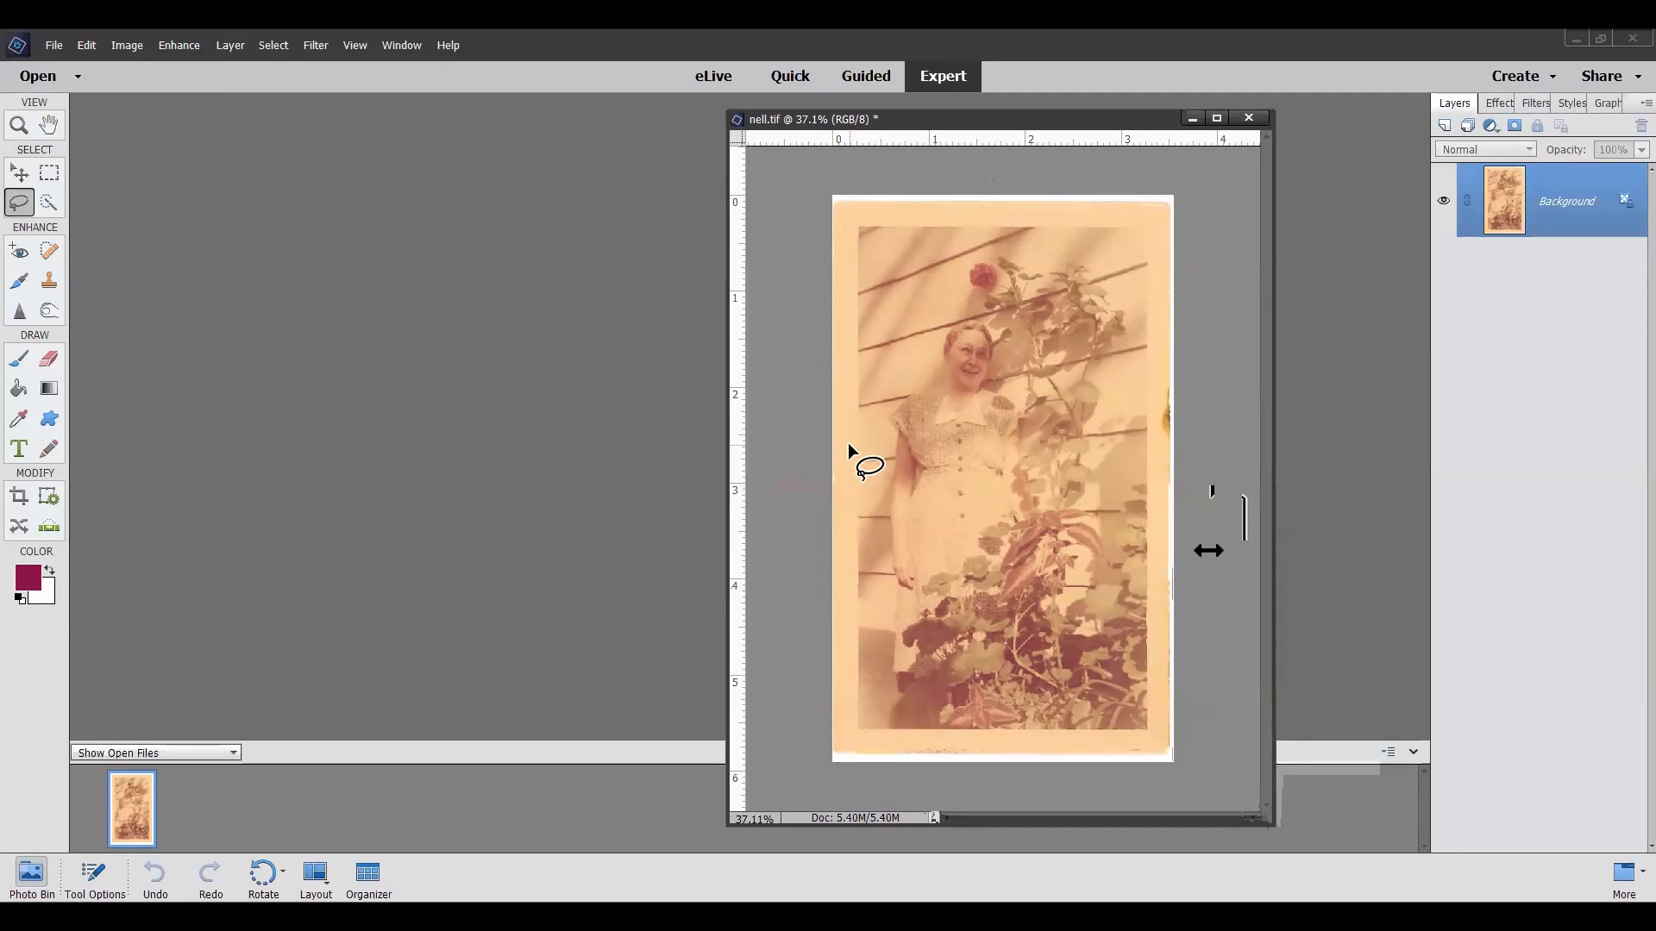
# Step: Open easter.tif from the zoomphoto folder alongside nell.tif, and move and enlarge its window to show the whole photo
pyautogui.click(56, 48)
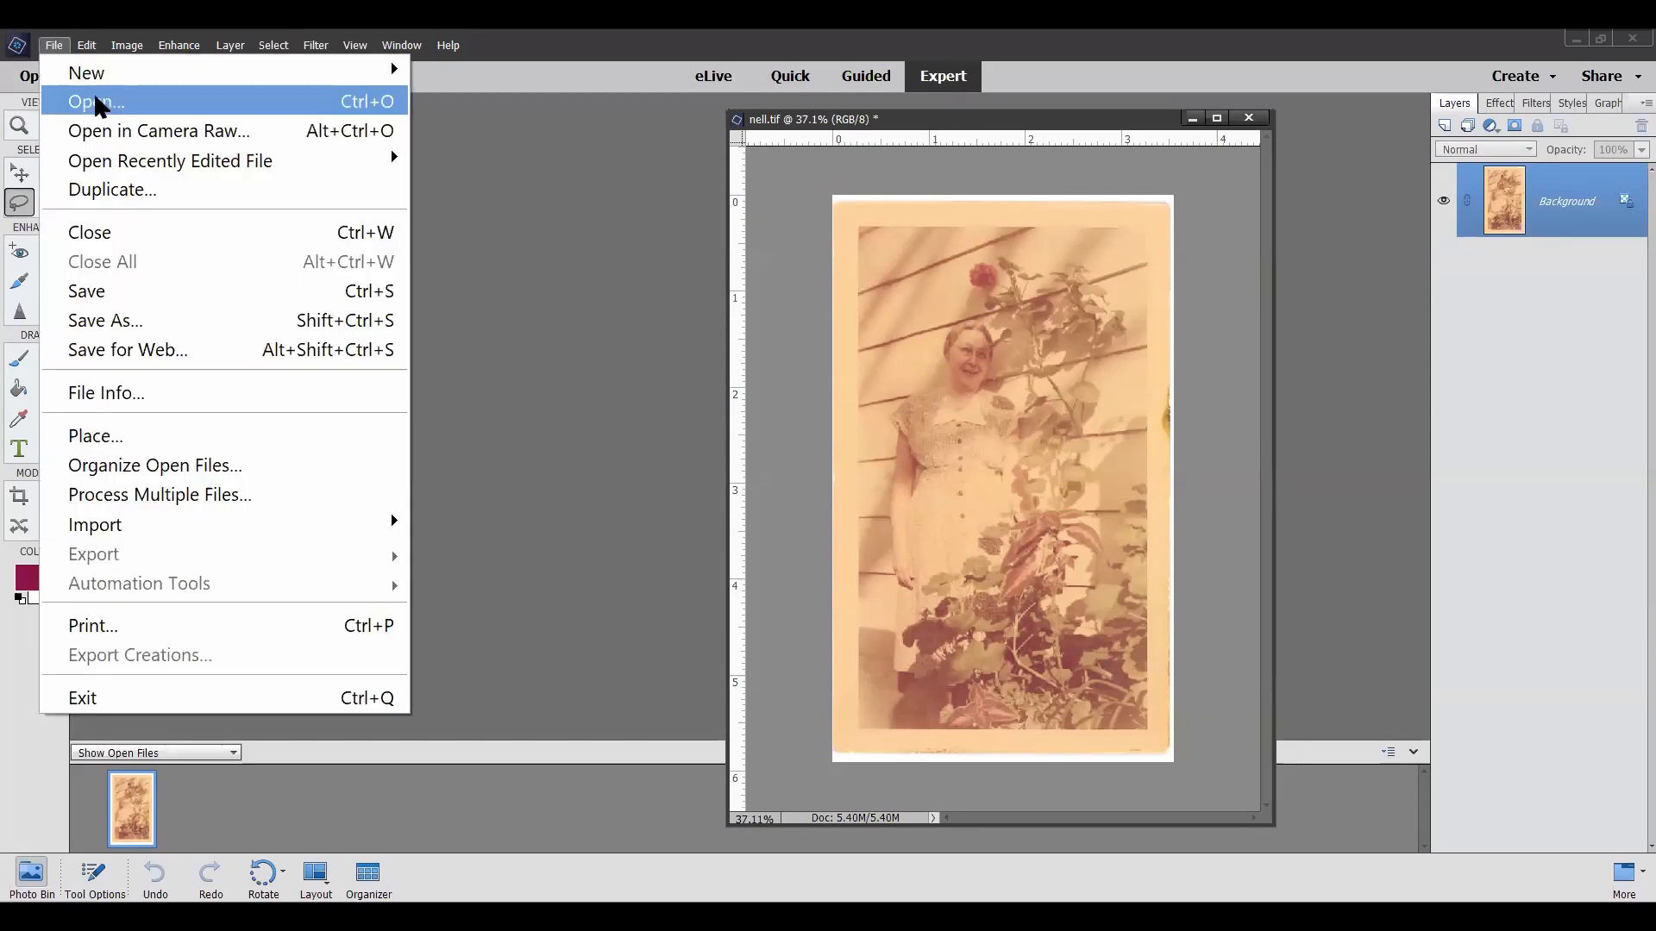
pyautogui.click(98, 103)
pyautogui.click(1085, 466)
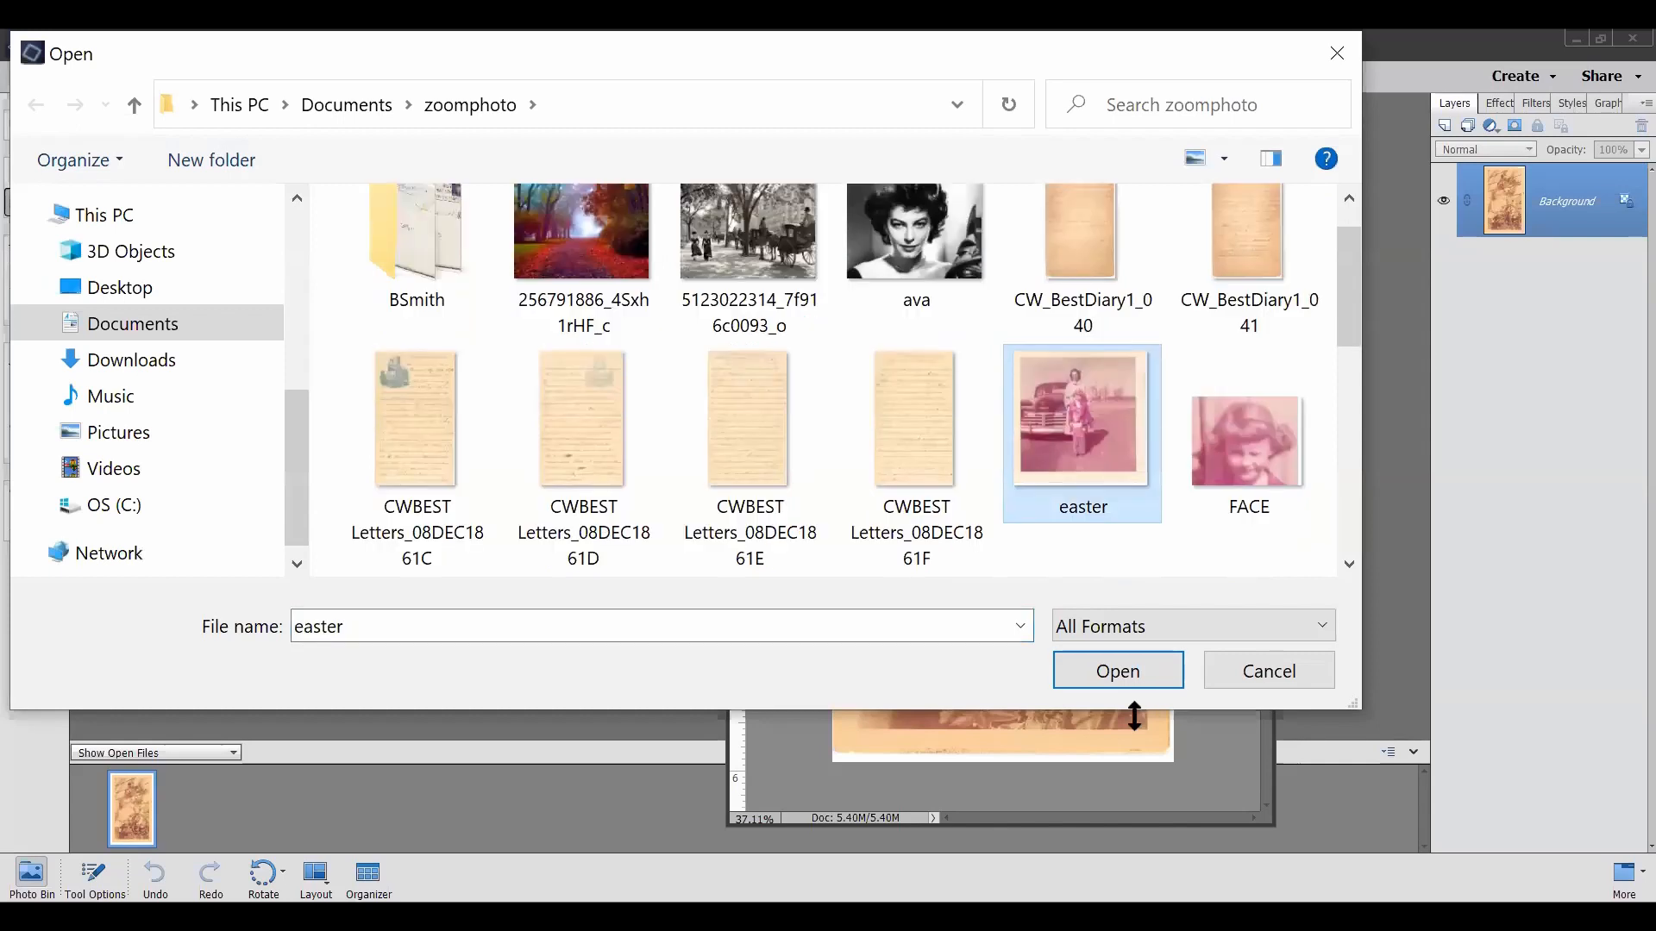
pyautogui.click(1113, 665)
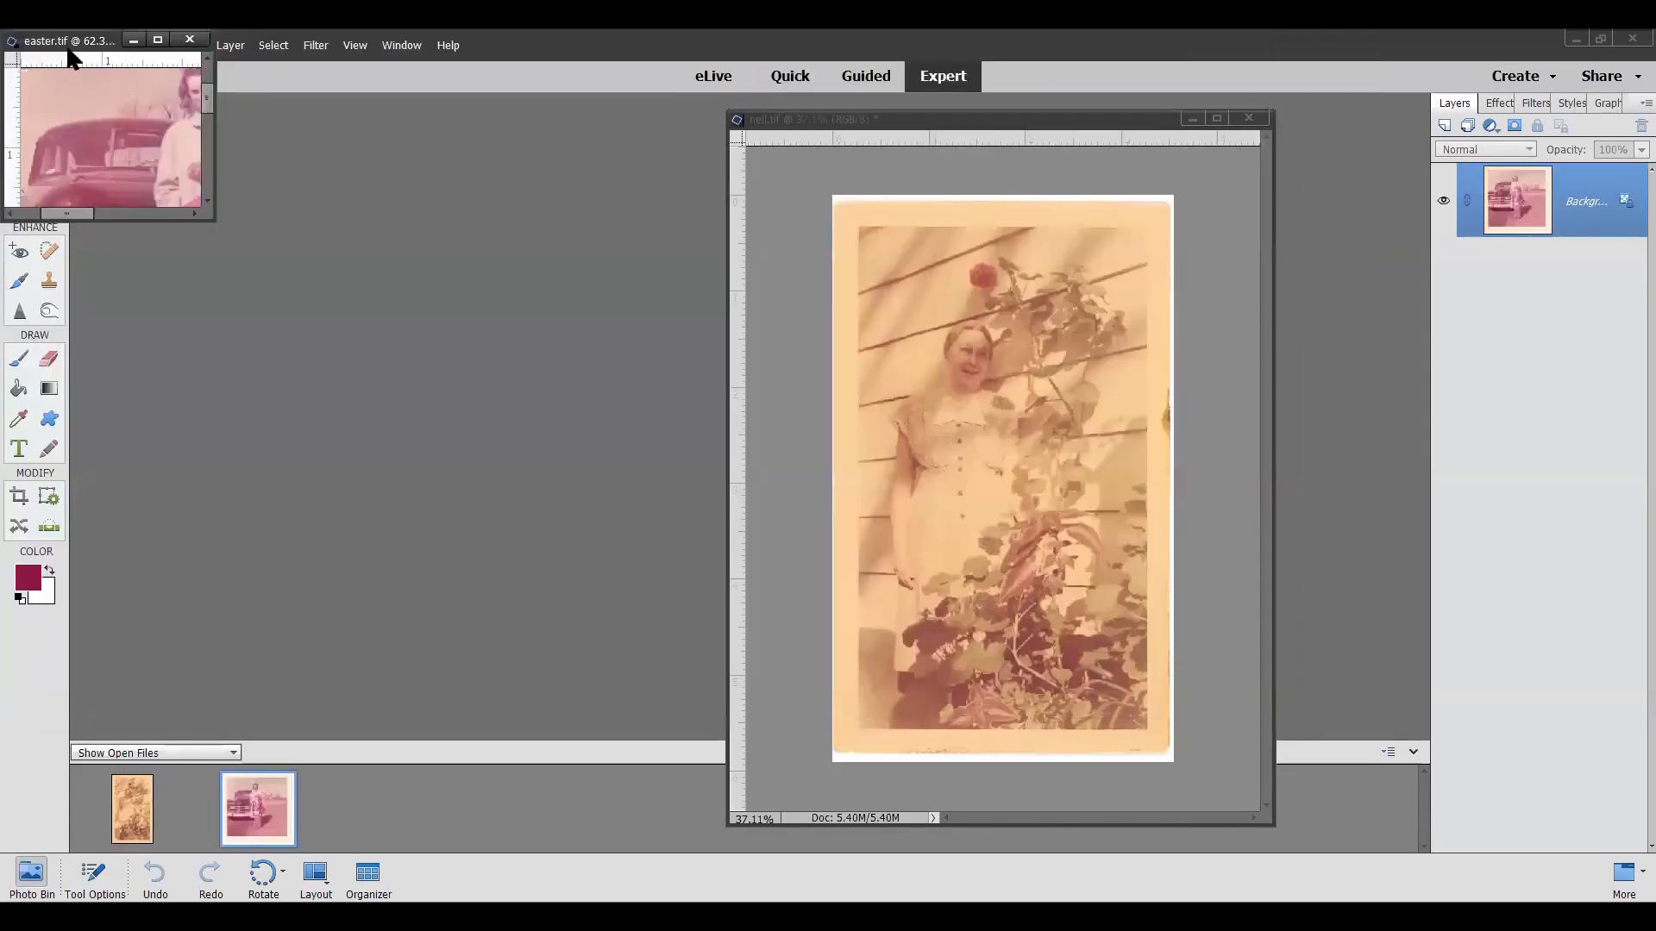
pyautogui.moveTo(69, 50); pyautogui.dragTo(486, 154)
pyautogui.moveTo(629, 325); pyautogui.dragTo(1214, 852)
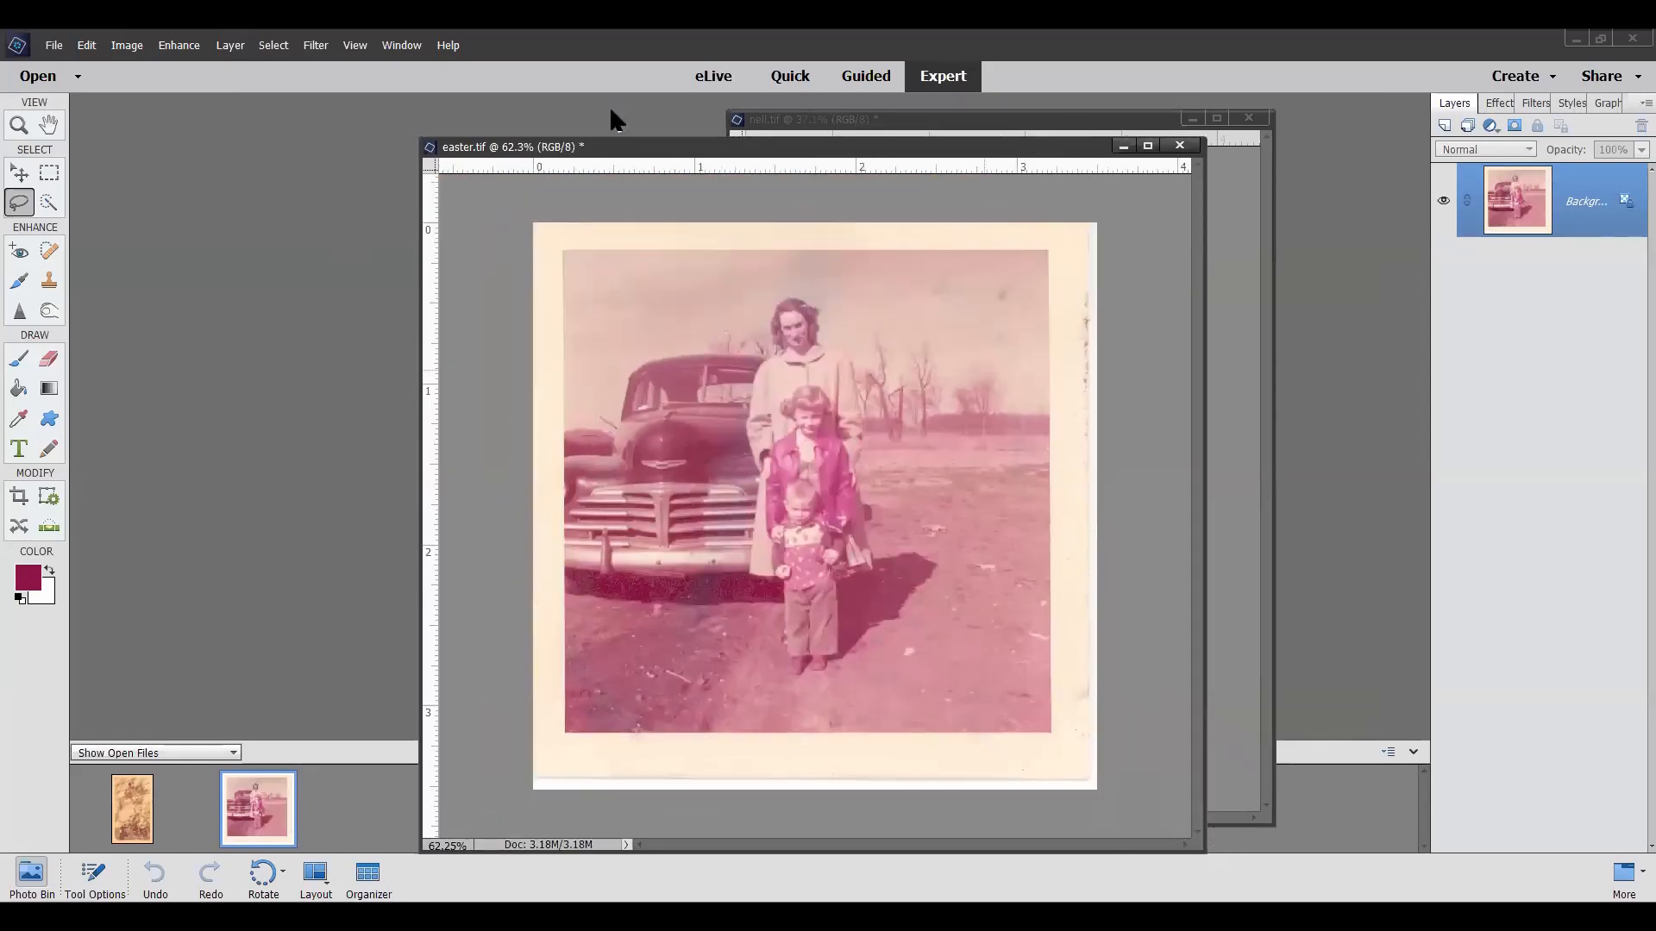
# Step: Try colorizing easter.tif through Hue/Saturation with a hue of 90 and saturation of 25, and discard the adjustment
pyautogui.click(179, 45)
pyautogui.moveTo(251, 347)
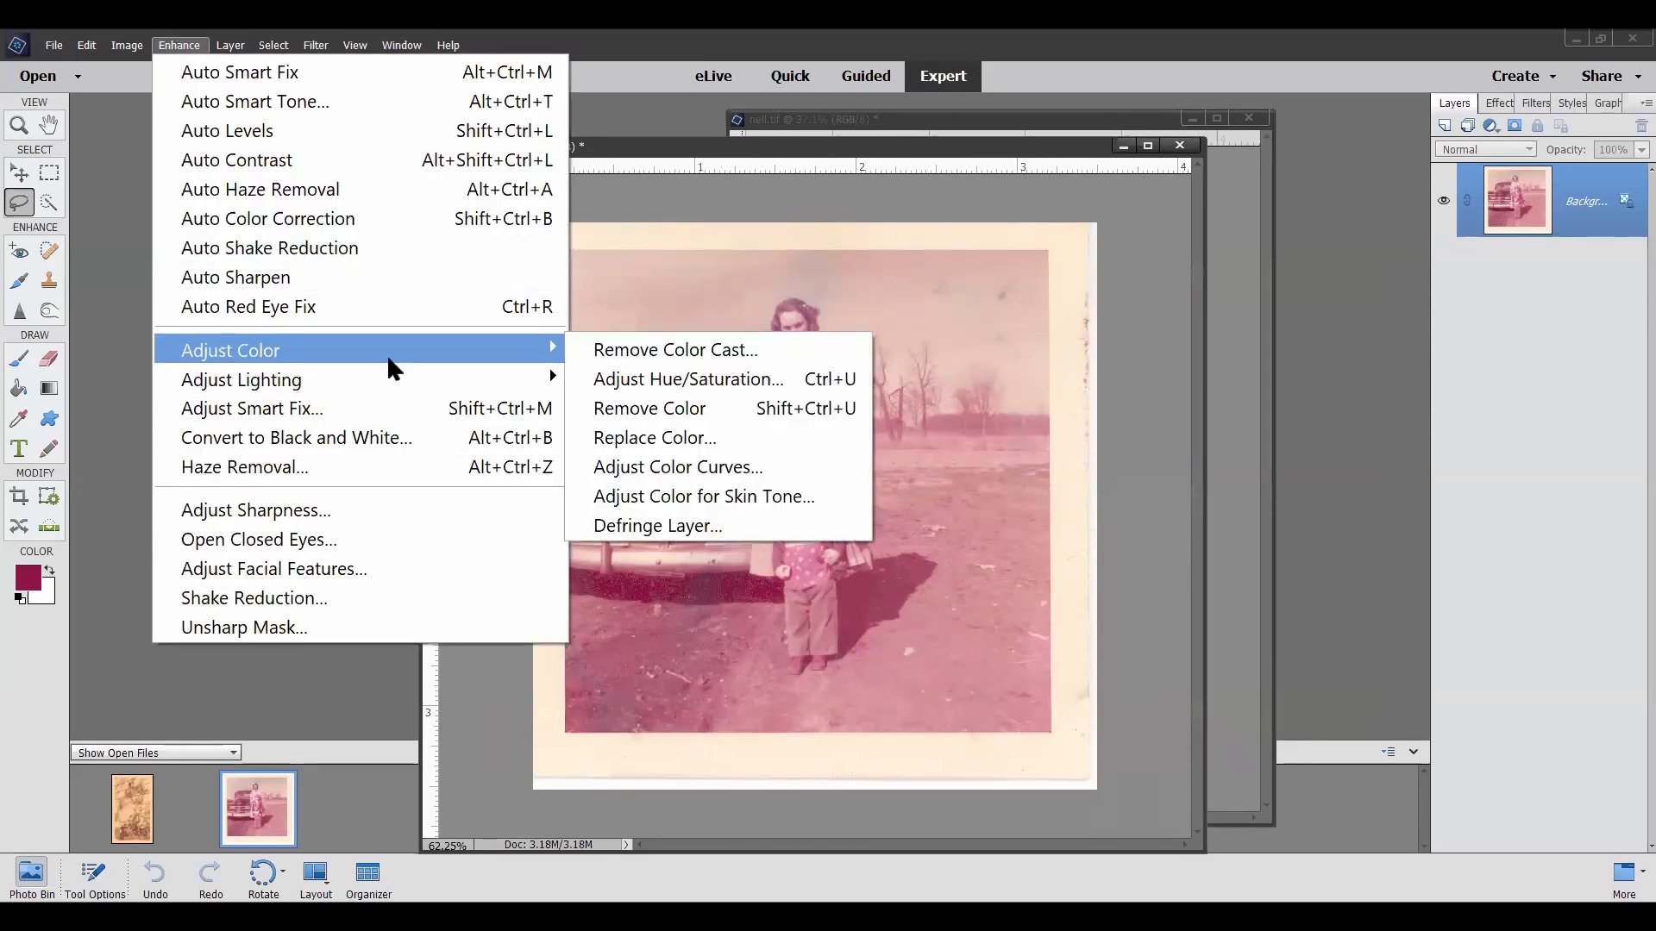
pyautogui.click(731, 377)
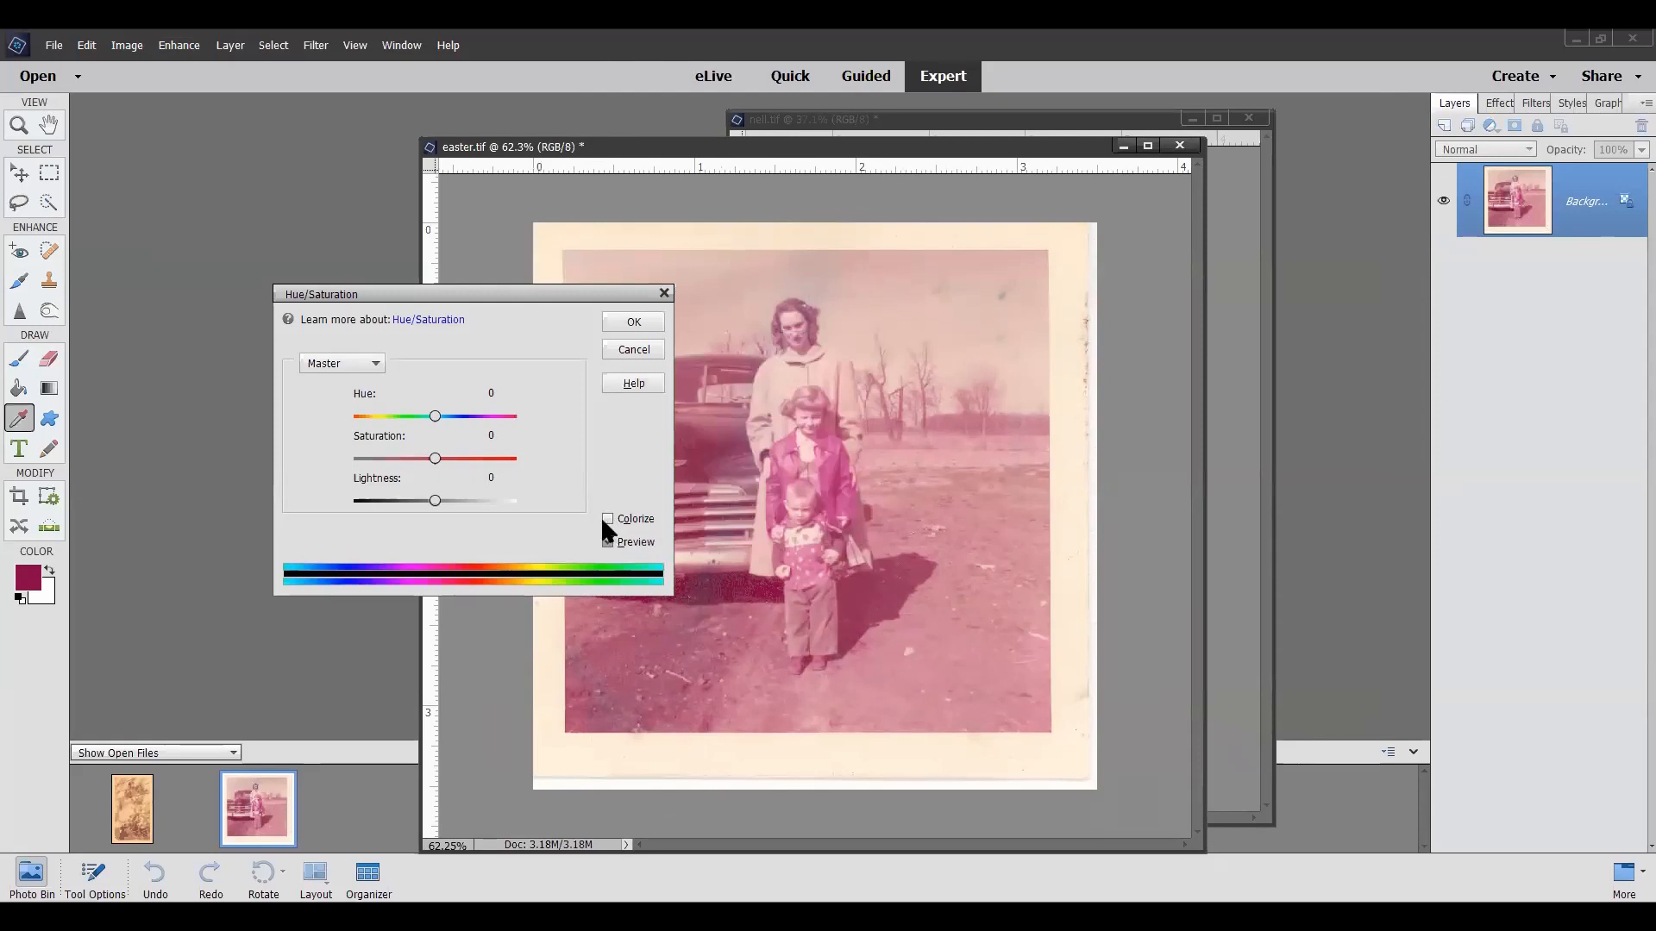
pyautogui.click(607, 519)
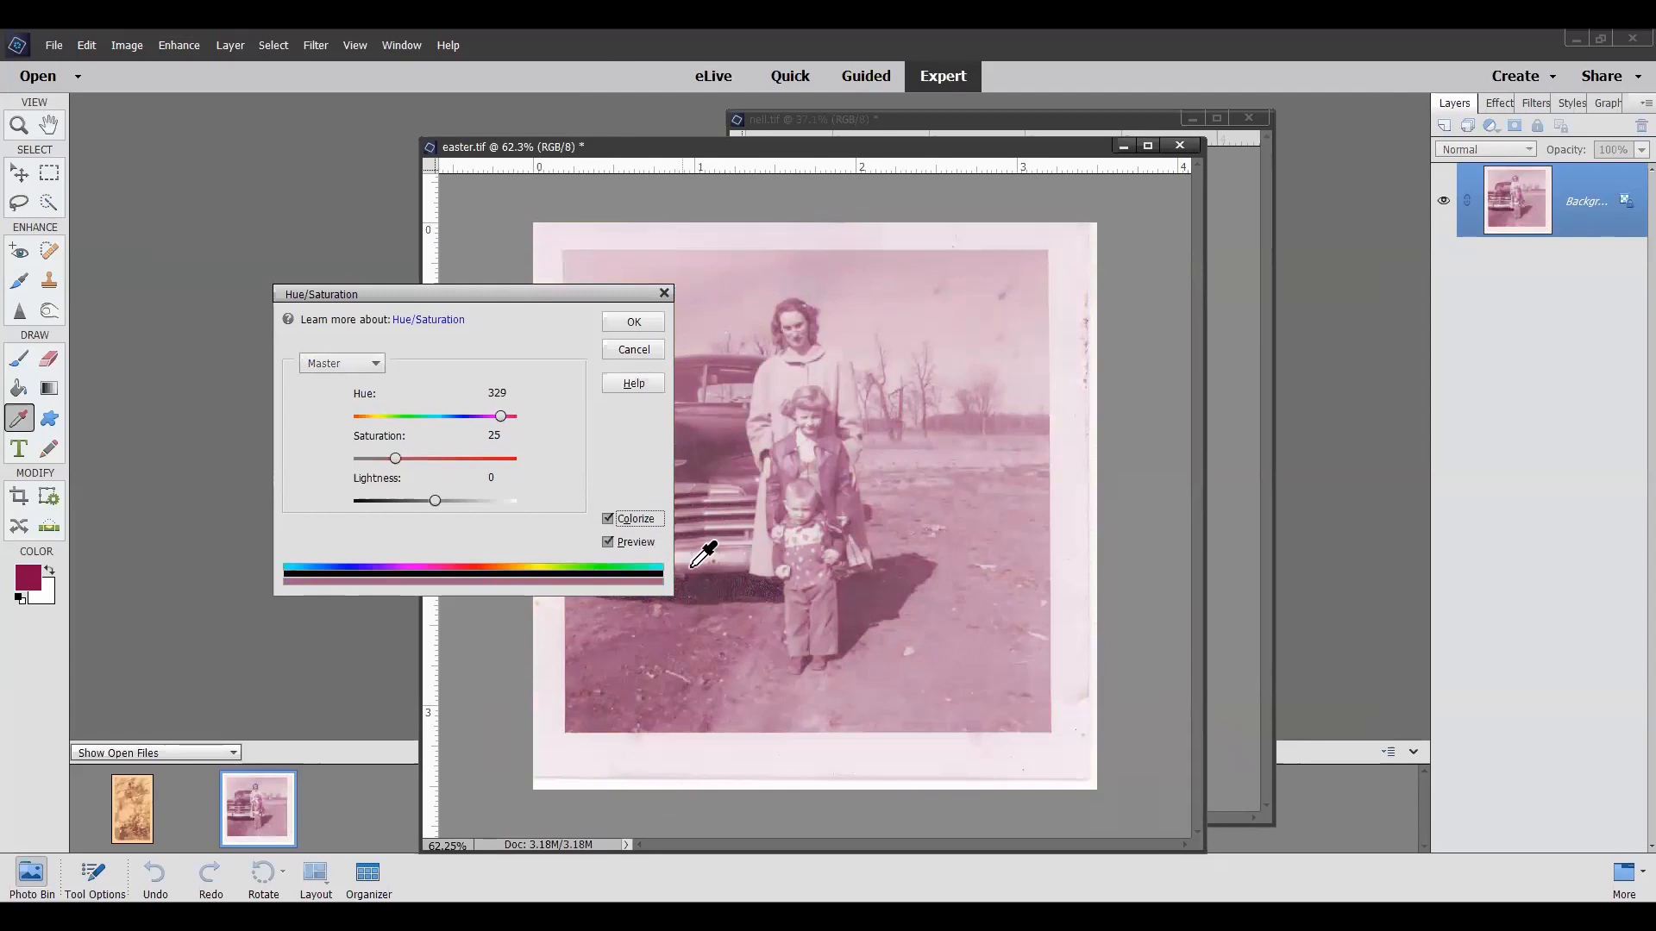
pyautogui.moveTo(496, 419); pyautogui.dragTo(394, 416)
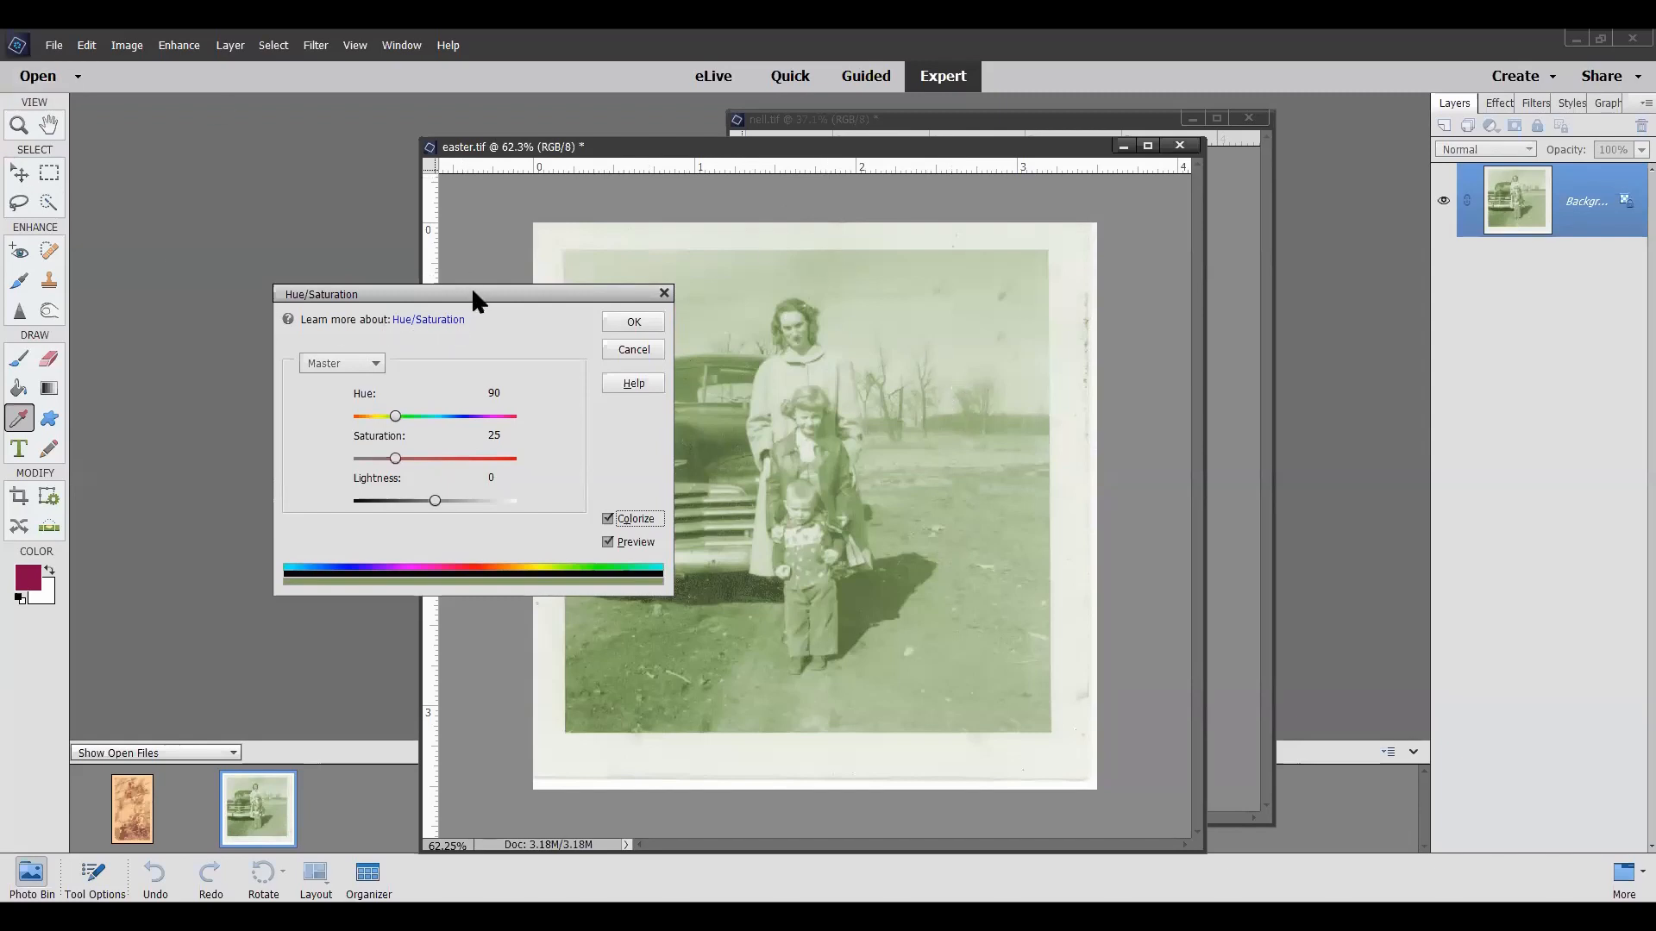
pyautogui.moveTo(474, 296); pyautogui.dragTo(386, 174)
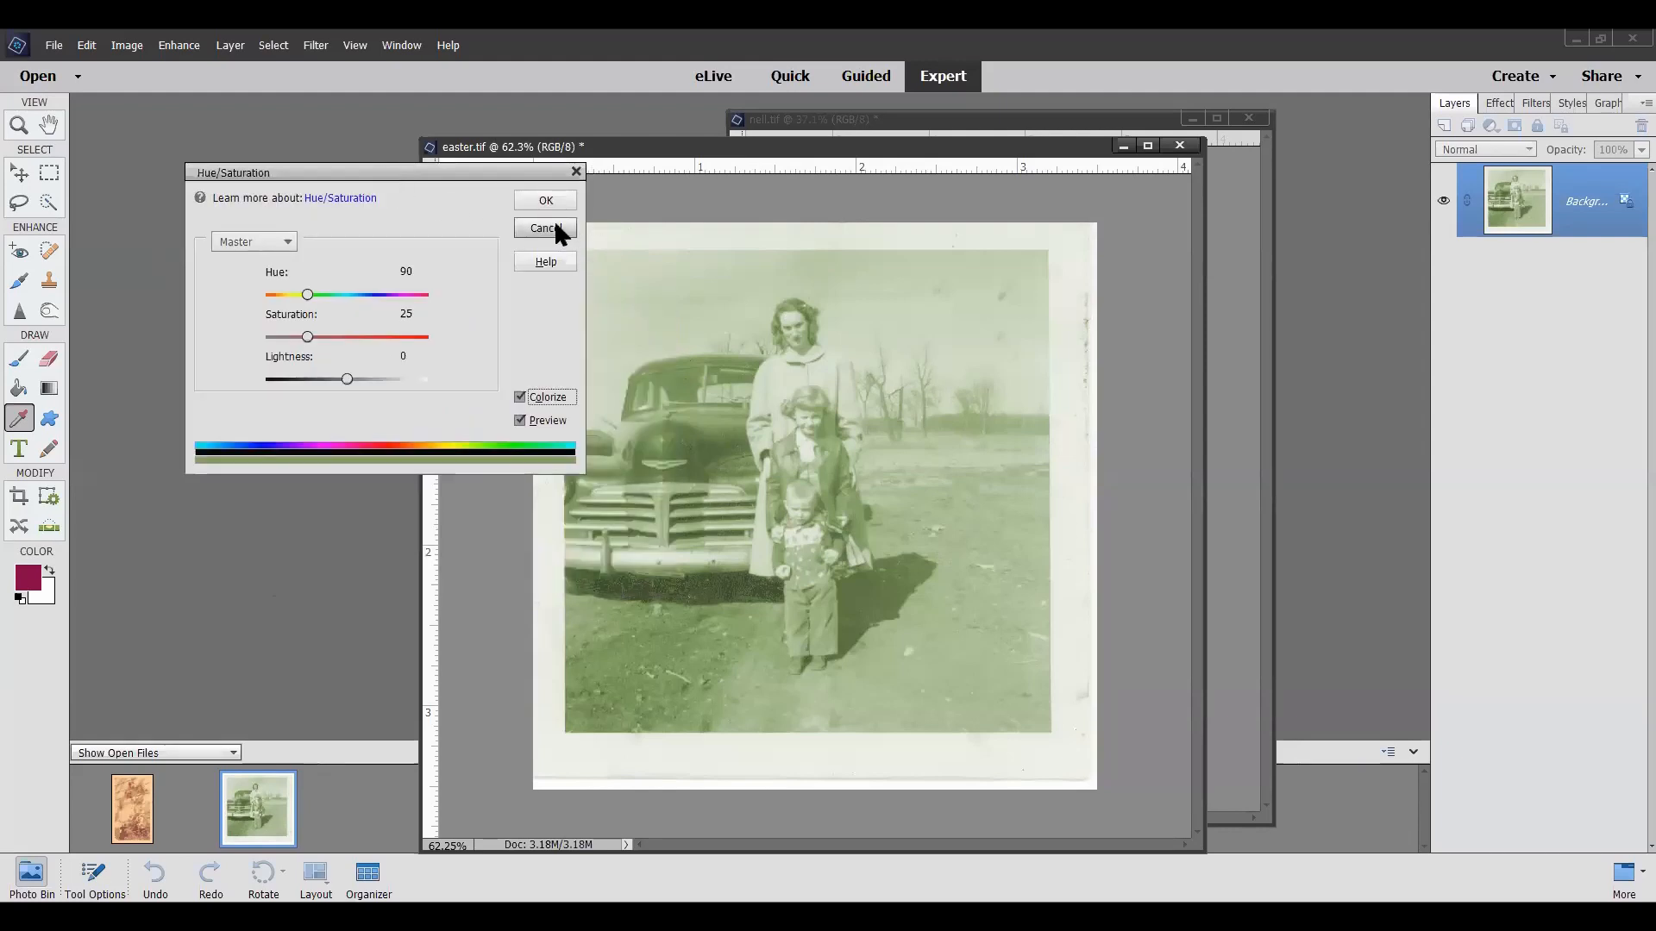
pyautogui.click(553, 228)
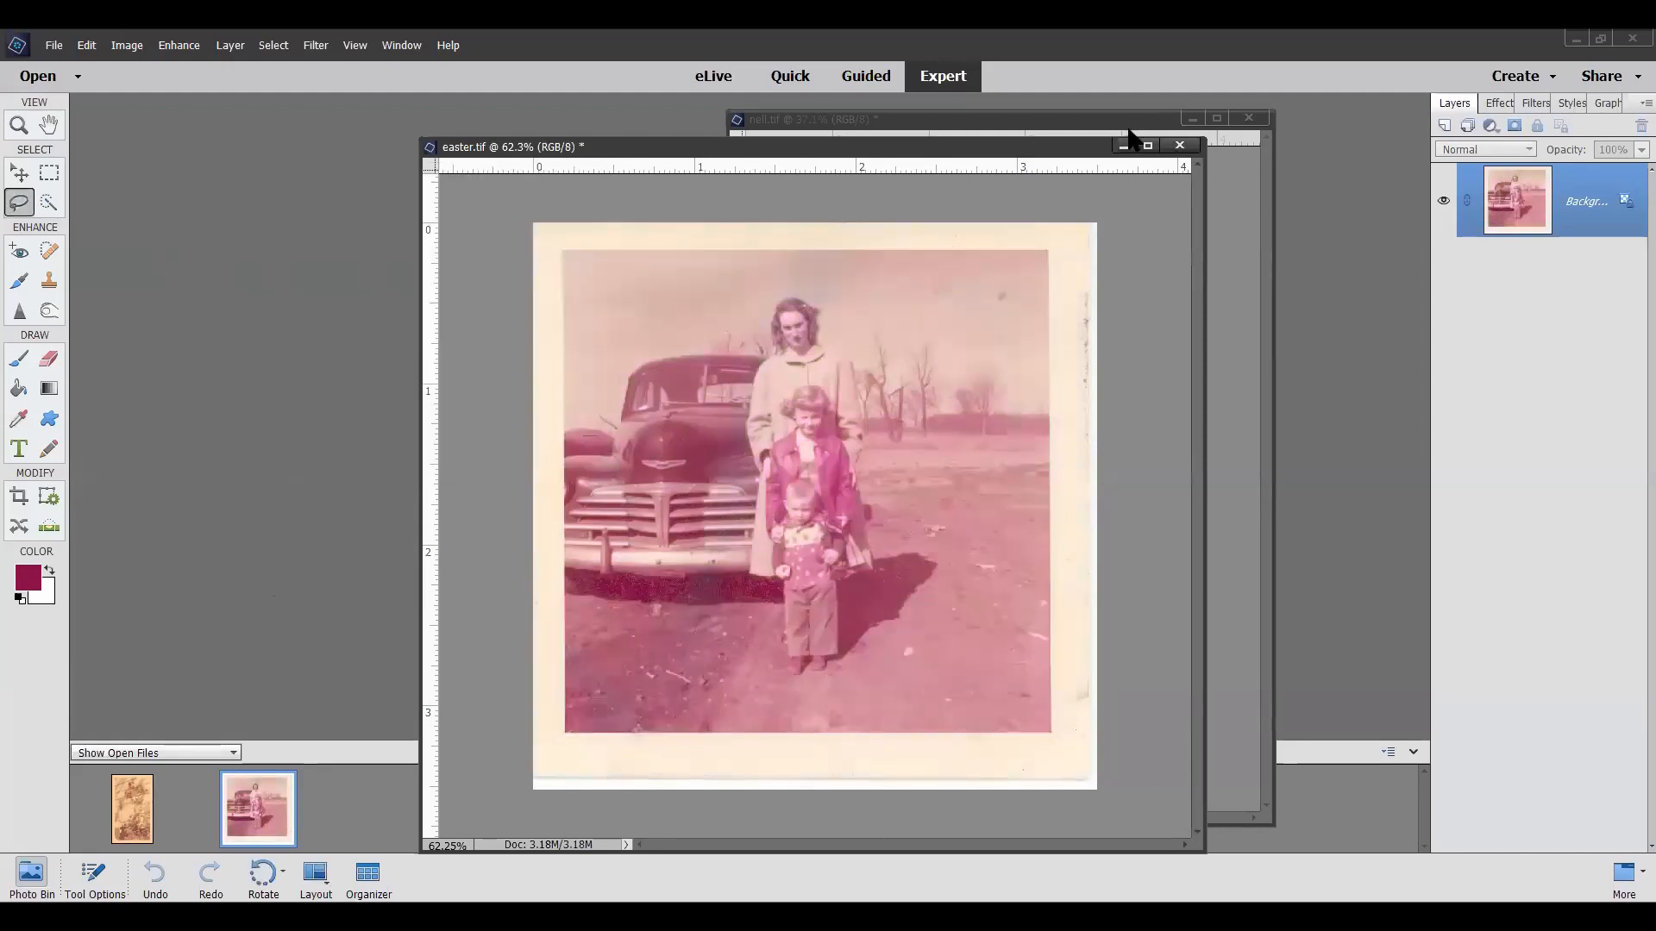
# Step: Close easter.tif and enlarge the view of the nell.tif photo slightly
pyautogui.click(1180, 145)
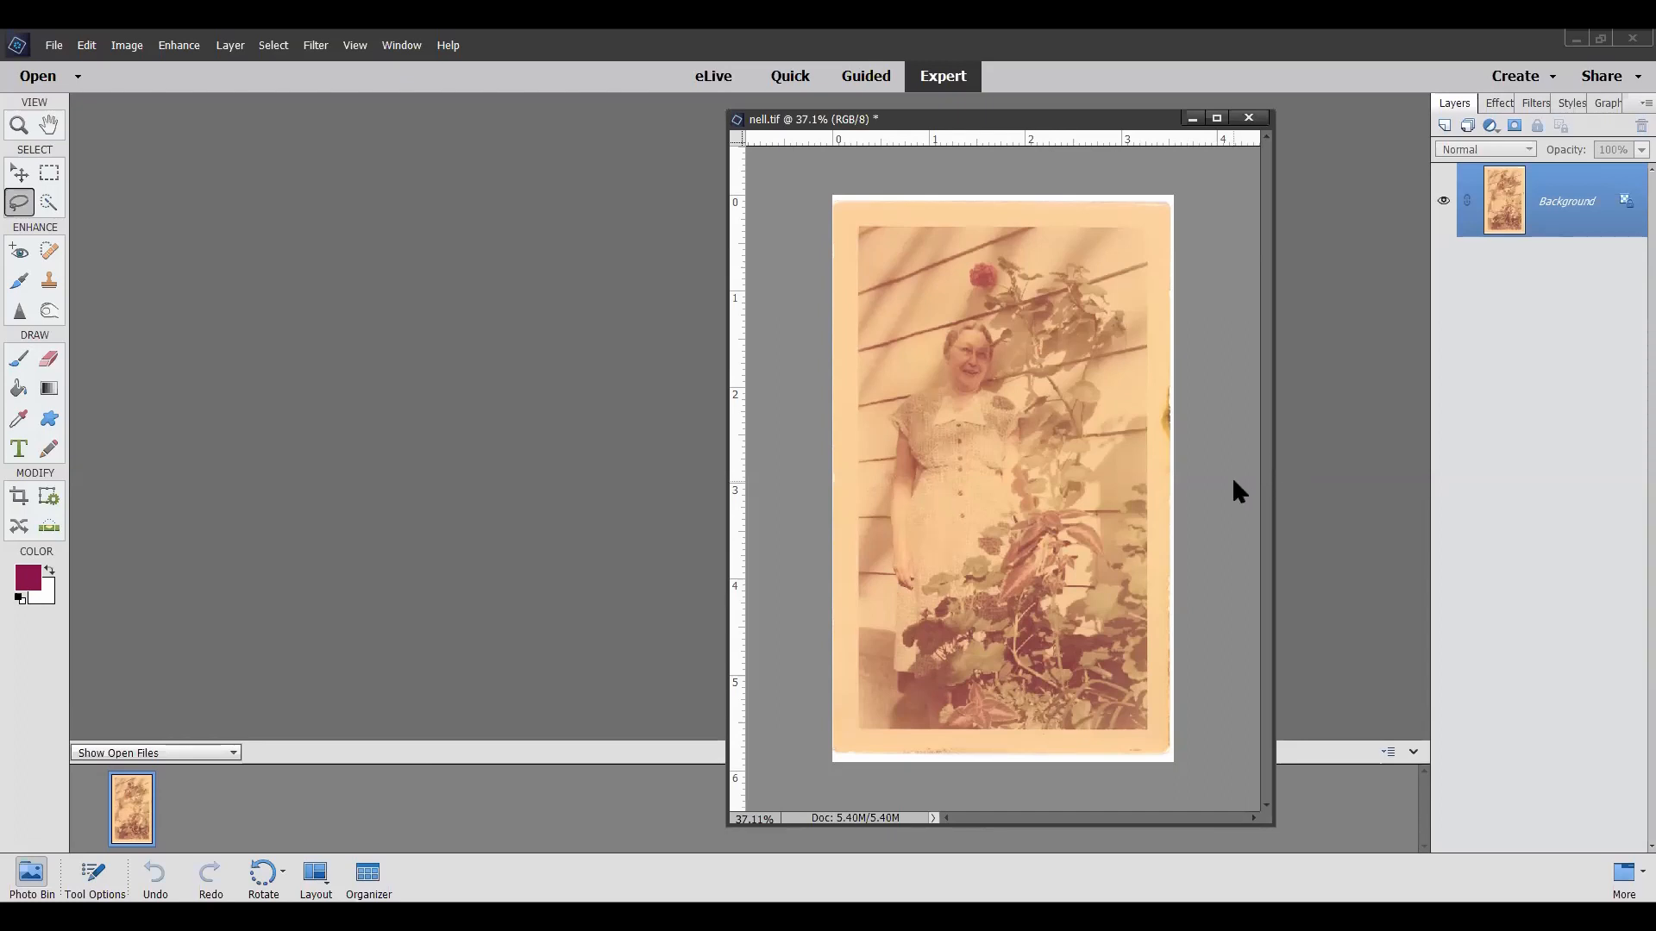
pyautogui.scroll(1, 1207, 470)
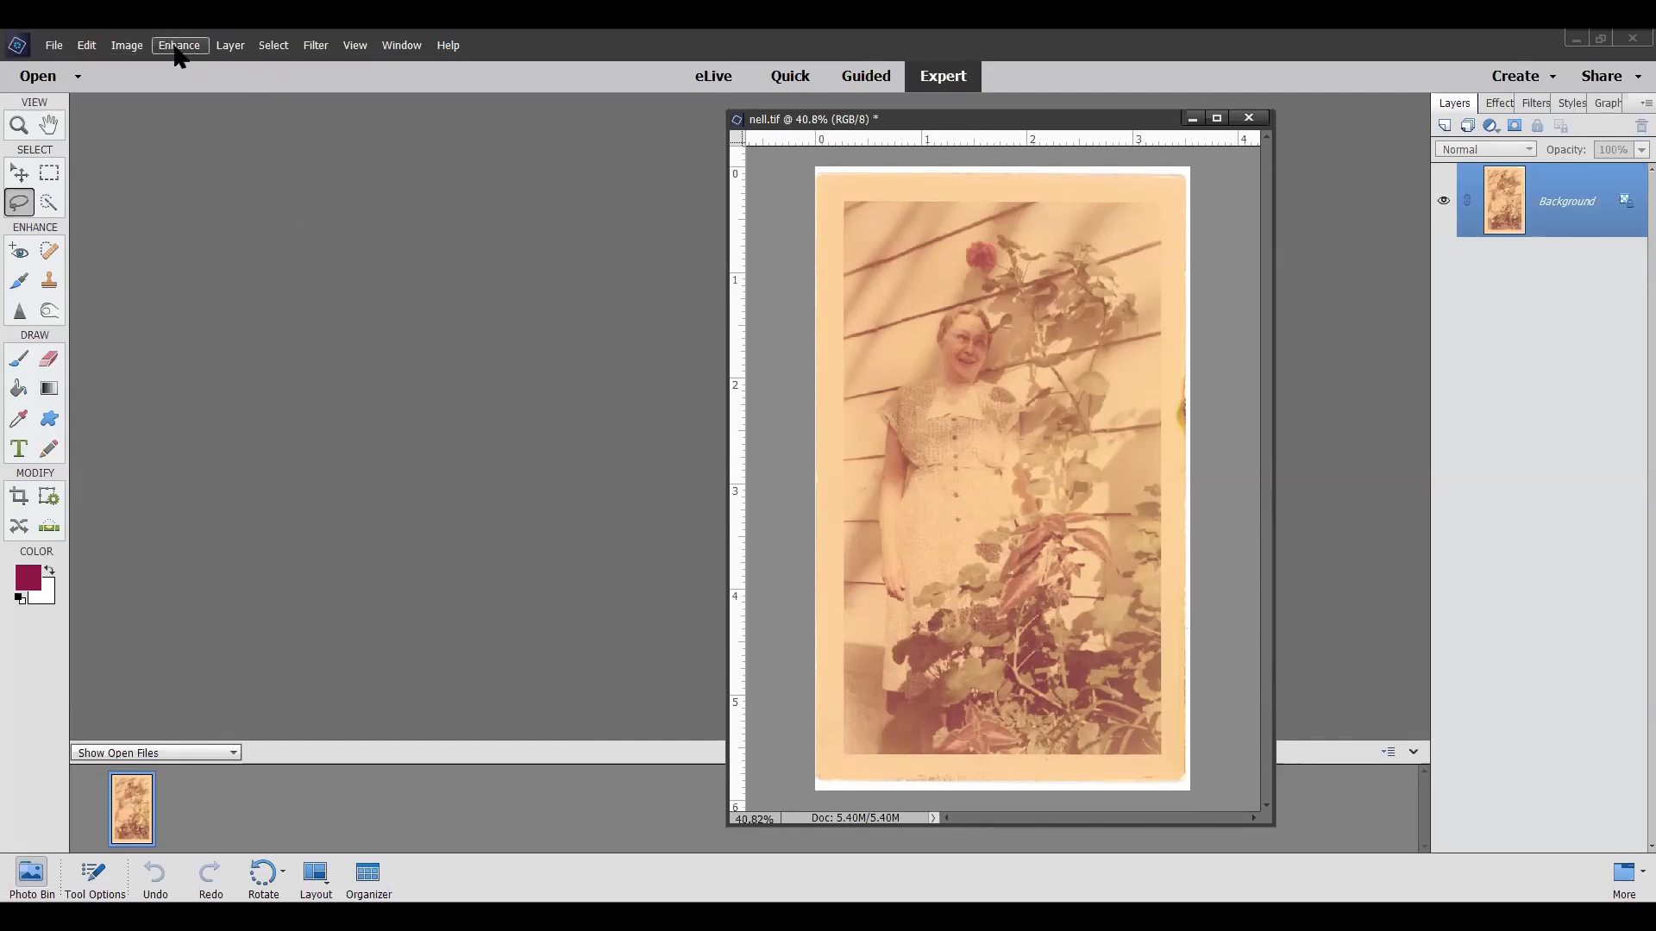
# Step: Try Auto Levels on the uncropped nell.tif photo and undo it
pyautogui.click(179, 51)
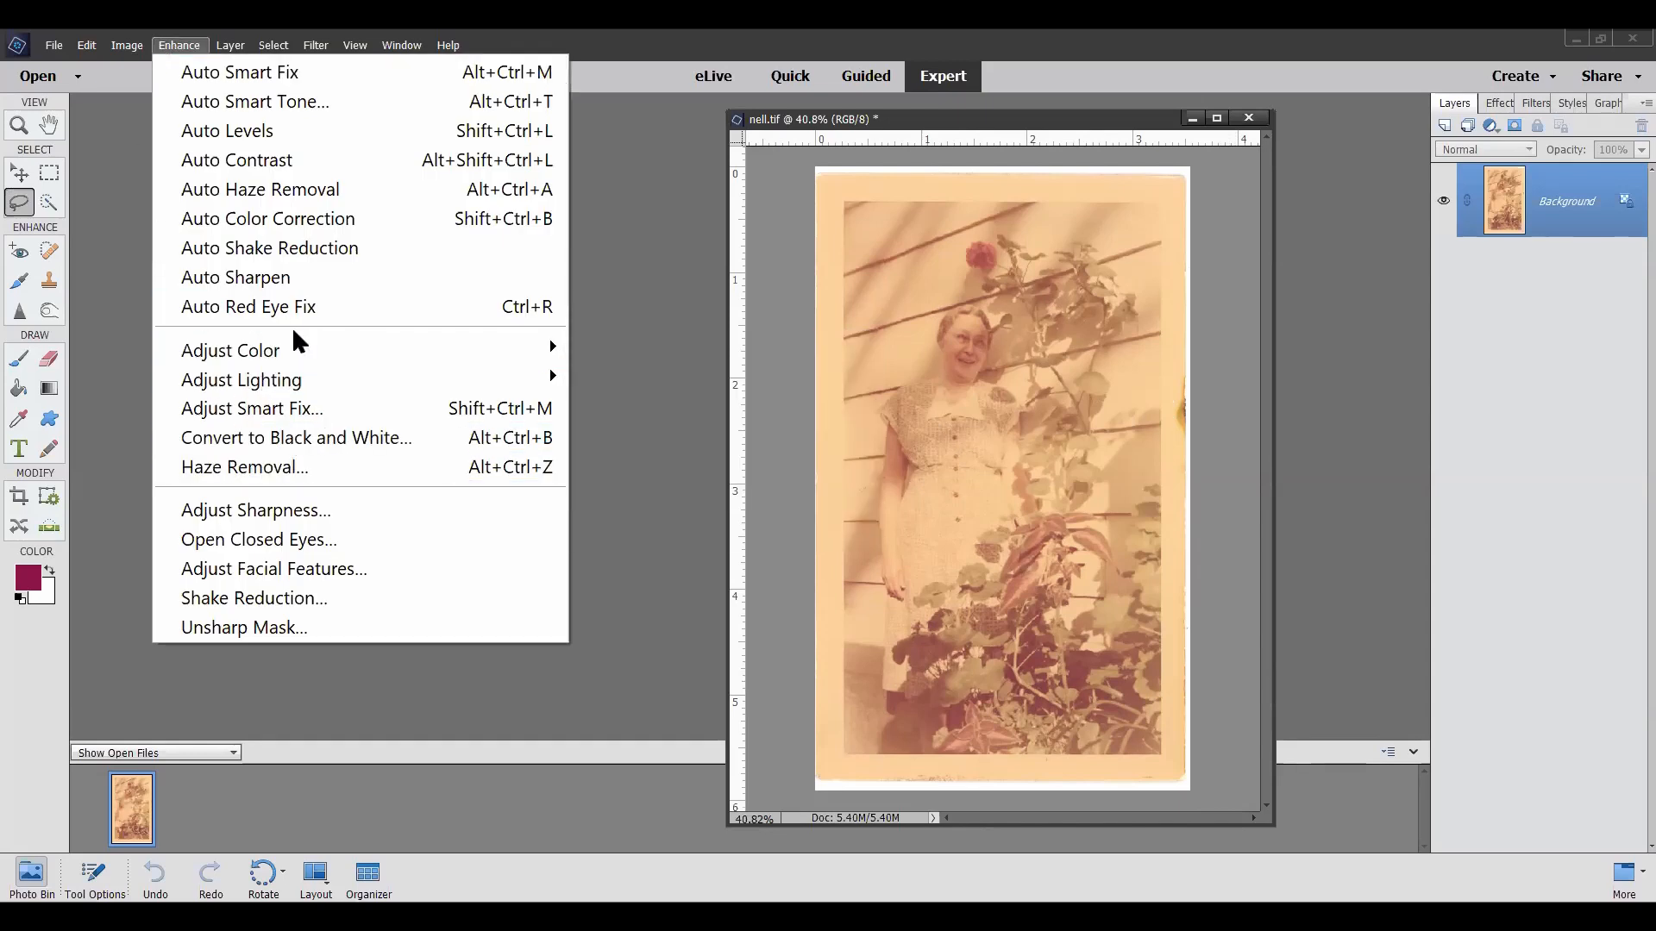
pyautogui.click(251, 133)
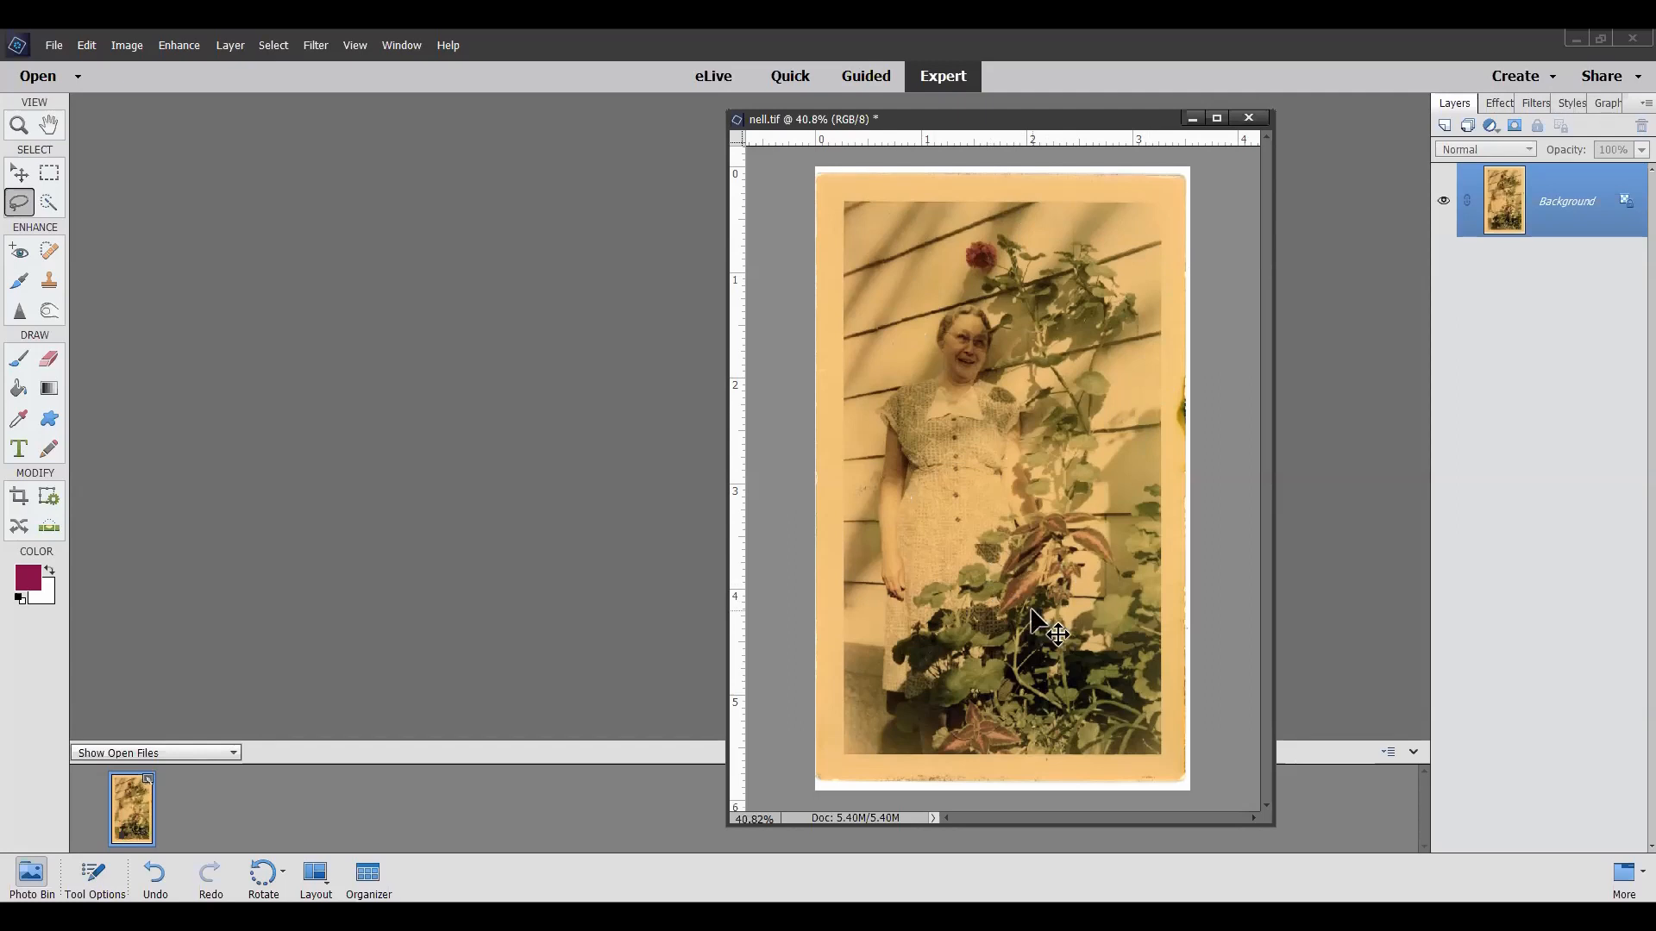
pyautogui.hotkey('ctrl', 'z')
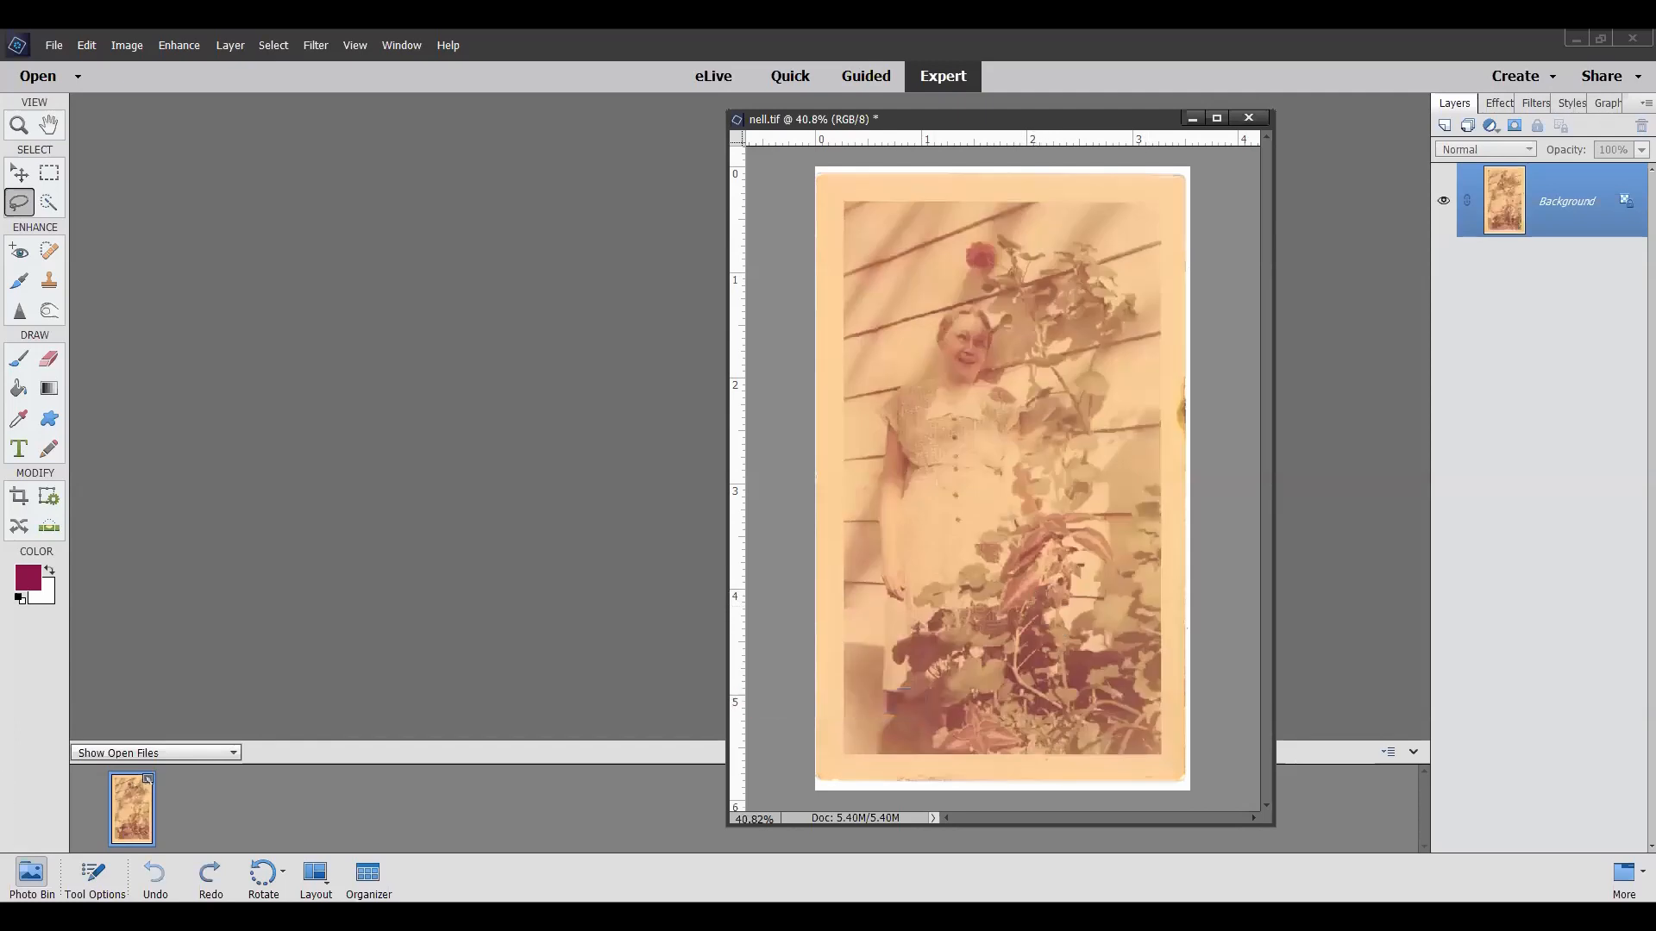
# Step: Crop nell.tif to the picture area, removing the faded paper border on all four sides
pyautogui.click(19, 496)
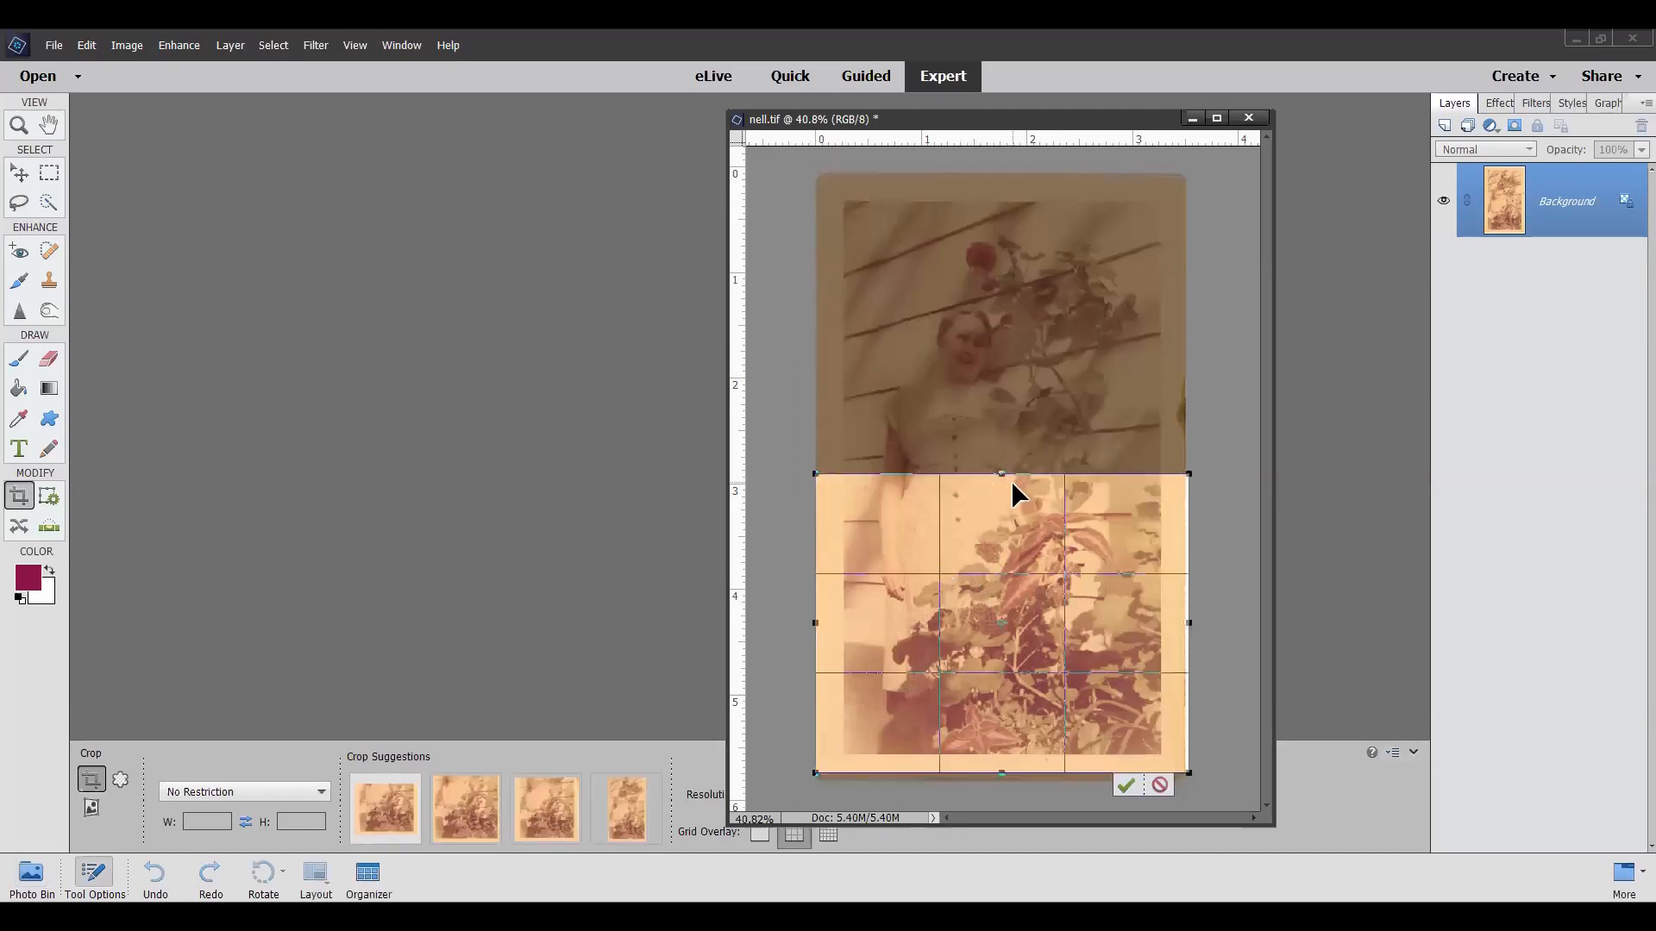
pyautogui.moveTo(1001, 473); pyautogui.dragTo(997, 201)
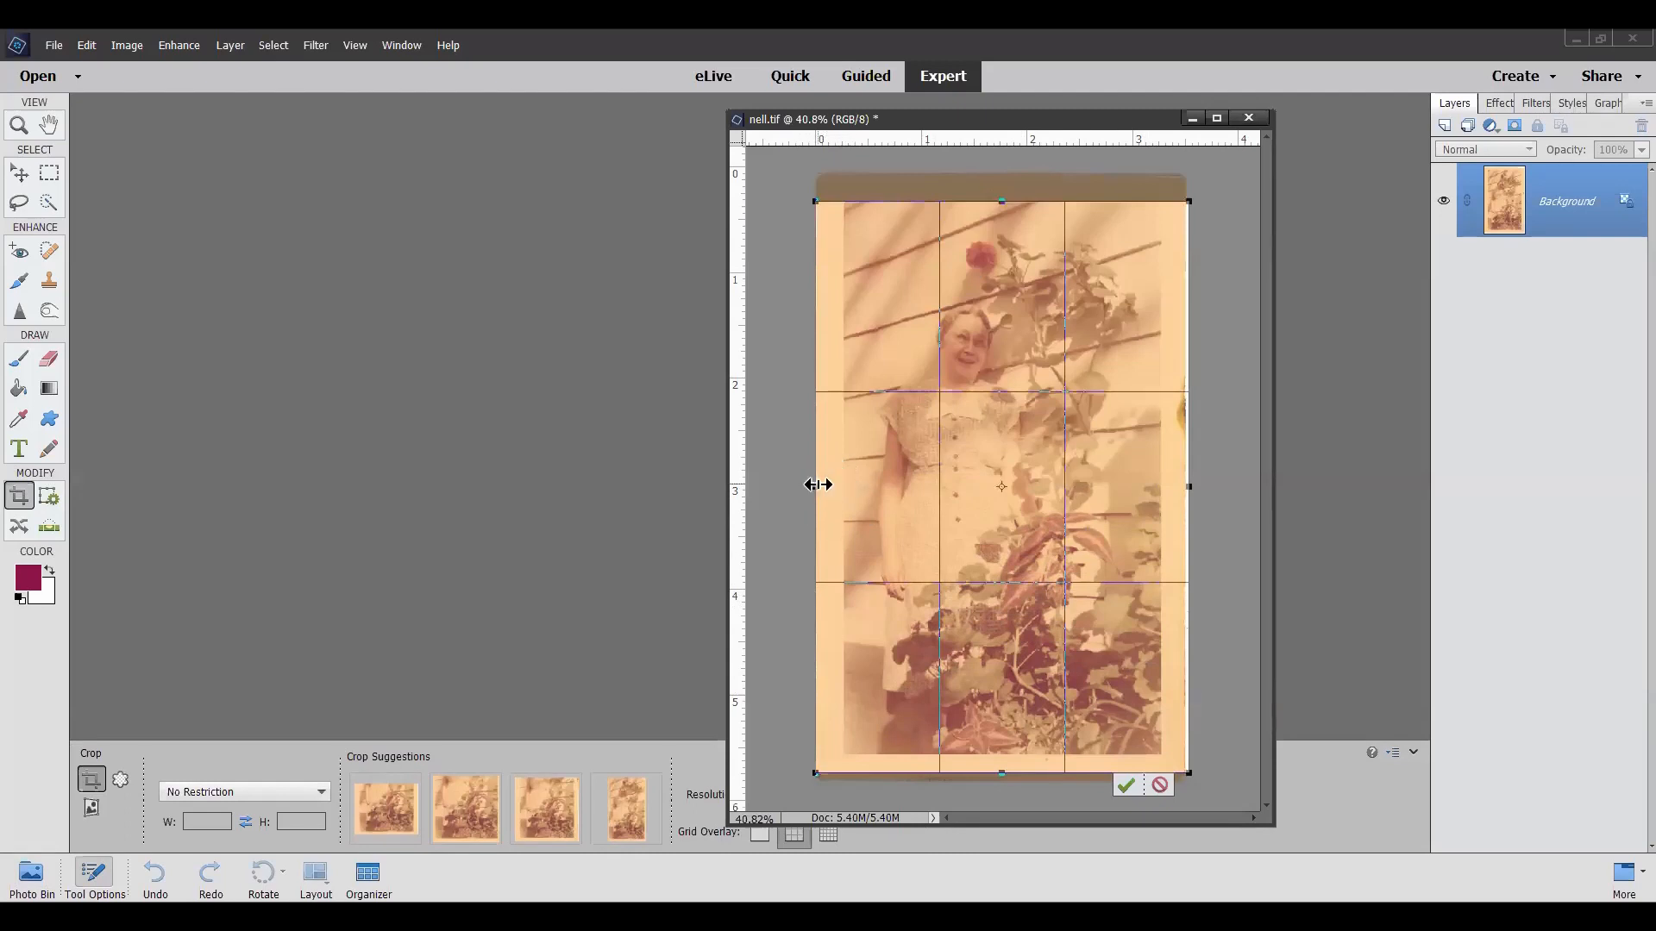
pyautogui.moveTo(817, 485)
pyautogui.mouseDown()
pyautogui.moveTo(853, 484)
pyautogui.moveTo(845, 496)
pyautogui.mouseUp()
pyautogui.moveTo(1188, 487)
pyautogui.mouseDown()
pyautogui.moveTo(1153, 484)
pyautogui.moveTo(1158, 500)
pyautogui.mouseUp()
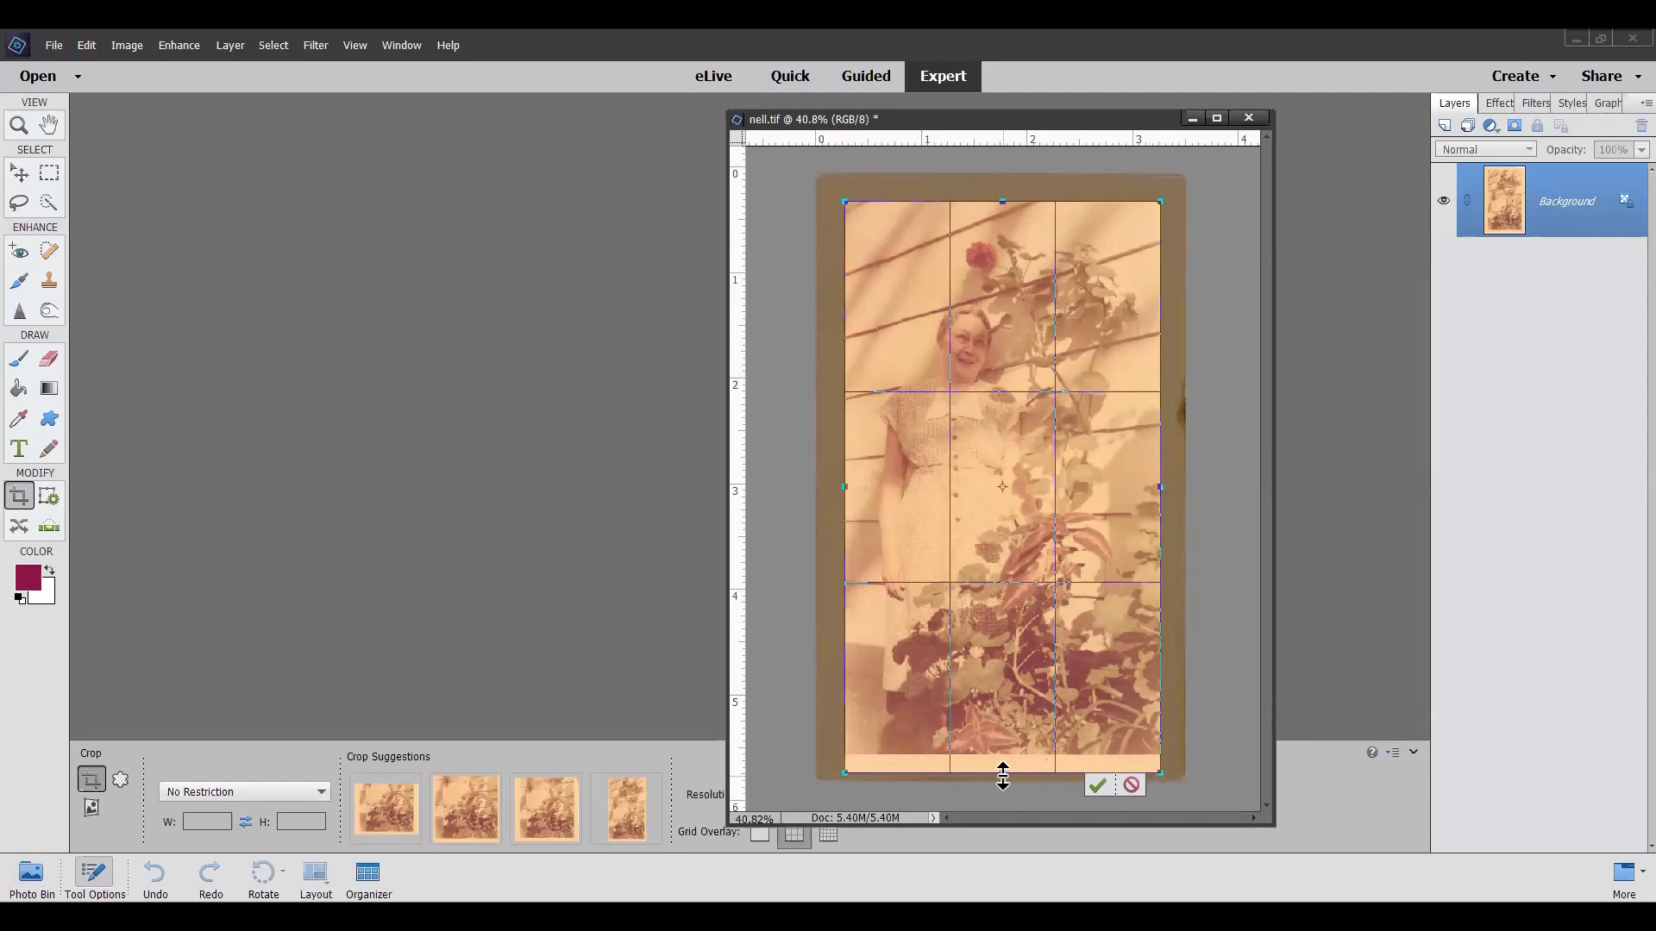
pyautogui.moveTo(1003, 776); pyautogui.dragTo(1002, 764)
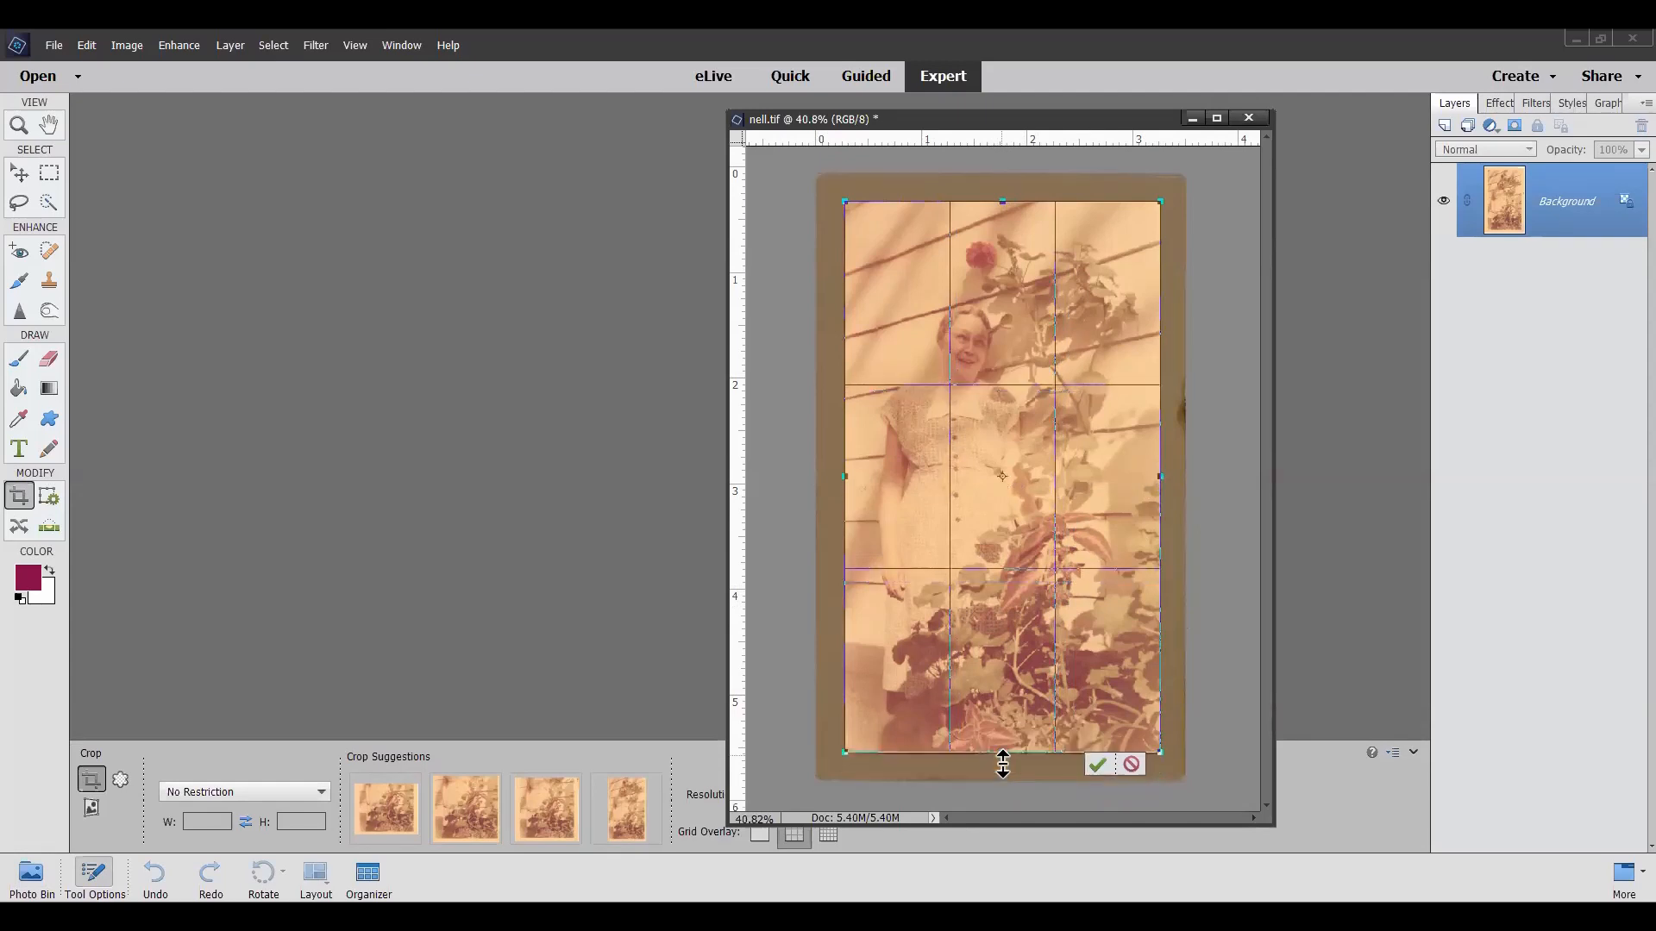
pyautogui.click(1093, 764)
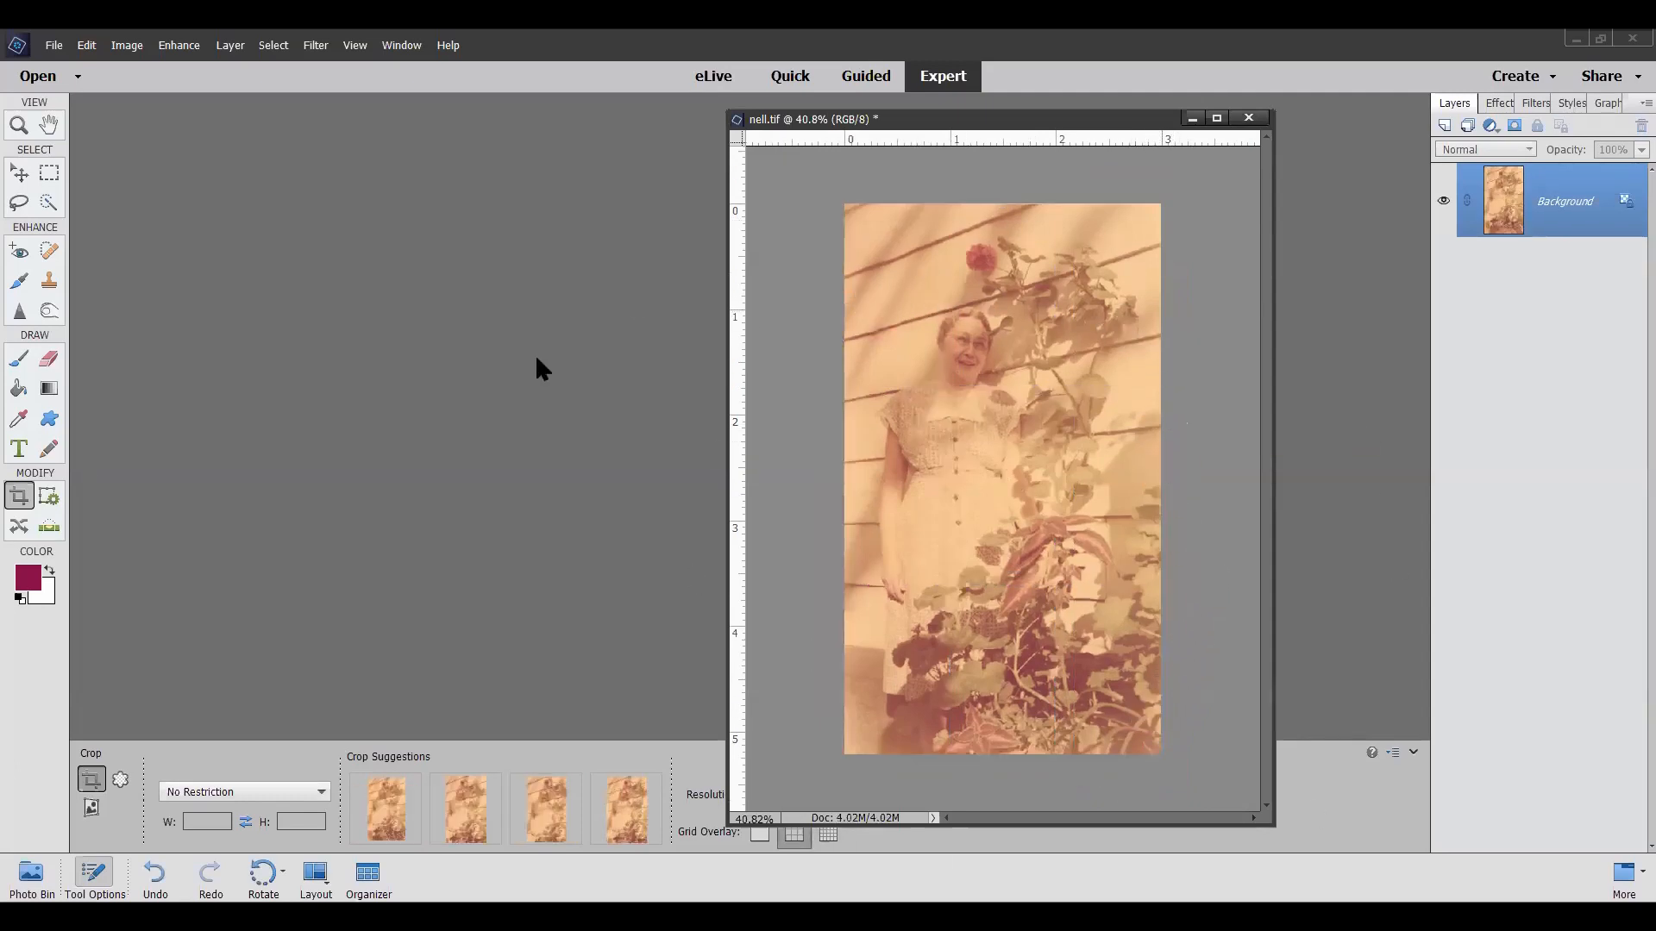
# Step: Apply Auto Levels to the cropped nell.tif photo
pyautogui.click(231, 47)
pyautogui.moveTo(185, 47)
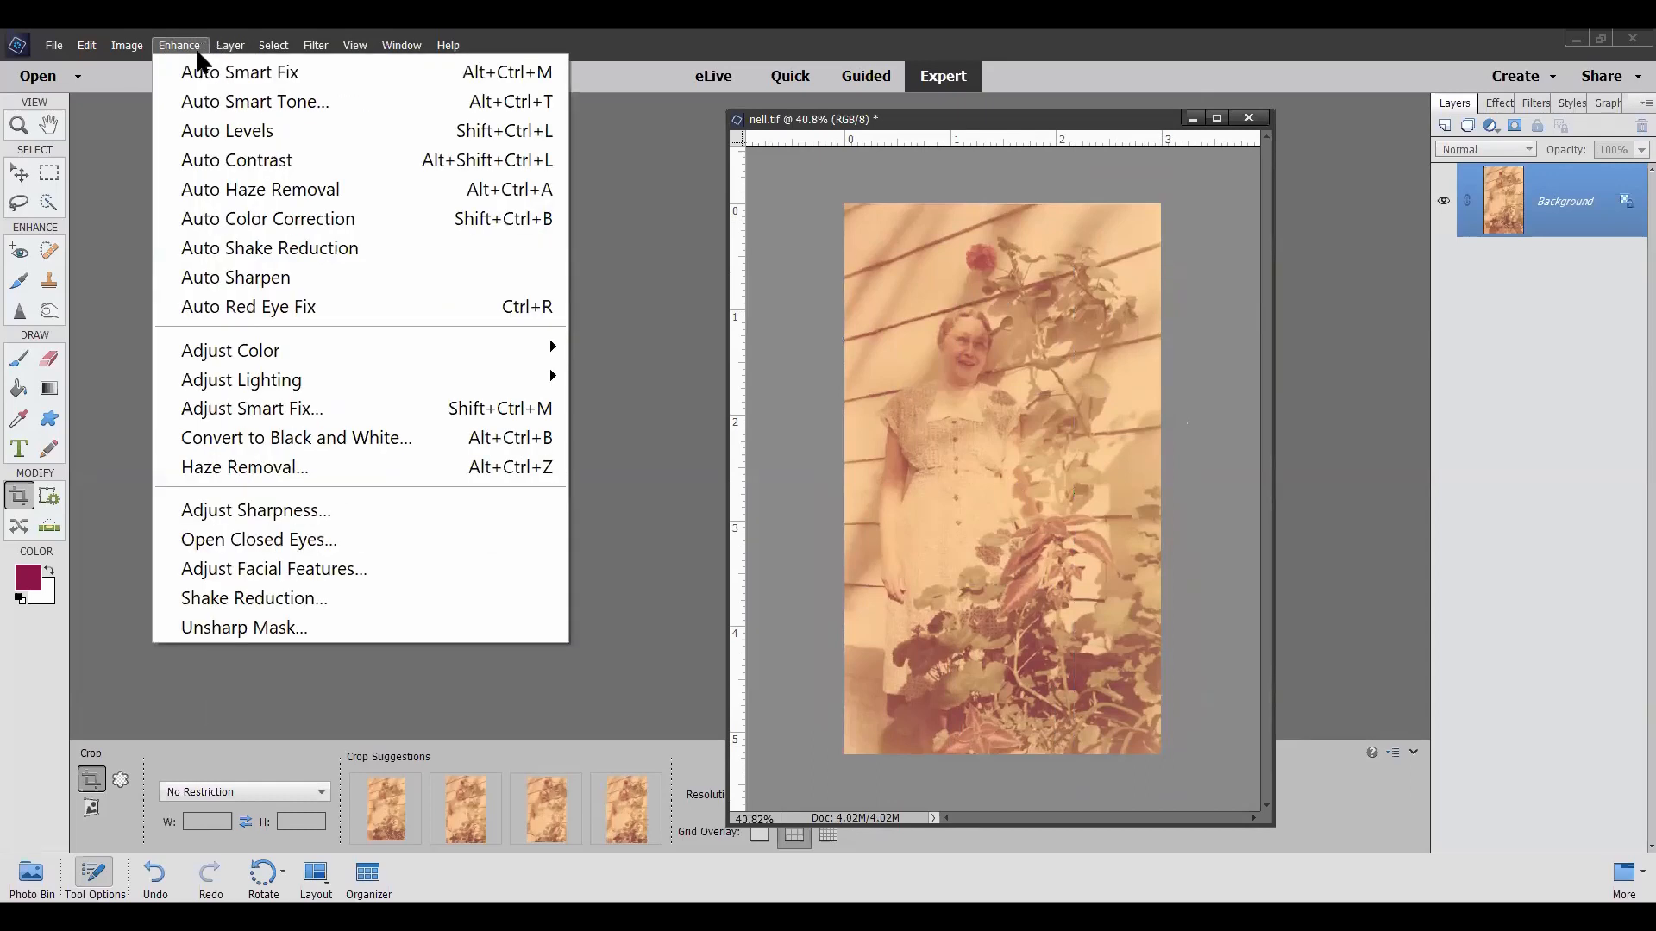
pyautogui.click(230, 141)
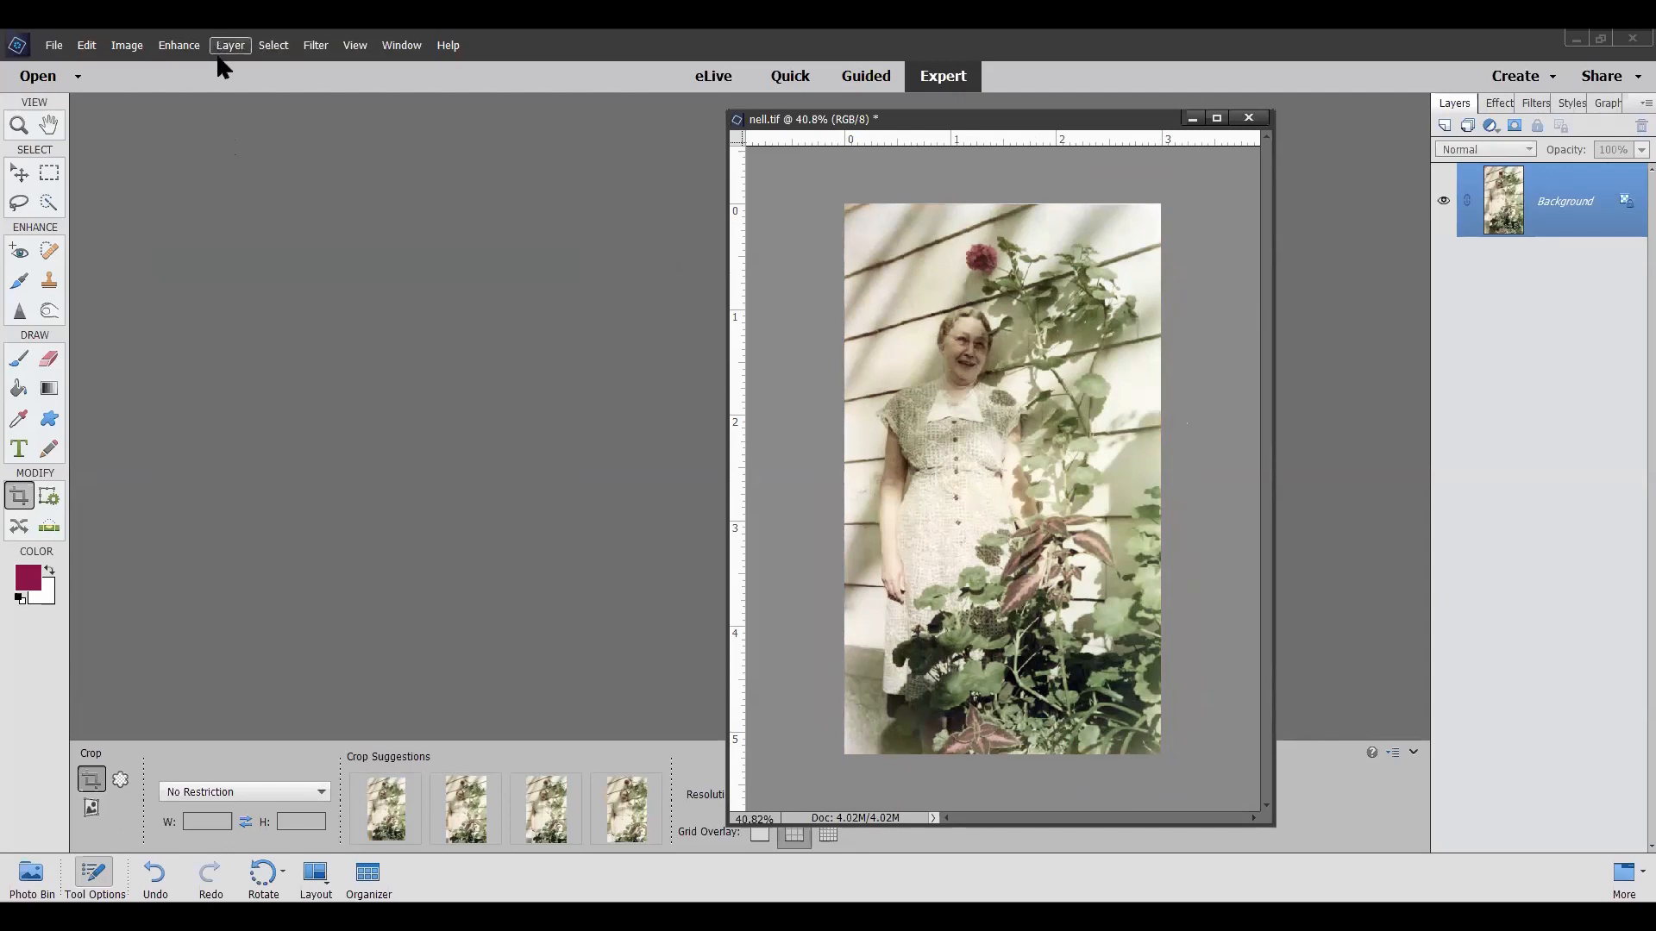
# Step: In Hue/Saturation, set the Reds of nell.tif to hue -22, saturation +46 and lightness -61
pyautogui.click(184, 49)
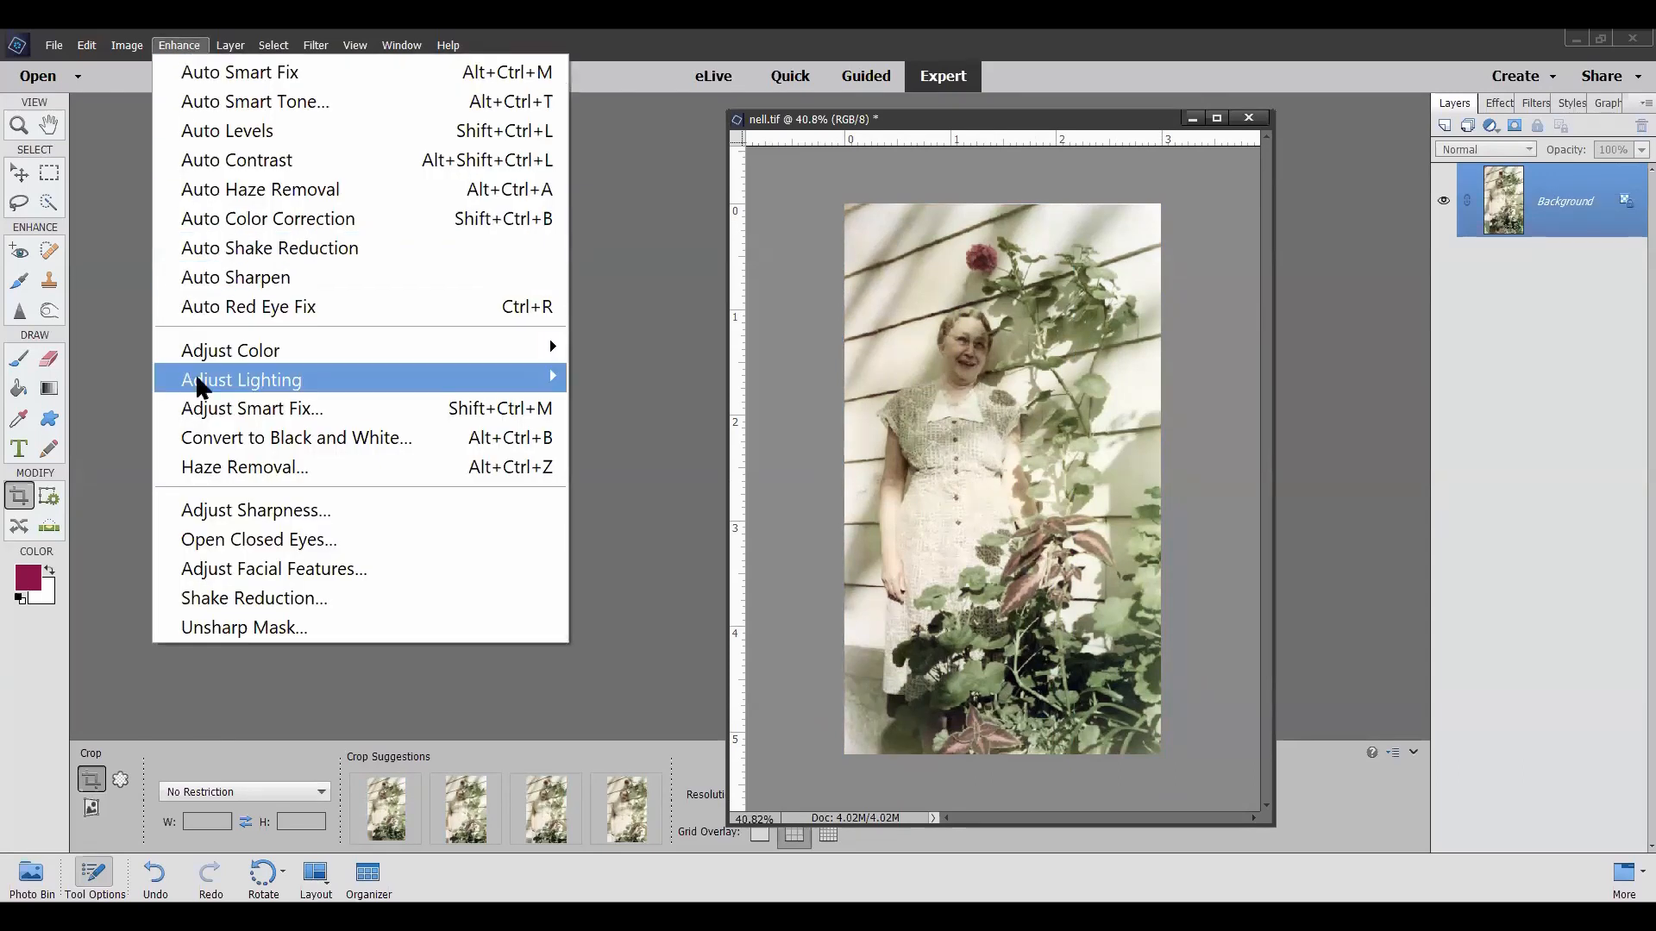
pyautogui.moveTo(215, 356)
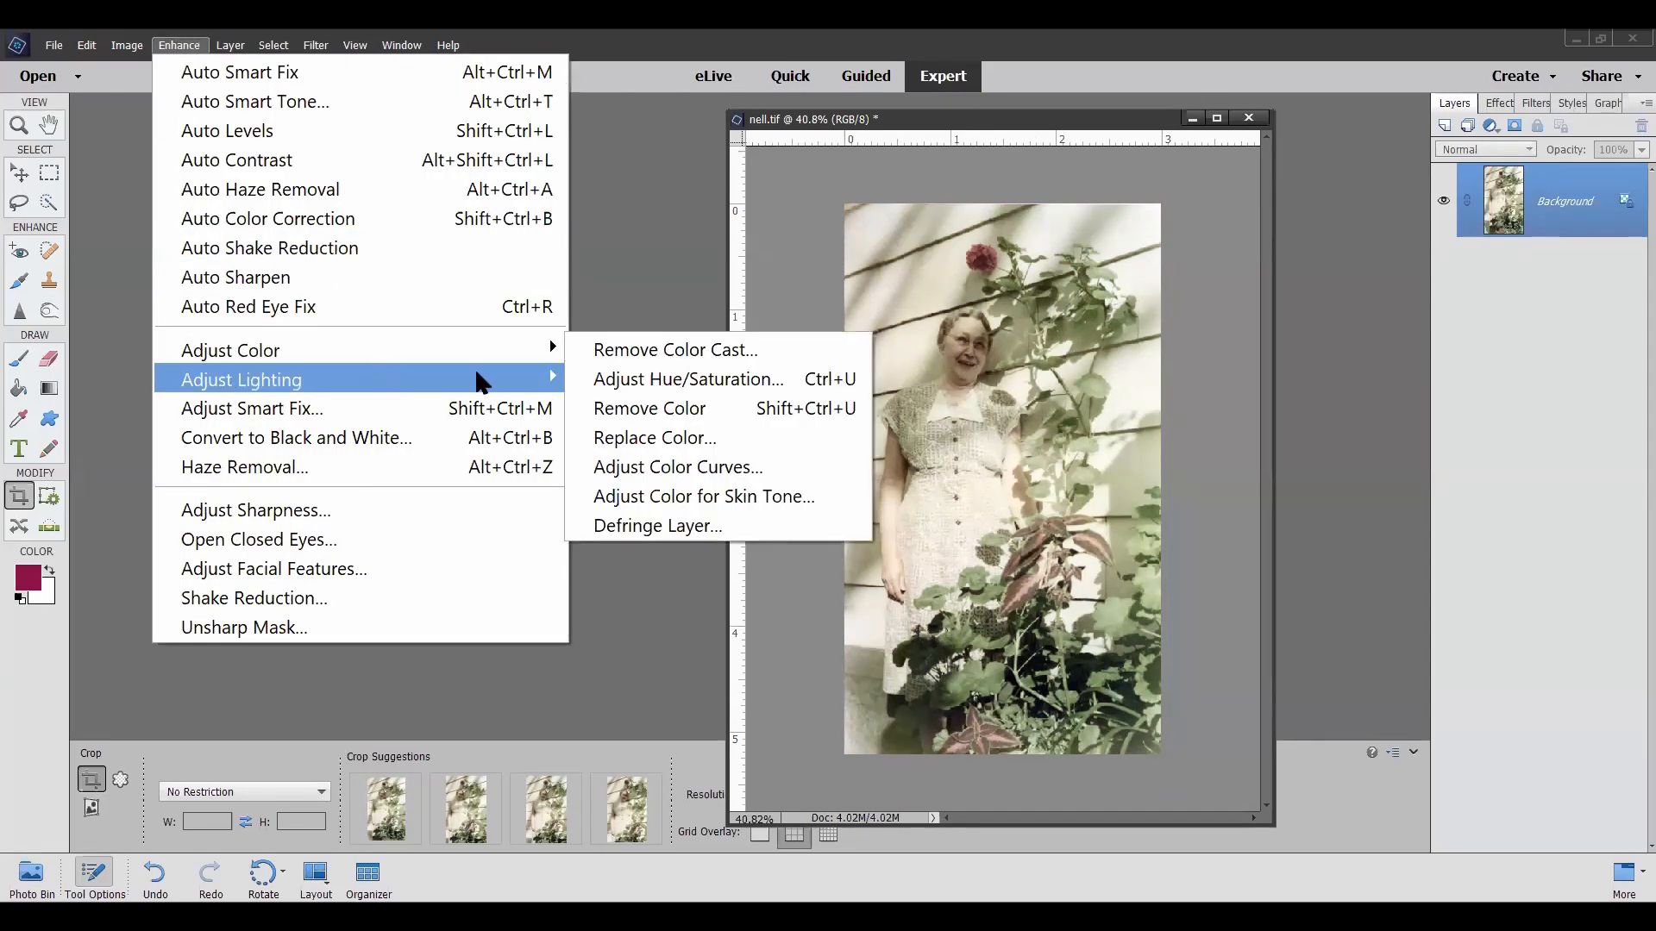
pyautogui.click(658, 379)
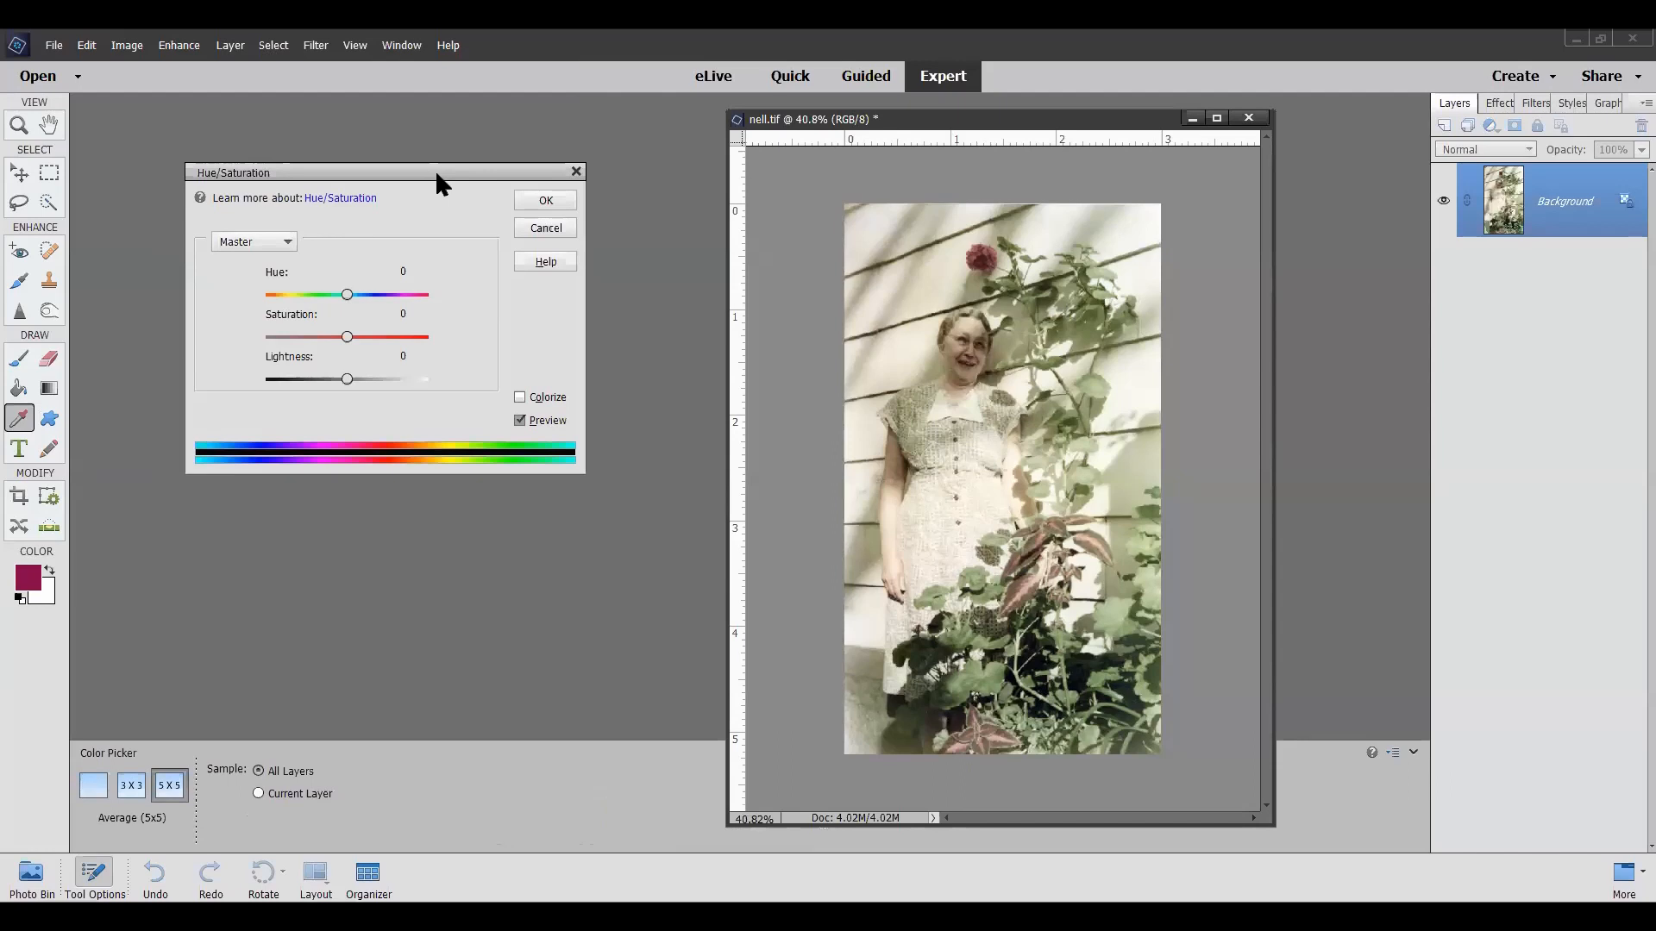
pyautogui.moveTo(436, 173); pyautogui.dragTo(599, 322)
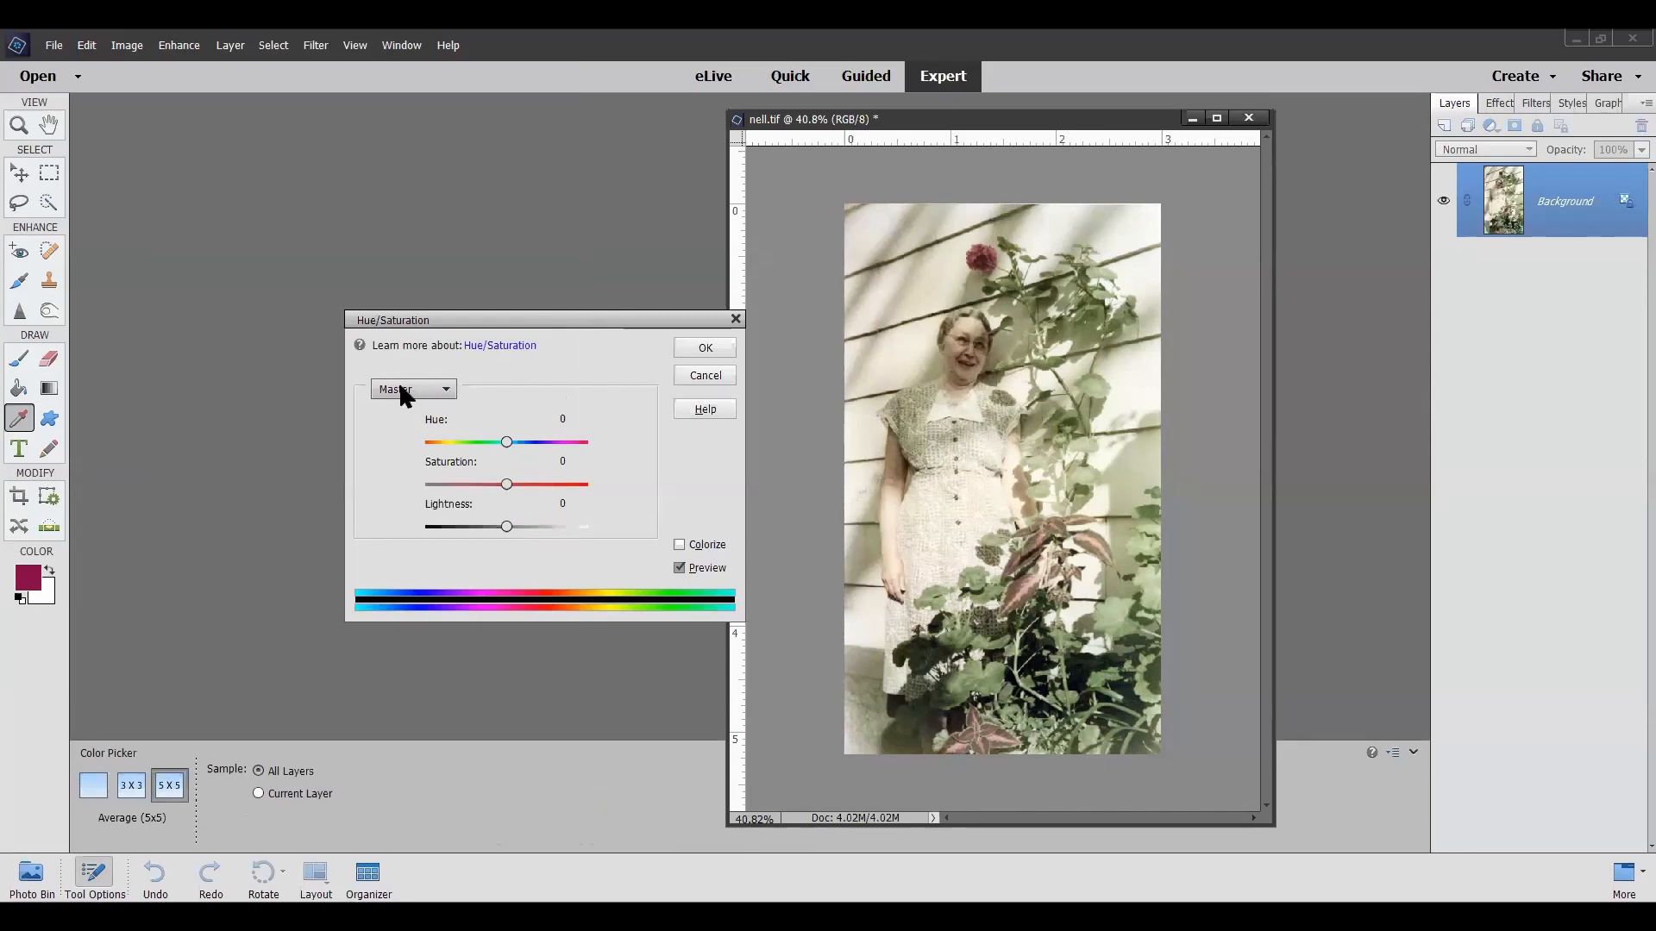
pyautogui.click(446, 389)
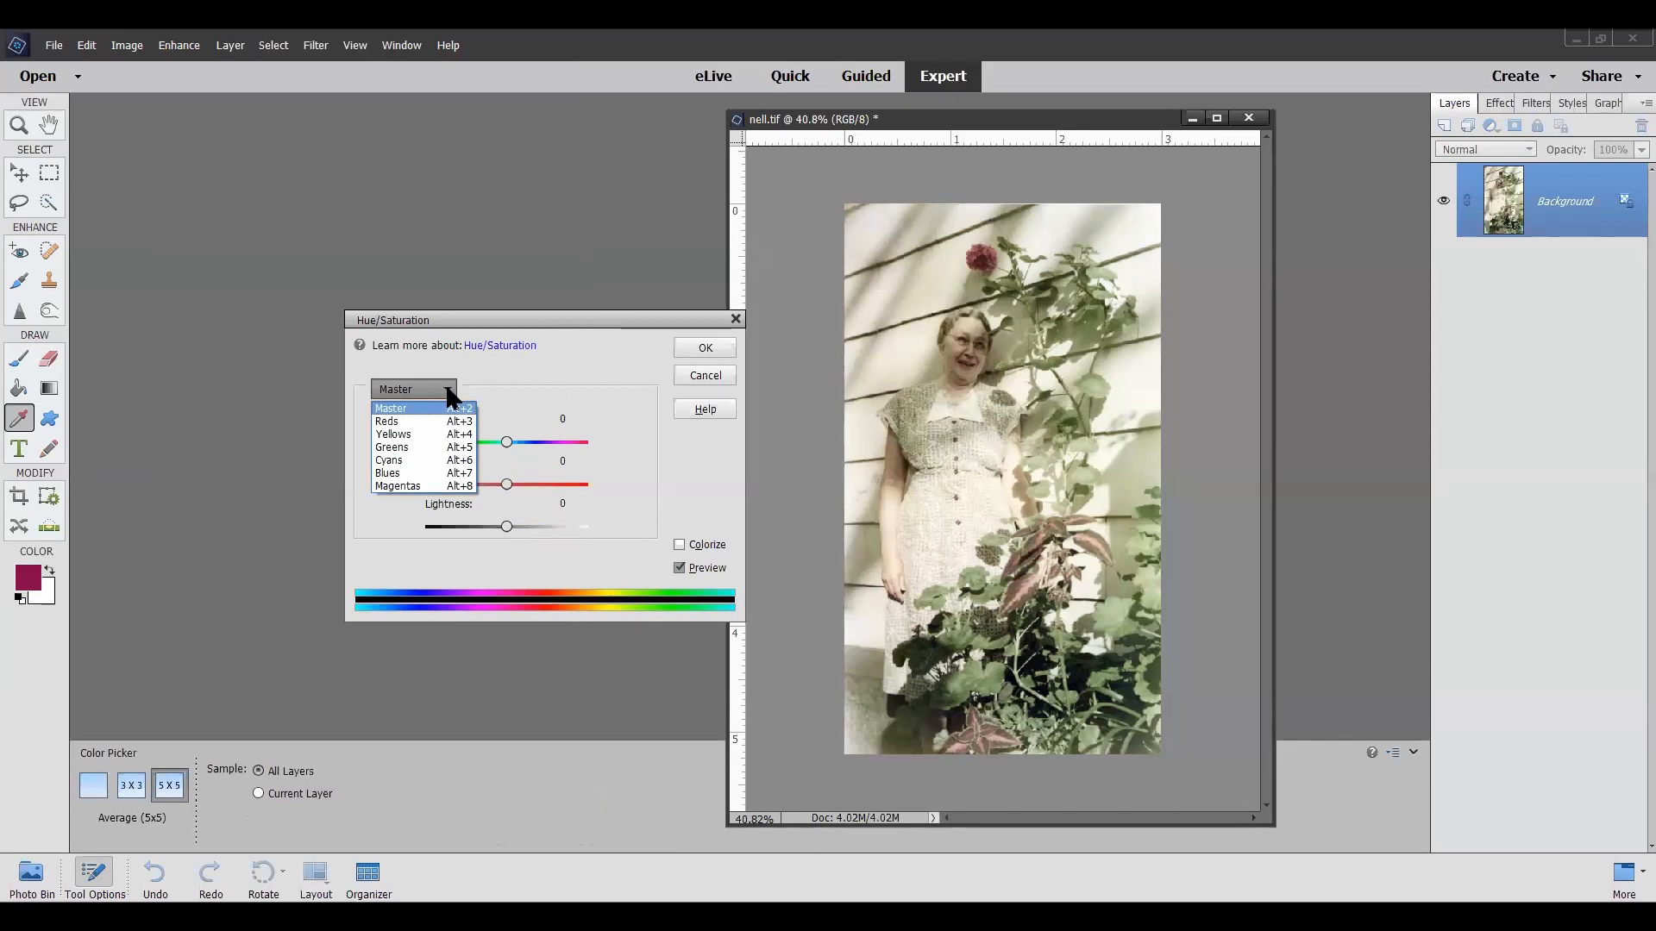
pyautogui.click(398, 423)
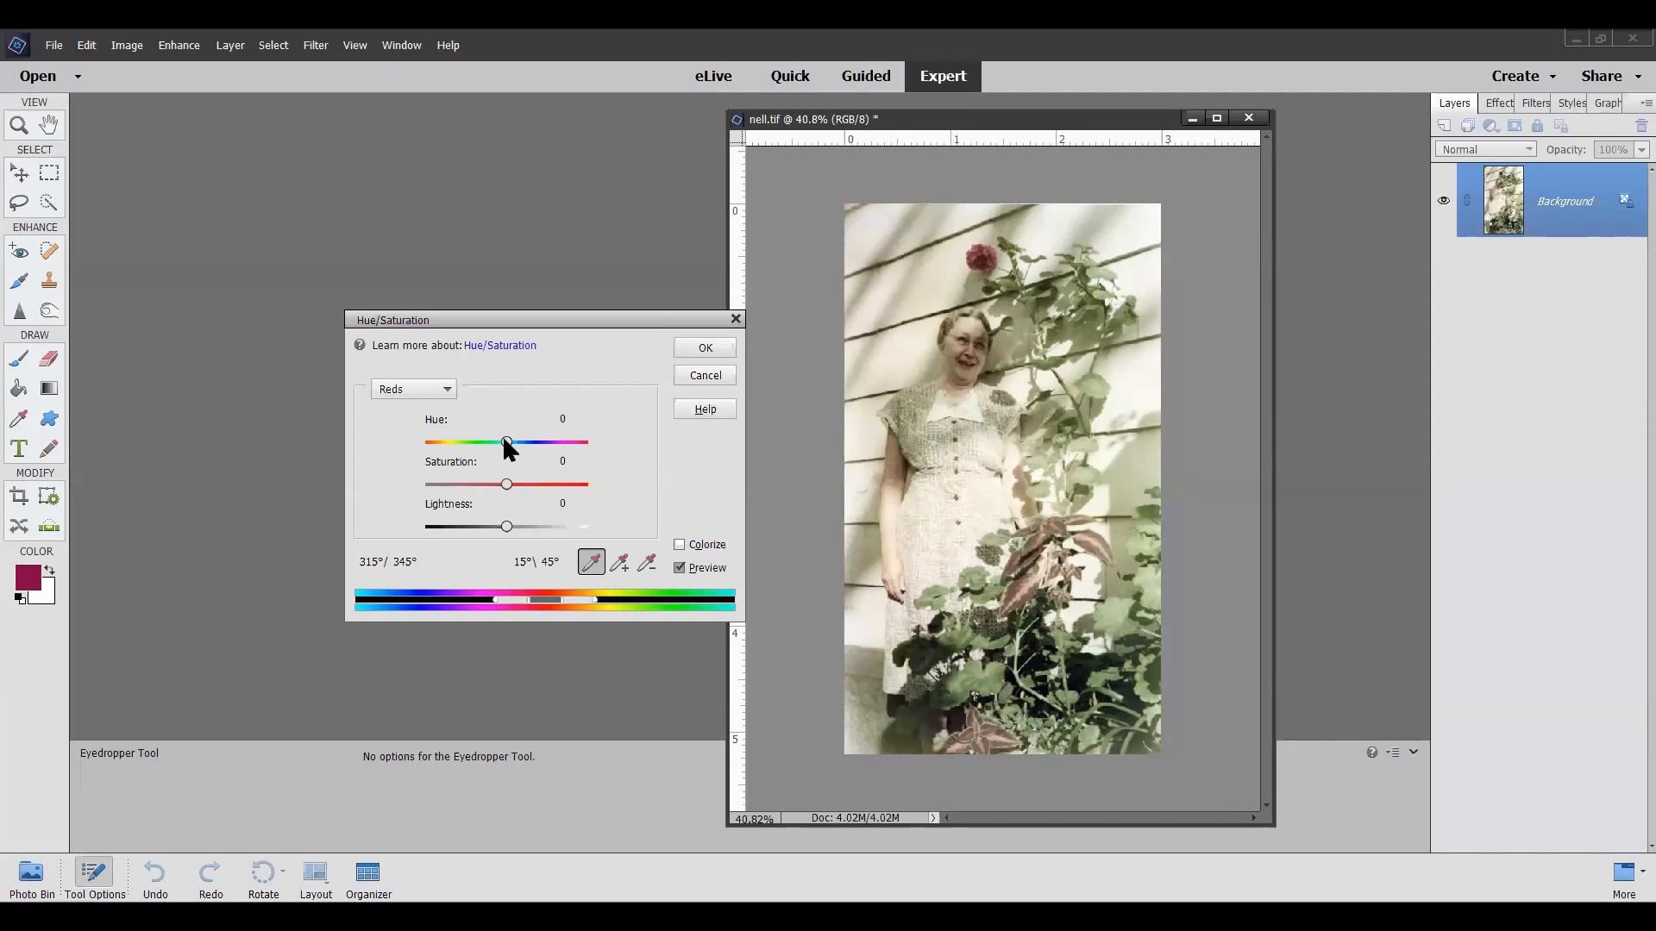
pyautogui.moveTo(505, 441); pyautogui.dragTo(574, 443)
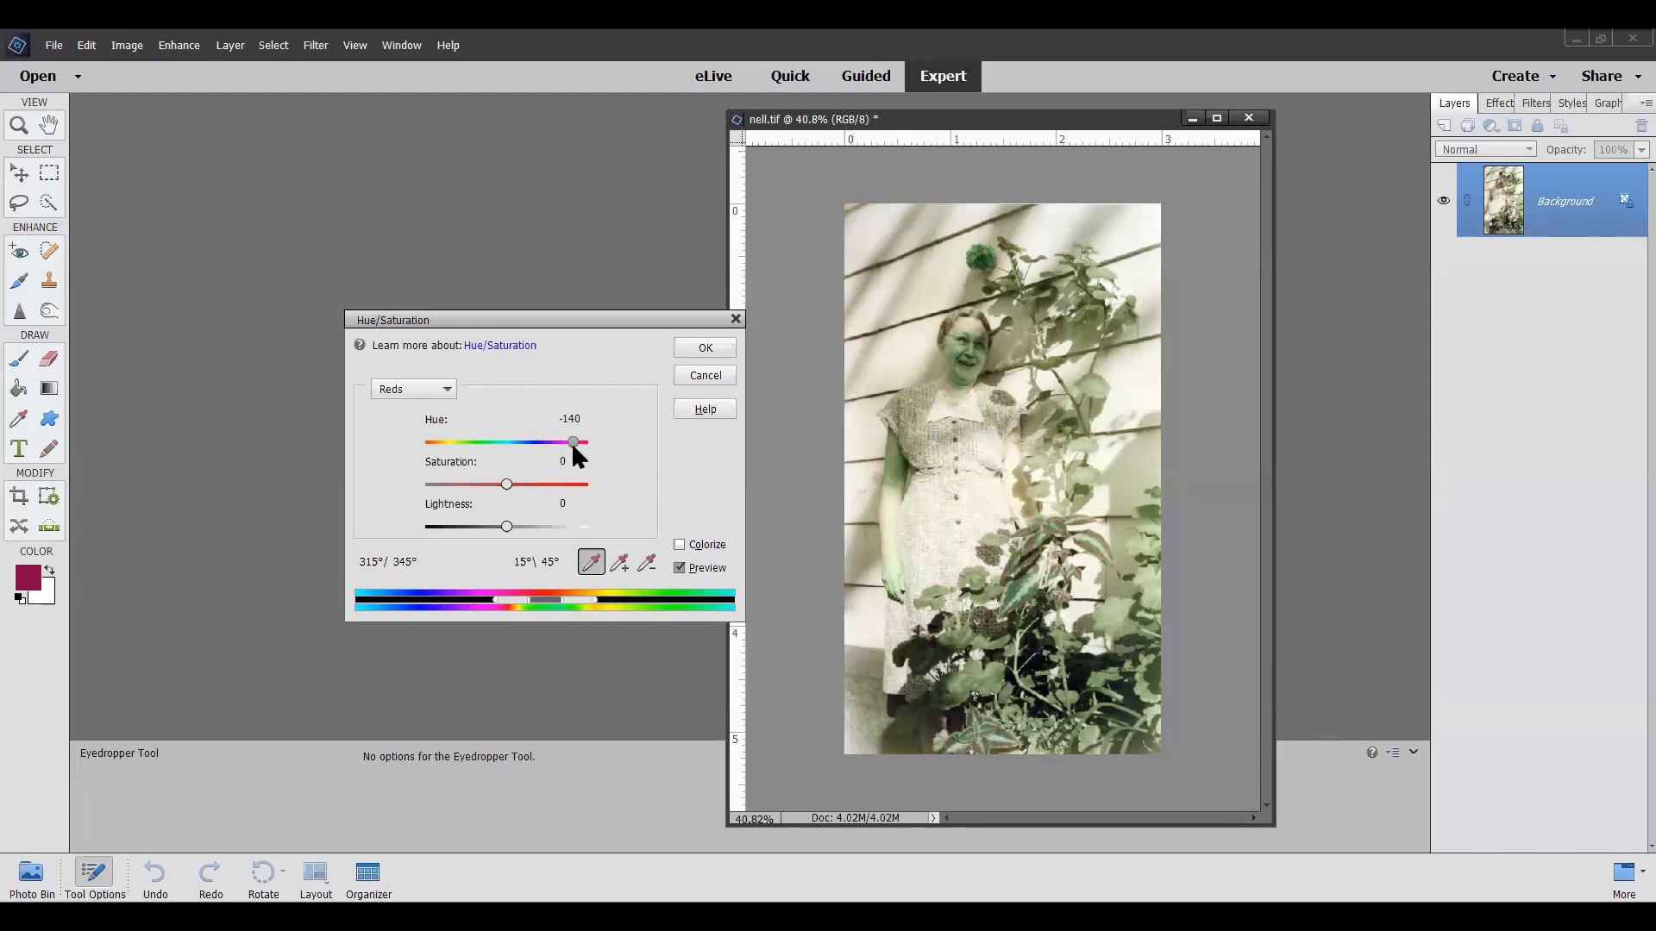
pyautogui.moveTo(572, 444); pyautogui.dragTo(488, 449)
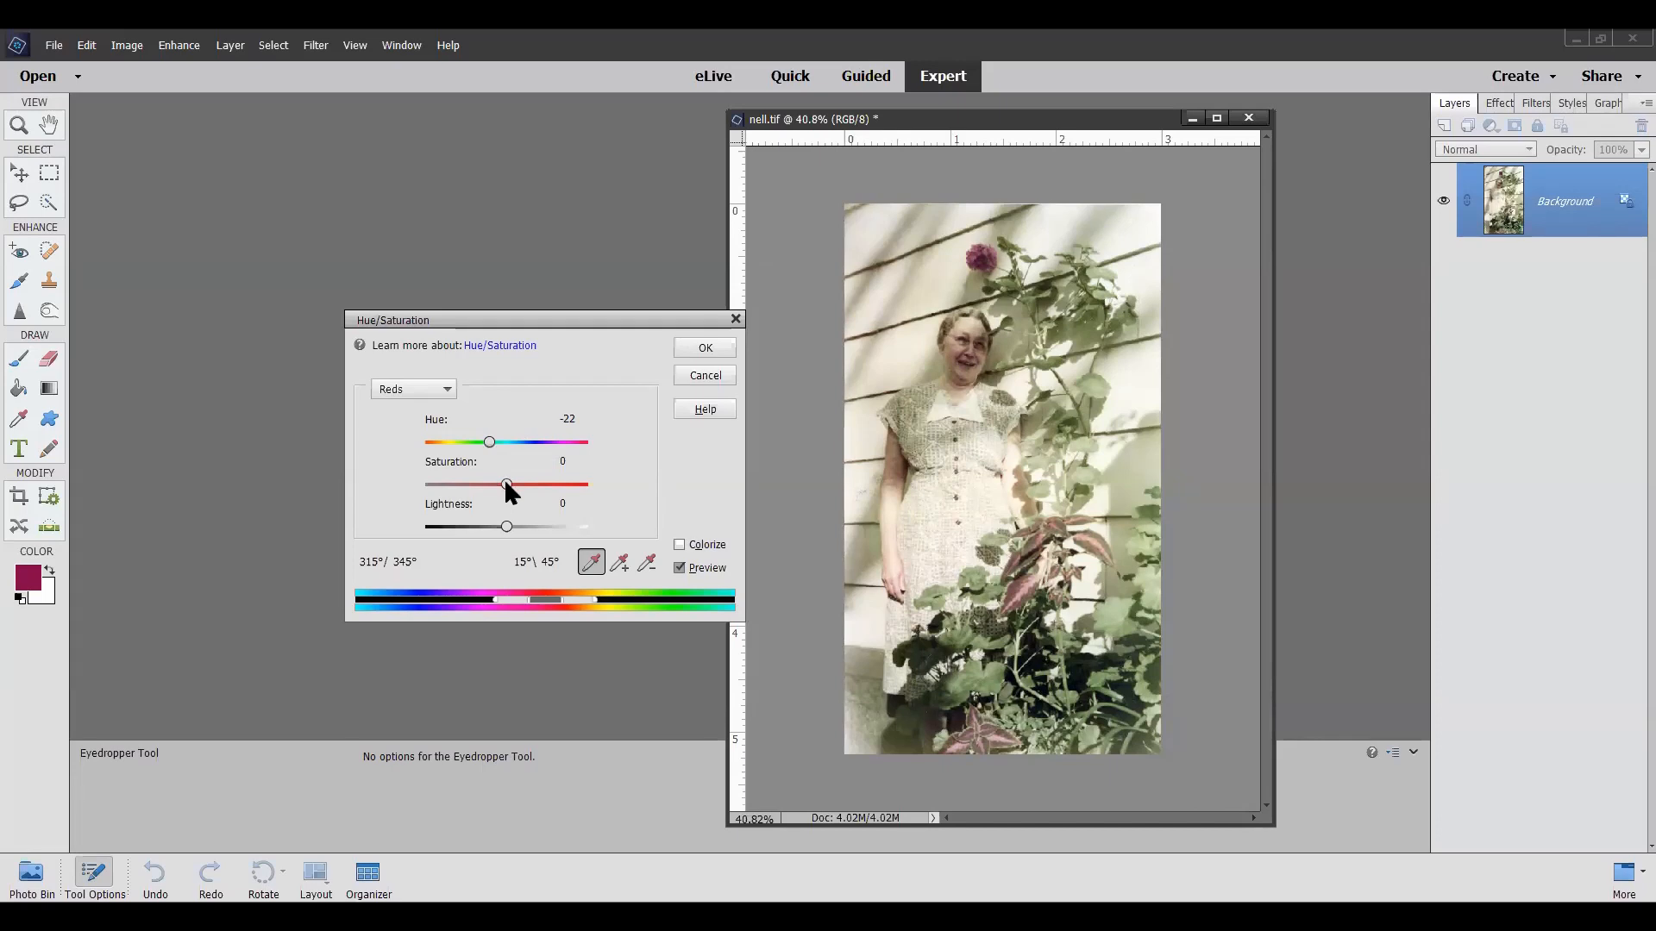
pyautogui.moveTo(504, 481); pyautogui.dragTo(540, 483)
pyautogui.moveTo(505, 525); pyautogui.dragTo(461, 528)
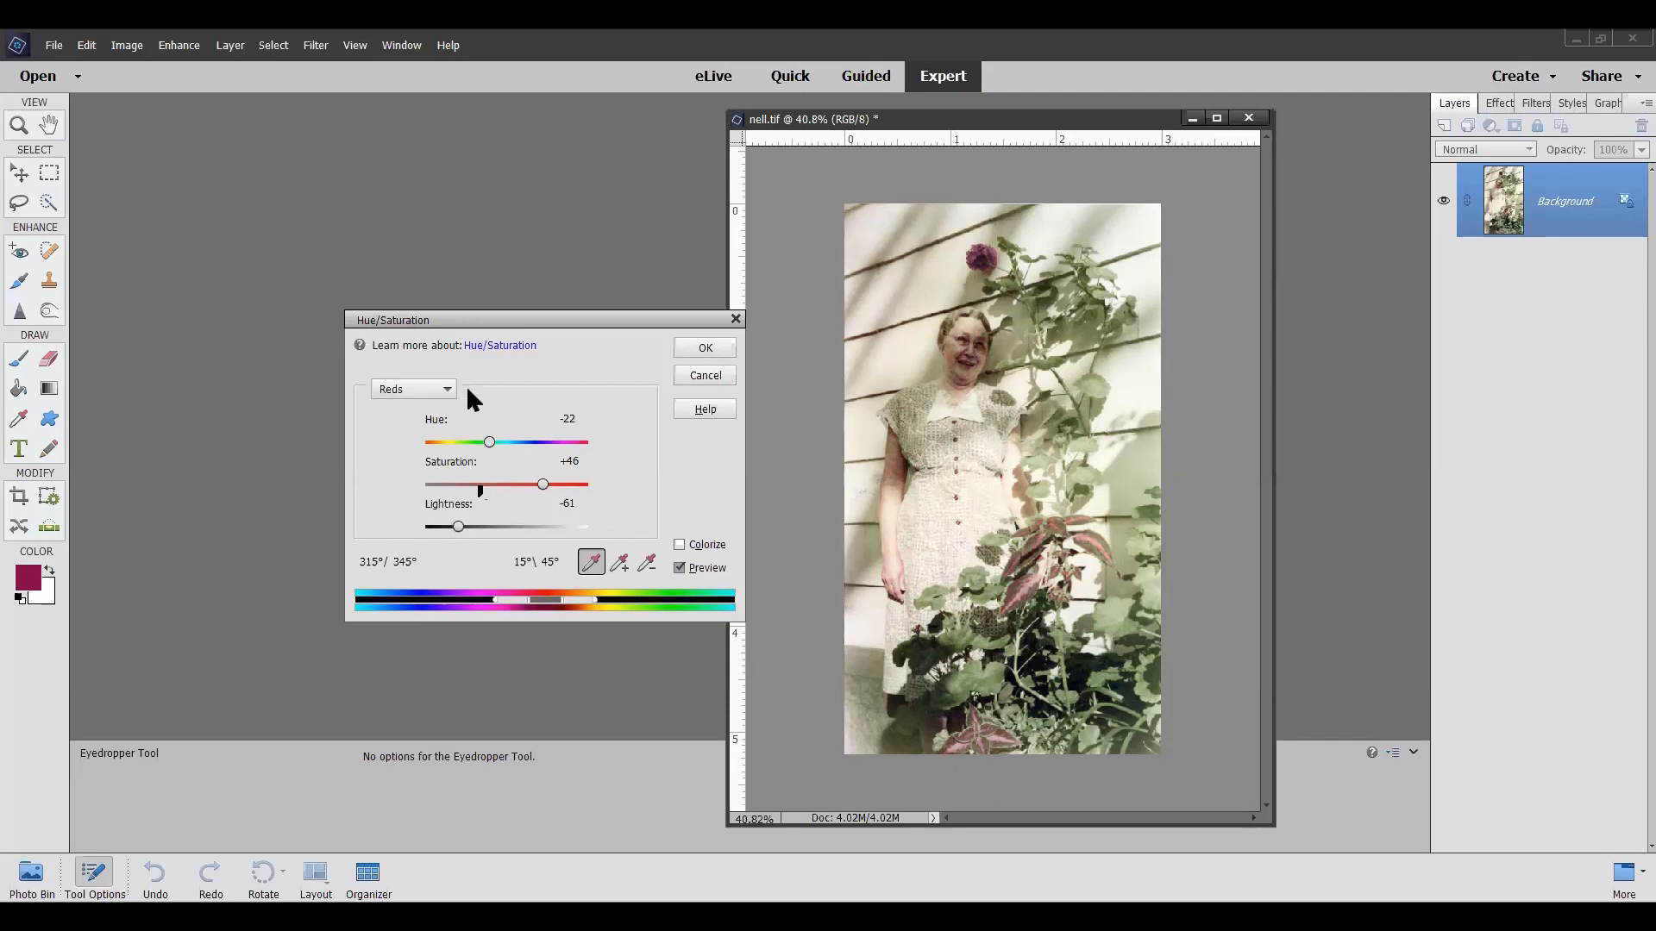
# Step: Set the Greens to hue -73 and saturation +73, lower their lightness slightly, and apply the Hue/Saturation adjustment
pyautogui.click(447, 396)
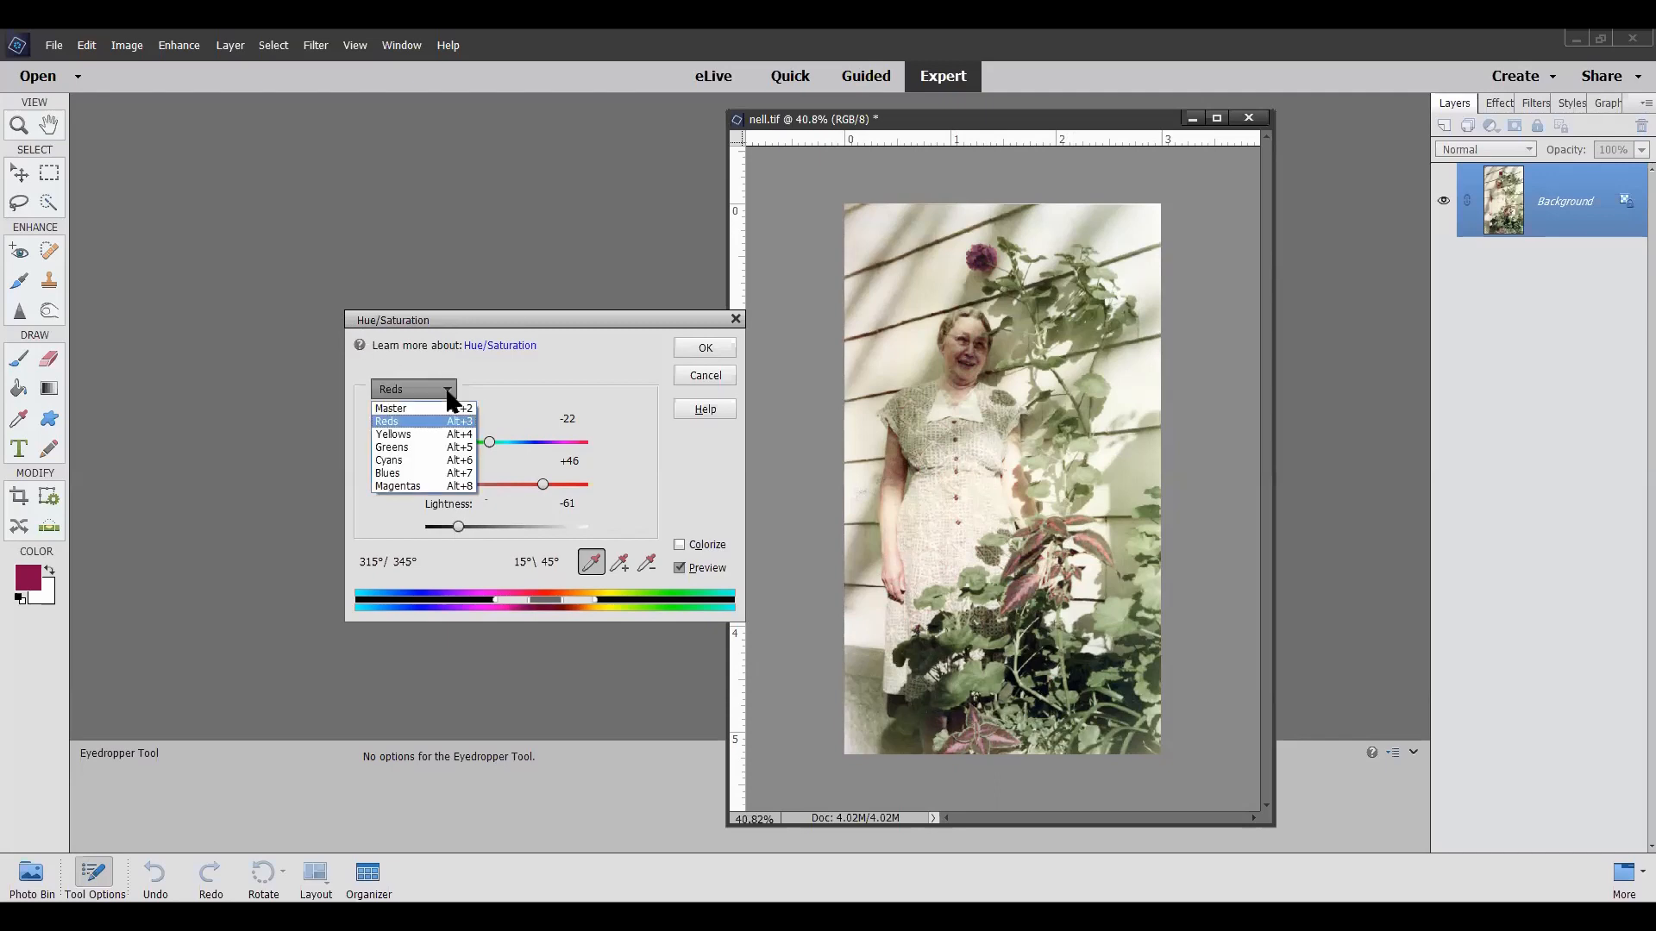
pyautogui.click(416, 447)
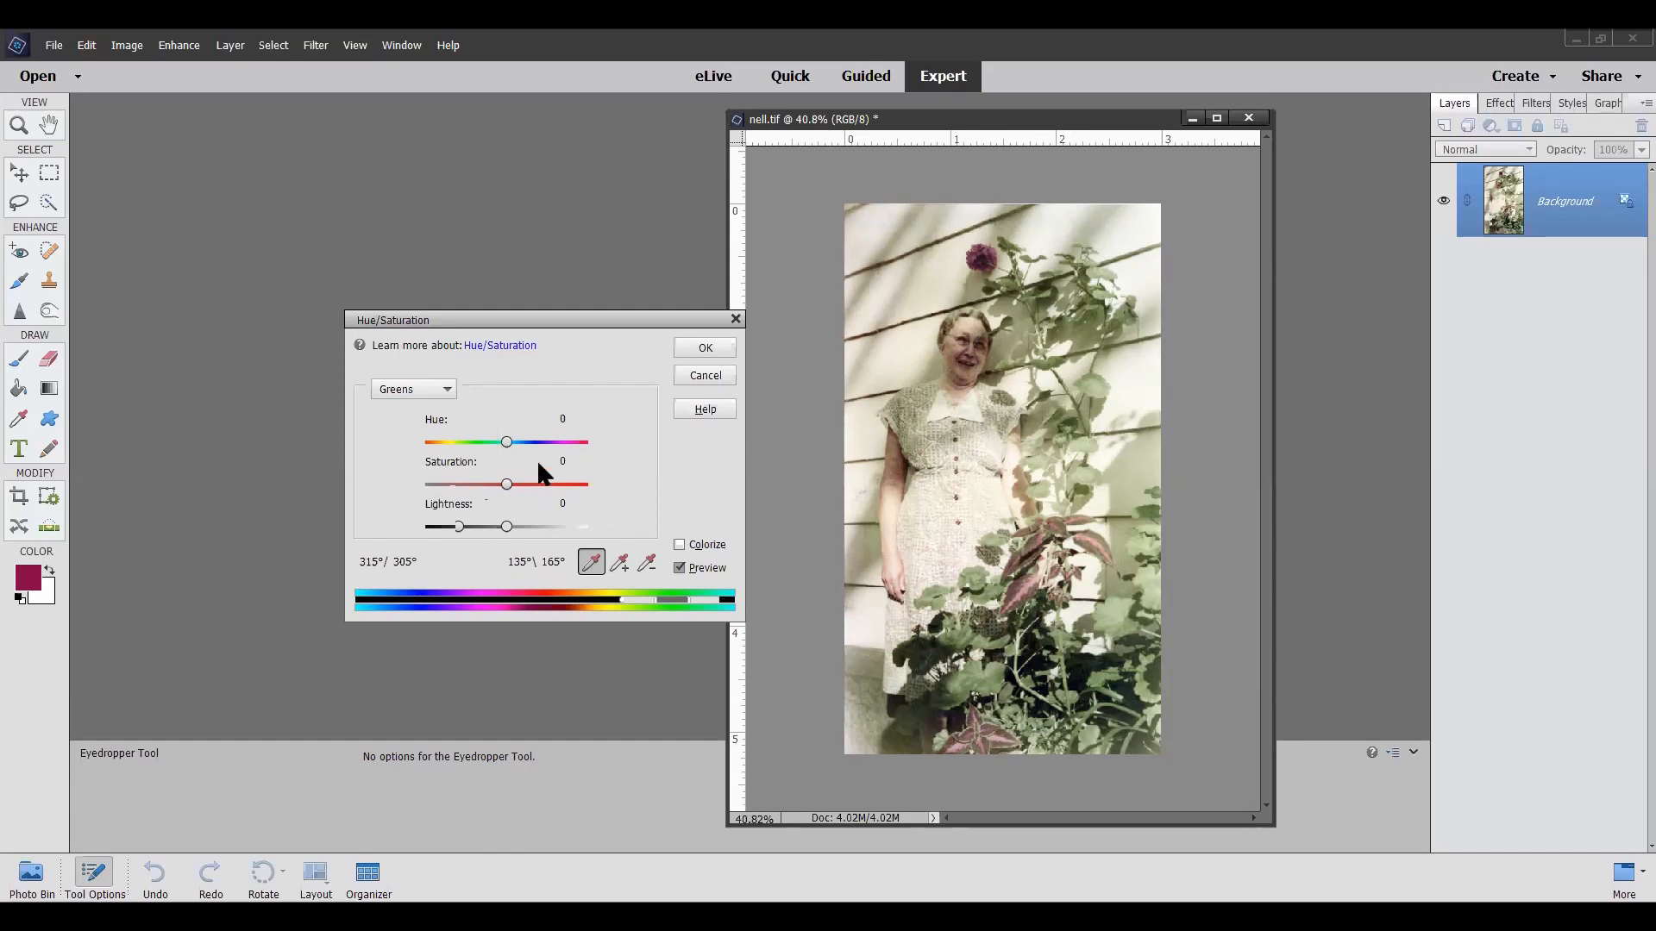
pyautogui.moveTo(506, 441); pyautogui.dragTo(566, 474)
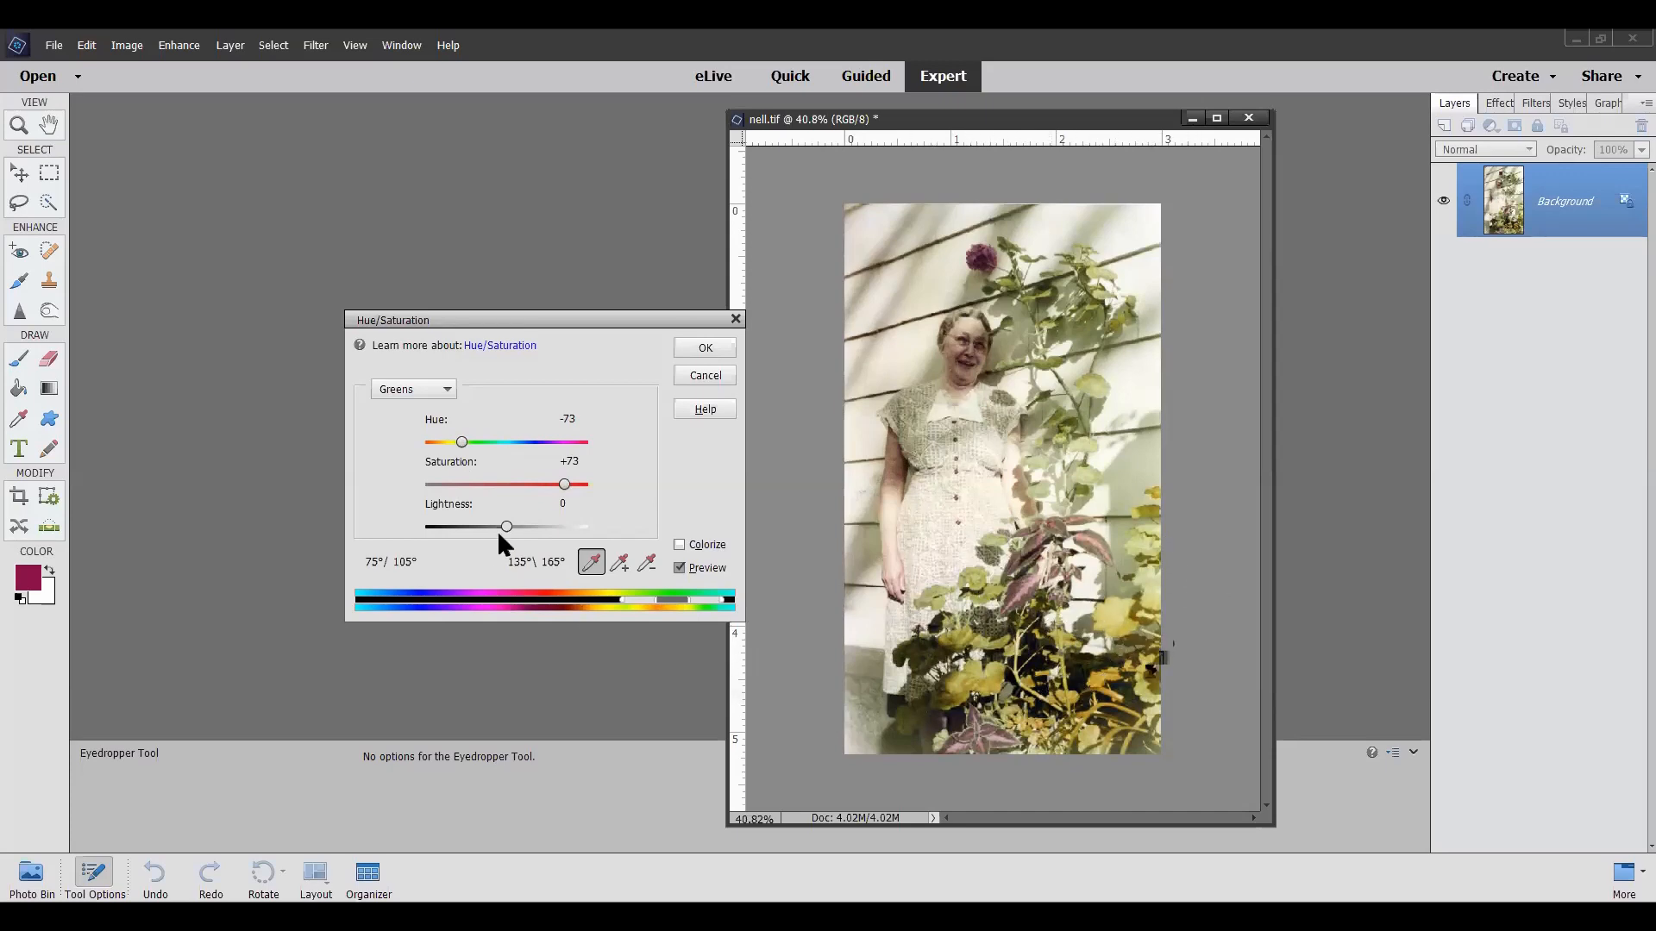
pyautogui.moveTo(505, 526); pyautogui.dragTo(492, 540)
pyautogui.click(702, 349)
# Step: Select the purple flower above the woman's head with a freehand Lasso outline
pyautogui.press('c')
pyautogui.scroll(4, 996, 254)
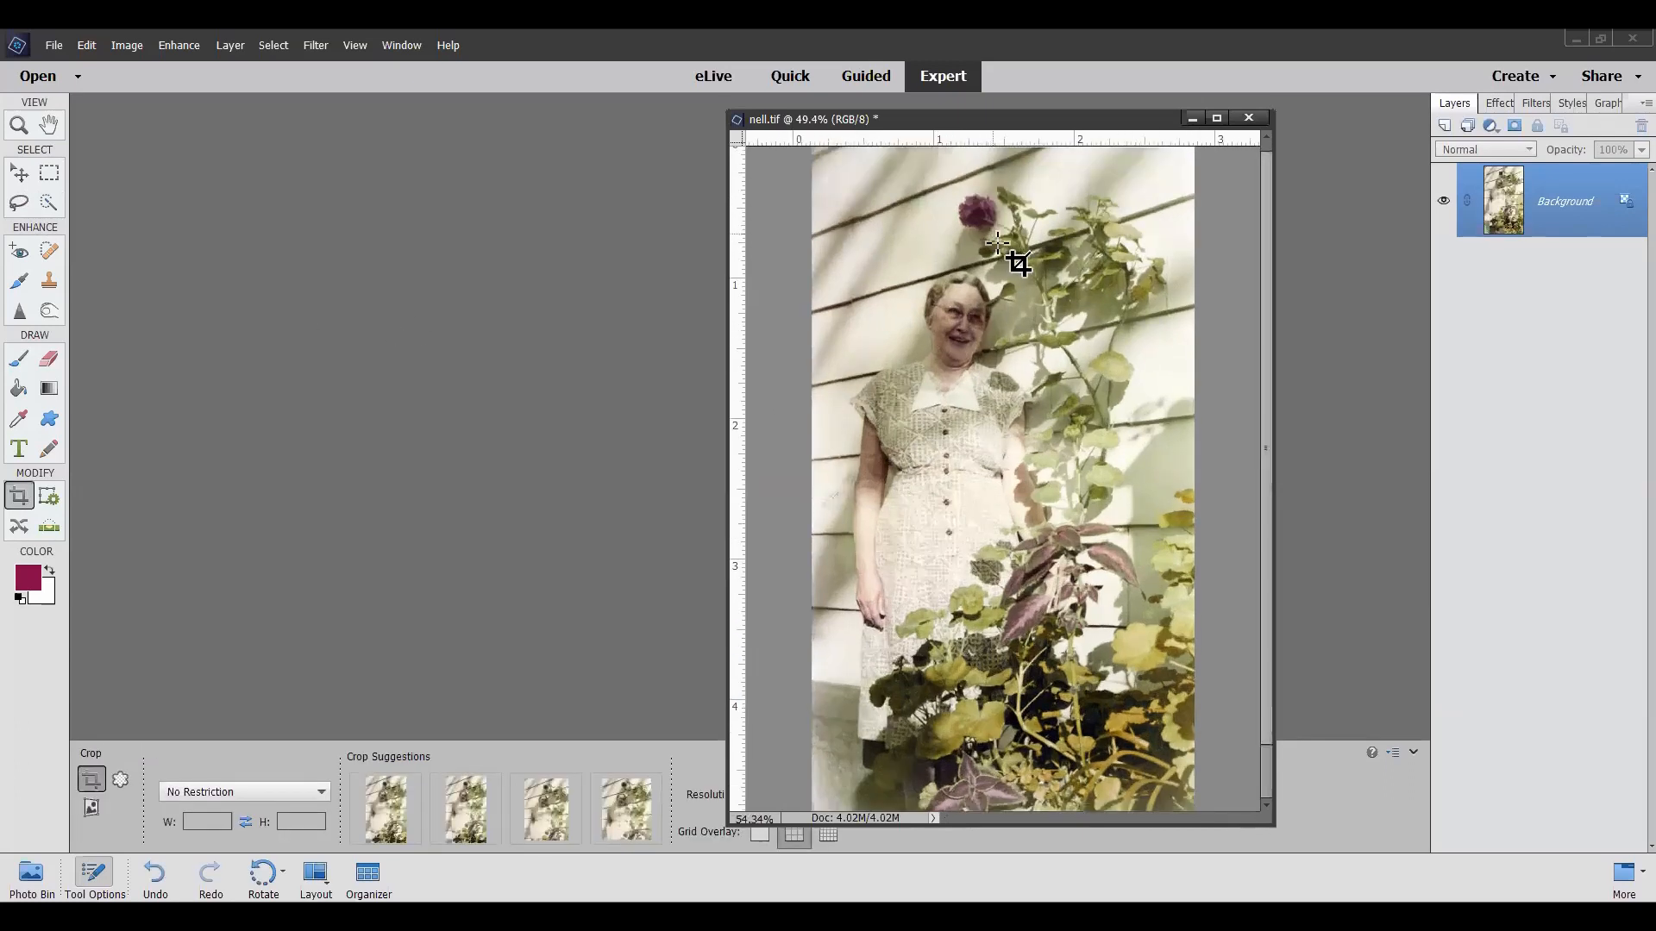
pyautogui.scroll(3, 1046, 200)
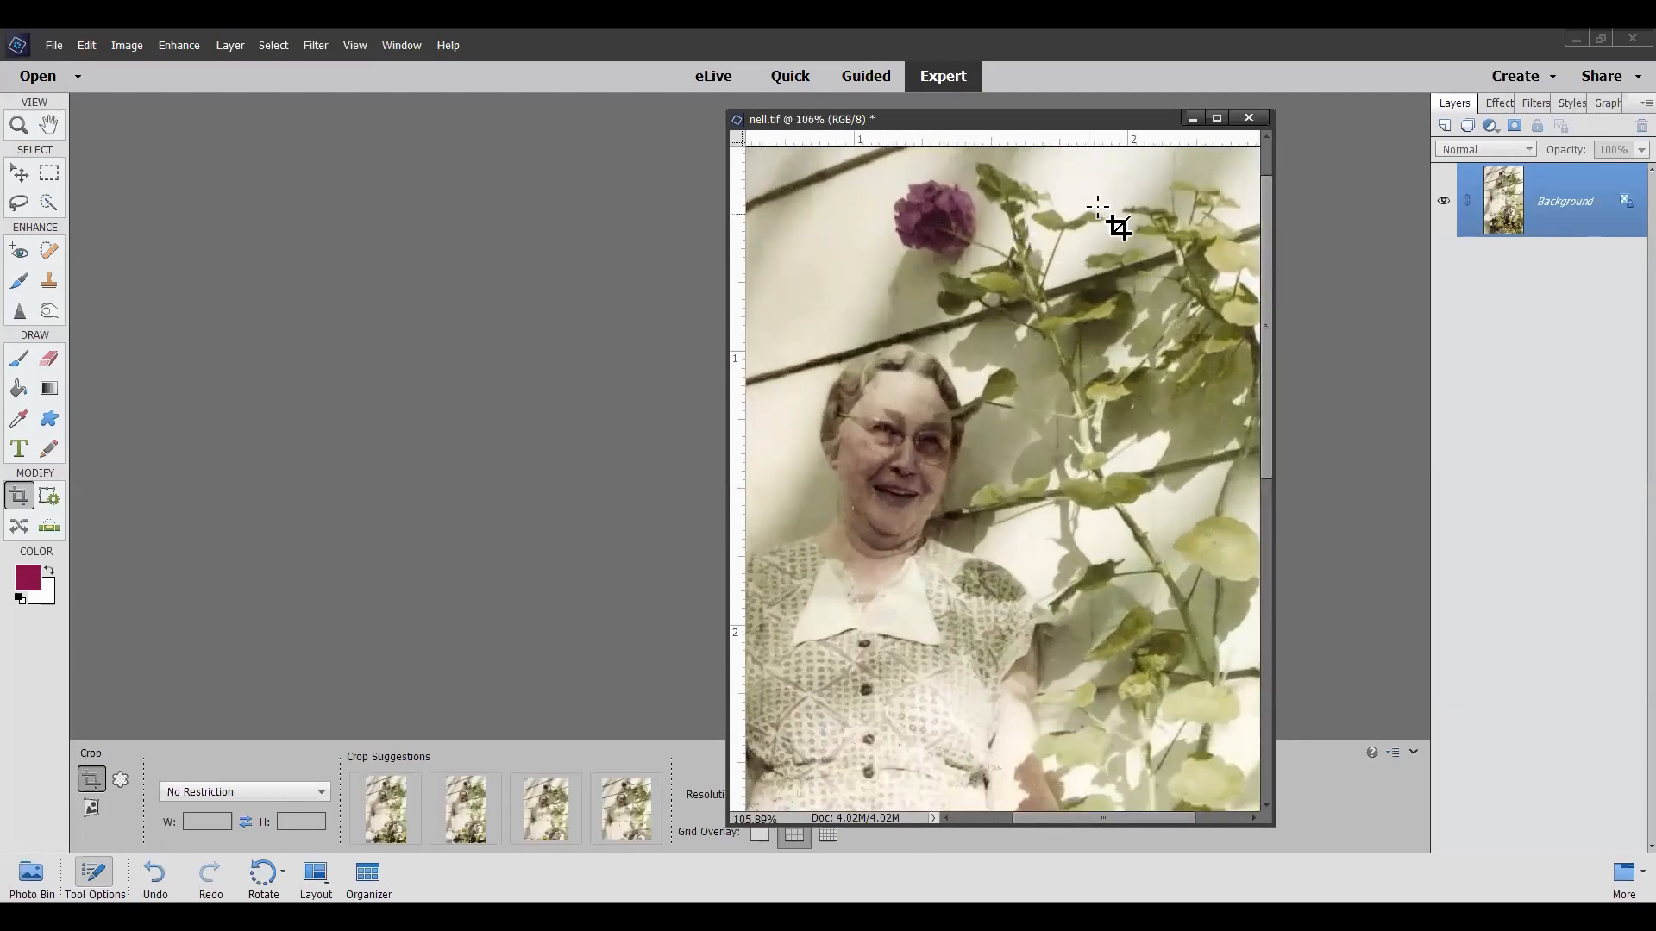
pyautogui.click(17, 205)
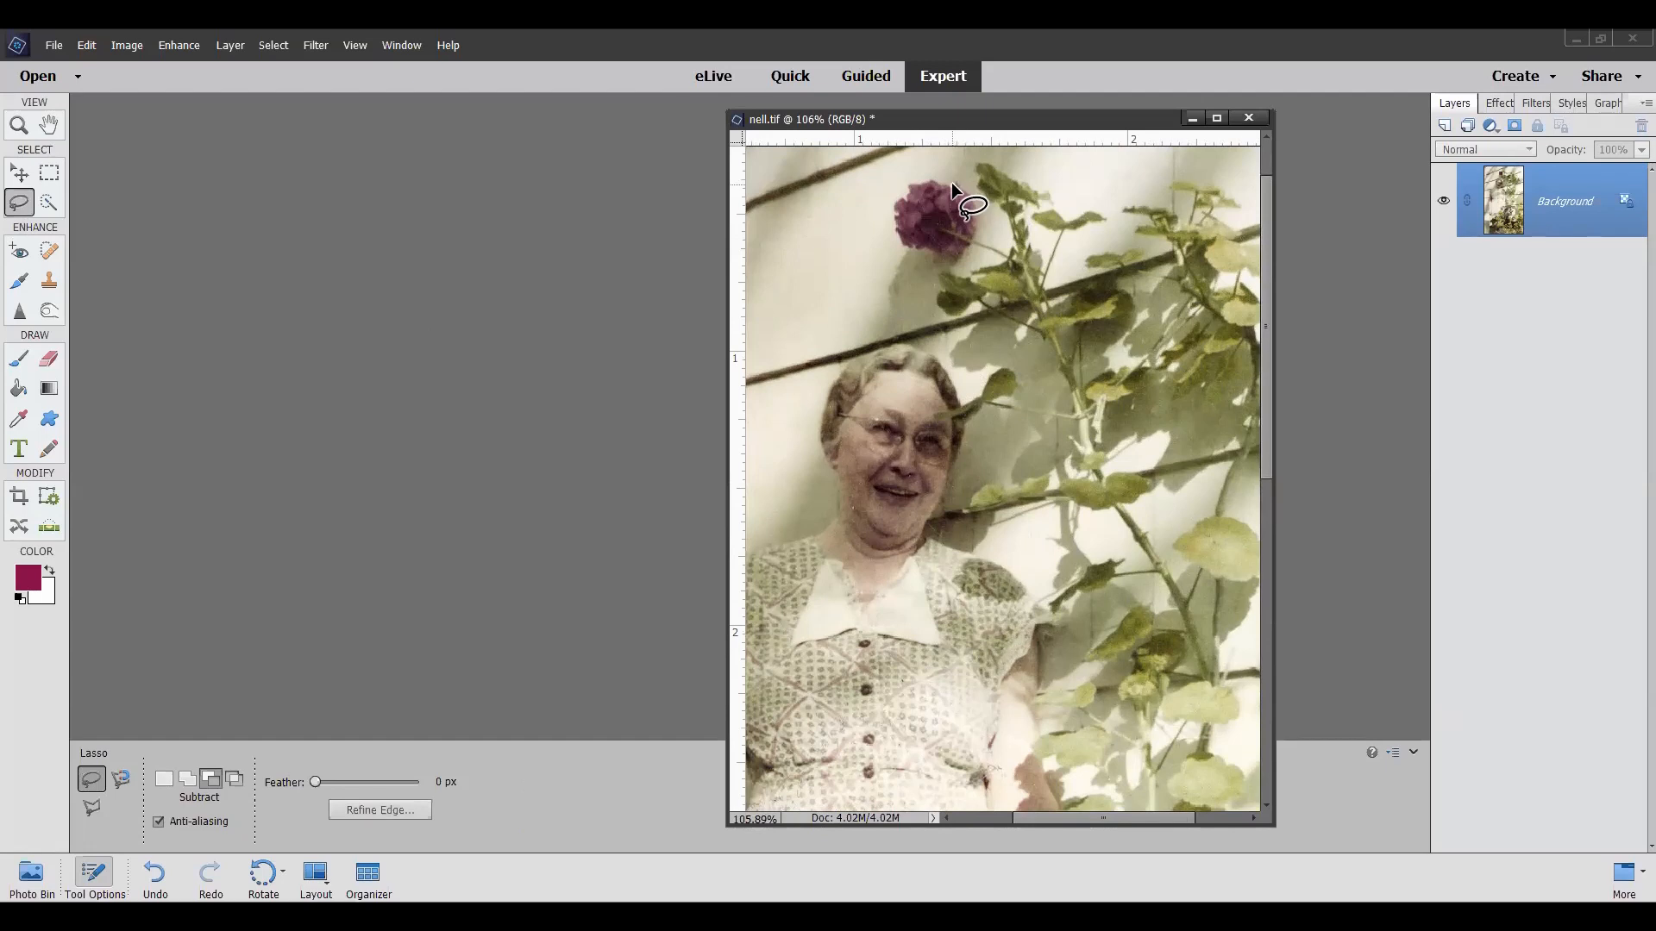
pyautogui.moveTo(938, 177)
pyautogui.mouseDown()
pyautogui.moveTo(893, 224)
pyautogui.moveTo(908, 251)
pyautogui.moveTo(961, 263)
pyautogui.moveTo(955, 173)
pyautogui.mouseUp()
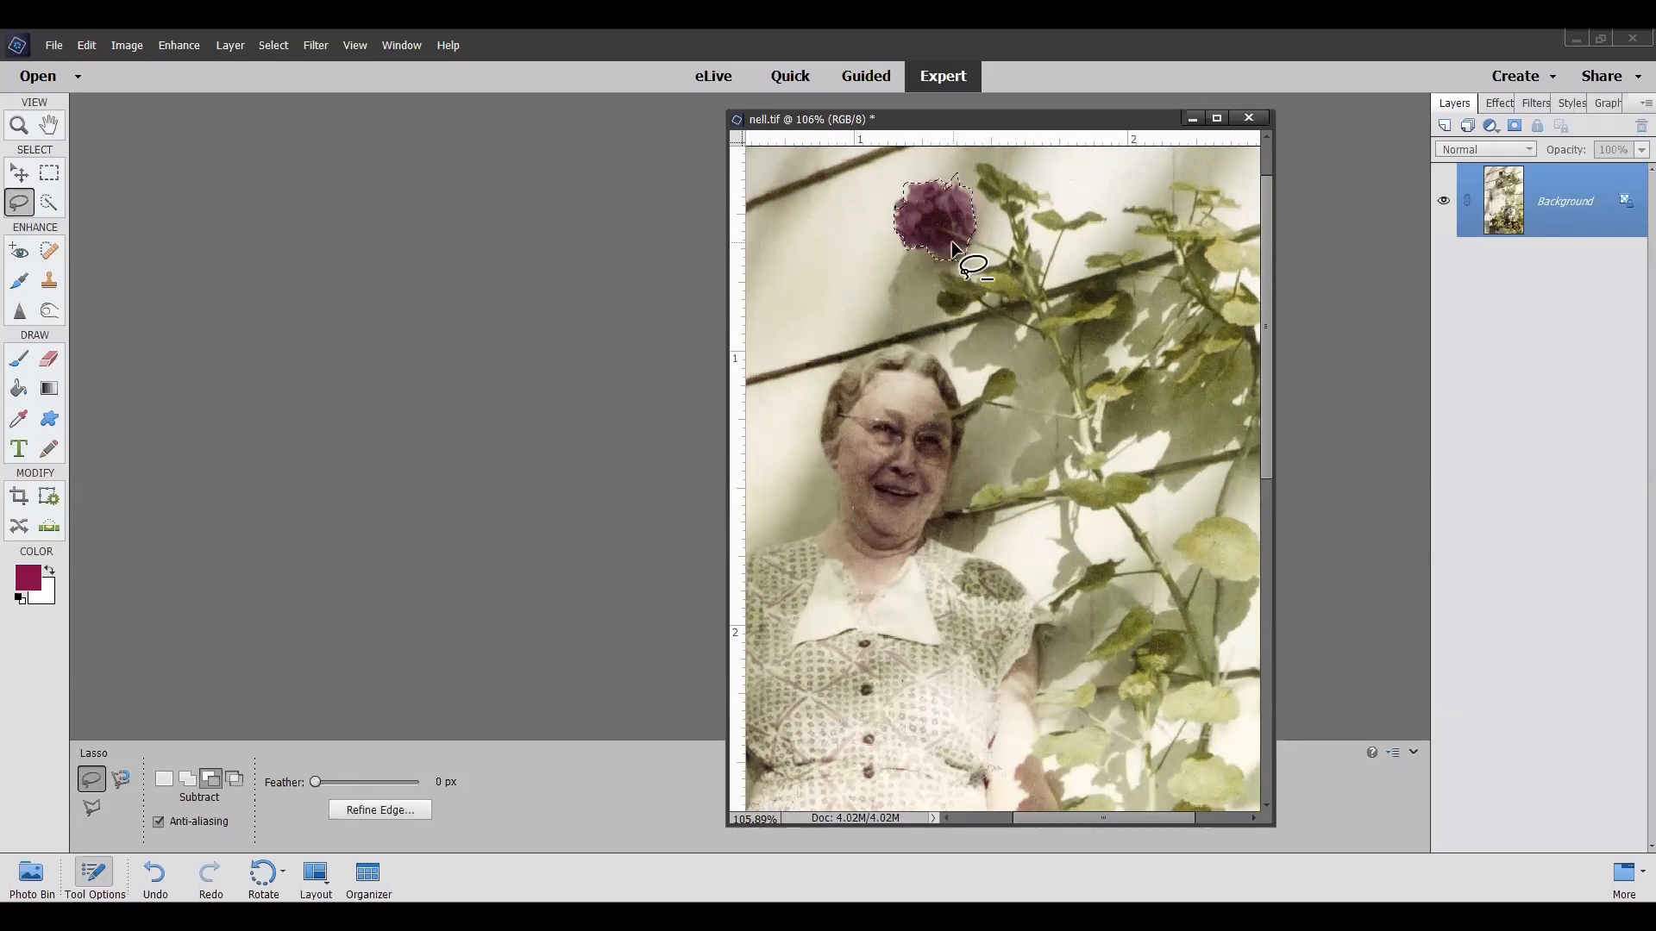
# Step: Apply a Hue/Saturation adjustment to the selected flower with Master hue +36 and saturation +65
pyautogui.click(181, 49)
pyautogui.moveTo(248, 346)
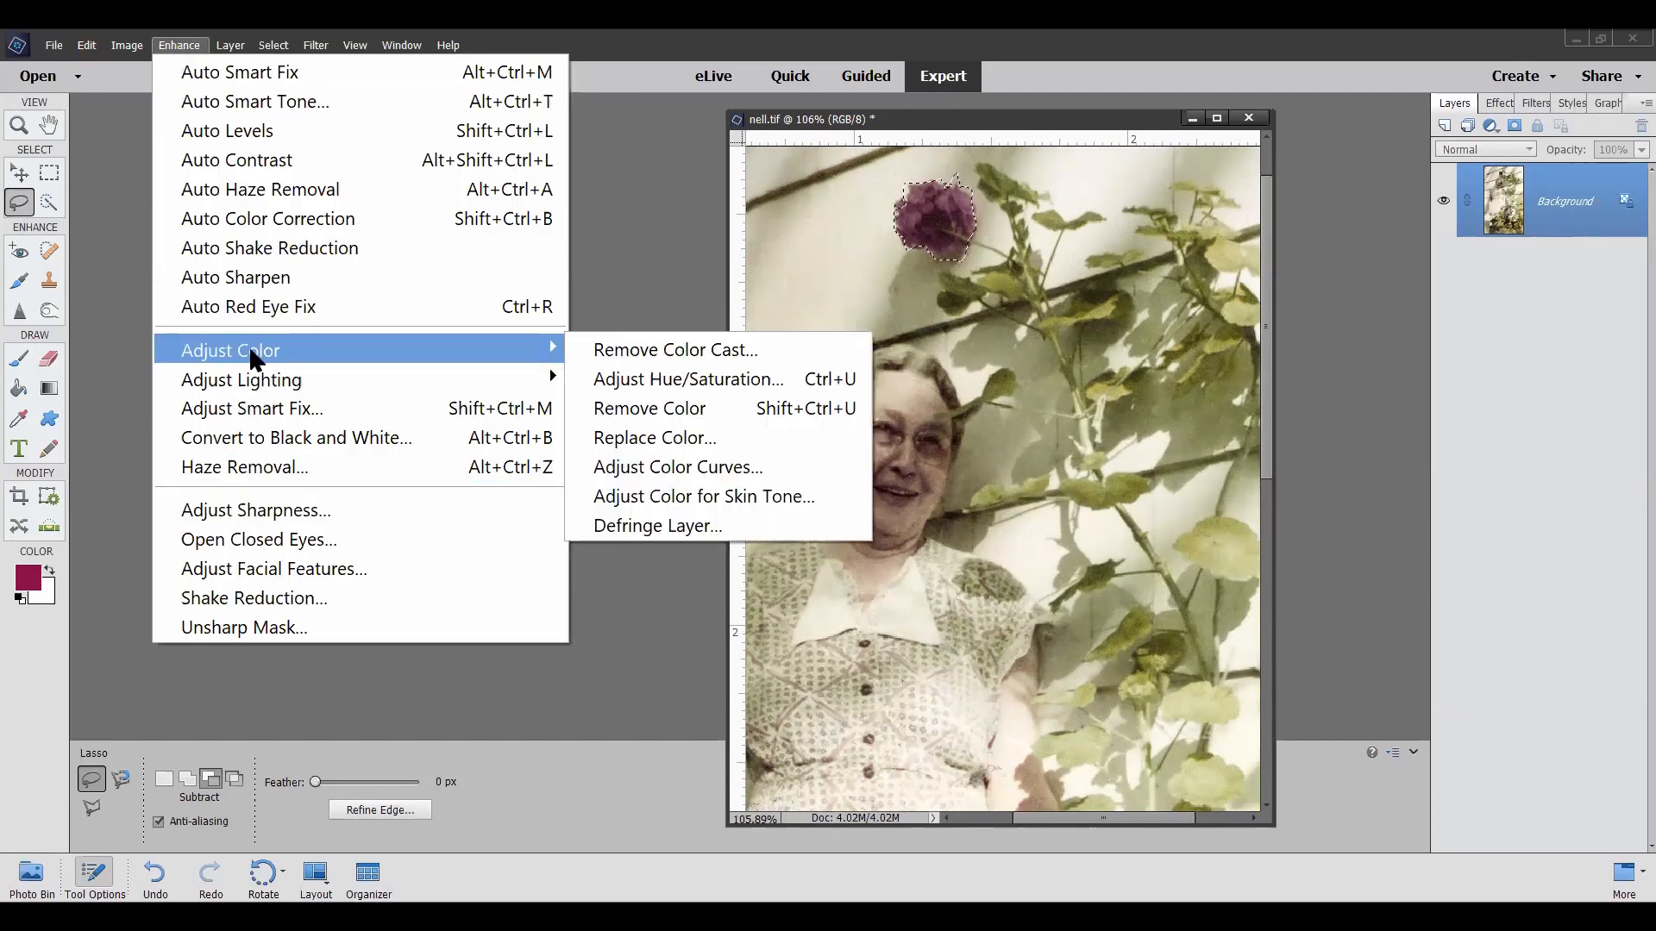
pyautogui.click(677, 383)
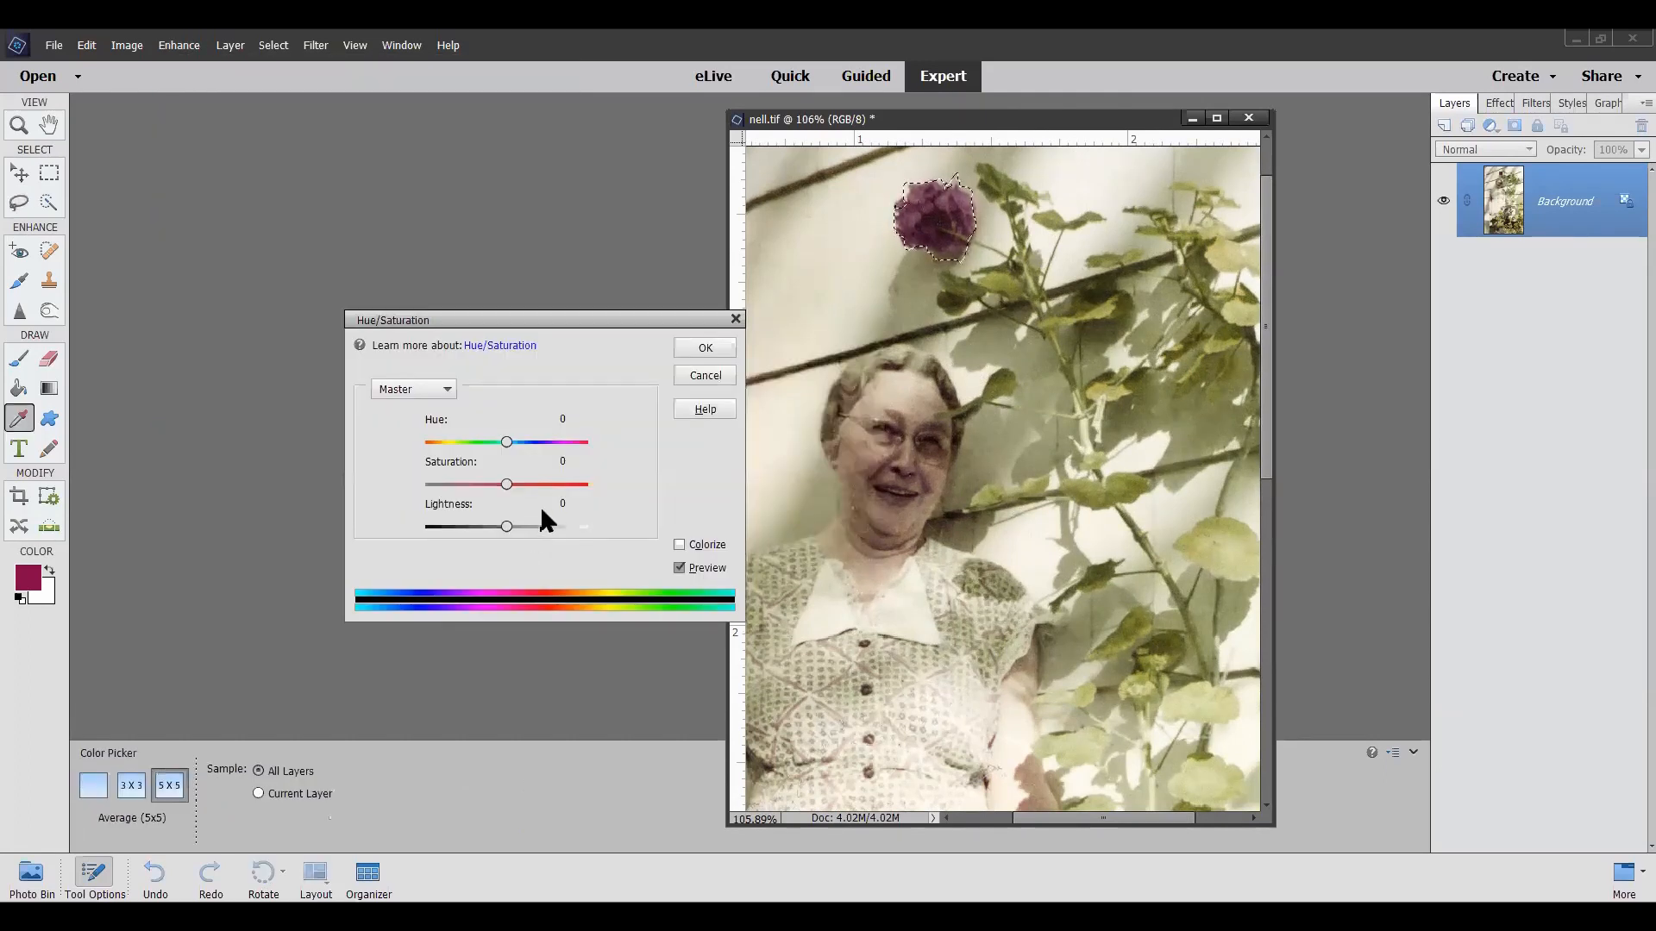
pyautogui.click(502, 436)
pyautogui.moveTo(502, 438); pyautogui.dragTo(517, 483)
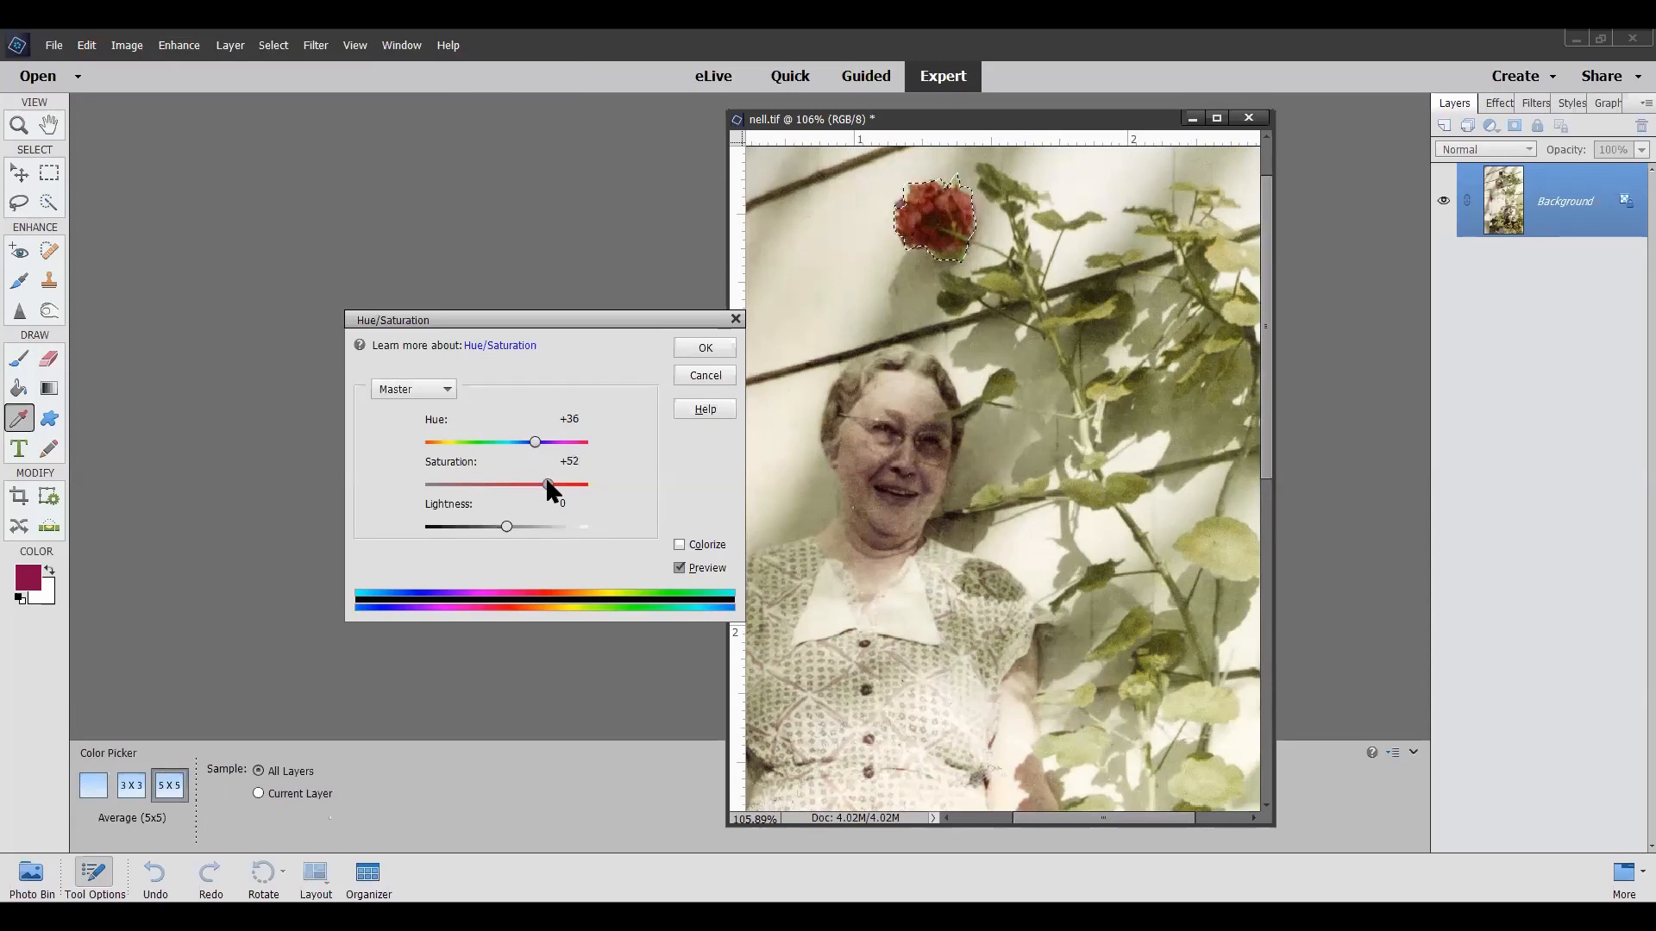
pyautogui.moveTo(548, 483); pyautogui.dragTo(558, 485)
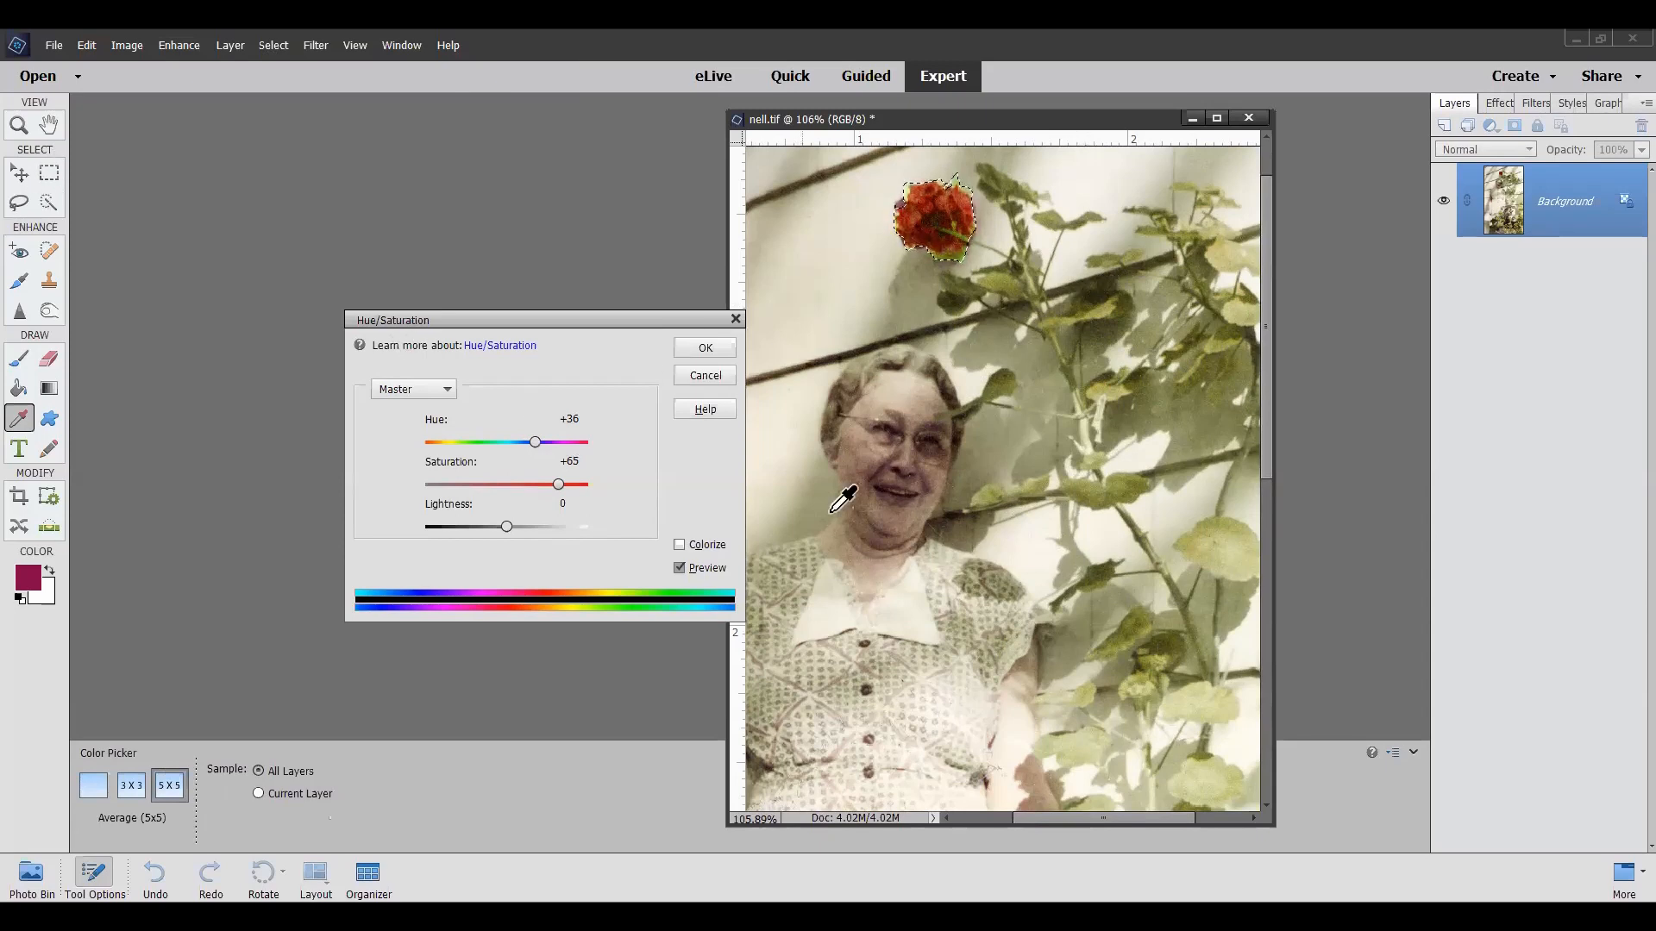
pyautogui.click(698, 354)
pyautogui.press('l')
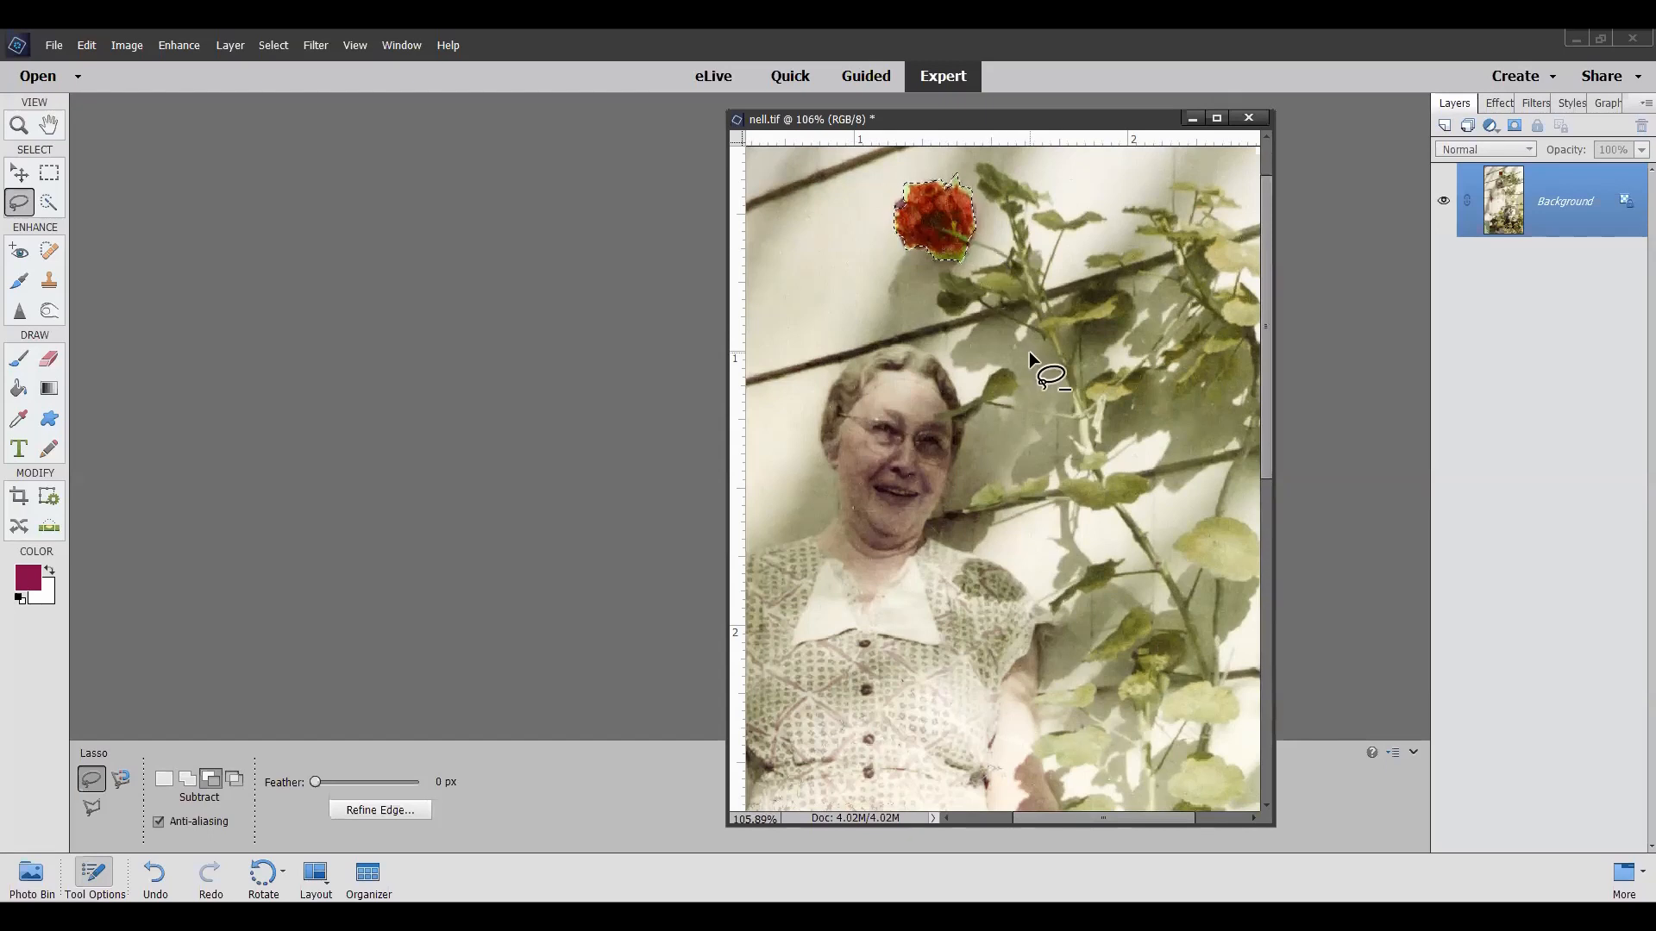
# Step: Invert the selection to cover everything in the photo except the red flower
pyautogui.scroll(-1, 1017, 397)
pyautogui.scroll(-4, 991, 414)
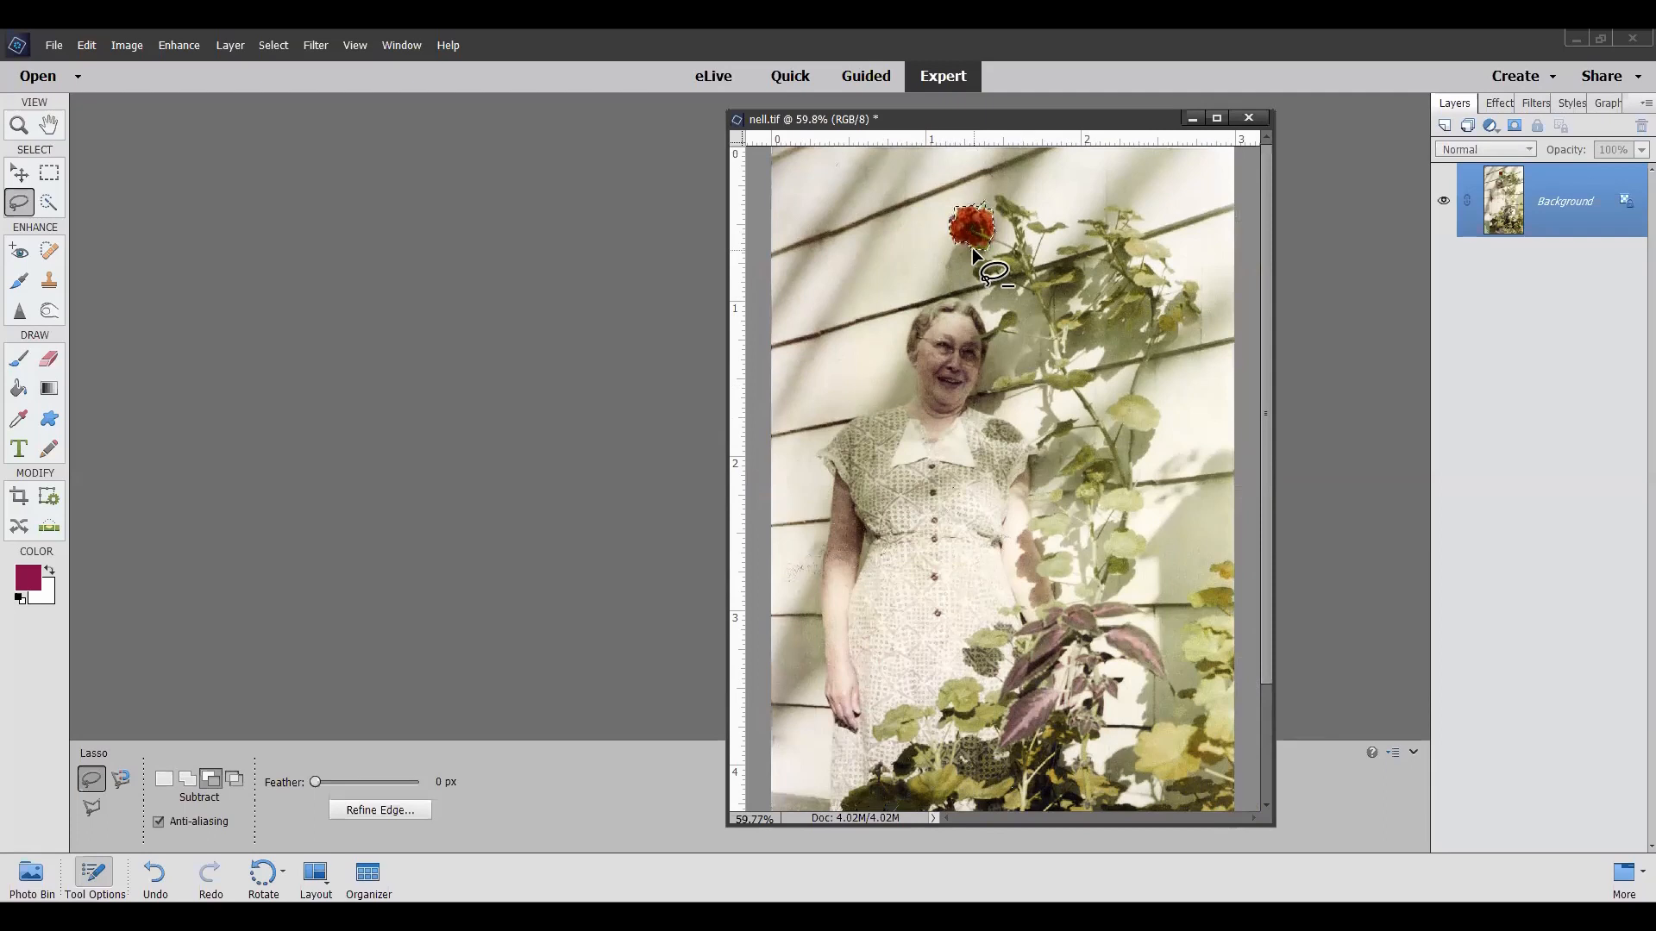
pyautogui.rightClick(973, 252)
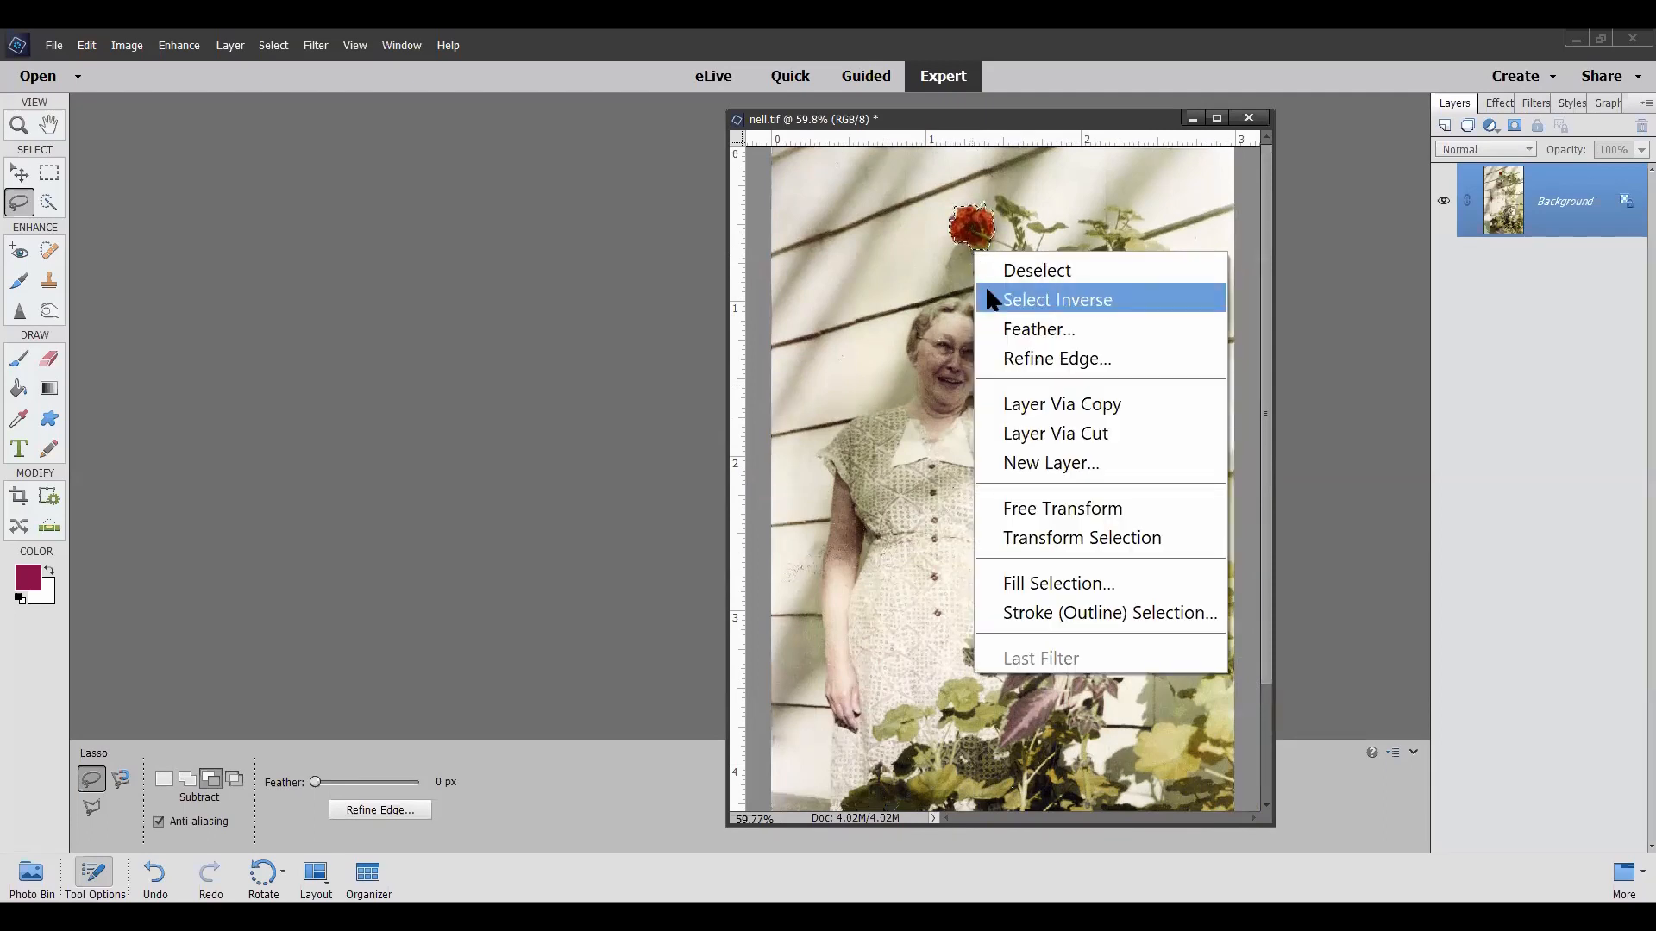
pyautogui.click(1039, 302)
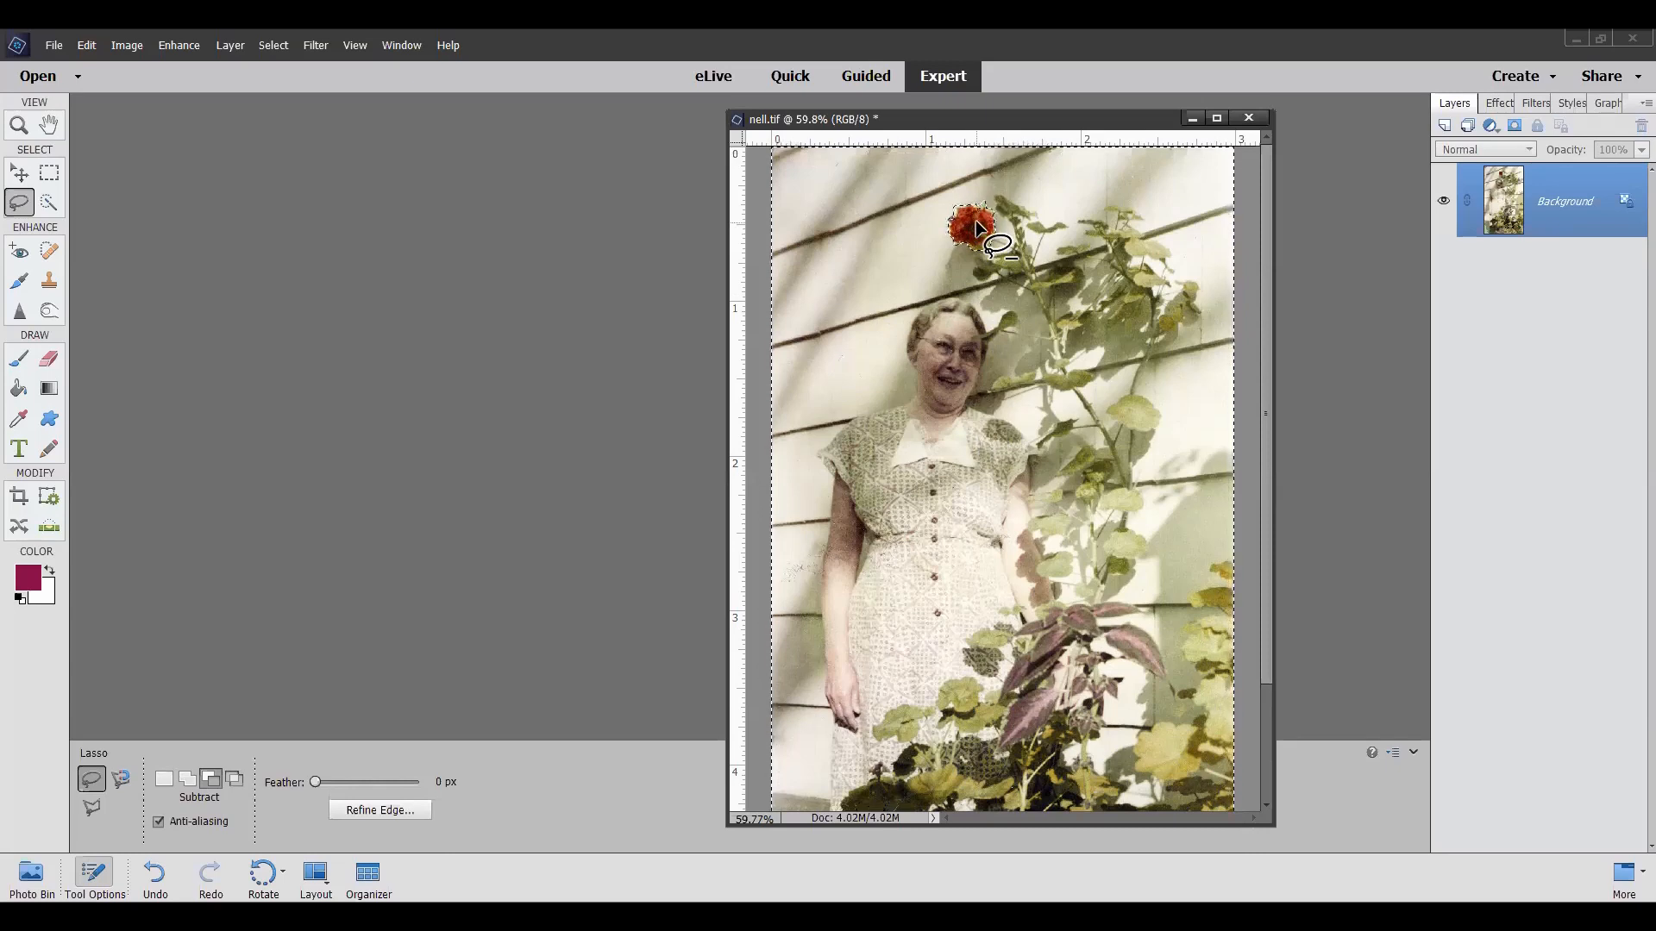
# Step: In a Hue/Saturation adjustment of the inverted selection, set the Greens to hue -25, saturation +73 and lightness -45
pyautogui.click(181, 46)
pyautogui.moveTo(220, 392)
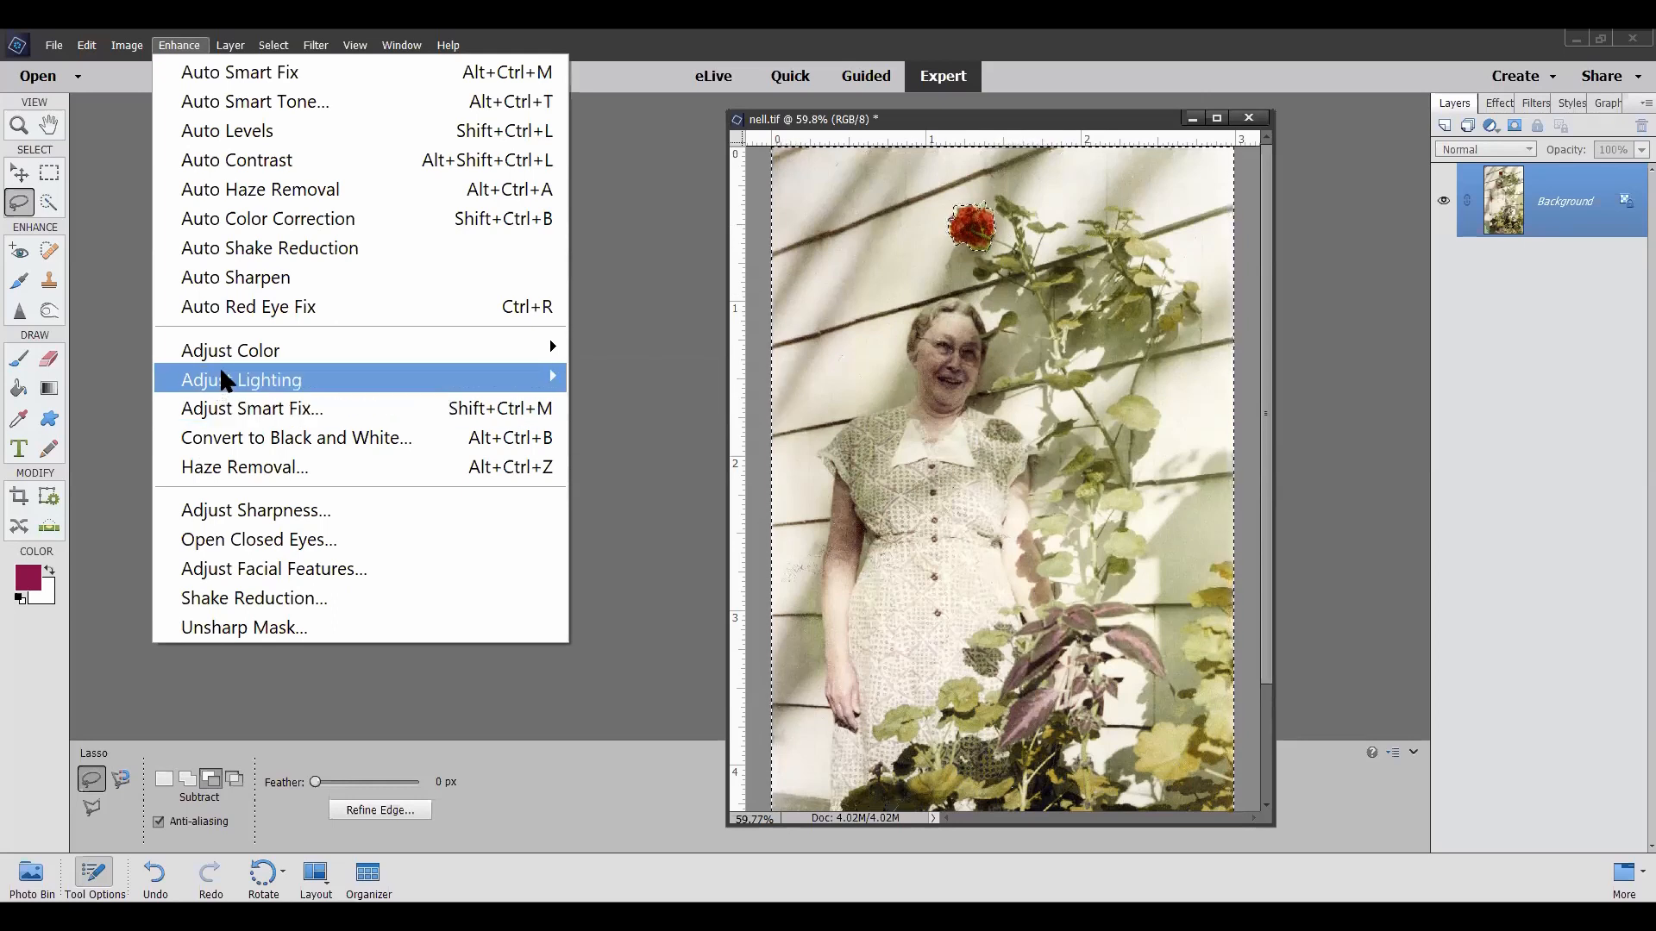
pyautogui.moveTo(194, 348)
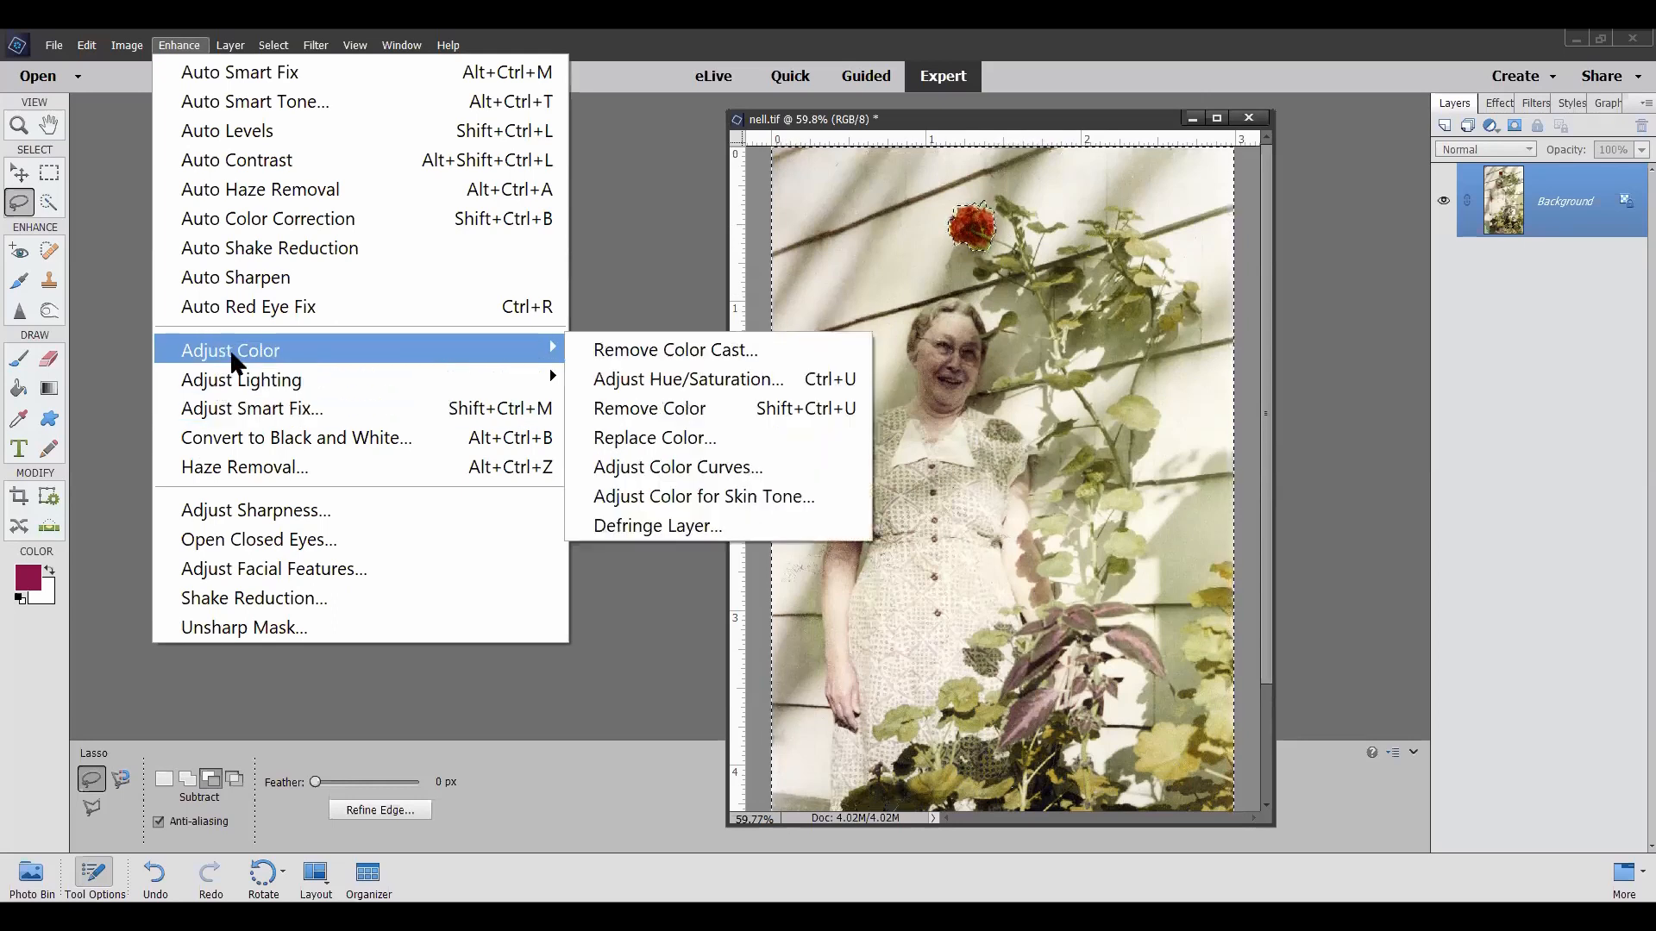
pyautogui.click(686, 381)
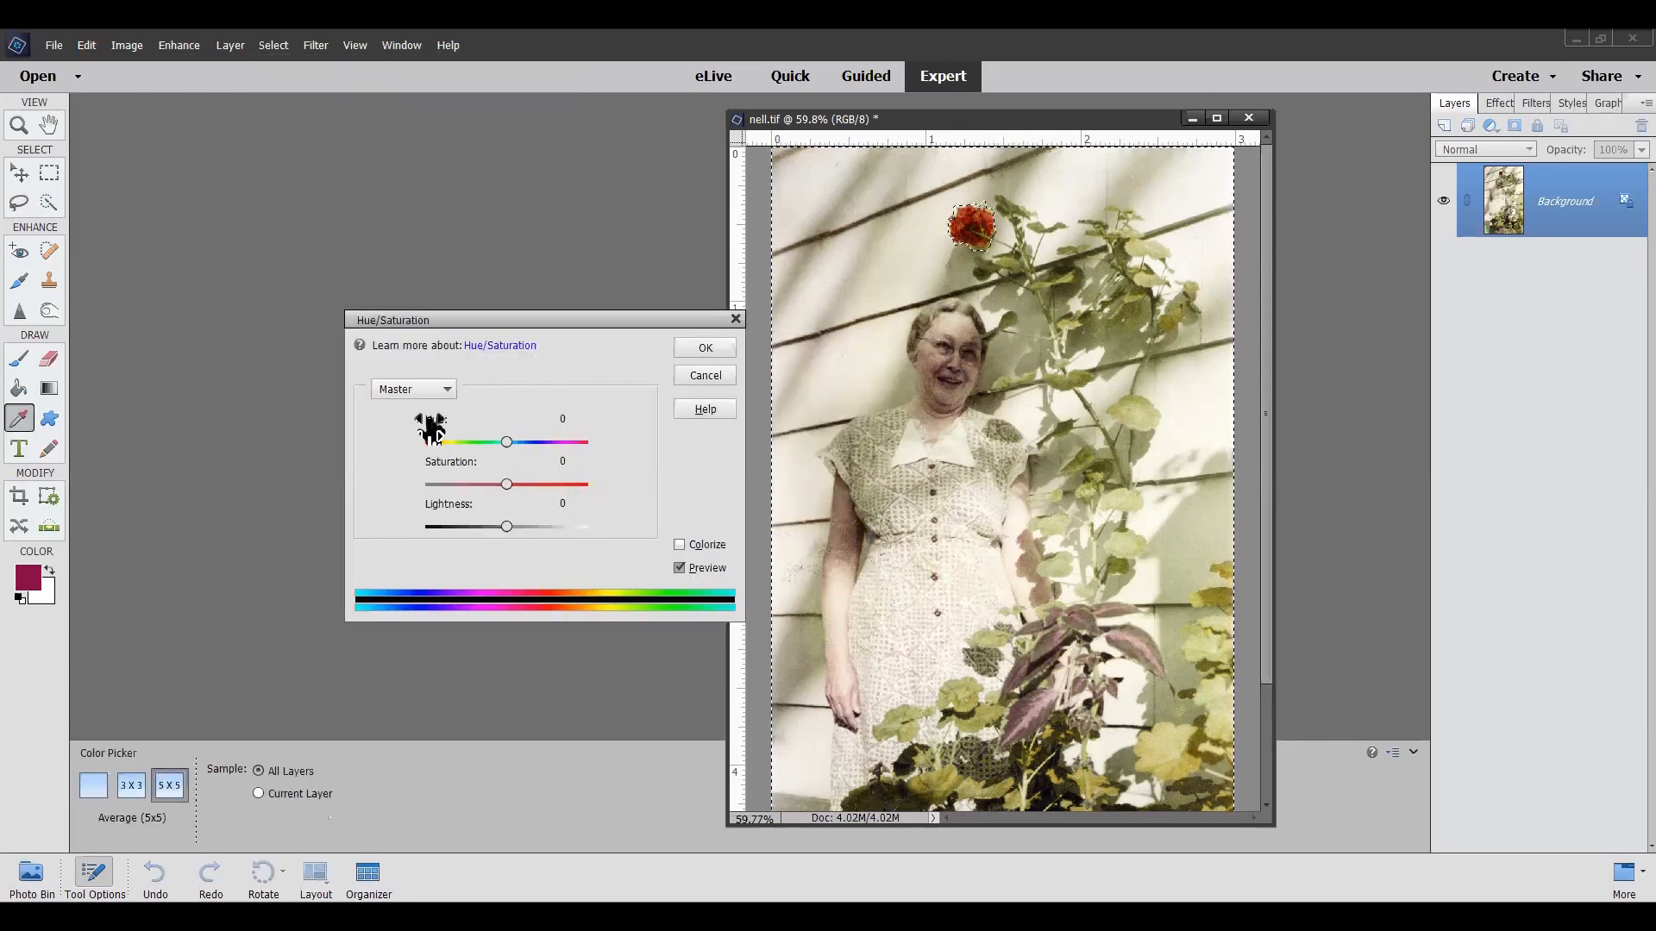
pyautogui.click(447, 388)
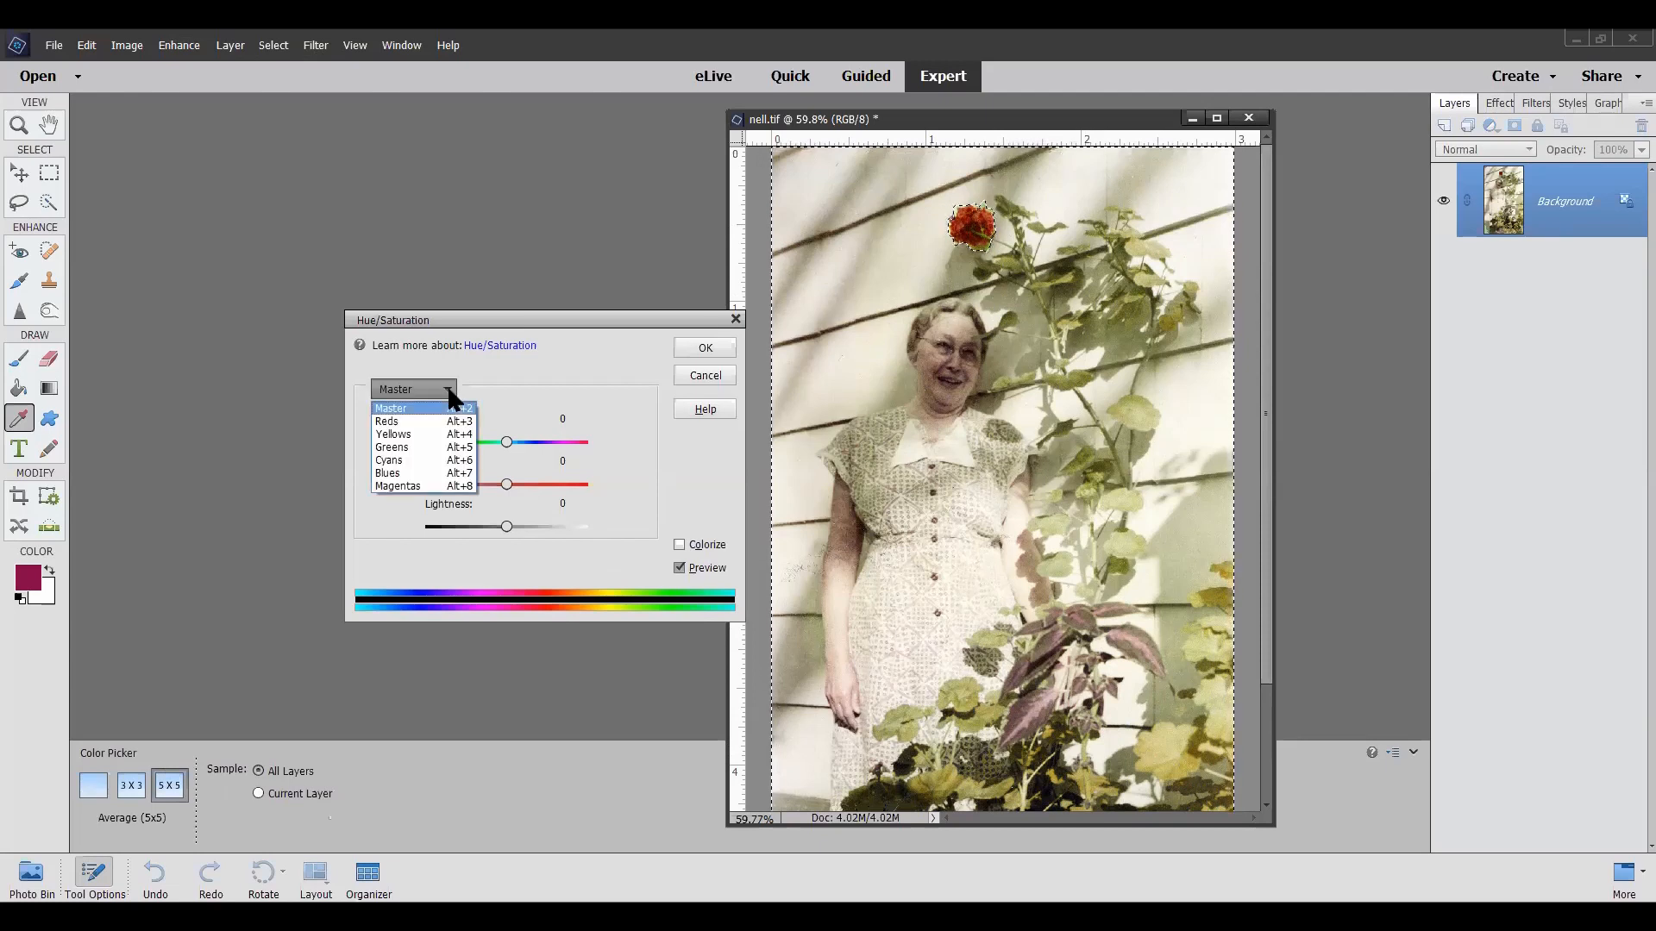
pyautogui.click(410, 446)
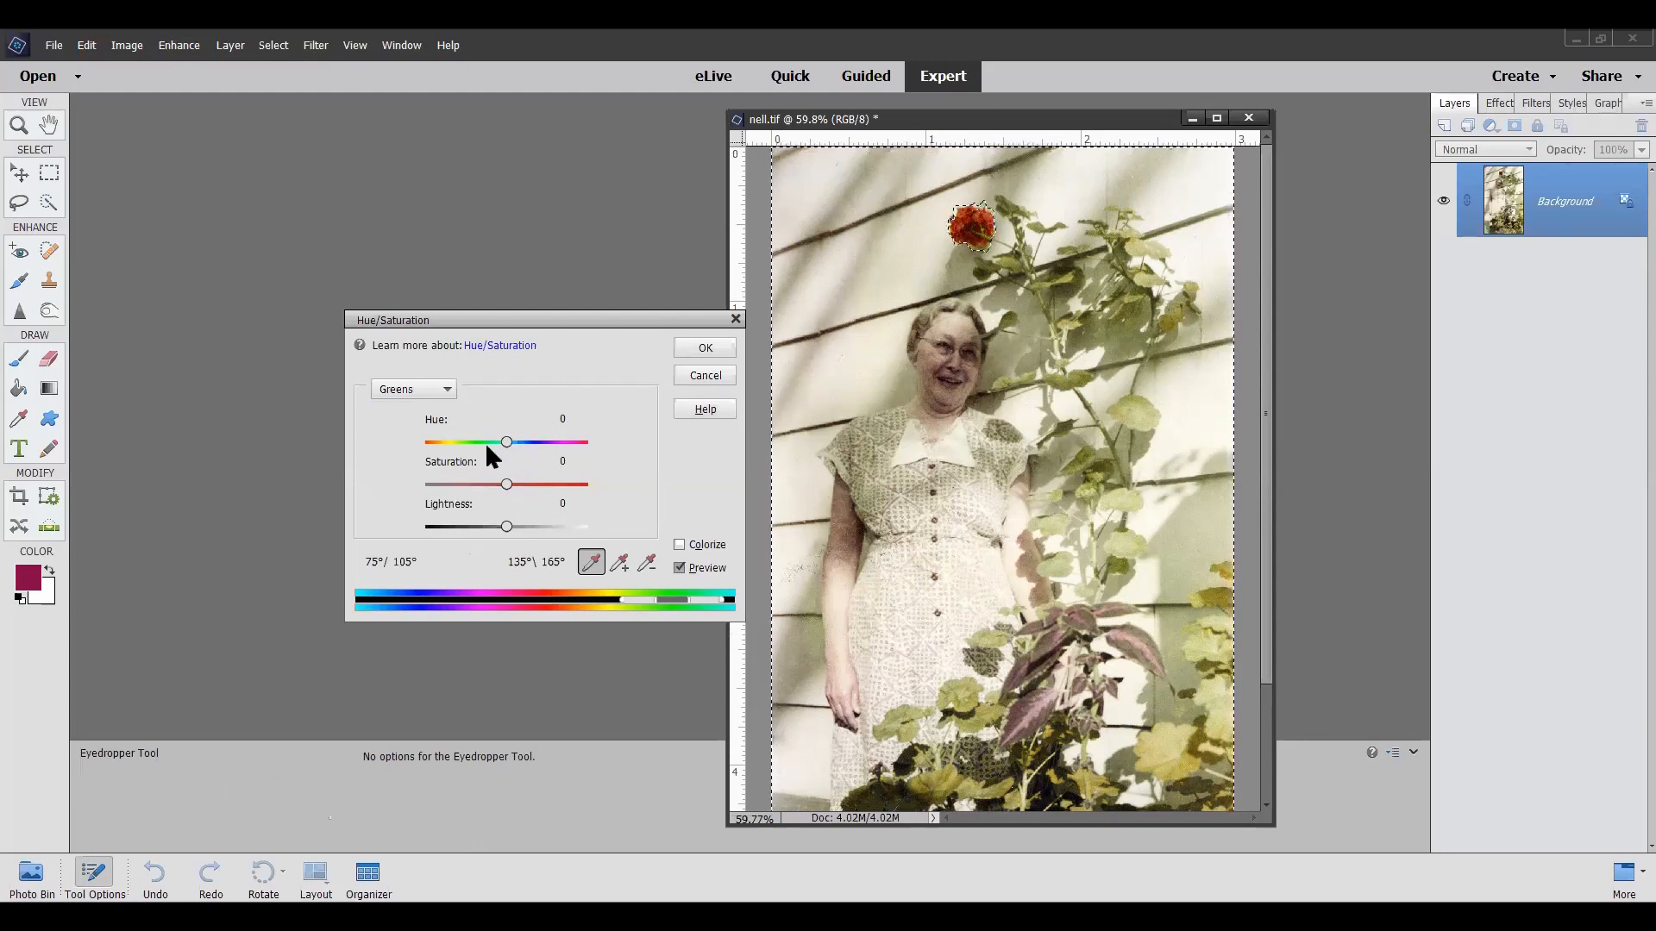
pyautogui.moveTo(502, 442); pyautogui.dragTo(562, 483)
pyautogui.moveTo(505, 526); pyautogui.dragTo(470, 527)
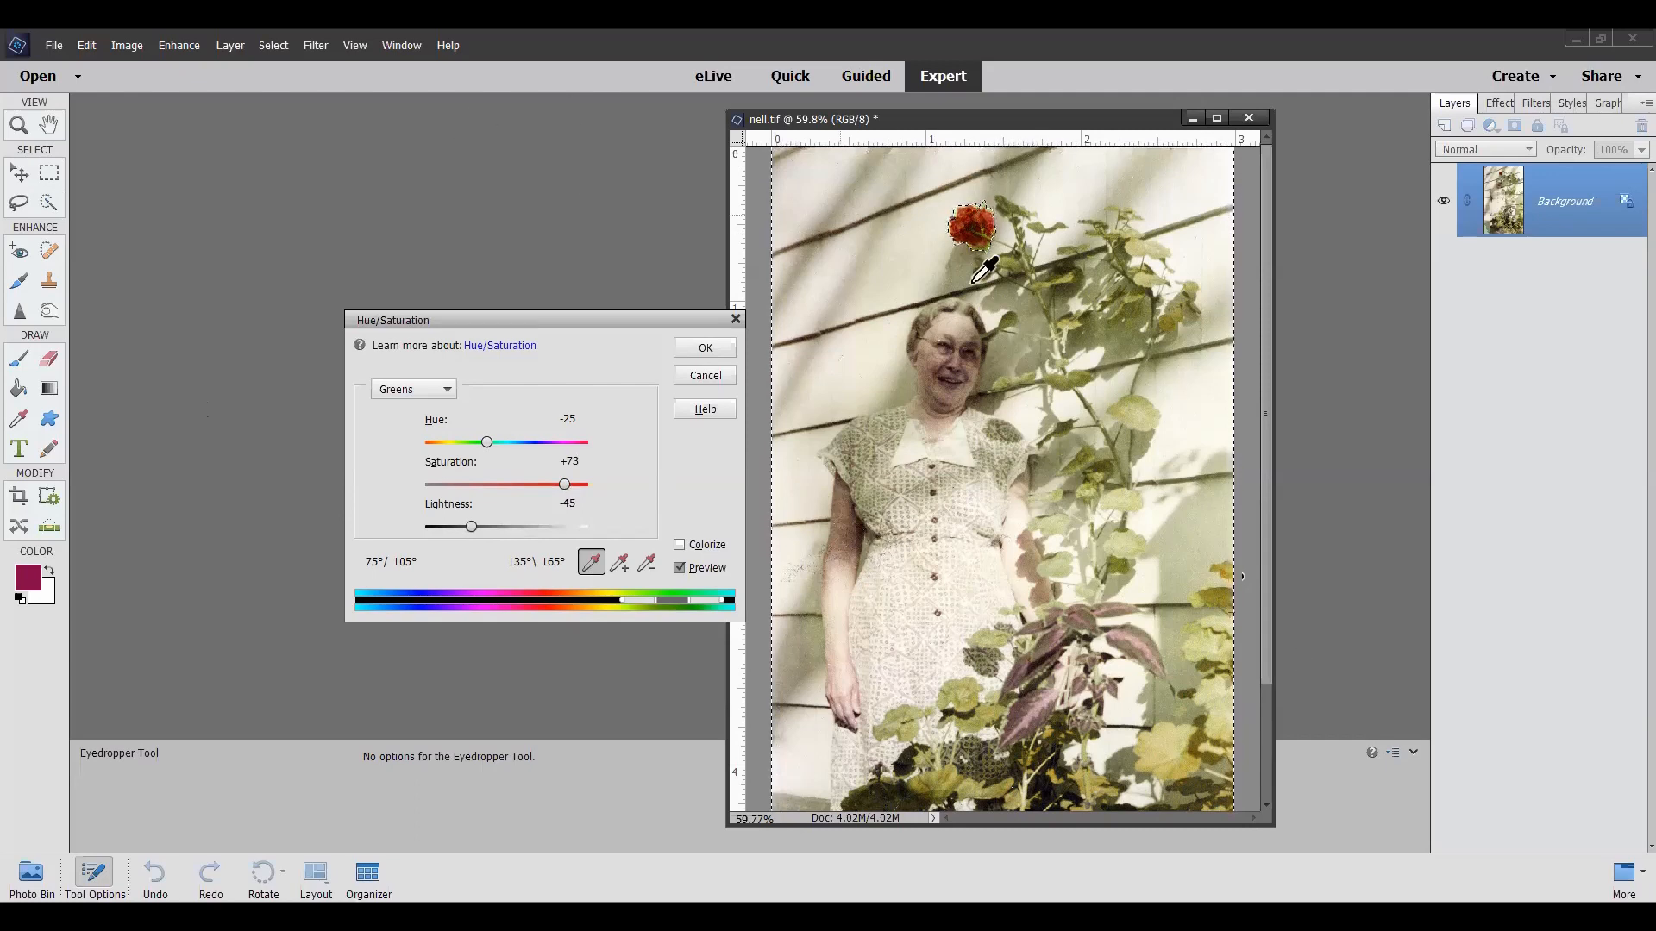
# Step: Set the Yellows to hue +13, saturation +68 and lightness -27, and apply the Hue/Saturation adjustment
pyautogui.scroll(-2, 1171, 530)
pyautogui.scroll(-1, 1186, 517)
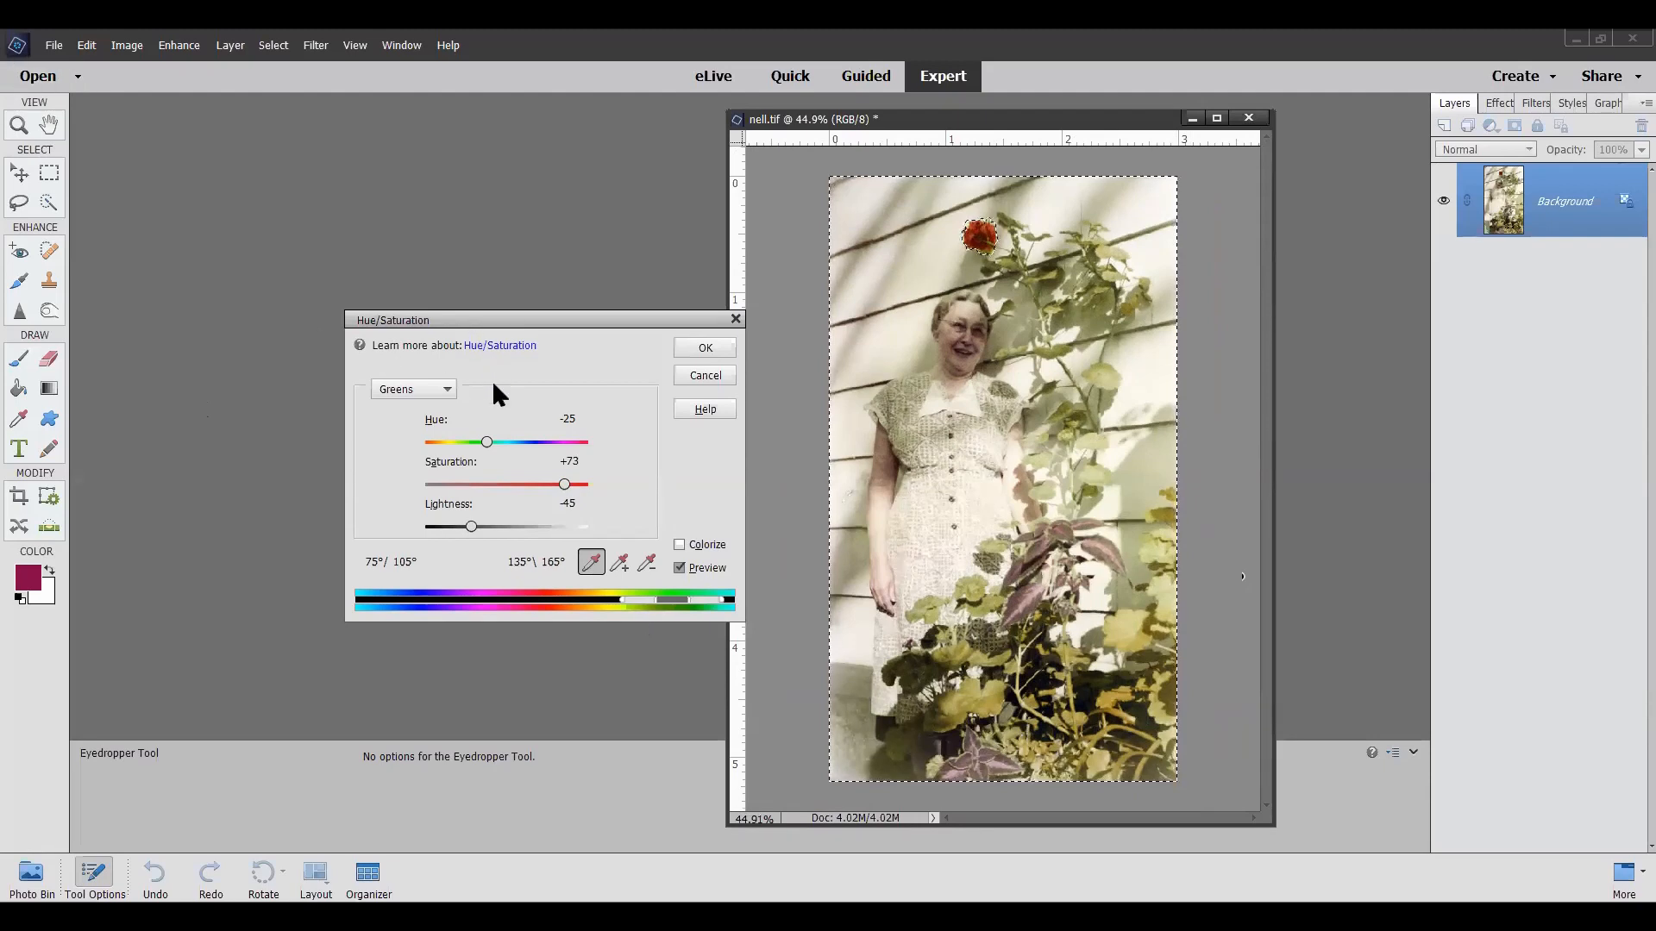
pyautogui.click(445, 388)
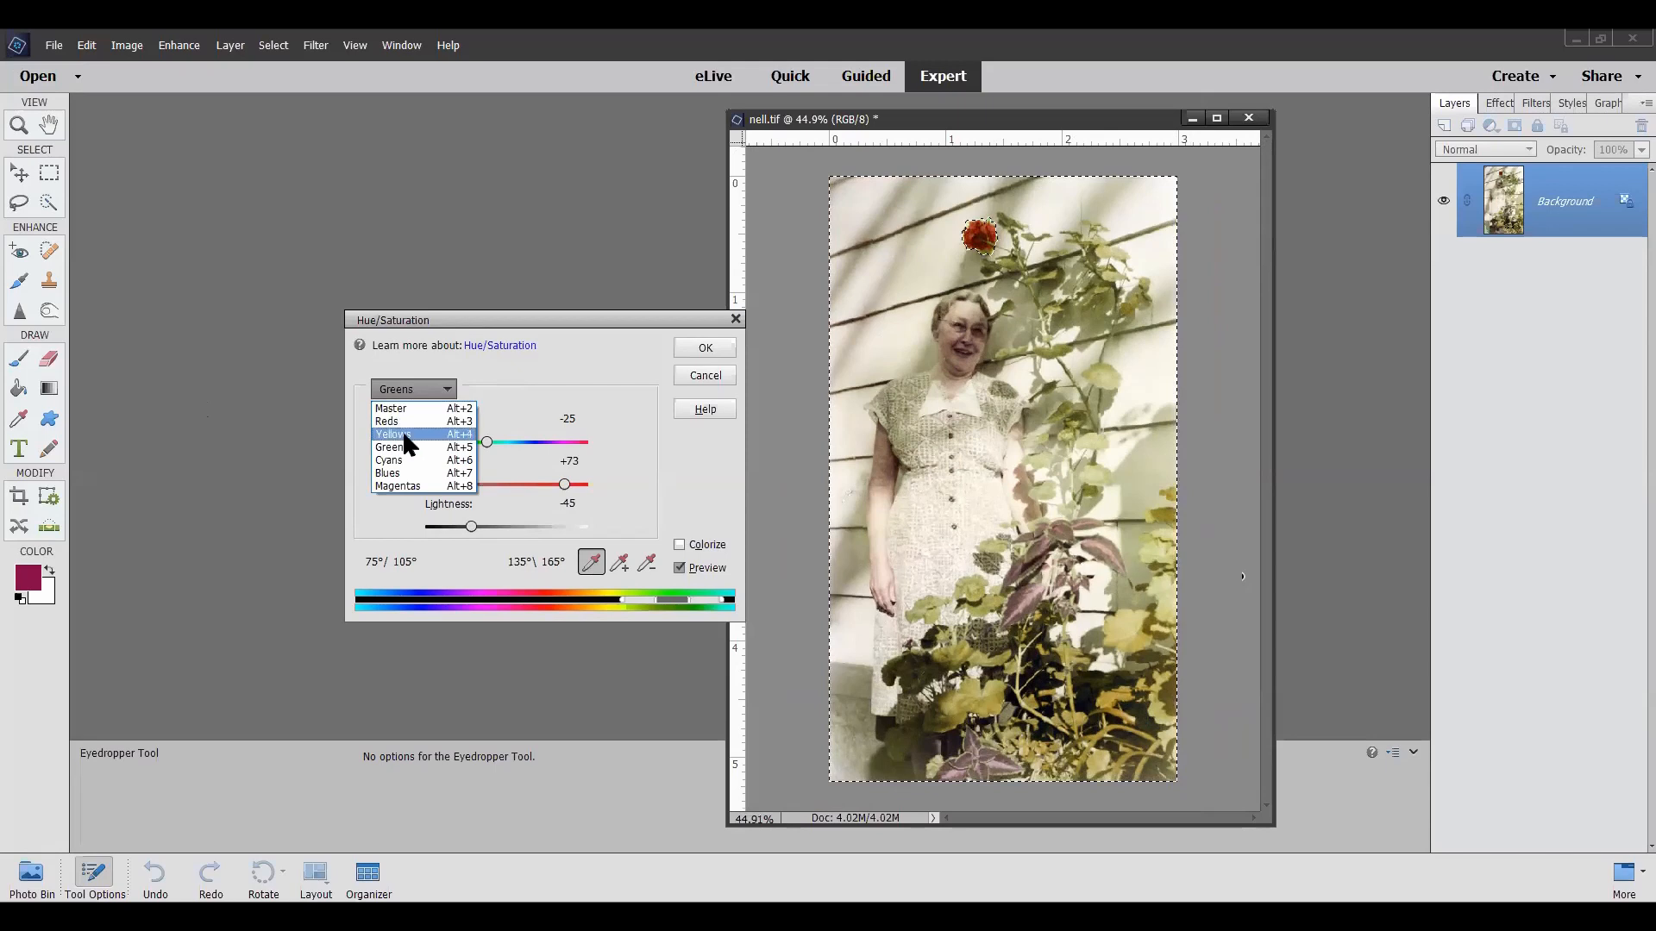
pyautogui.click(402, 431)
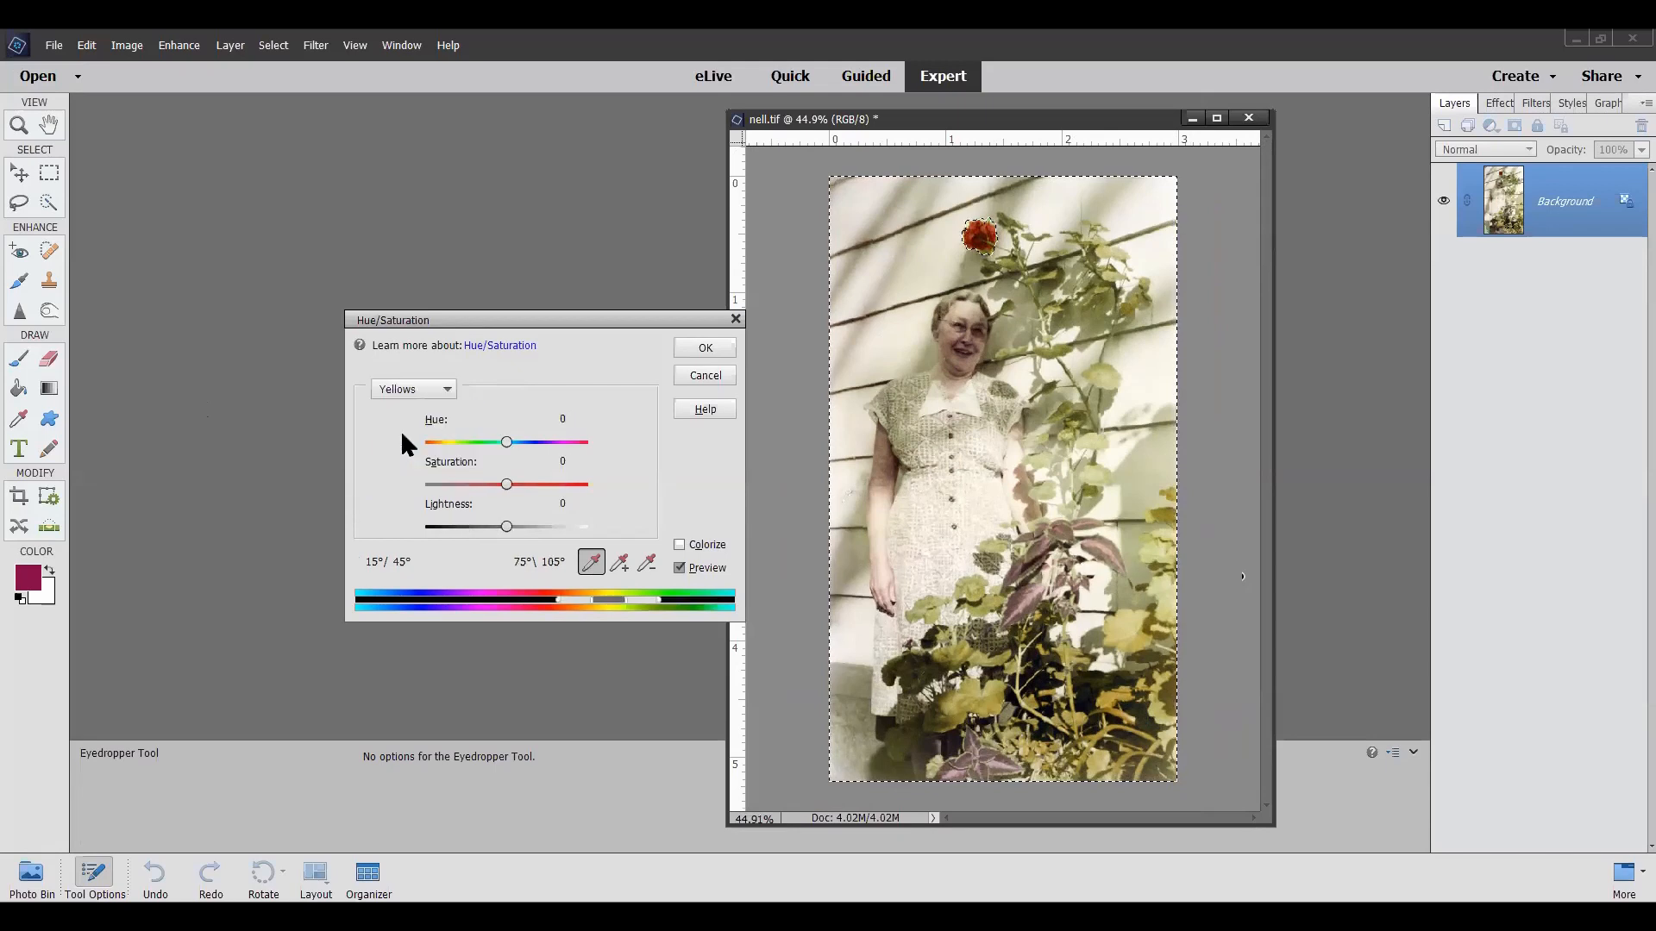
pyautogui.click(503, 437)
pyautogui.moveTo(504, 438)
pyautogui.mouseDown()
pyautogui.moveTo(481, 437)
pyautogui.moveTo(533, 422)
pyautogui.moveTo(498, 423)
pyautogui.moveTo(516, 440)
pyautogui.moveTo(485, 422)
pyautogui.moveTo(517, 432)
pyautogui.mouseUp()
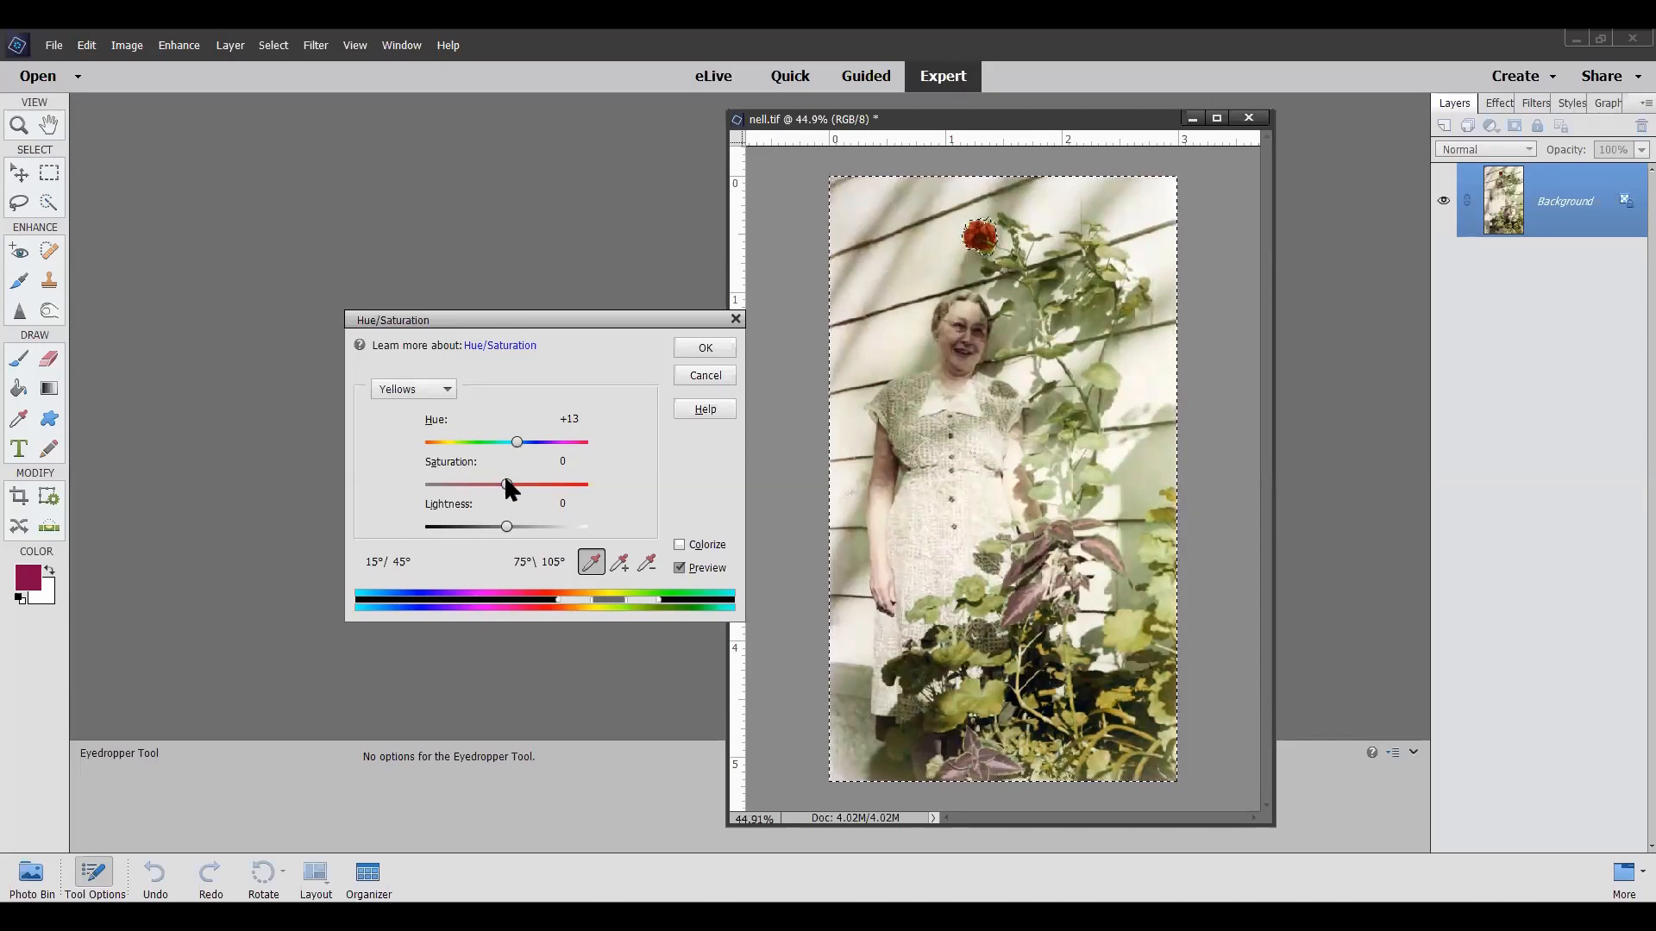
pyautogui.moveTo(507, 482); pyautogui.dragTo(562, 483)
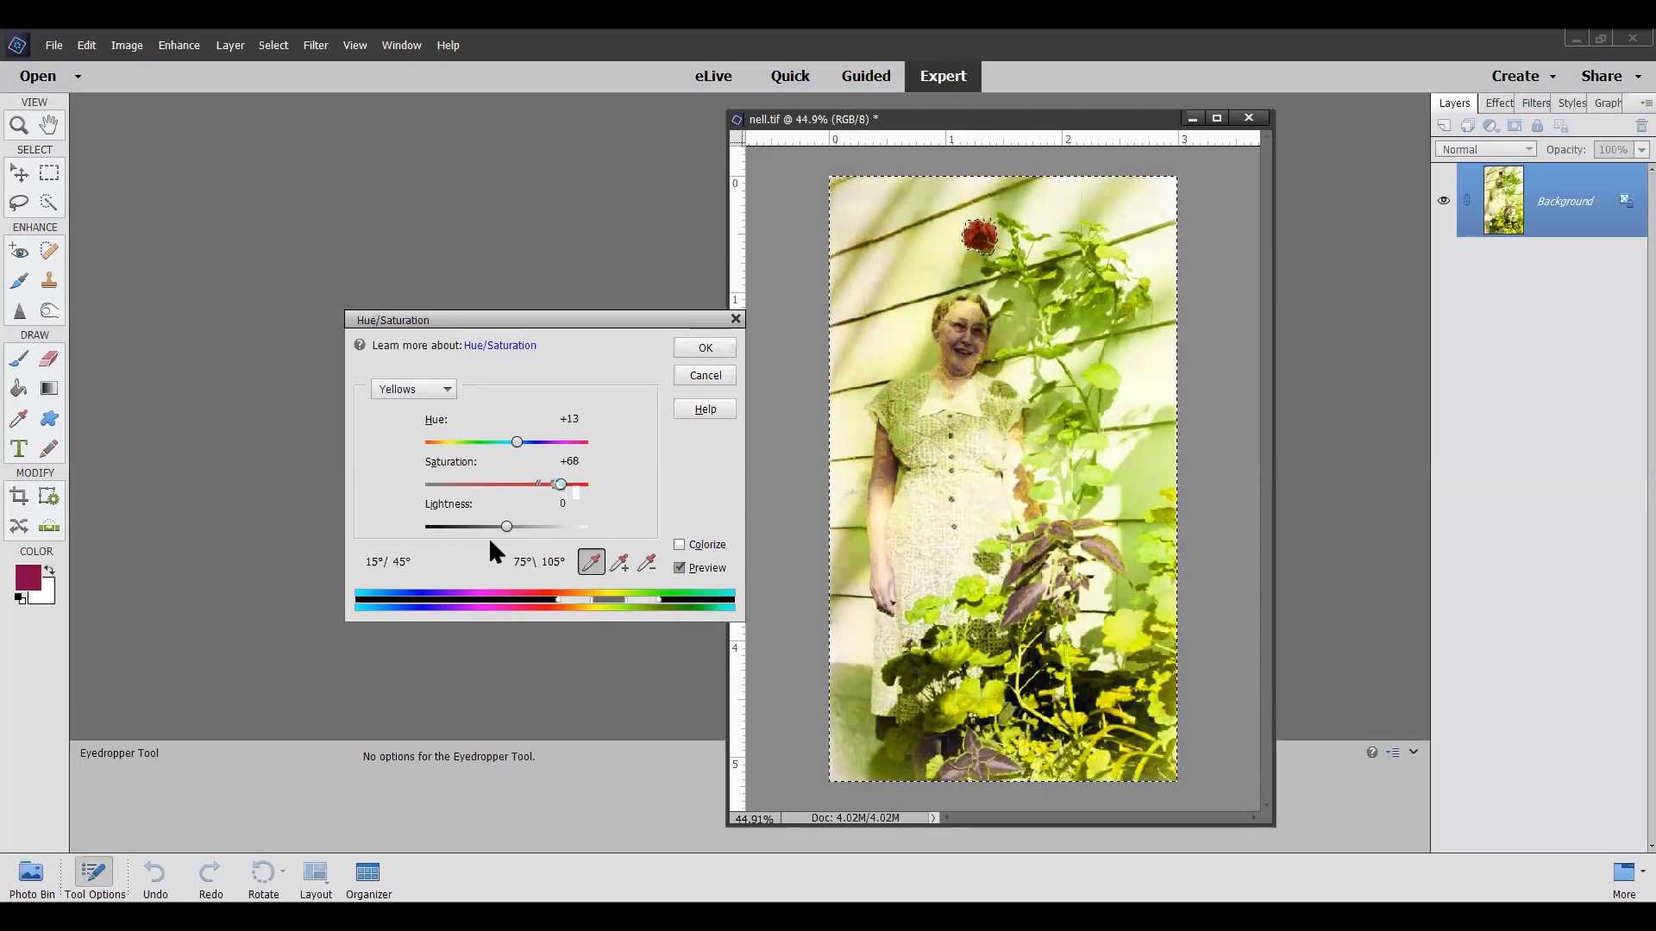
pyautogui.moveTo(506, 527); pyautogui.dragTo(486, 527)
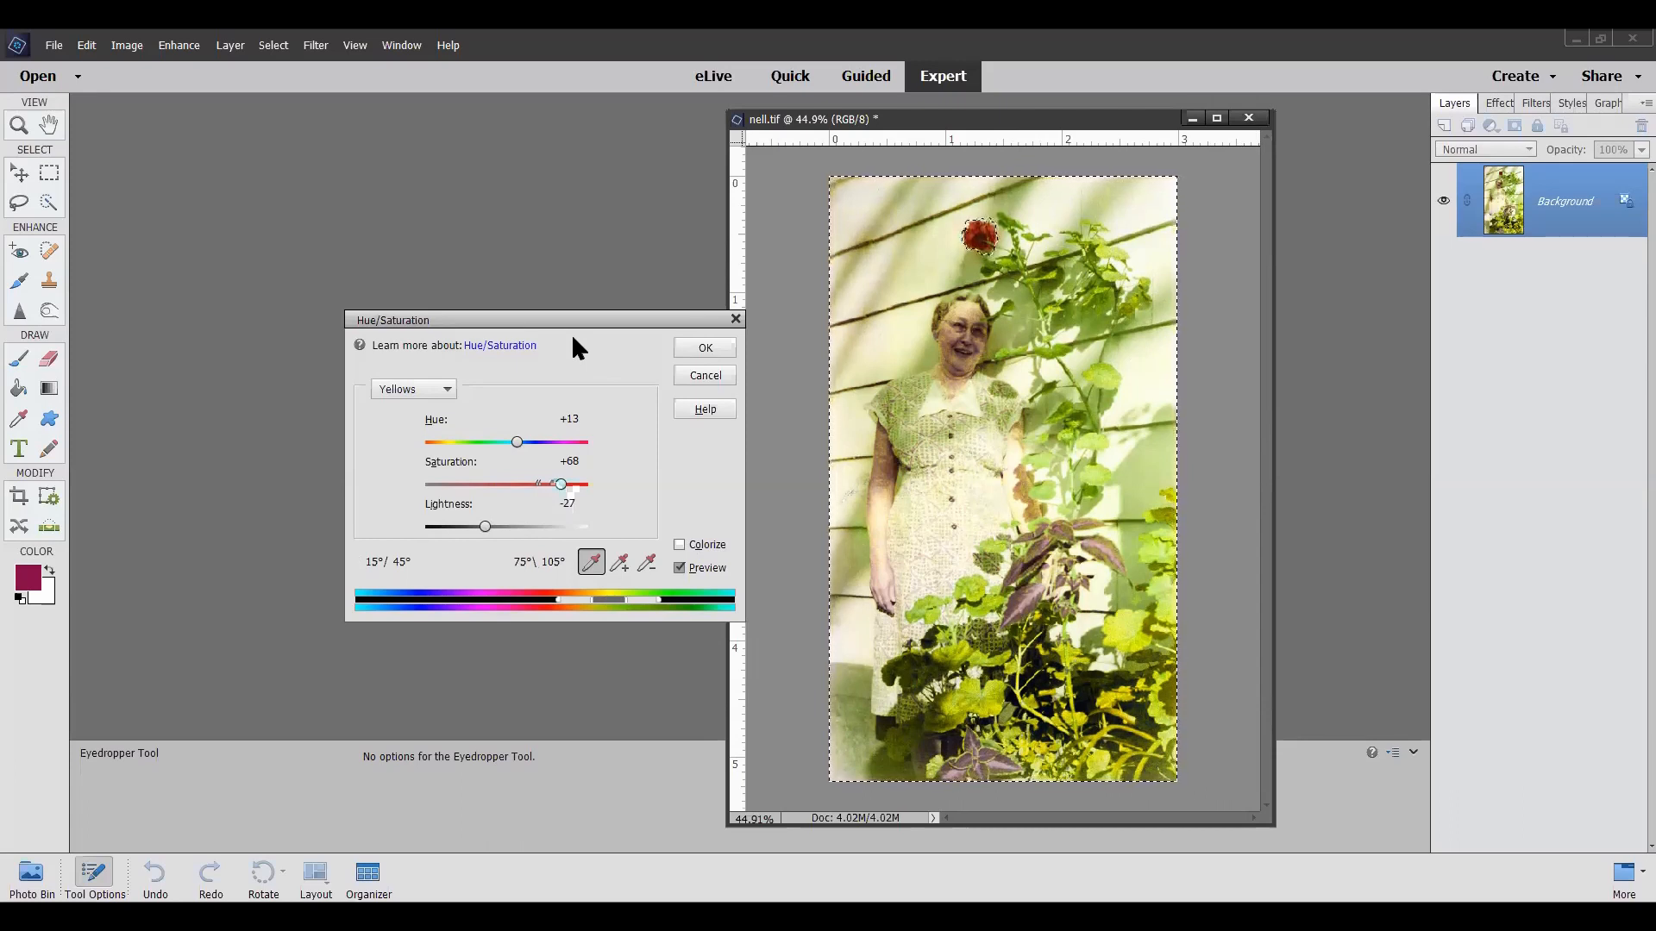
pyautogui.click(705, 349)
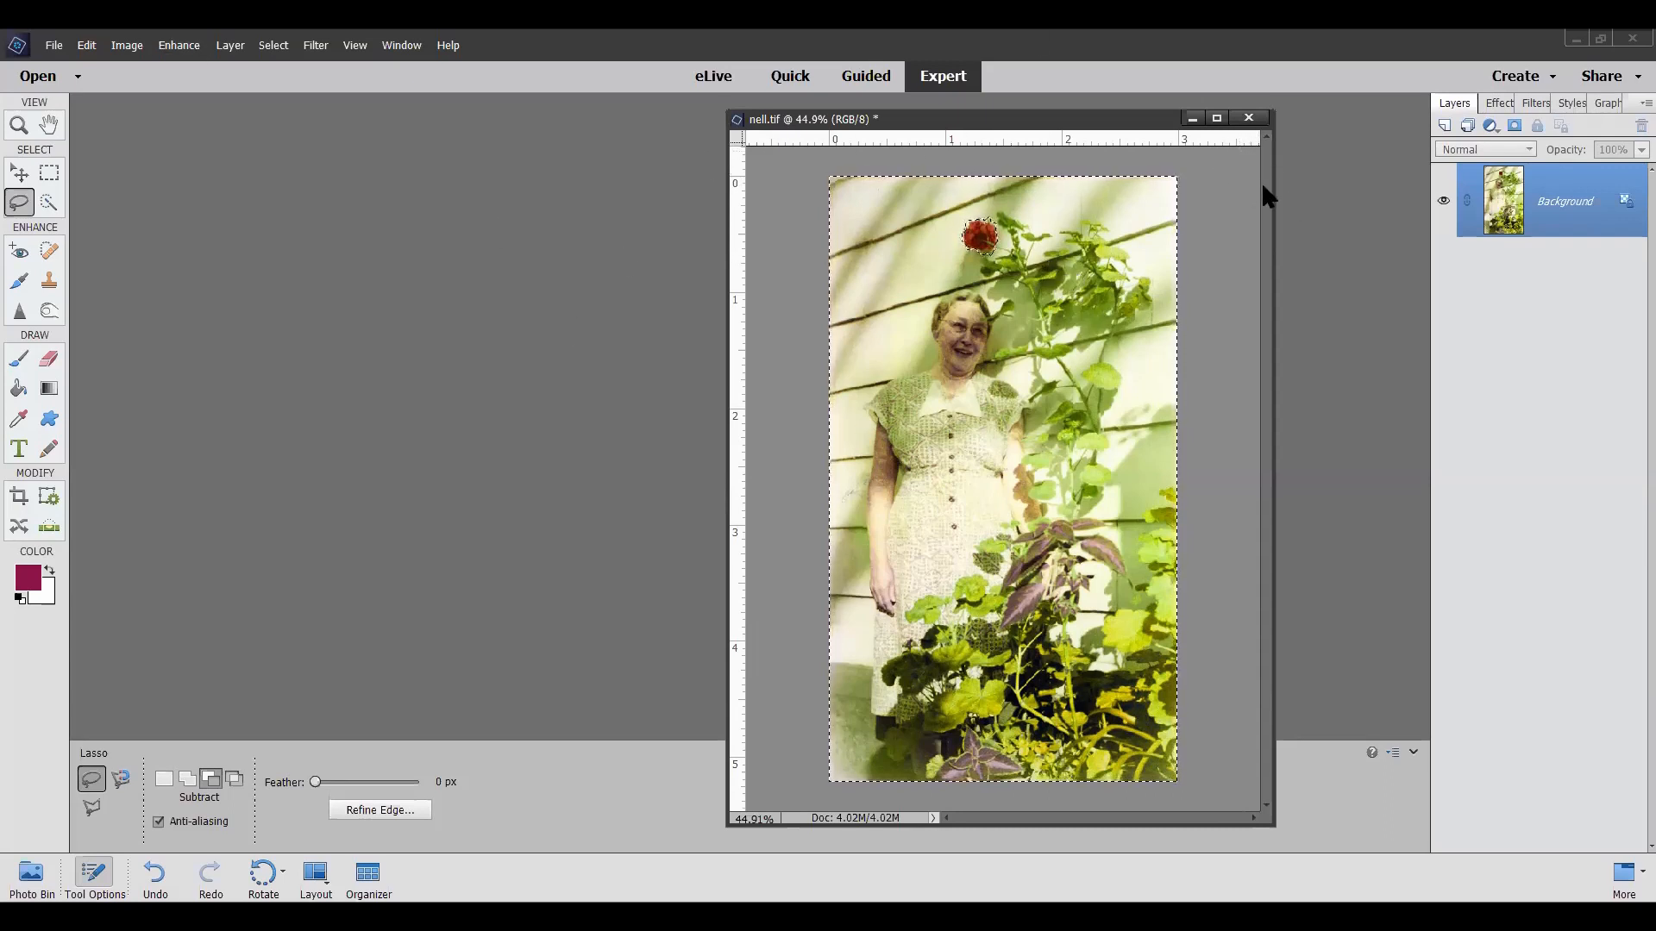
# Step: Close nell.tif without saving and open the diary scan CW_BestDiary1_040 from the zoomphoto folder
pyautogui.click(1252, 125)
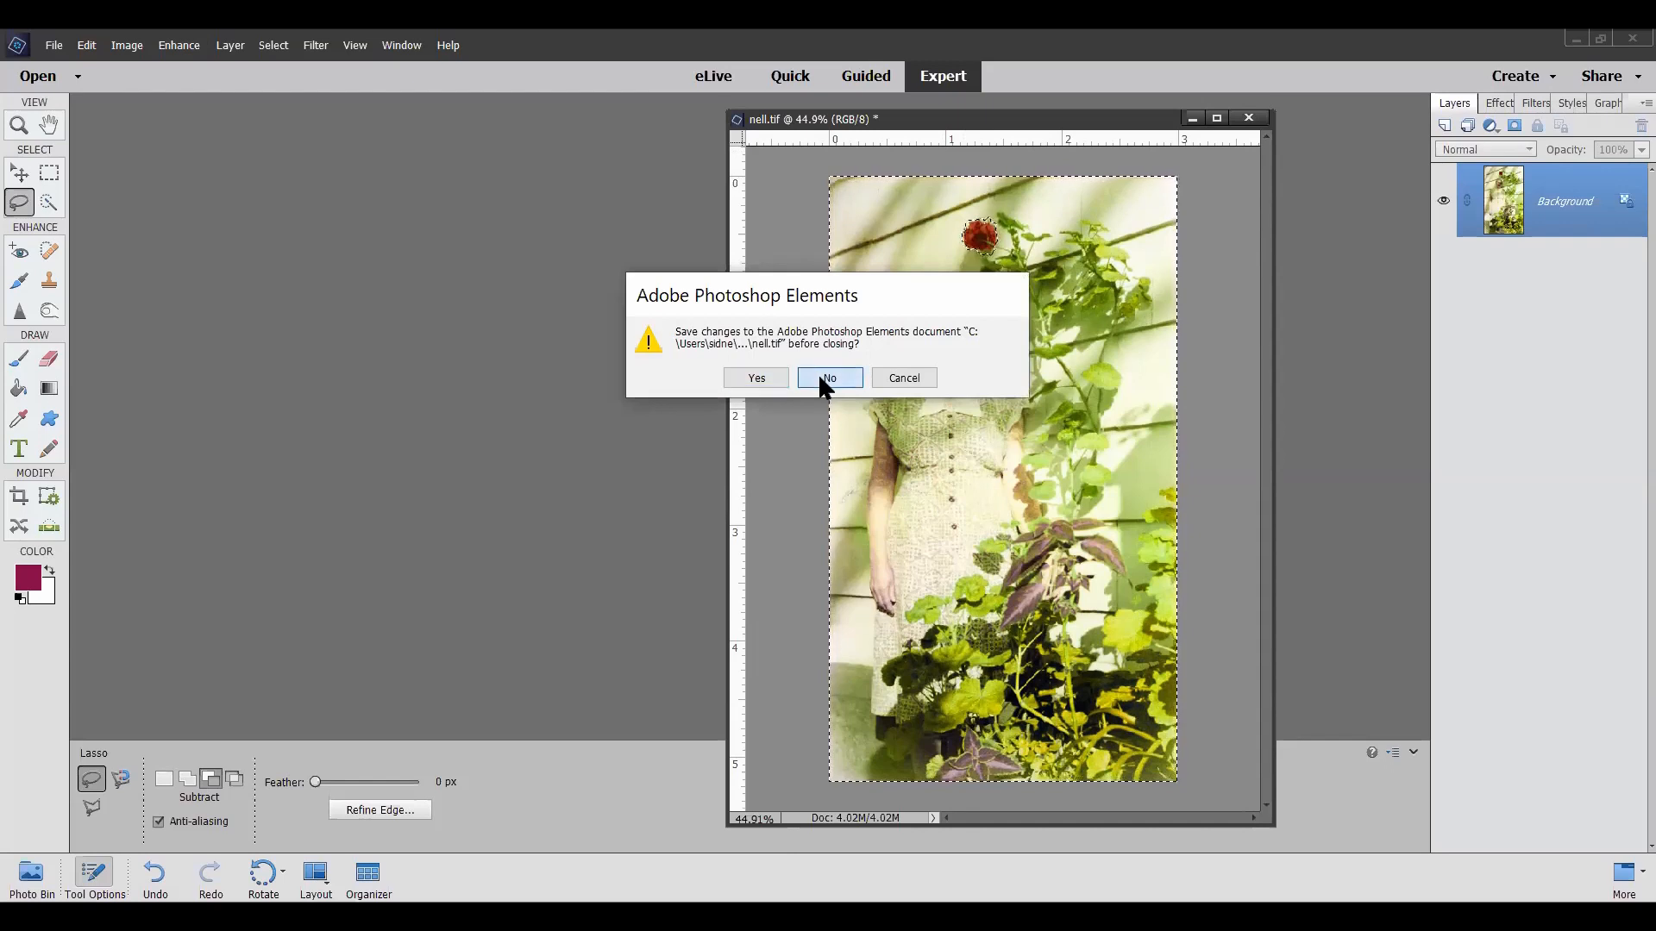
pyautogui.click(817, 376)
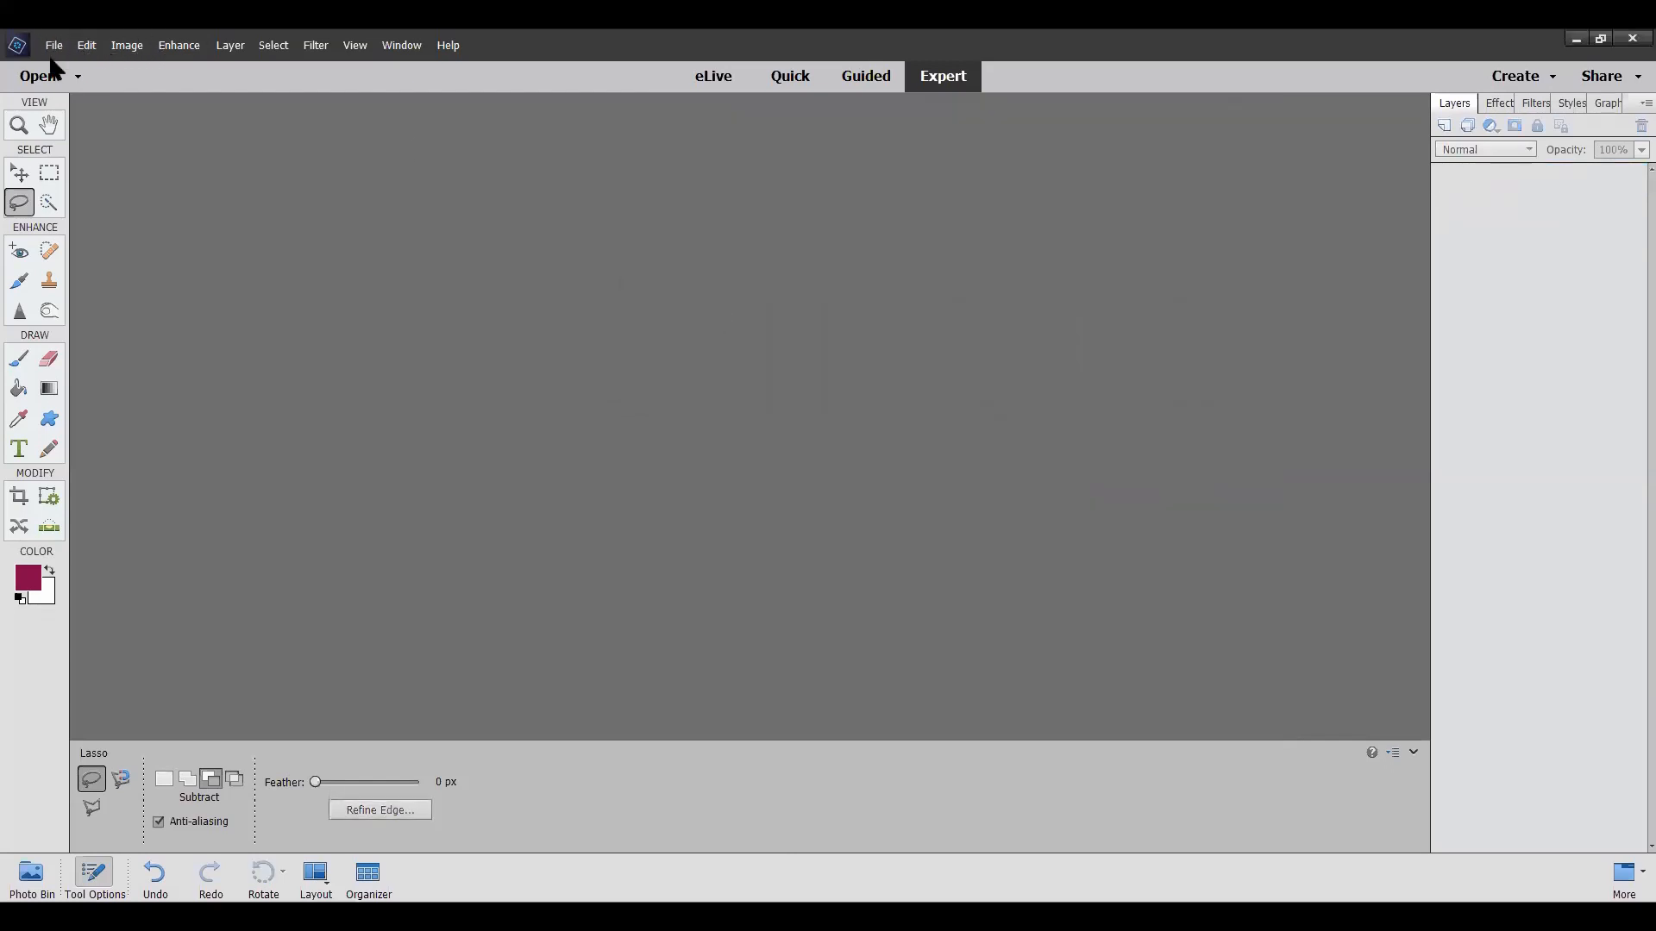
pyautogui.click(57, 47)
pyautogui.click(93, 102)
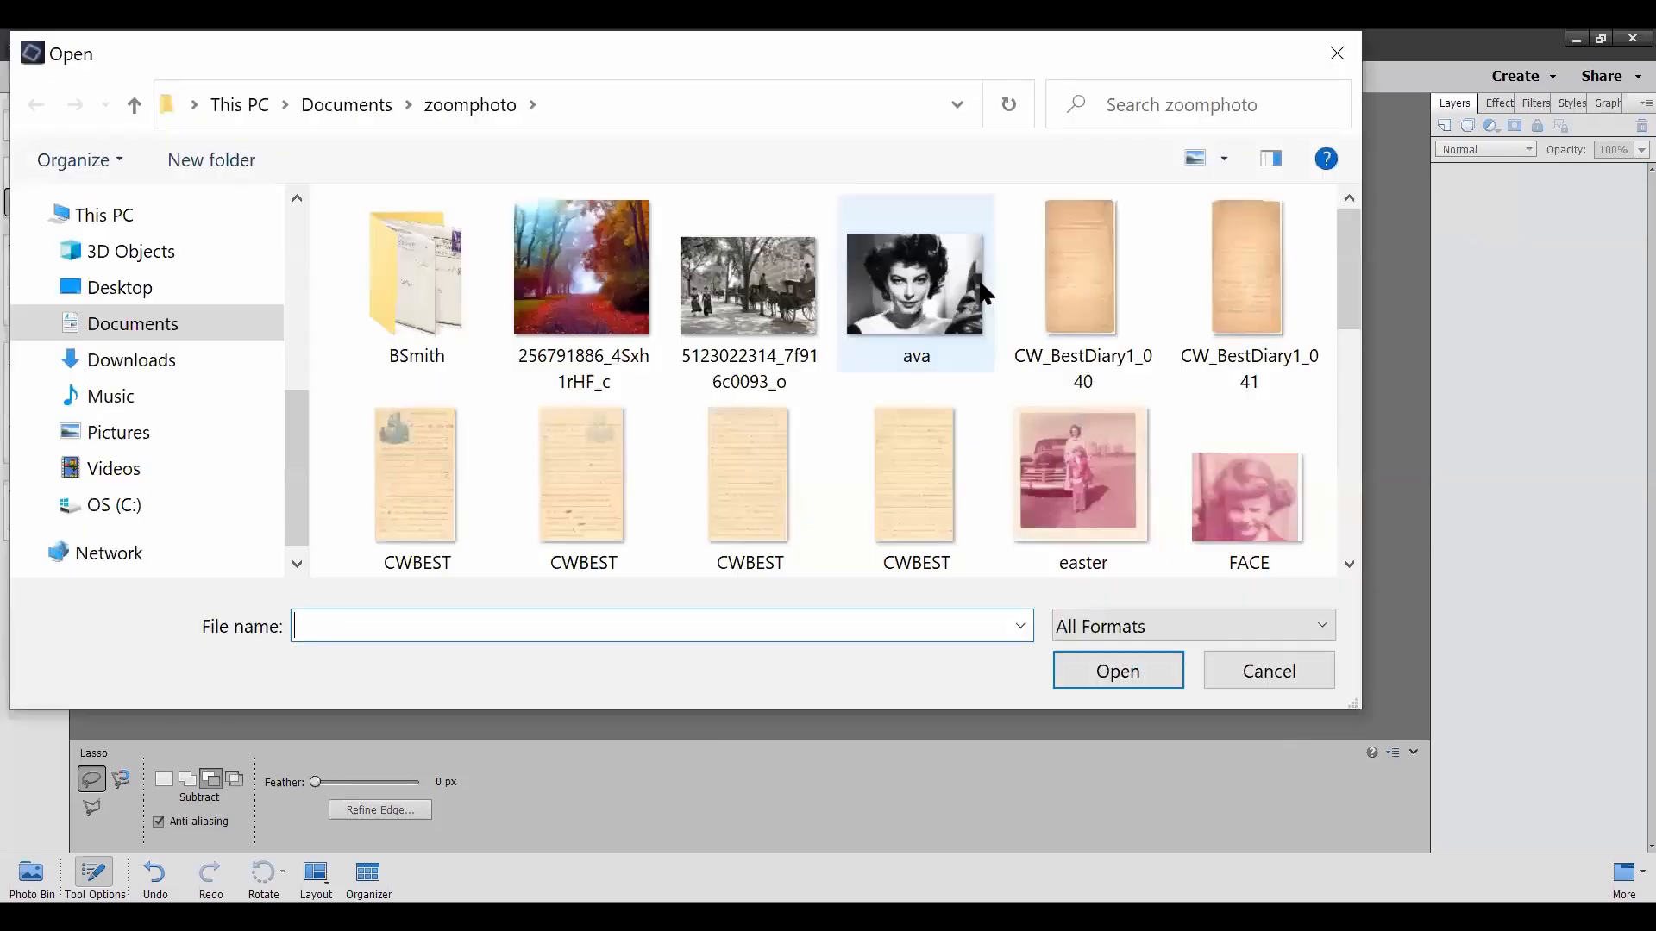
pyautogui.click(1080, 252)
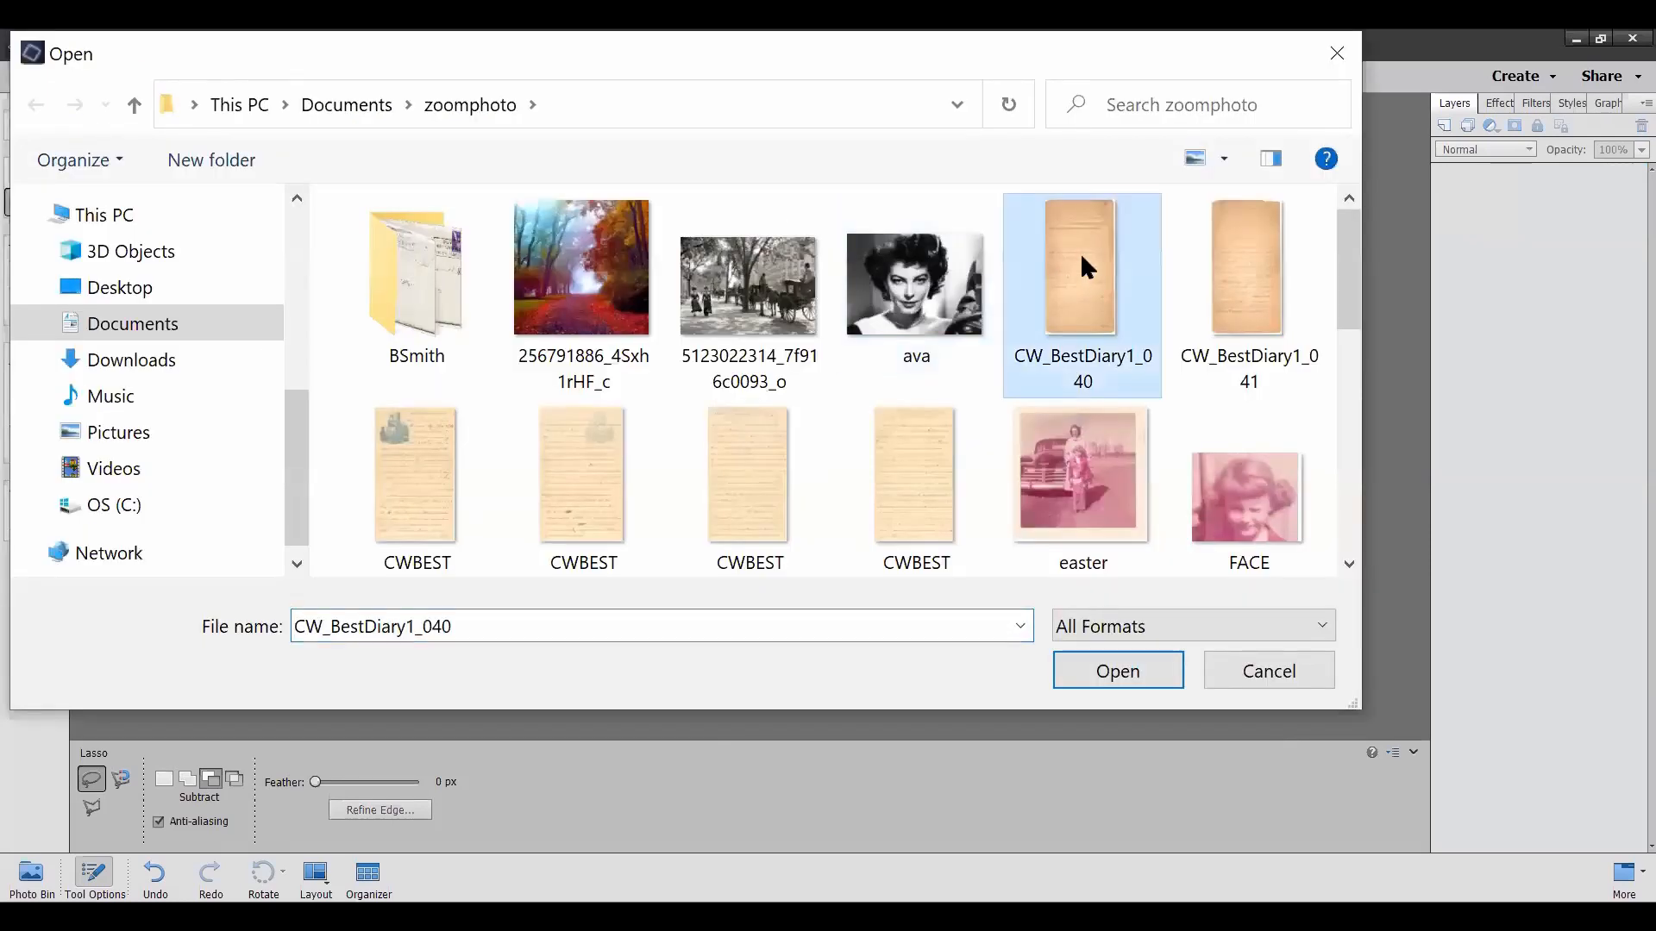
pyautogui.click(1118, 675)
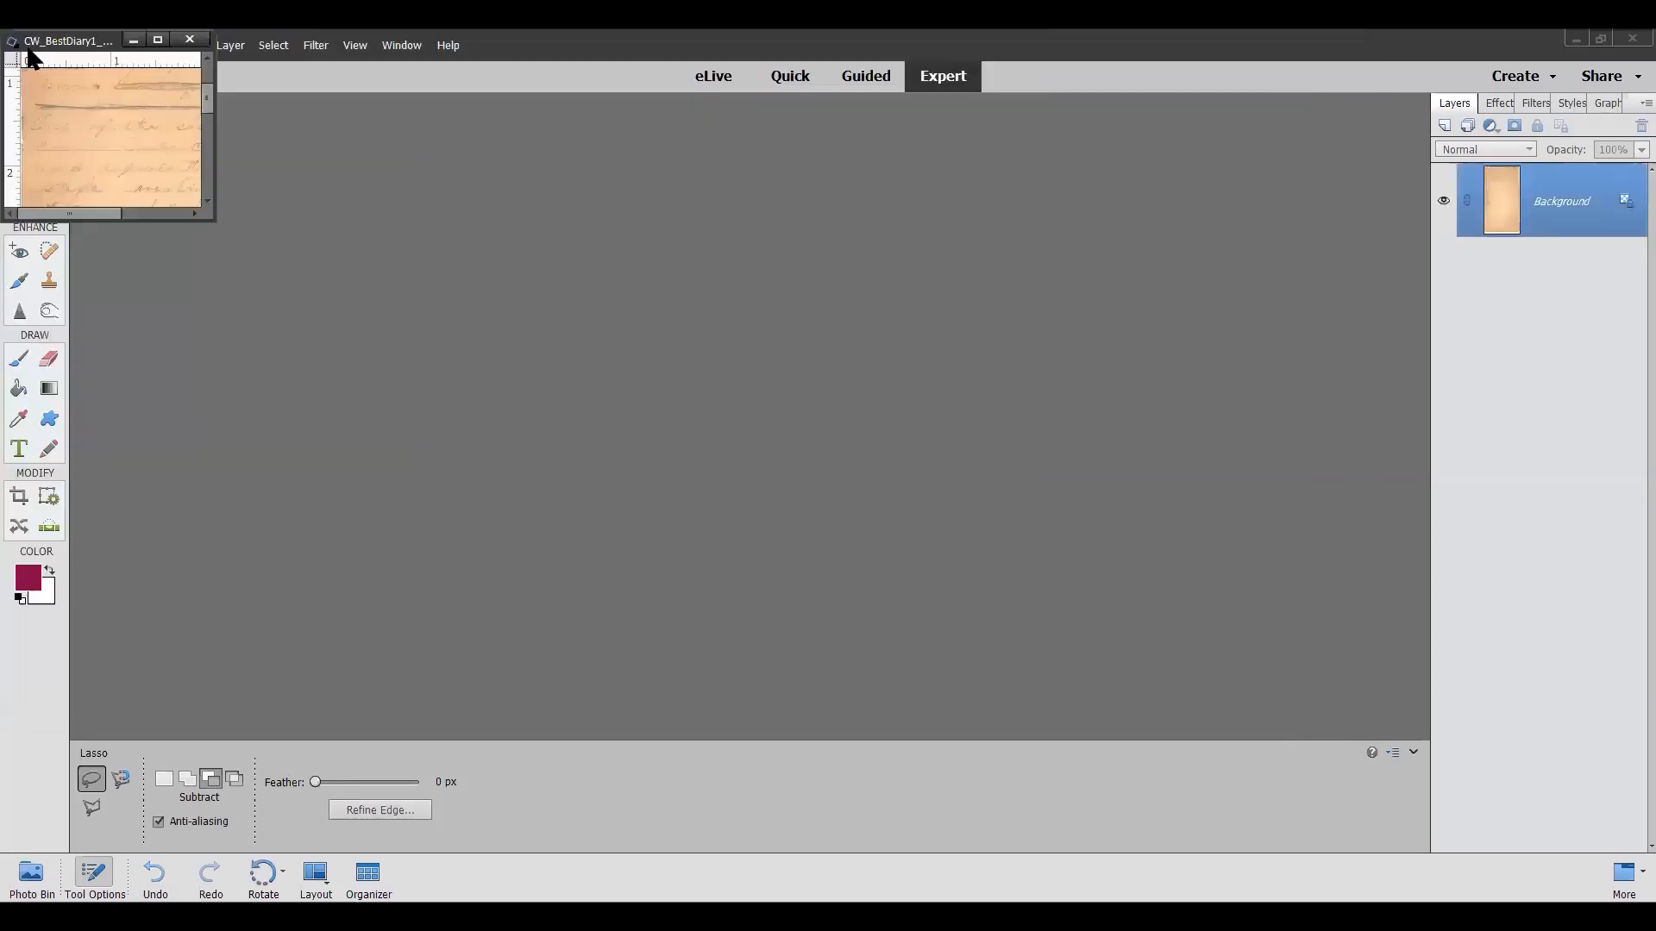
# Step: Move the diary scan's window clear of the toolbox and enlarge it to fit the whole page
pyautogui.moveTo(59, 52); pyautogui.dragTo(858, 133)
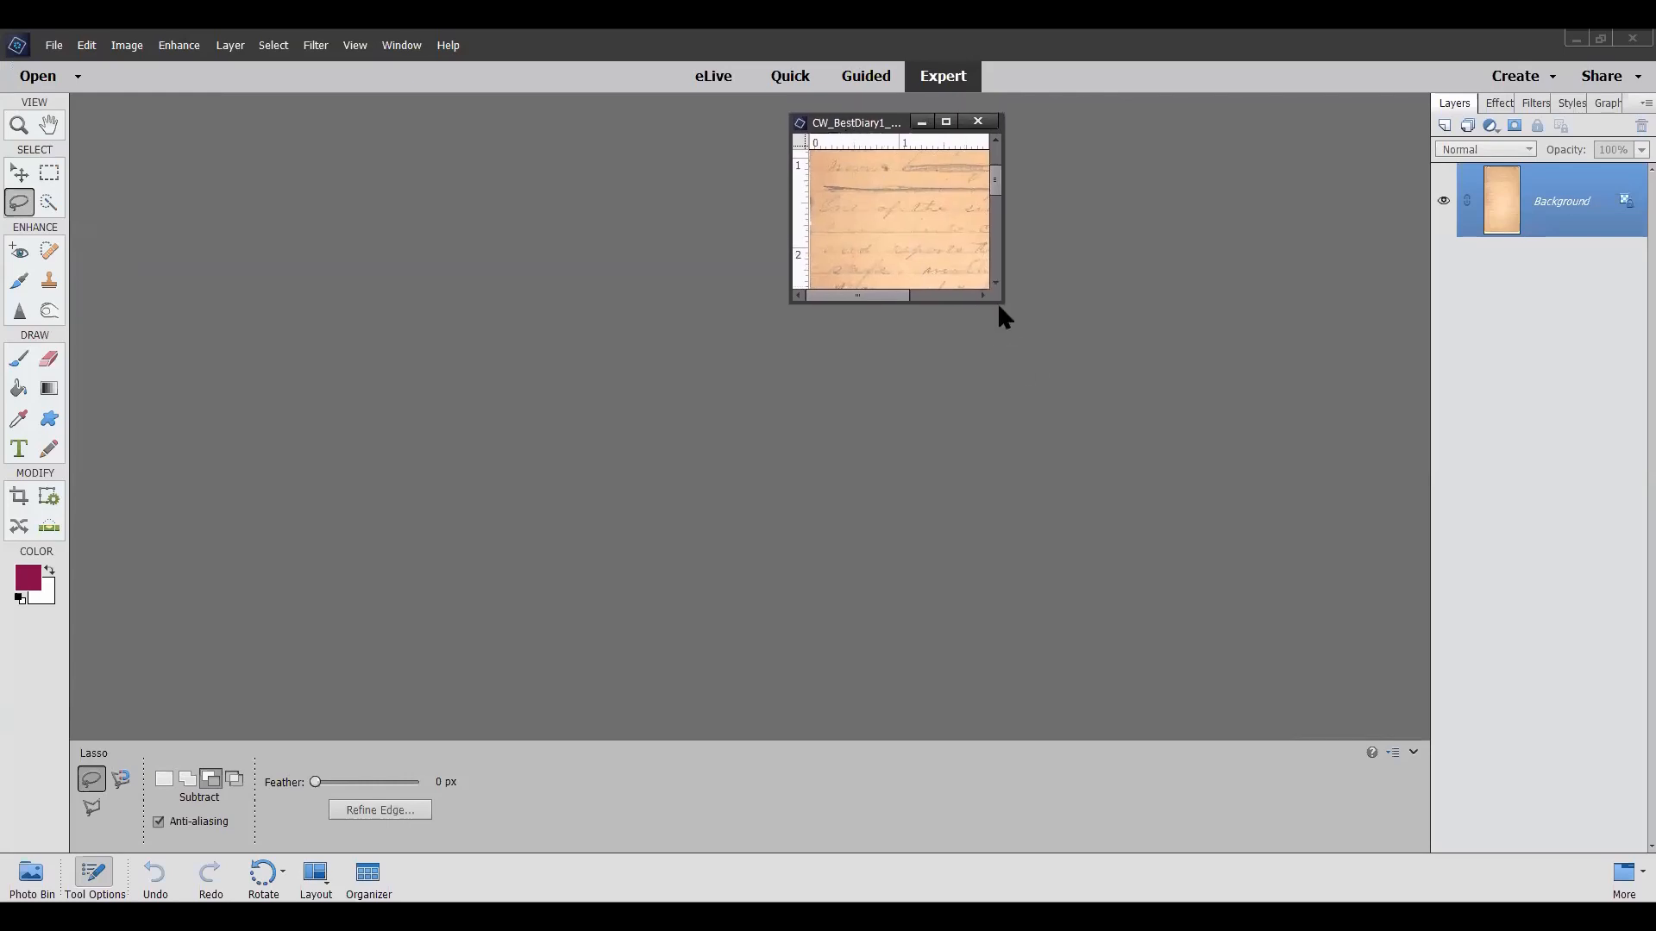
pyautogui.moveTo(1001, 302); pyautogui.dragTo(1300, 825)
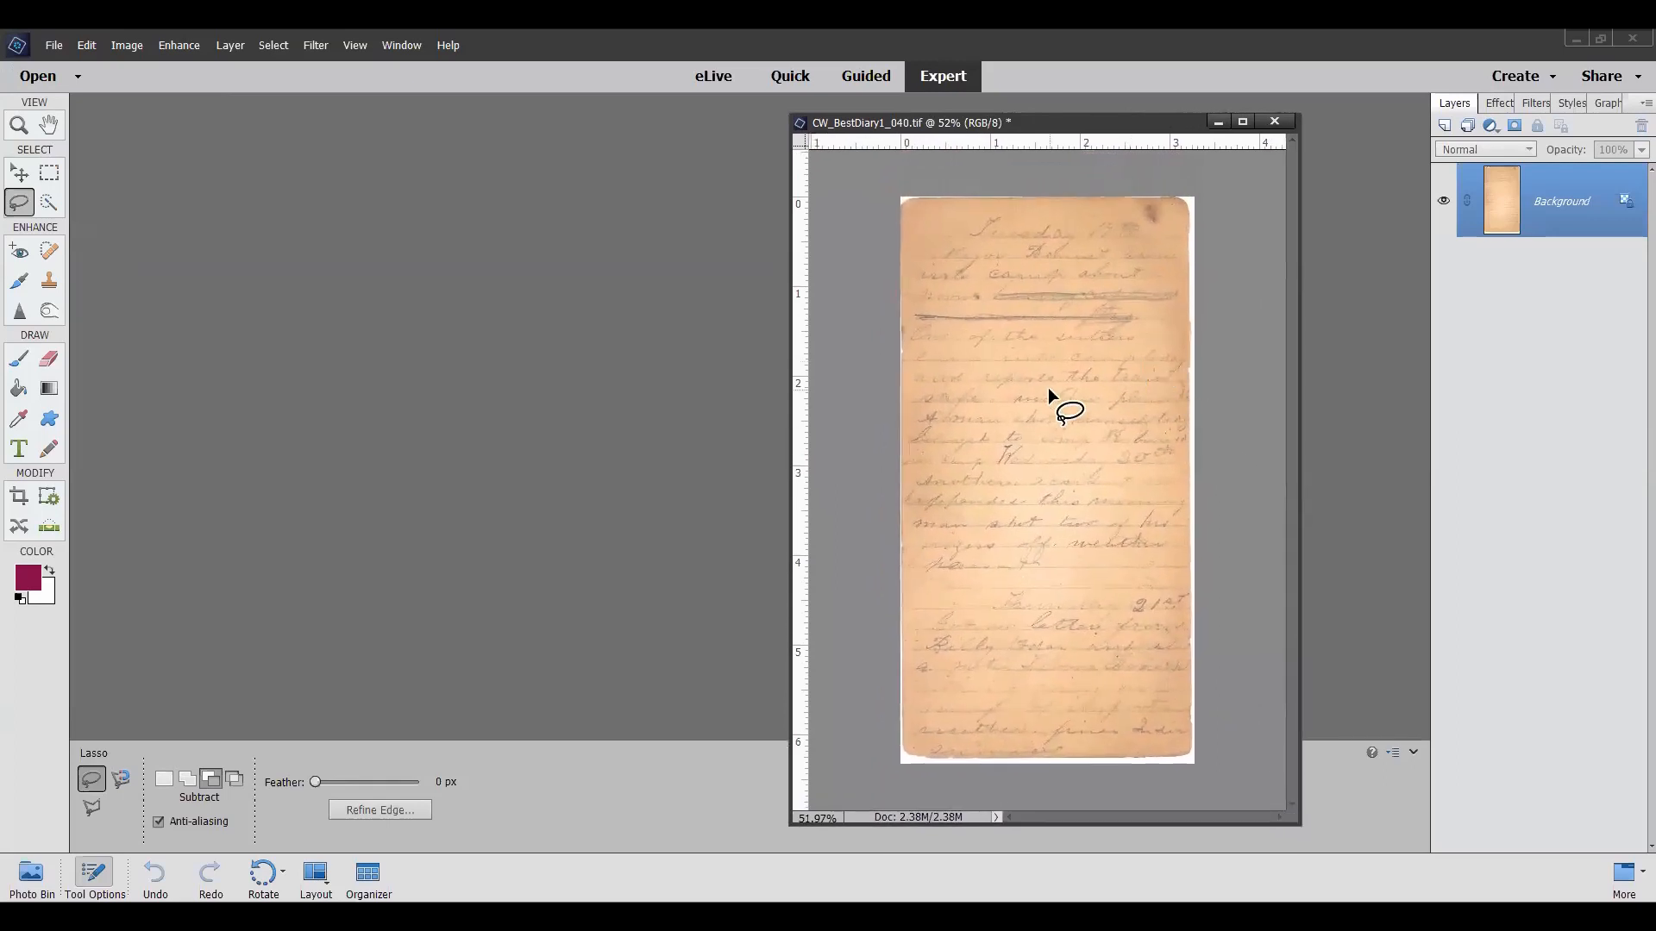
pyautogui.scroll(2, 1053, 389)
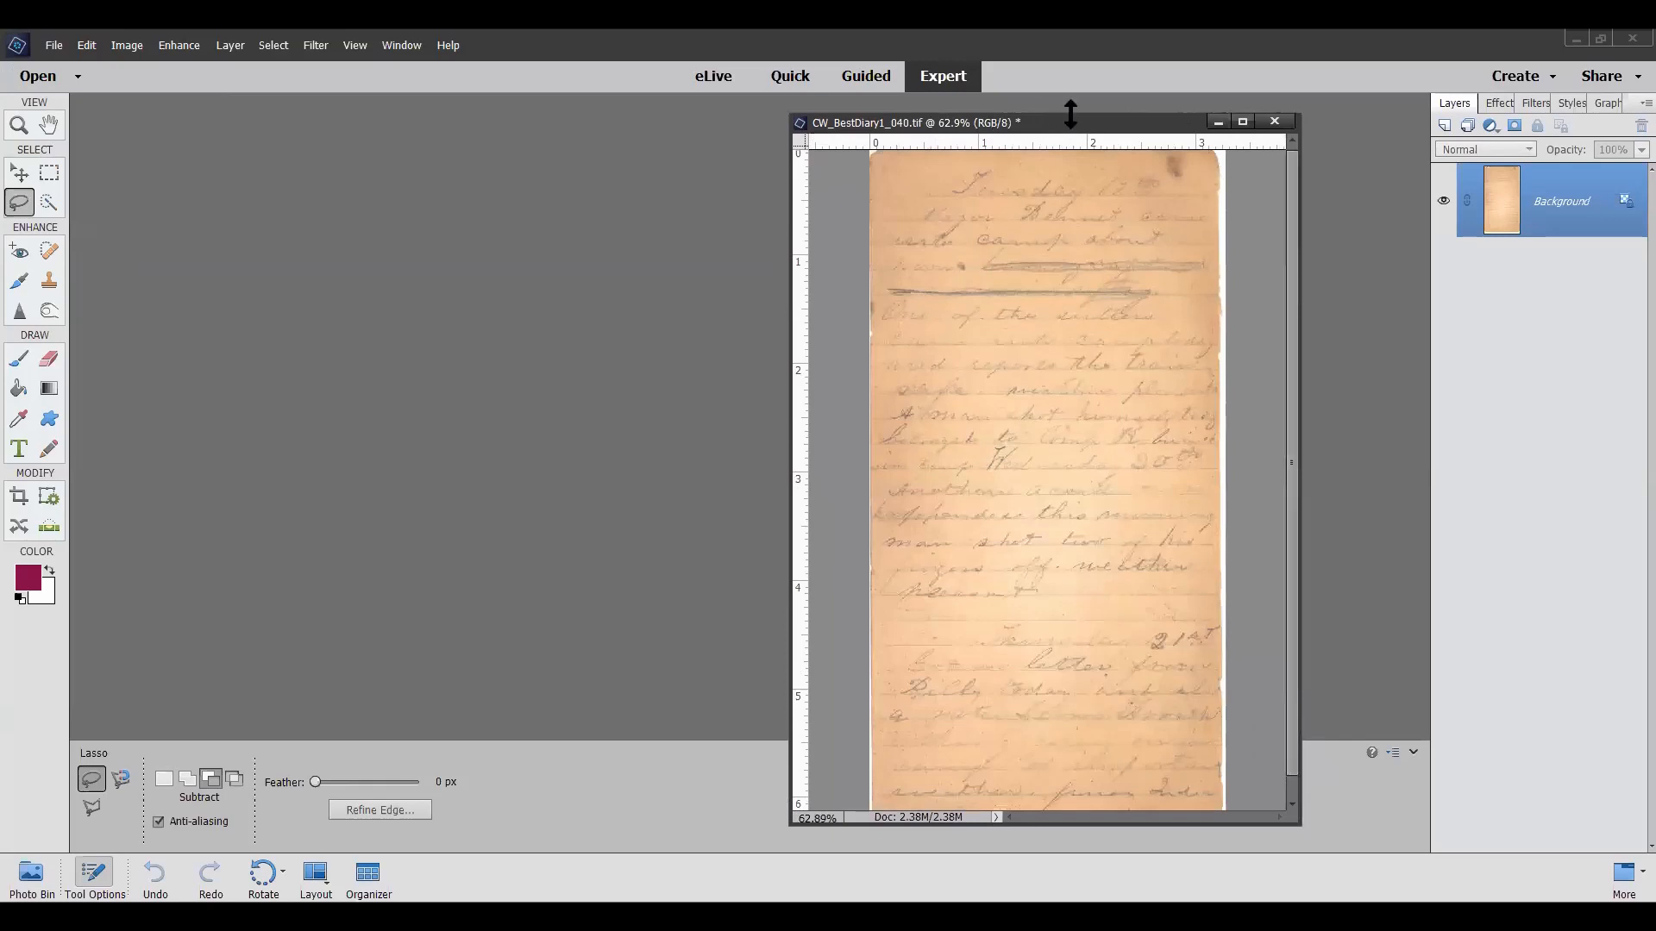
pyautogui.moveTo(1072, 113)
pyautogui.mouseDown()
pyautogui.moveTo(1074, 87)
pyautogui.moveTo(1090, 108)
pyautogui.mouseUp()
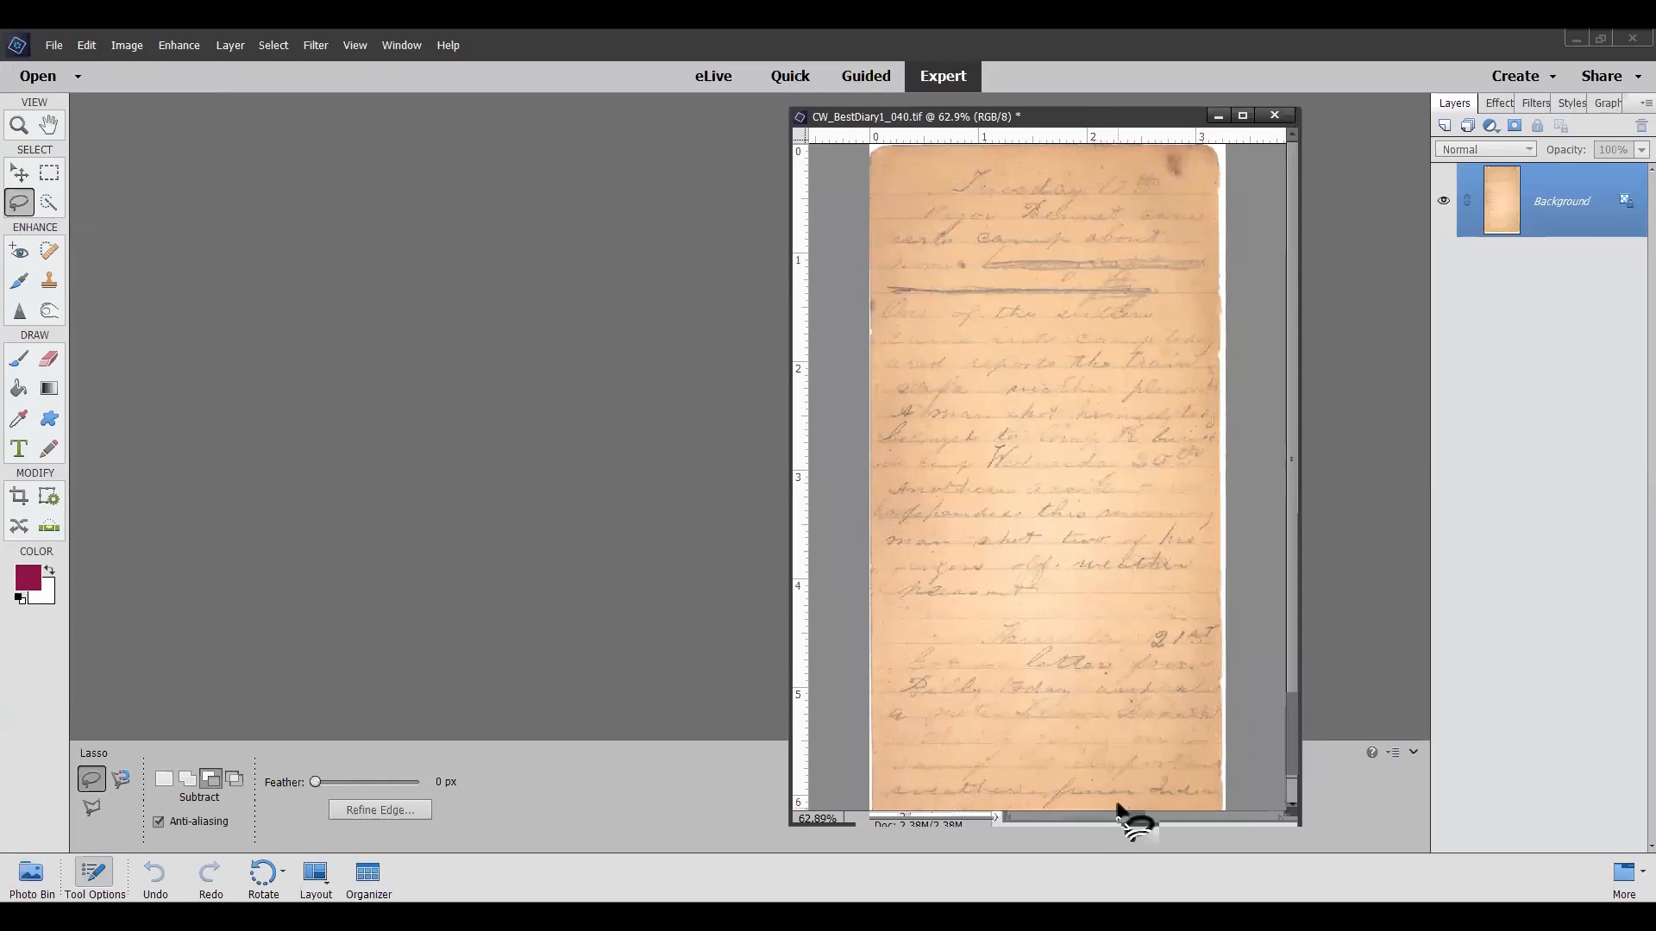
pyautogui.moveTo(1110, 823); pyautogui.dragTo(1110, 850)
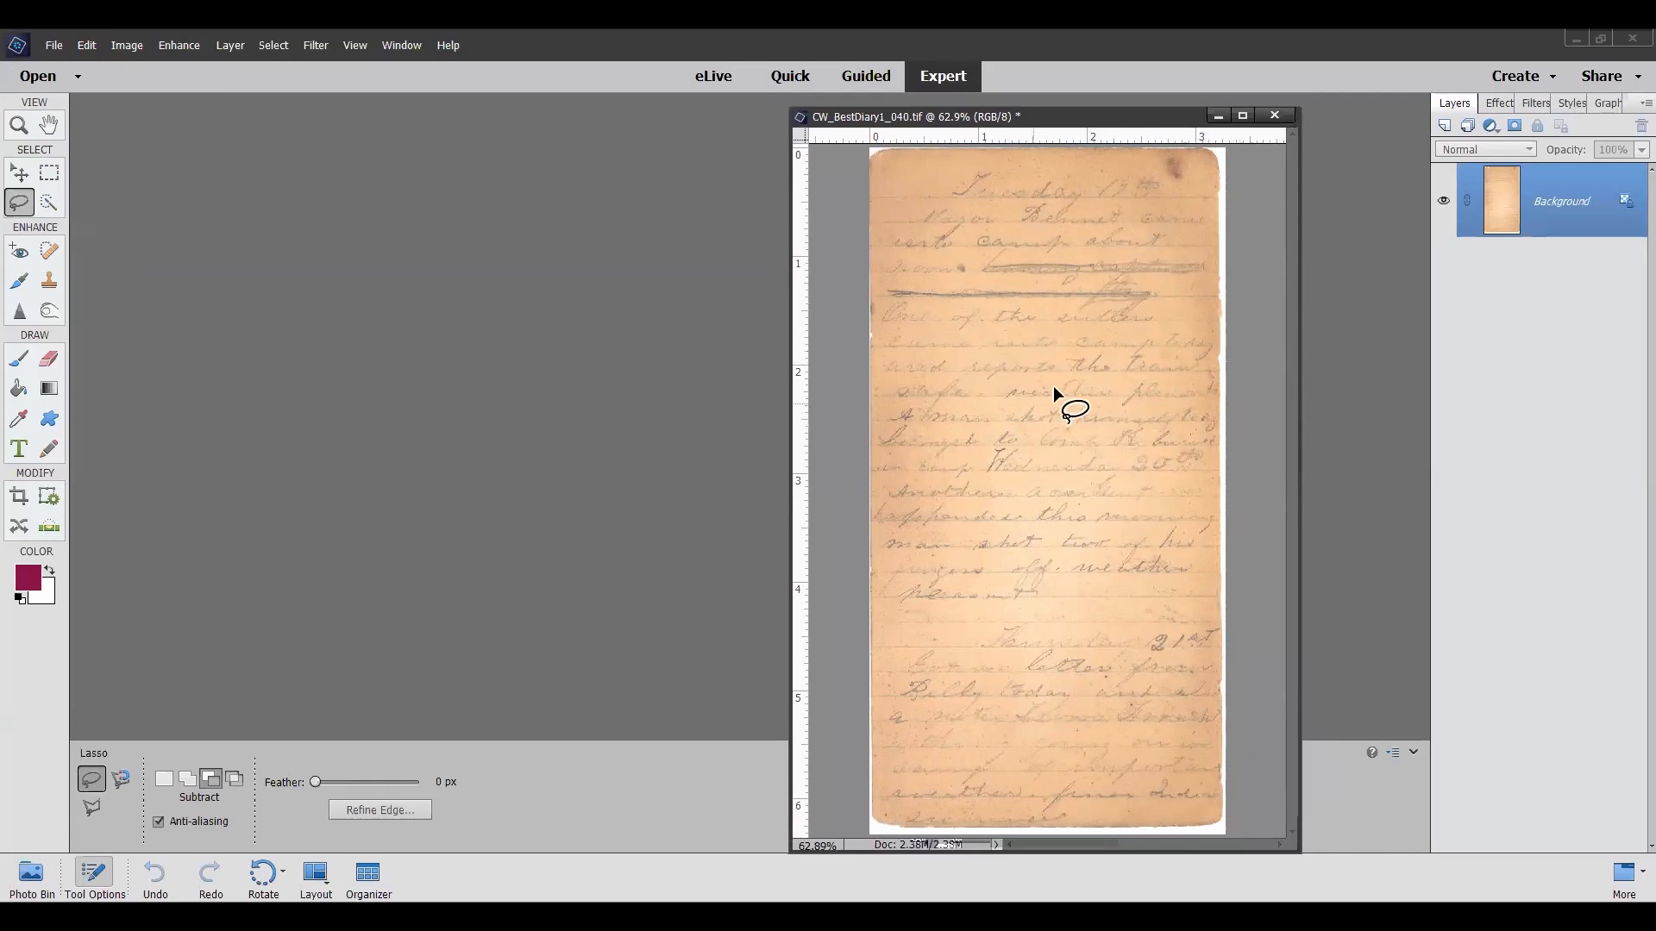
pyautogui.scroll(5, 1054, 388)
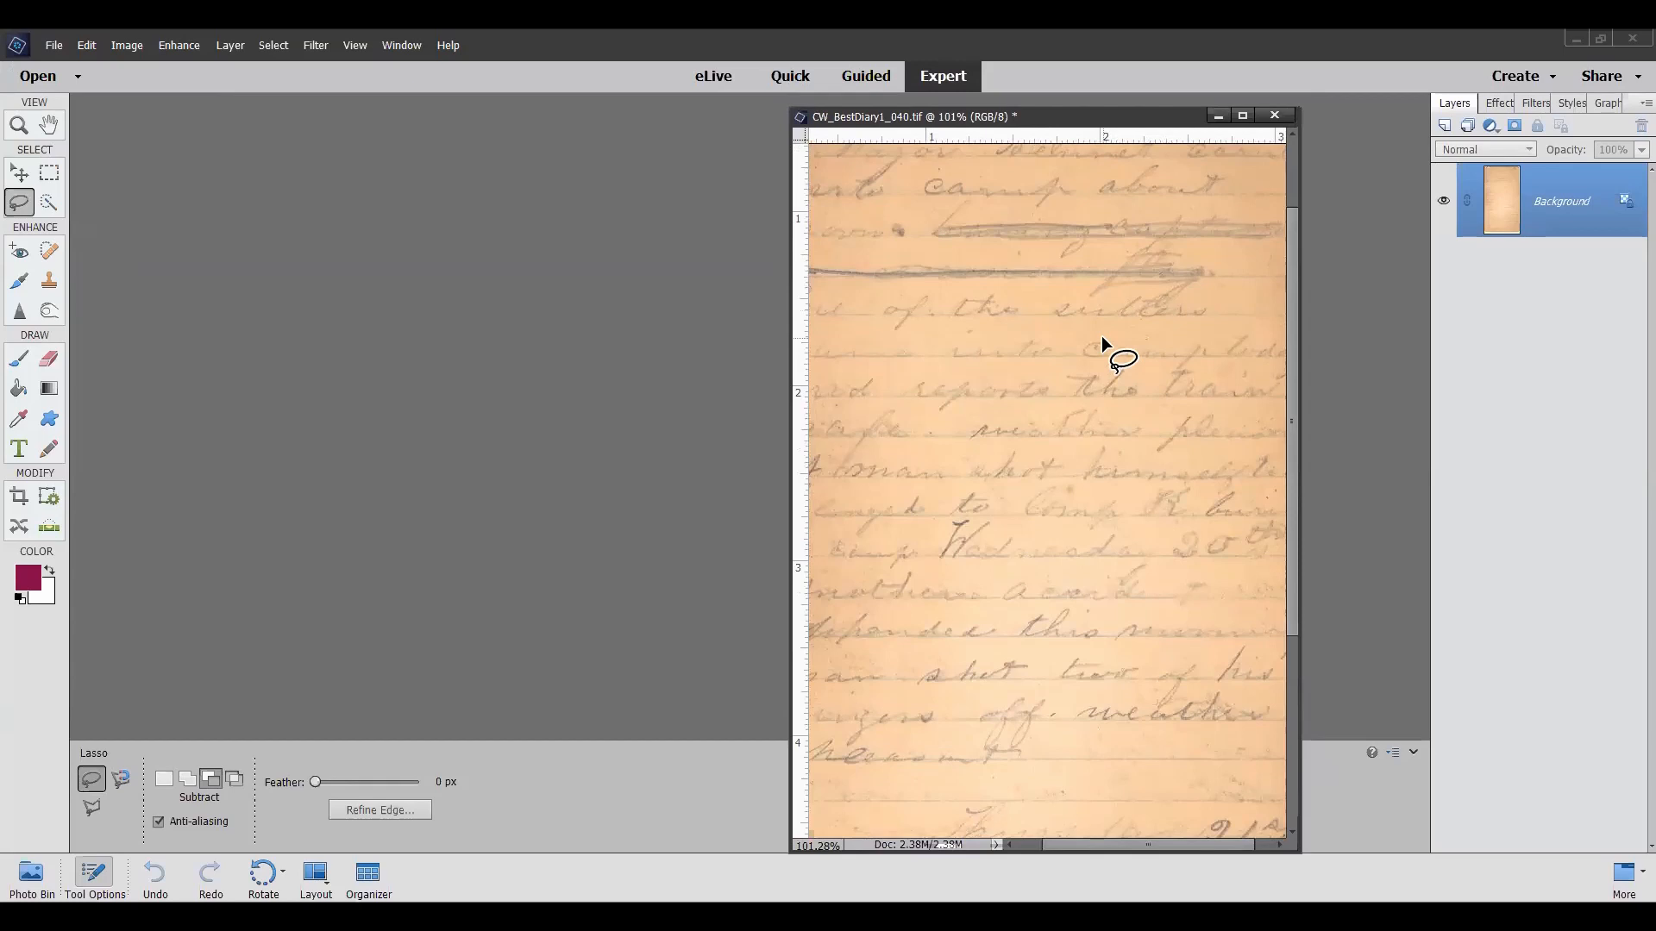
pyautogui.scroll(-3, 1102, 337)
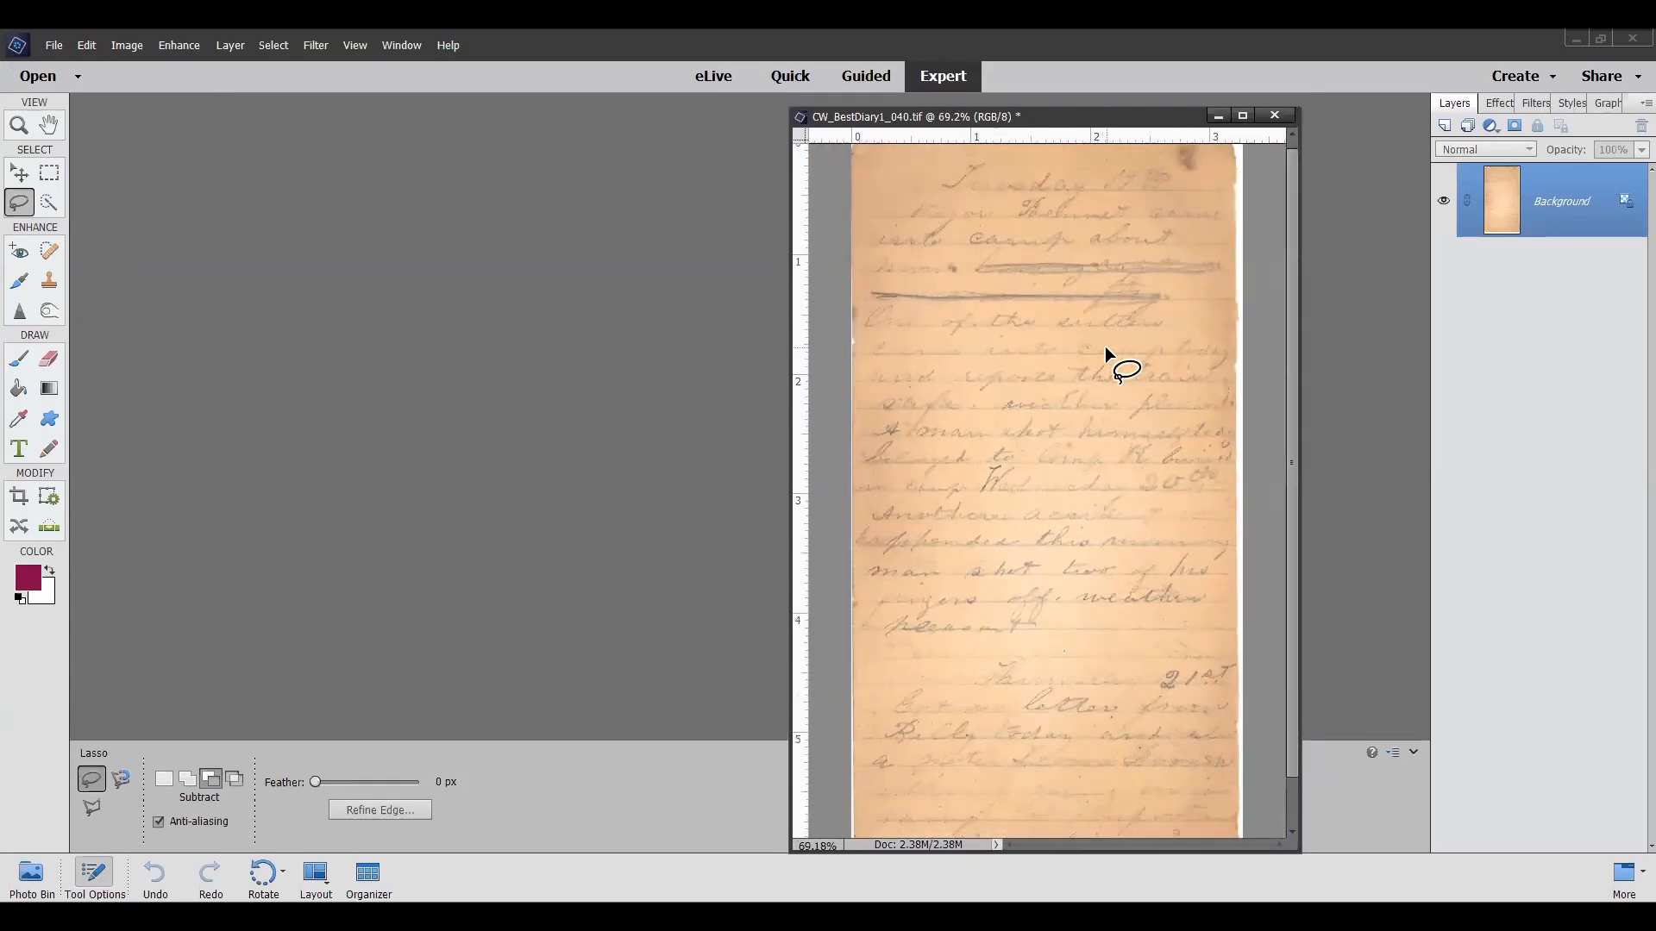
pyautogui.scroll(-1, 1105, 346)
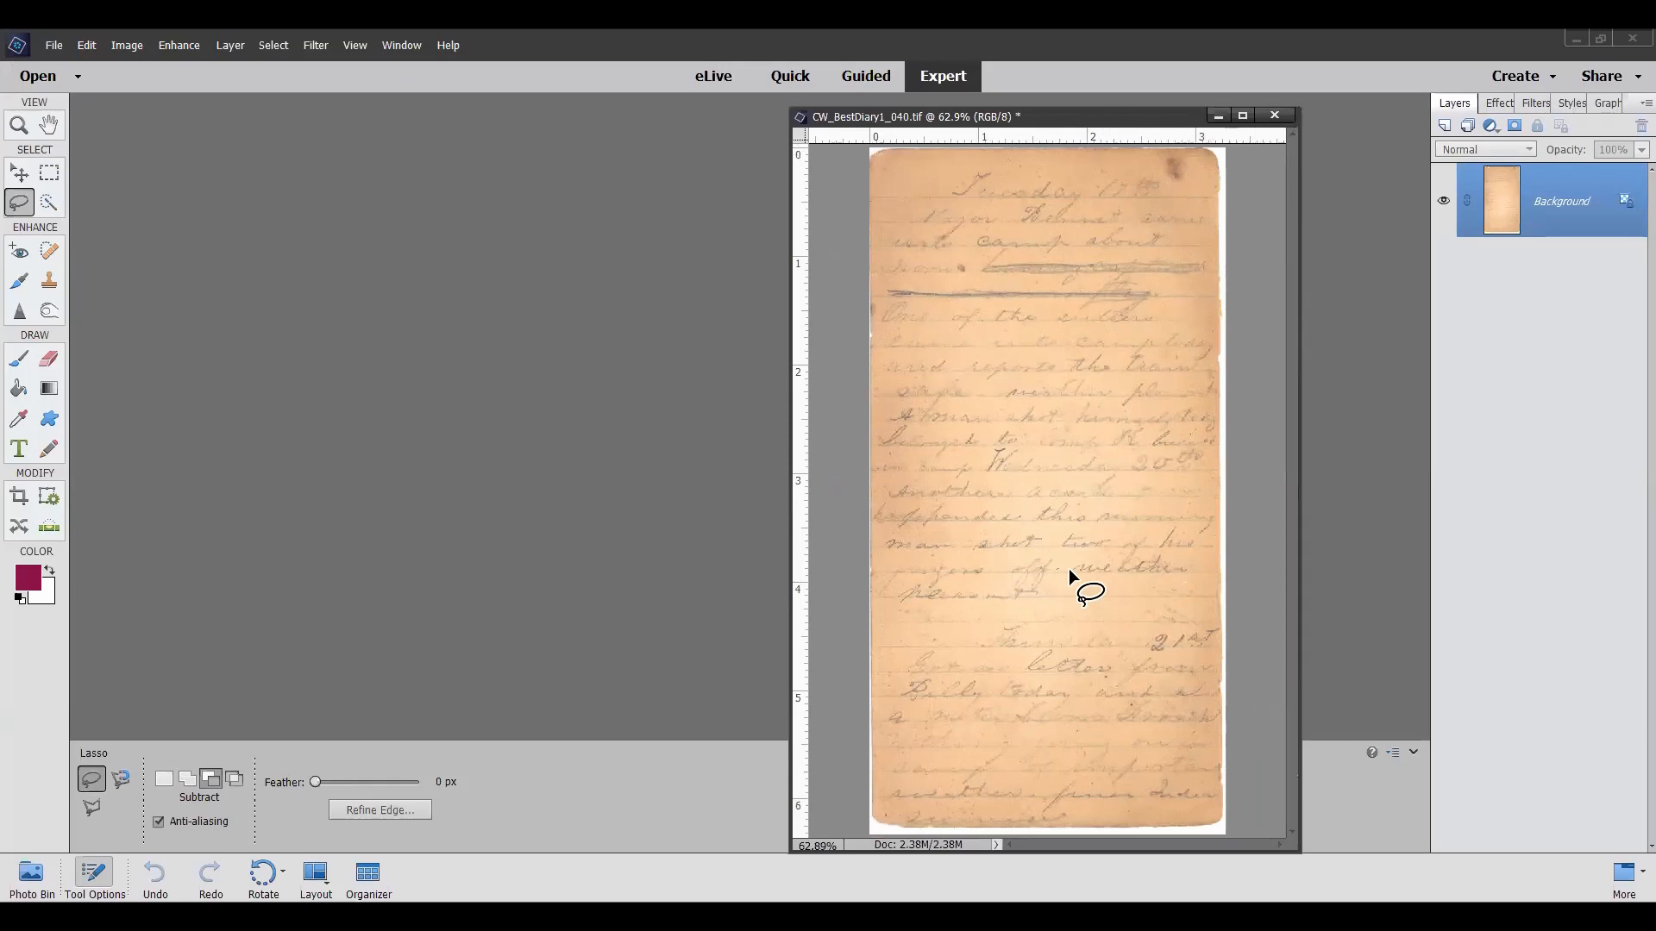
# Step: Open the photo nell from the zoomphoto folder and move and enlarge its window to show the whole picture
pyautogui.click(53, 46)
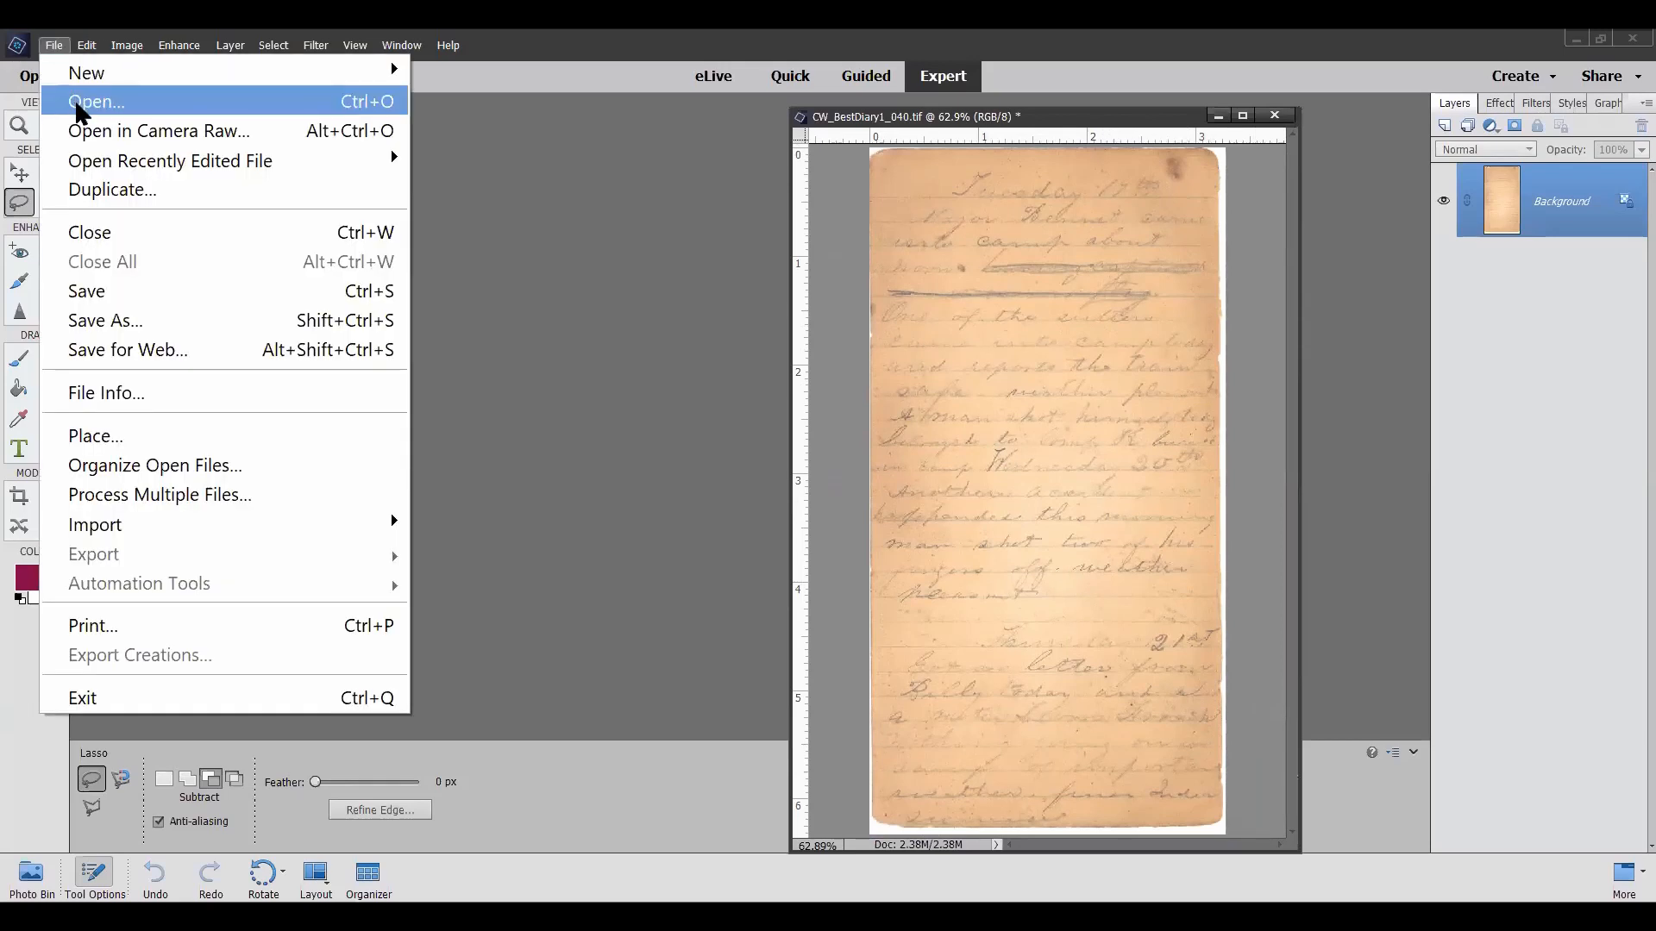
pyautogui.click(80, 103)
pyautogui.scroll(-1, 1078, 479)
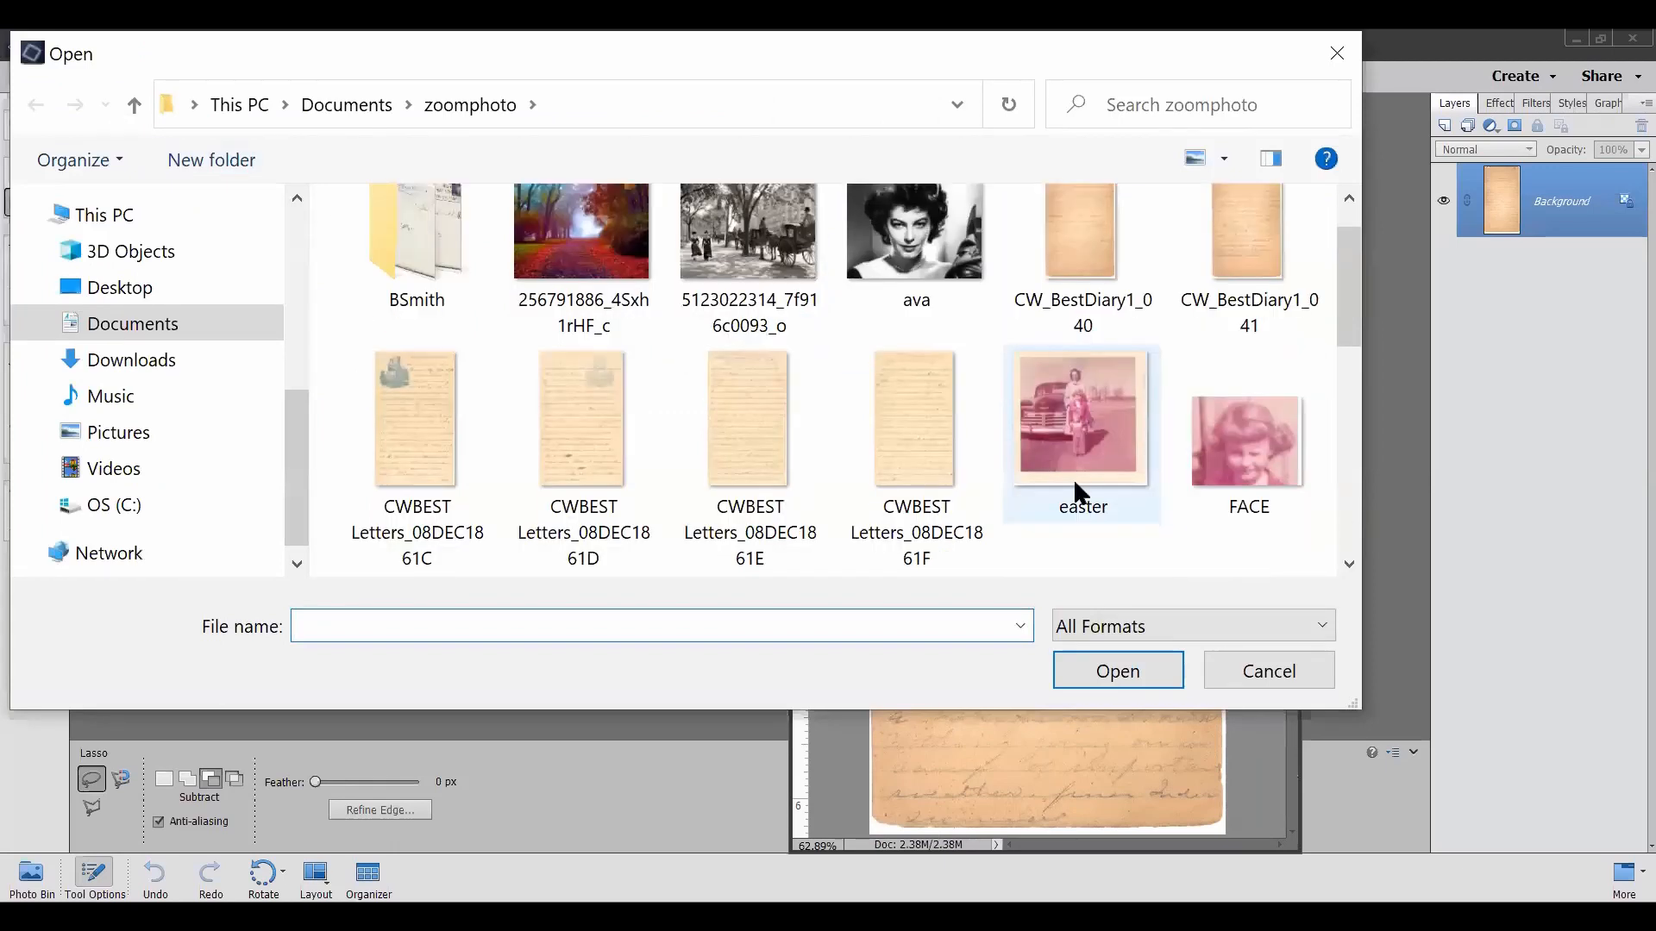
pyautogui.scroll(-3, 1073, 477)
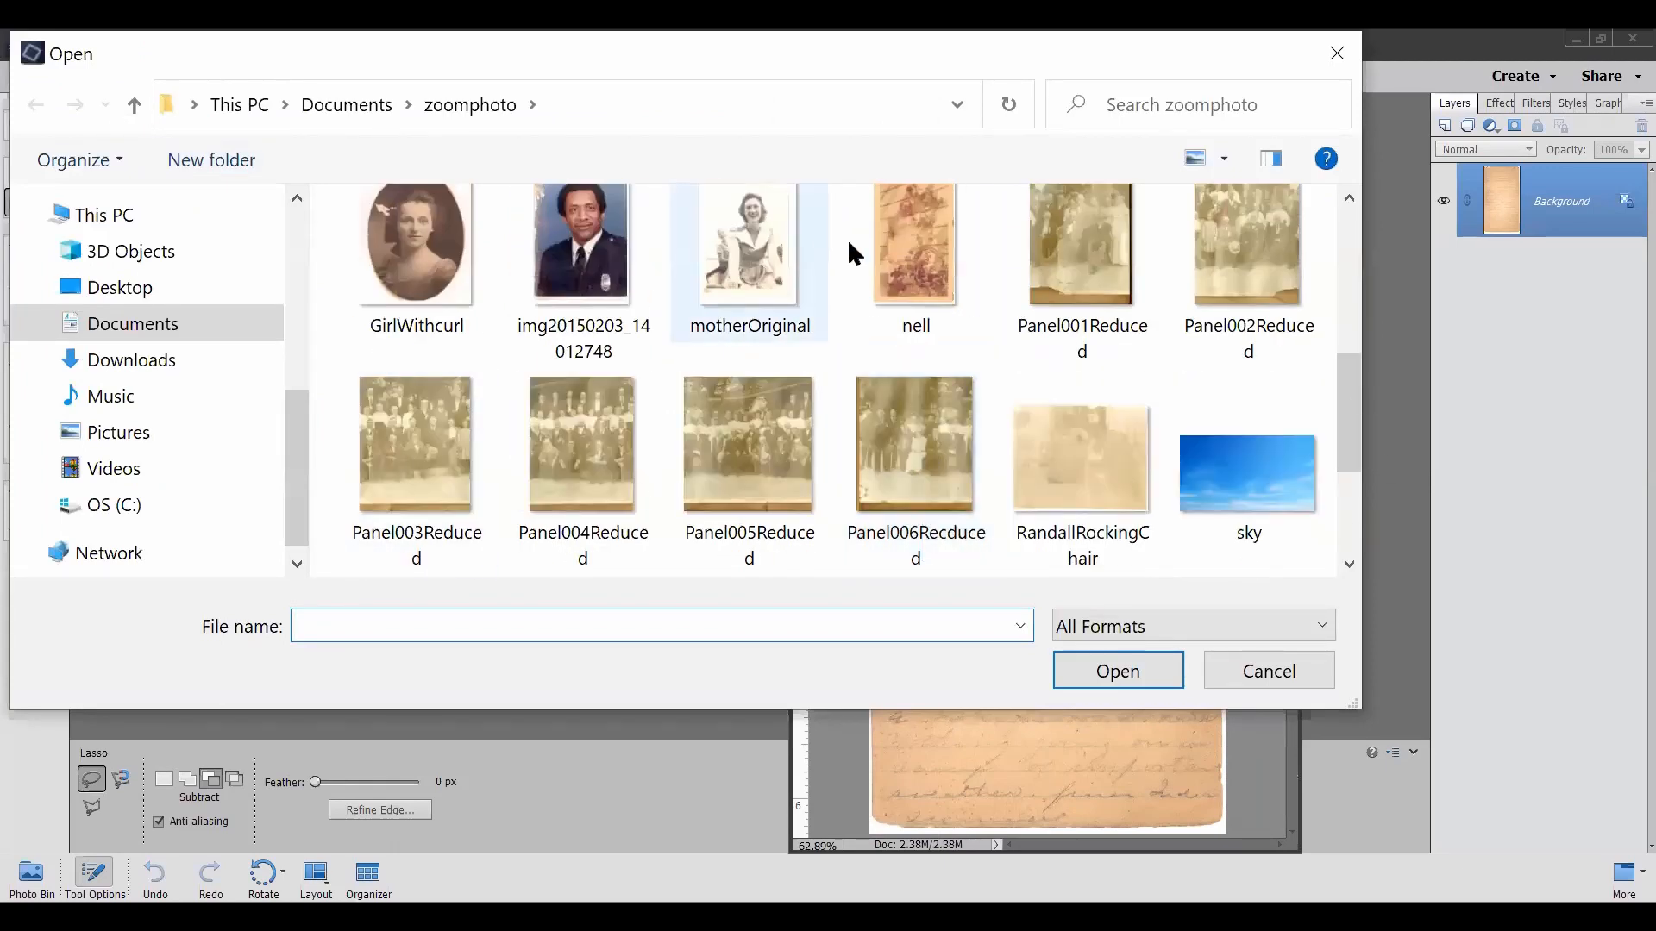
pyautogui.click(880, 217)
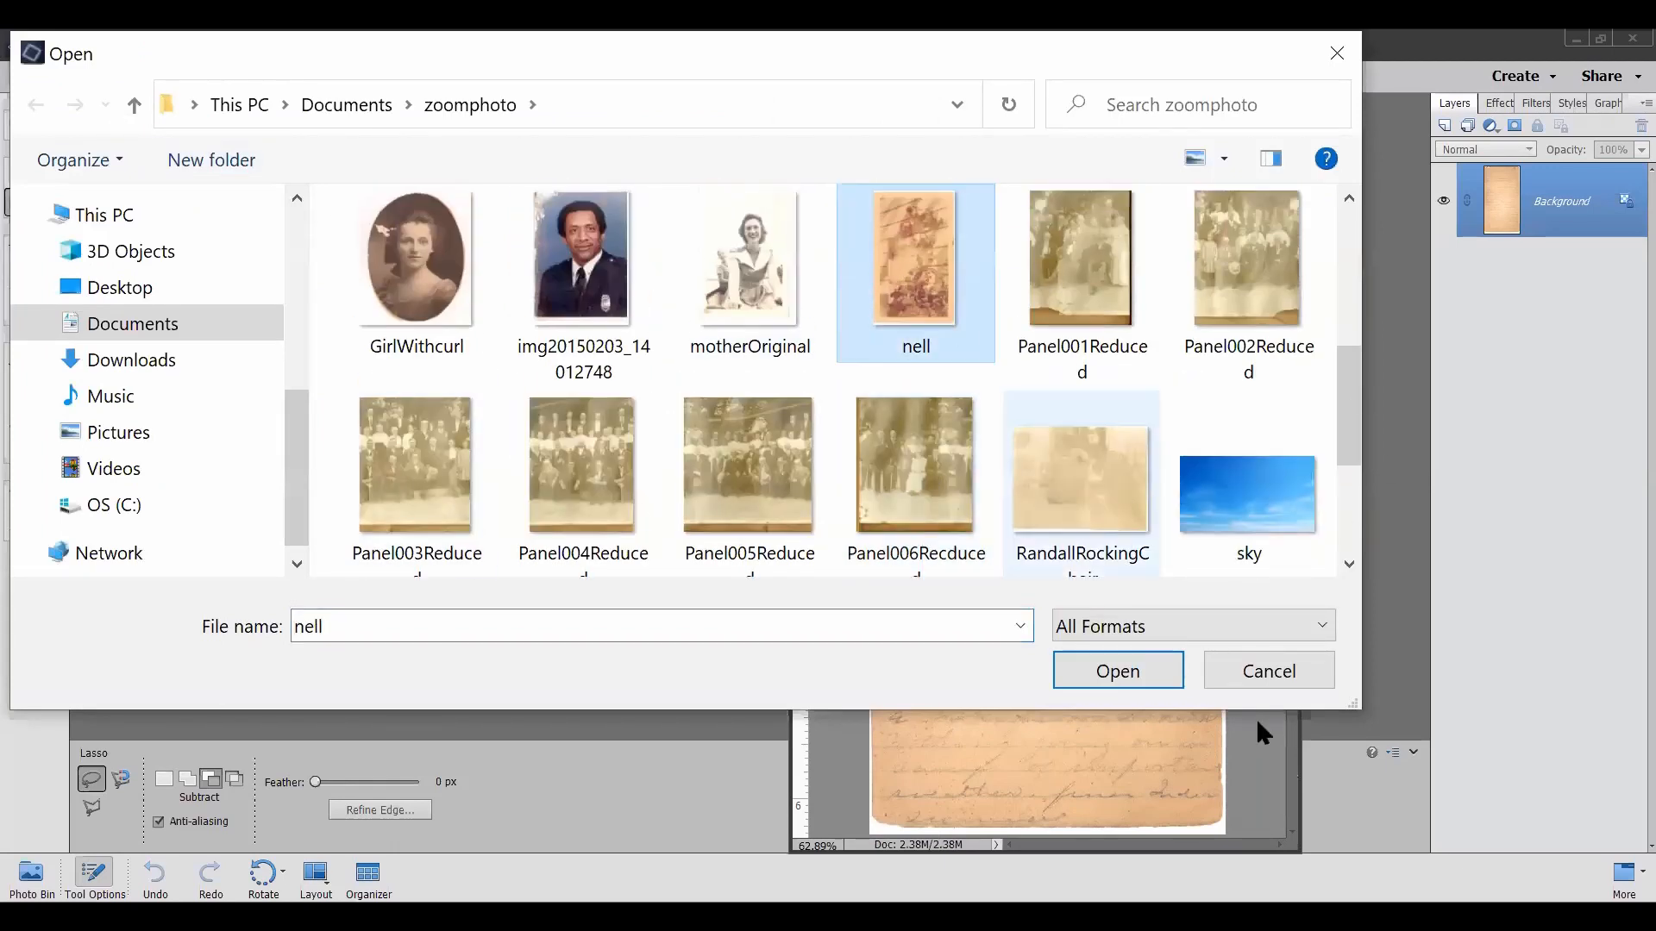
pyautogui.click(1146, 671)
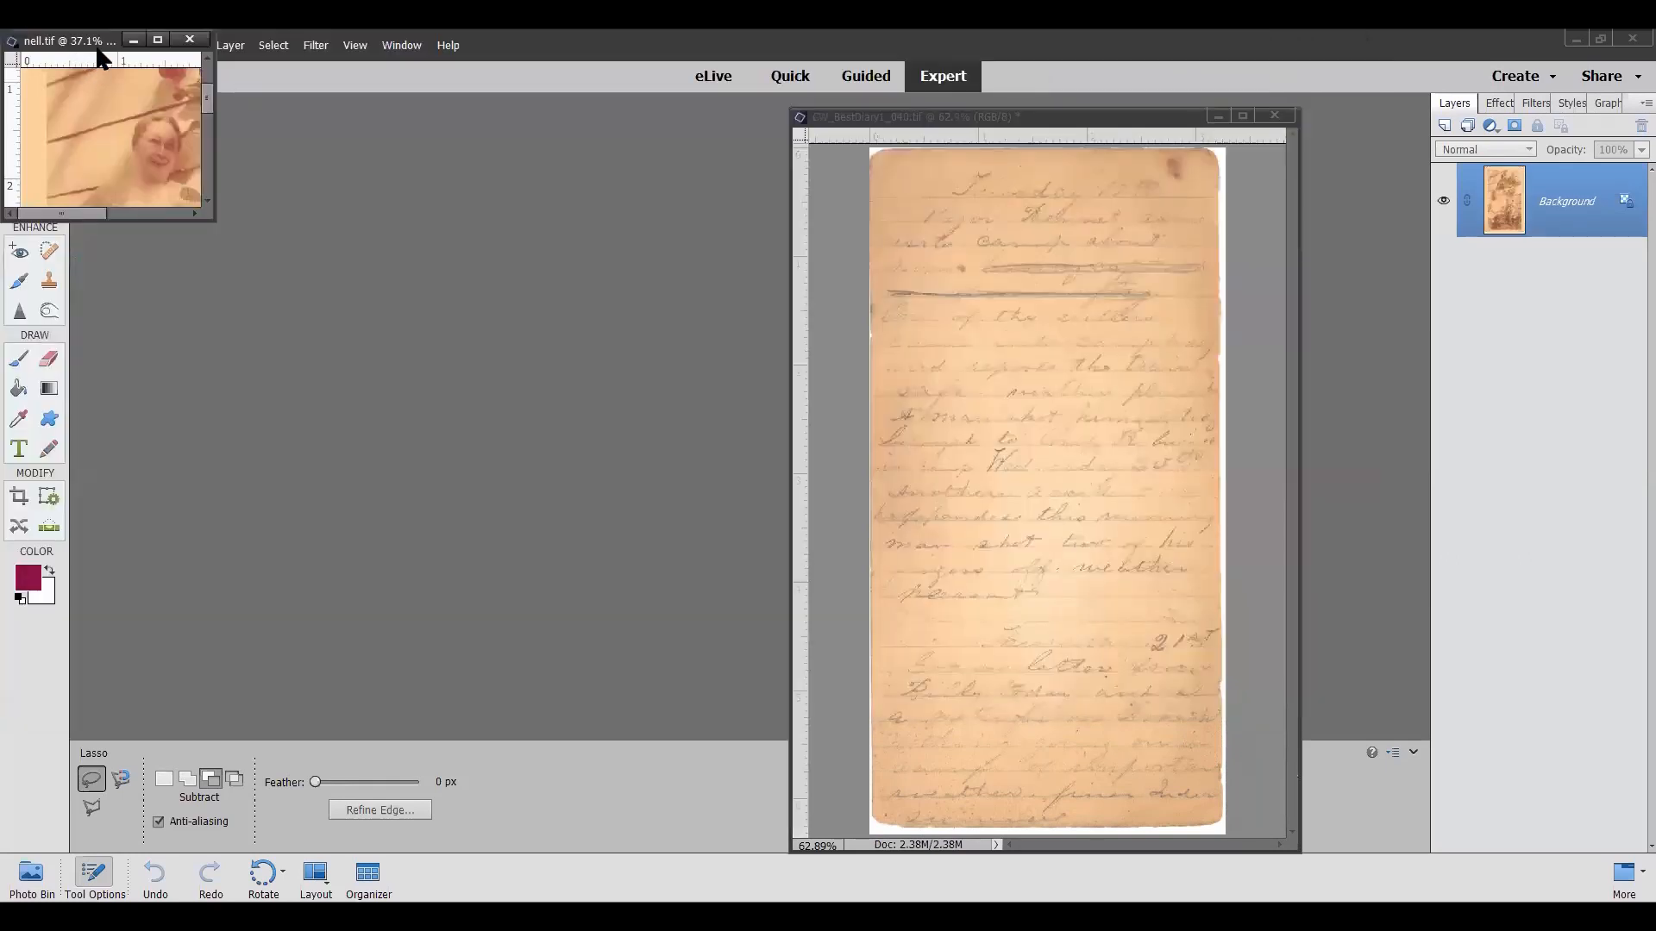
pyautogui.moveTo(82, 40); pyautogui.dragTo(555, 187)
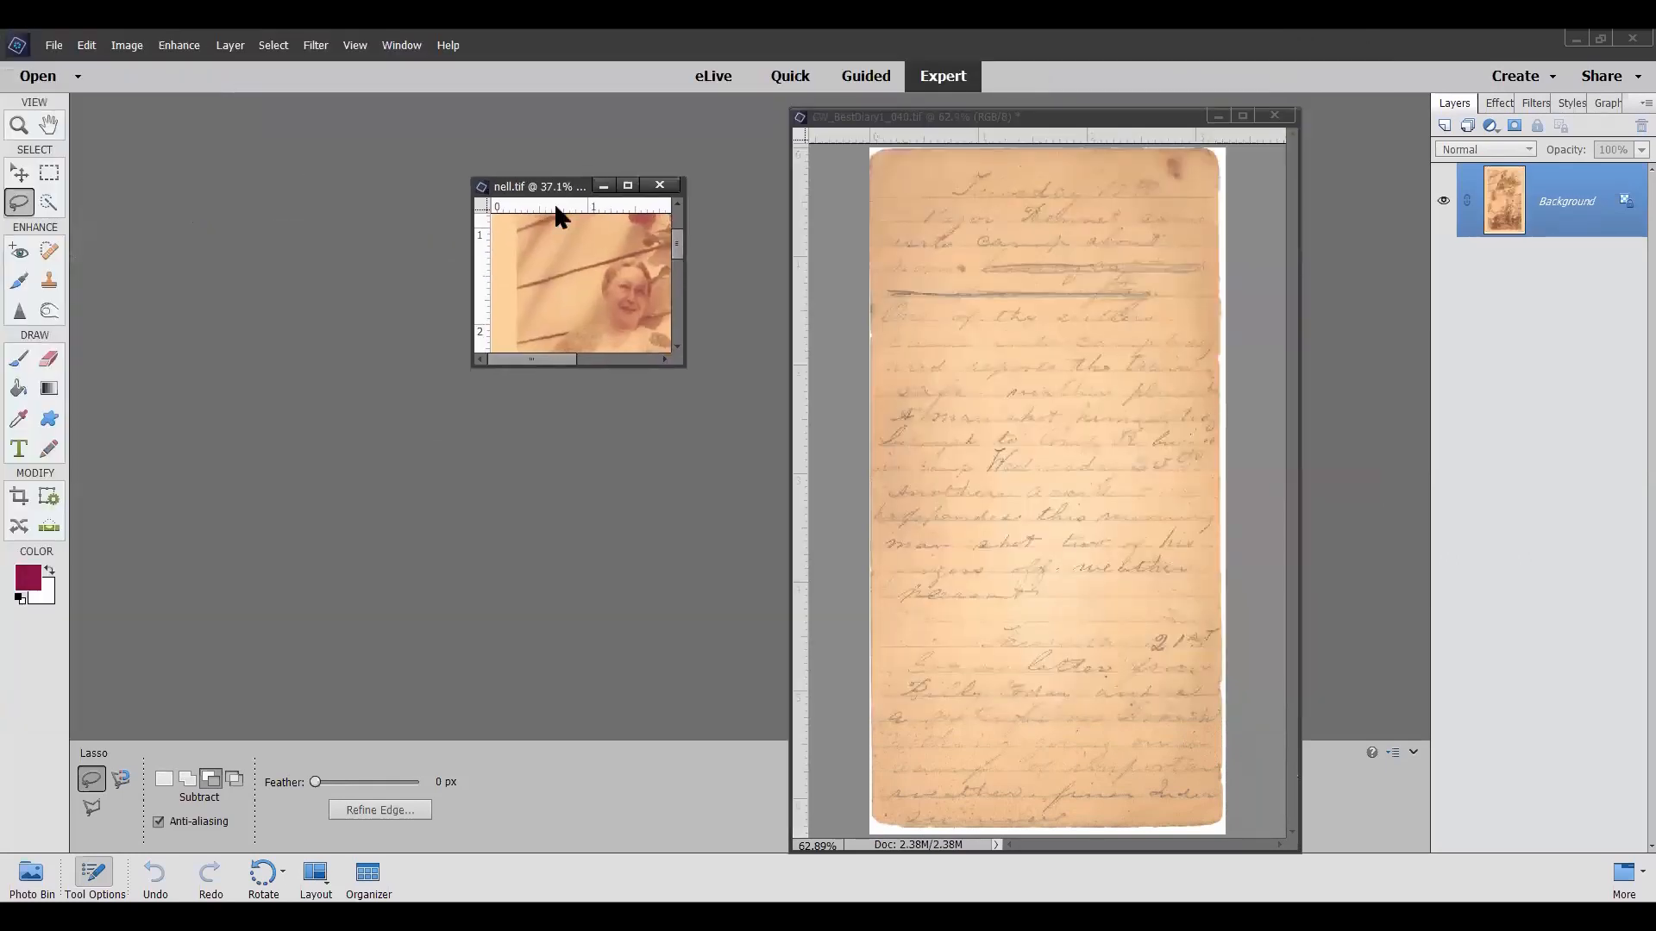
pyautogui.moveTo(676, 365); pyautogui.dragTo(1095, 902)
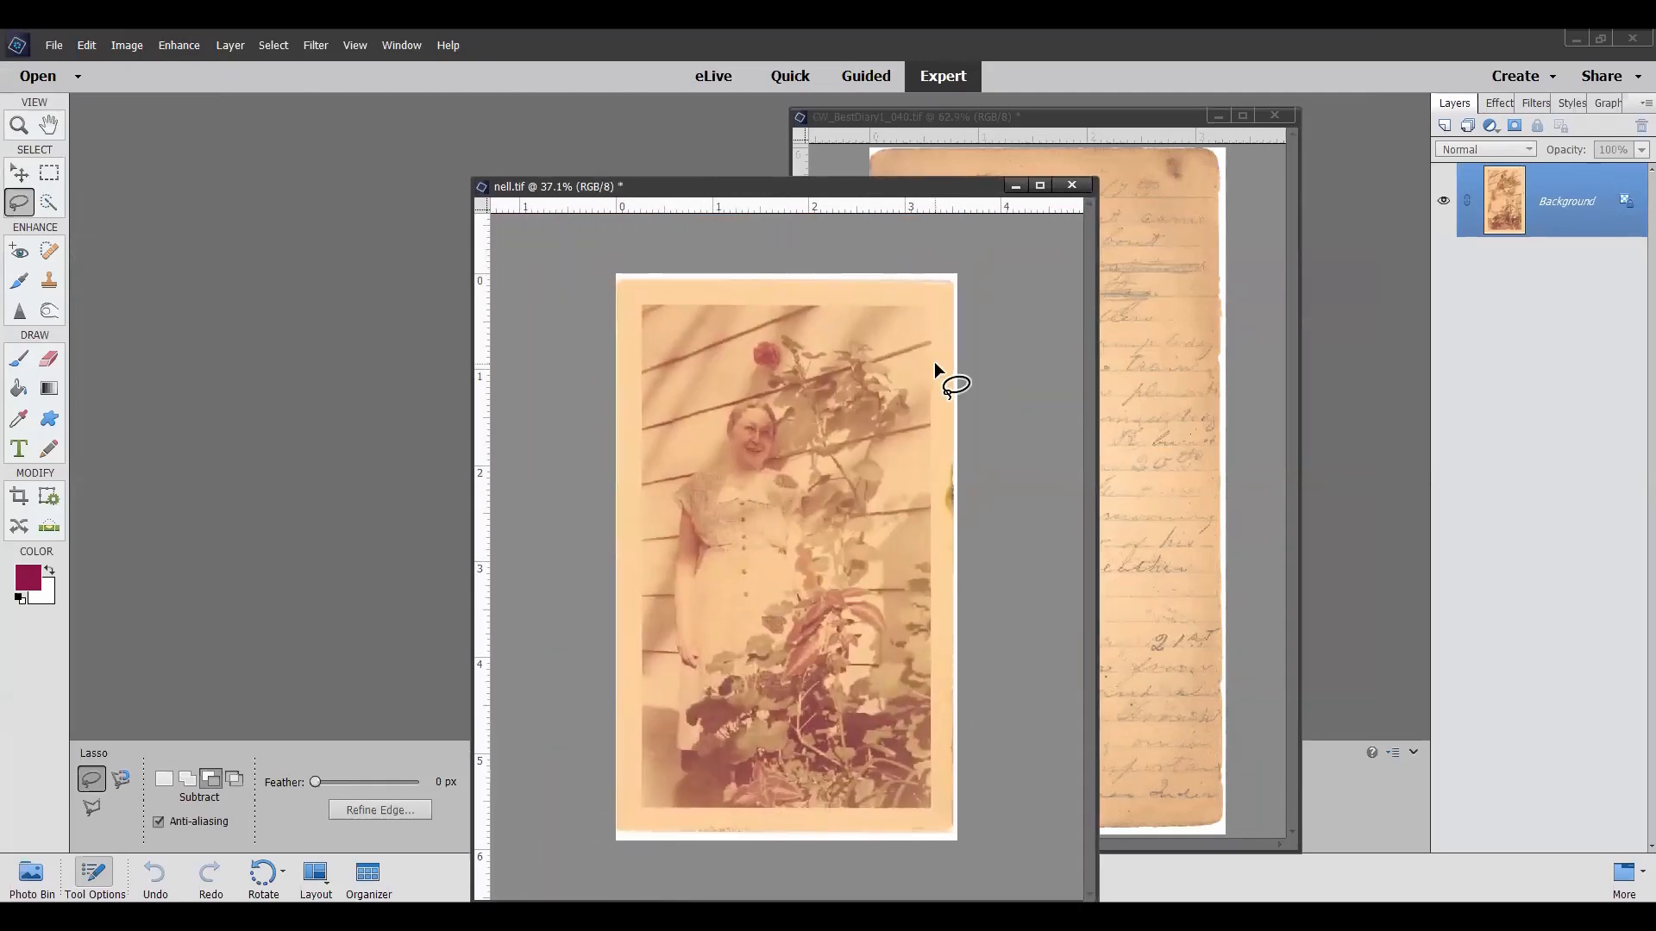
# Step: Try the automatic Levels correction on nell.tif with its border still included, and cancel it
pyautogui.click(172, 49)
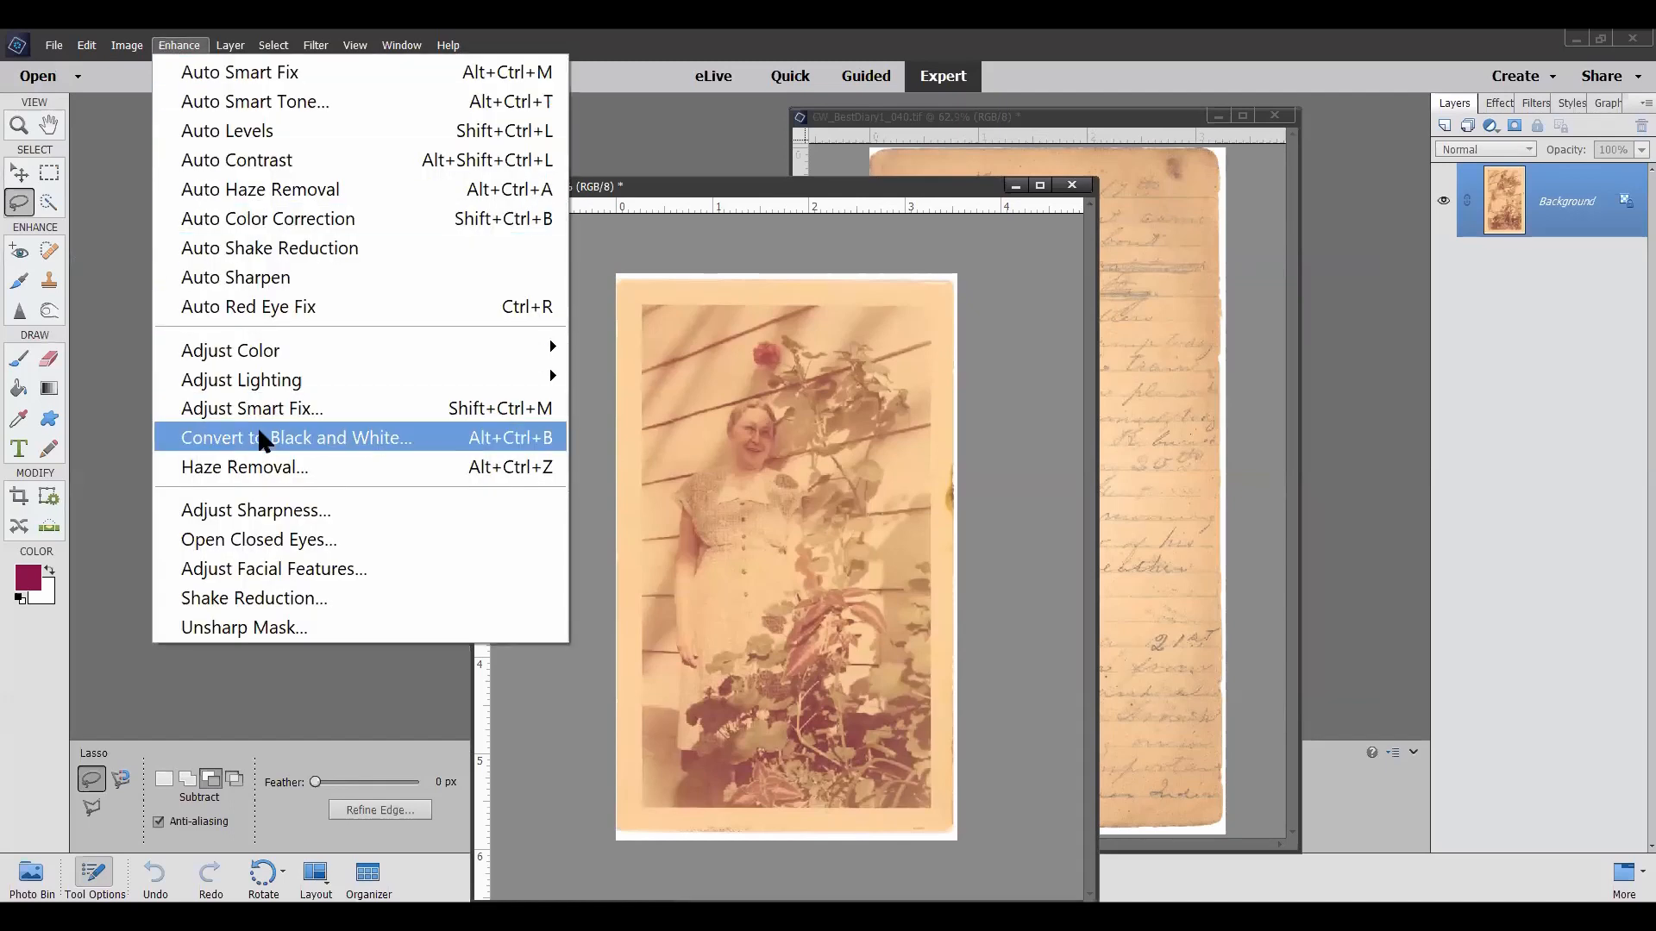
pyautogui.moveTo(267, 390)
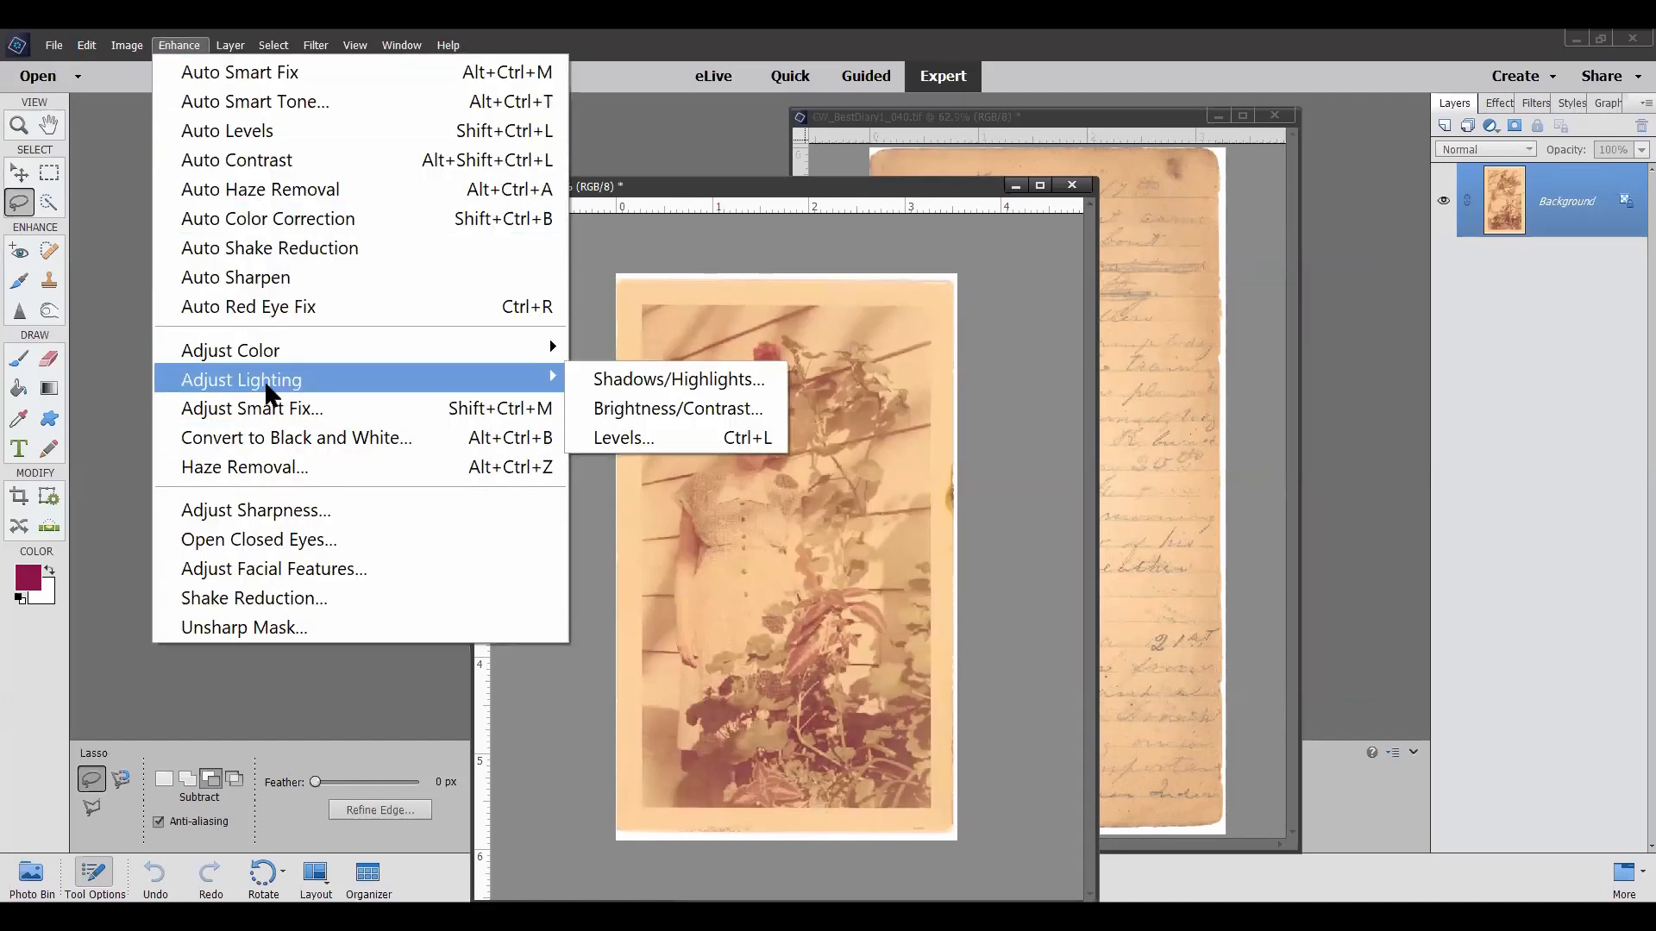
pyautogui.click(642, 441)
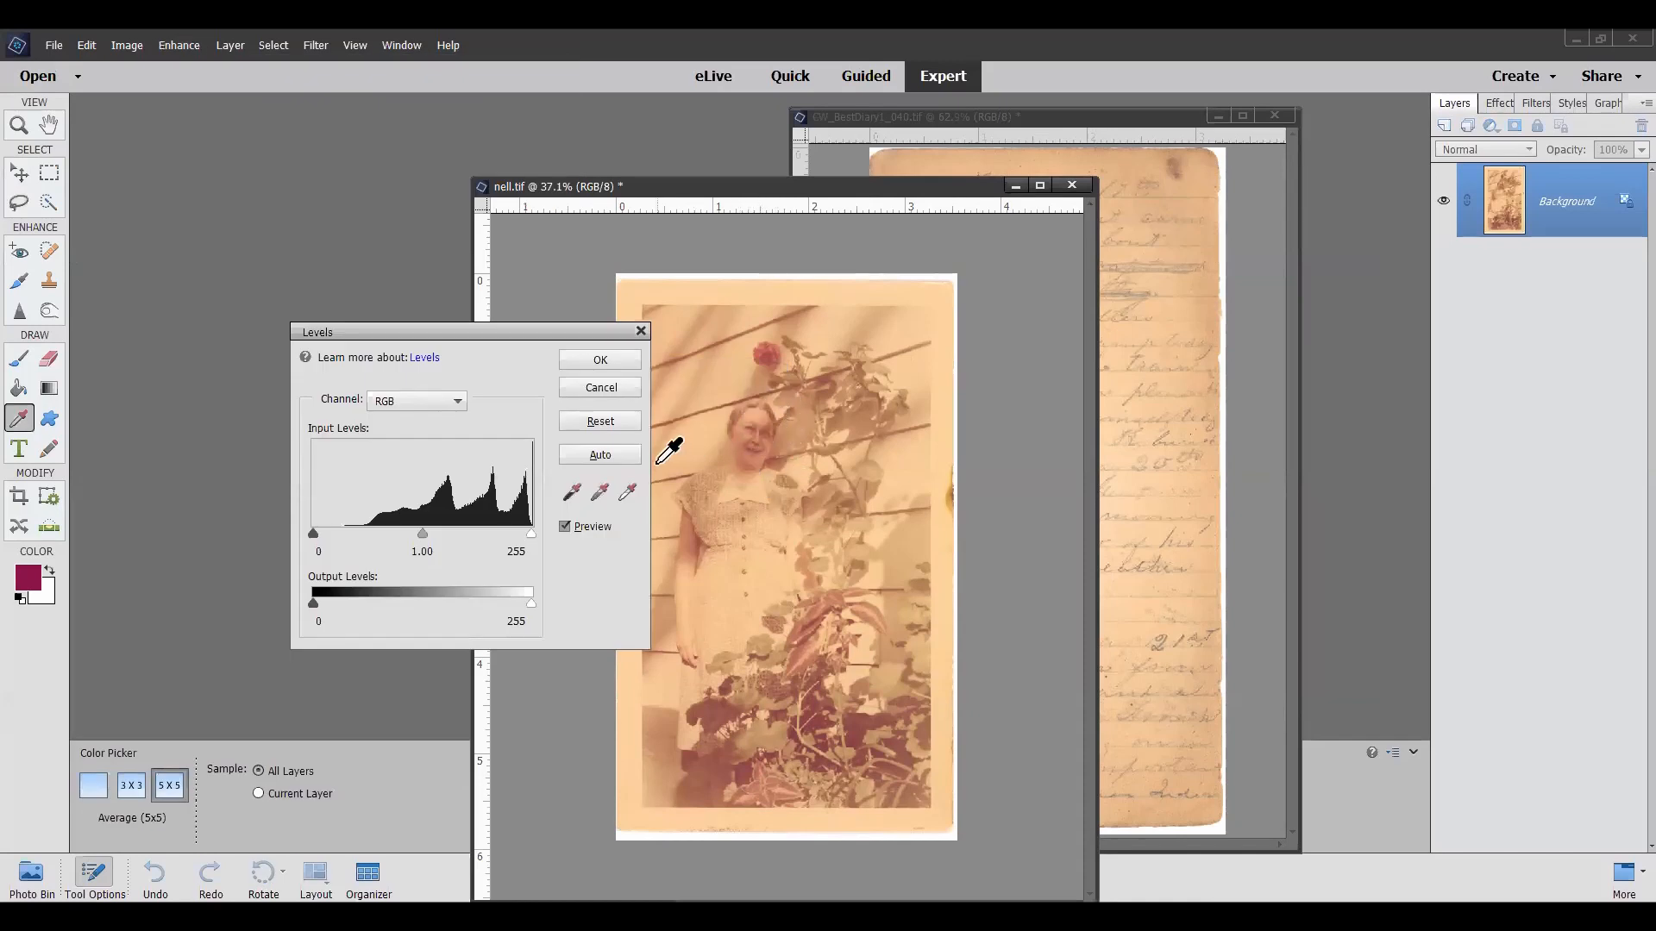
pyautogui.click(605, 452)
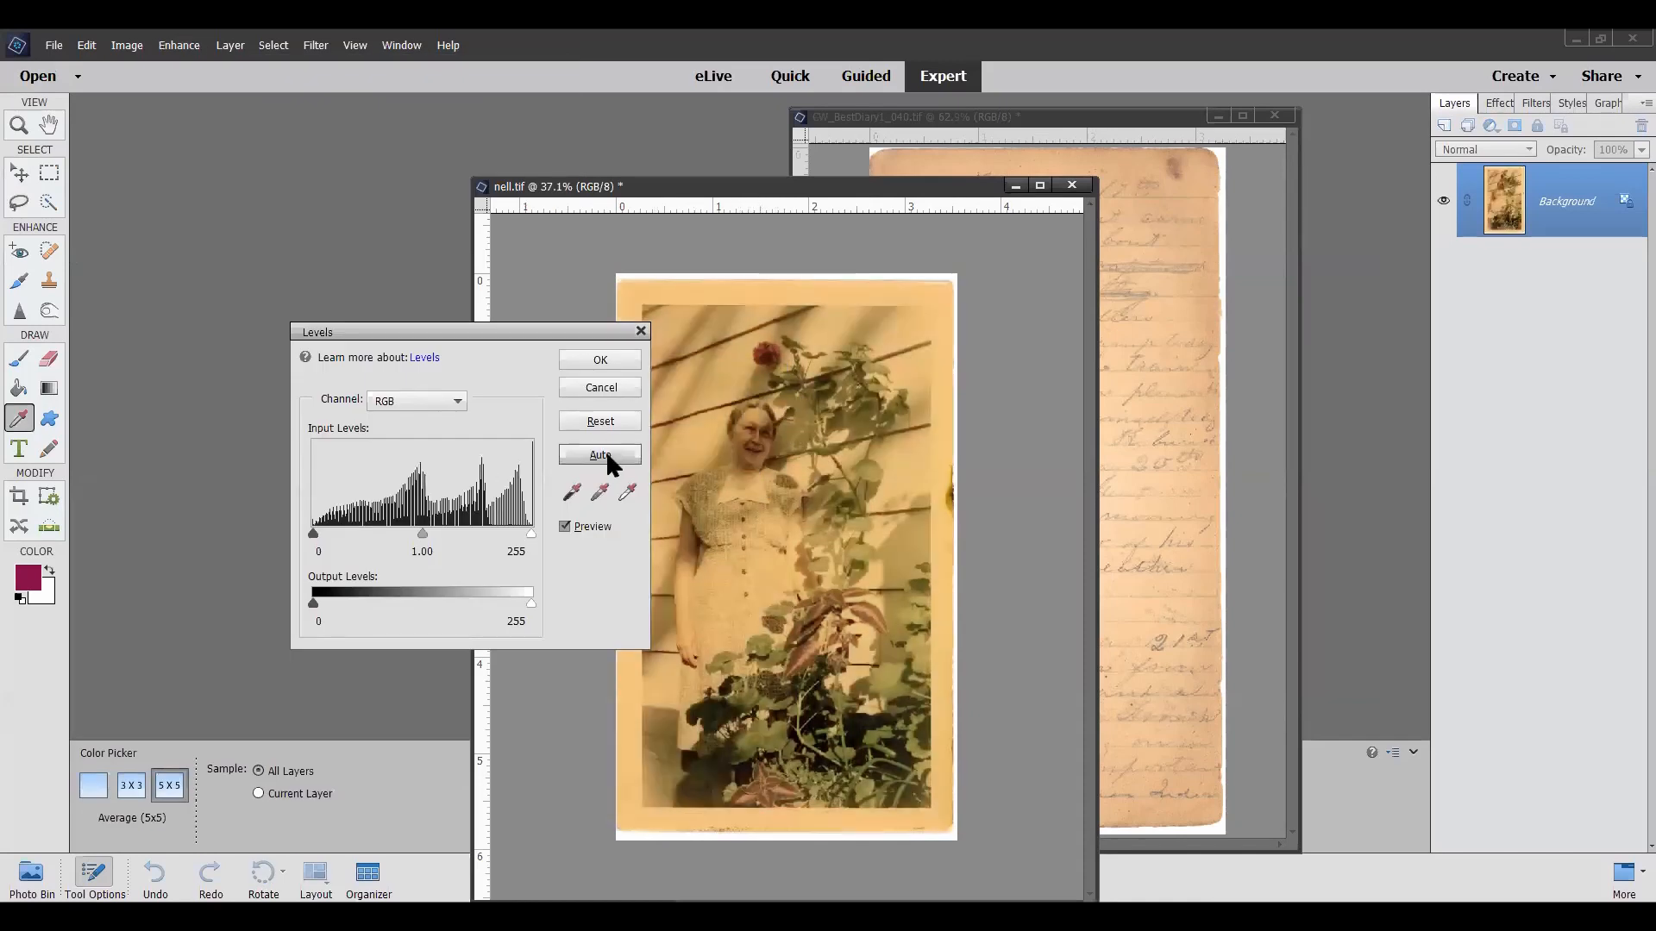
pyautogui.click(618, 388)
# Step: Crop nell.tif on all four sides to the picture area inside its border and apply Auto Levels
pyautogui.click(18, 202)
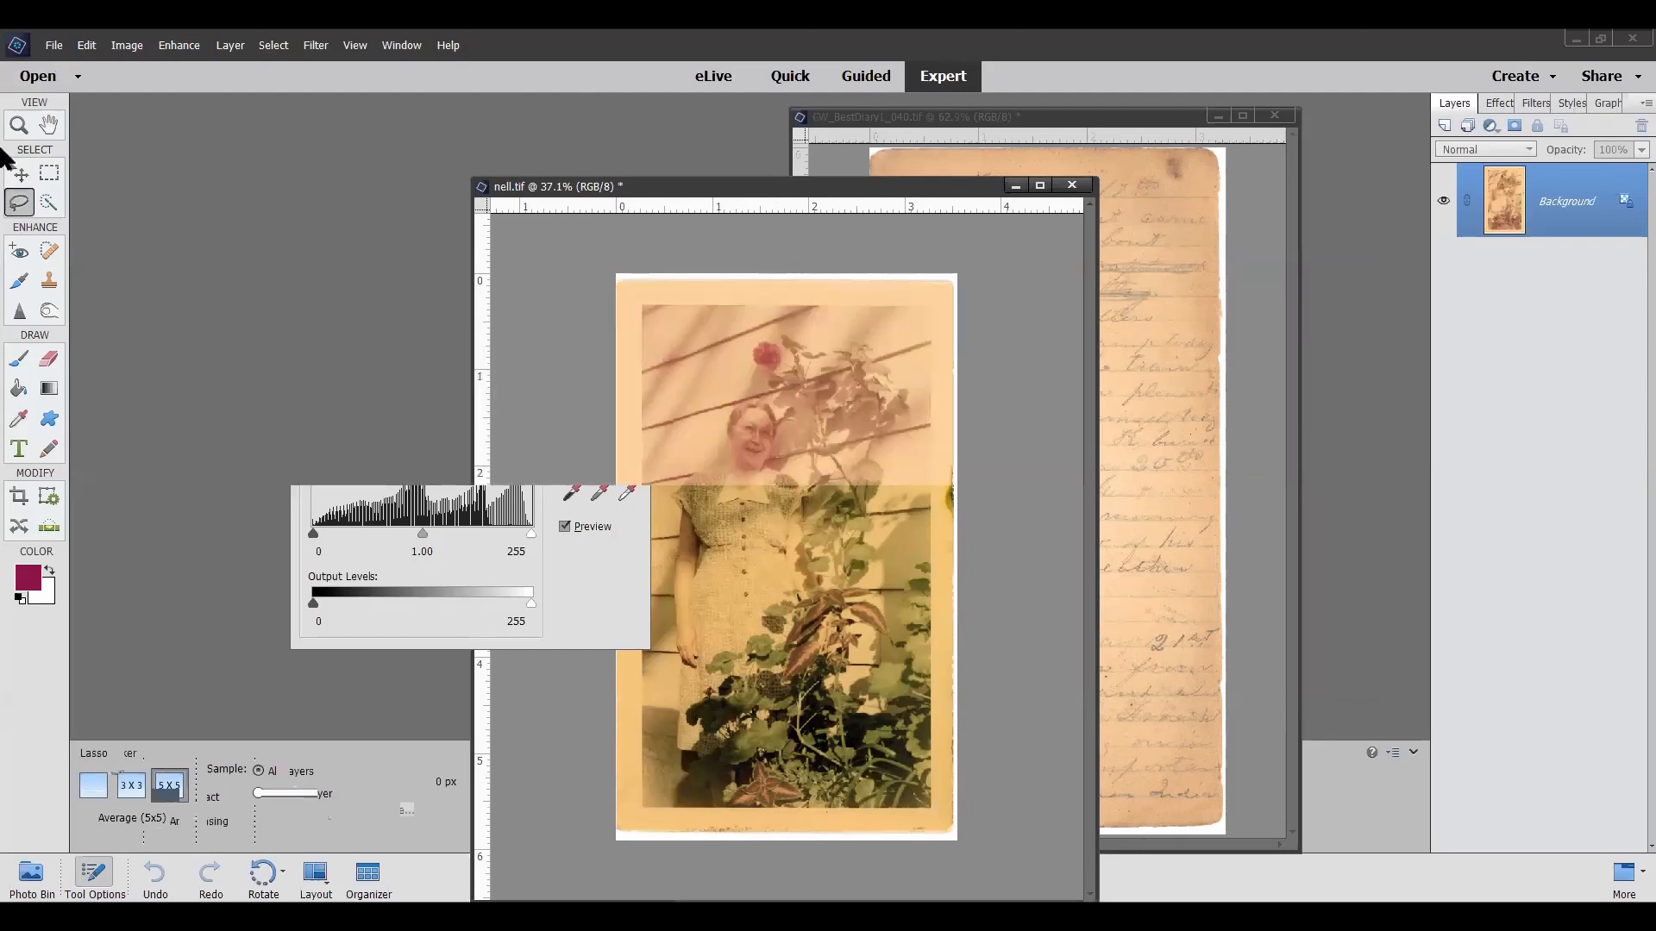
pyautogui.click(19, 497)
pyautogui.moveTo(791, 552); pyautogui.dragTo(761, 306)
pyautogui.moveTo(787, 828); pyautogui.dragTo(785, 807)
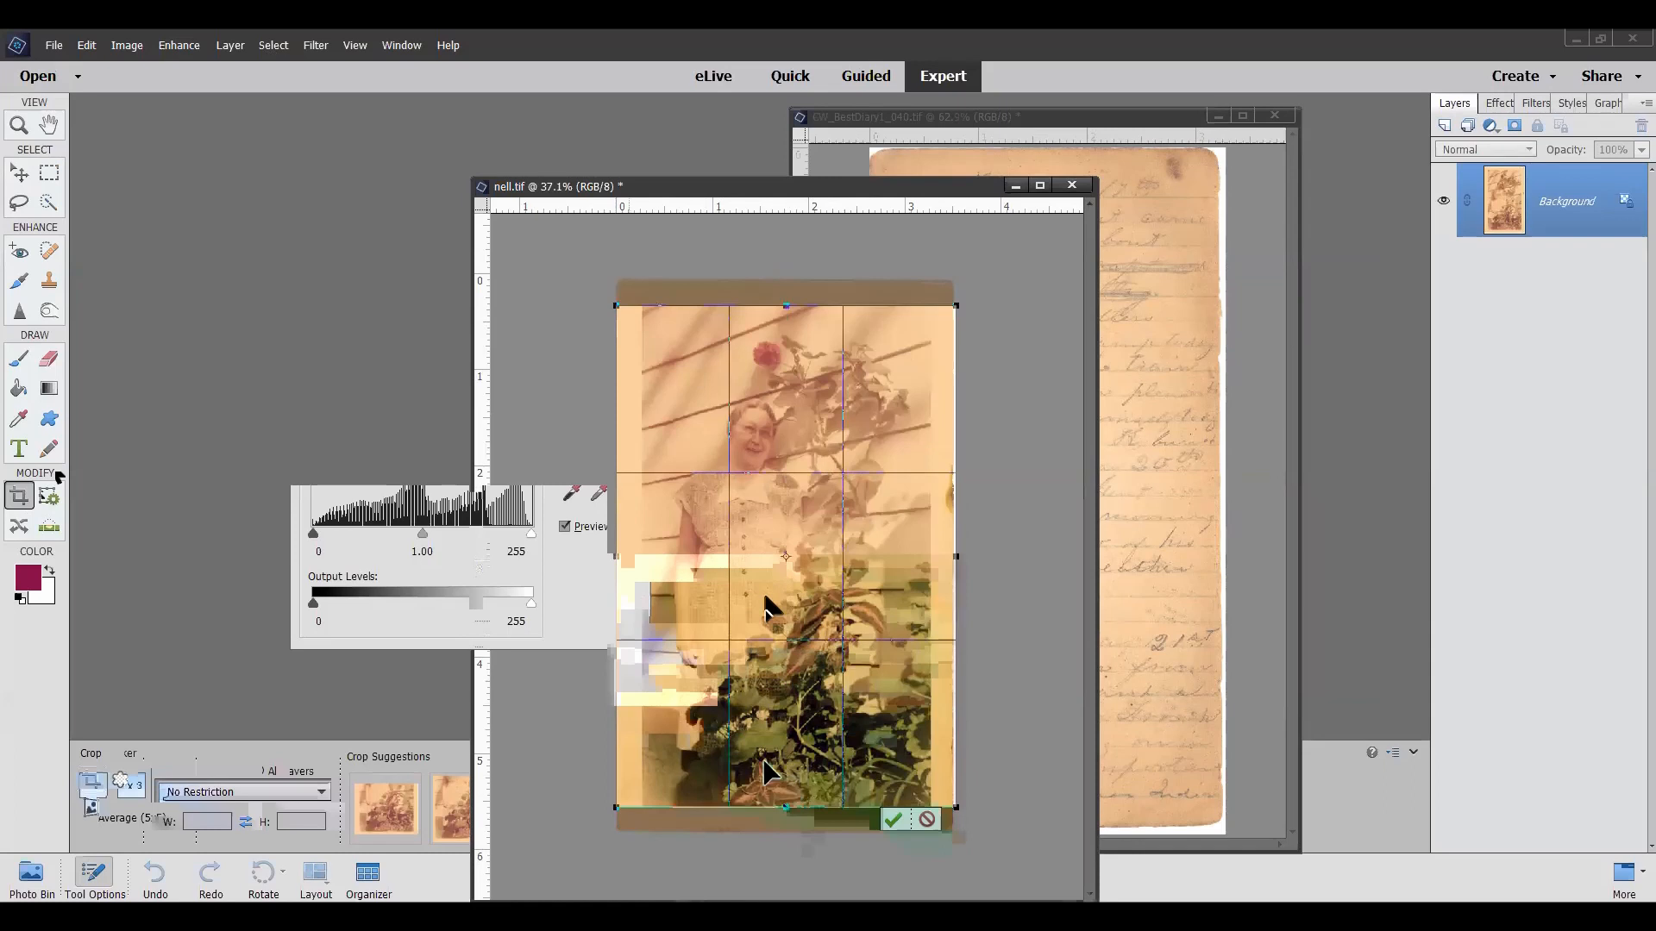
pyautogui.moveTo(617, 558); pyautogui.dragTo(643, 557)
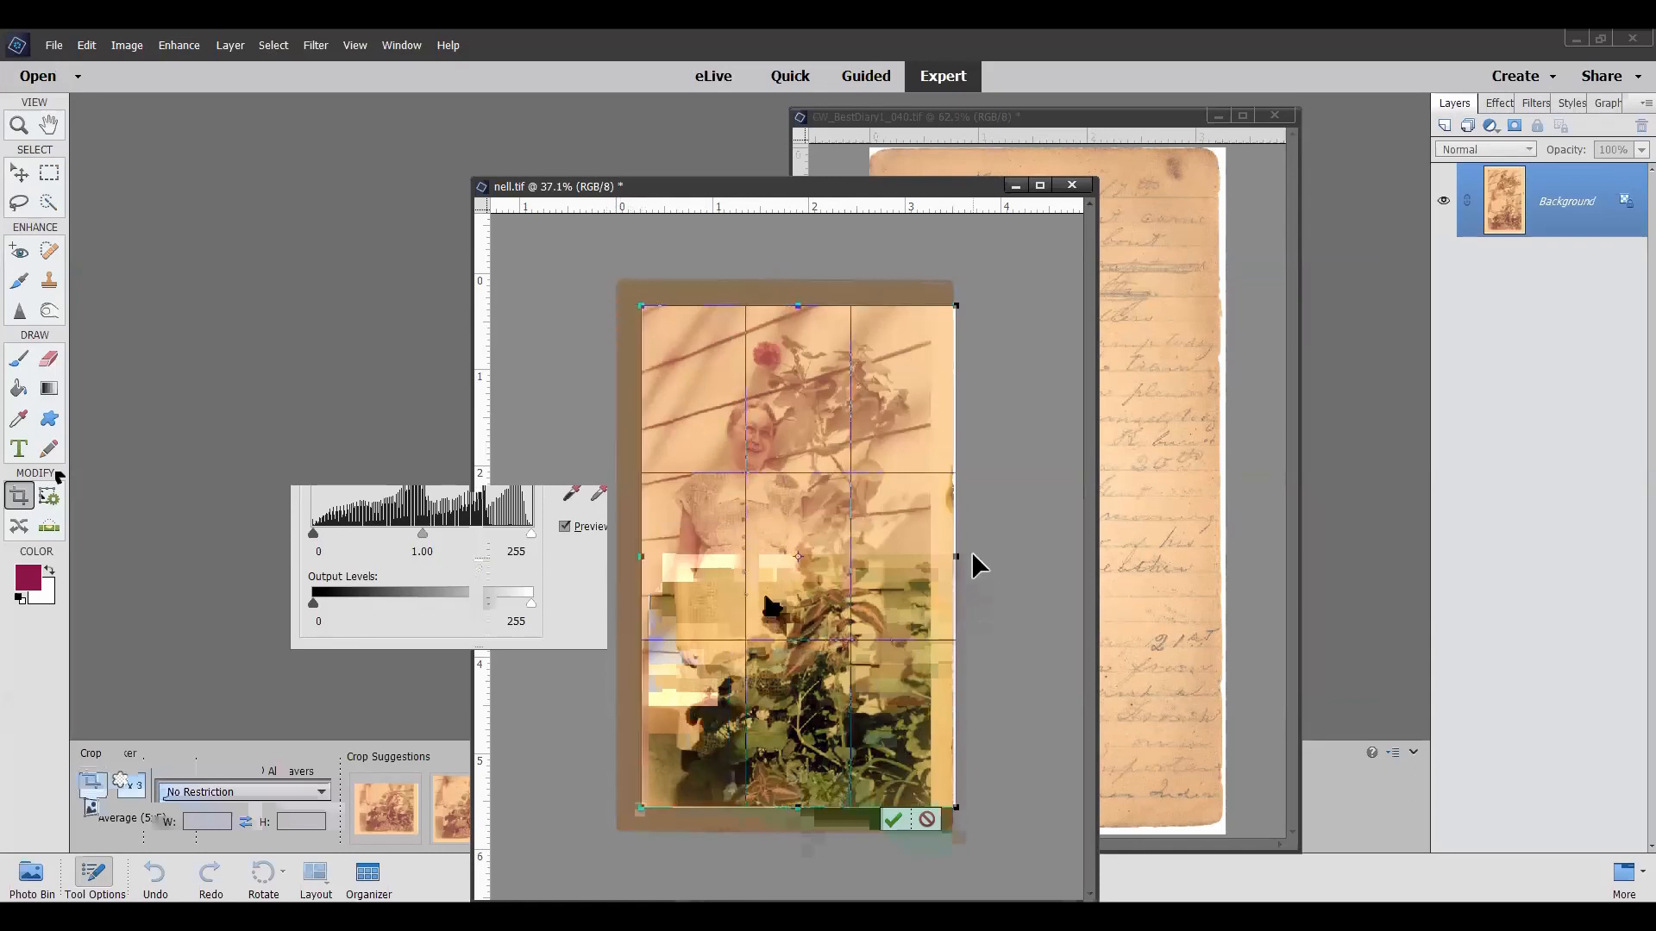
pyautogui.moveTo(958, 556)
pyautogui.mouseDown()
pyautogui.moveTo(937, 552)
pyautogui.moveTo(933, 577)
pyautogui.mouseUp()
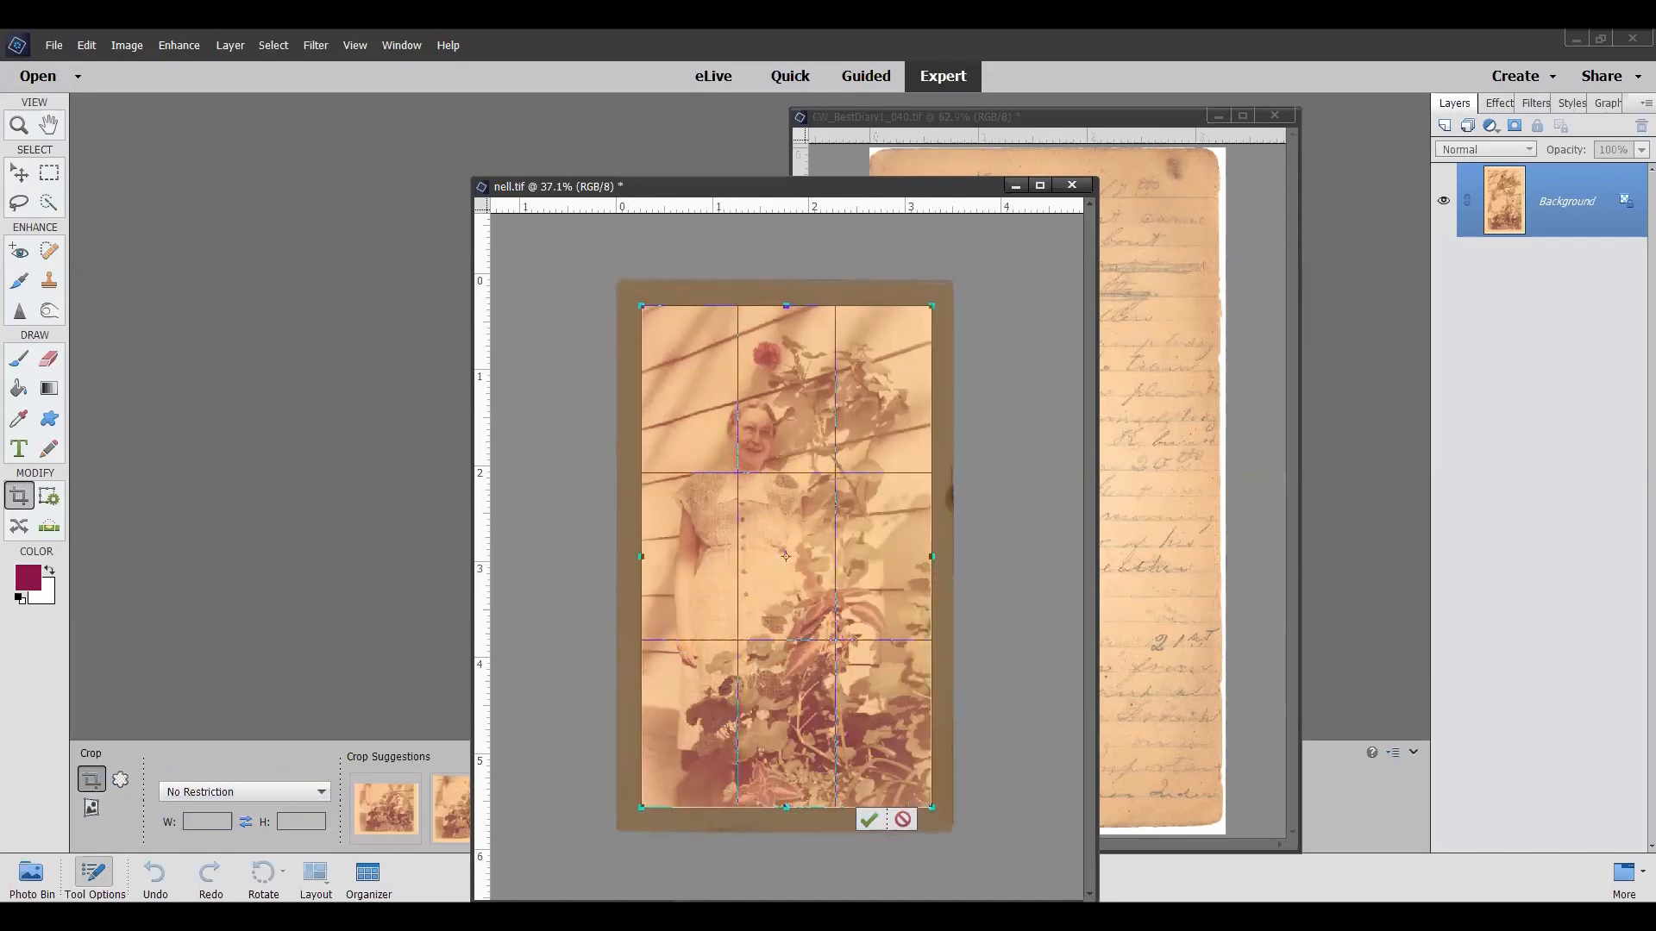
pyautogui.click(866, 818)
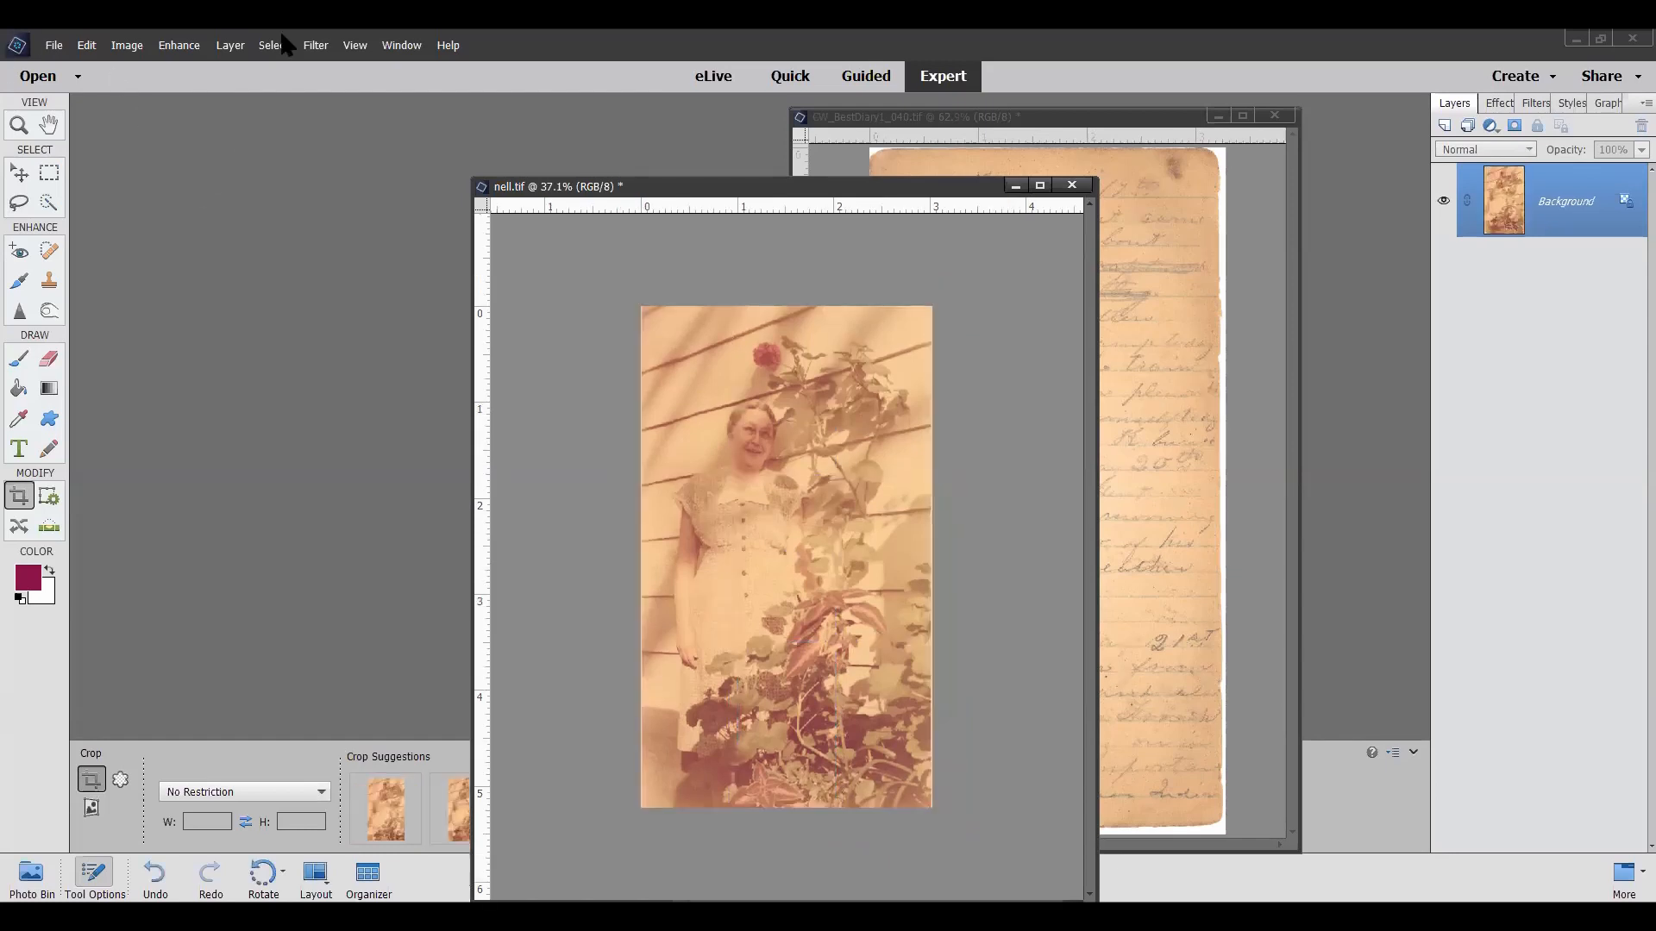
pyautogui.click(175, 47)
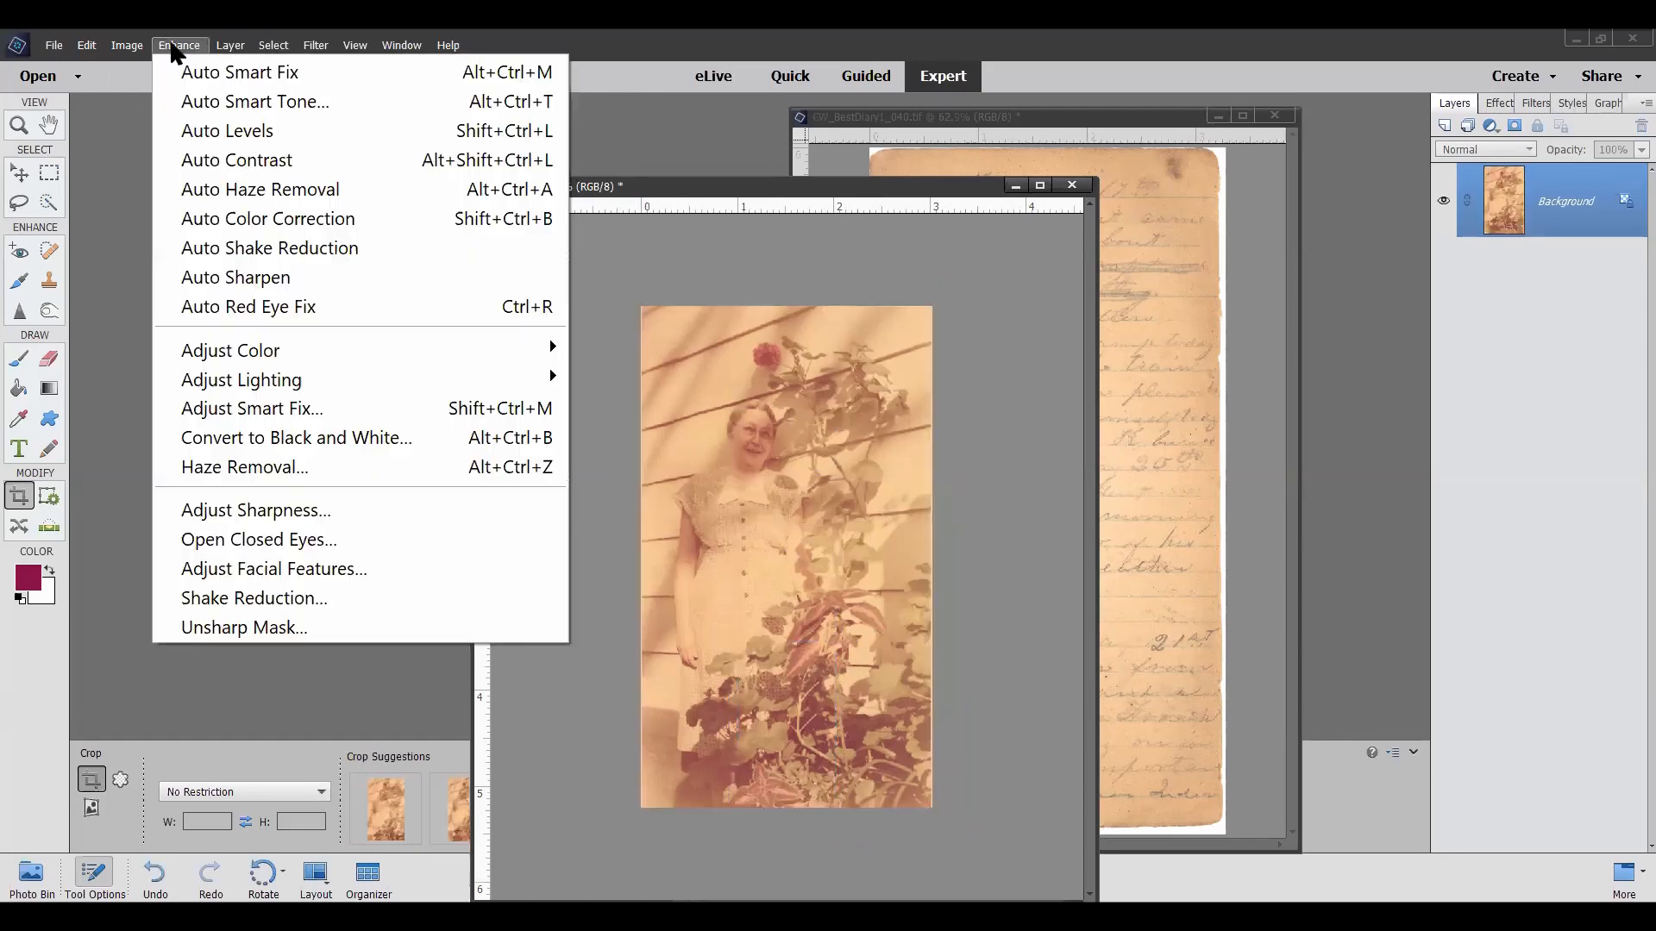
pyautogui.click(189, 132)
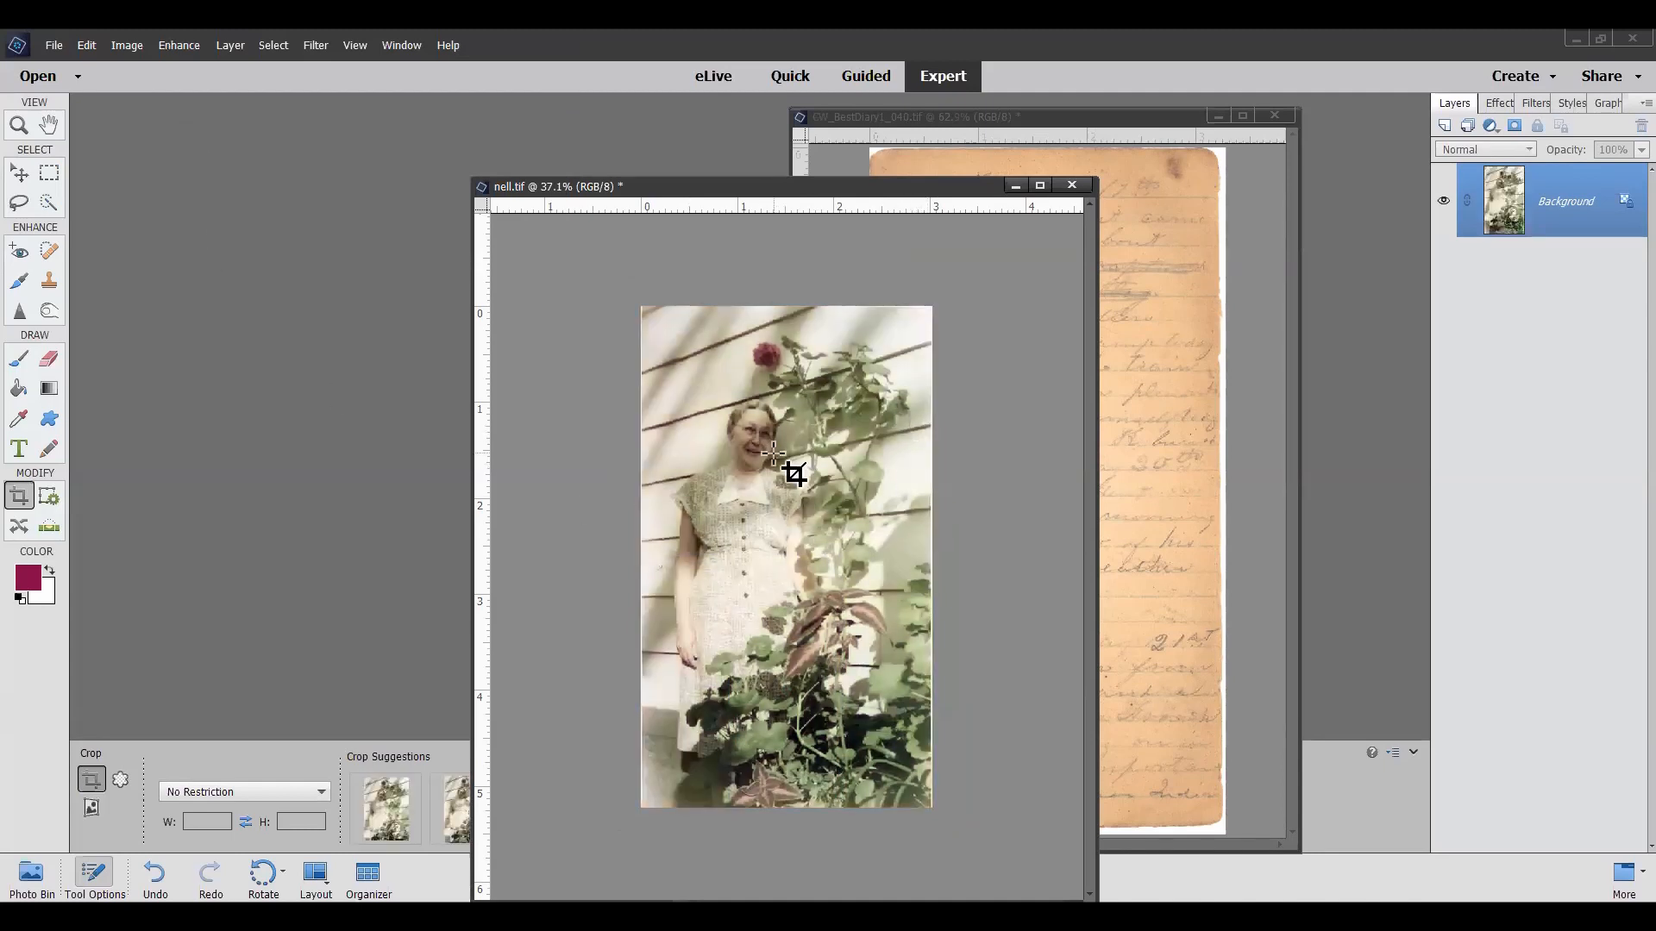
# Step: Examine the woman's face in the corrected photo at several magnifications, down to the individual pixel colors of the skin
pyautogui.scroll(5, 773, 454)
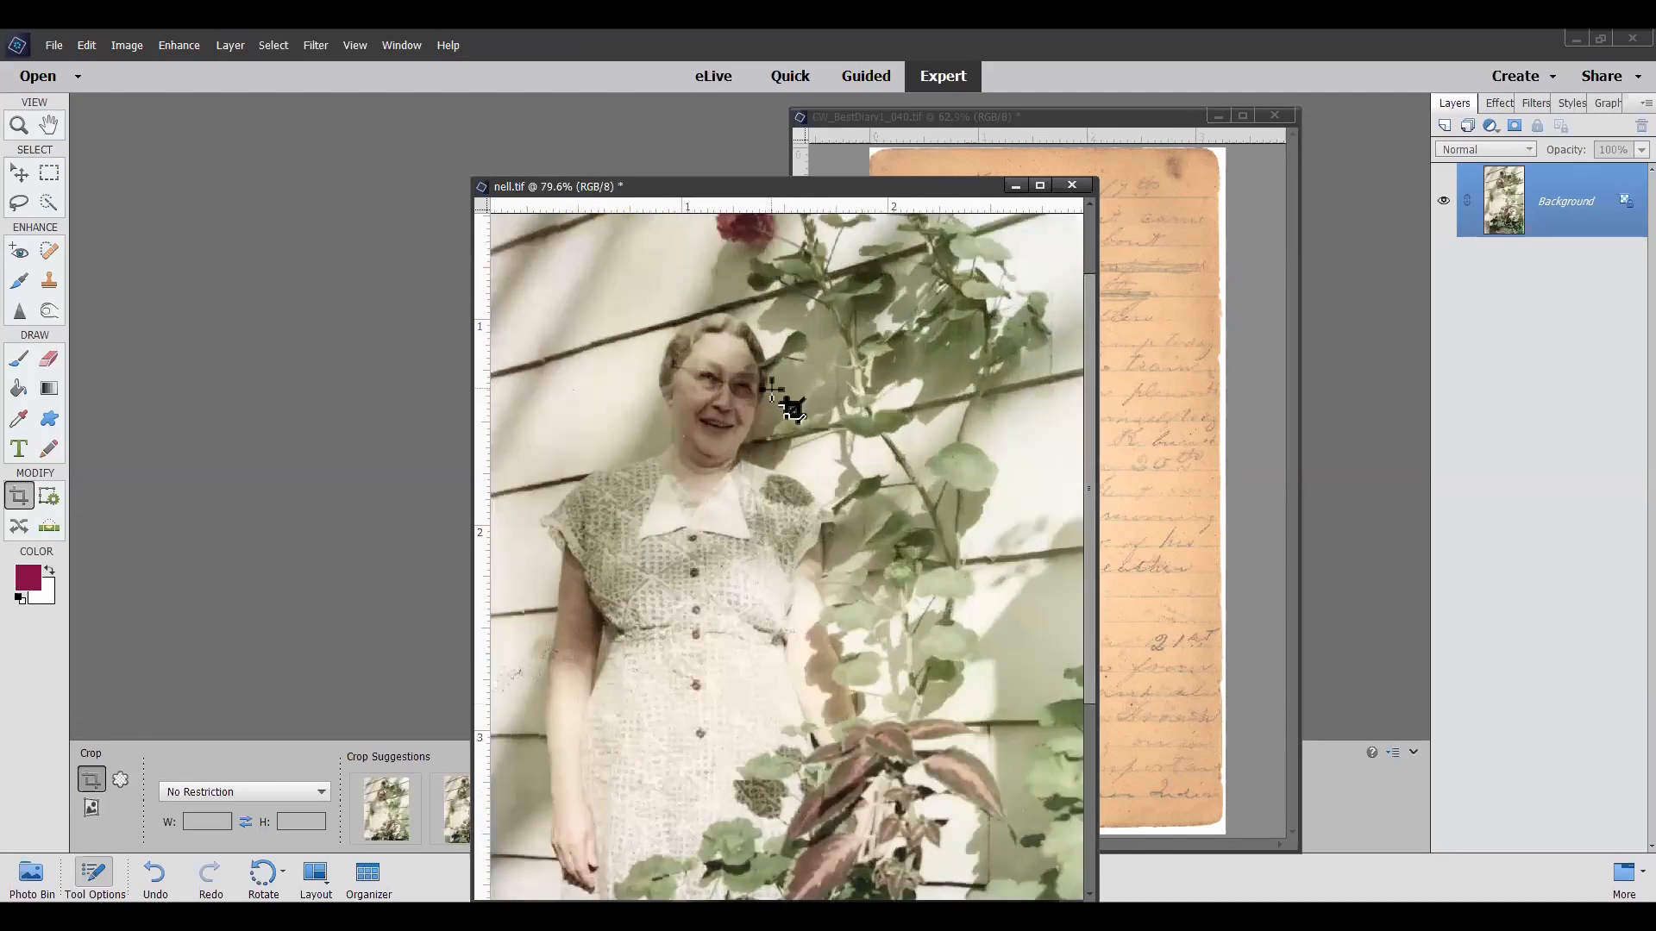
pyautogui.scroll(7, 772, 388)
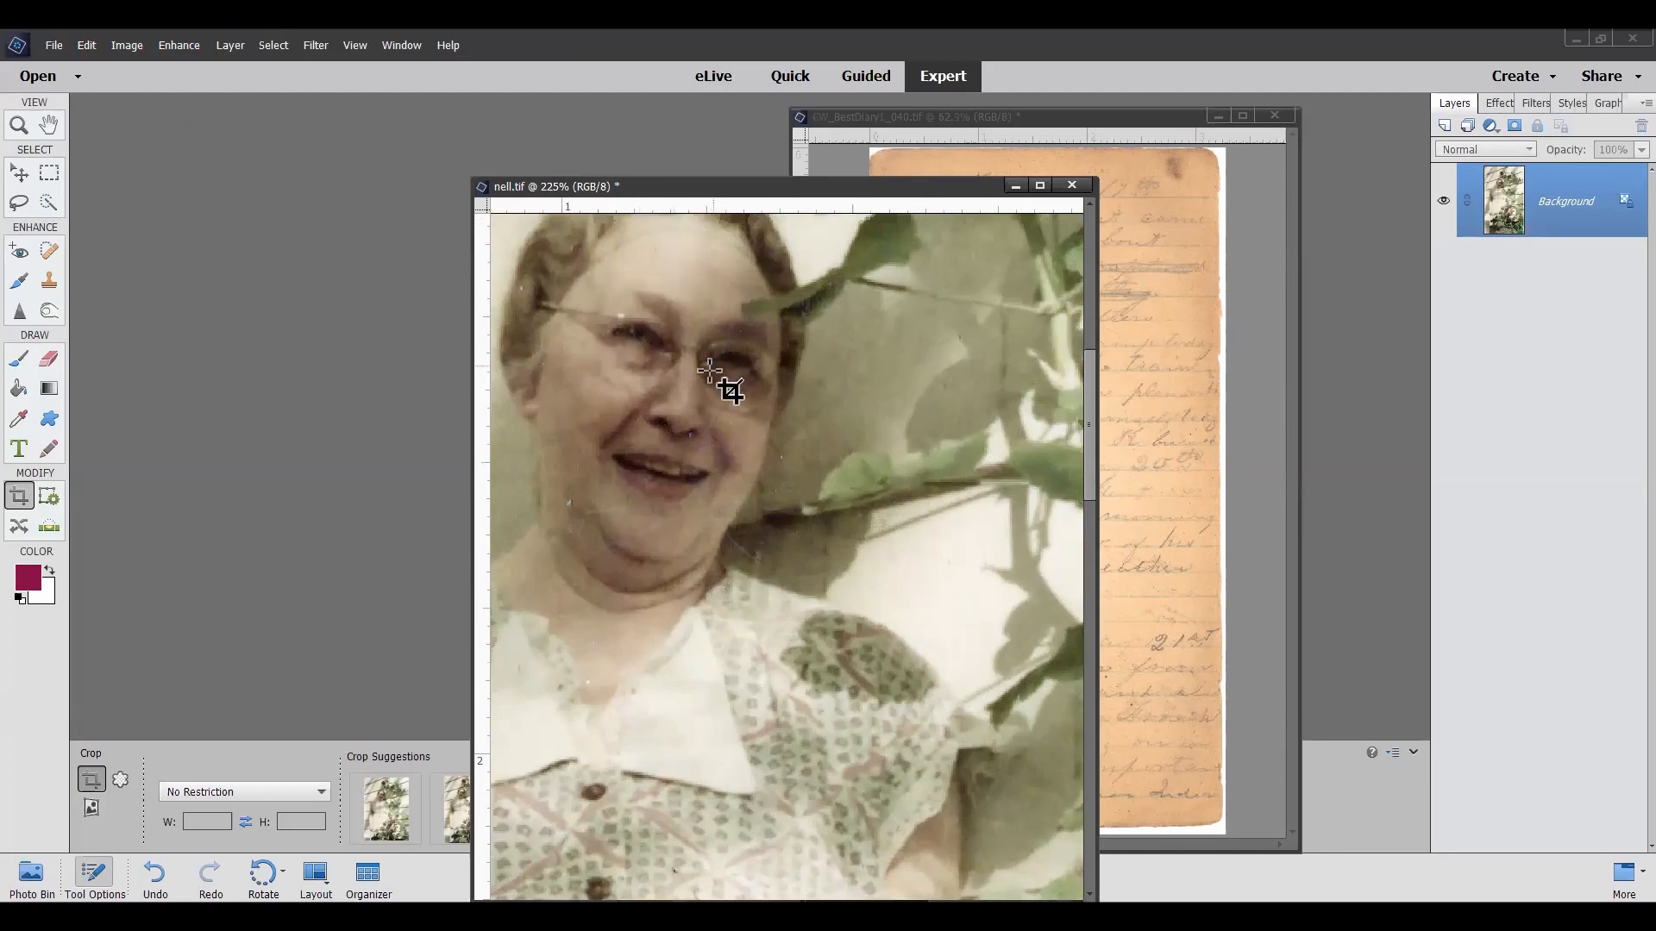
pyautogui.scroll(3, 613, 301)
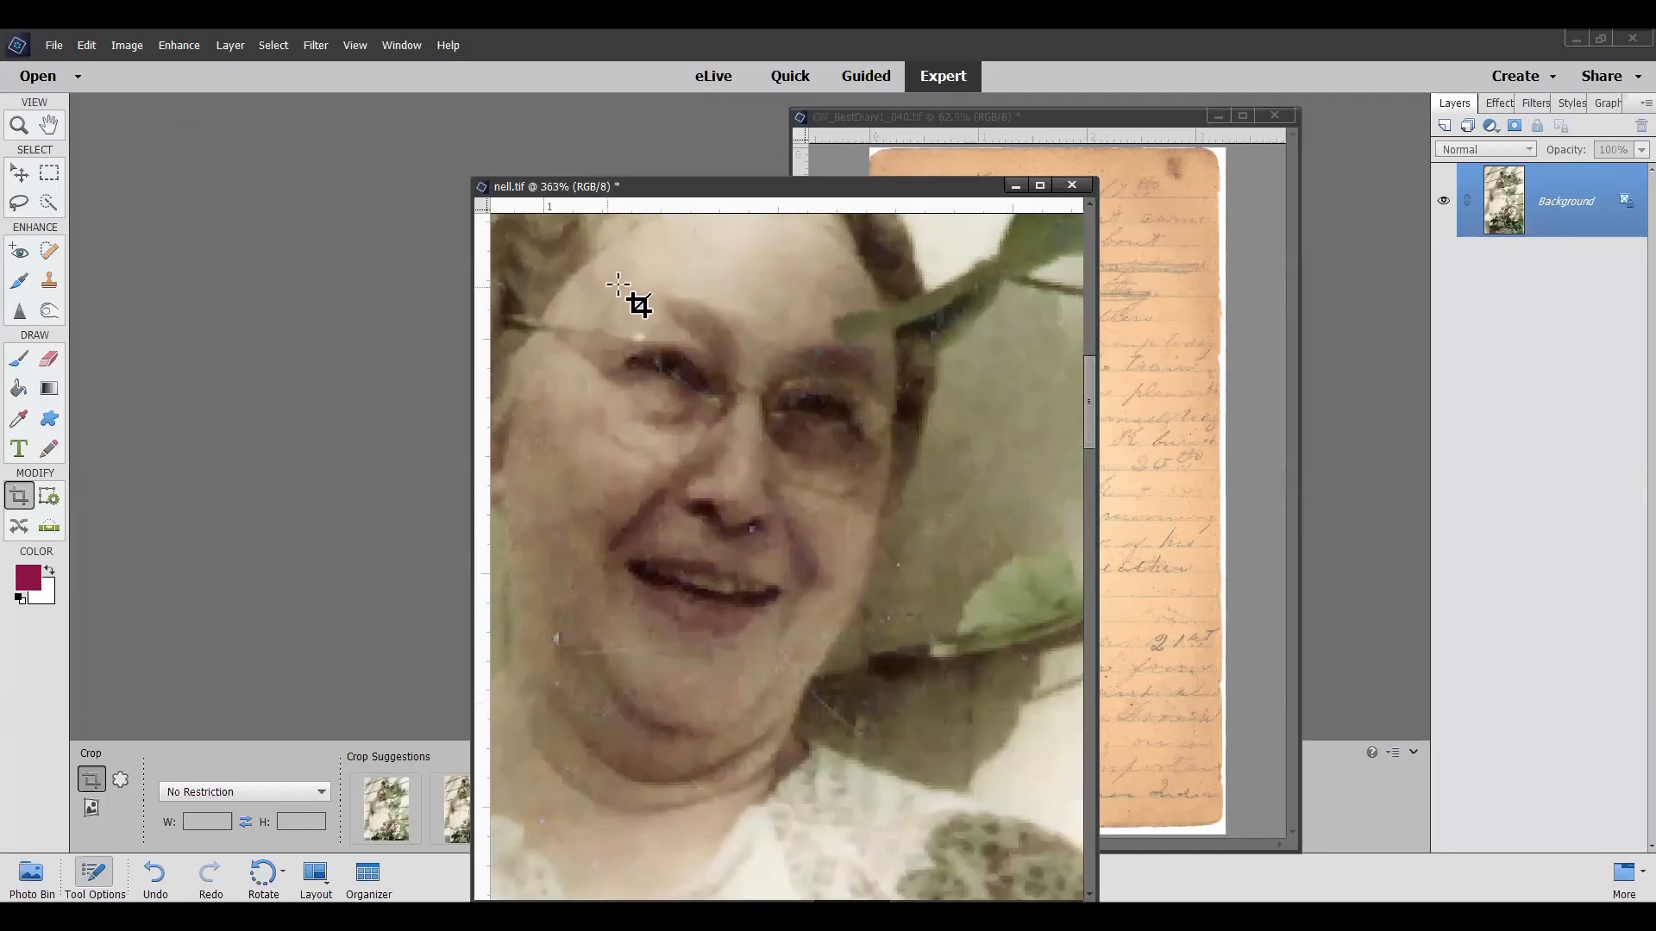
pyautogui.scroll(1, 618, 285)
pyautogui.moveTo(762, 191); pyautogui.dragTo(1017, 168)
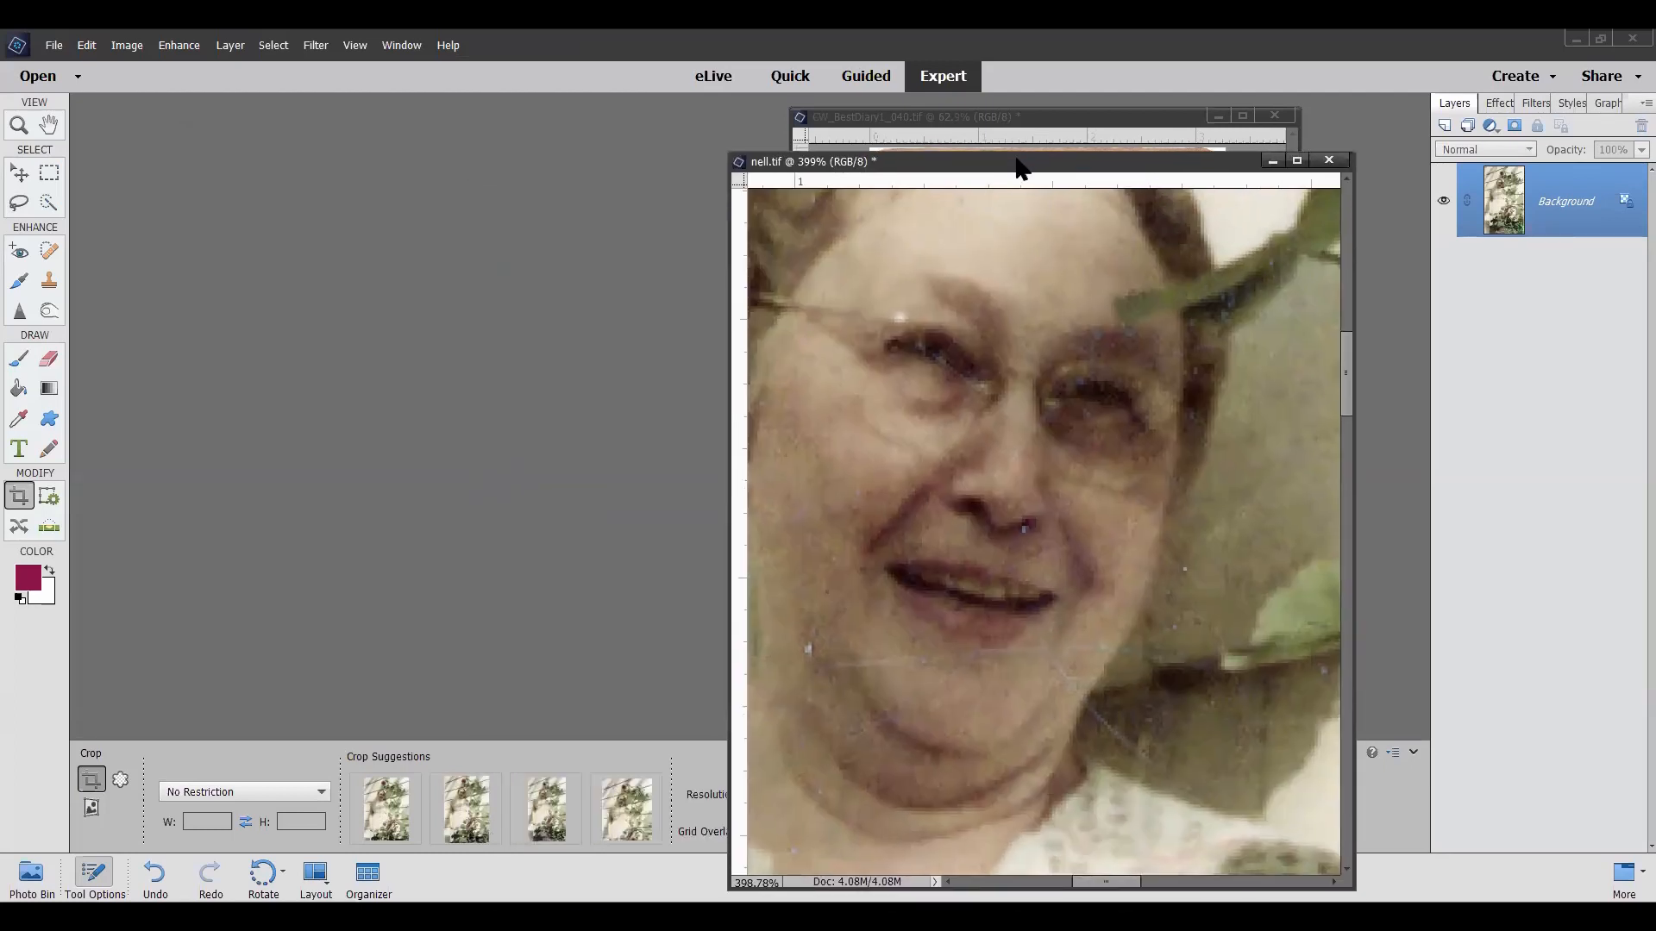
pyautogui.scroll(2, 1121, 541)
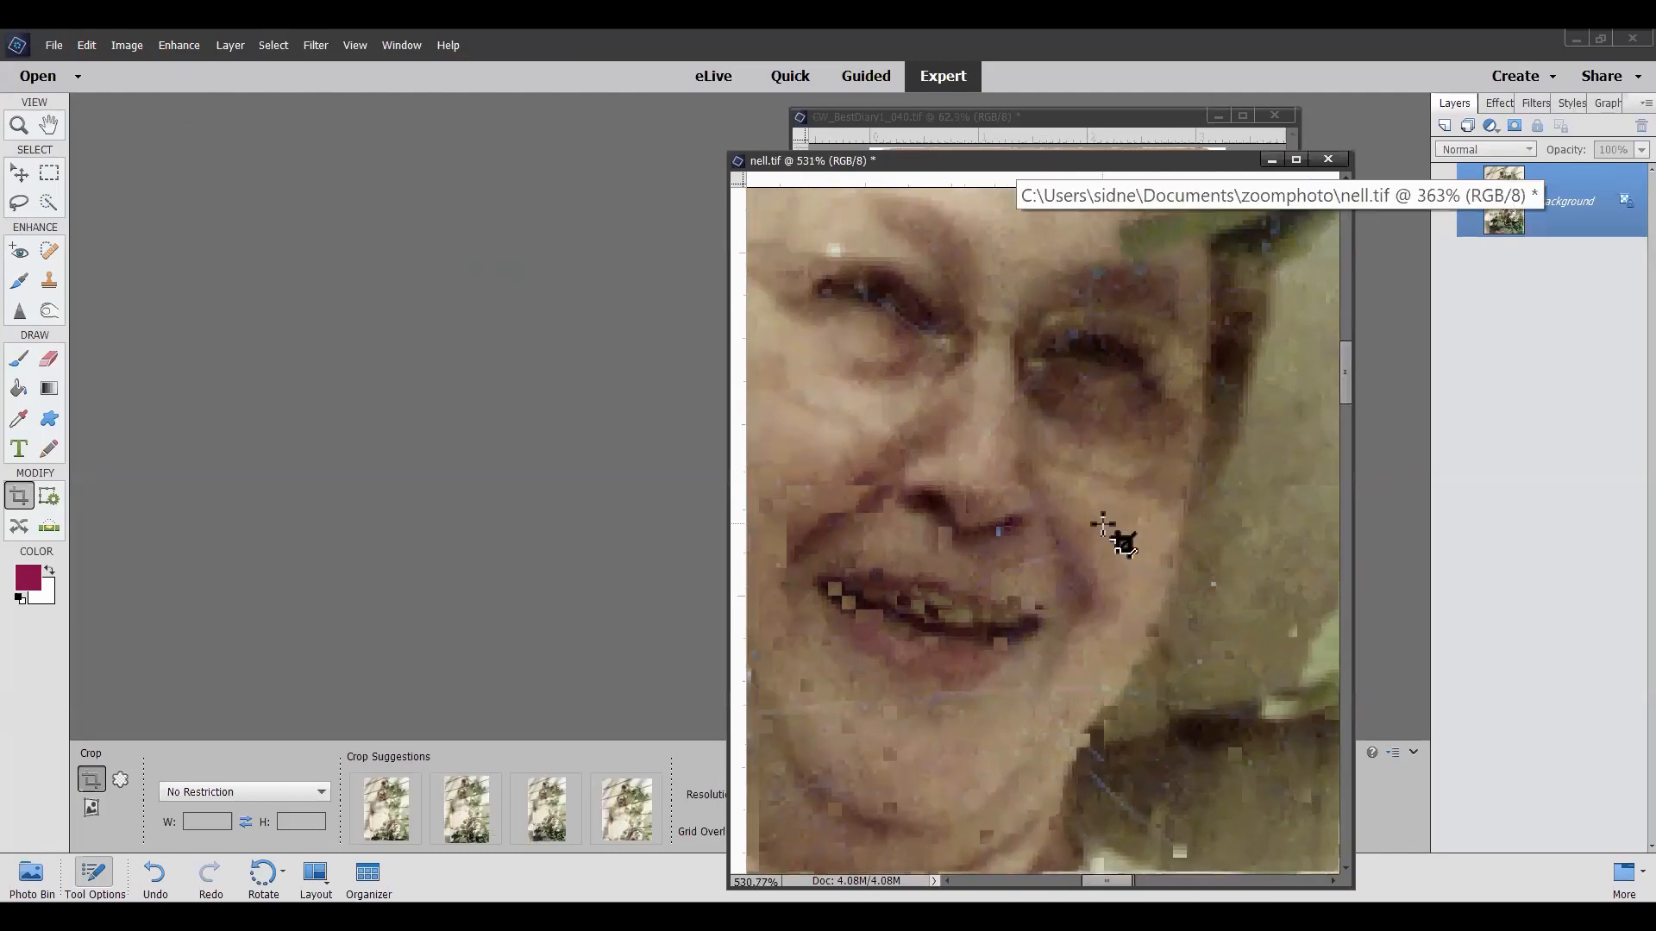
pyautogui.scroll(2, 1121, 542)
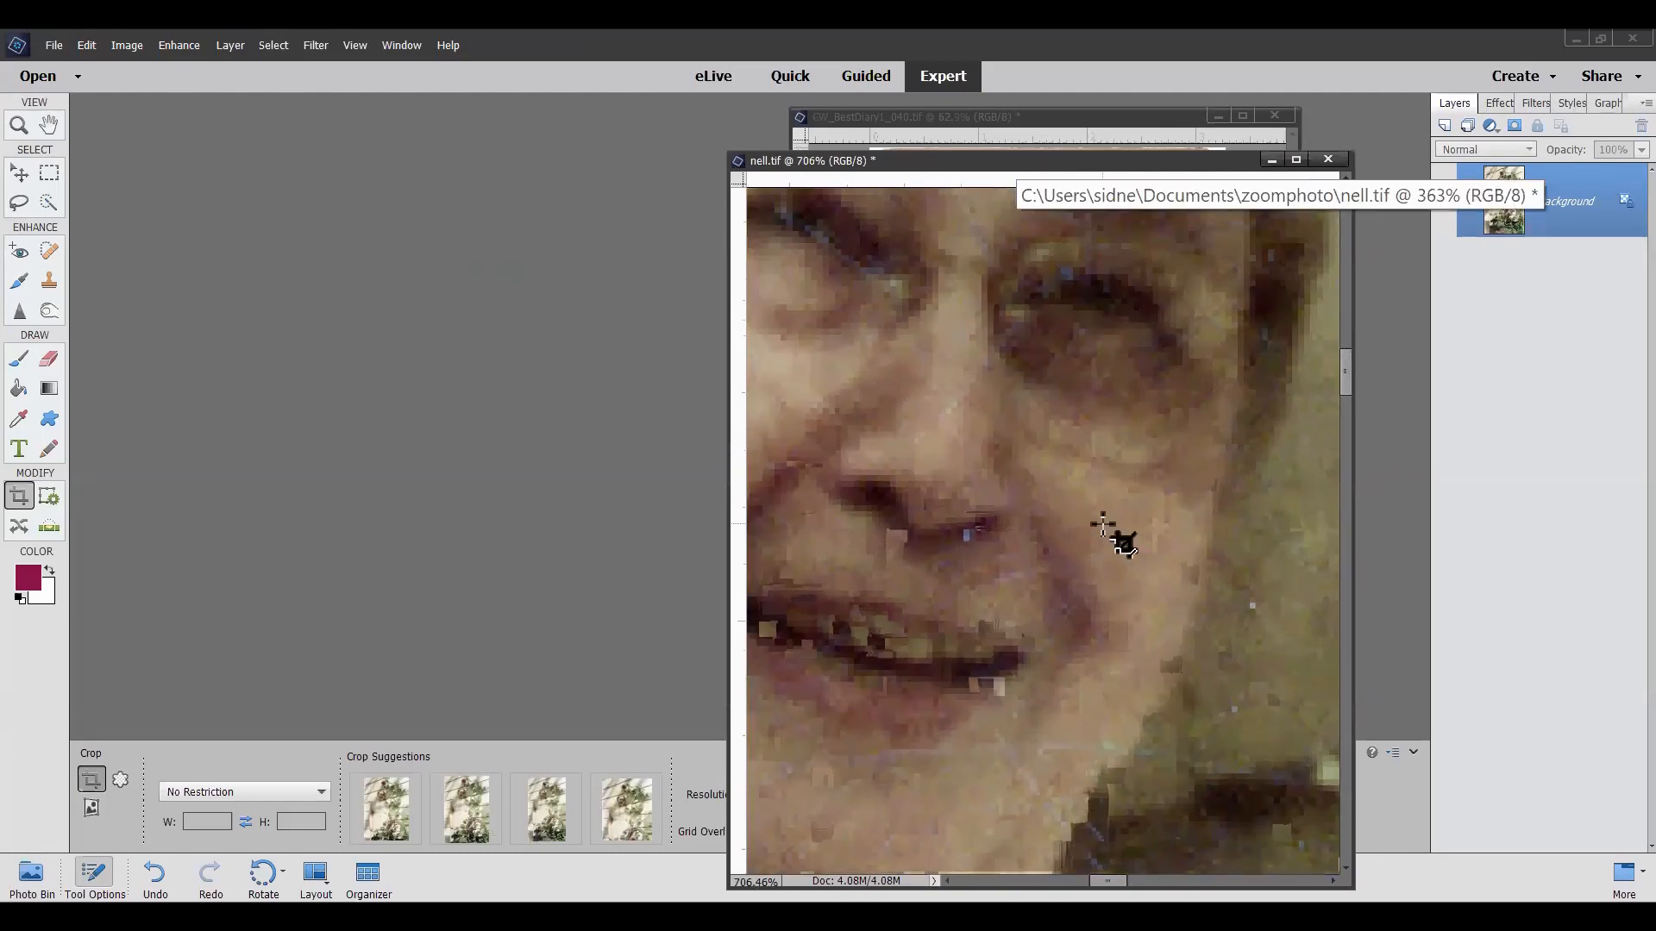
pyautogui.scroll(-2, 1121, 541)
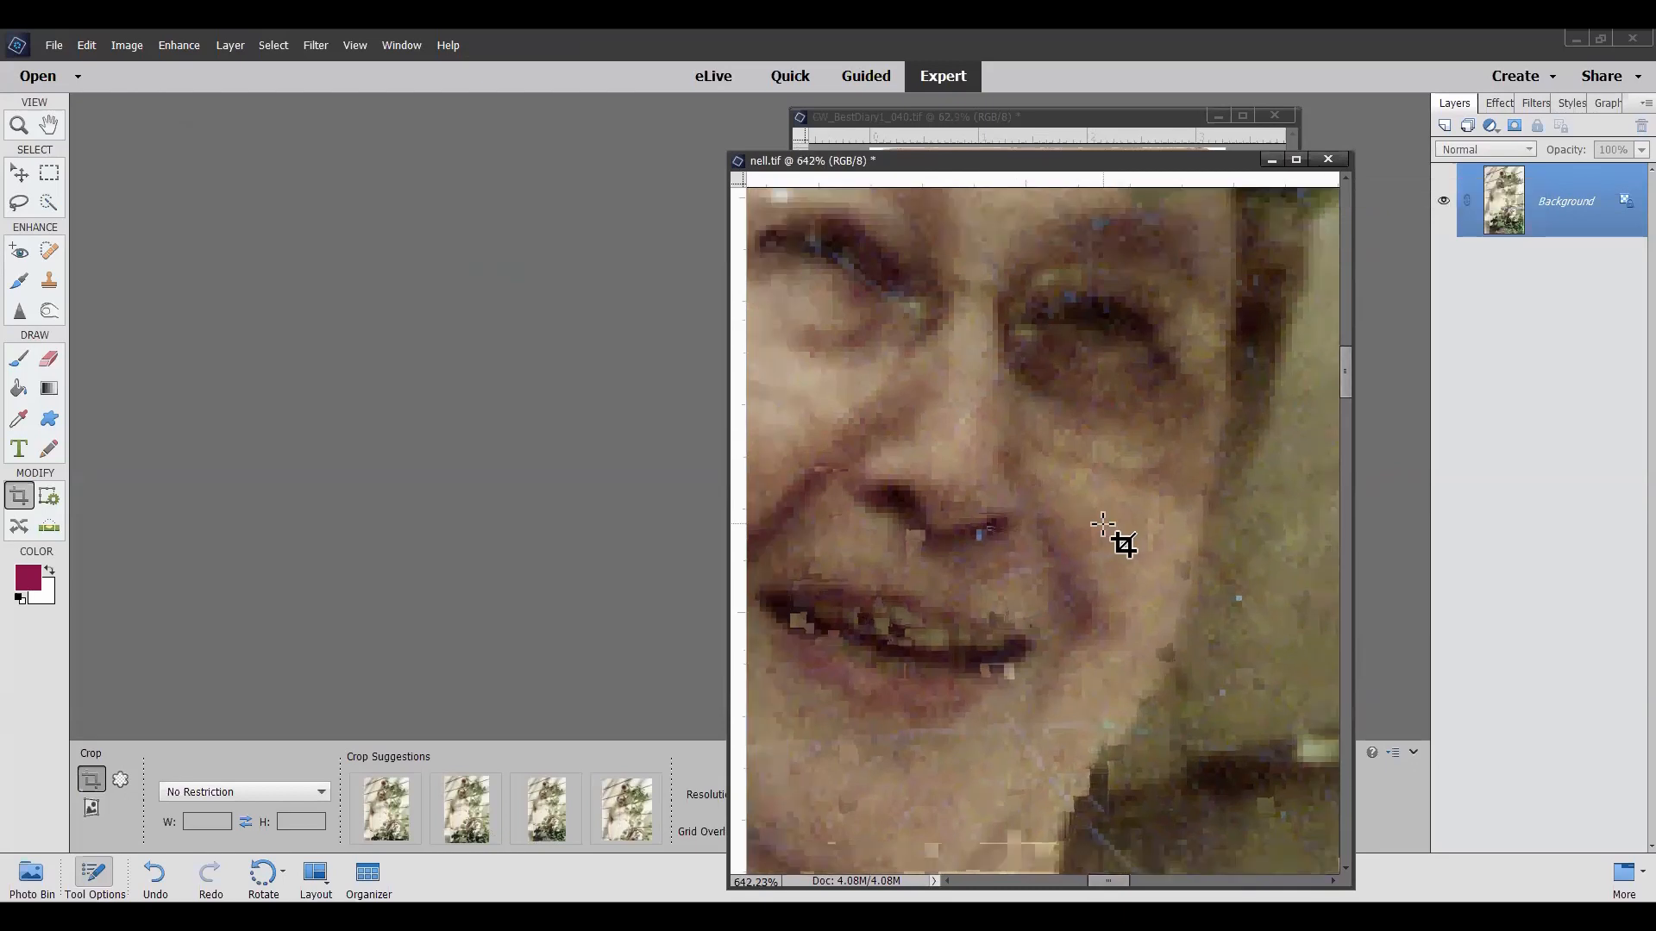
pyautogui.scroll(-2, 1123, 542)
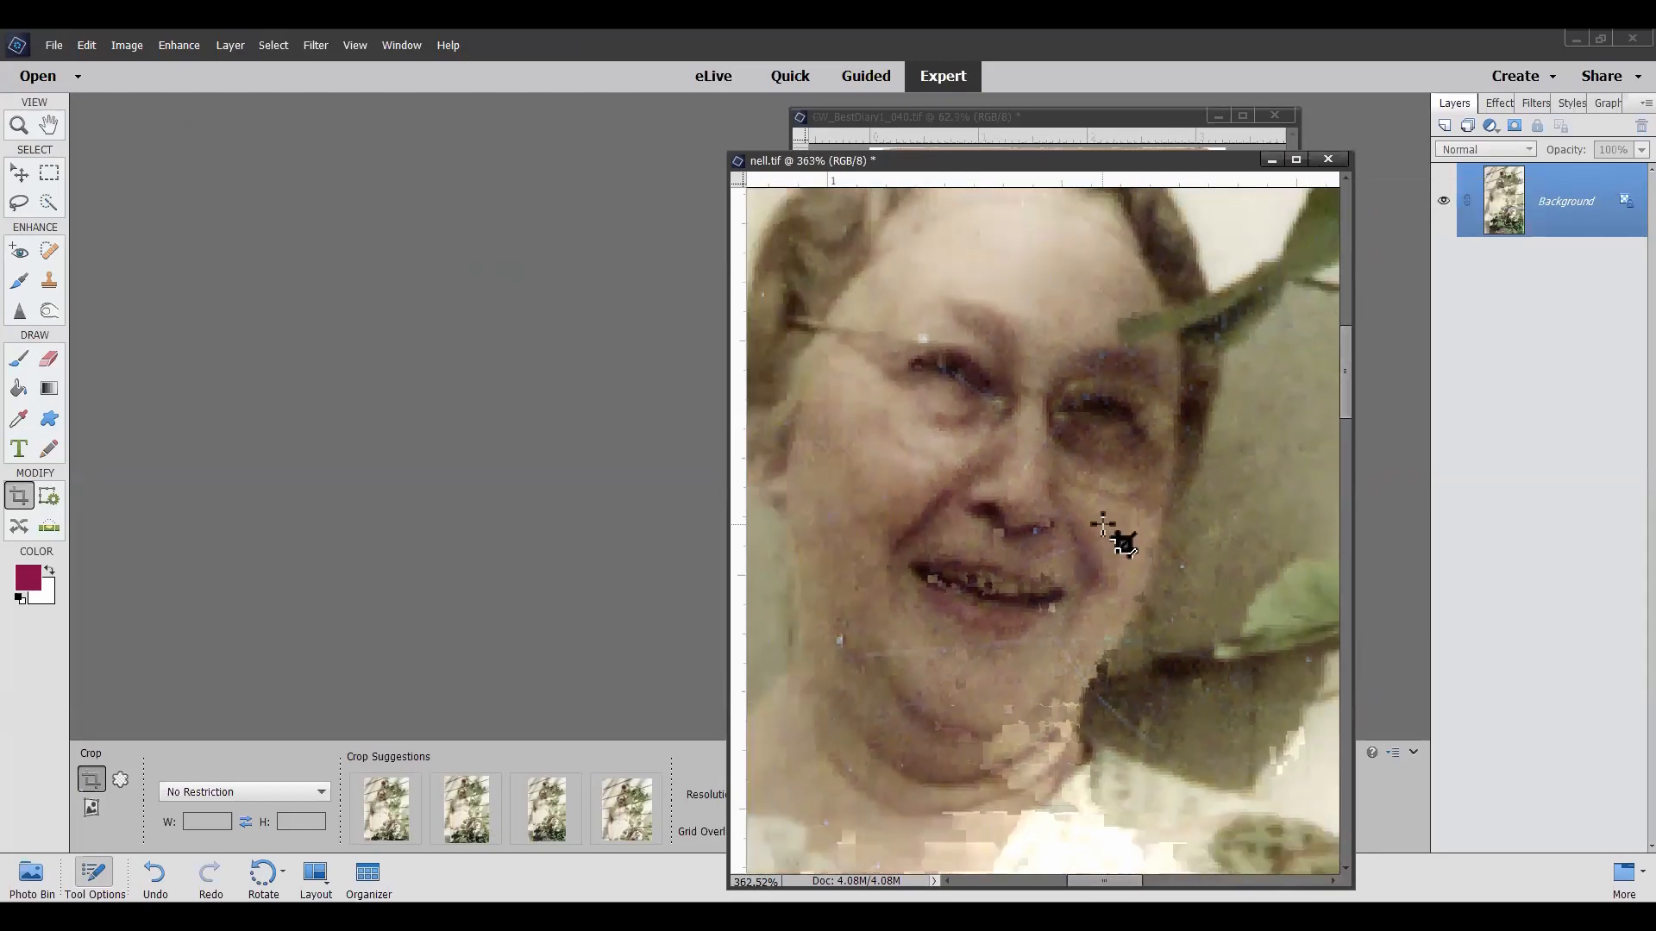
pyautogui.scroll(4, 885, 479)
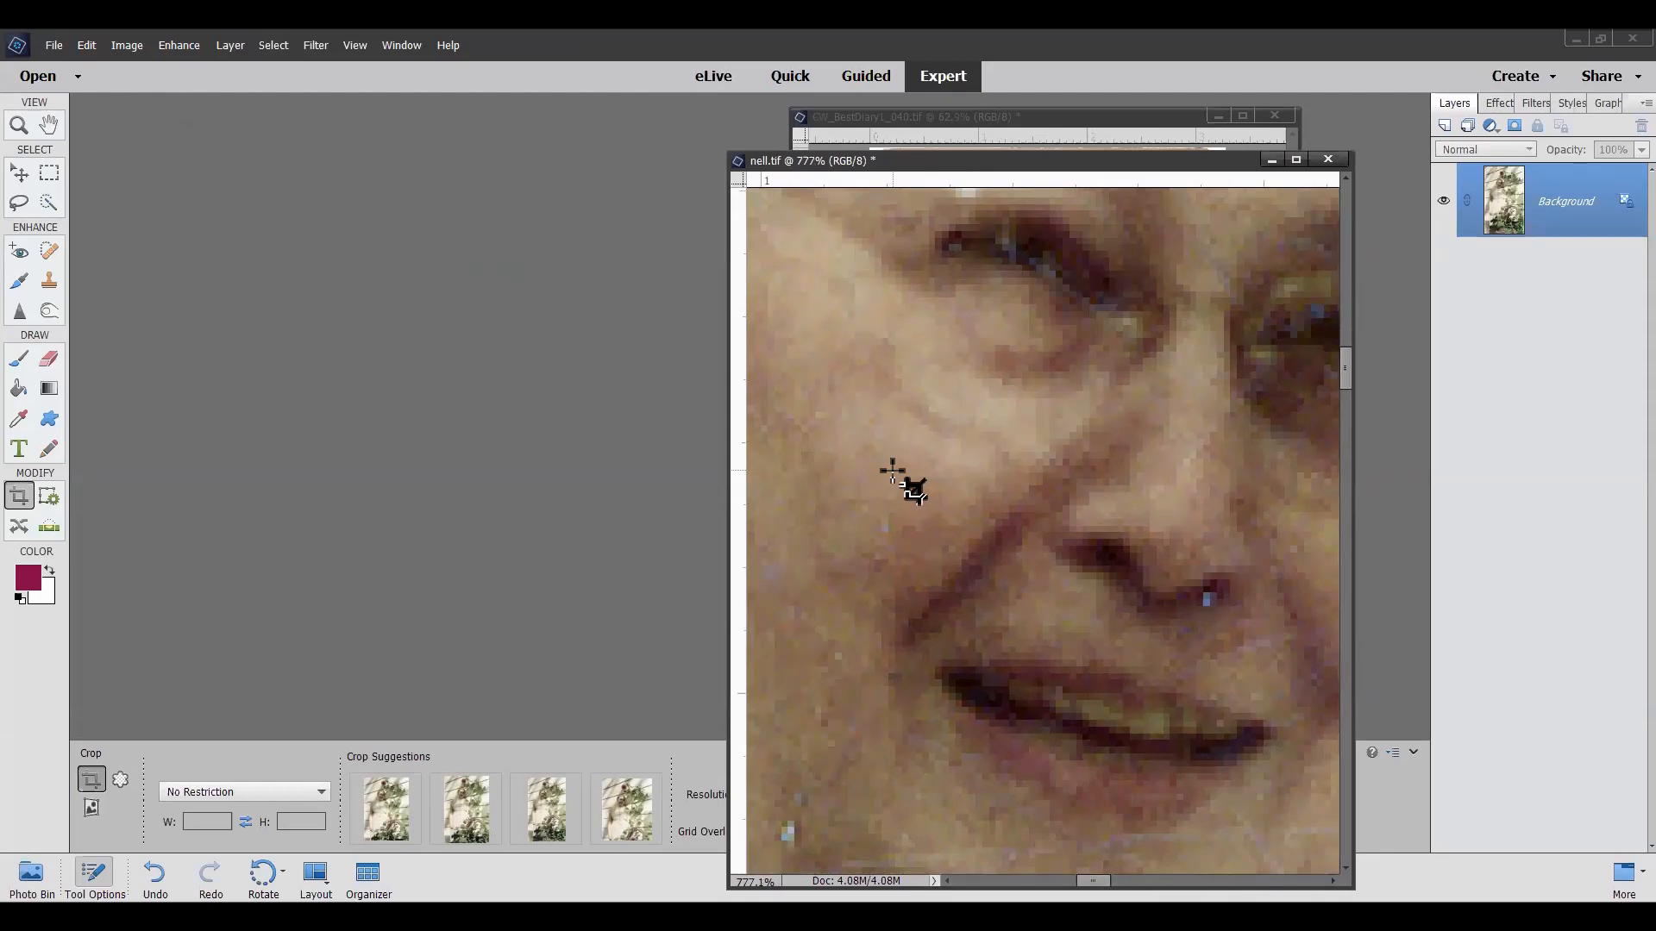
pyautogui.scroll(-4, 1063, 500)
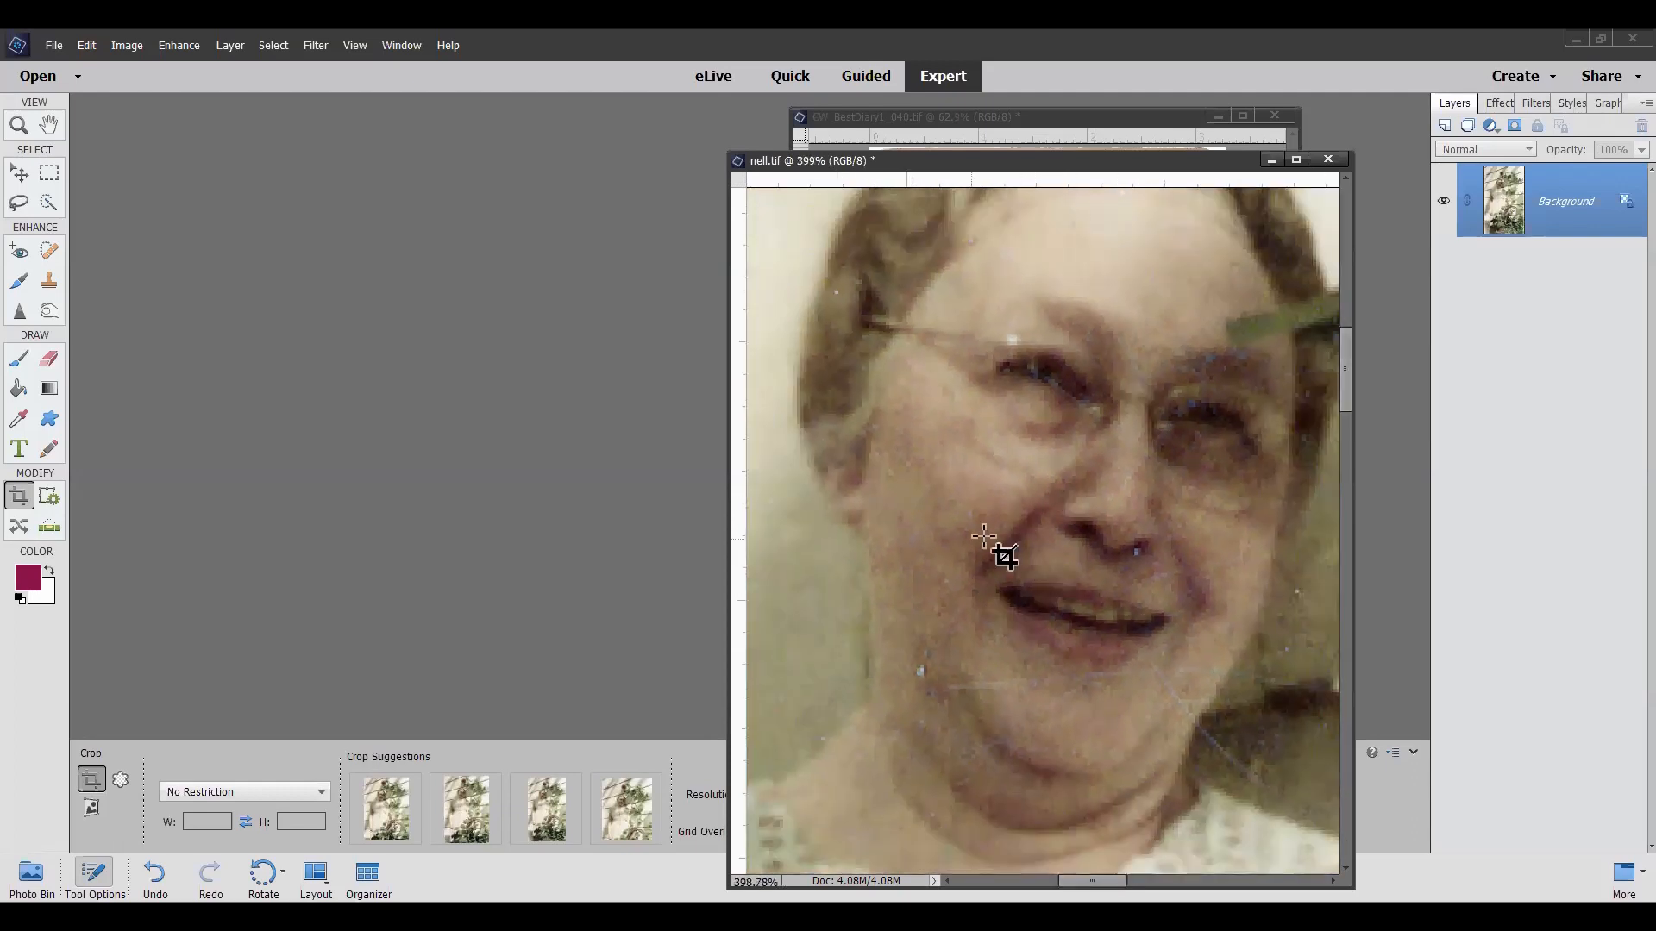
pyautogui.scroll(4, 999, 549)
pyautogui.scroll(3, 1007, 526)
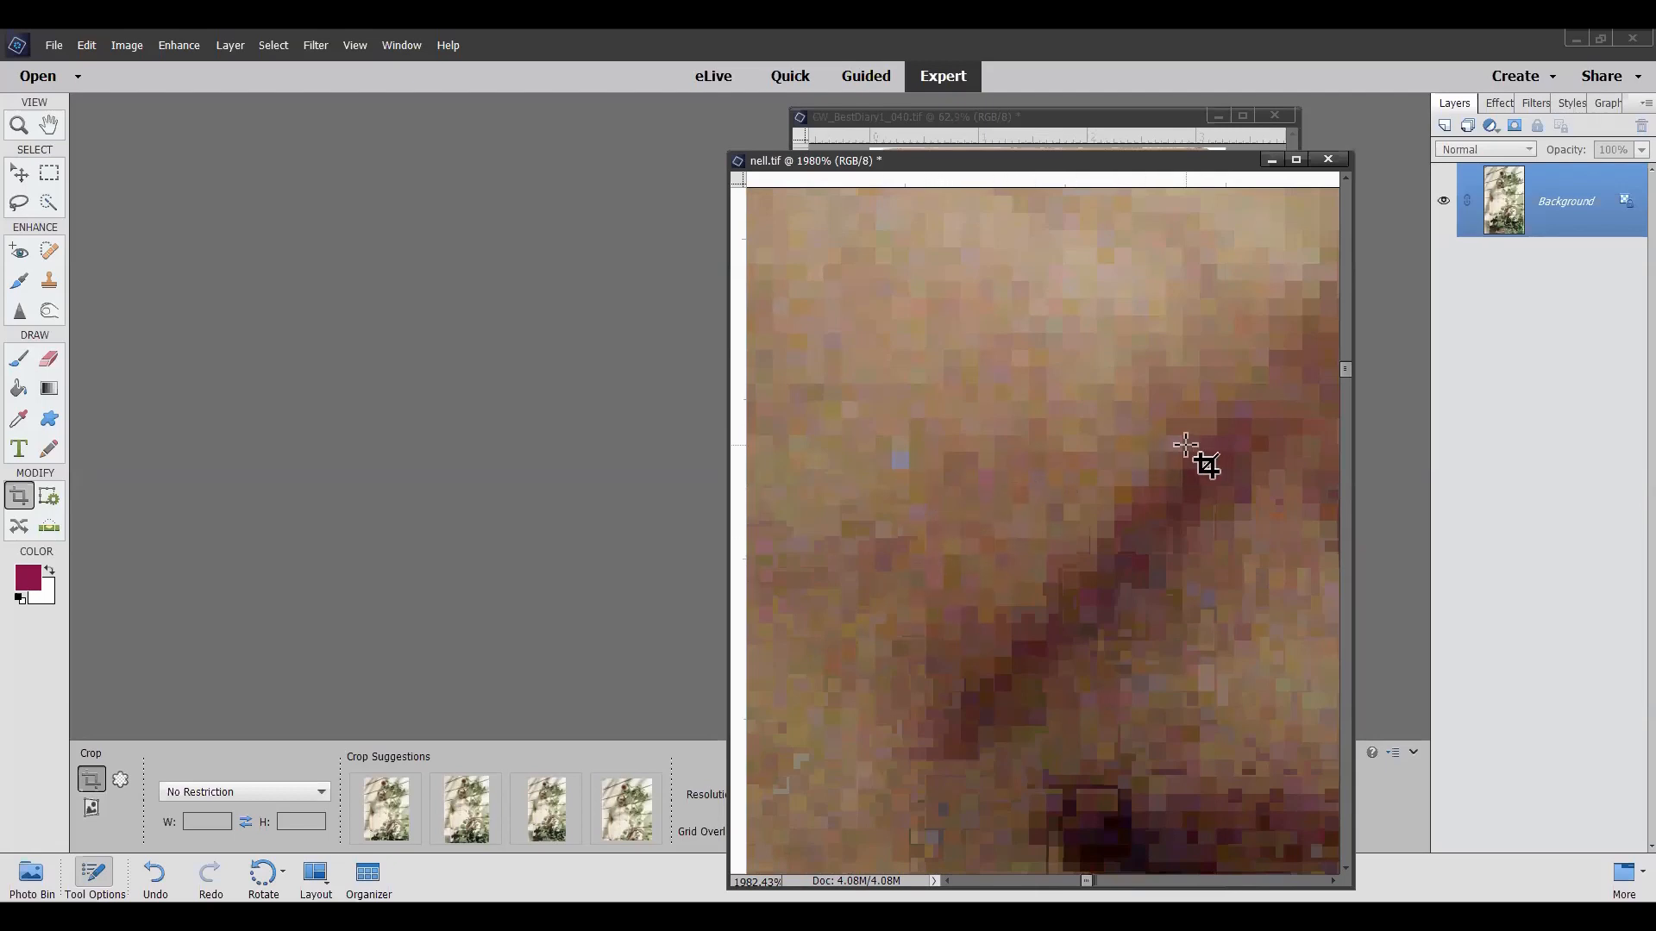
pyautogui.scroll(-6, 1186, 445)
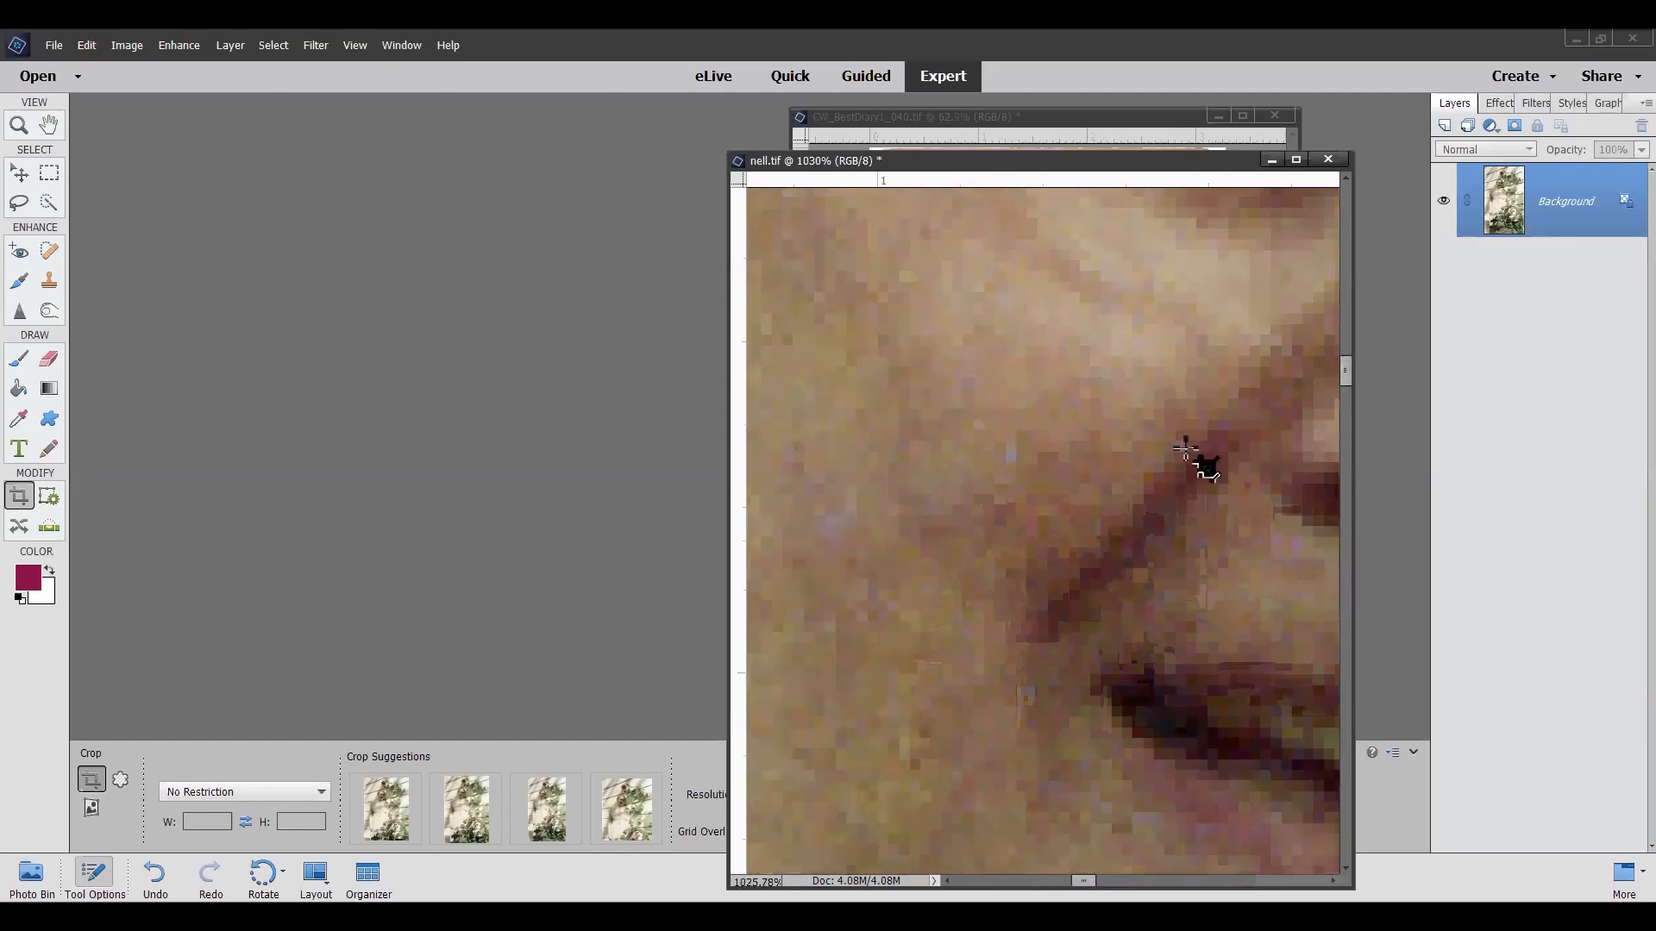
pyautogui.scroll(-1, 1186, 445)
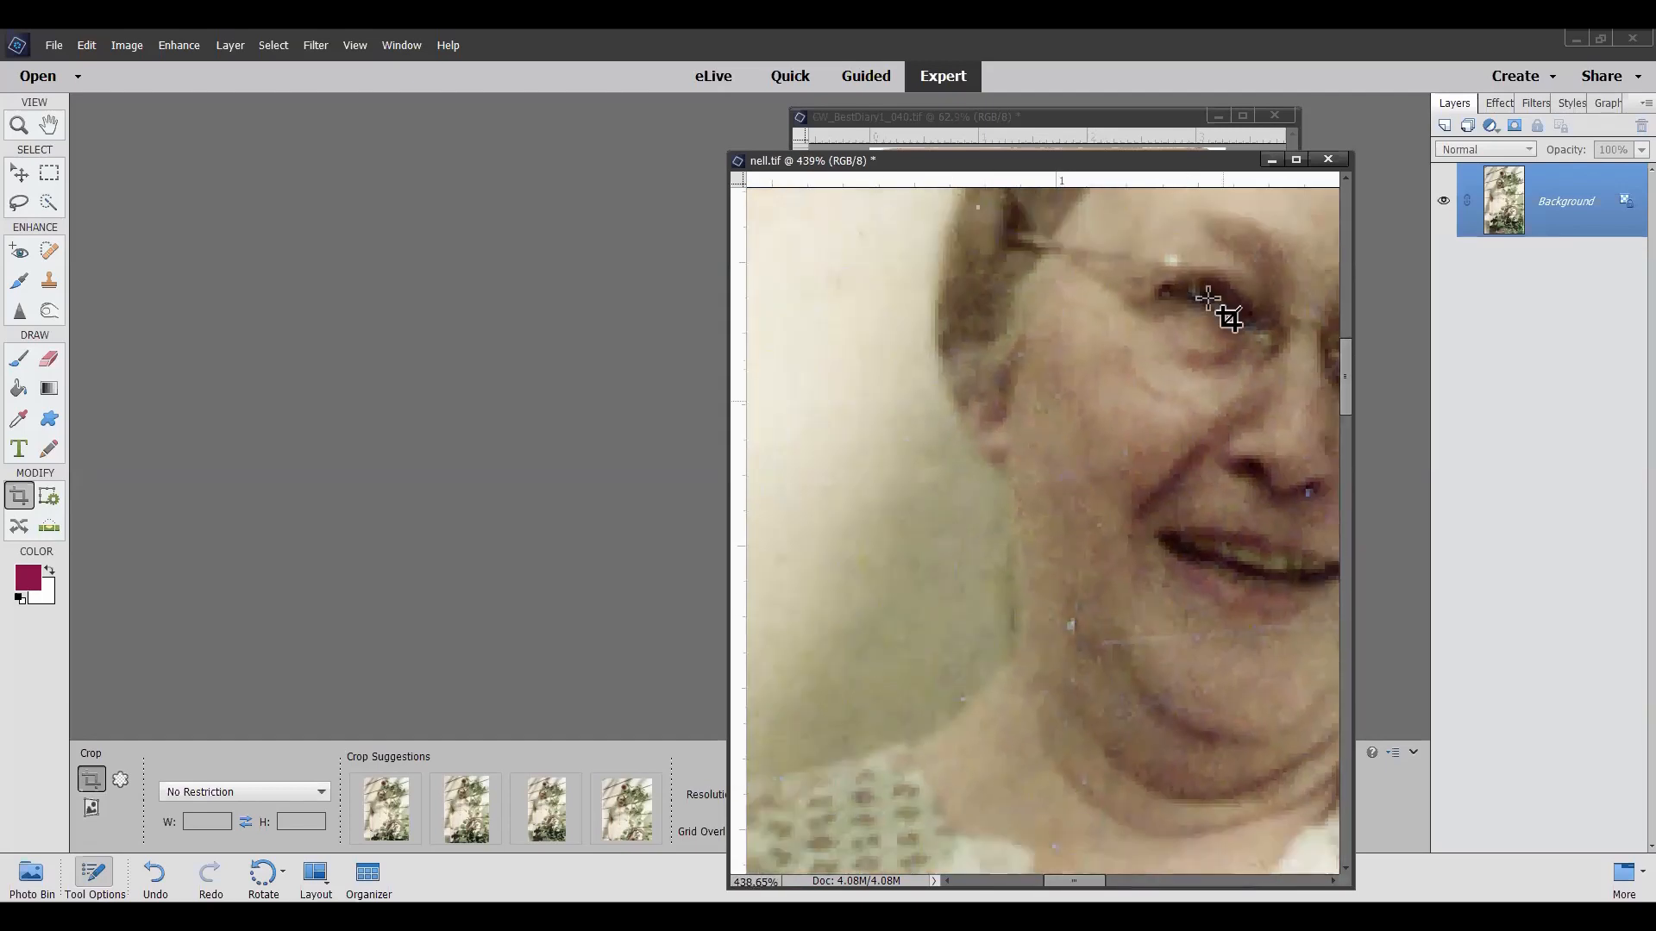
pyautogui.moveTo(1057, 164); pyautogui.dragTo(812, 181)
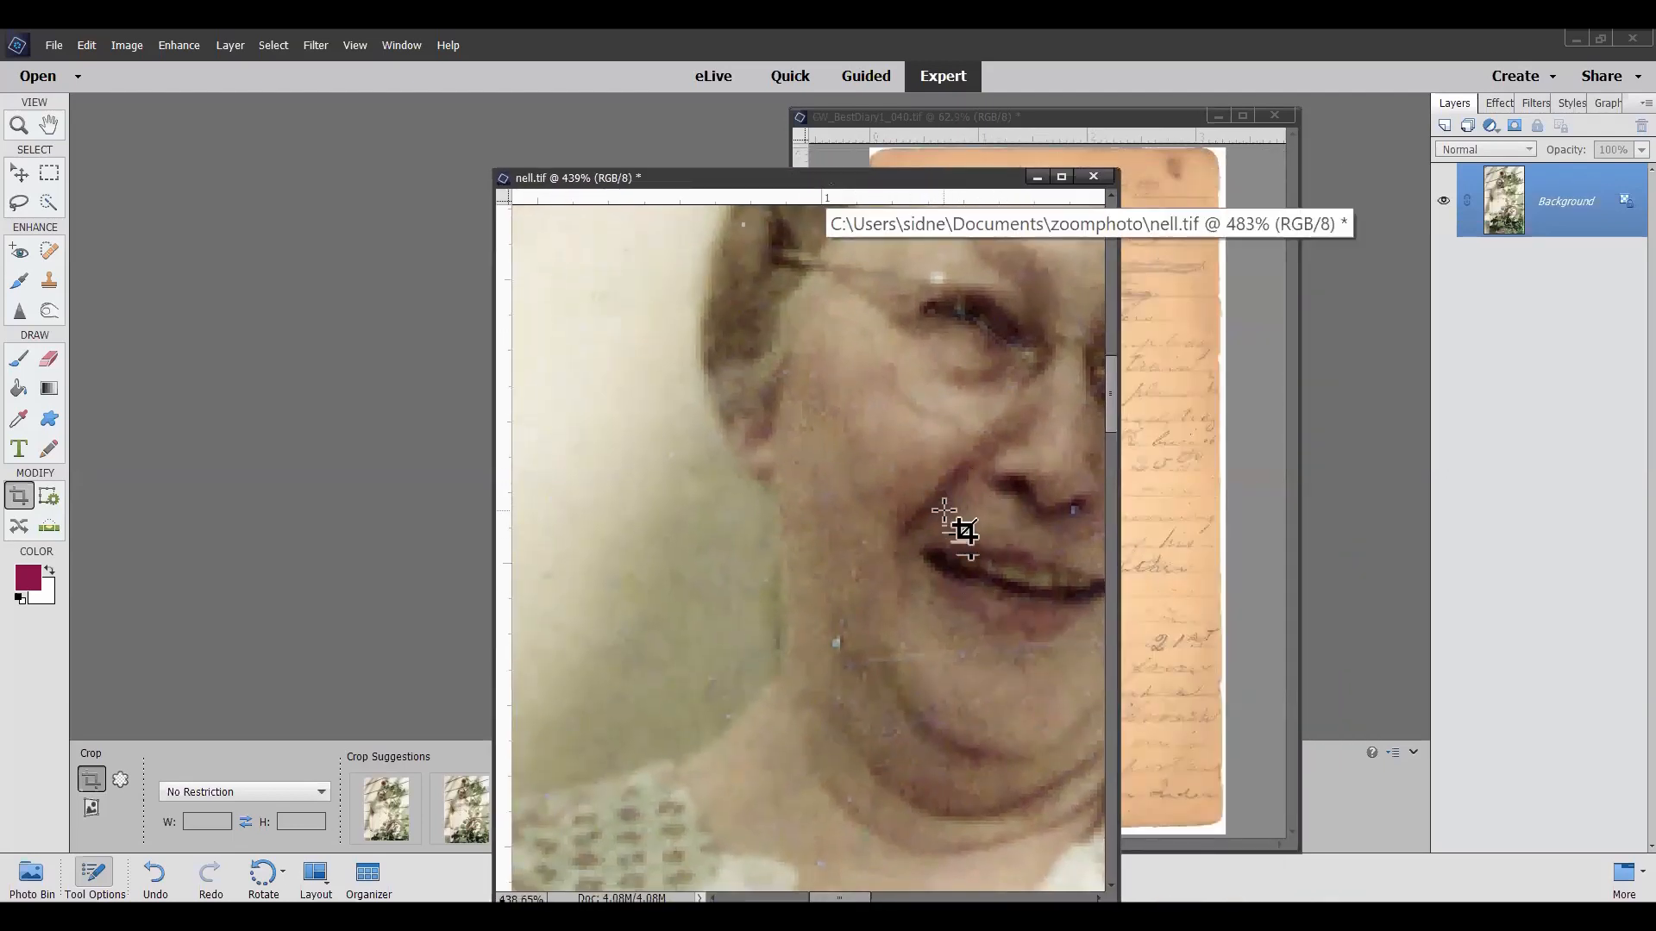
pyautogui.scroll(-4, 963, 532)
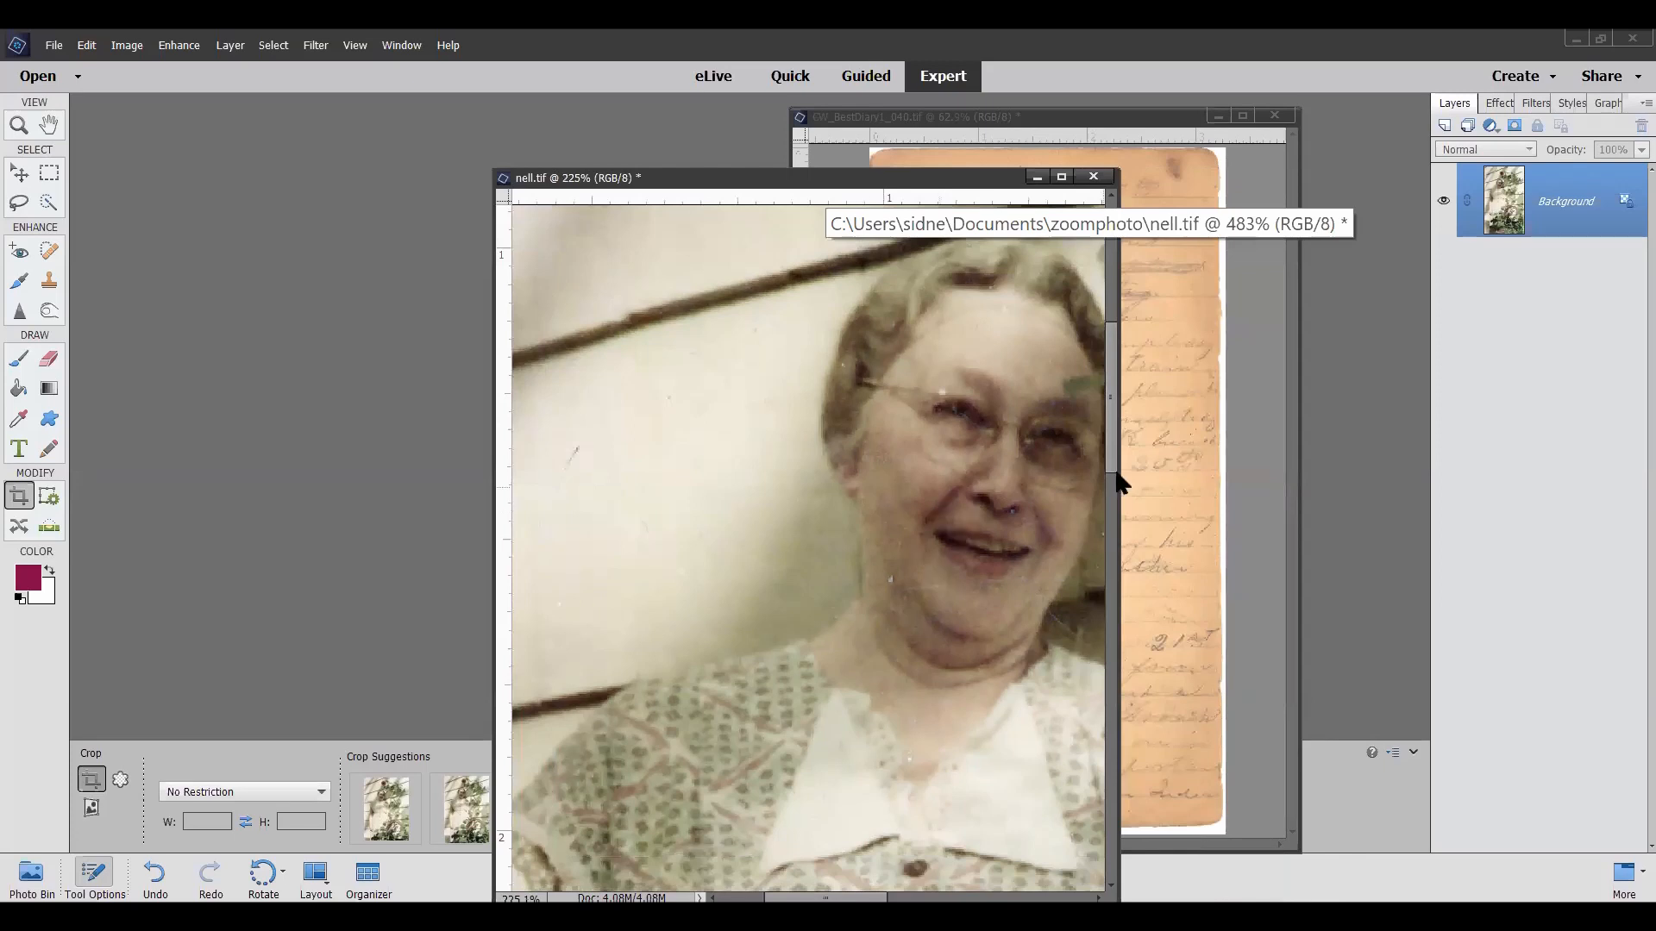
# Step: Close nell.tif without saving its changes and return to the diary scan
pyautogui.click(1093, 178)
pyautogui.click(831, 377)
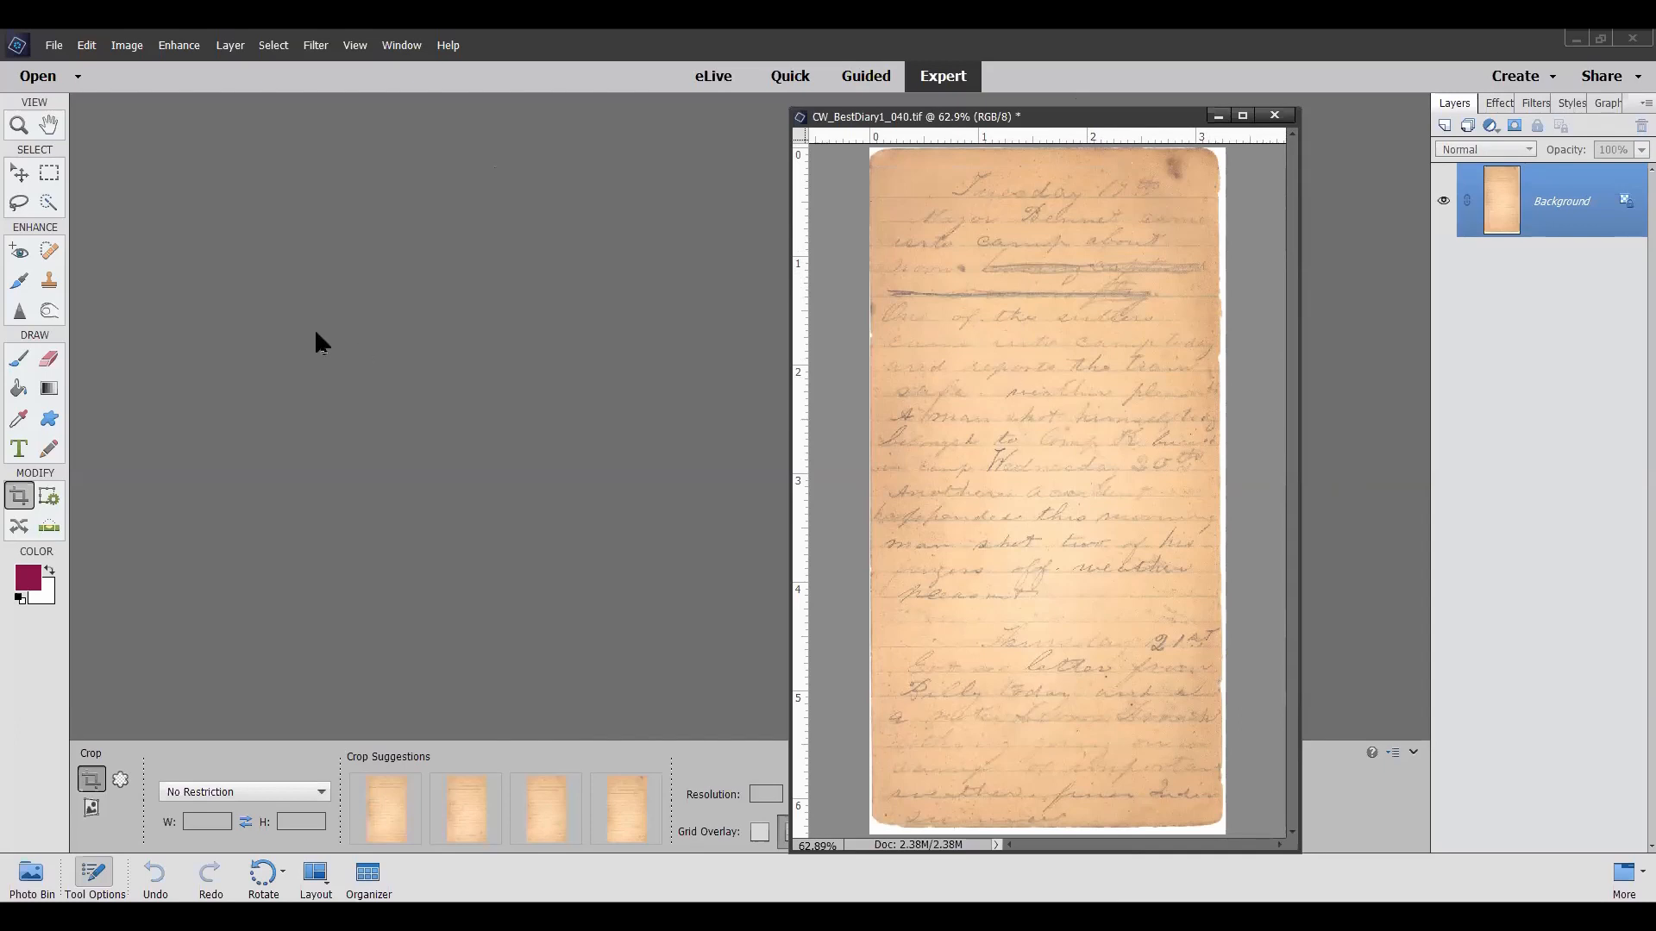
# Step: Apply Auto Levels to the whole diary page and inspect the darkened handwriting up close
pyautogui.click(186, 48)
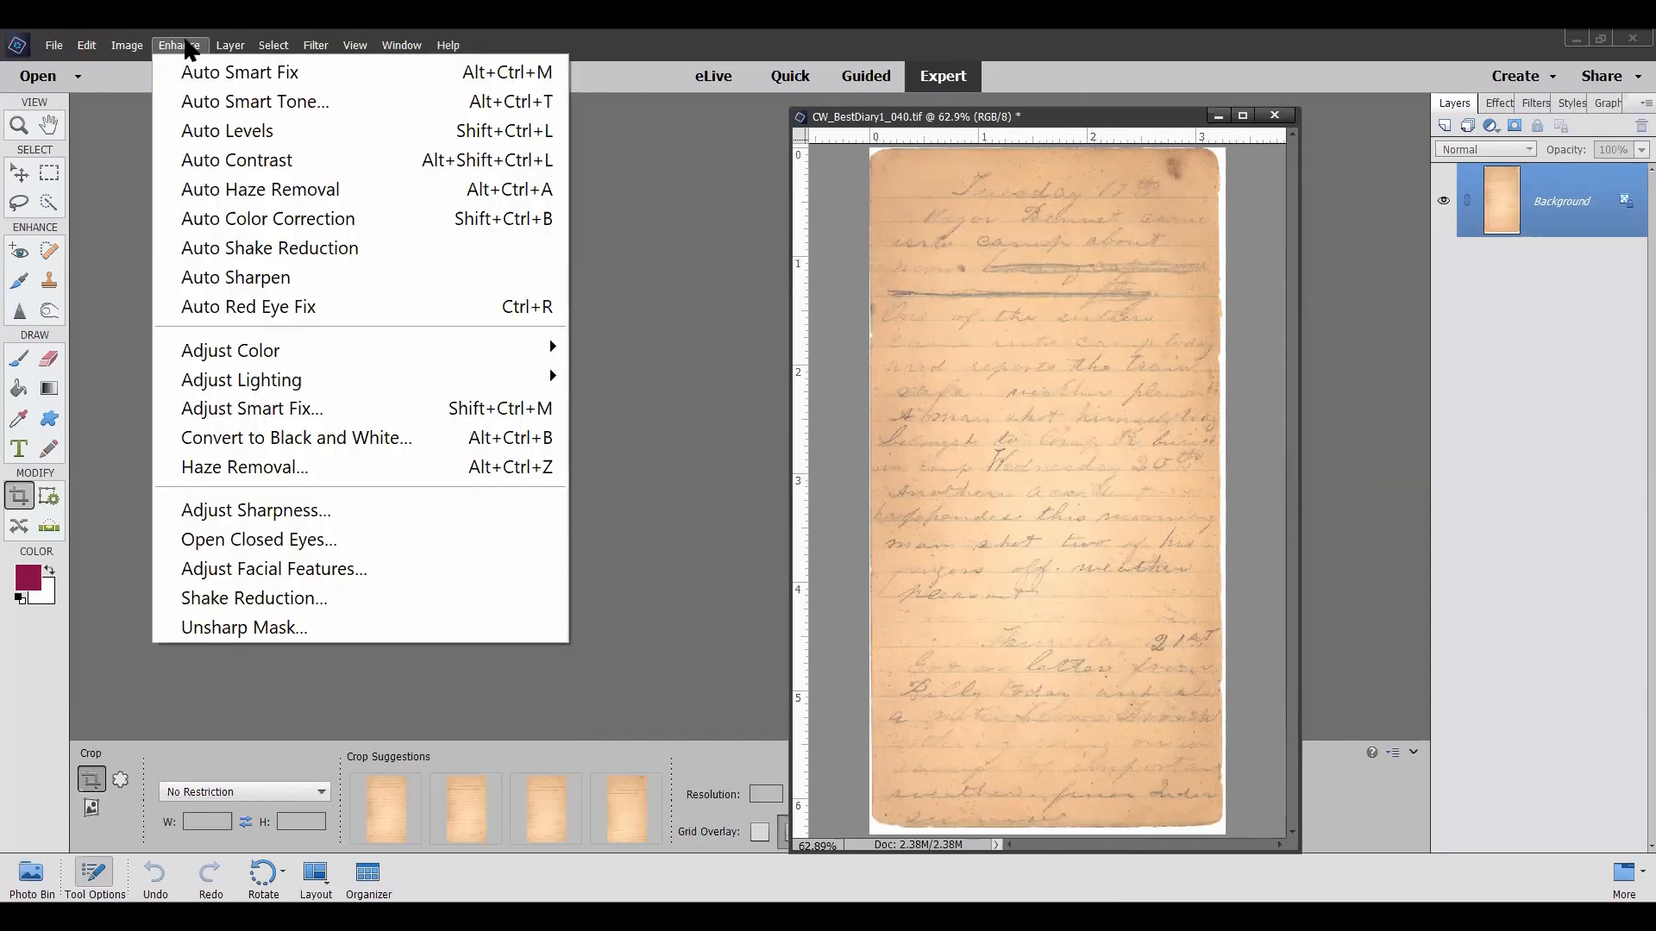
pyautogui.click(219, 125)
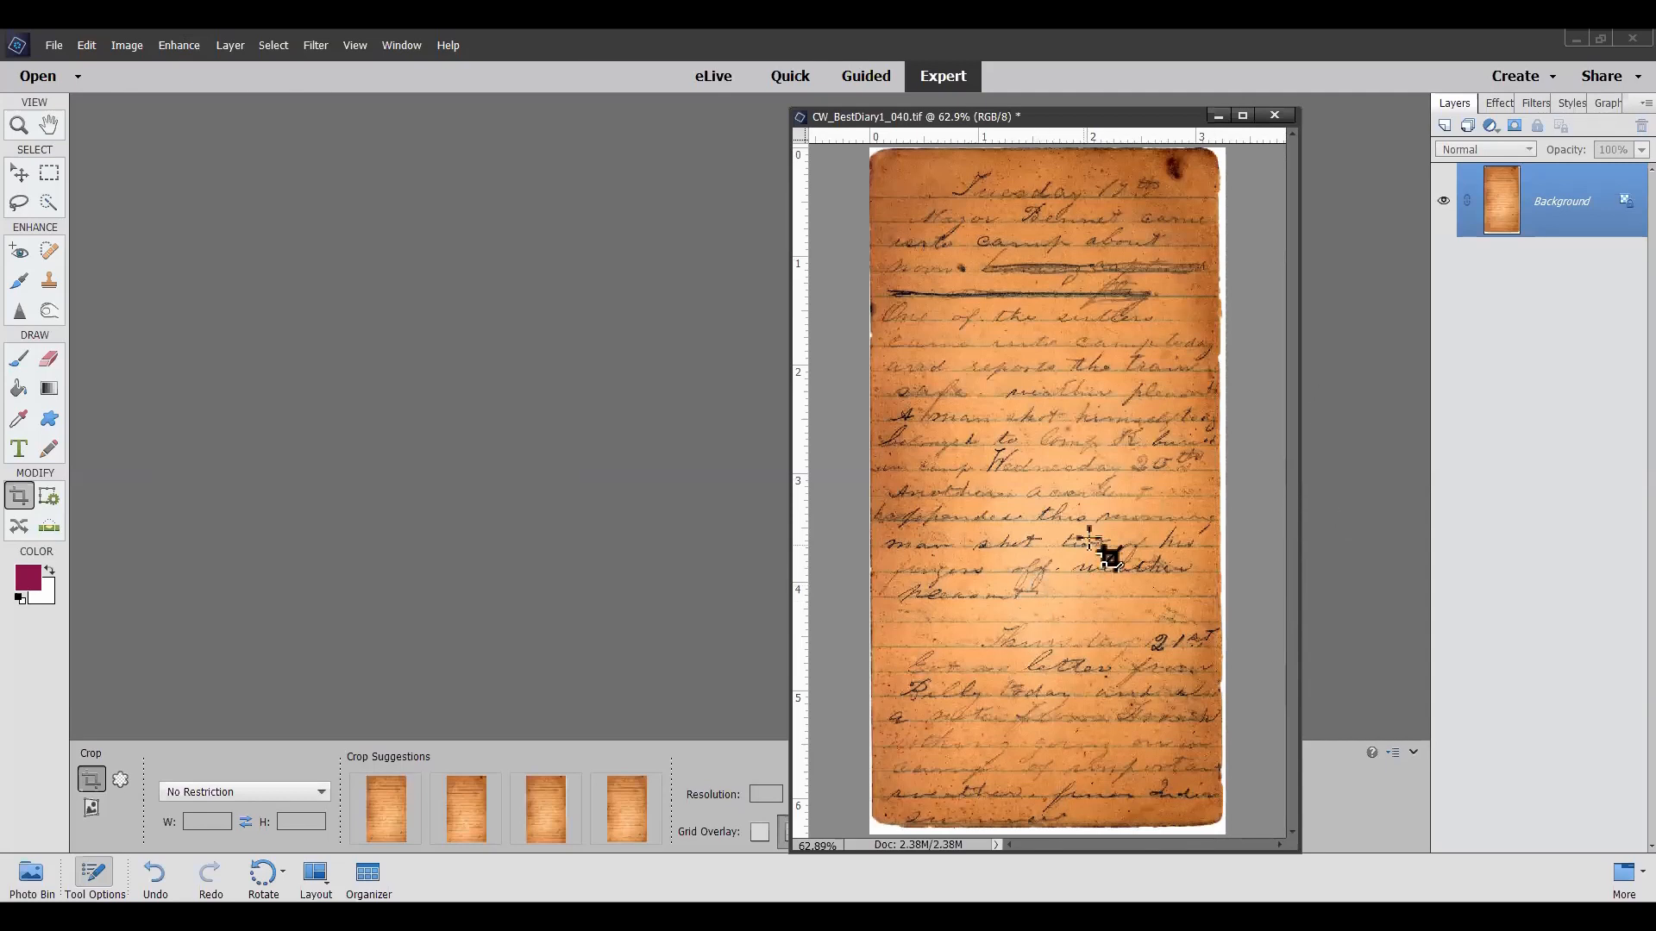
pyautogui.scroll(4, 1166, 475)
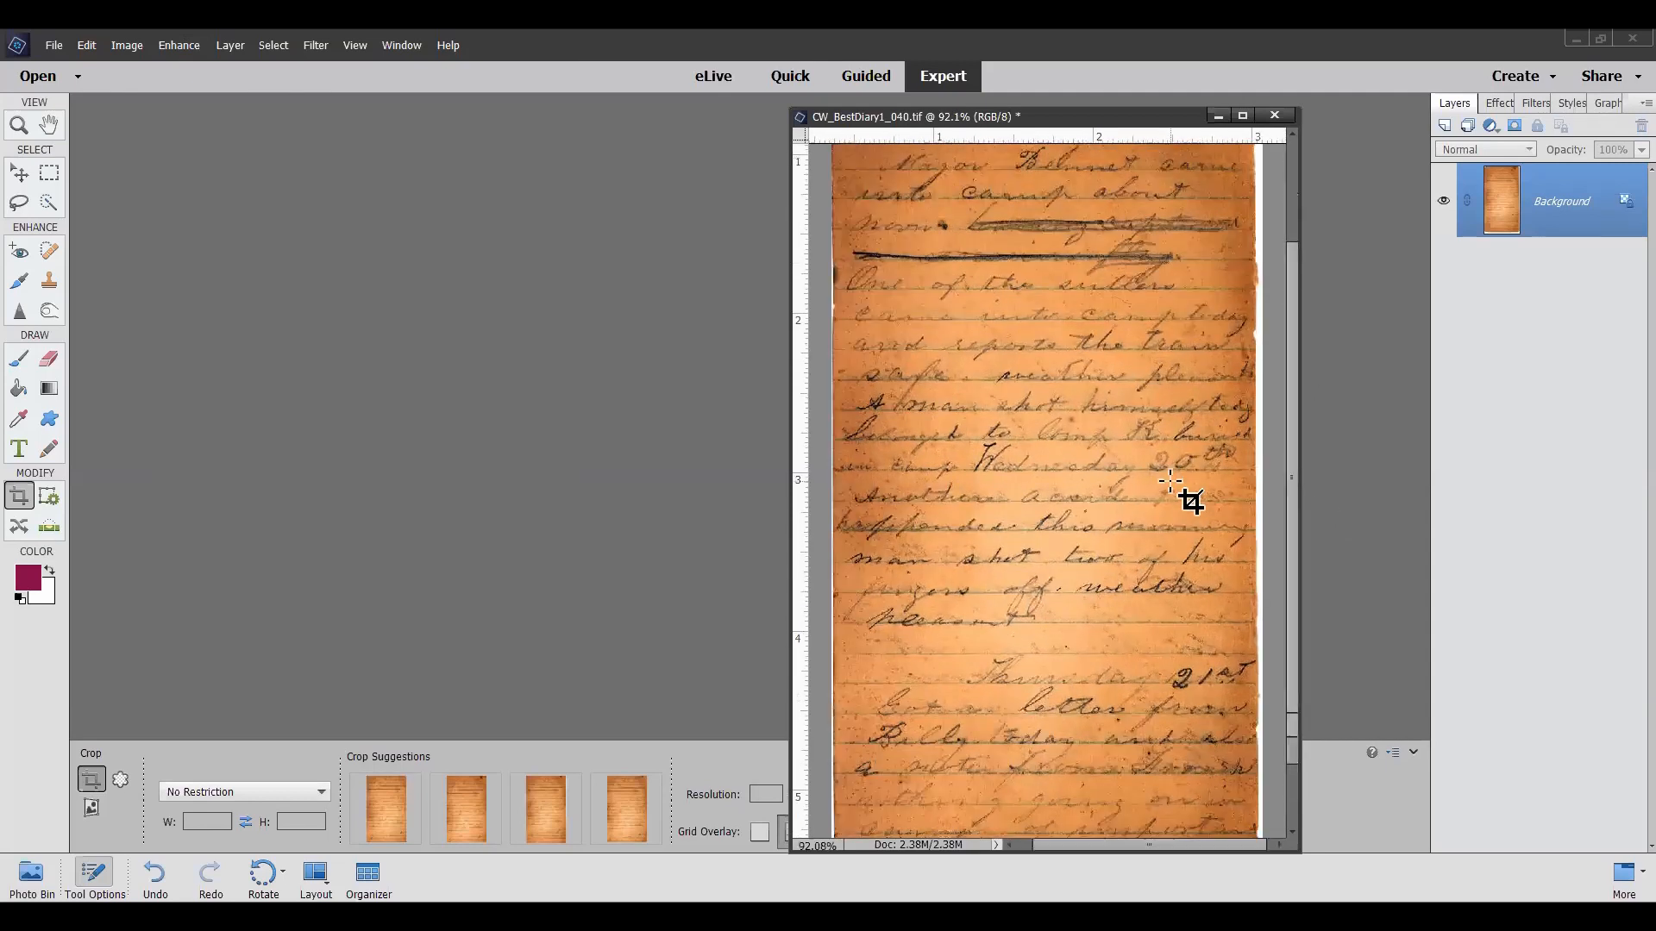
pyautogui.scroll(-2, 1191, 503)
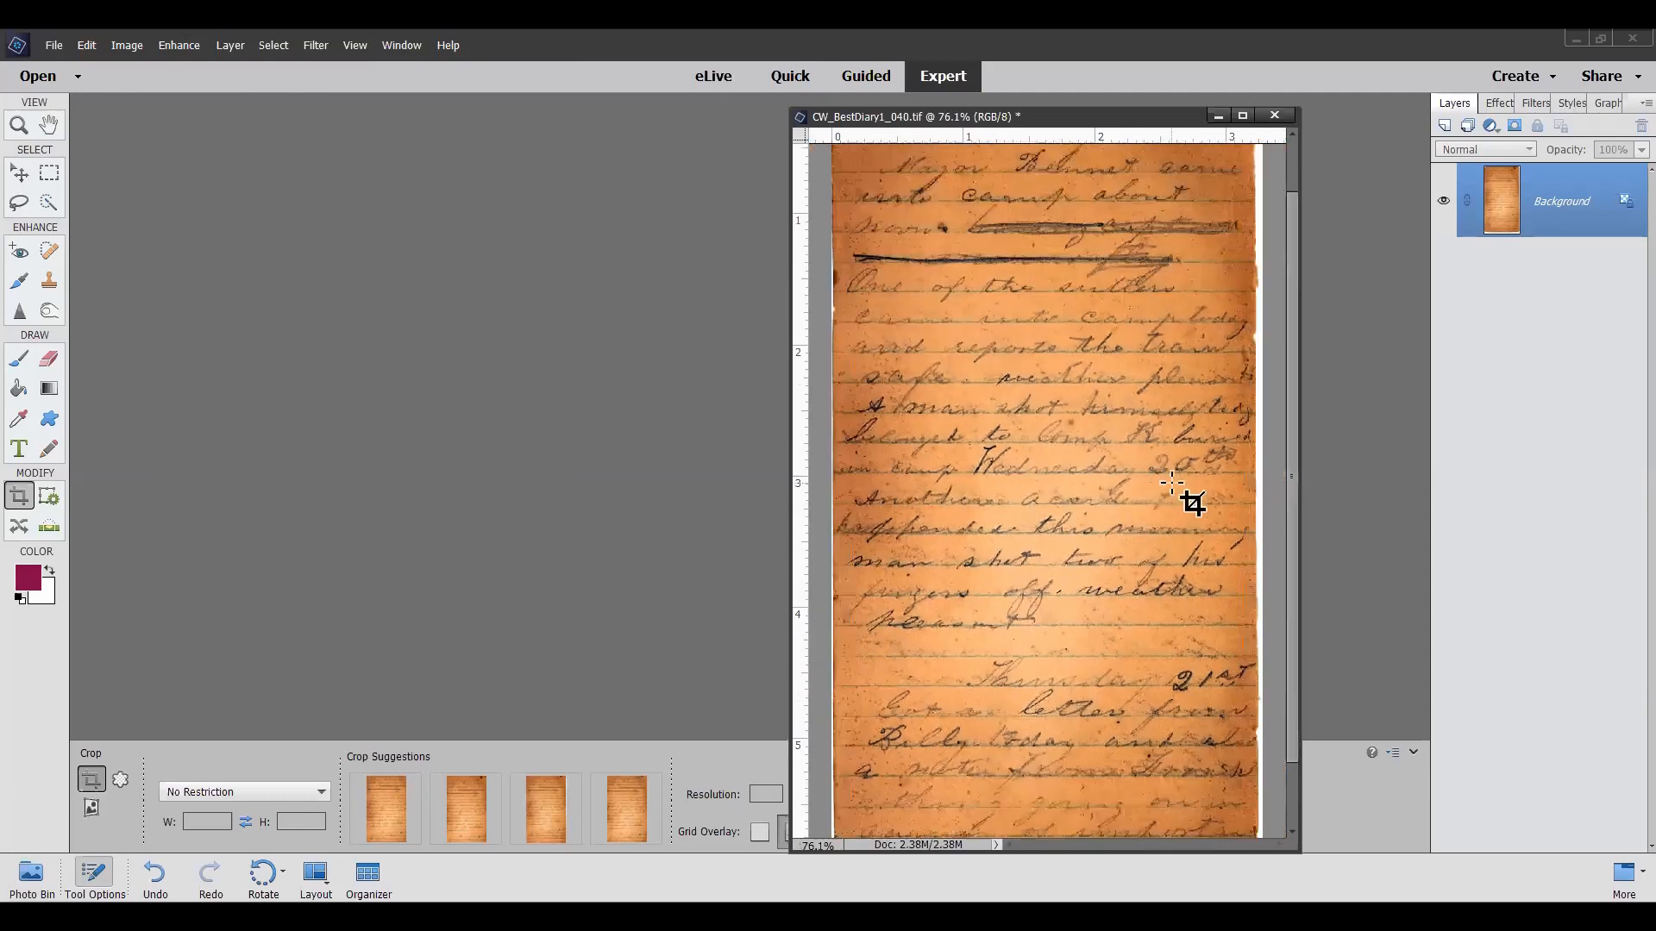
pyautogui.scroll(-2, 1191, 503)
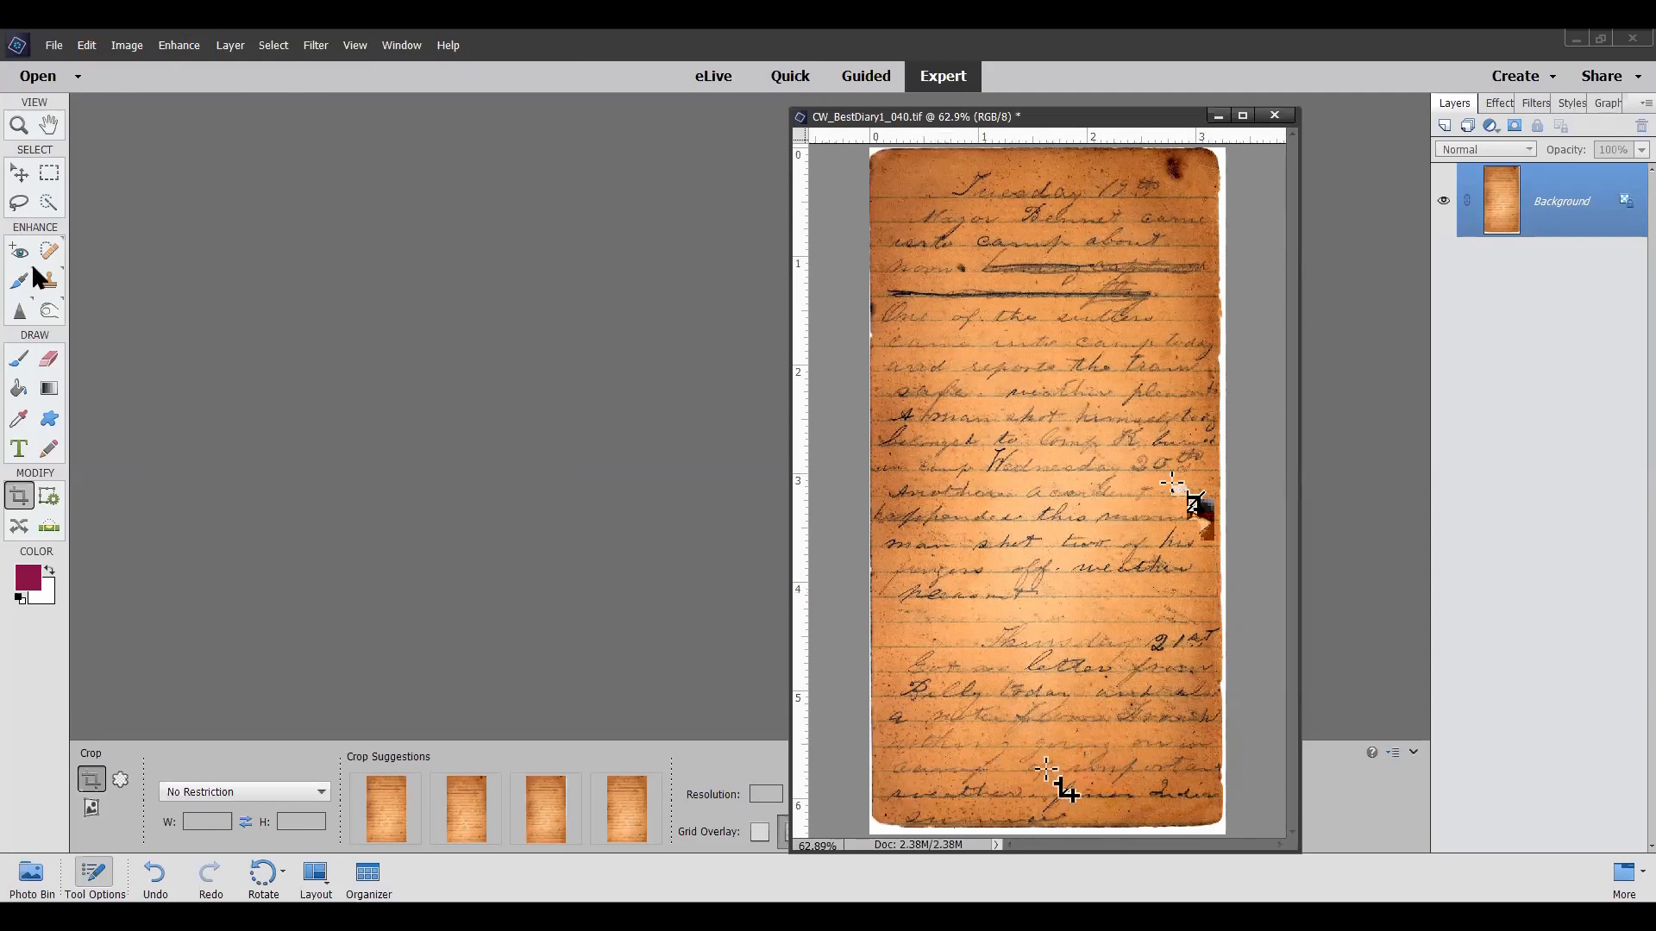
# Step: Lasso the band of faint handwriting near the bottom of the diary page and copy it to a new layer
pyautogui.click(17, 204)
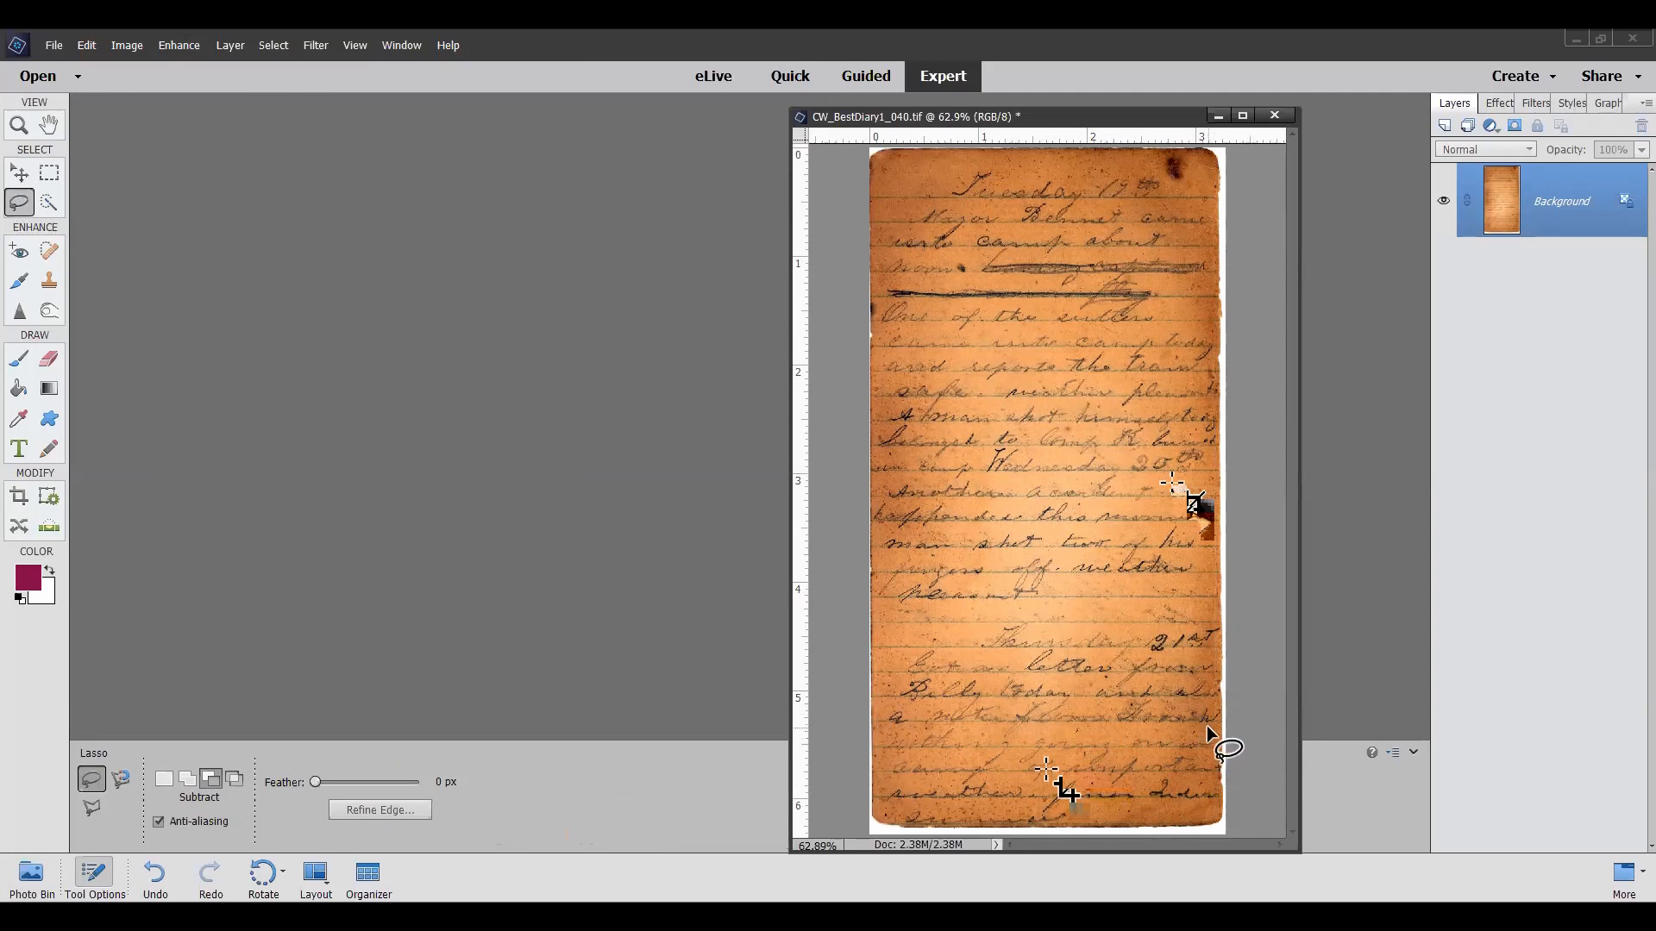
pyautogui.moveTo(1053, 731)
pyautogui.mouseDown()
pyautogui.moveTo(897, 724)
pyautogui.moveTo(877, 769)
pyautogui.mouseUp()
pyautogui.moveTo(1063, 780)
pyautogui.mouseDown()
pyautogui.moveTo(1228, 783)
pyautogui.moveTo(1230, 750)
pyautogui.moveTo(1197, 731)
pyautogui.mouseUp()
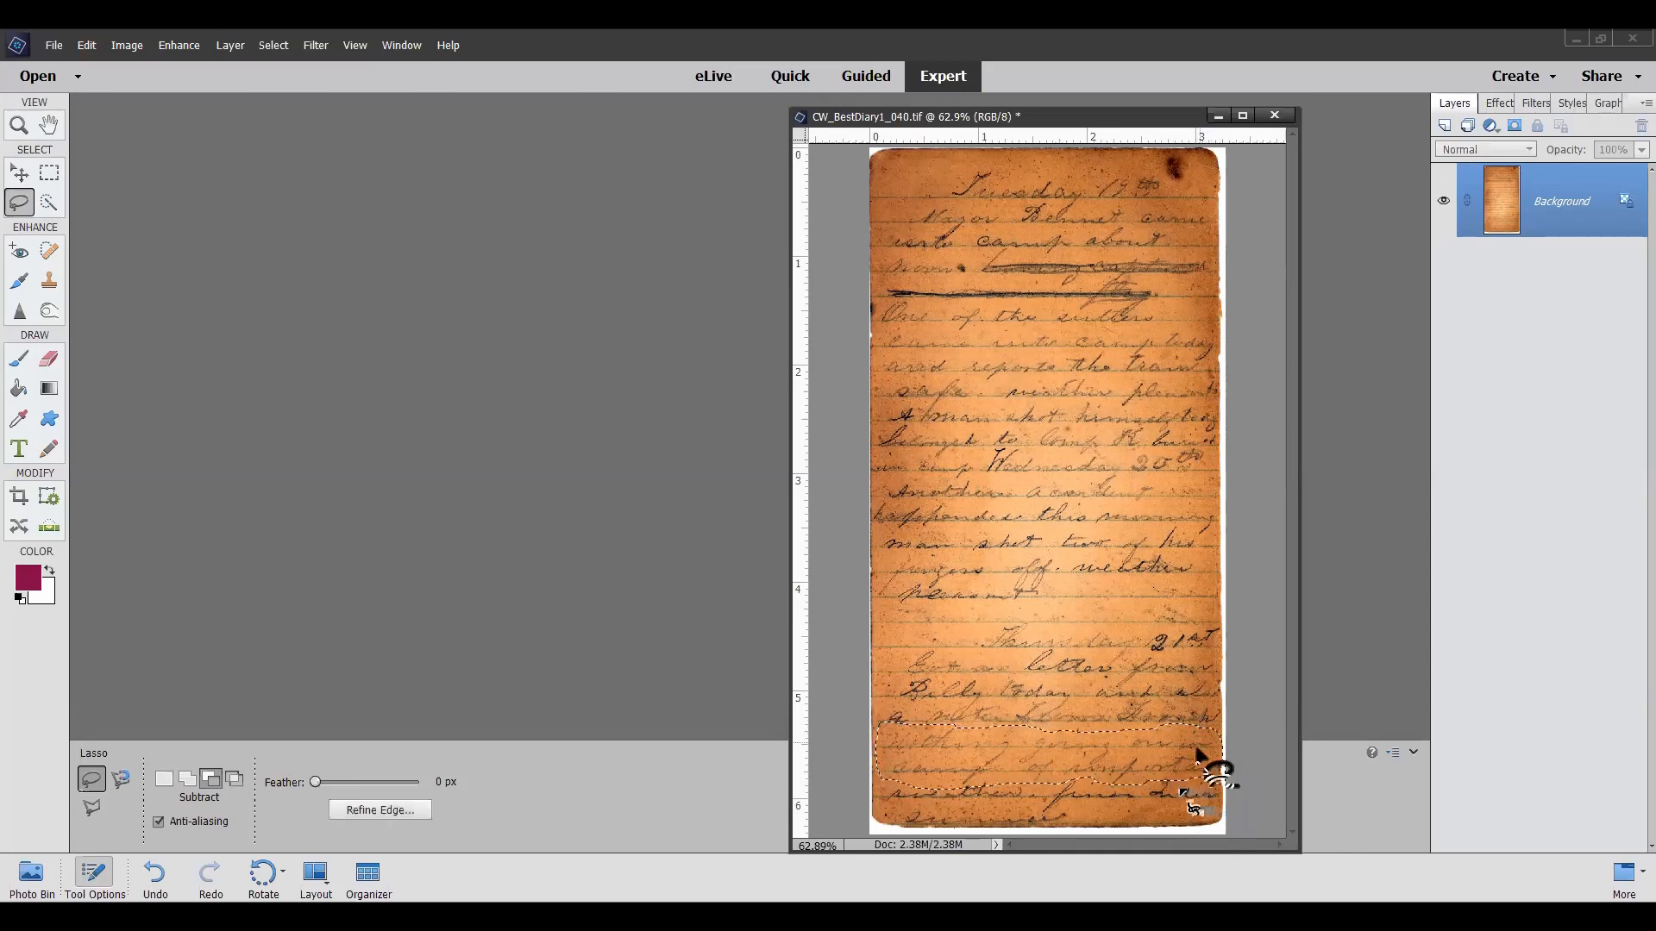
pyautogui.rightClick(1078, 748)
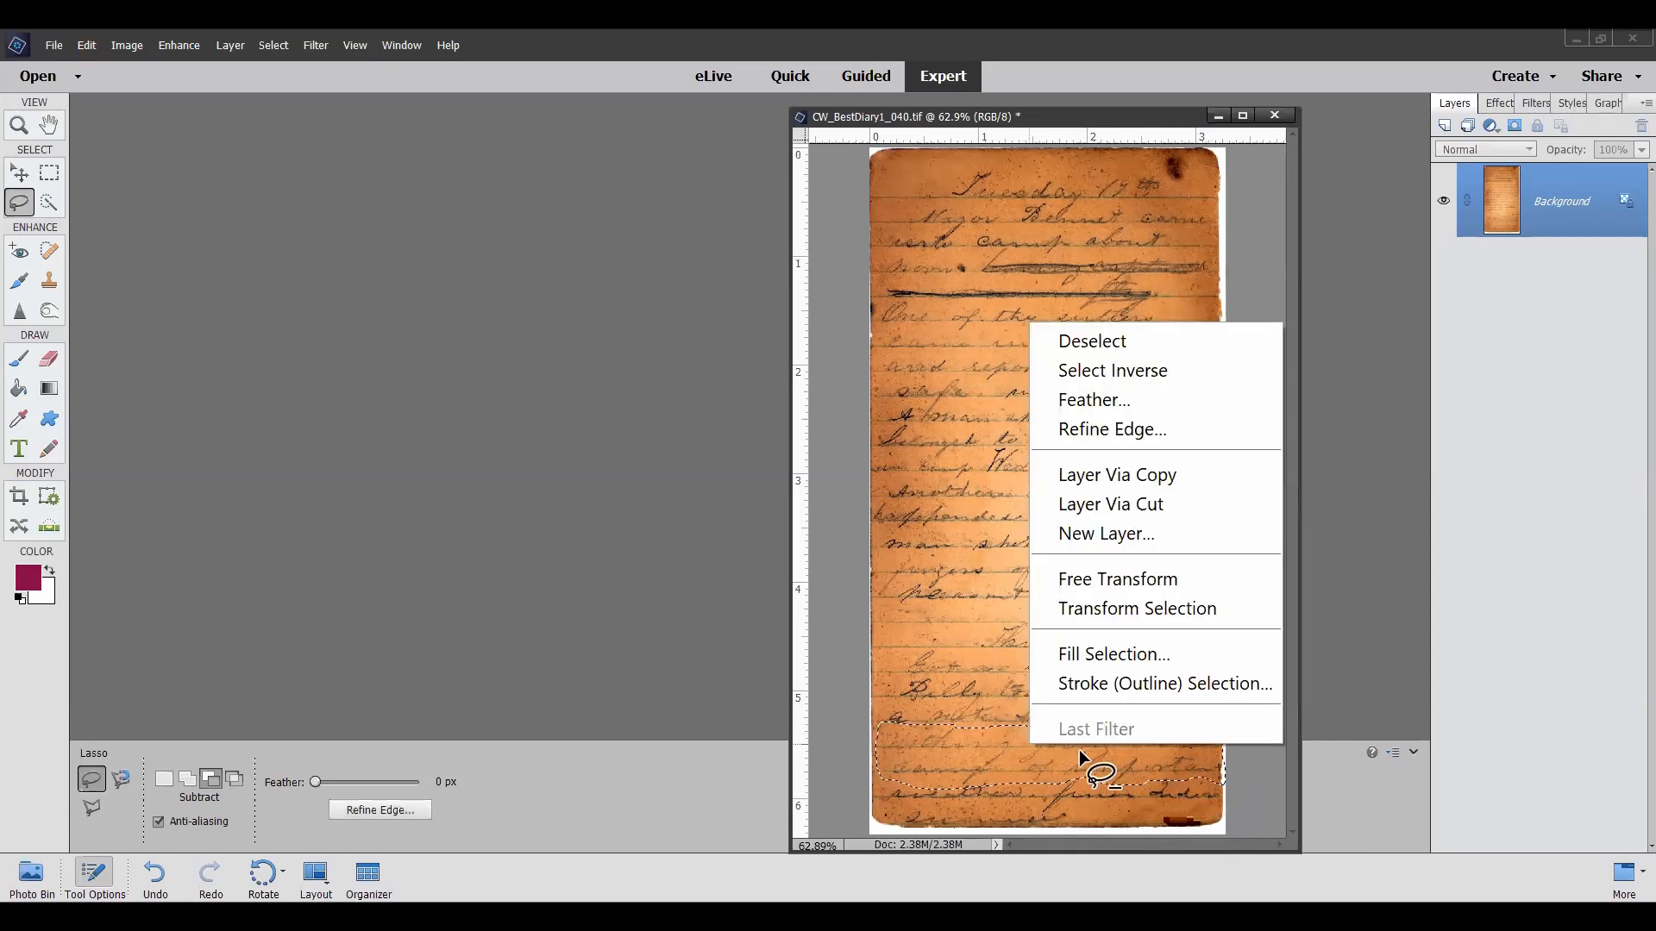
pyautogui.click(1160, 486)
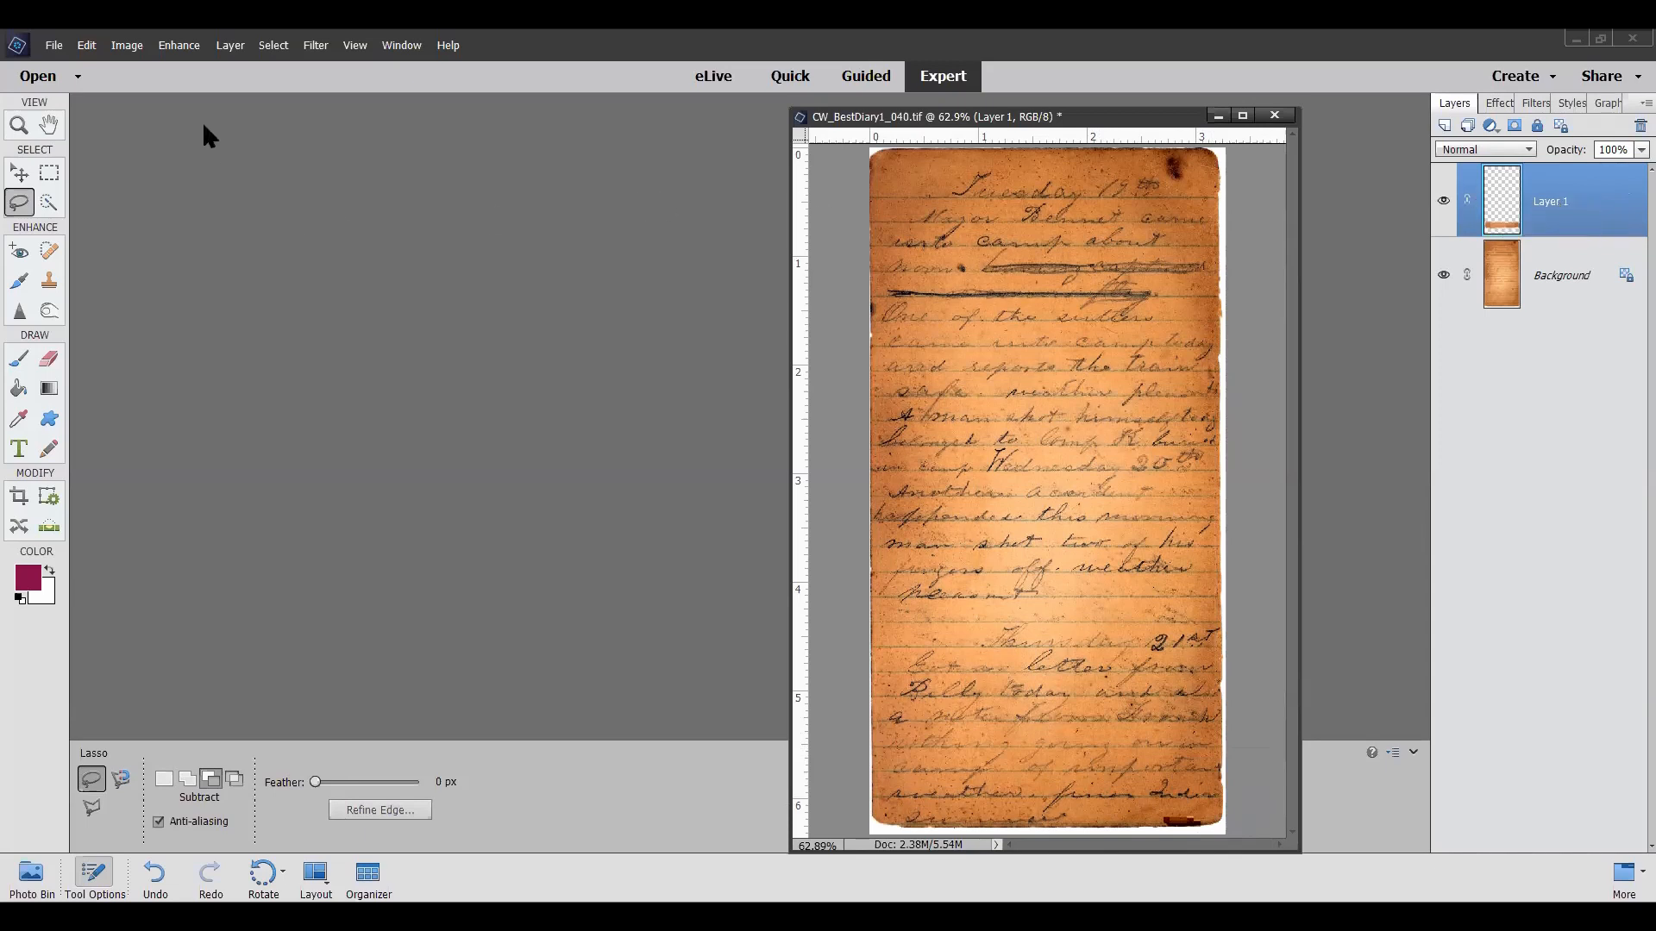
# Step: Darken the copied band with Levels, setting the RGB midtone input to 0.61 and the shadow input to 34
pyautogui.click(182, 48)
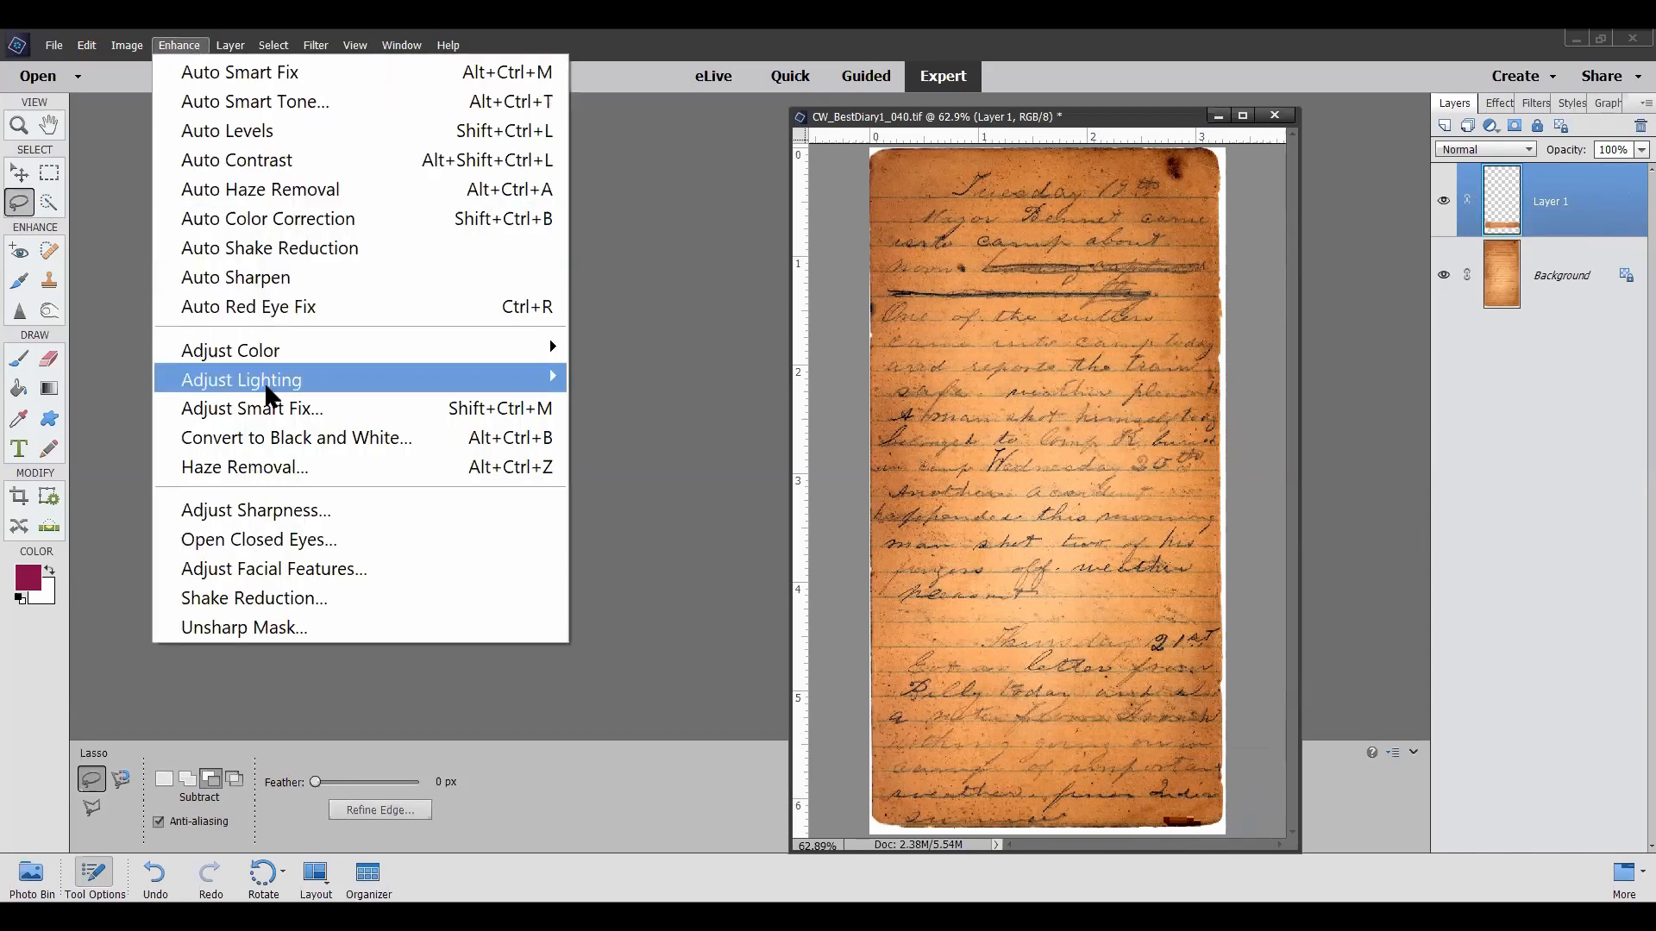
pyautogui.moveTo(273, 386)
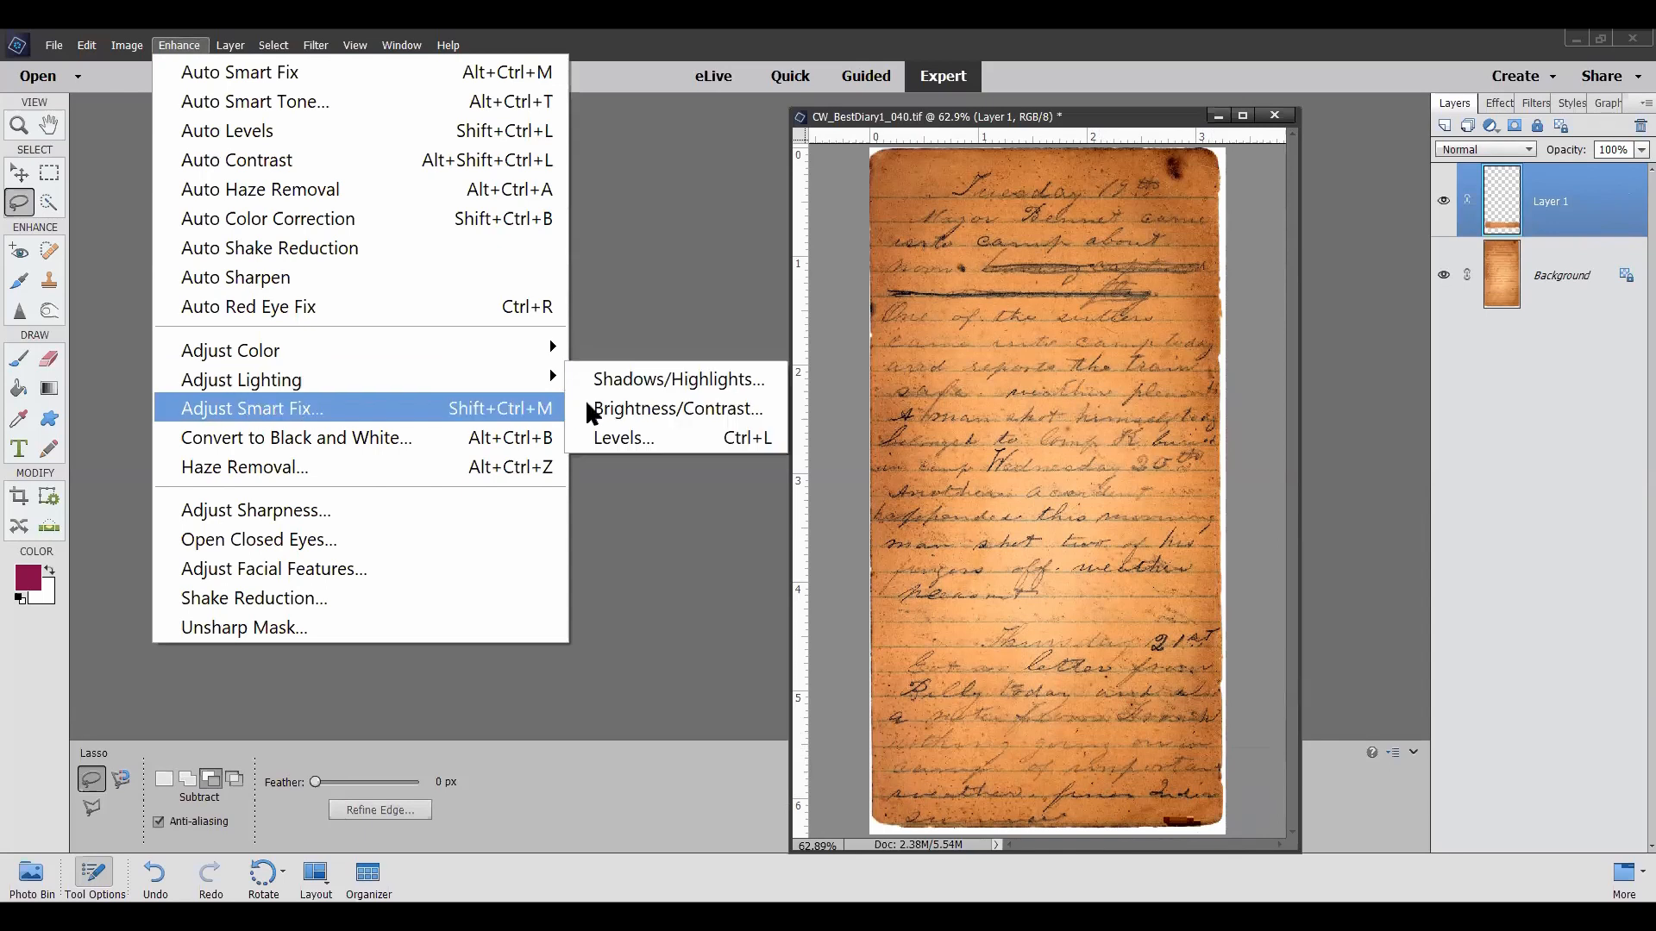
pyautogui.click(627, 438)
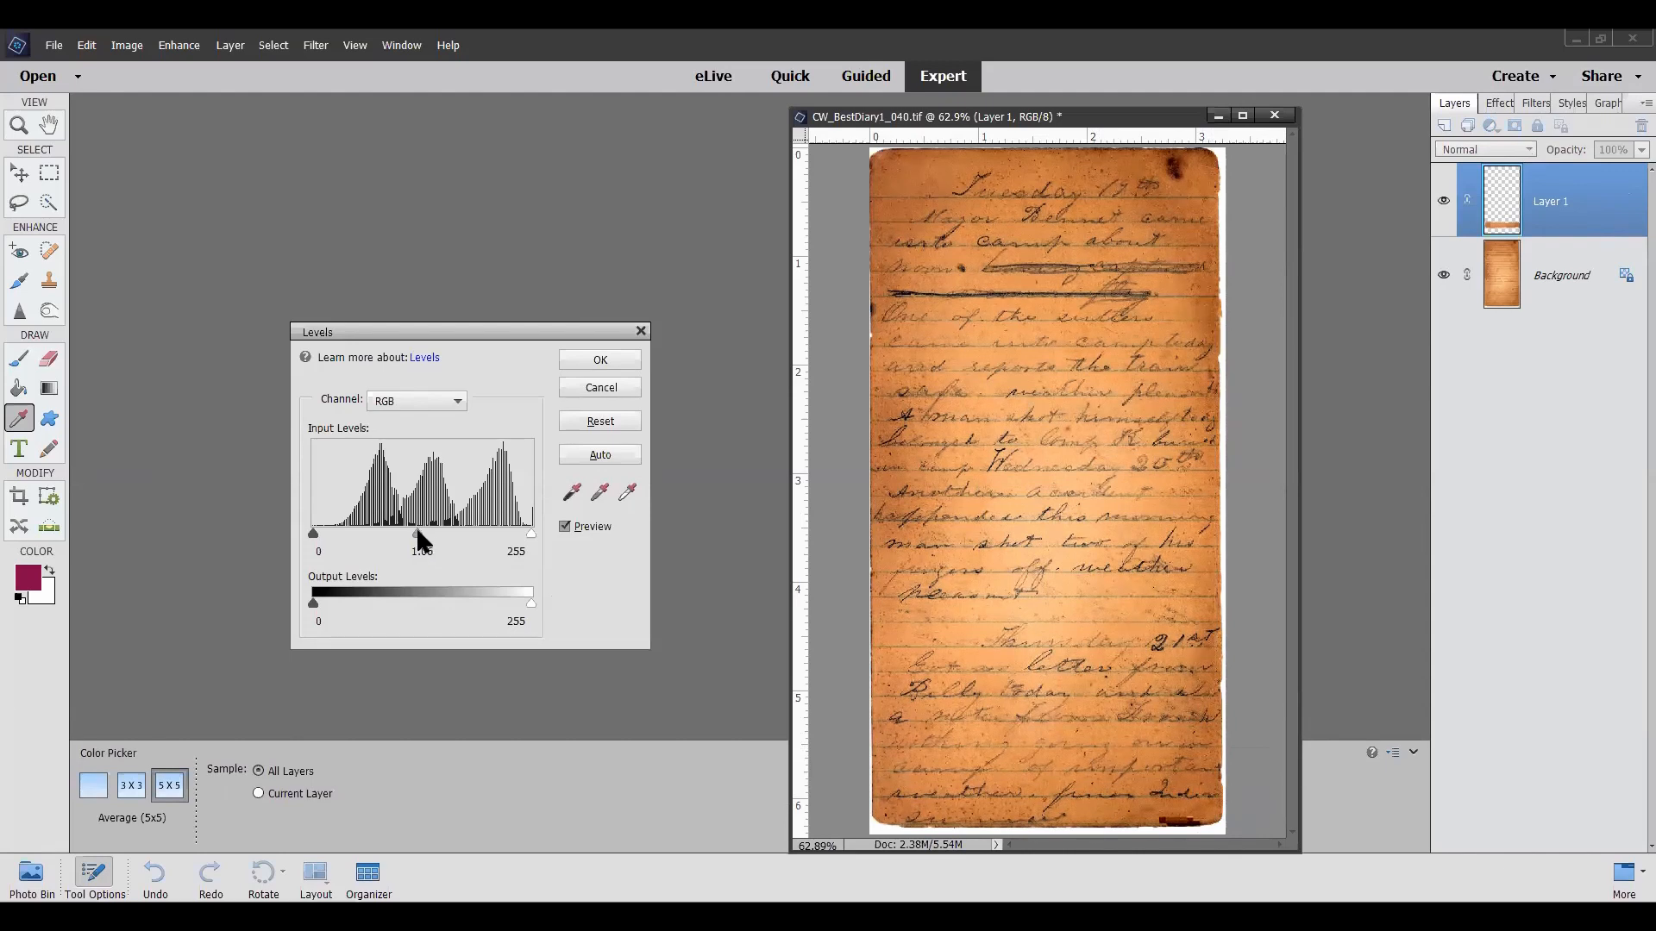
pyautogui.moveTo(409, 533); pyautogui.dragTo(445, 533)
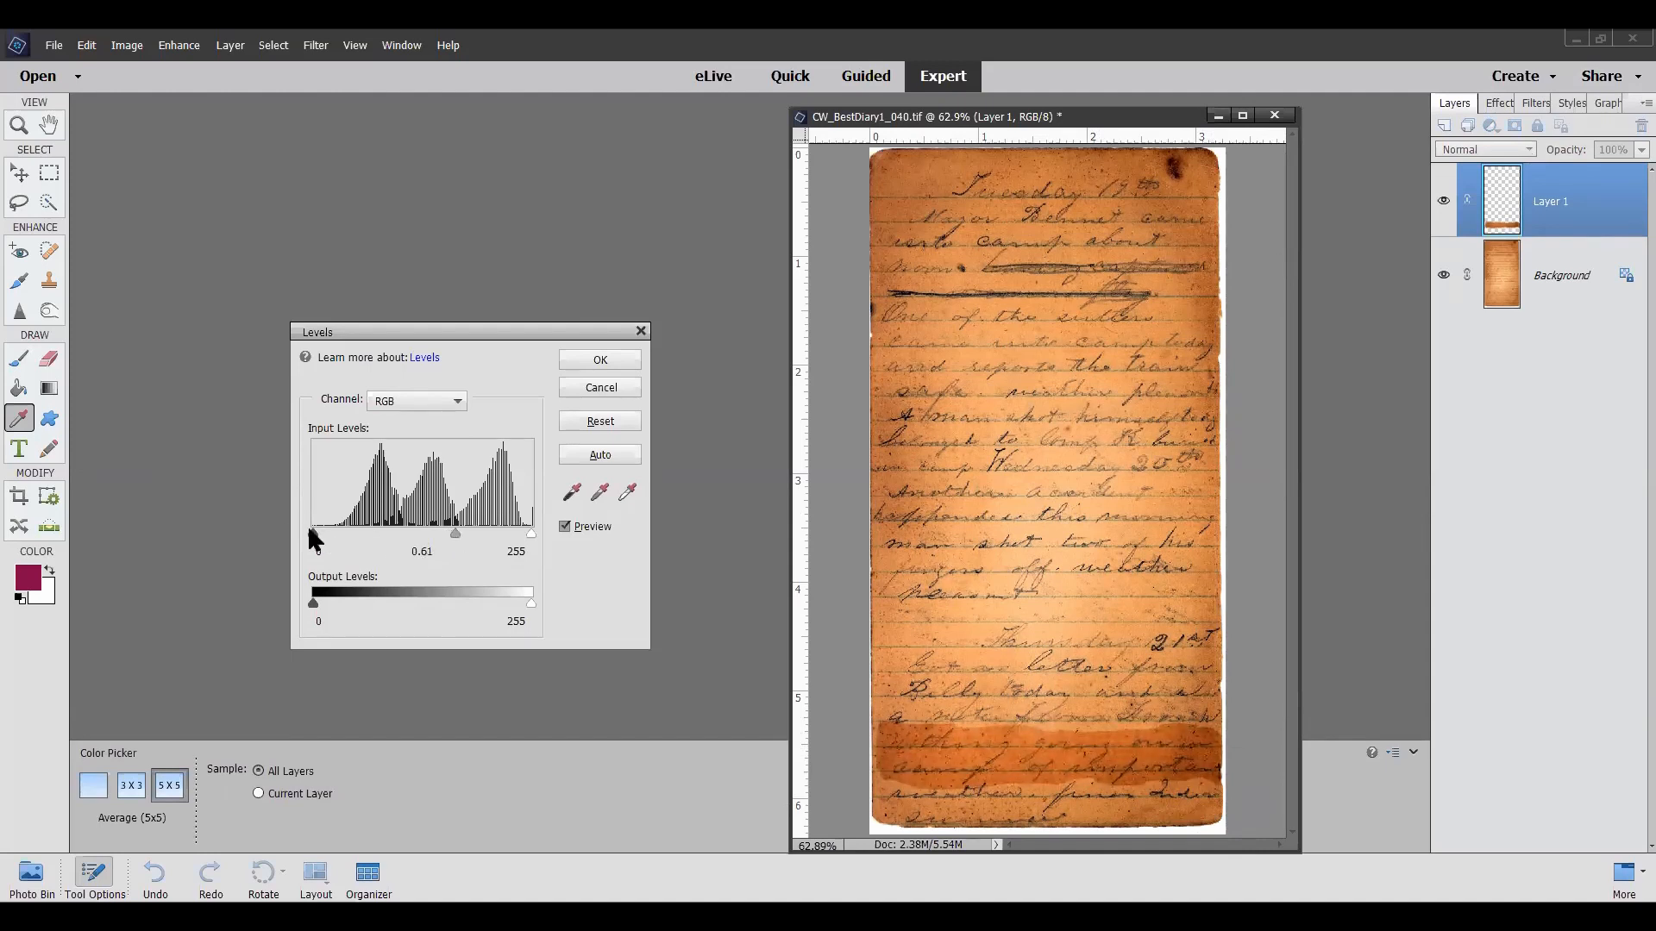
pyautogui.moveTo(314, 529); pyautogui.dragTo(343, 533)
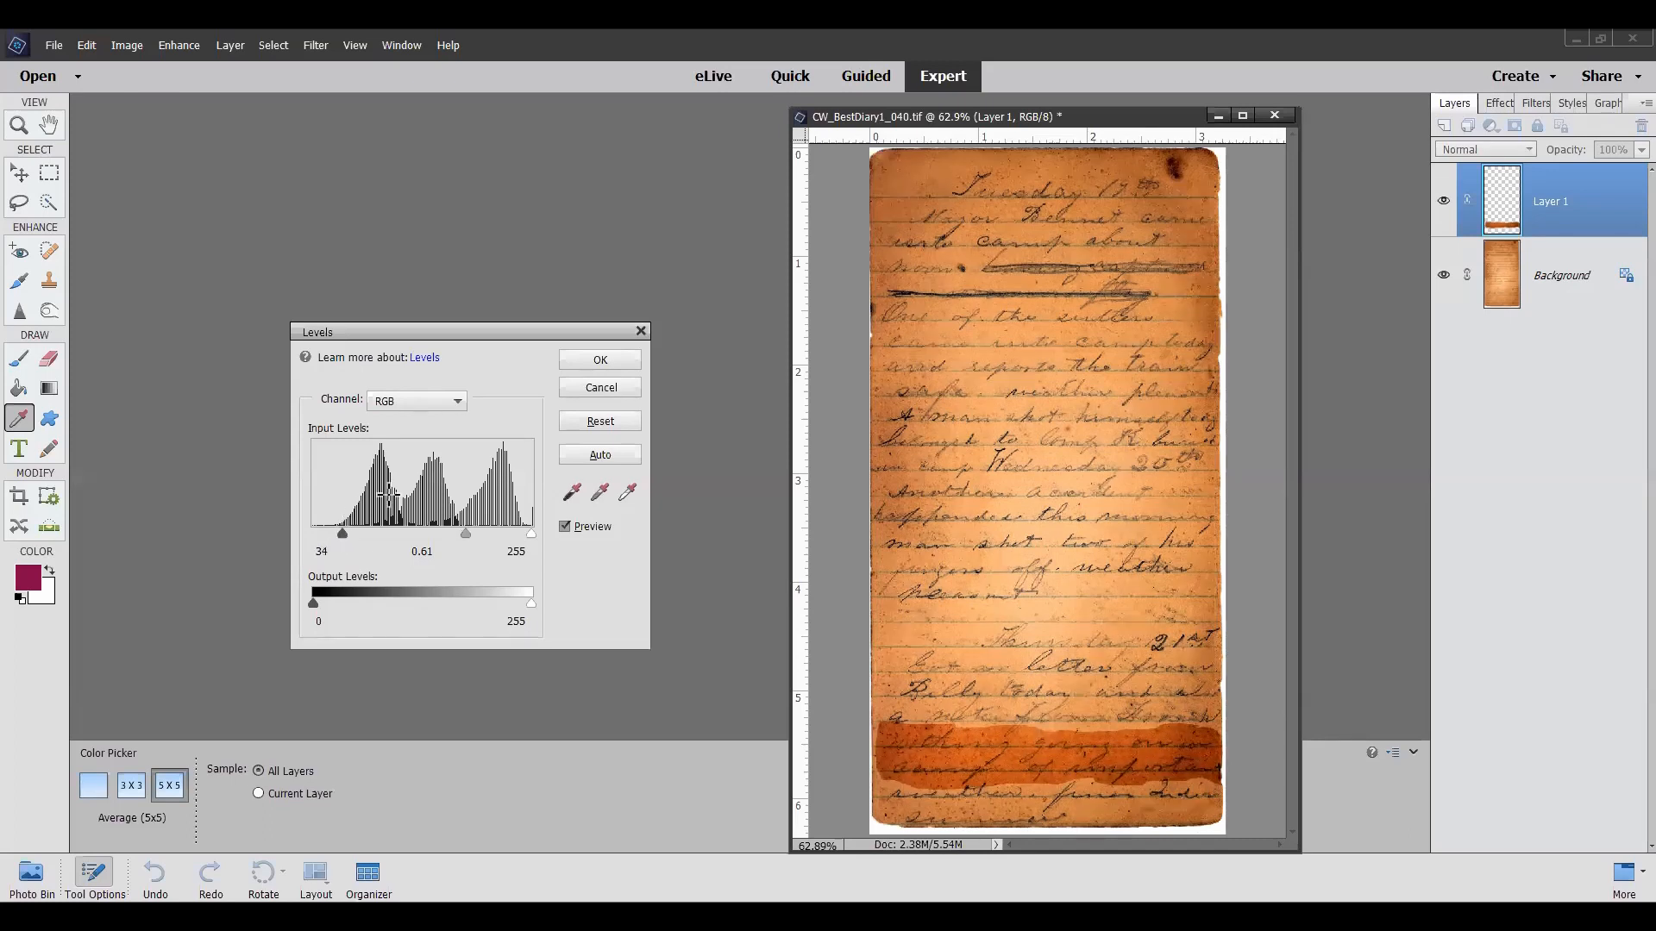
pyautogui.click(637, 356)
pyautogui.press('l')
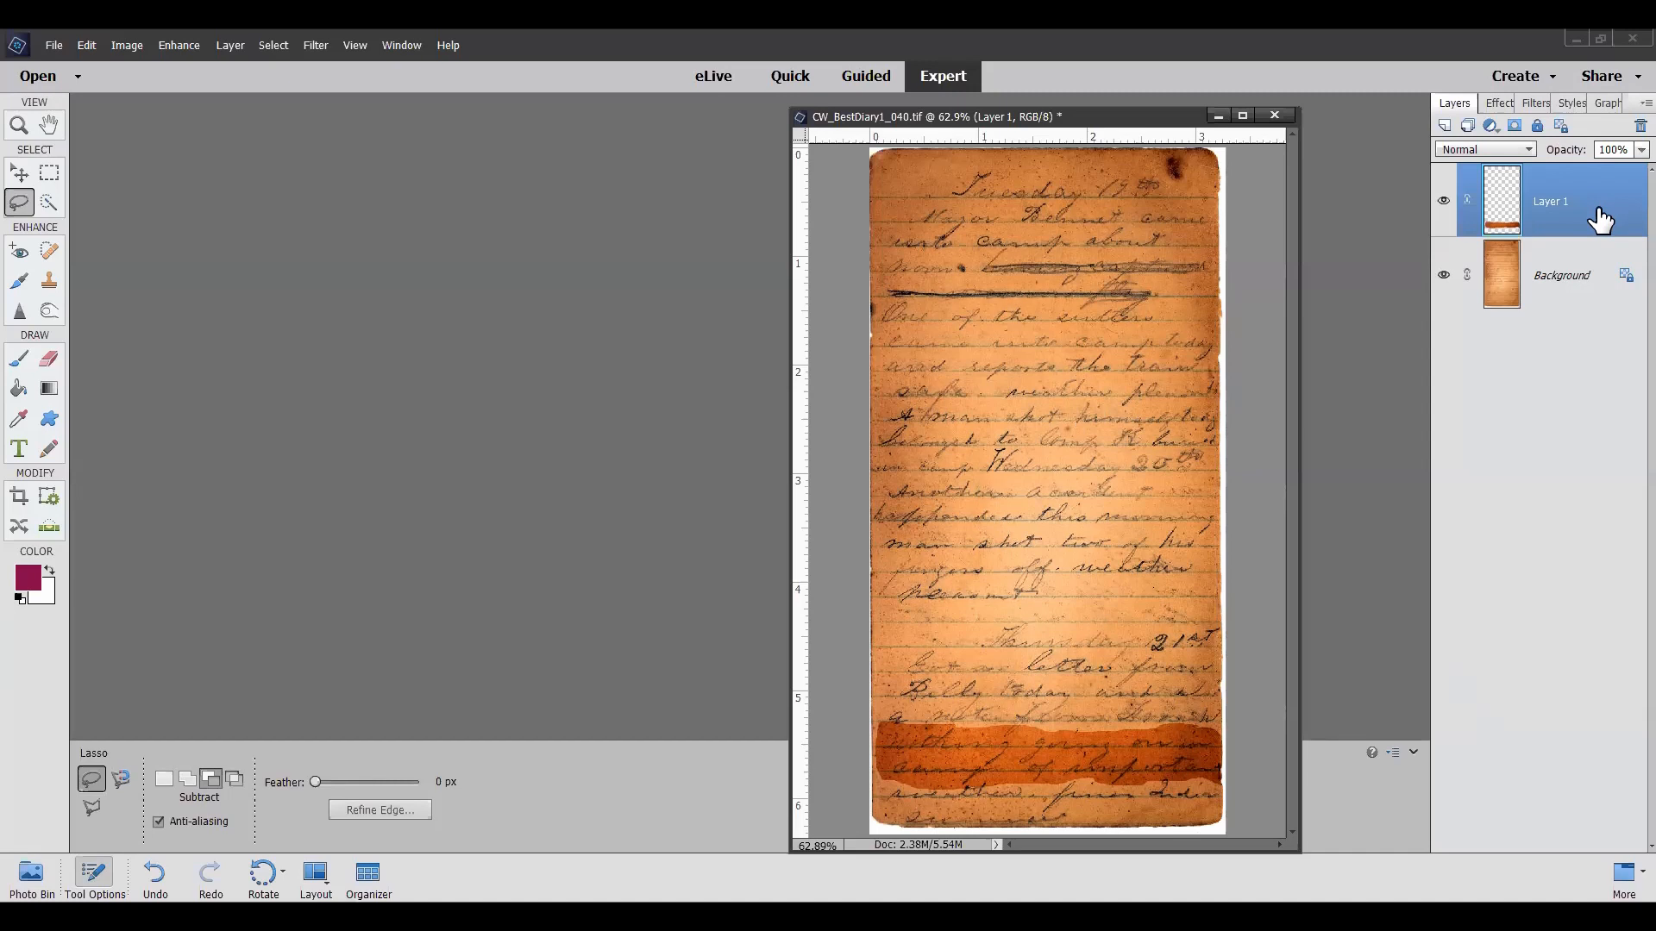
# Step: Delete the layer with the darkened band and revert the diary scan to its saved version
pyautogui.moveTo(1600, 220); pyautogui.dragTo(1614, 128)
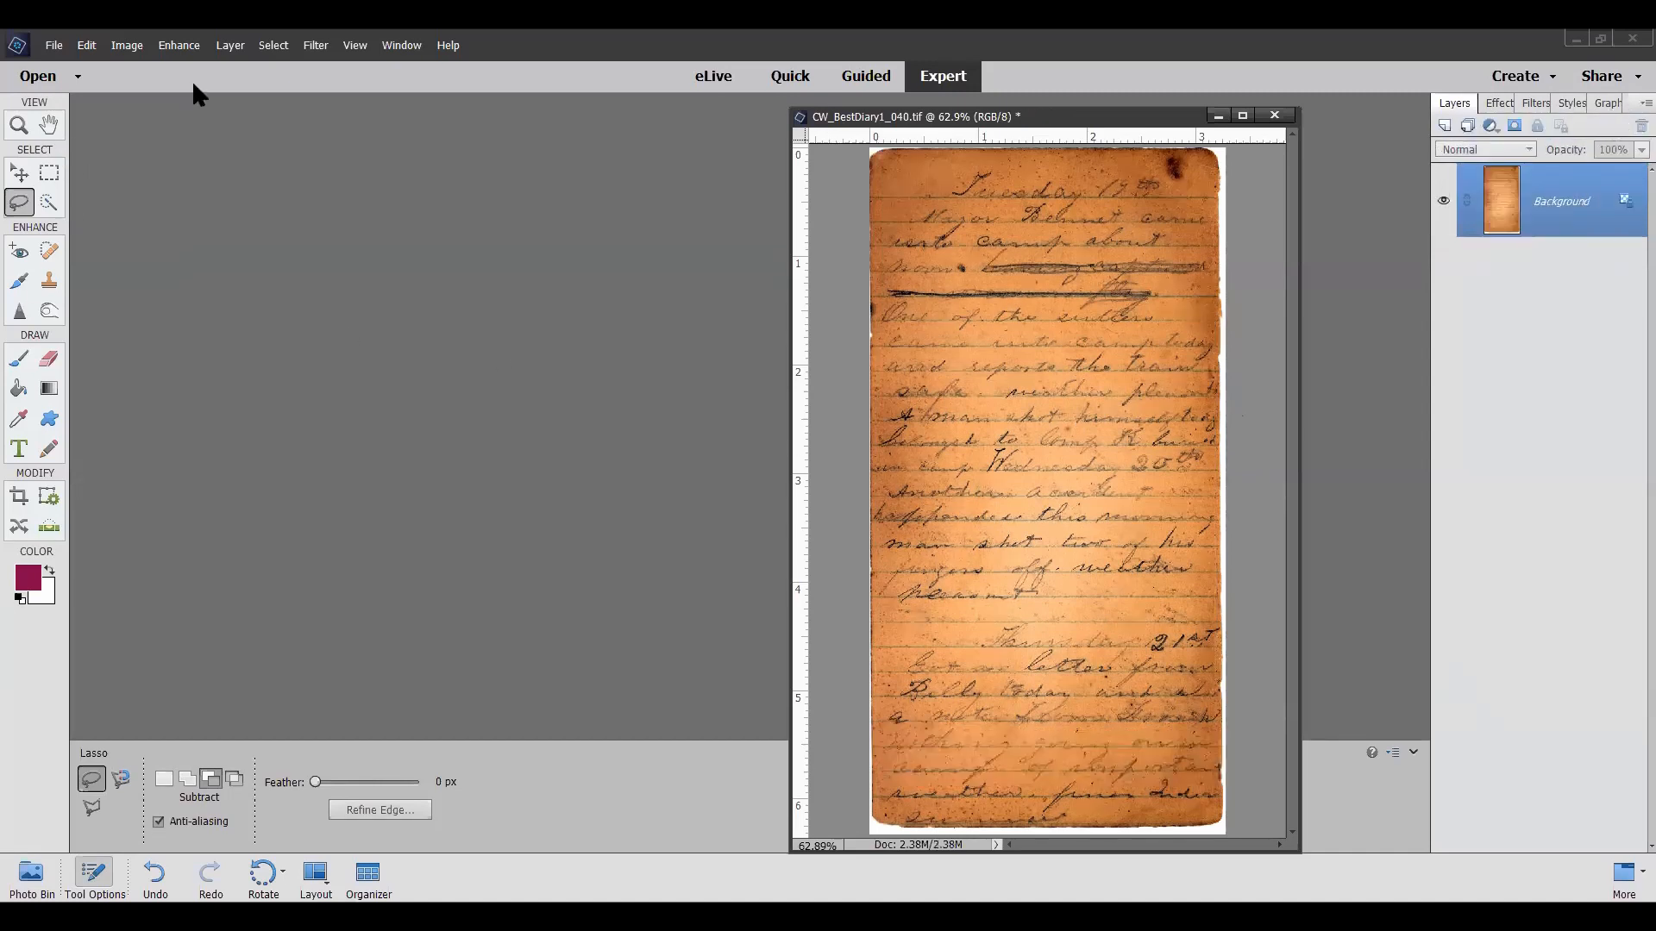
pyautogui.click(86, 45)
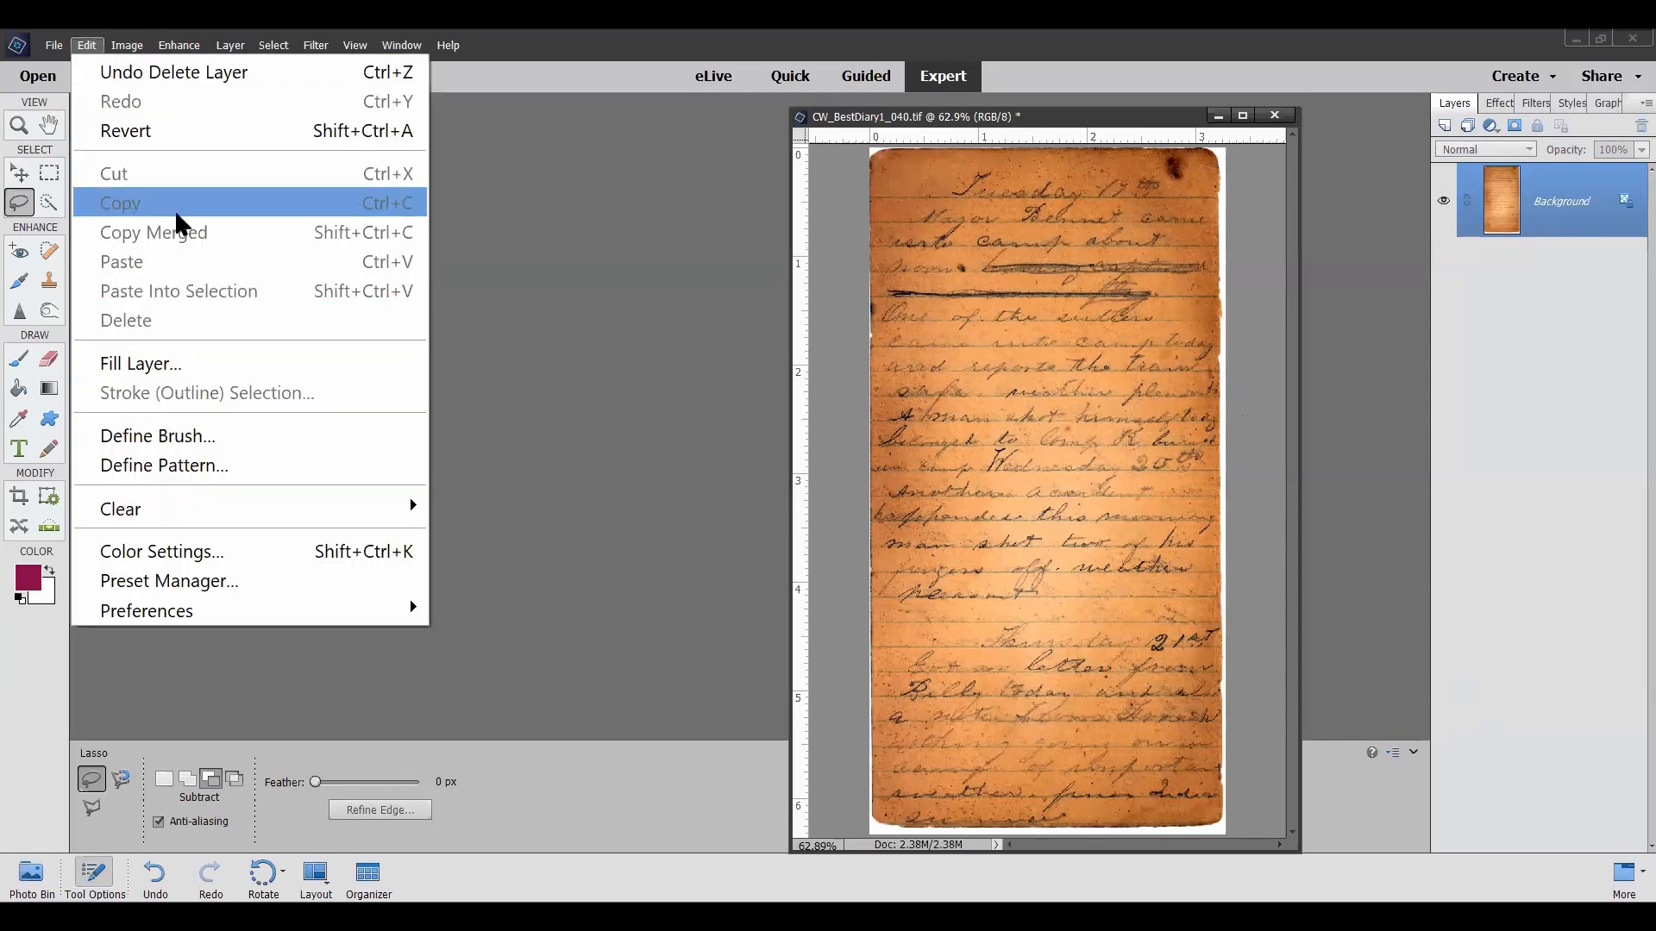
pyautogui.click(149, 133)
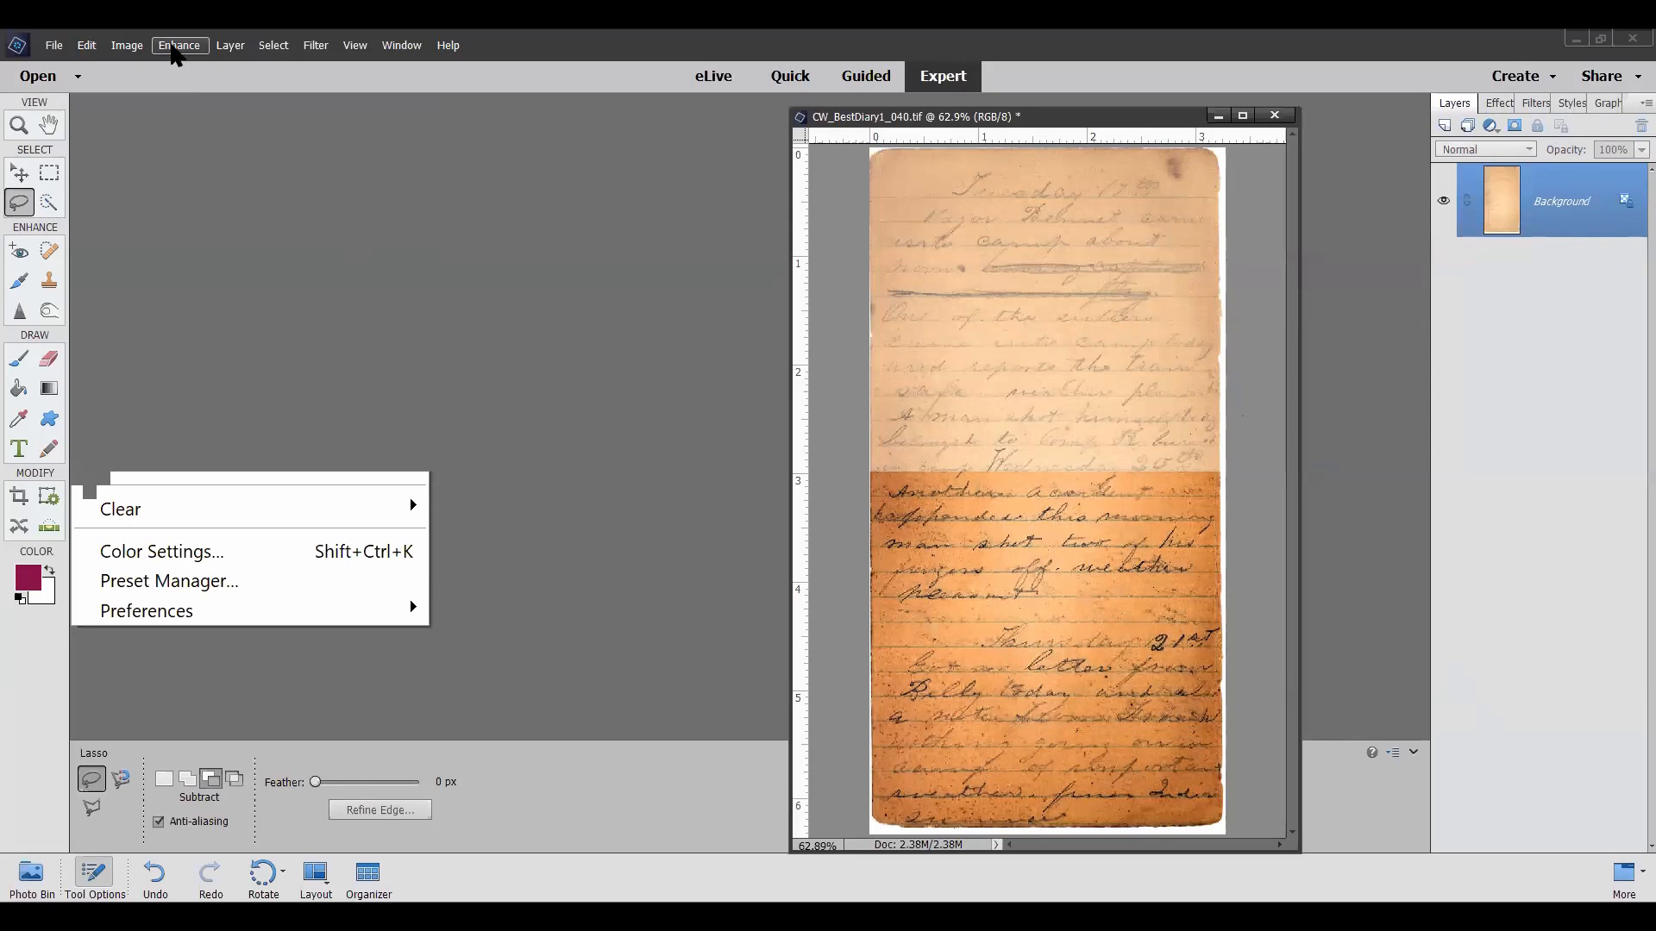
# Step: Try Auto Smart Fix on the diary page, and revert the scan to its saved version
pyautogui.click(176, 47)
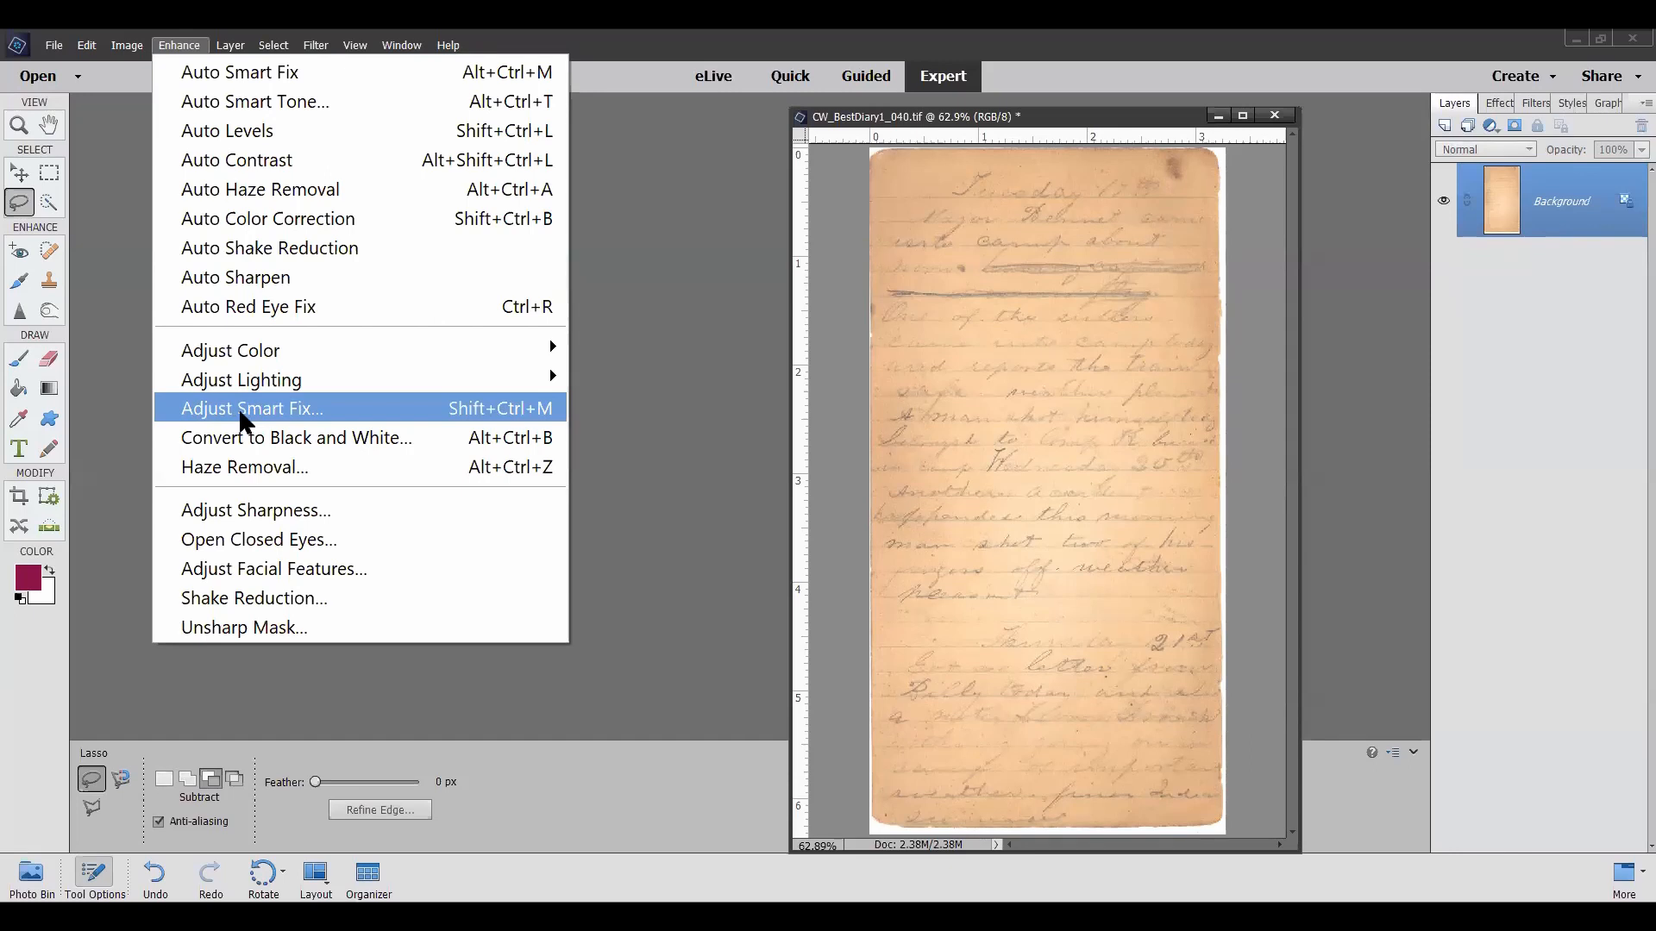
pyautogui.click(258, 74)
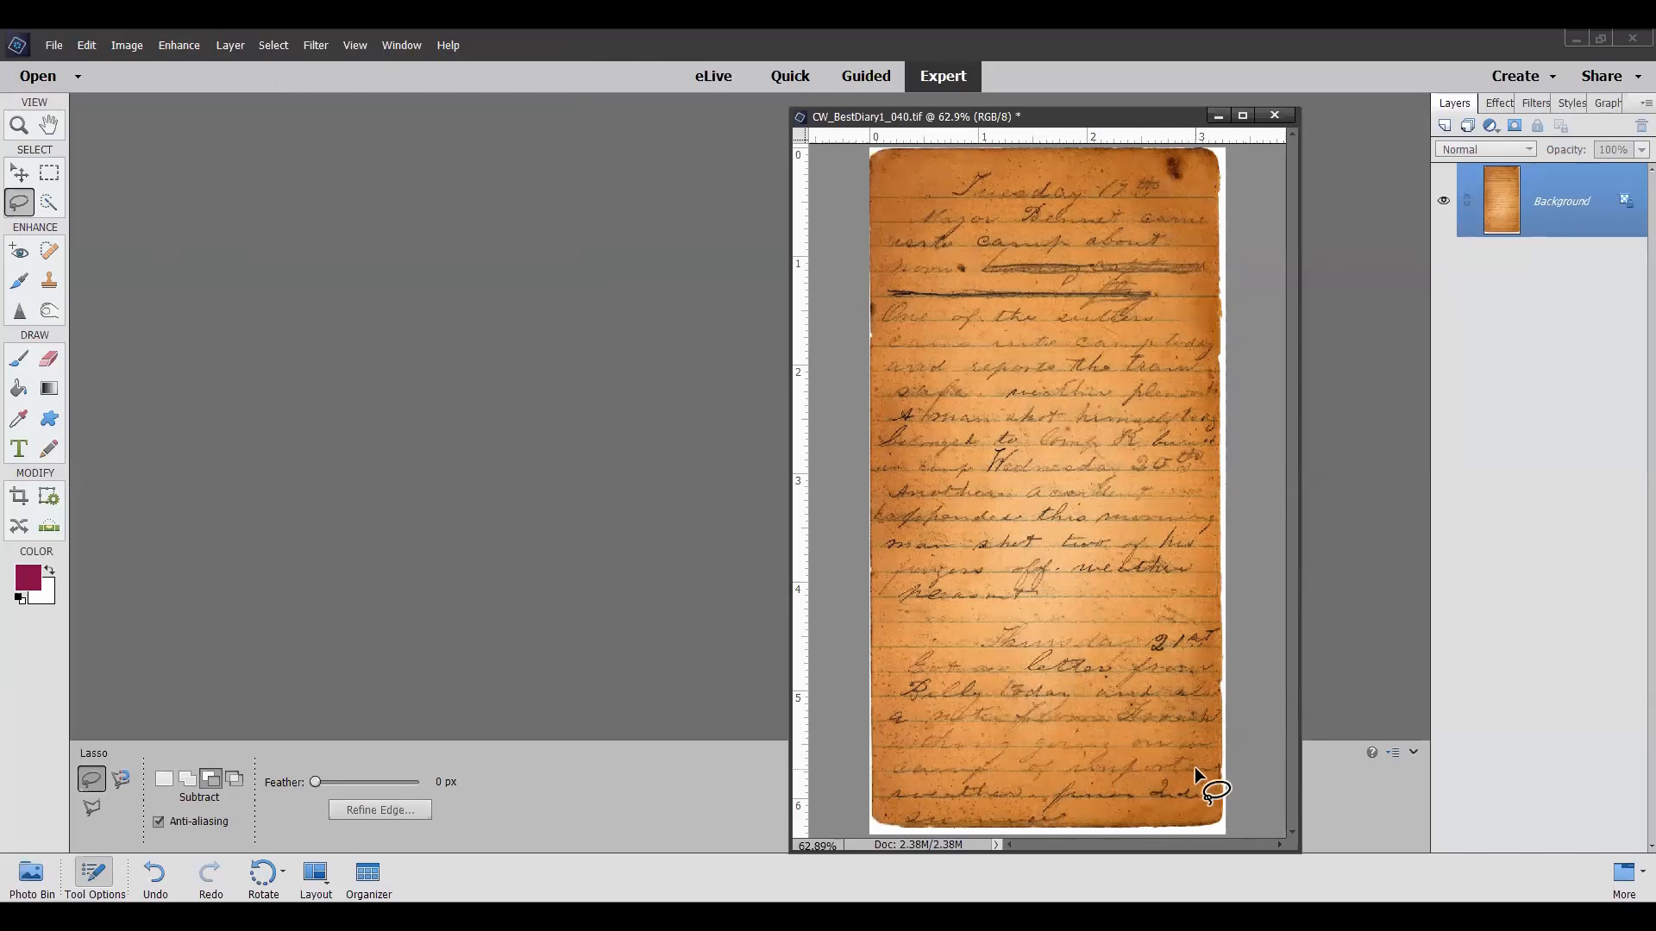
pyautogui.click(126, 52)
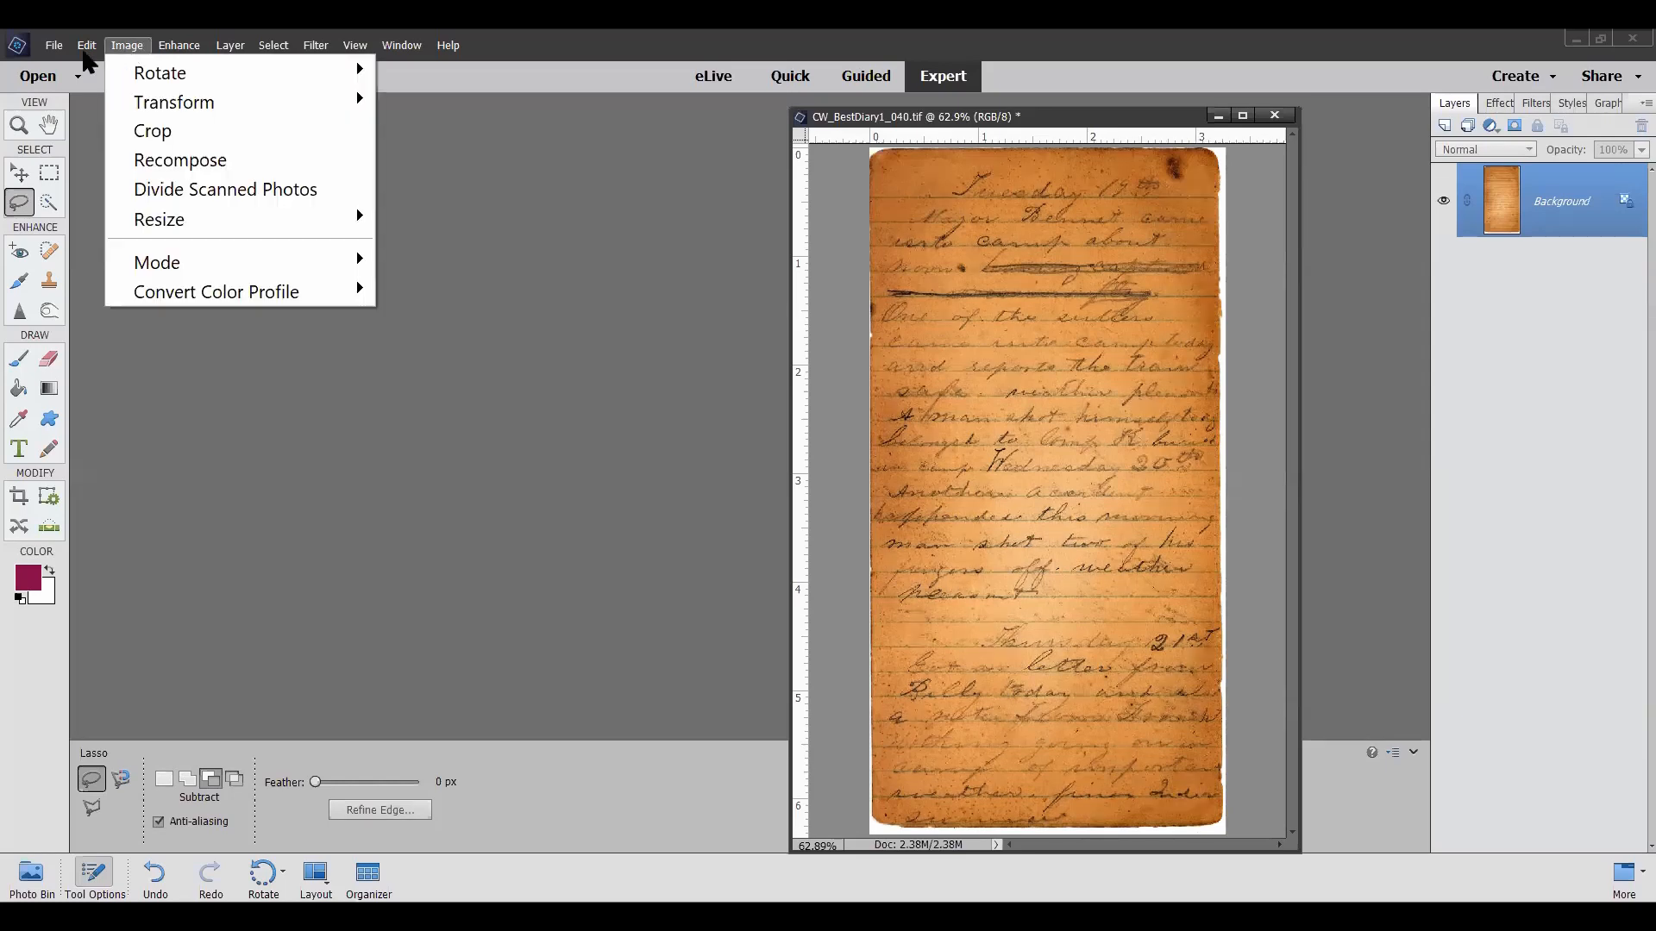
pyautogui.moveTo(86, 46)
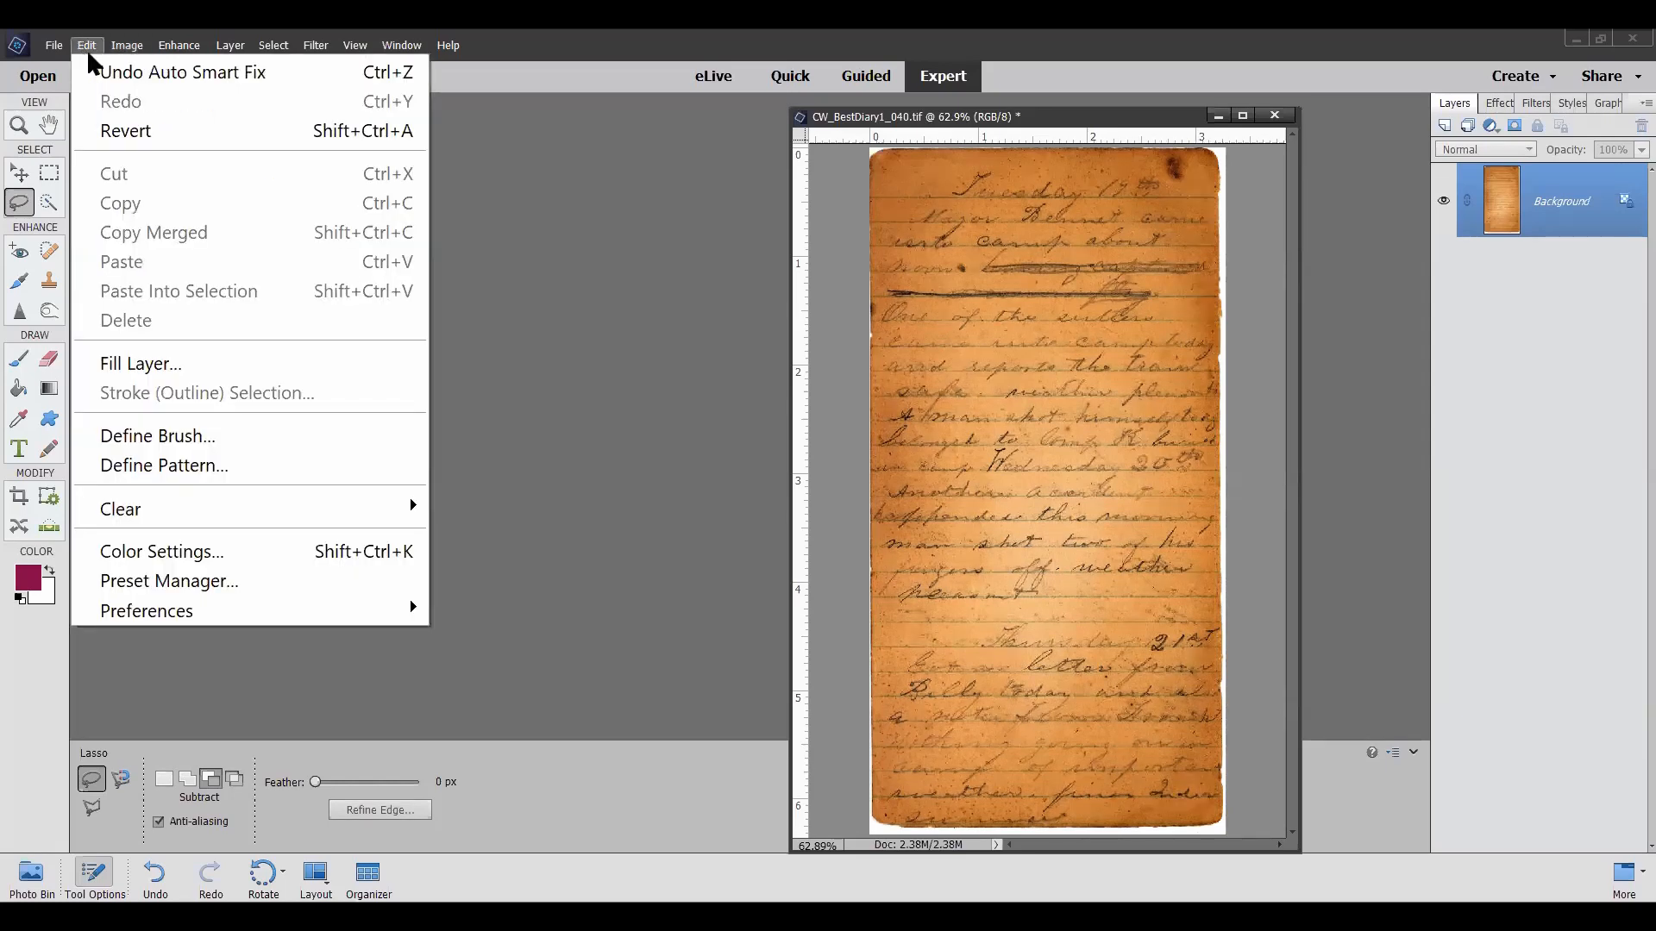
pyautogui.click(118, 132)
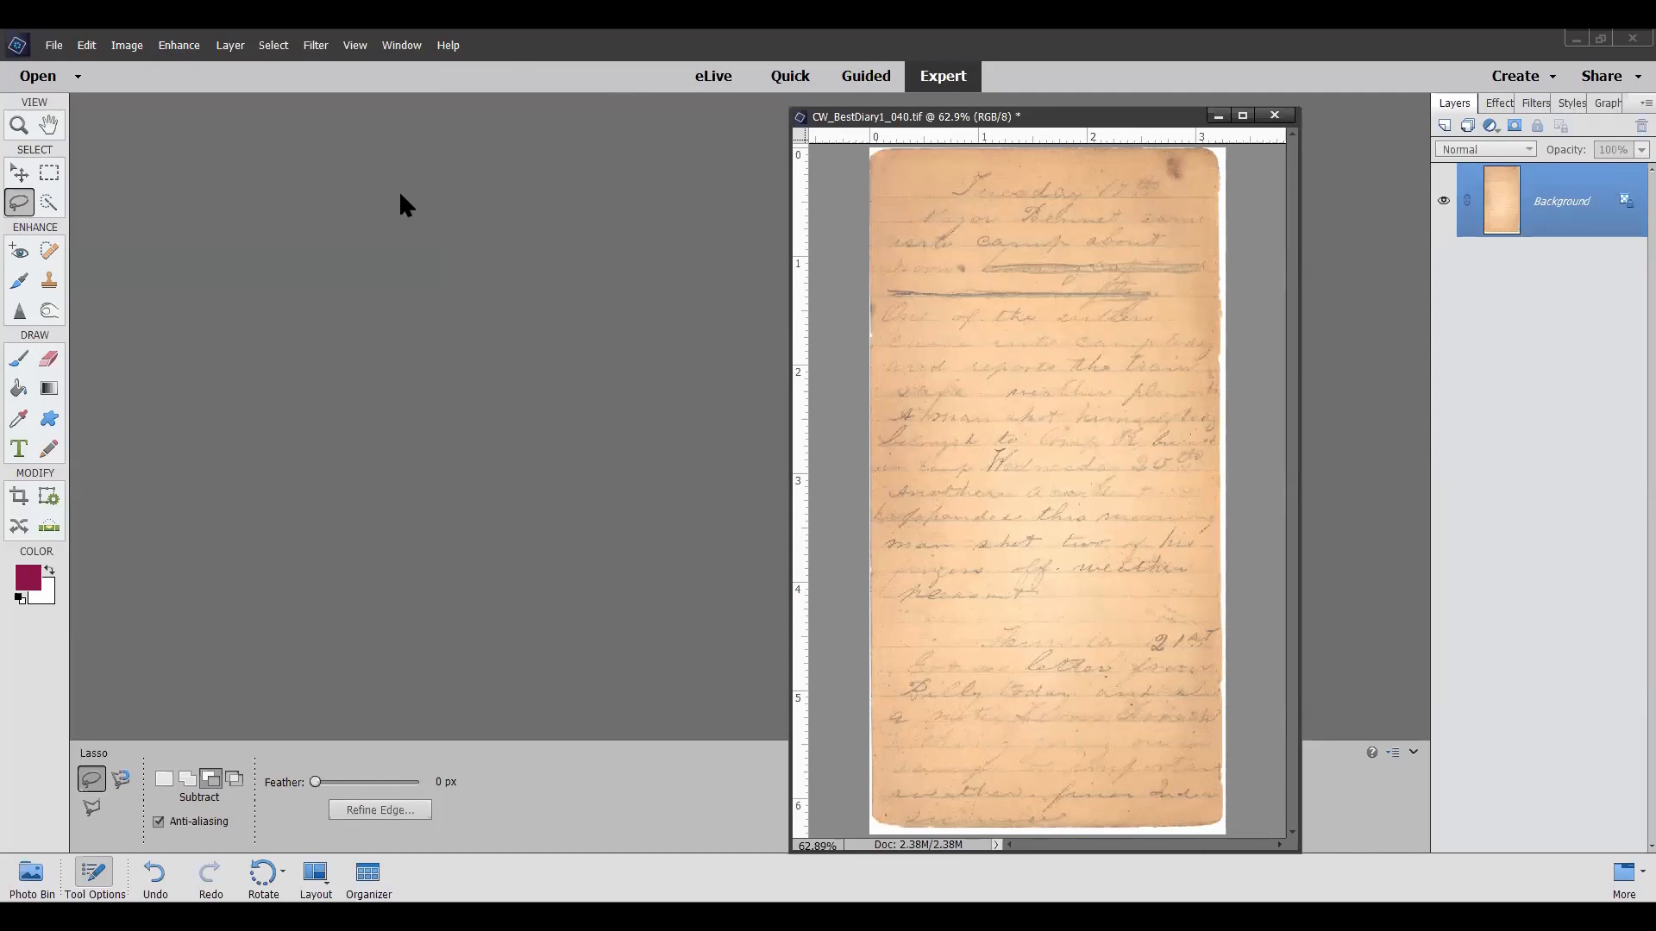
# Step: Start Auto Smart Tone on the diary page and preview each of its four corner corrections
pyautogui.click(181, 47)
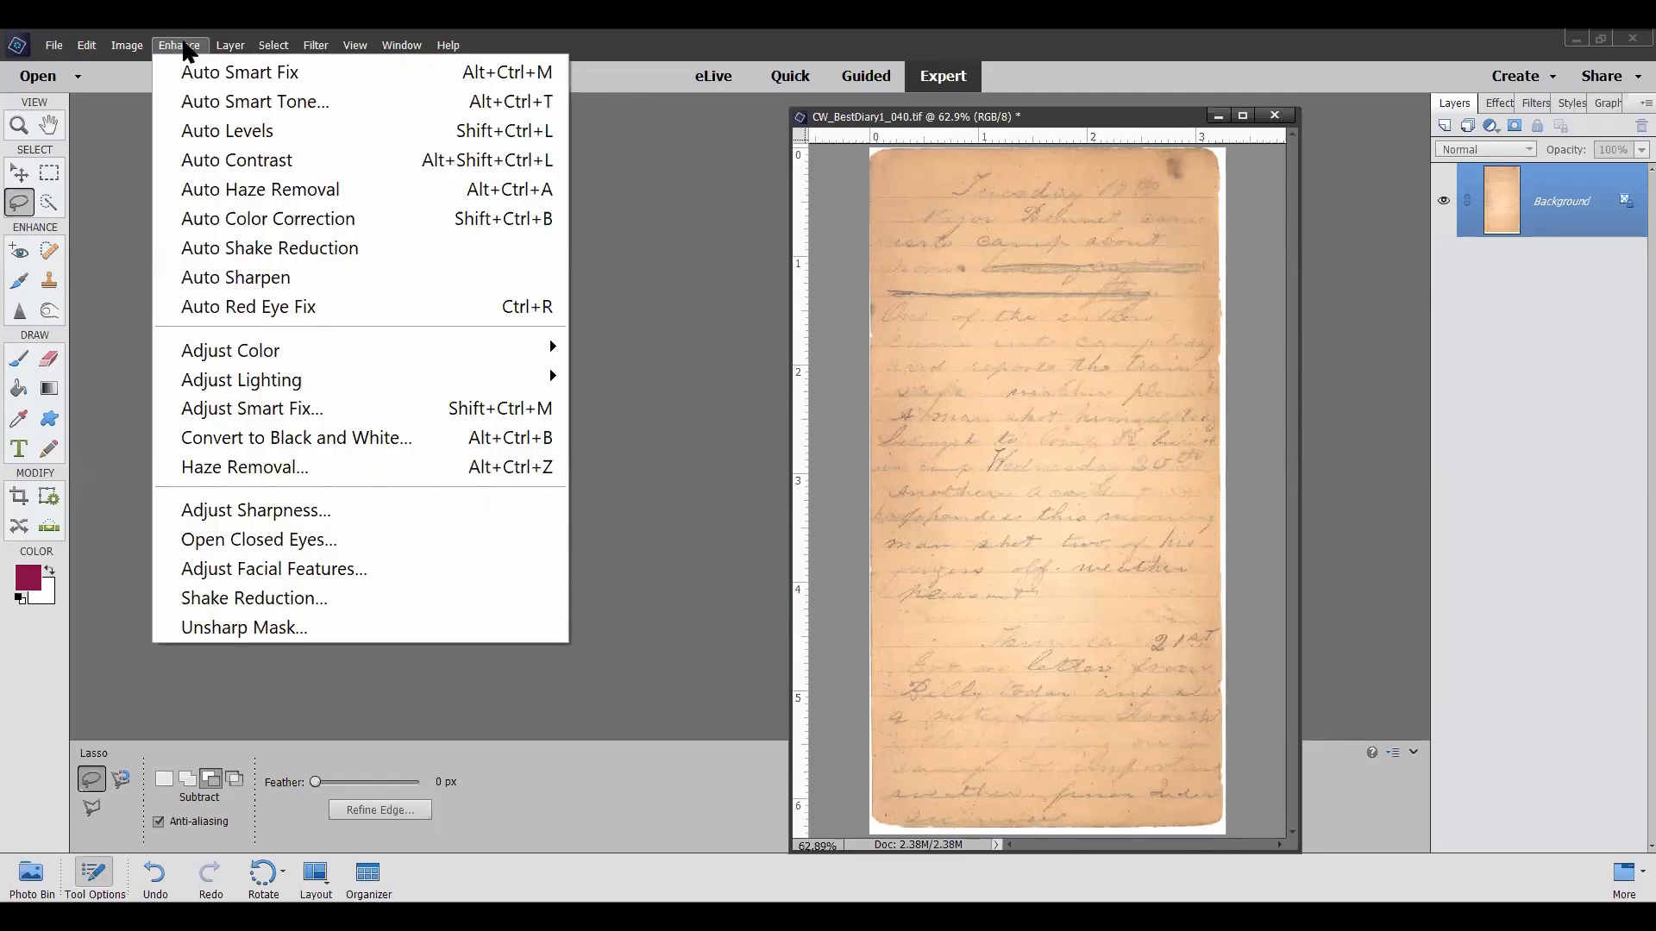
pyautogui.click(241, 105)
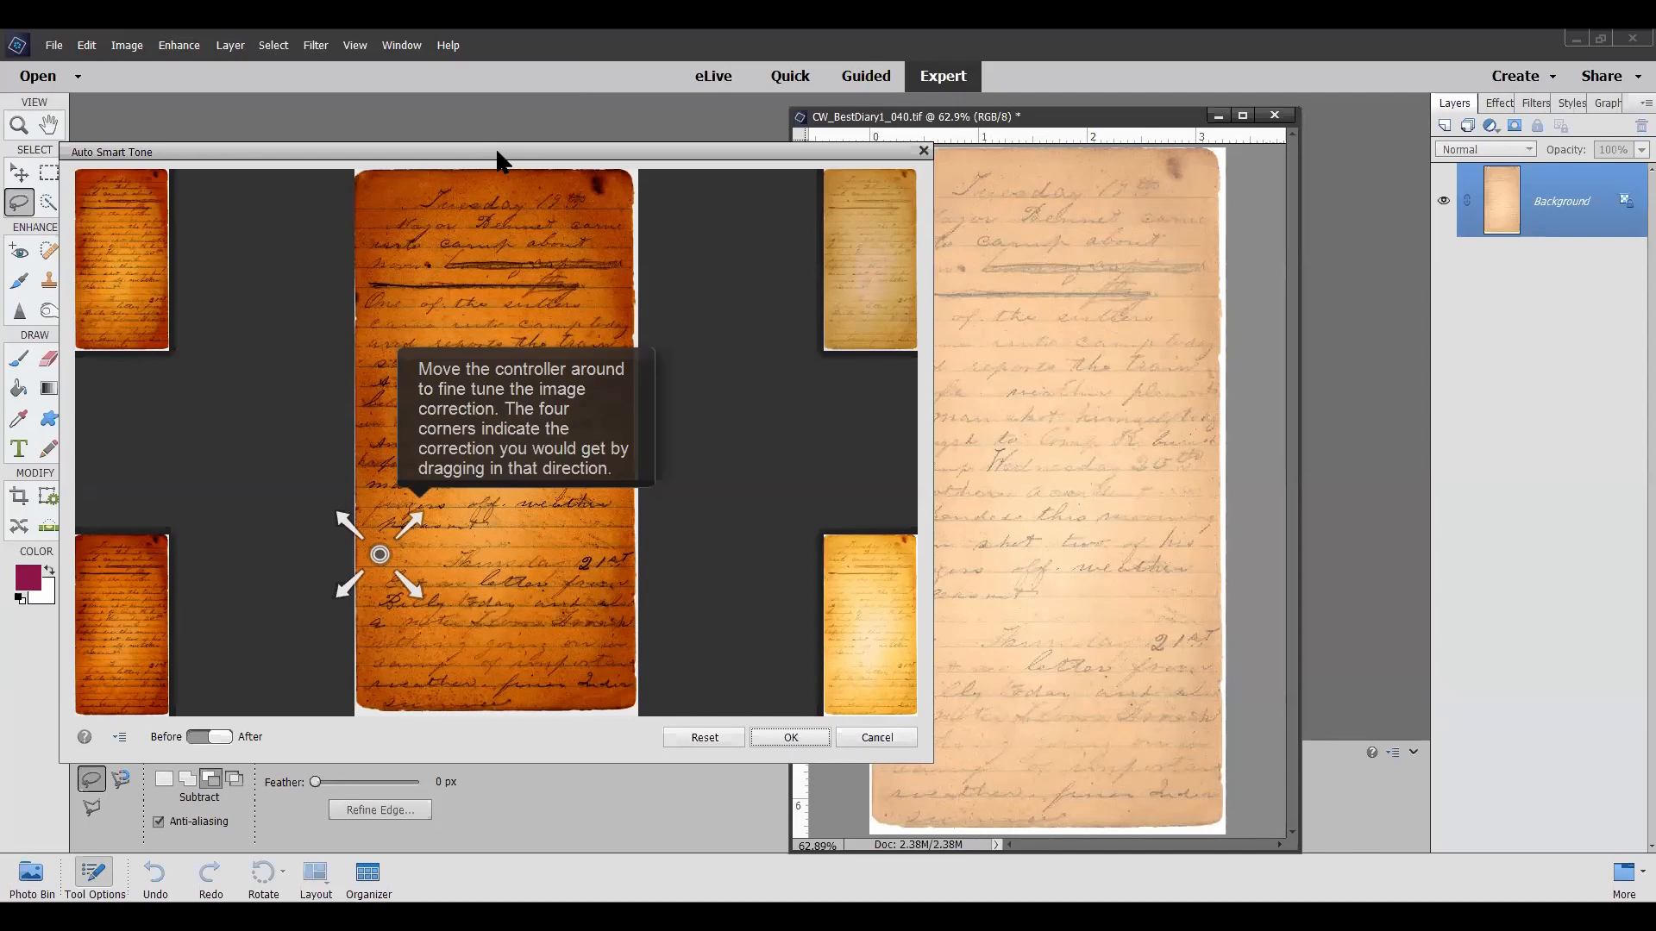
pyautogui.moveTo(499, 162); pyautogui.dragTo(574, 130)
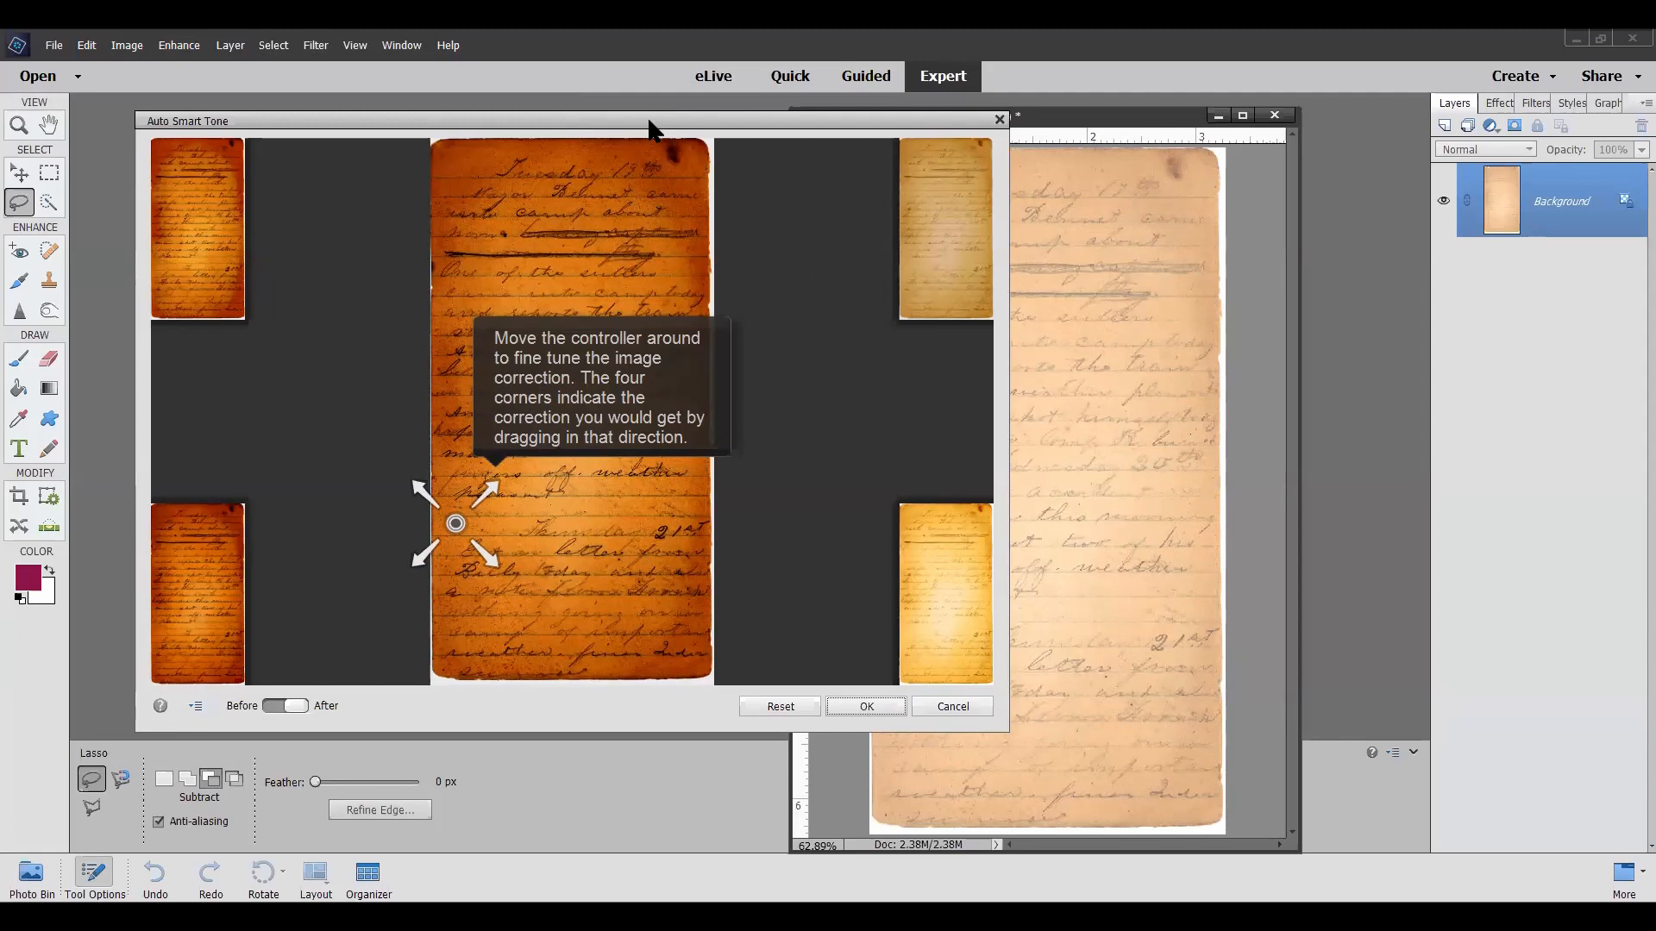
pyautogui.moveTo(653, 130); pyautogui.dragTo(674, 127)
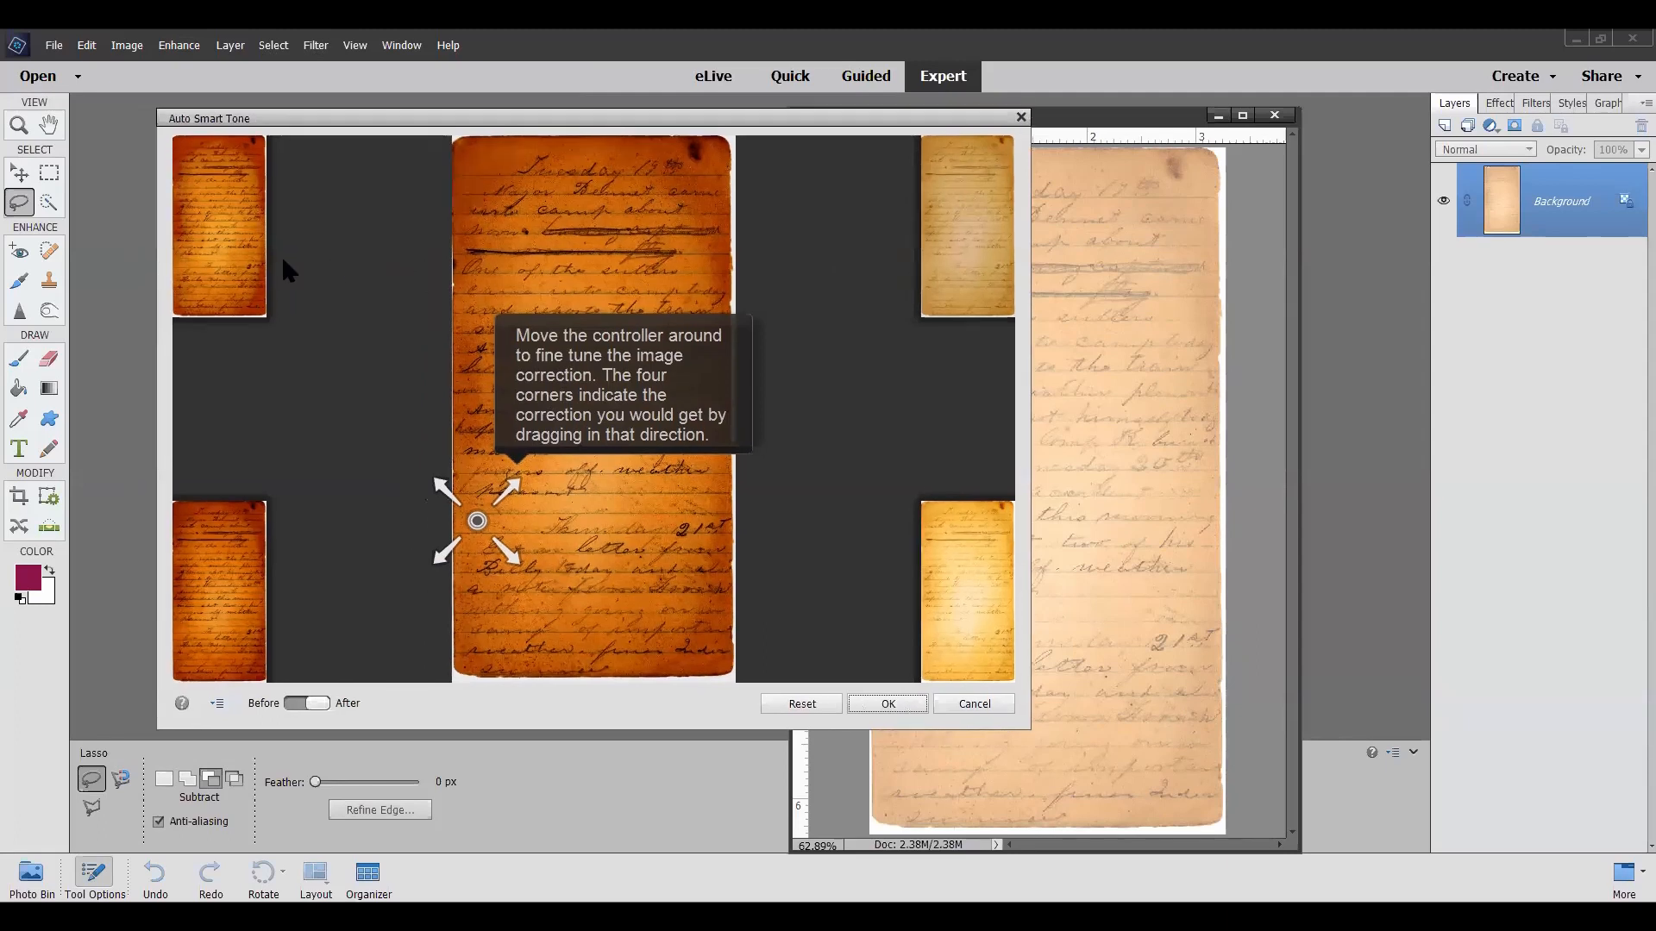
pyautogui.click(217, 216)
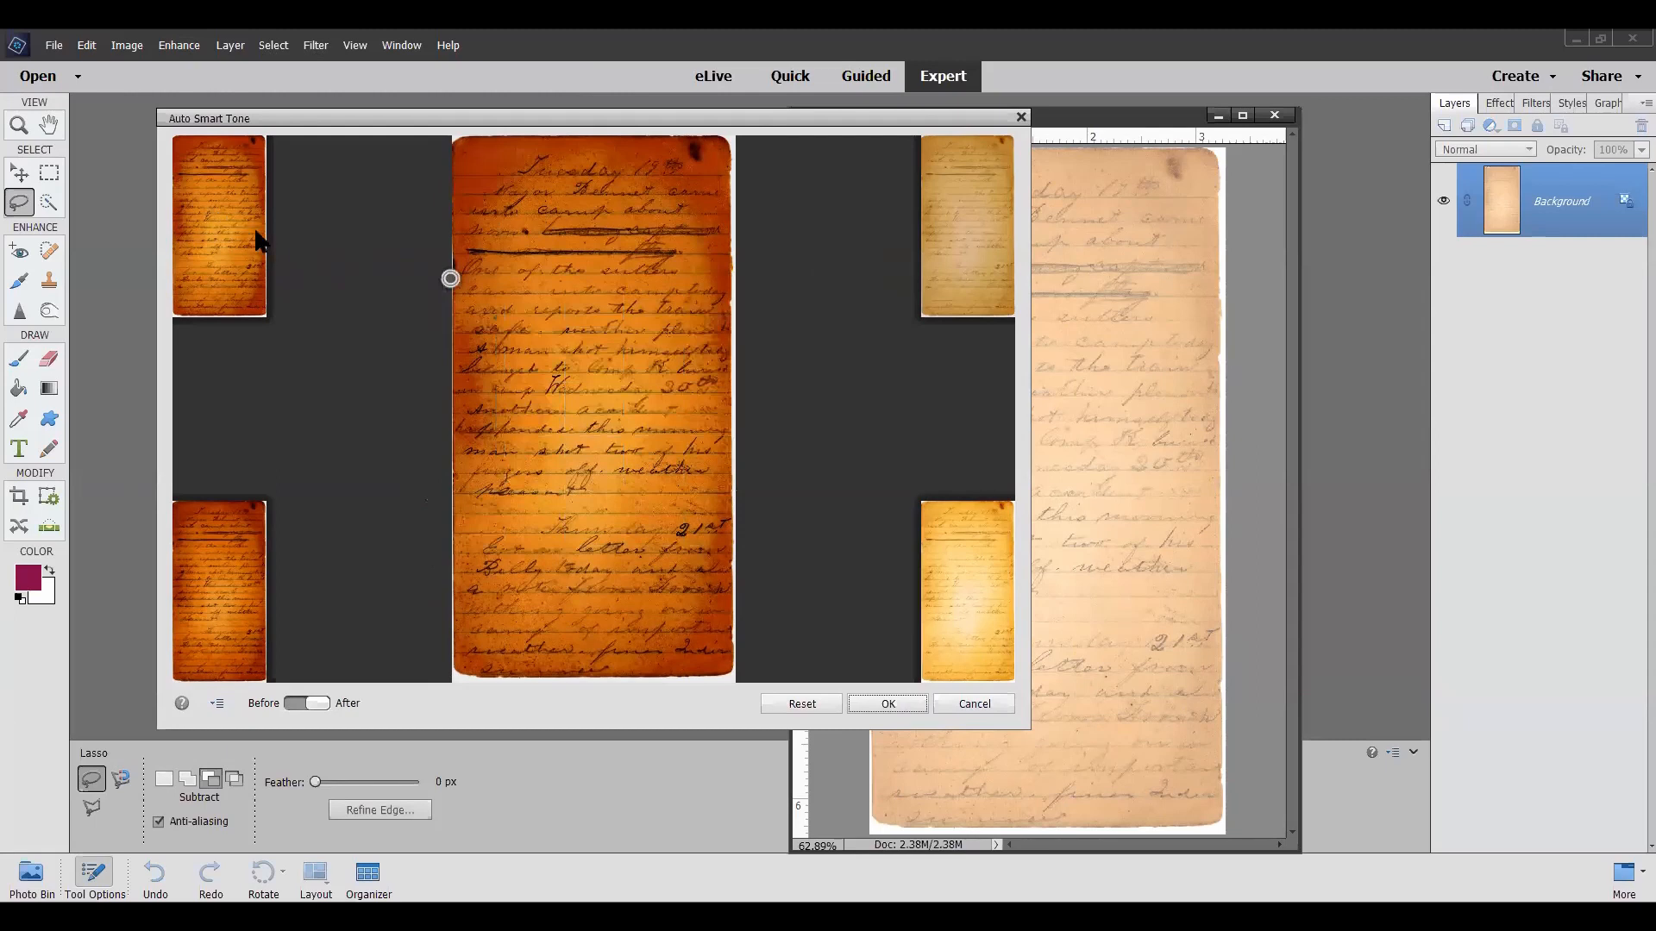
pyautogui.click(972, 236)
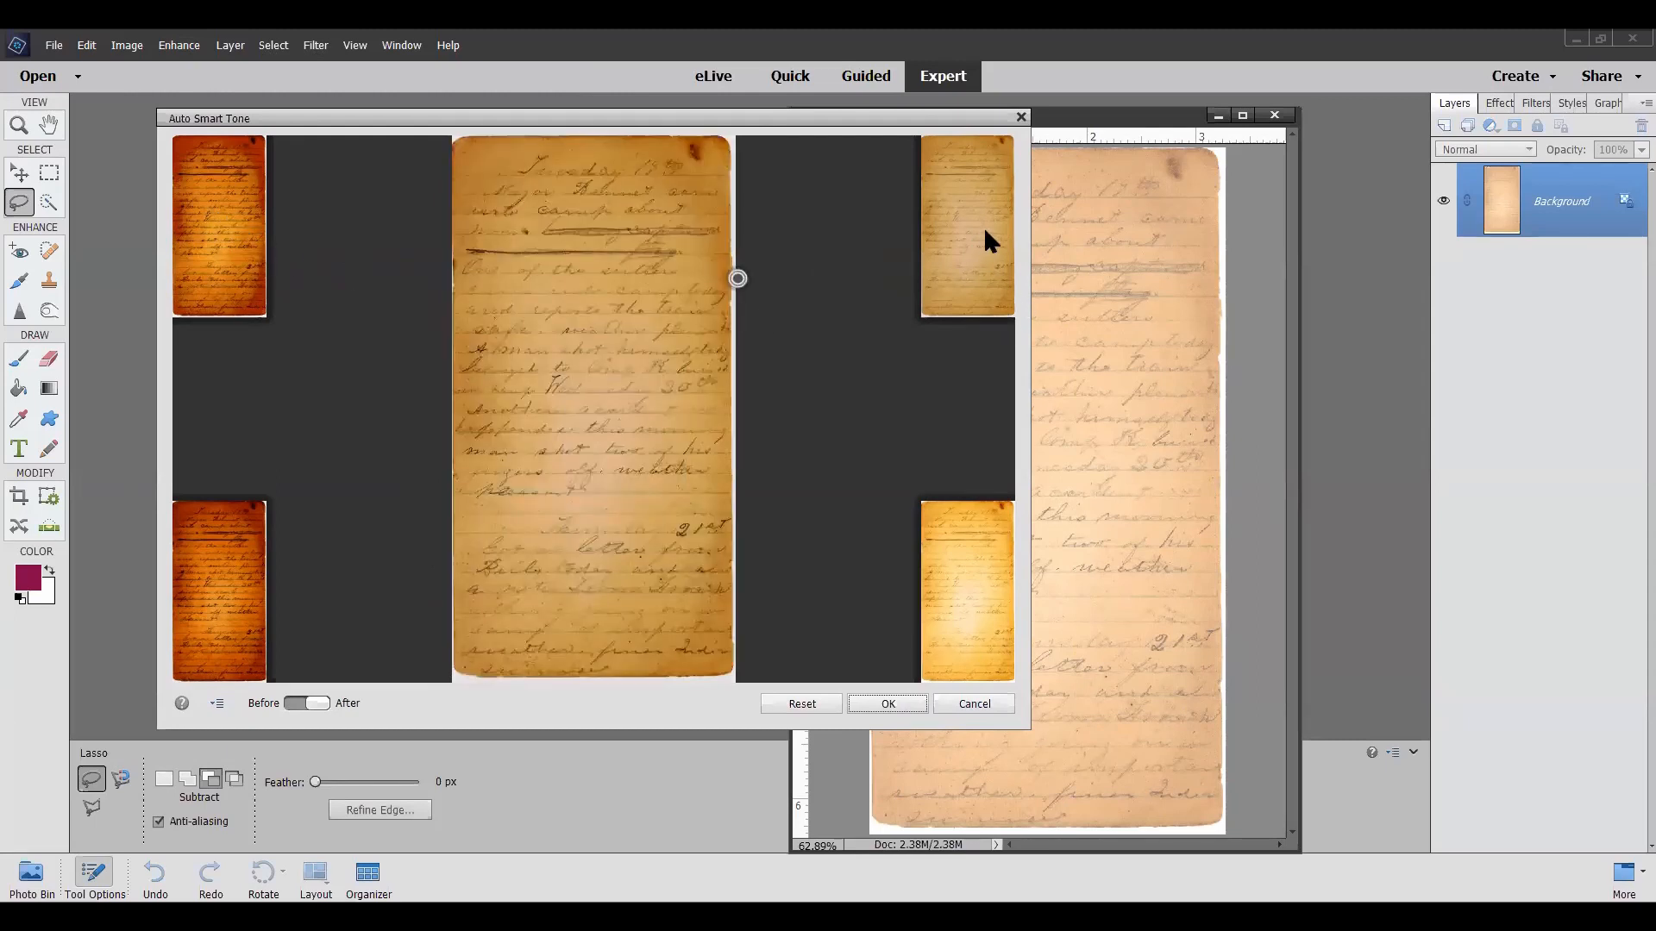
pyautogui.click(967, 576)
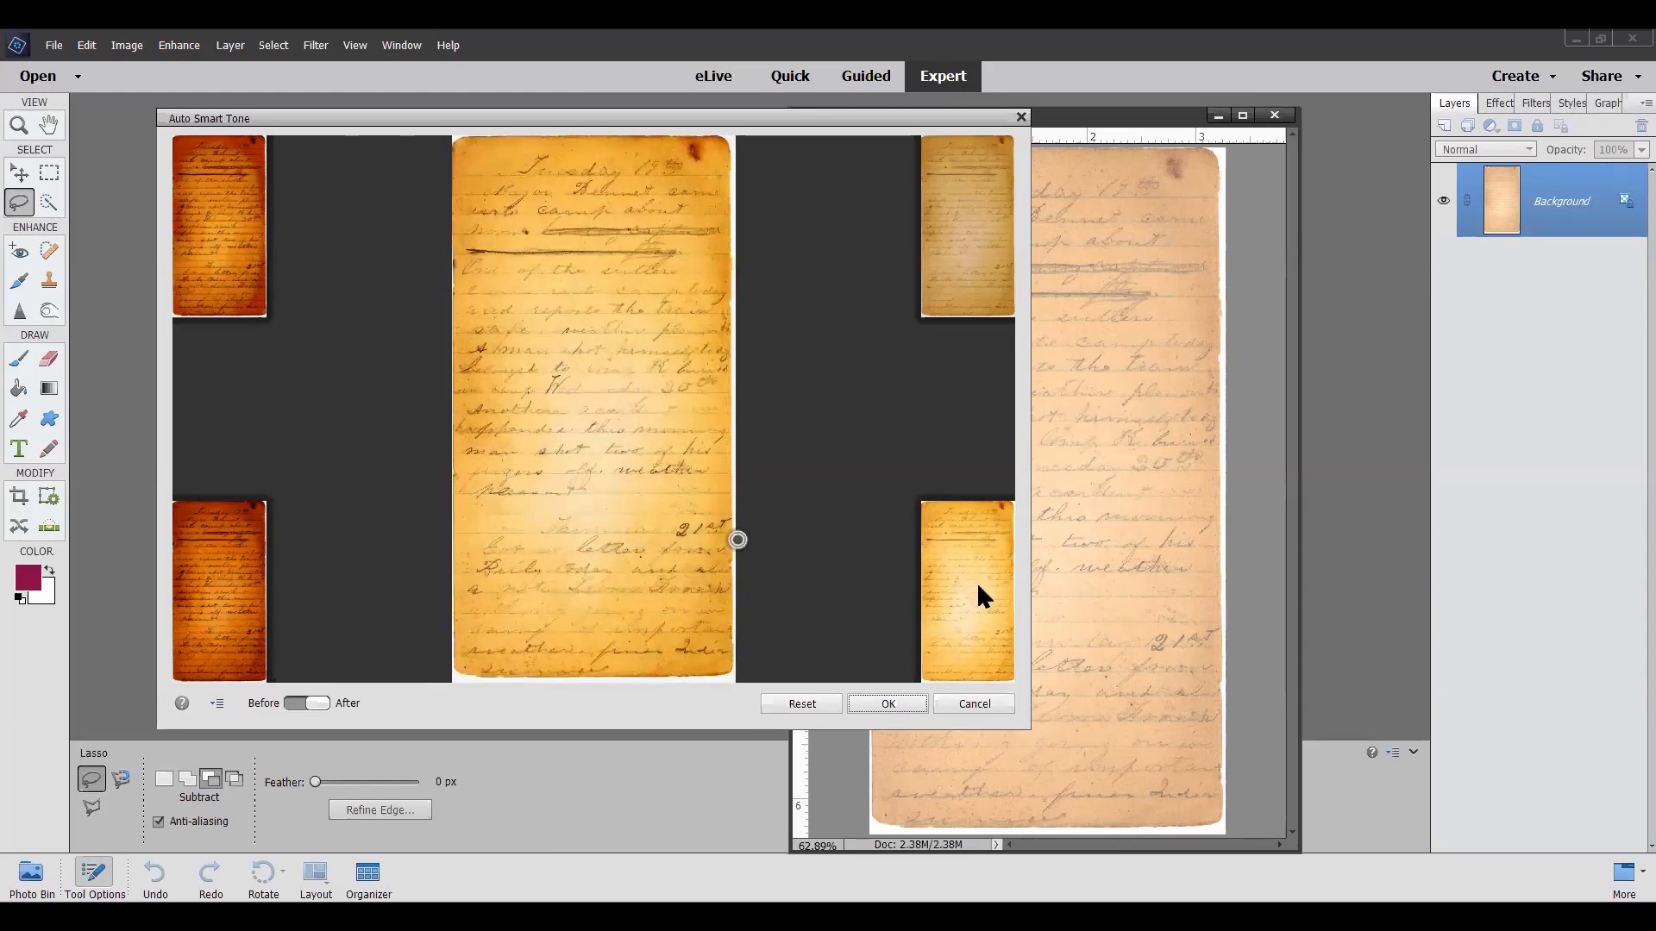
pyautogui.click(236, 576)
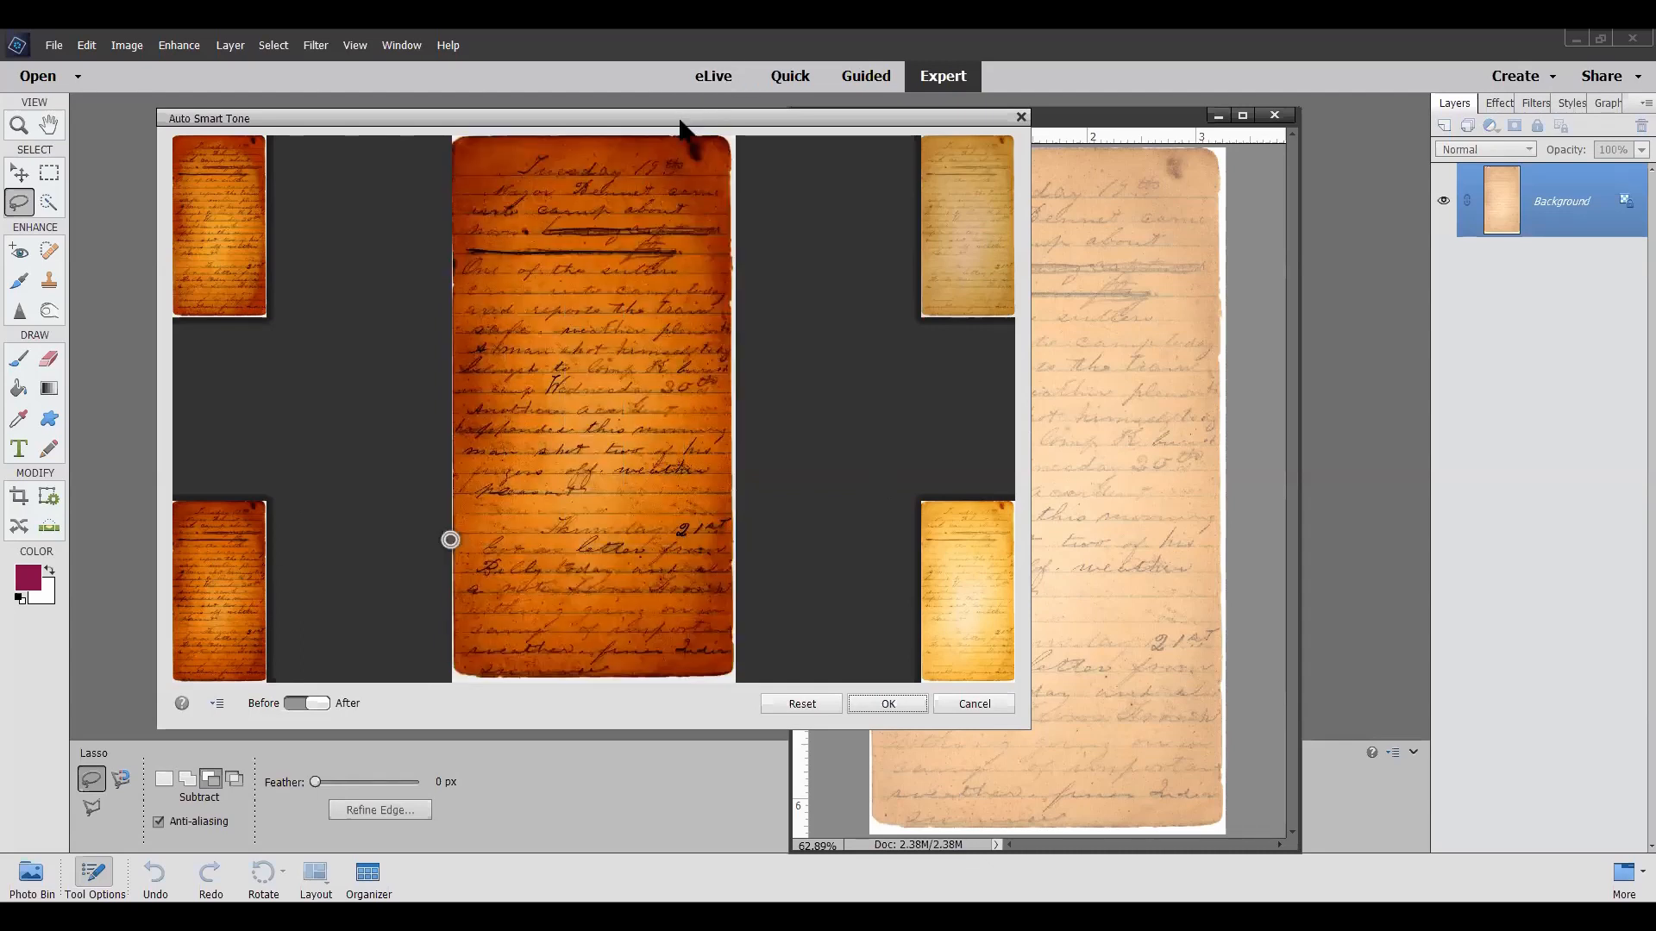
# Step: Compare the two dark orange Auto Smart Tone corrections and apply the darker one to the diary page
pyautogui.moveTo(680, 127); pyautogui.dragTo(1146, 141)
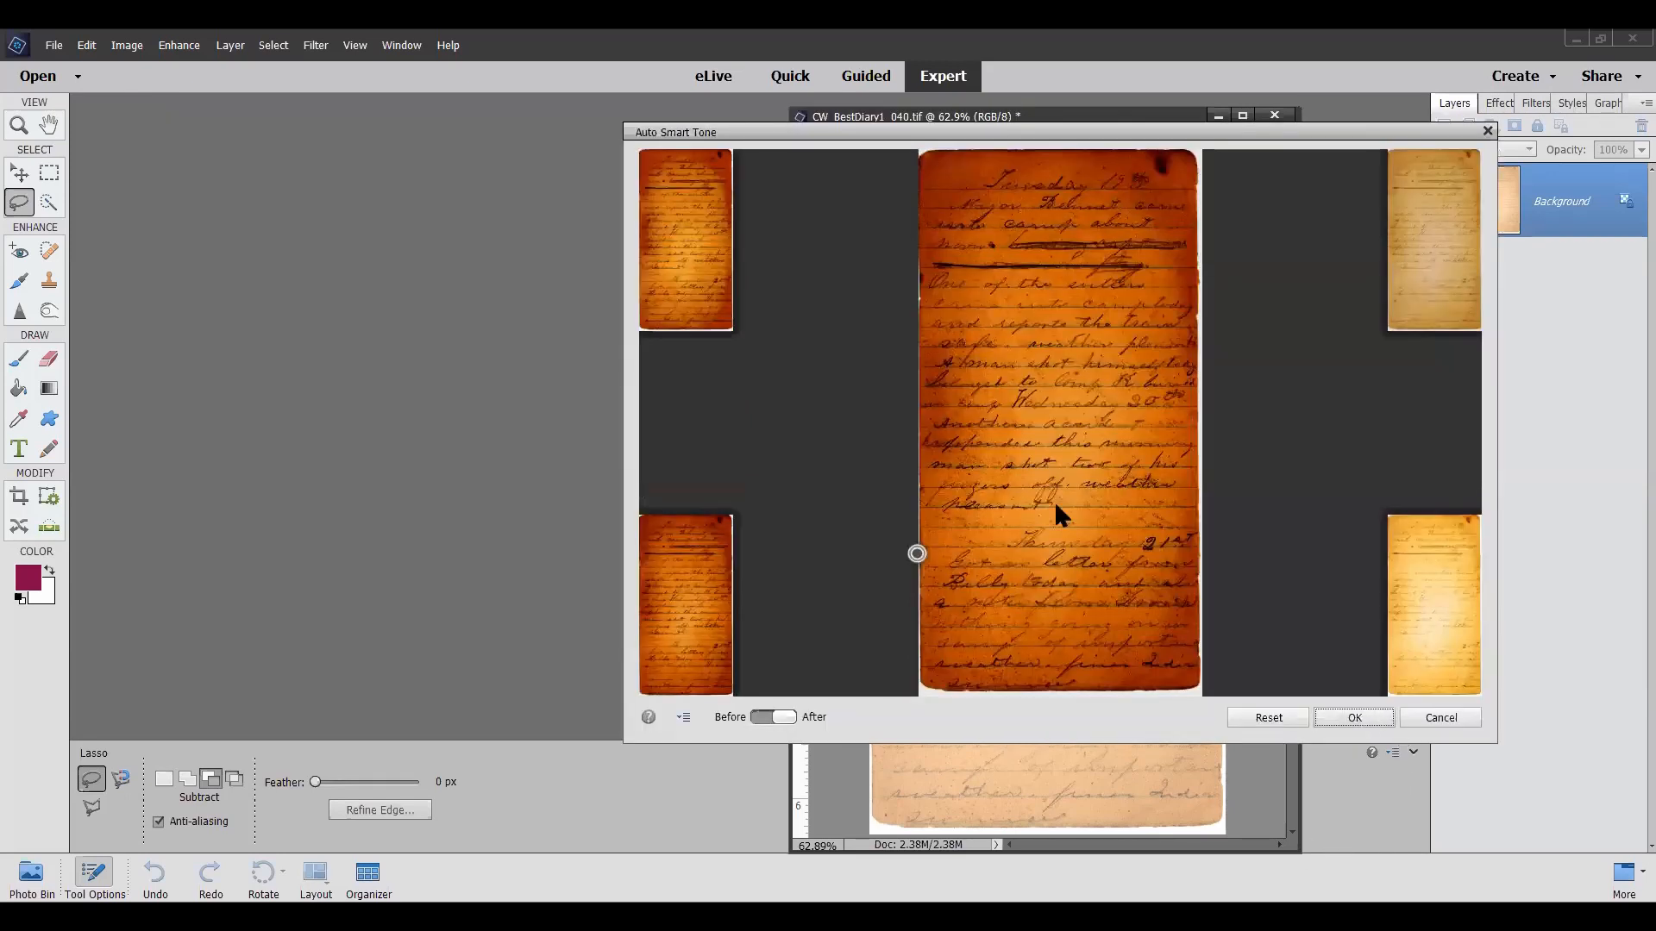
pyautogui.click(693, 251)
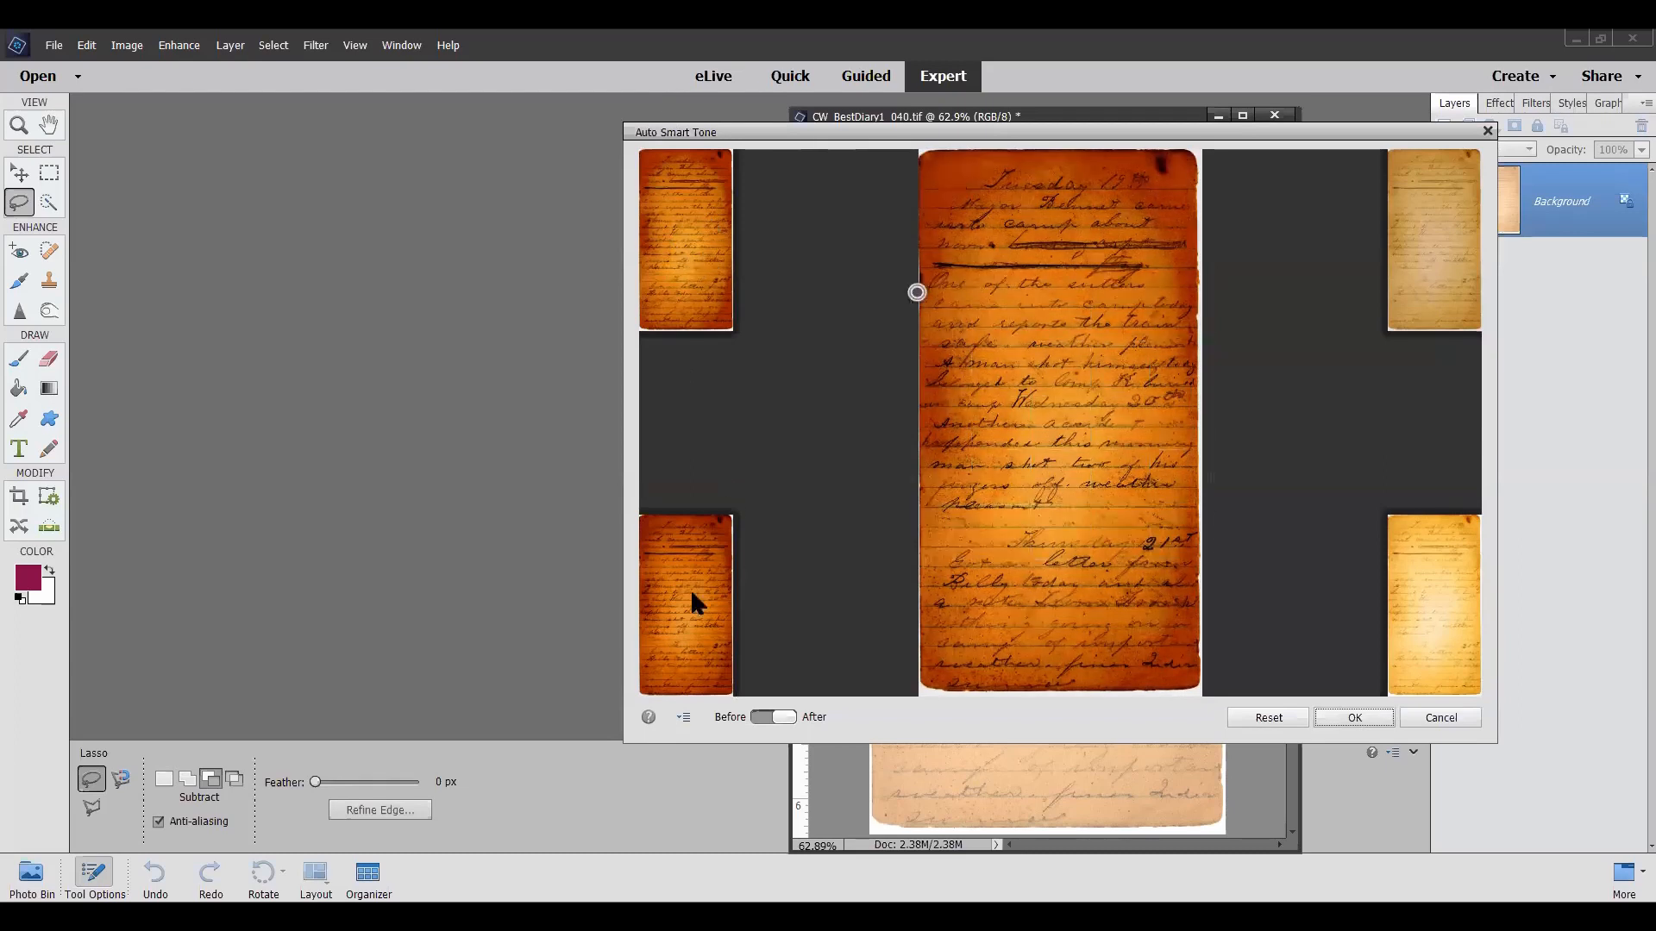
pyautogui.click(690, 591)
pyautogui.click(702, 247)
pyautogui.click(707, 611)
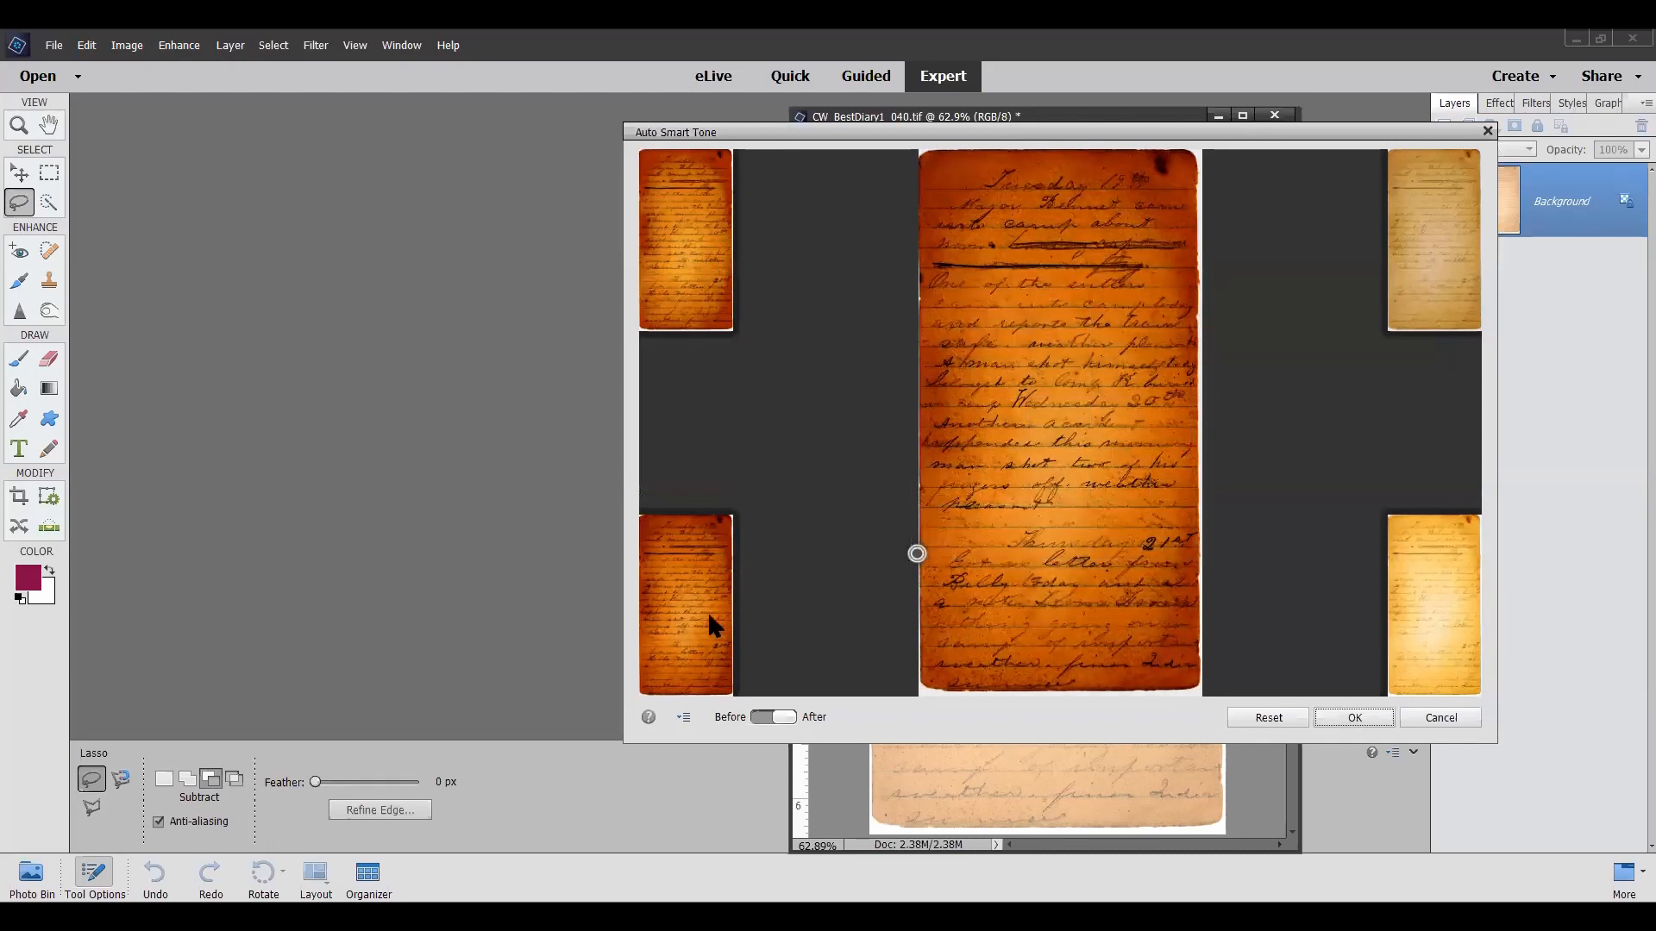
pyautogui.click(1358, 717)
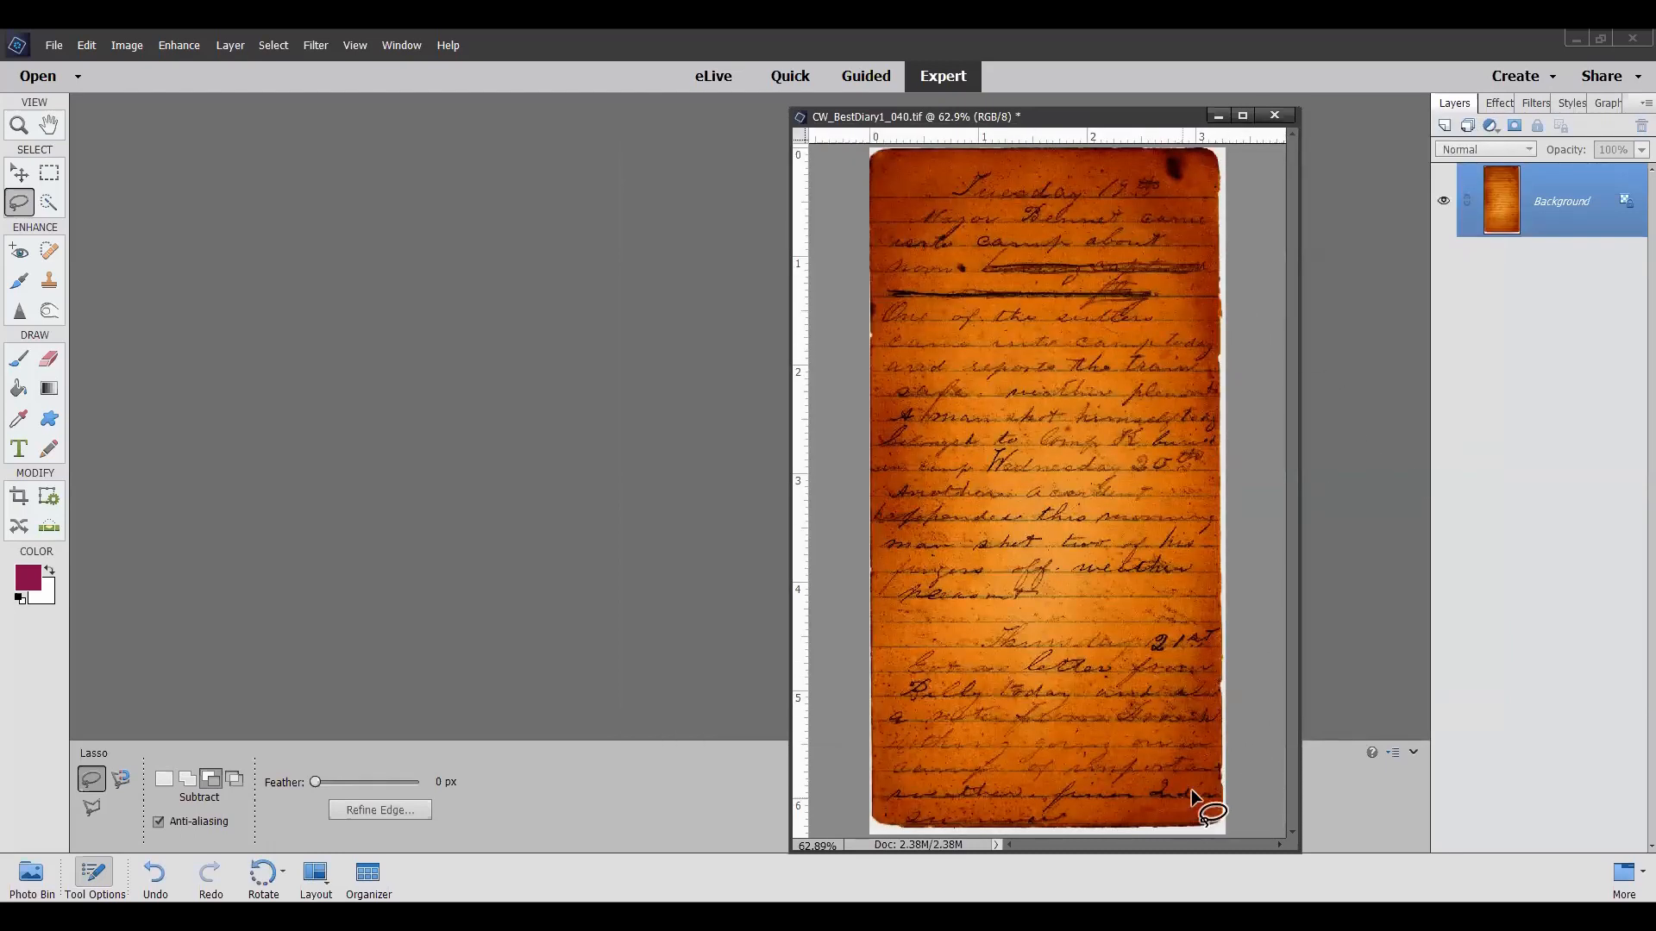
# Step: Examine the legibility of the handwriting across the darkened diary page at several magnifications, widening its window for a fuller view
pyautogui.scroll(3, 1213, 787)
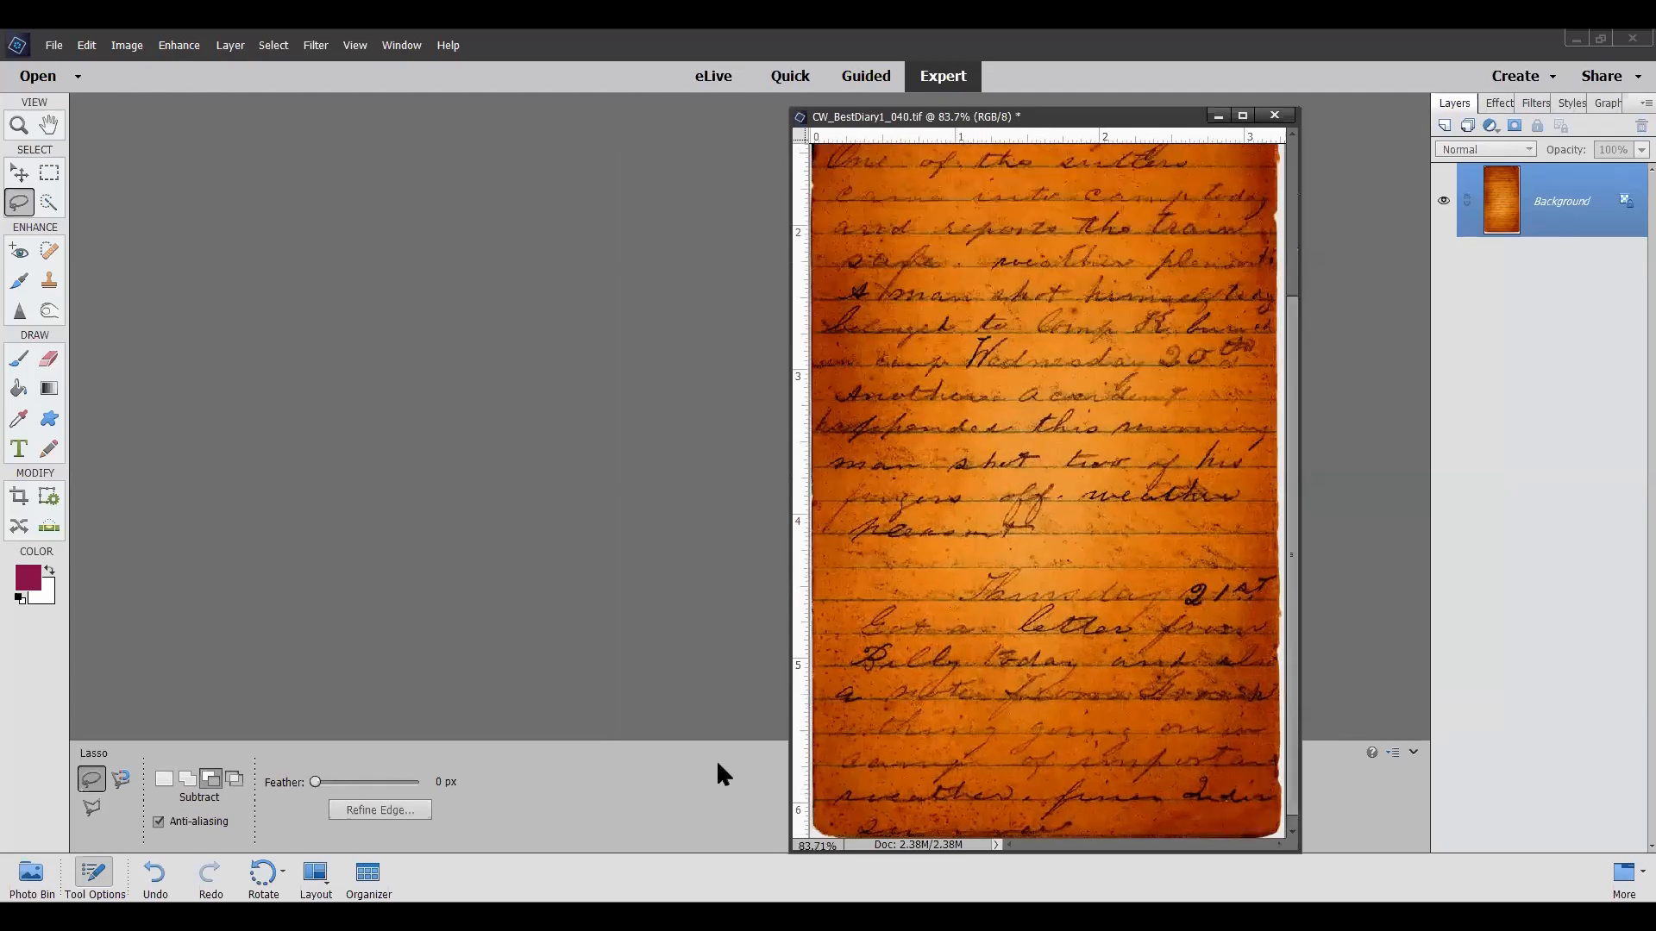
pyautogui.moveTo(790, 768); pyautogui.dragTo(619, 610)
pyautogui.scroll(-1, 1251, 681)
pyautogui.moveTo(1188, 759); pyautogui.dragTo(825, 762)
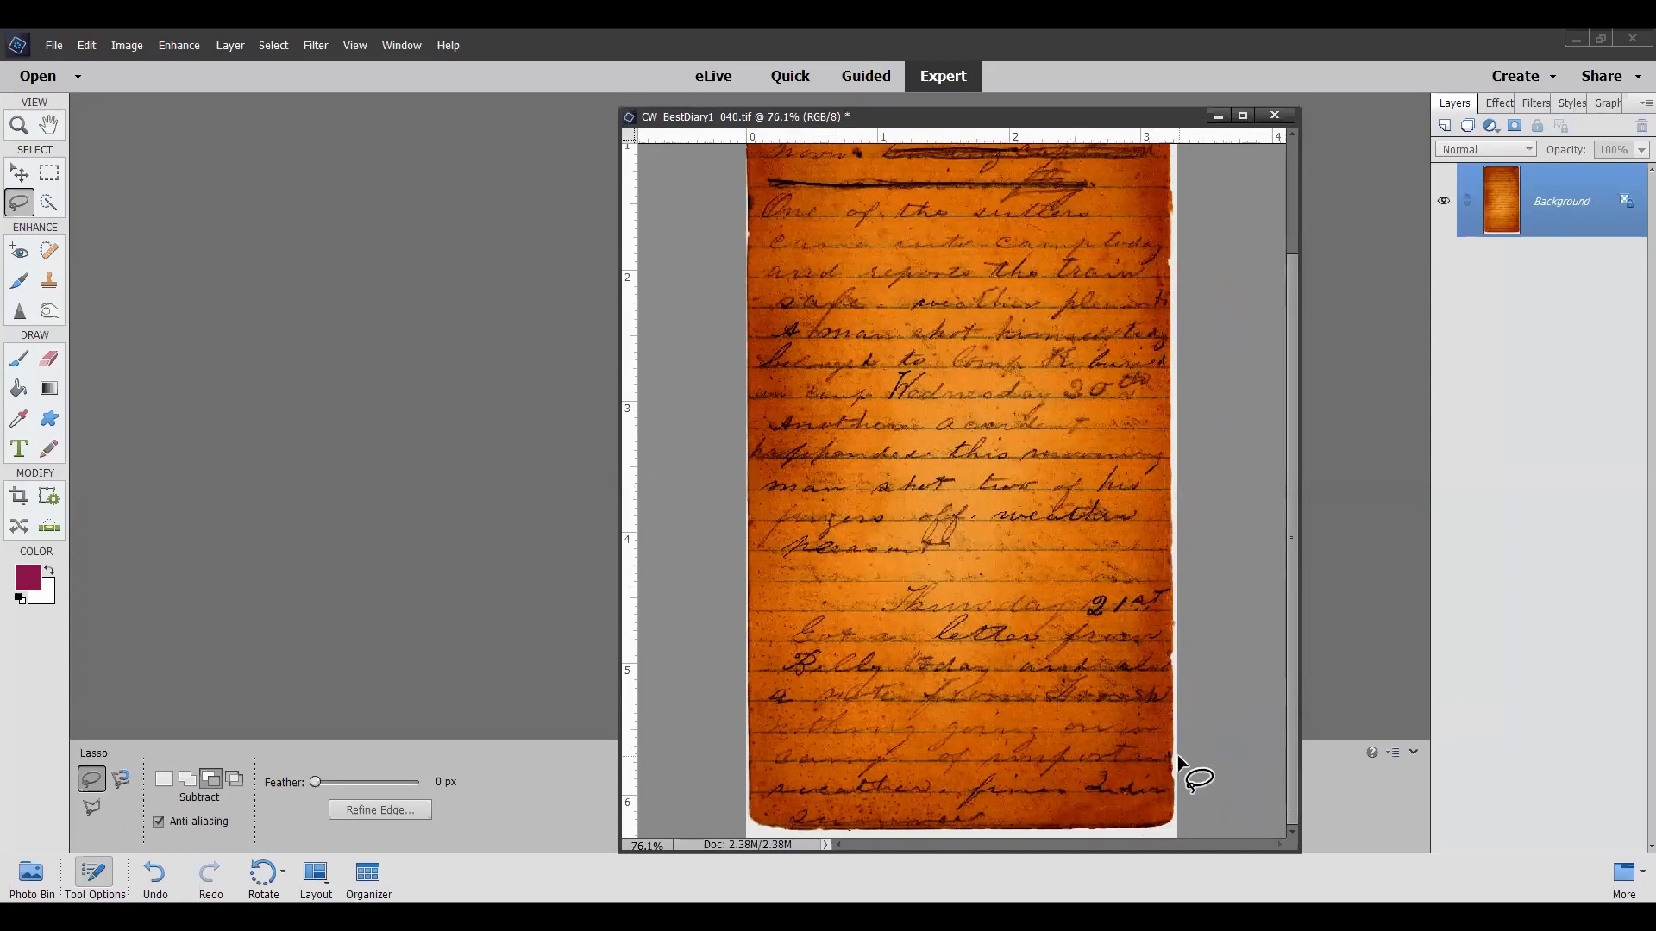
pyautogui.scroll(3, 1101, 758)
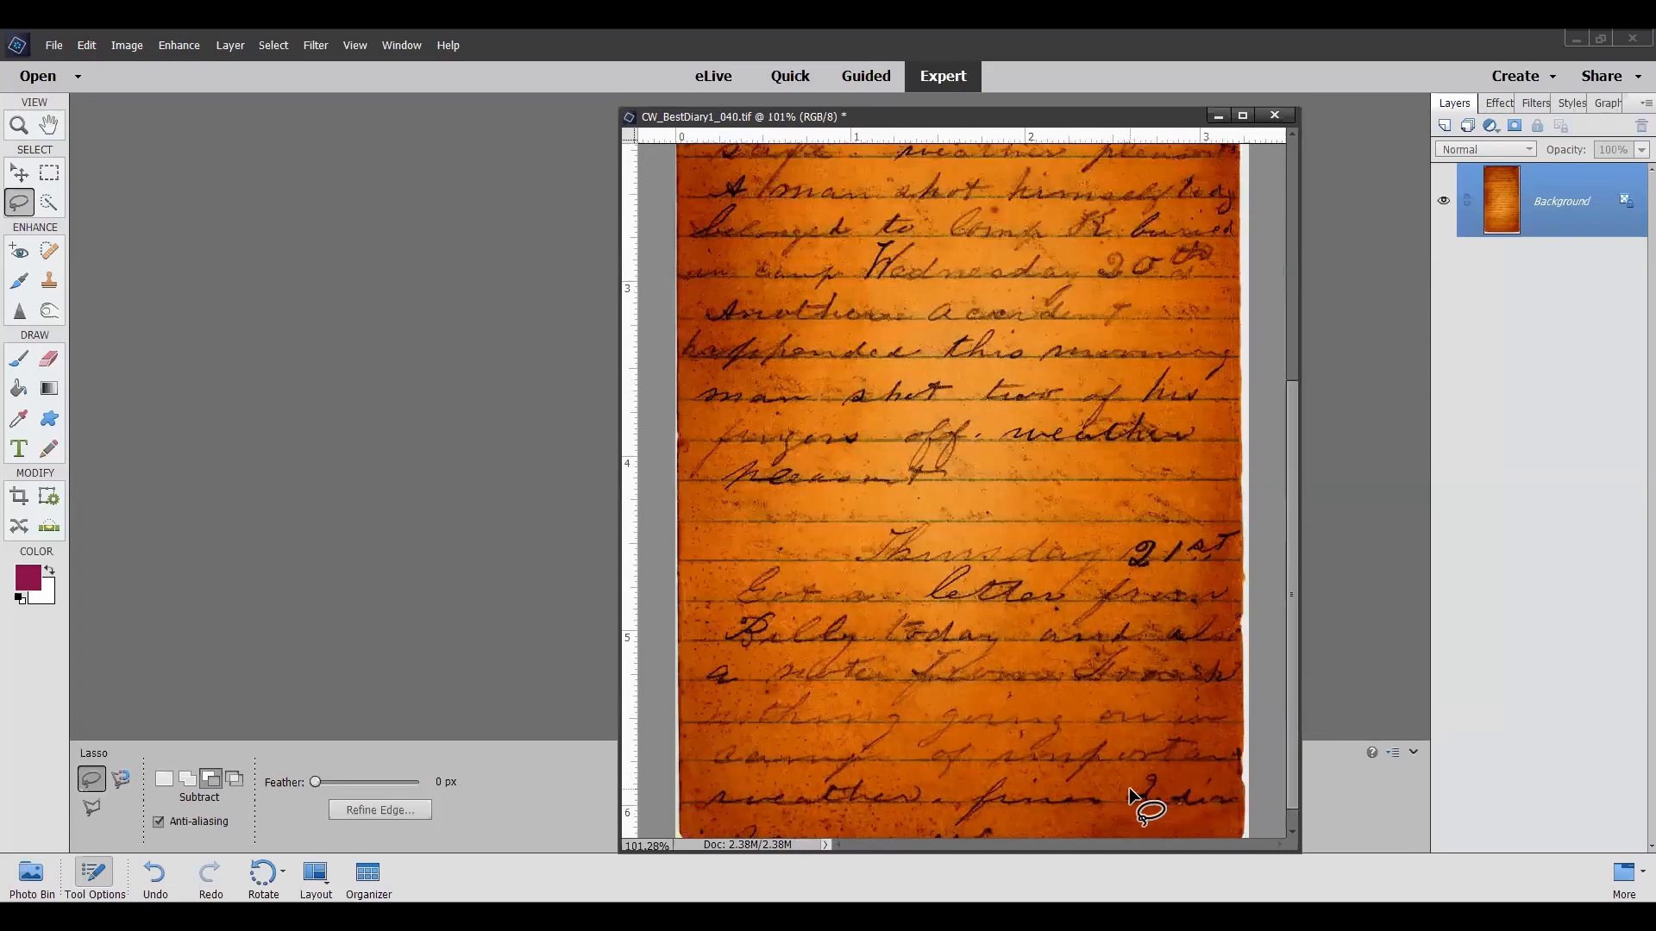
pyautogui.scroll(1, 1129, 788)
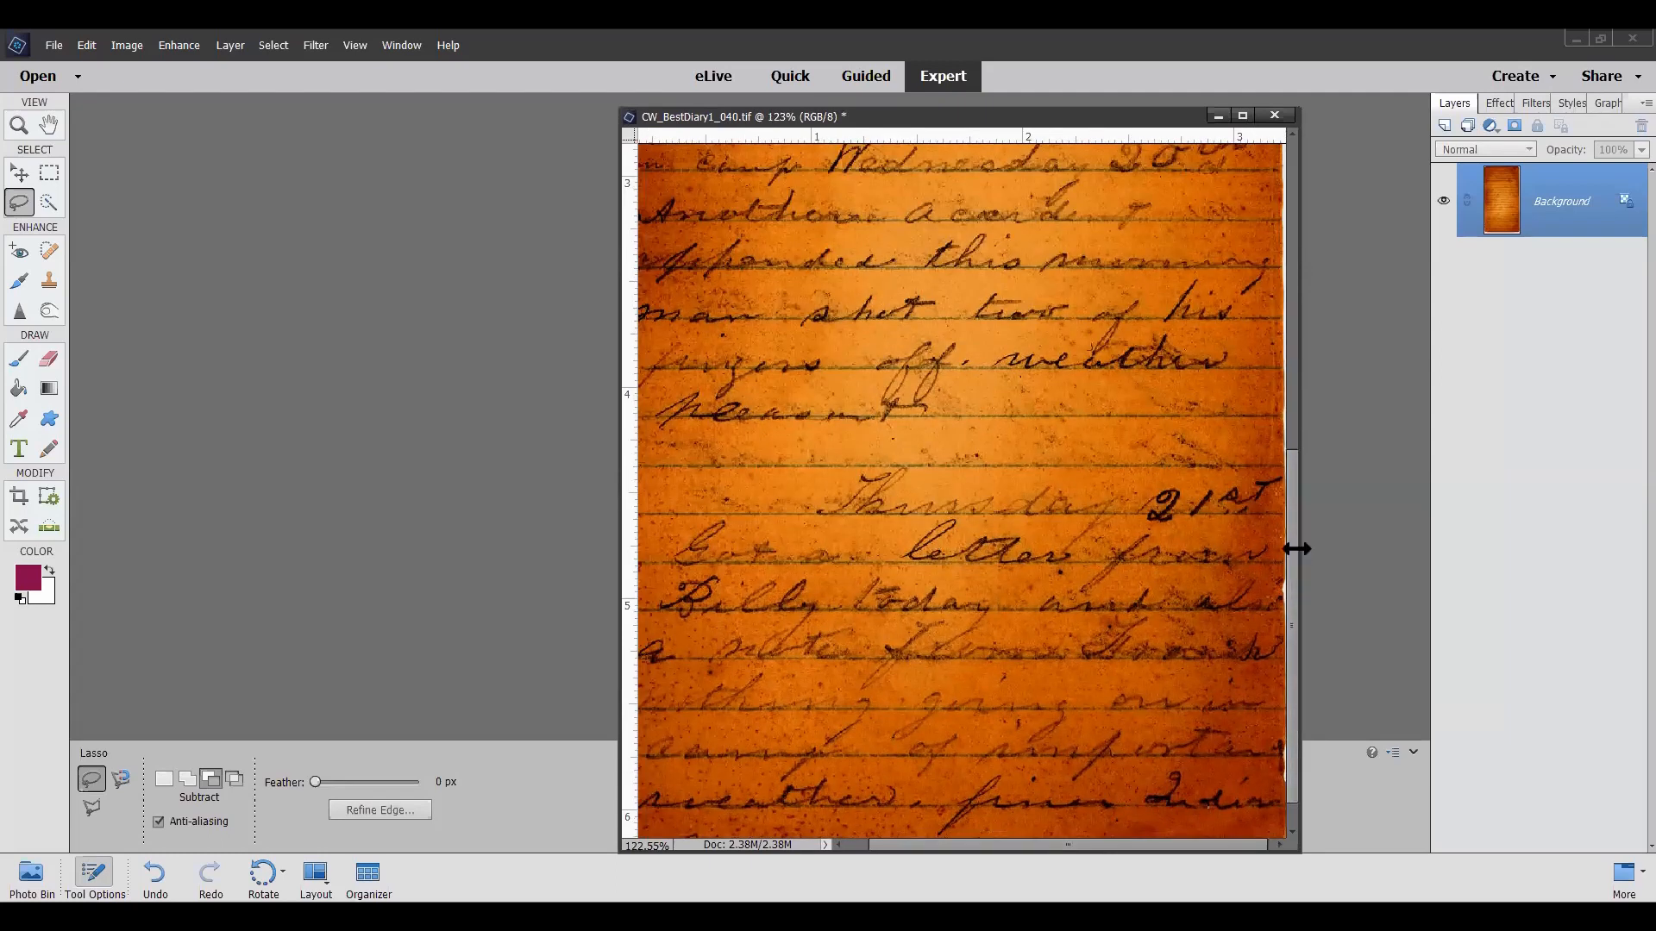
pyautogui.moveTo(1299, 548); pyautogui.dragTo(1497, 579)
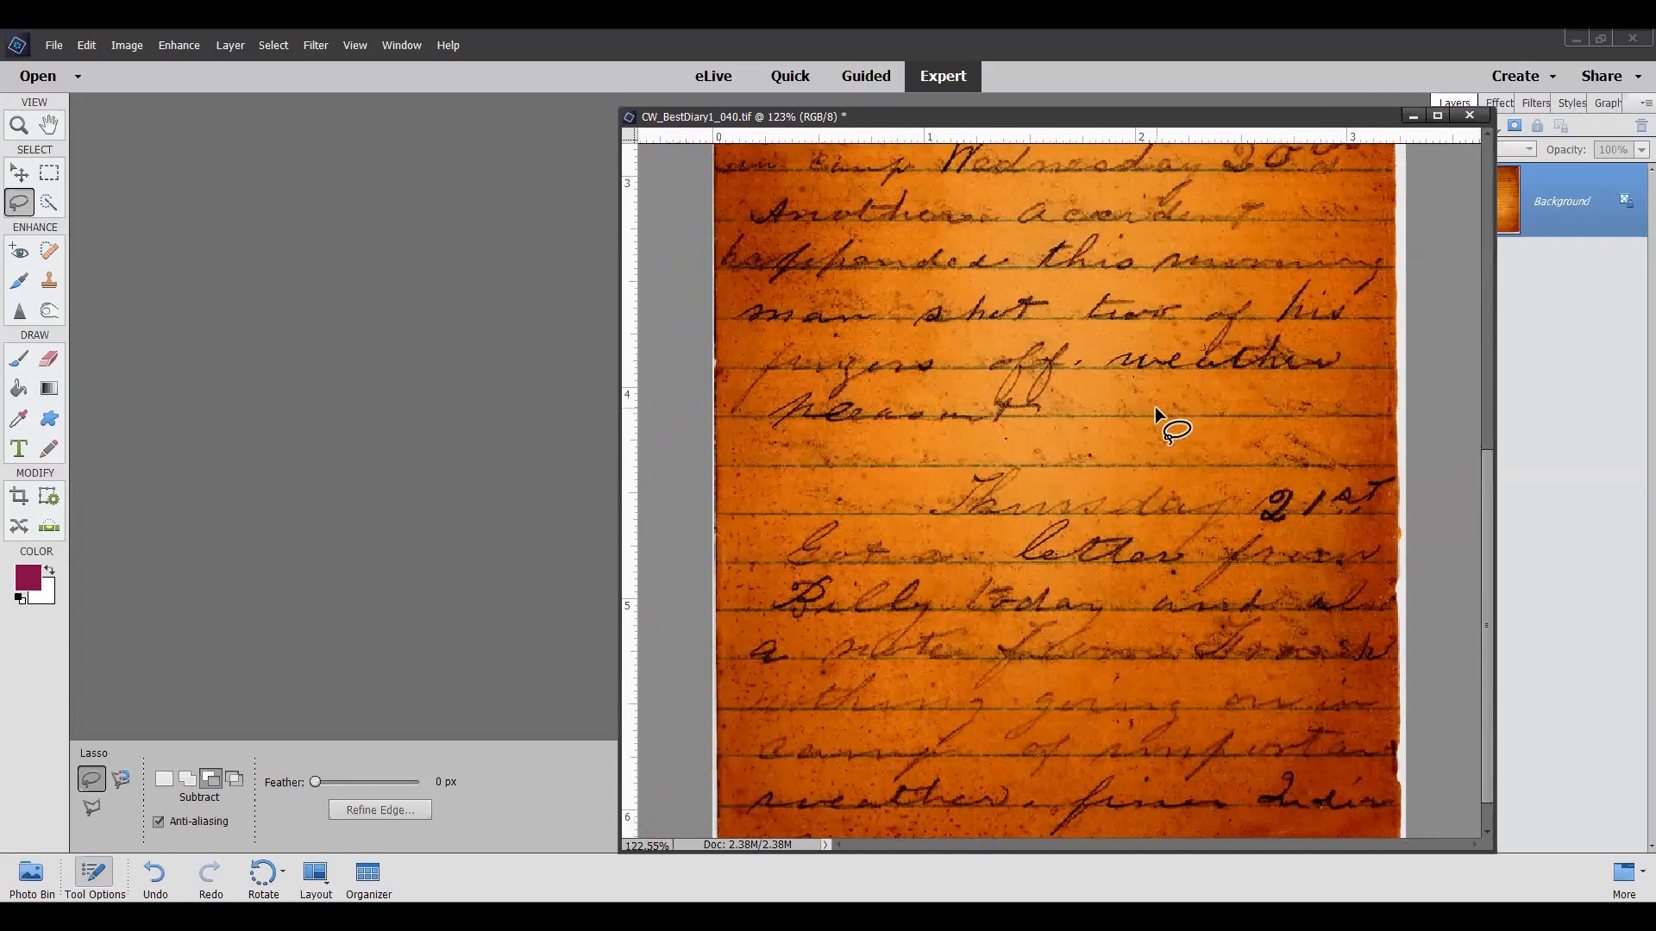
pyautogui.scroll(-5, 1161, 412)
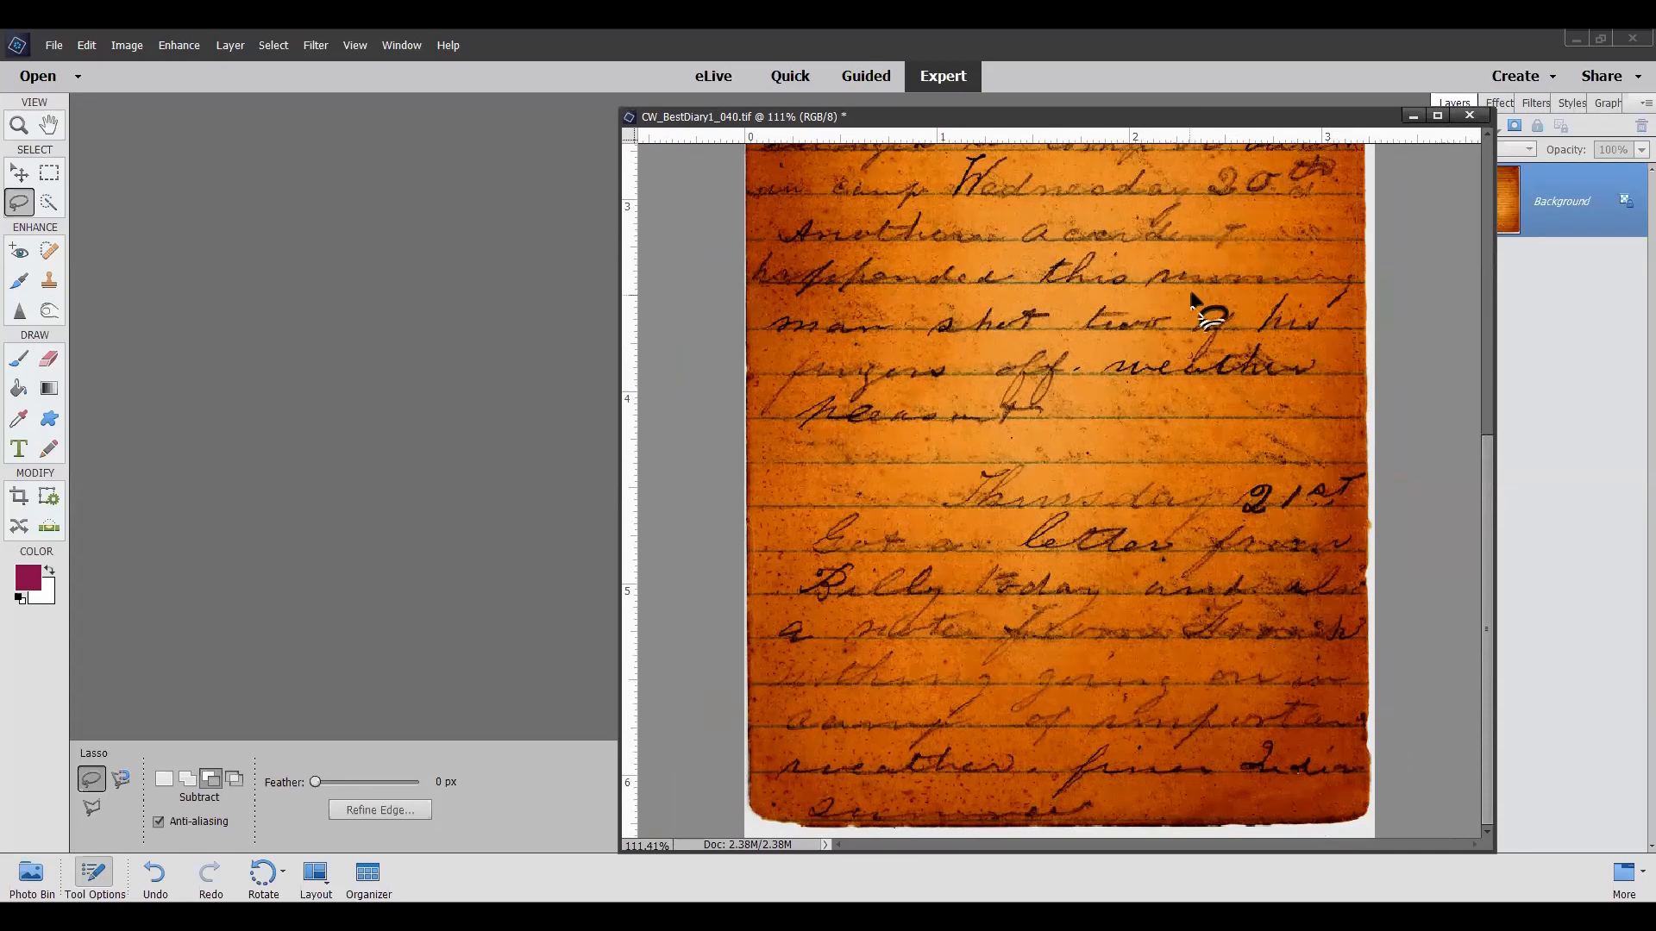
pyautogui.scroll(-1, 1191, 291)
pyautogui.scroll(-1, 1192, 291)
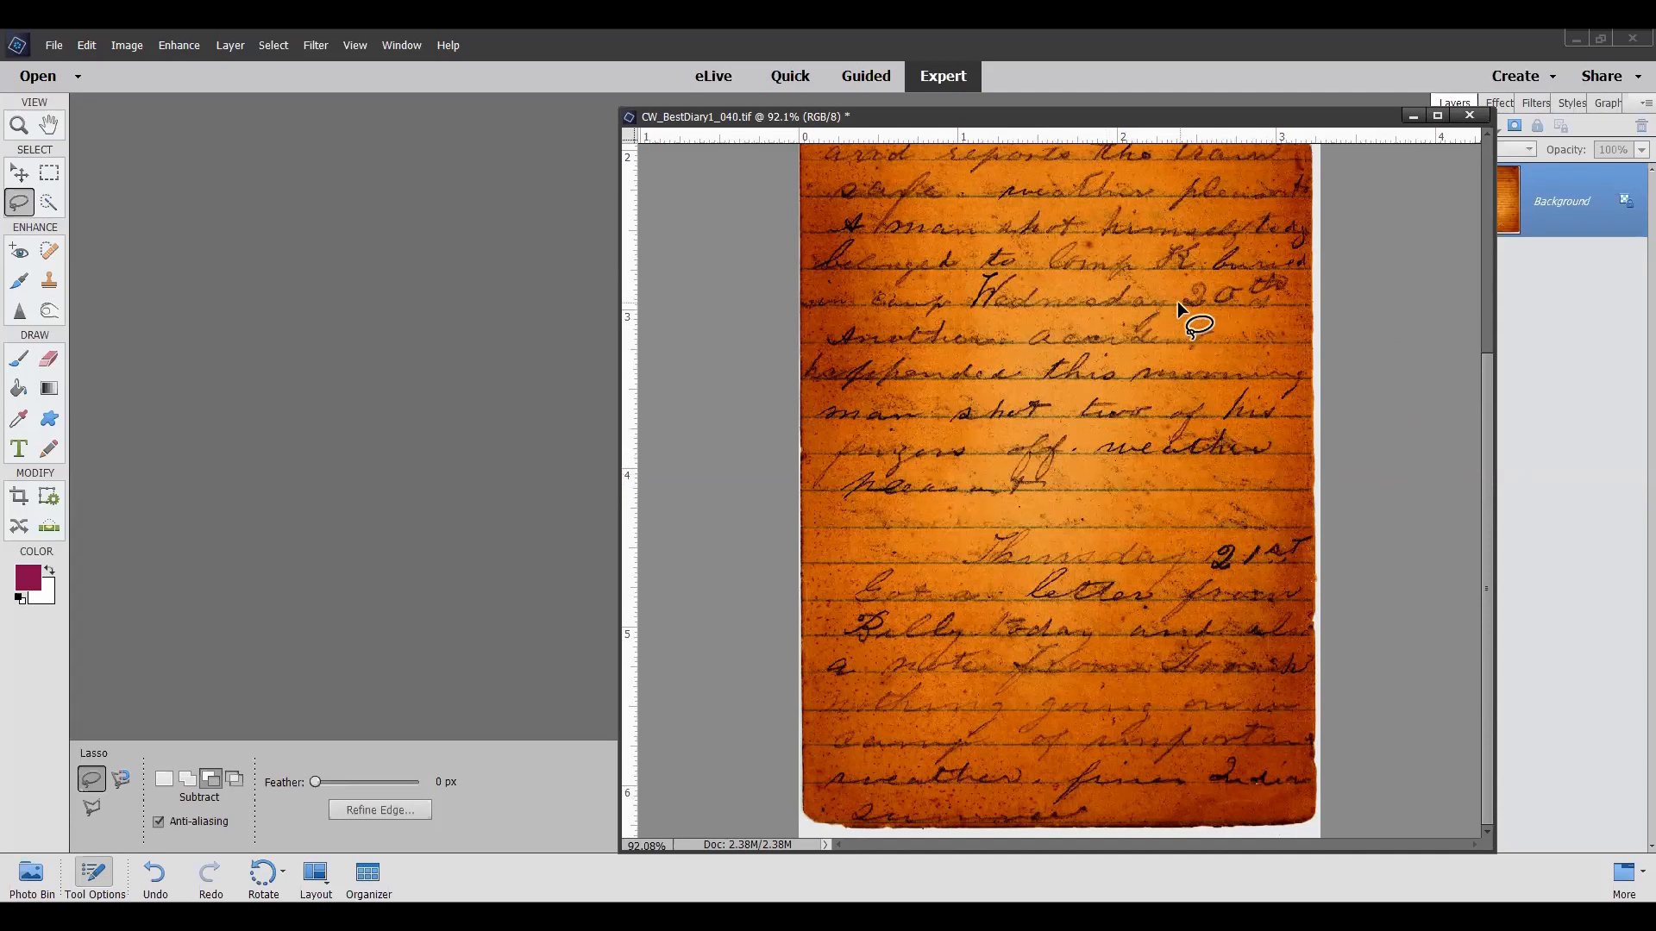
pyautogui.scroll(-4, 1152, 303)
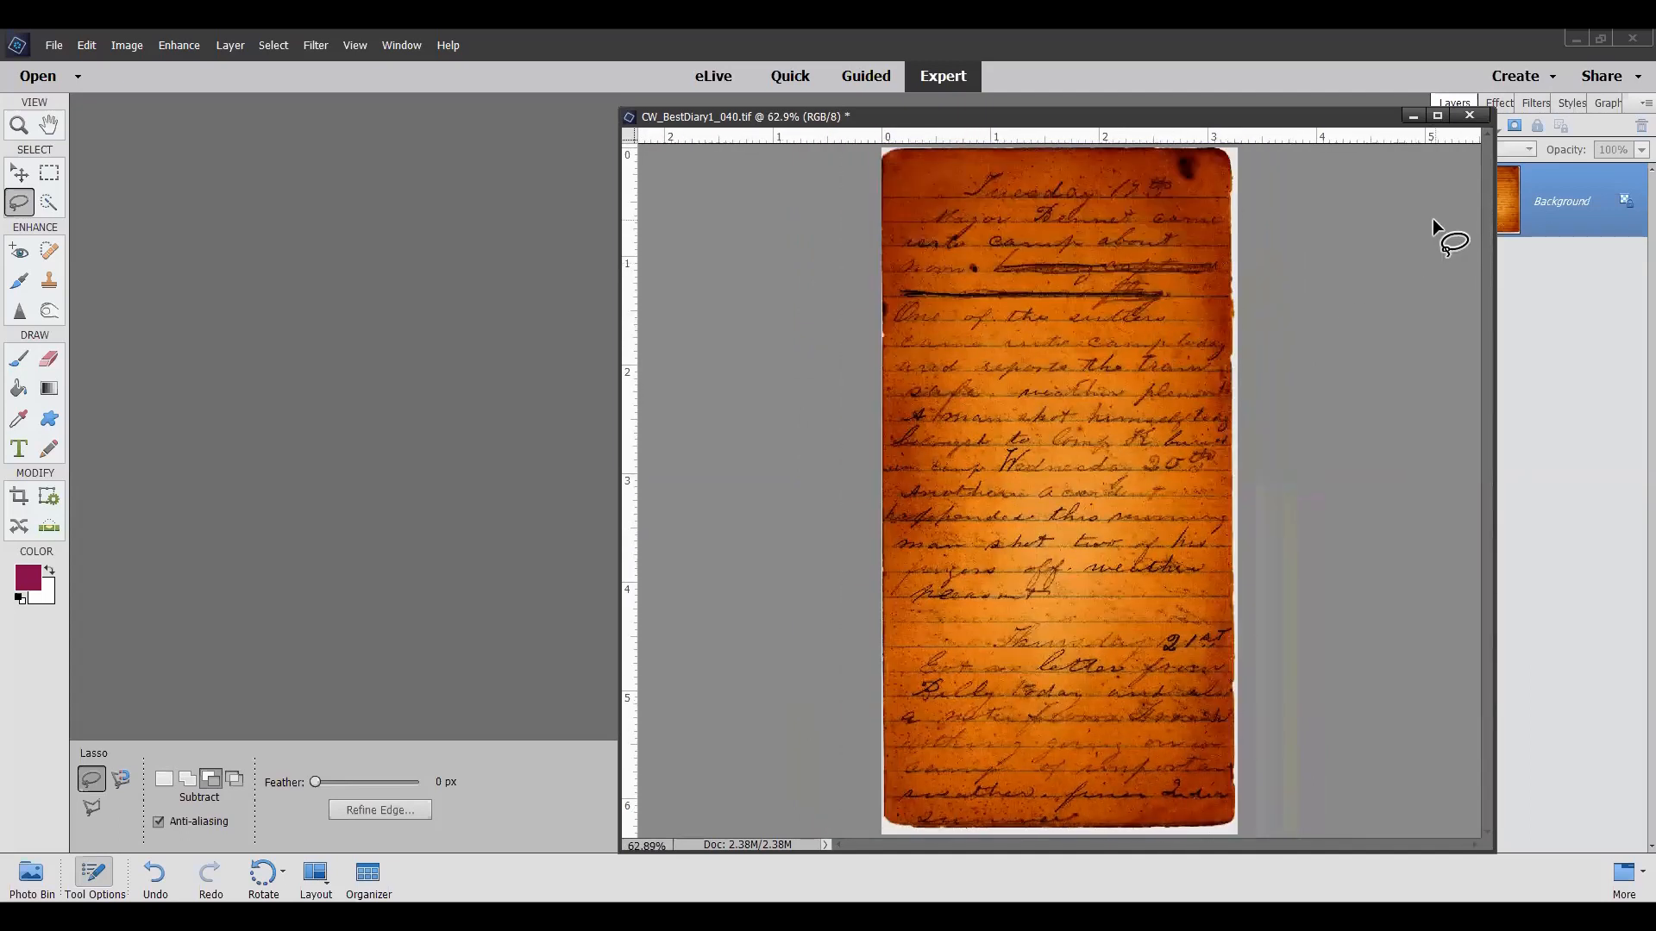
pyautogui.click(1469, 116)
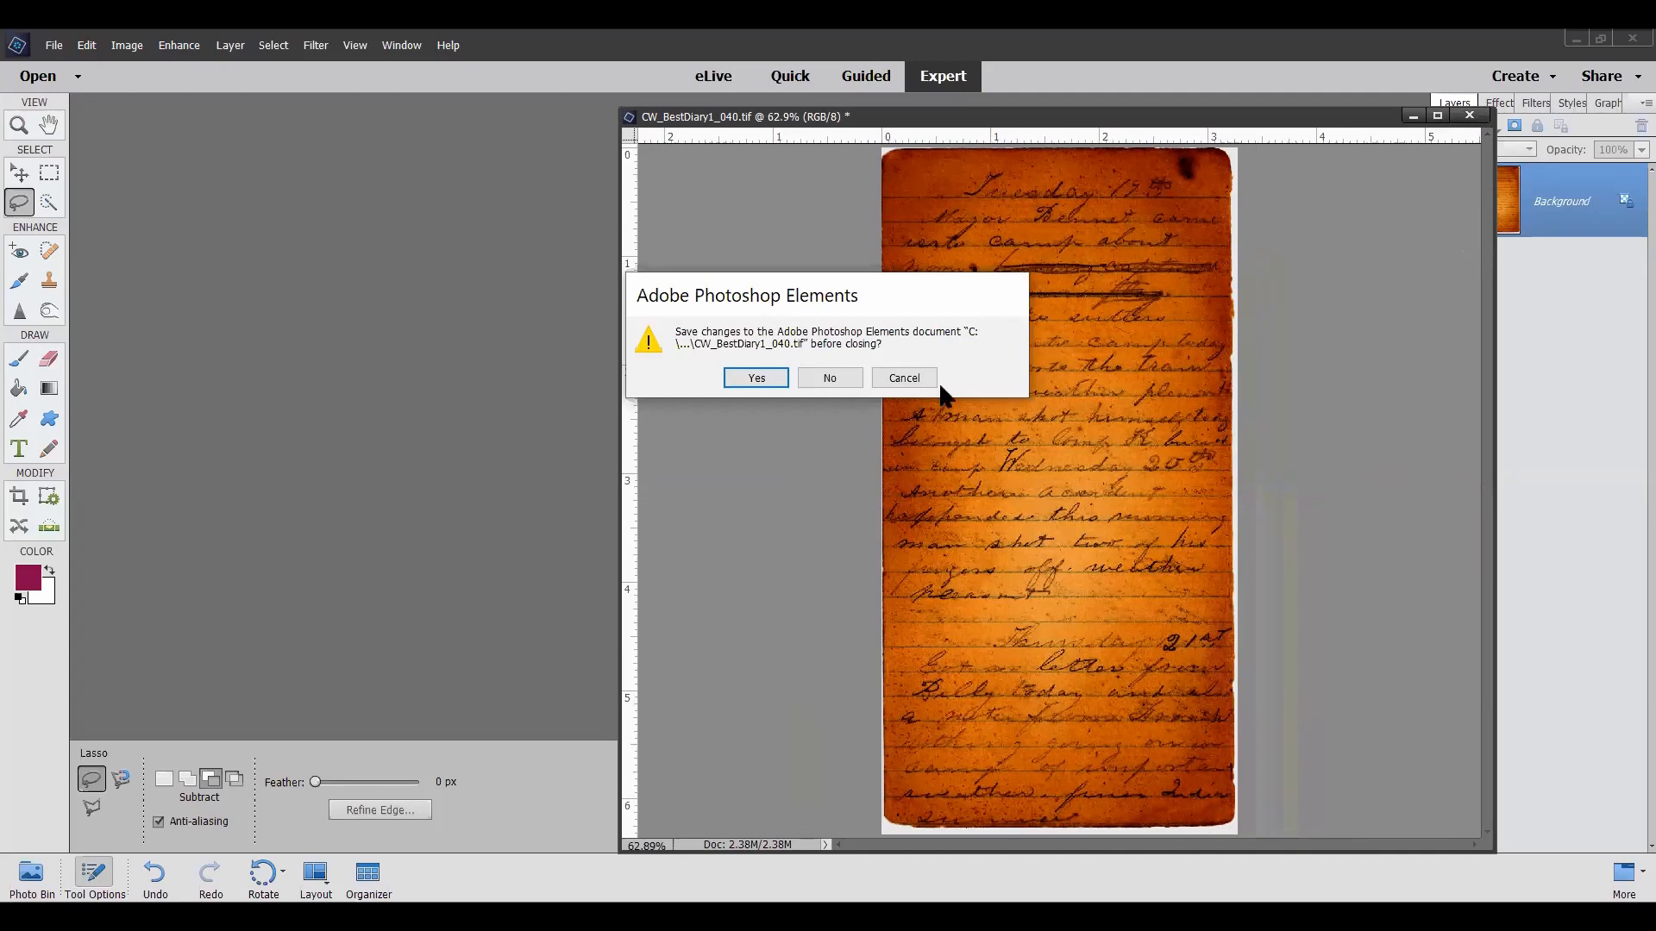
pyautogui.click(897, 382)
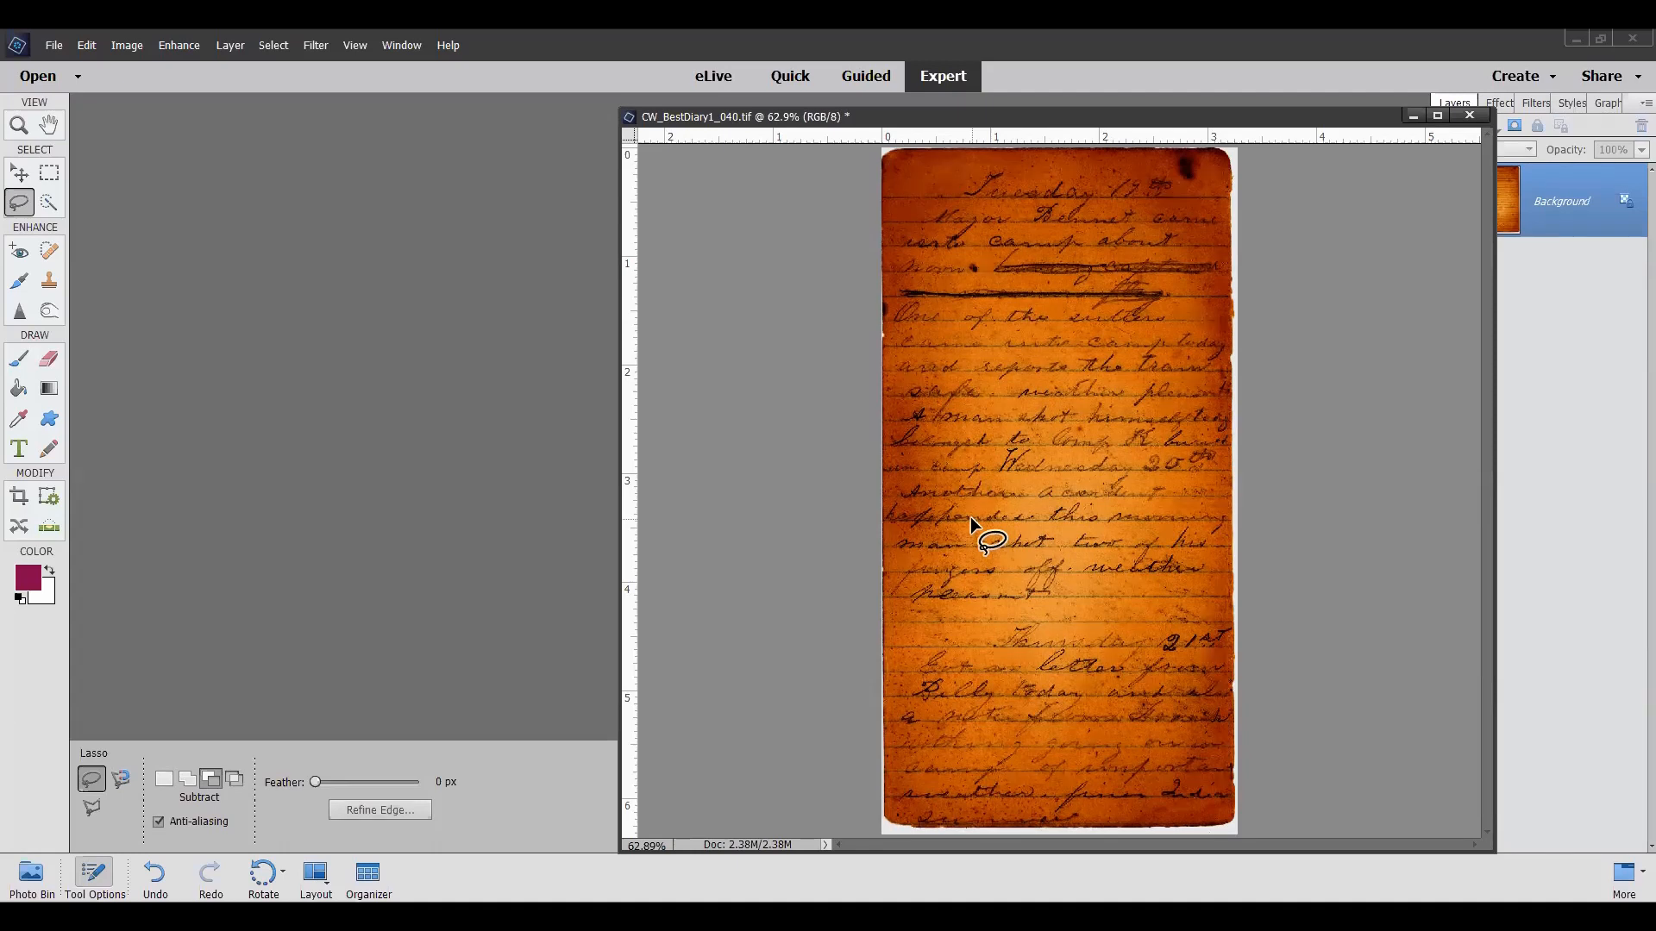
pyautogui.click(328, 49)
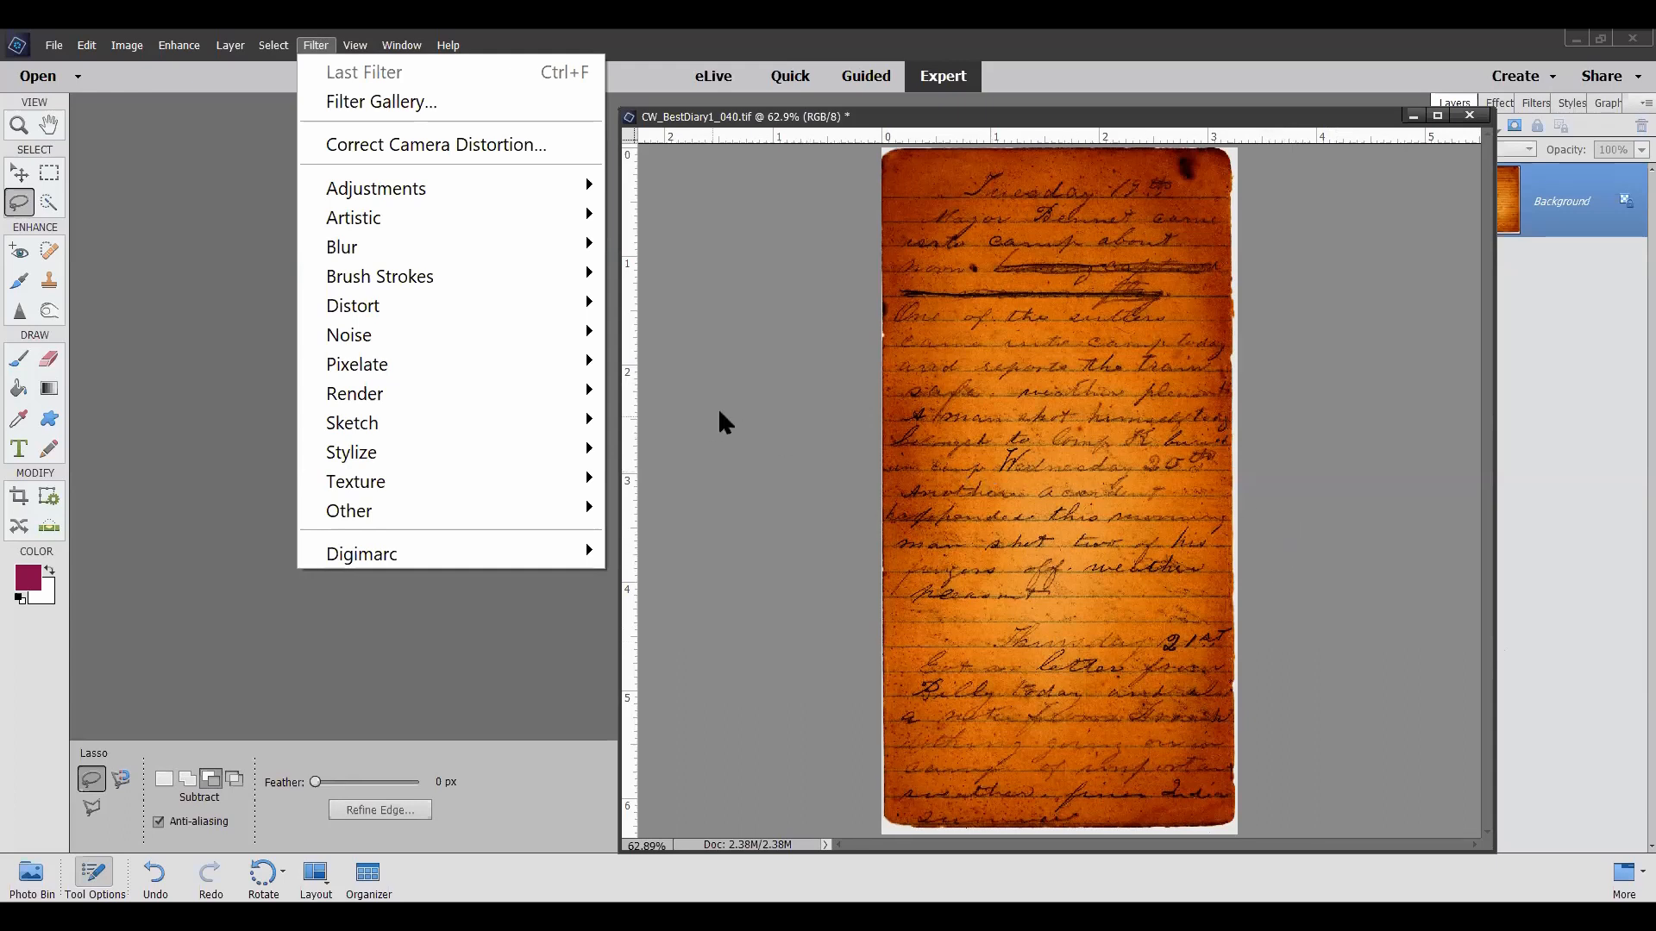
pyautogui.click(198, 447)
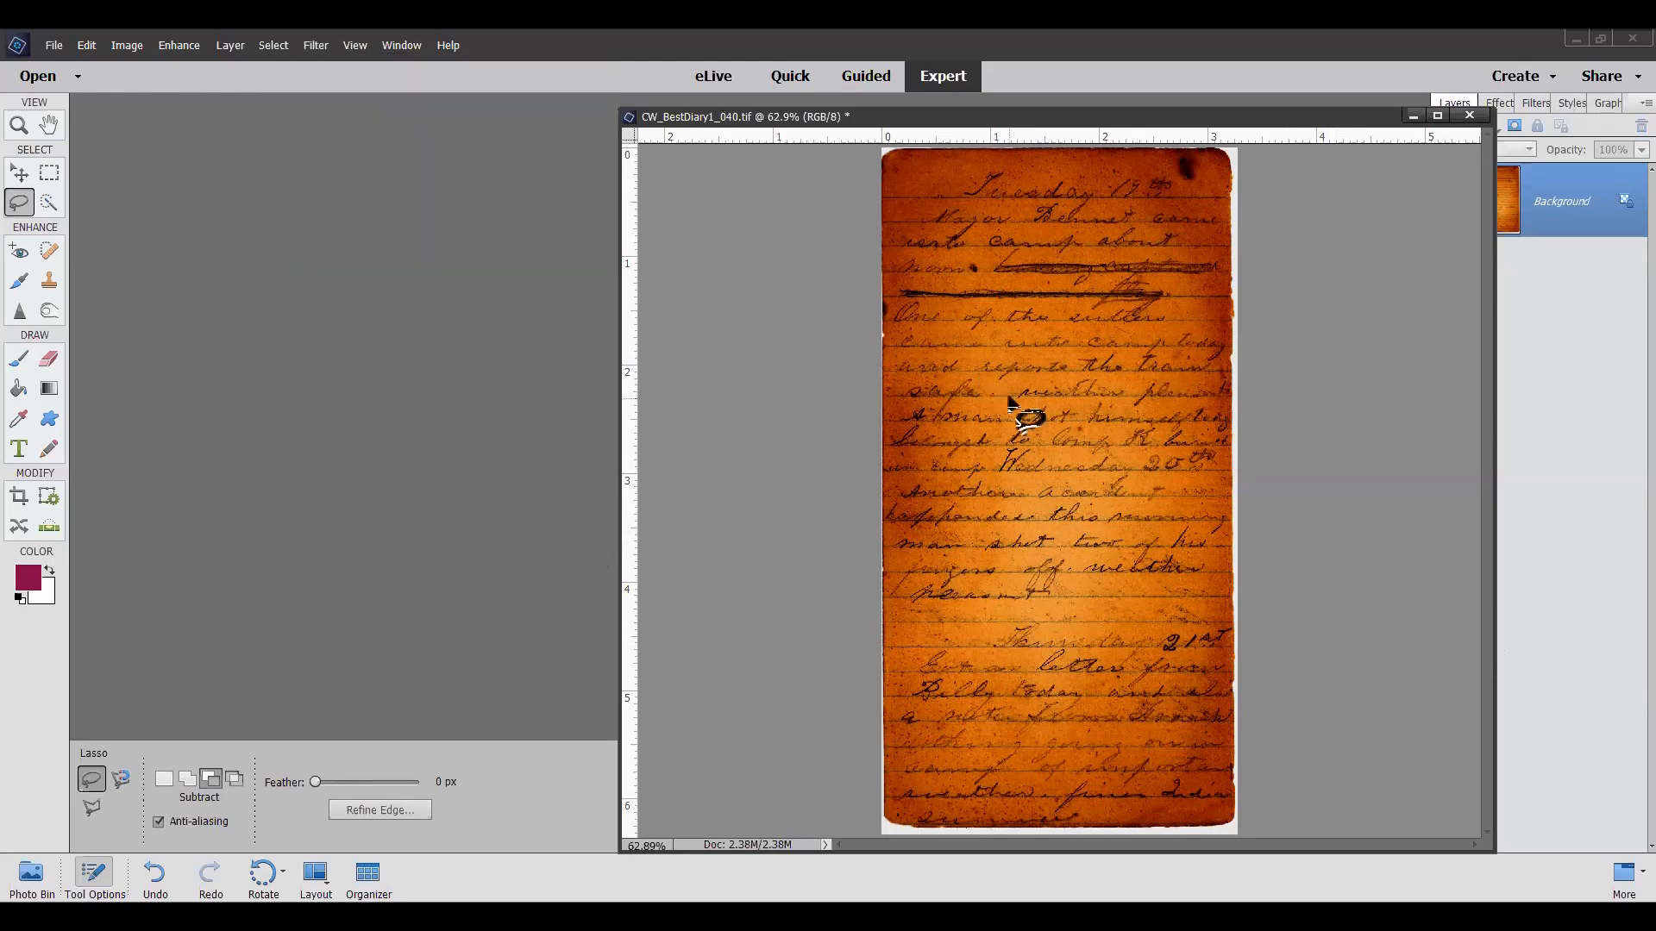
# Step: Try a Threshold adjustment layer on the diary page with the threshold level set to 80
pyautogui.scroll(3, 1011, 401)
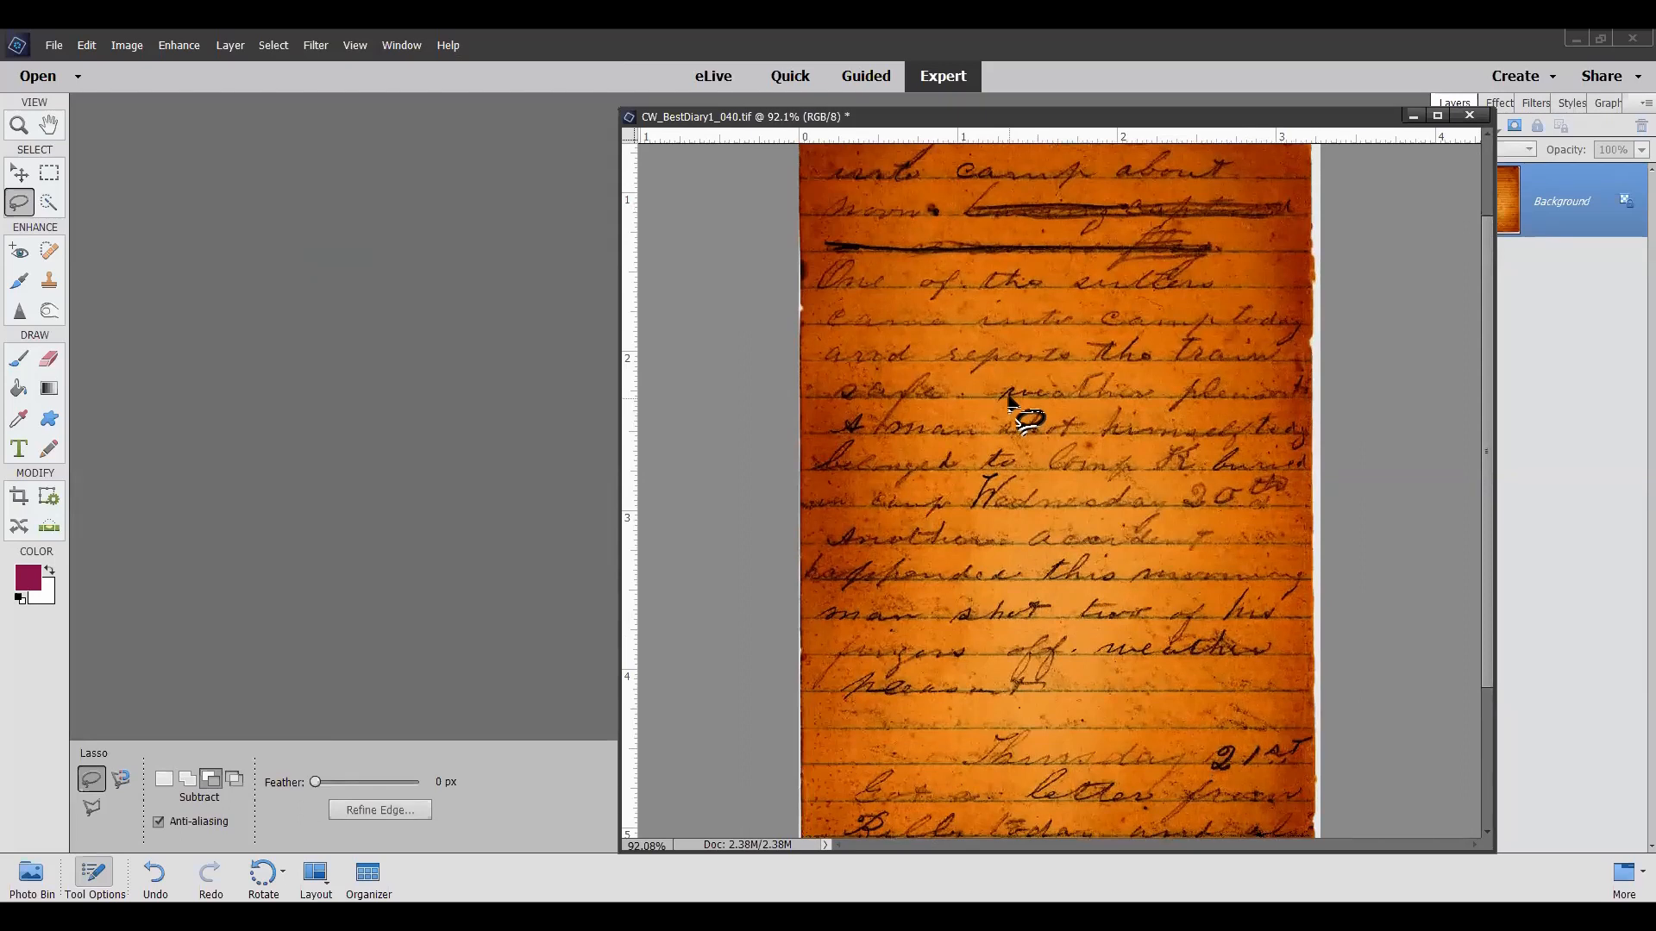
pyautogui.scroll(4, 1009, 397)
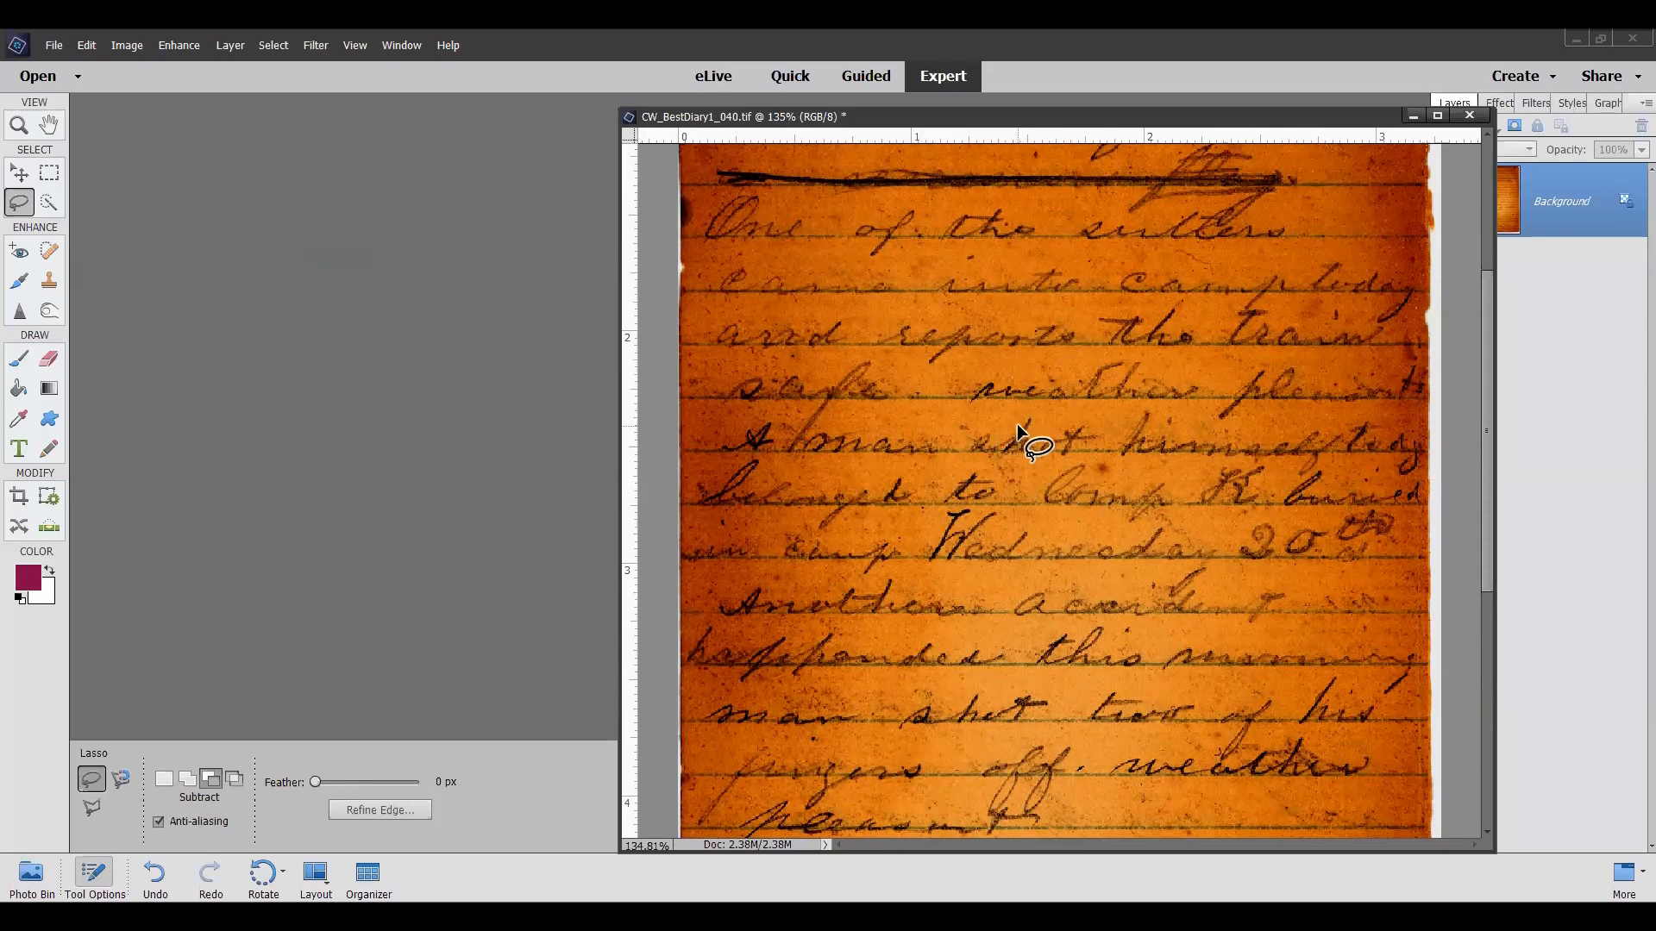
pyautogui.scroll(-3, 1017, 422)
pyautogui.scroll(-1, 1017, 421)
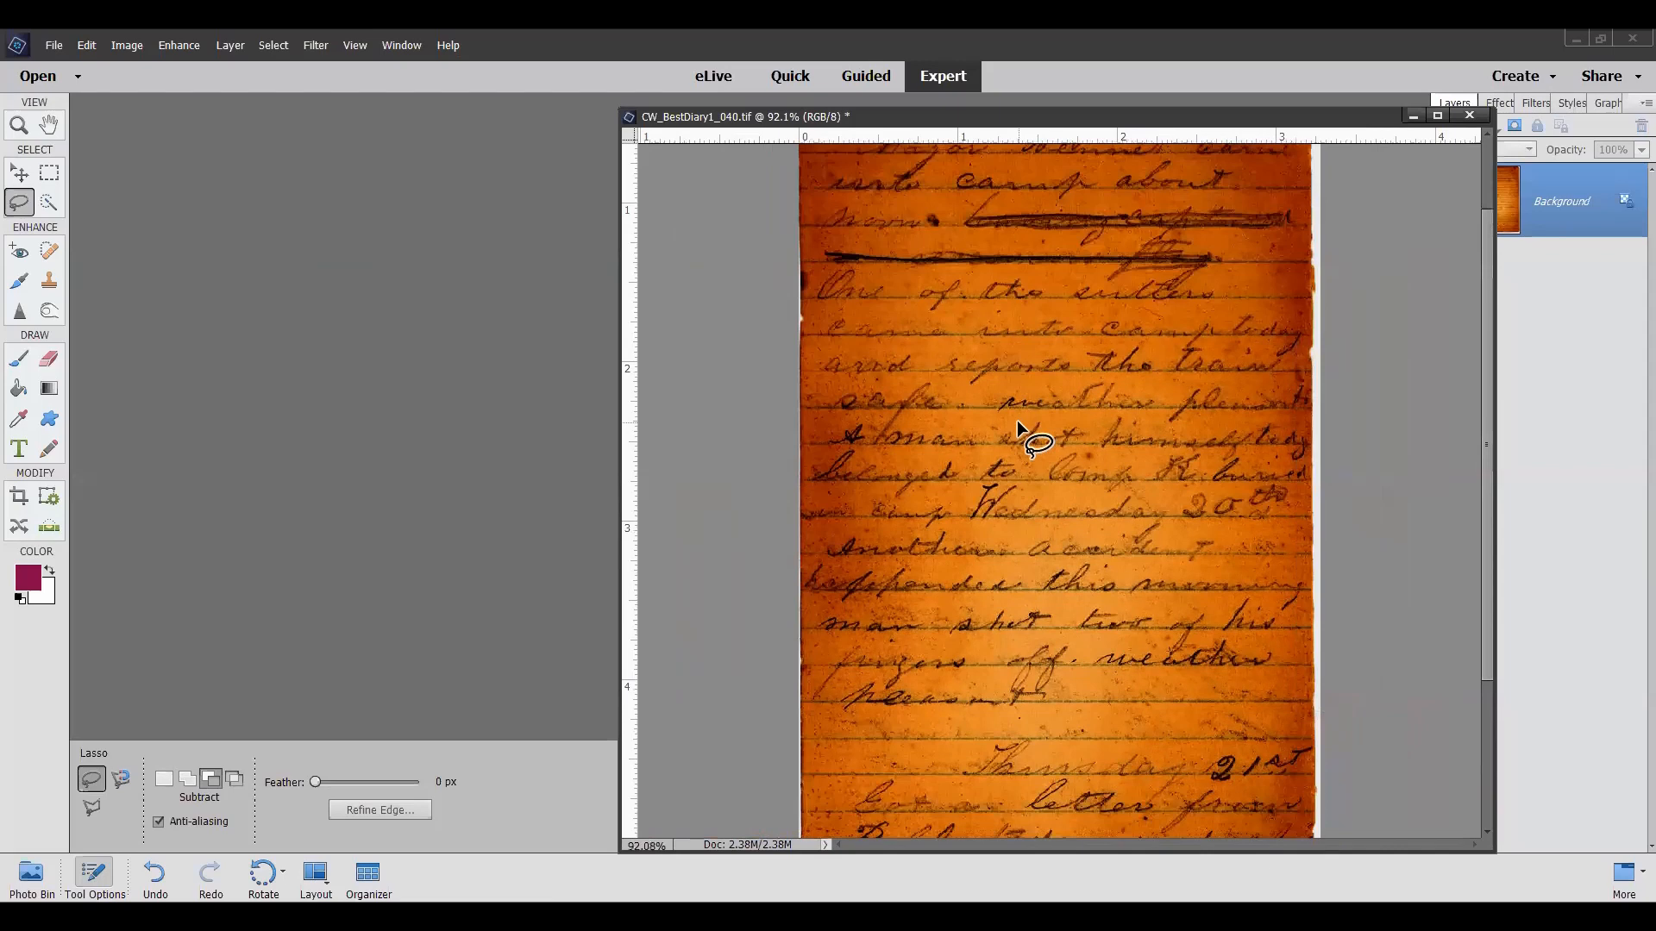
pyautogui.scroll(2, 1084, 654)
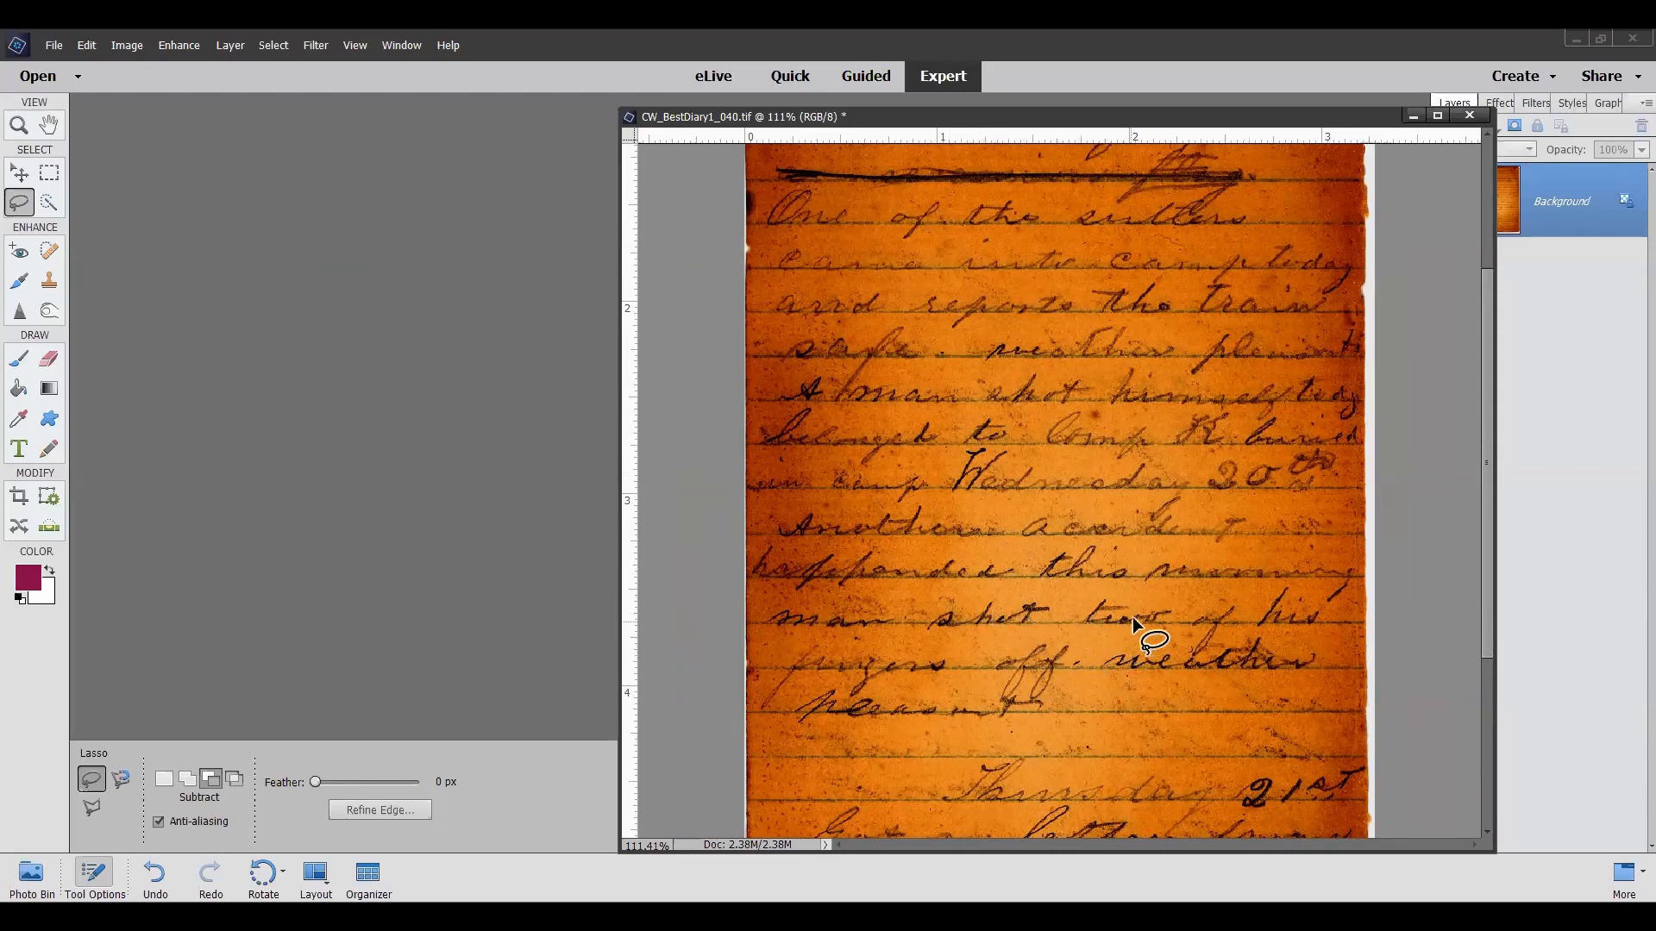
pyautogui.moveTo(1147, 119); pyautogui.dragTo(1004, 134)
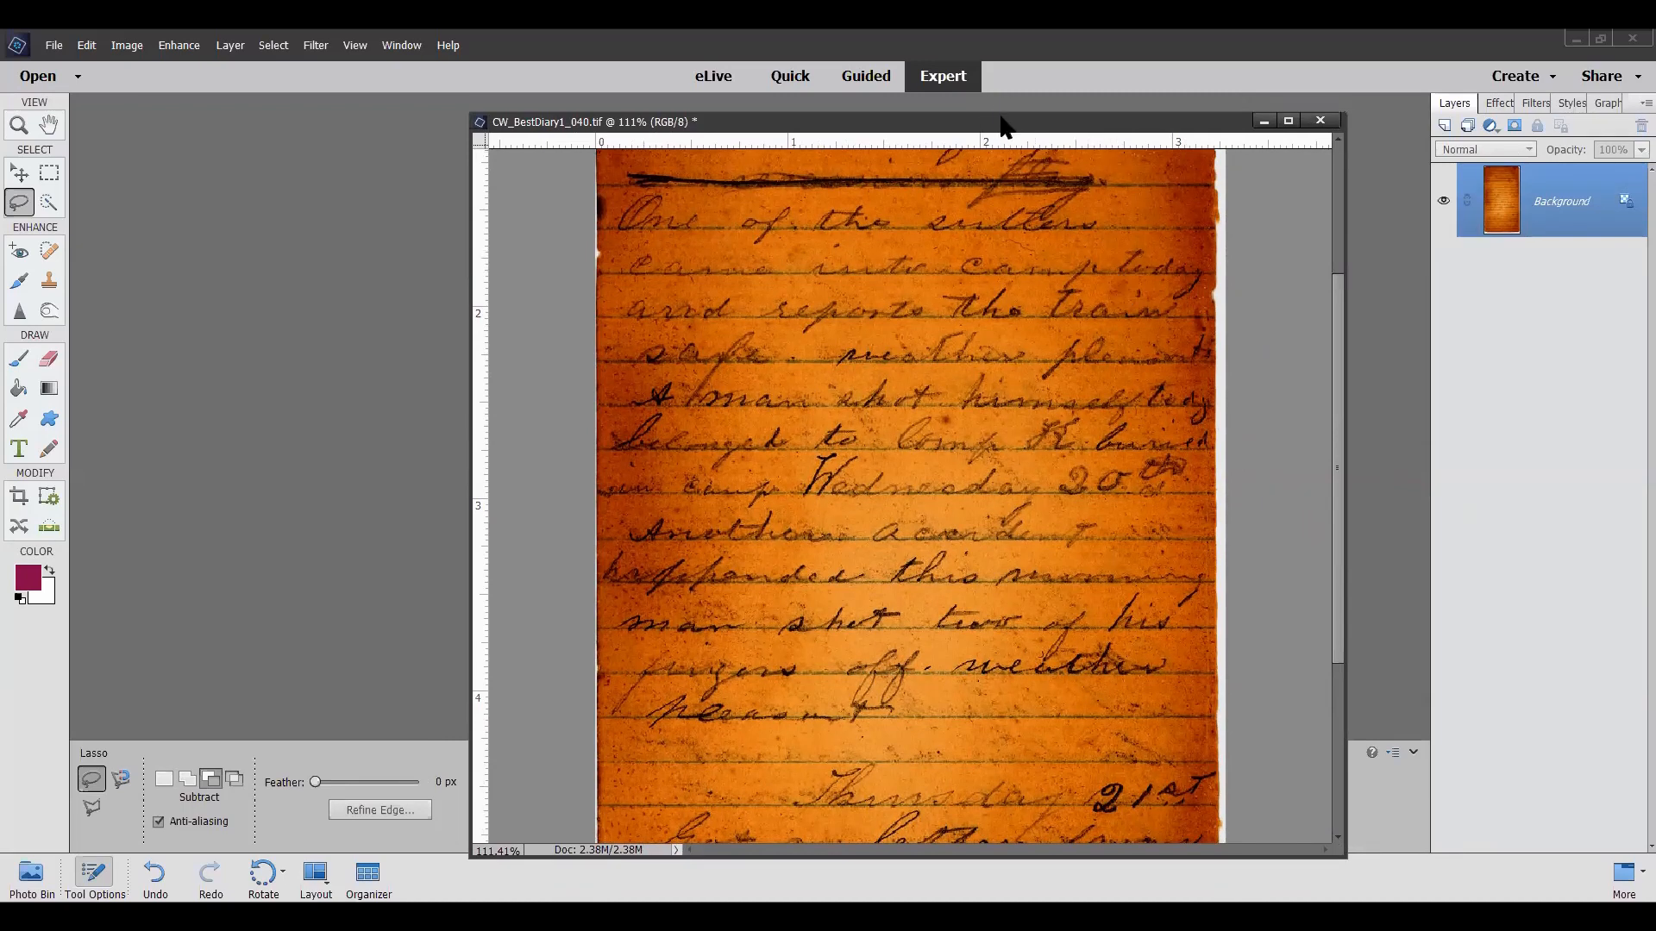
pyautogui.moveTo(1001, 121)
pyautogui.mouseDown()
pyautogui.moveTo(961, 110)
pyautogui.moveTo(959, 144)
pyautogui.mouseUp()
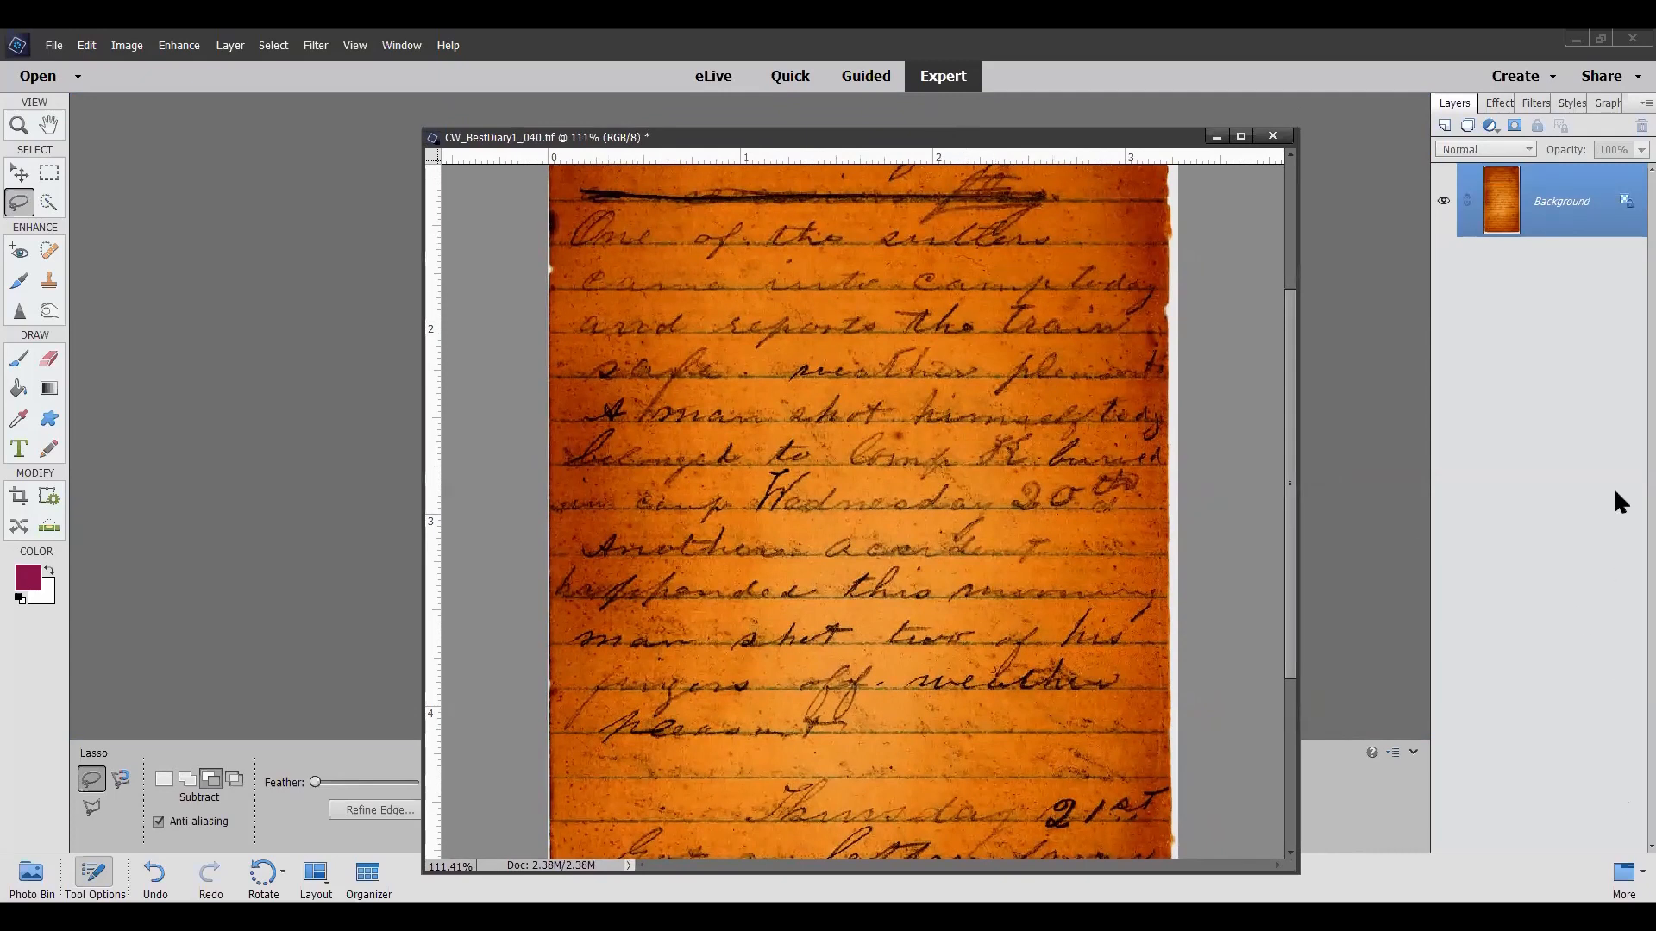
pyautogui.click(1492, 127)
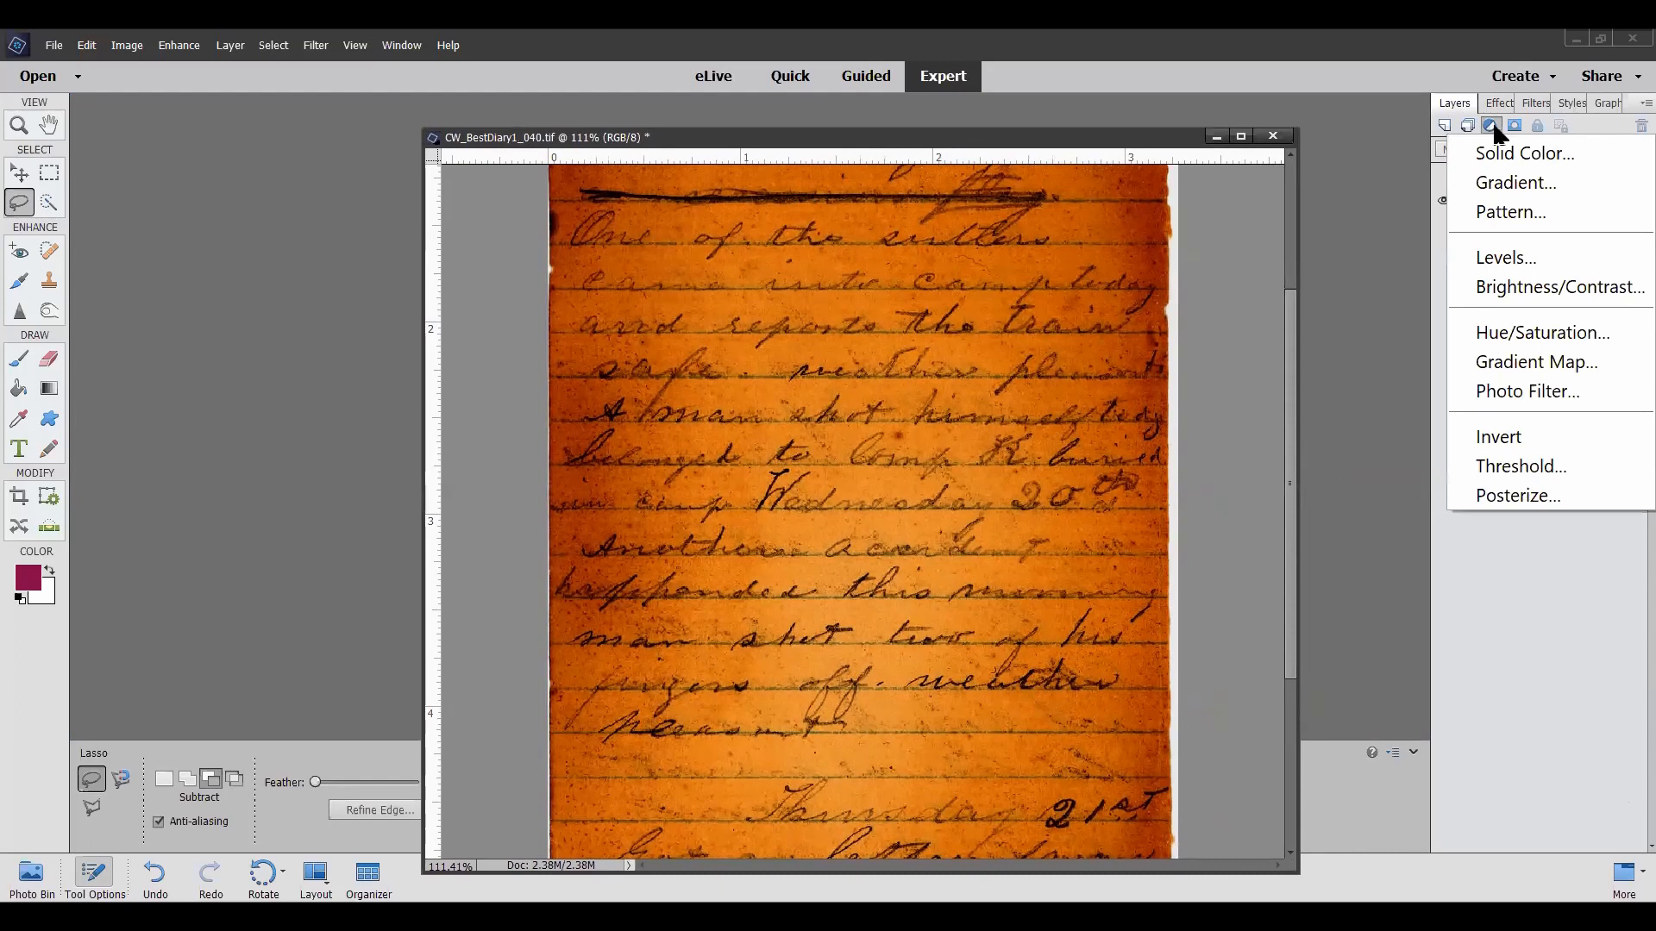
pyautogui.click(1552, 467)
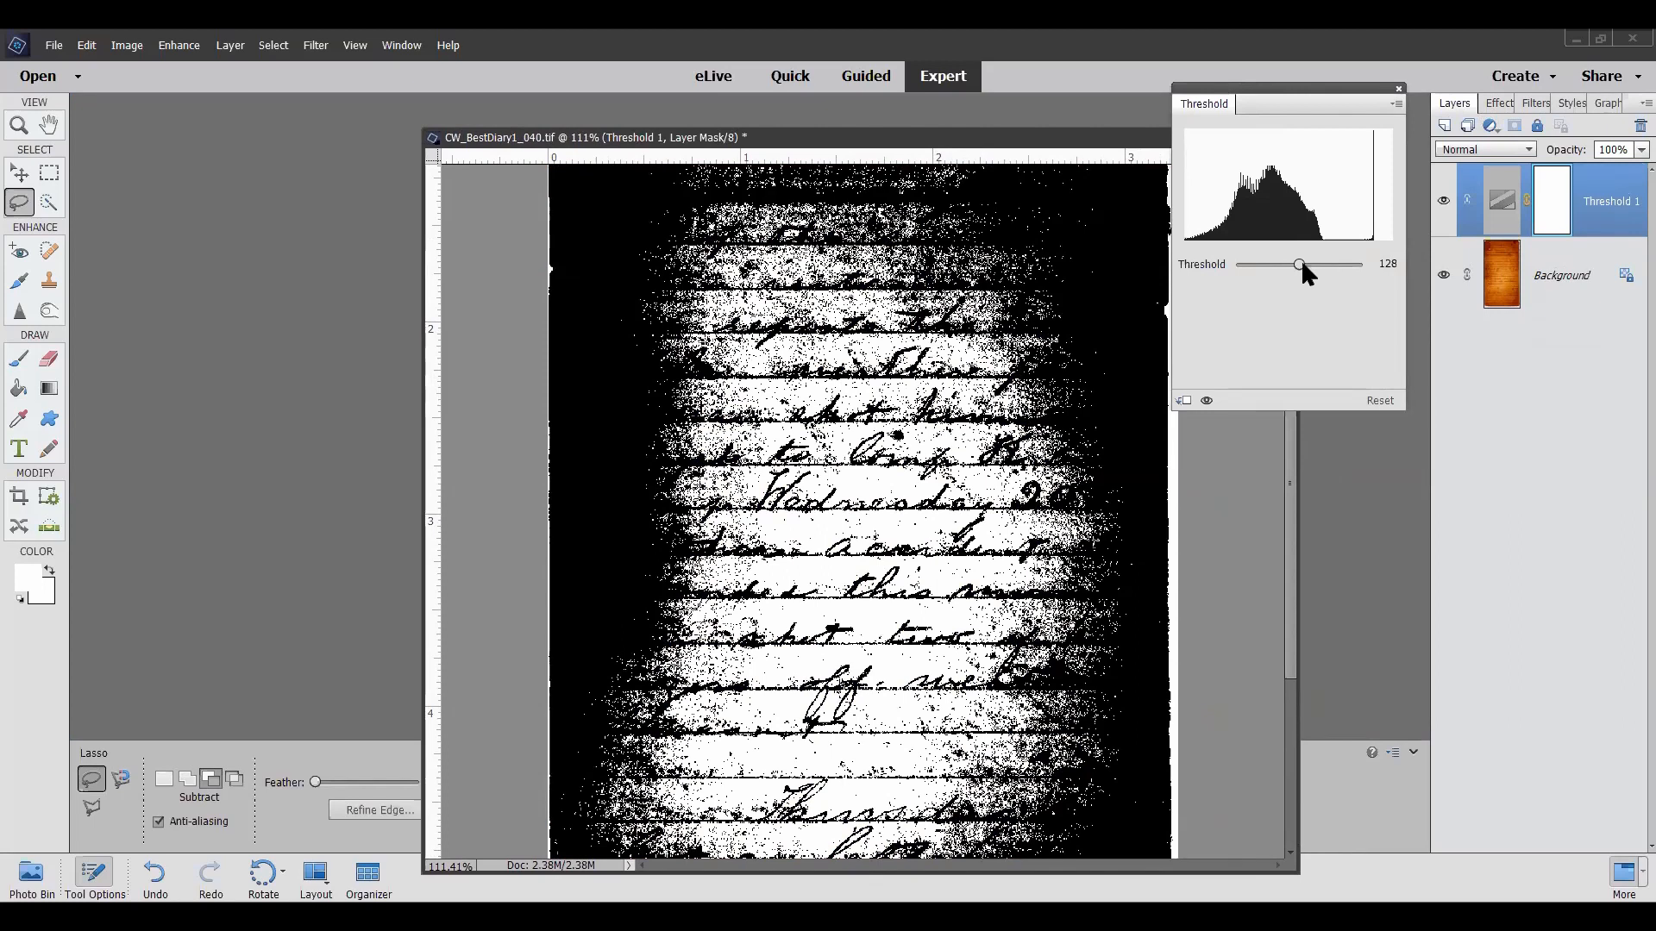
pyautogui.moveTo(1297, 262); pyautogui.dragTo(1275, 266)
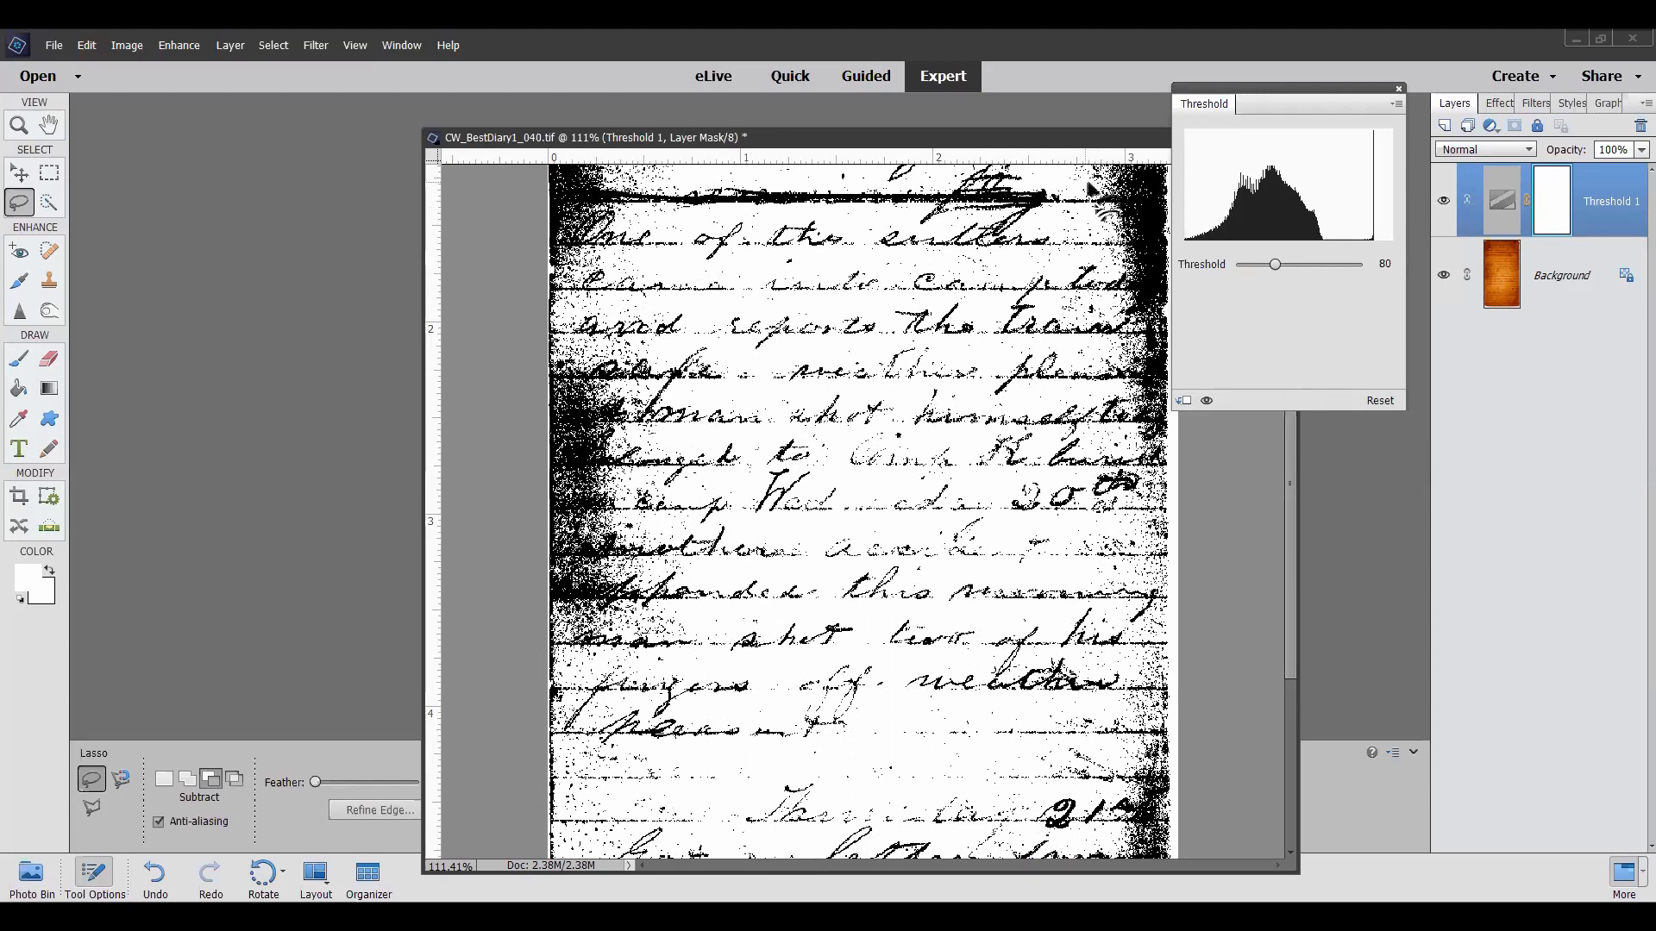
# Step: Close the diary page CW_BestDiary1_040.tif without saving its changes
pyautogui.moveTo(1030, 145); pyautogui.dragTo(763, 158)
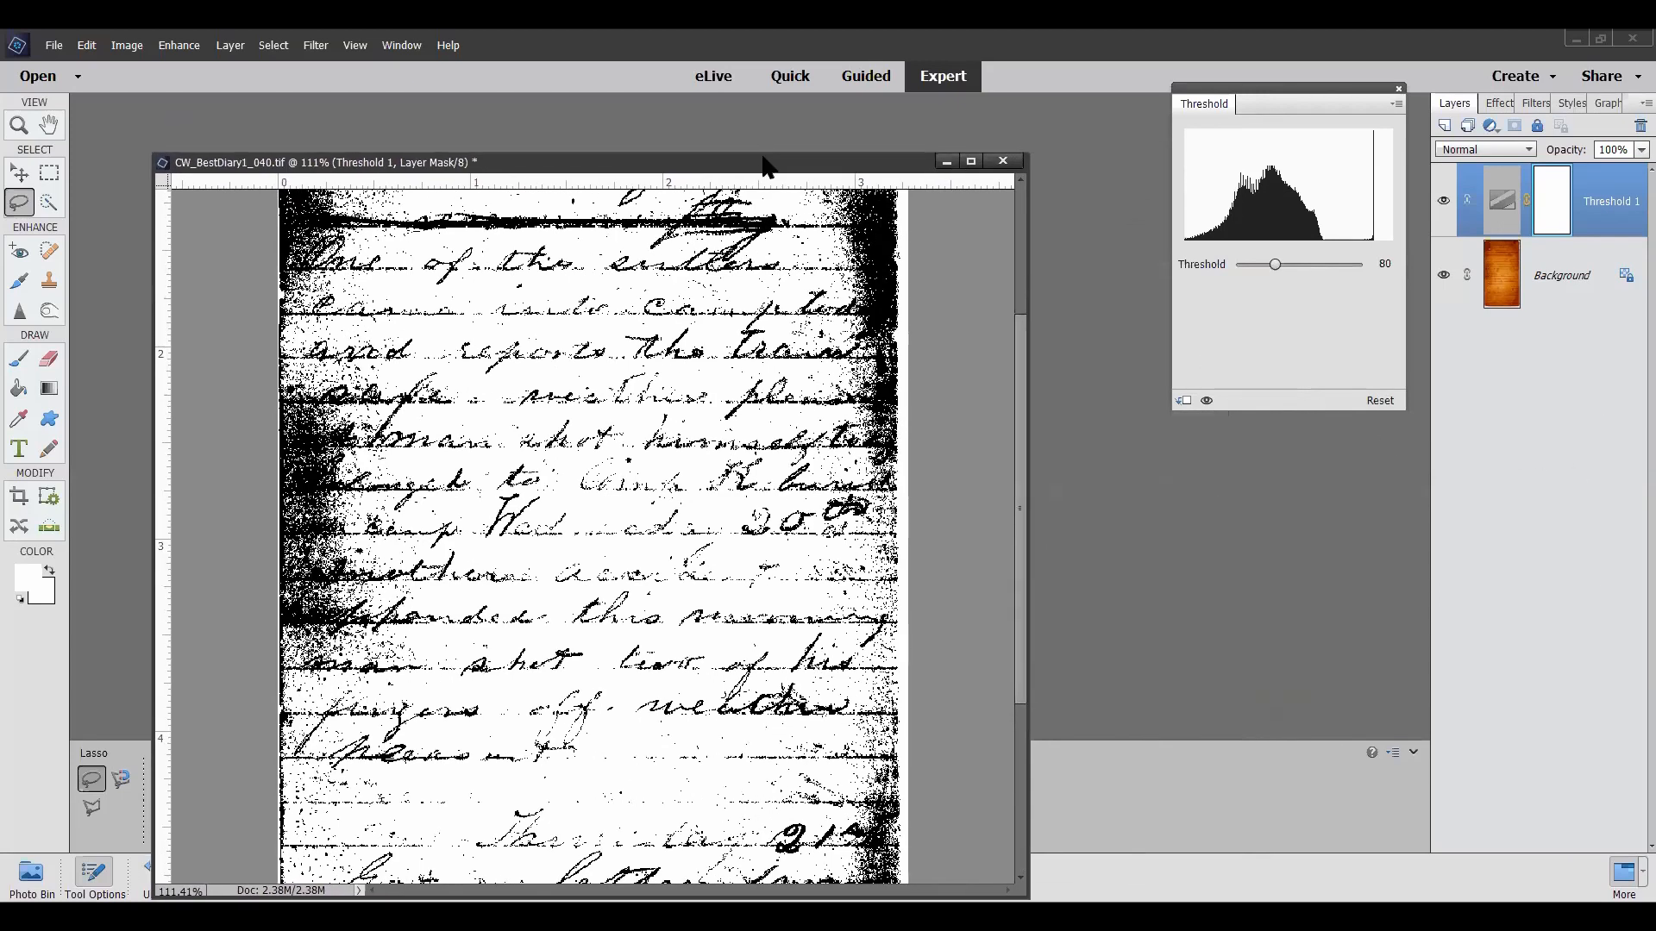
pyautogui.click(1004, 163)
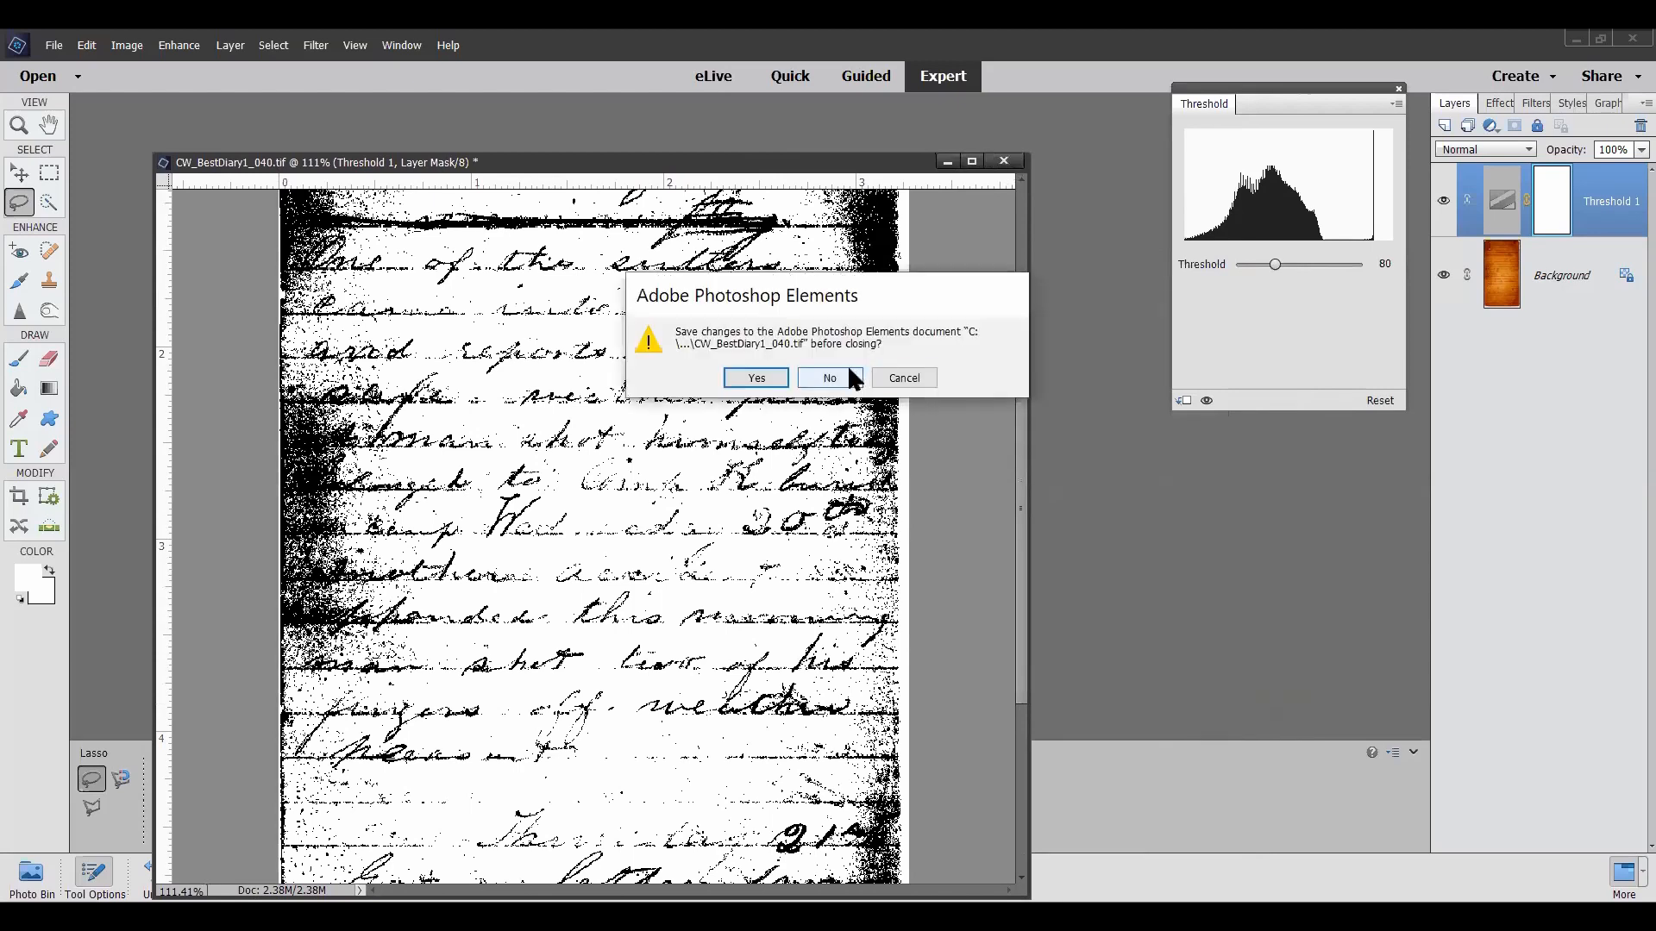
pyautogui.click(849, 377)
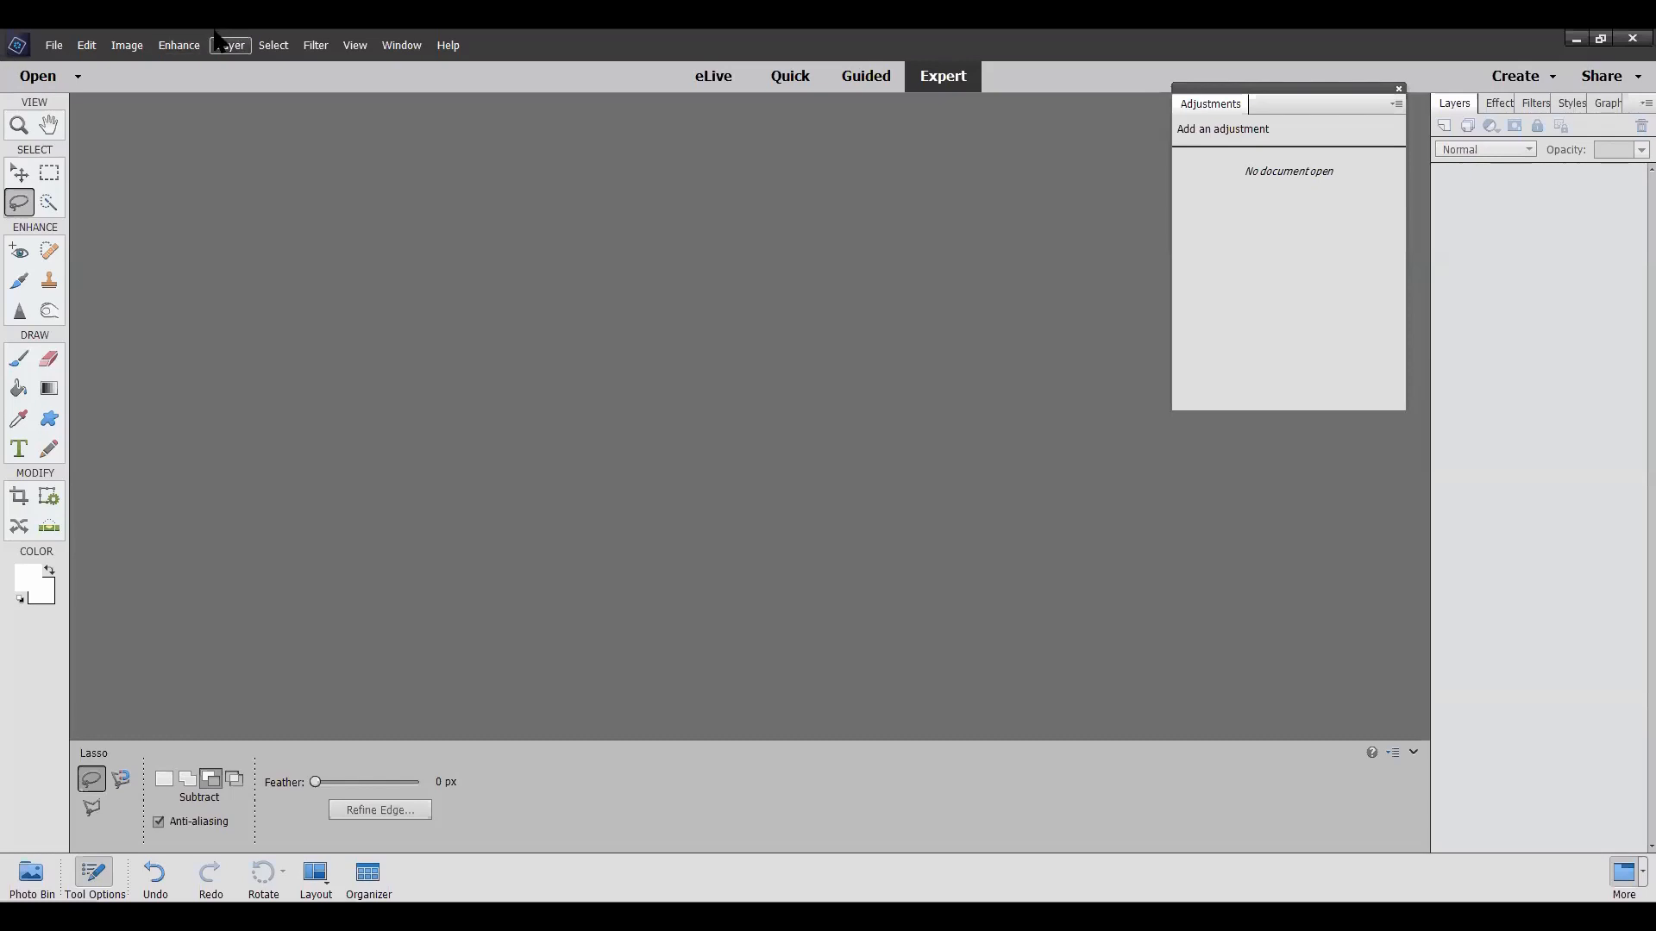
pyautogui.click(64, 45)
pyautogui.click(66, 47)
pyautogui.click(57, 46)
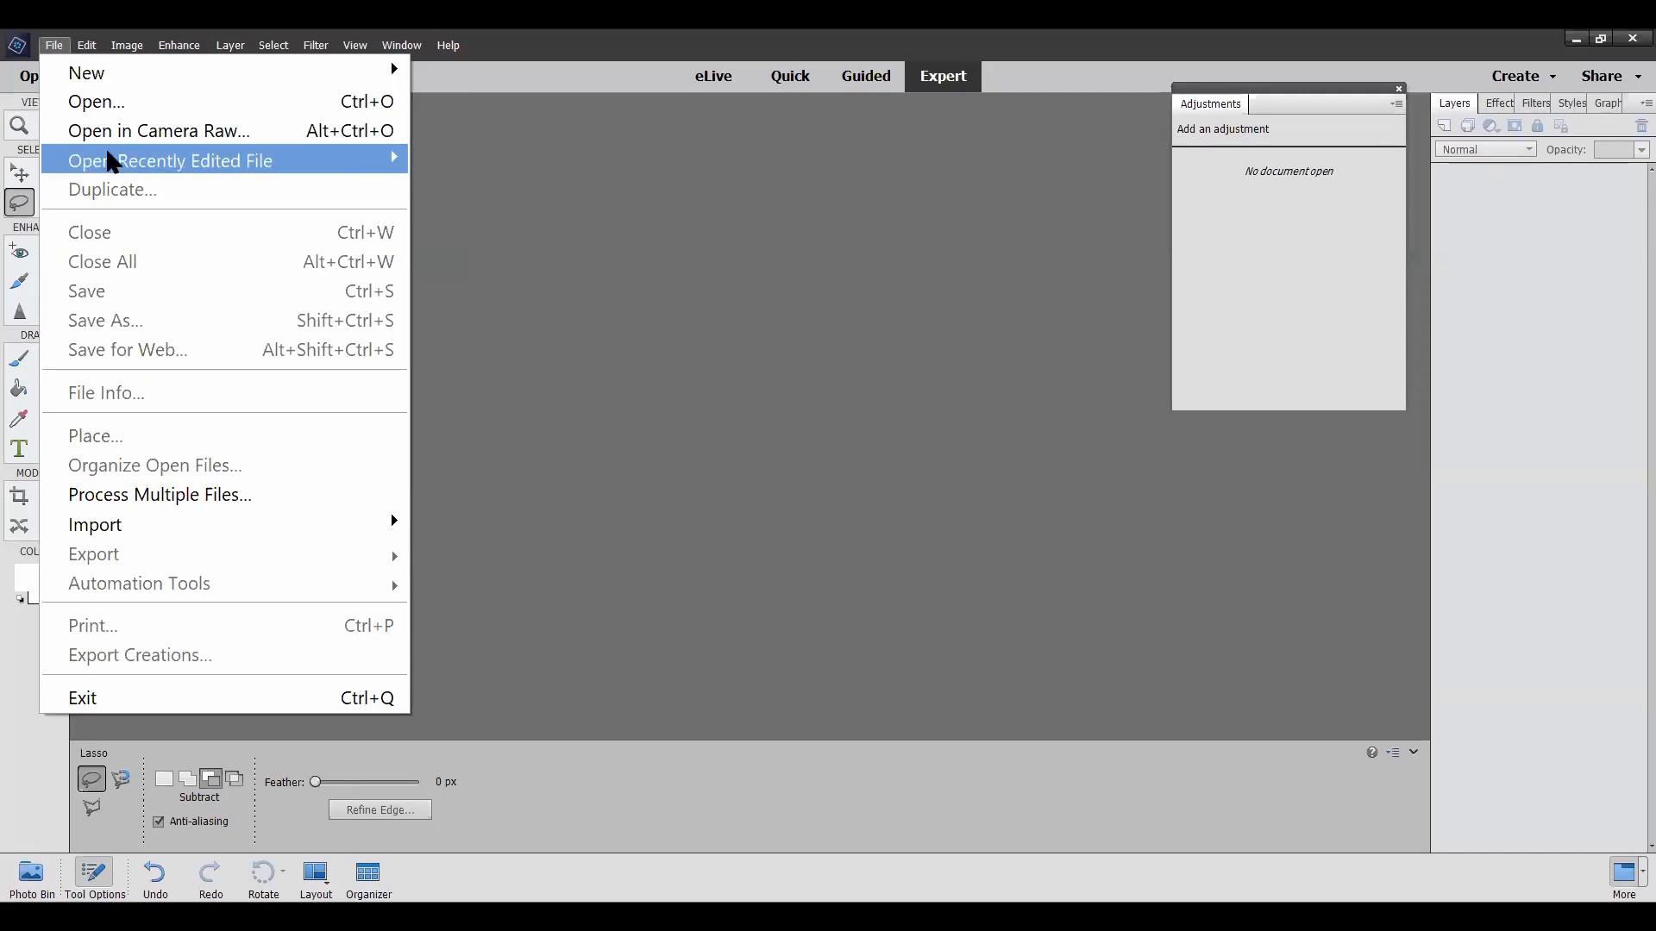
pyautogui.moveTo(110, 162)
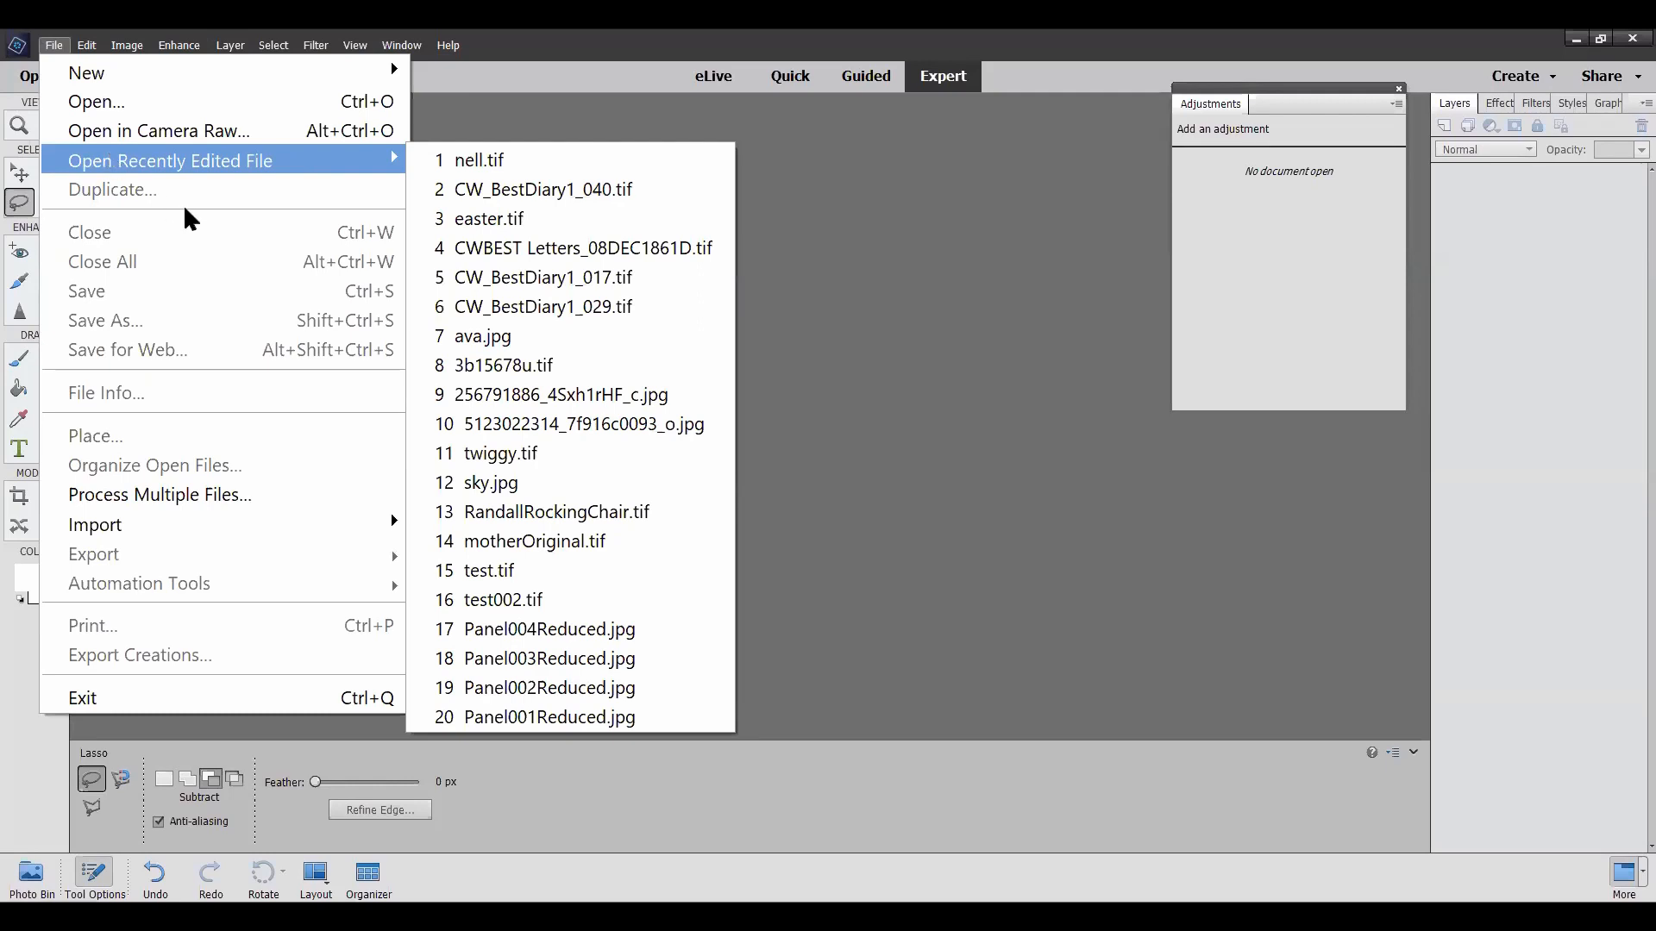
pyautogui.click(922, 382)
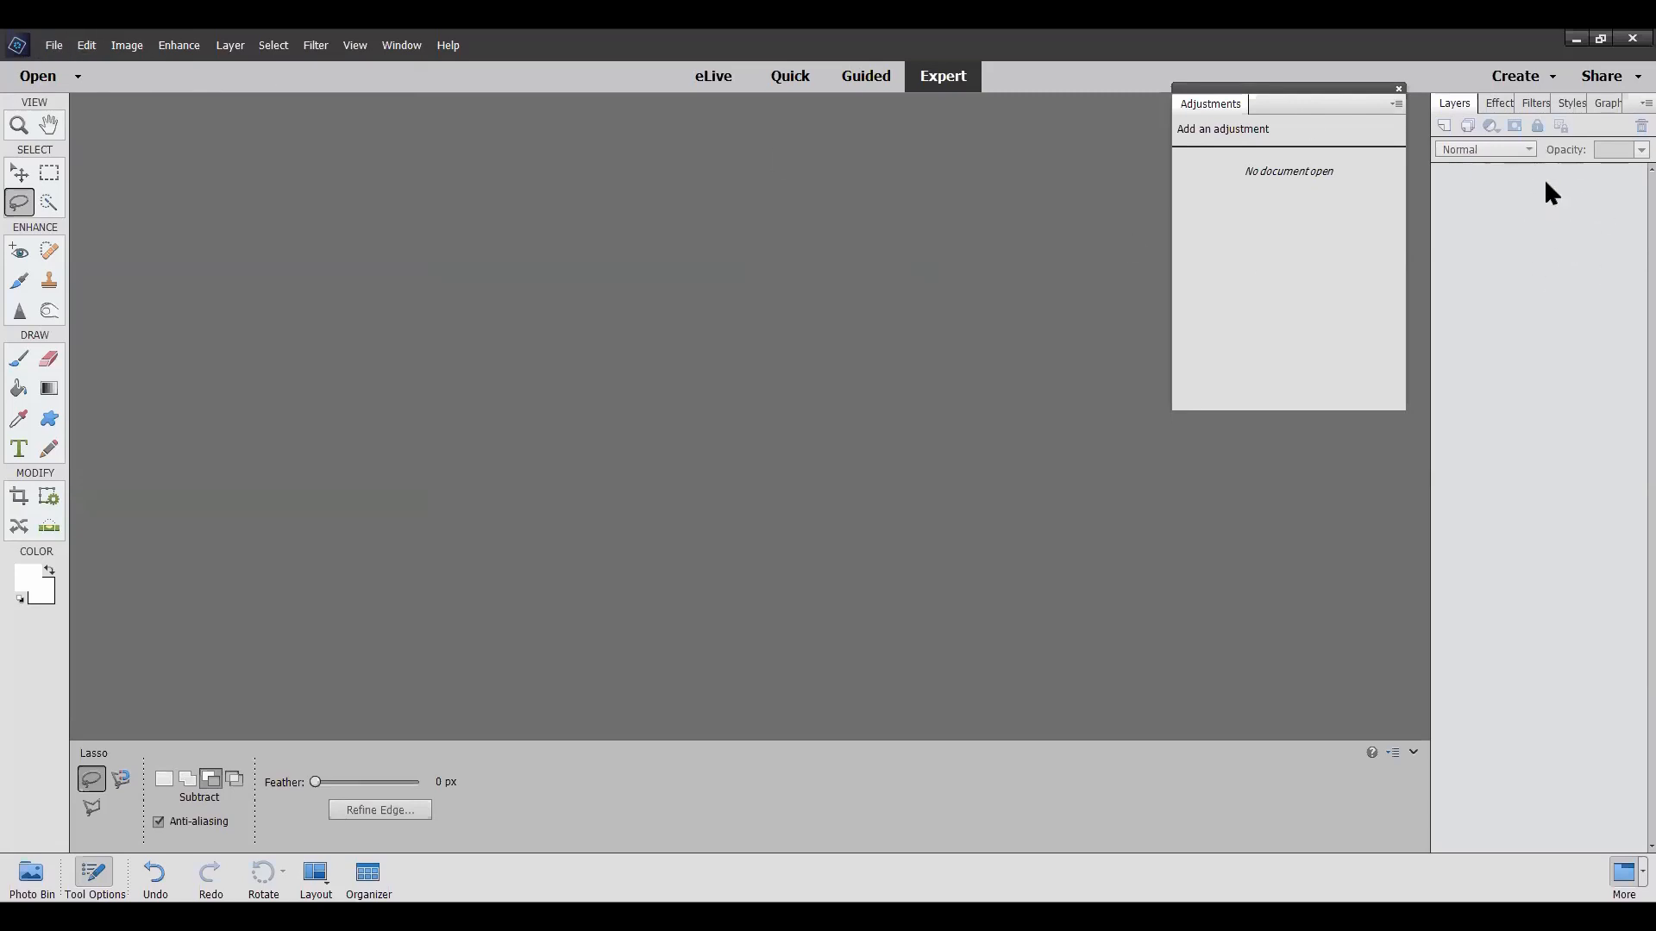
# Step: Open the letter scan CWBEST Letters_08DEC1861F from the zoomphoto folder and enlarge its window to show the whole page
pyautogui.click(54, 46)
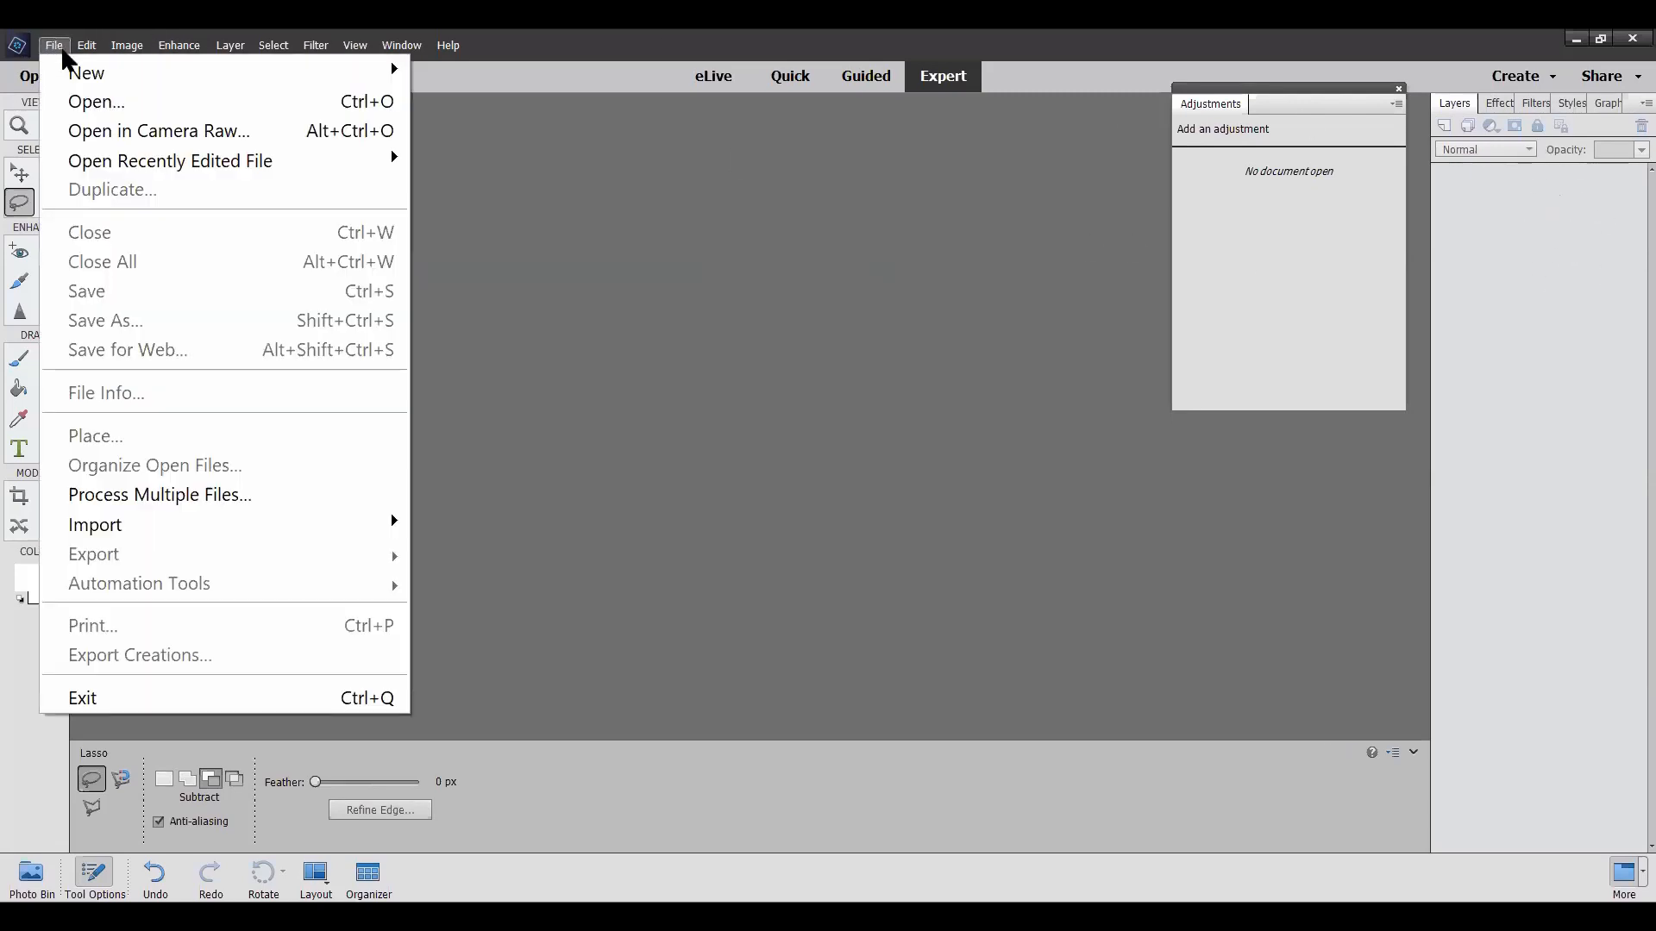
pyautogui.click(103, 102)
pyautogui.click(892, 431)
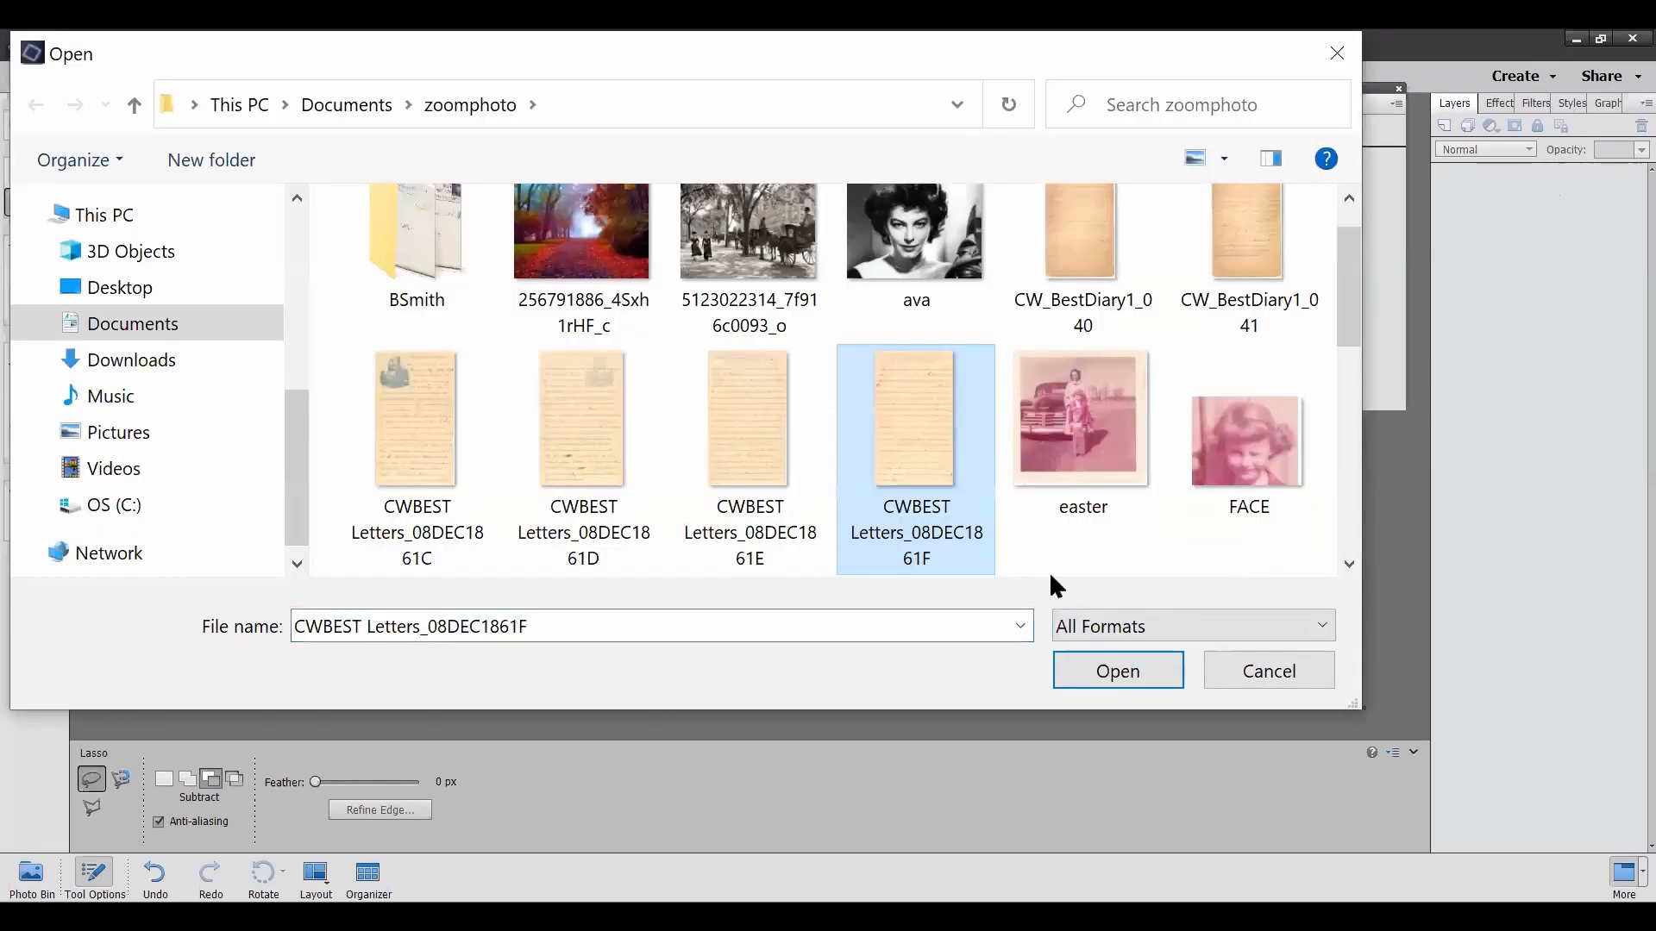
pyautogui.click(1099, 674)
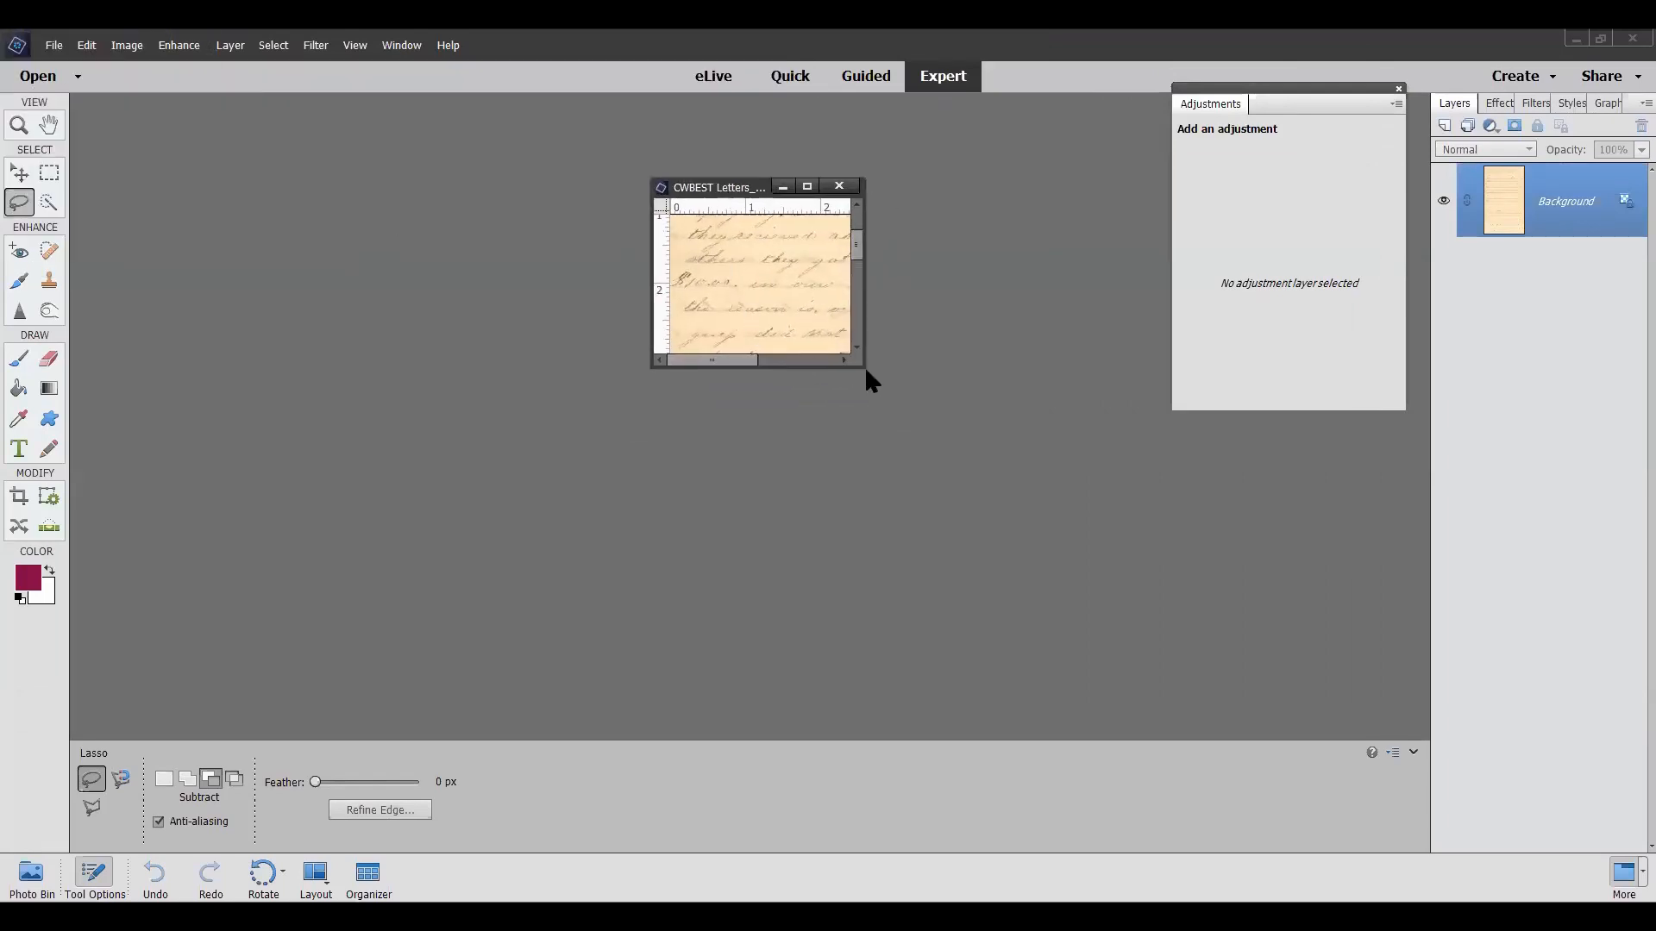
pyautogui.moveTo(856, 360); pyautogui.dragTo(1210, 796)
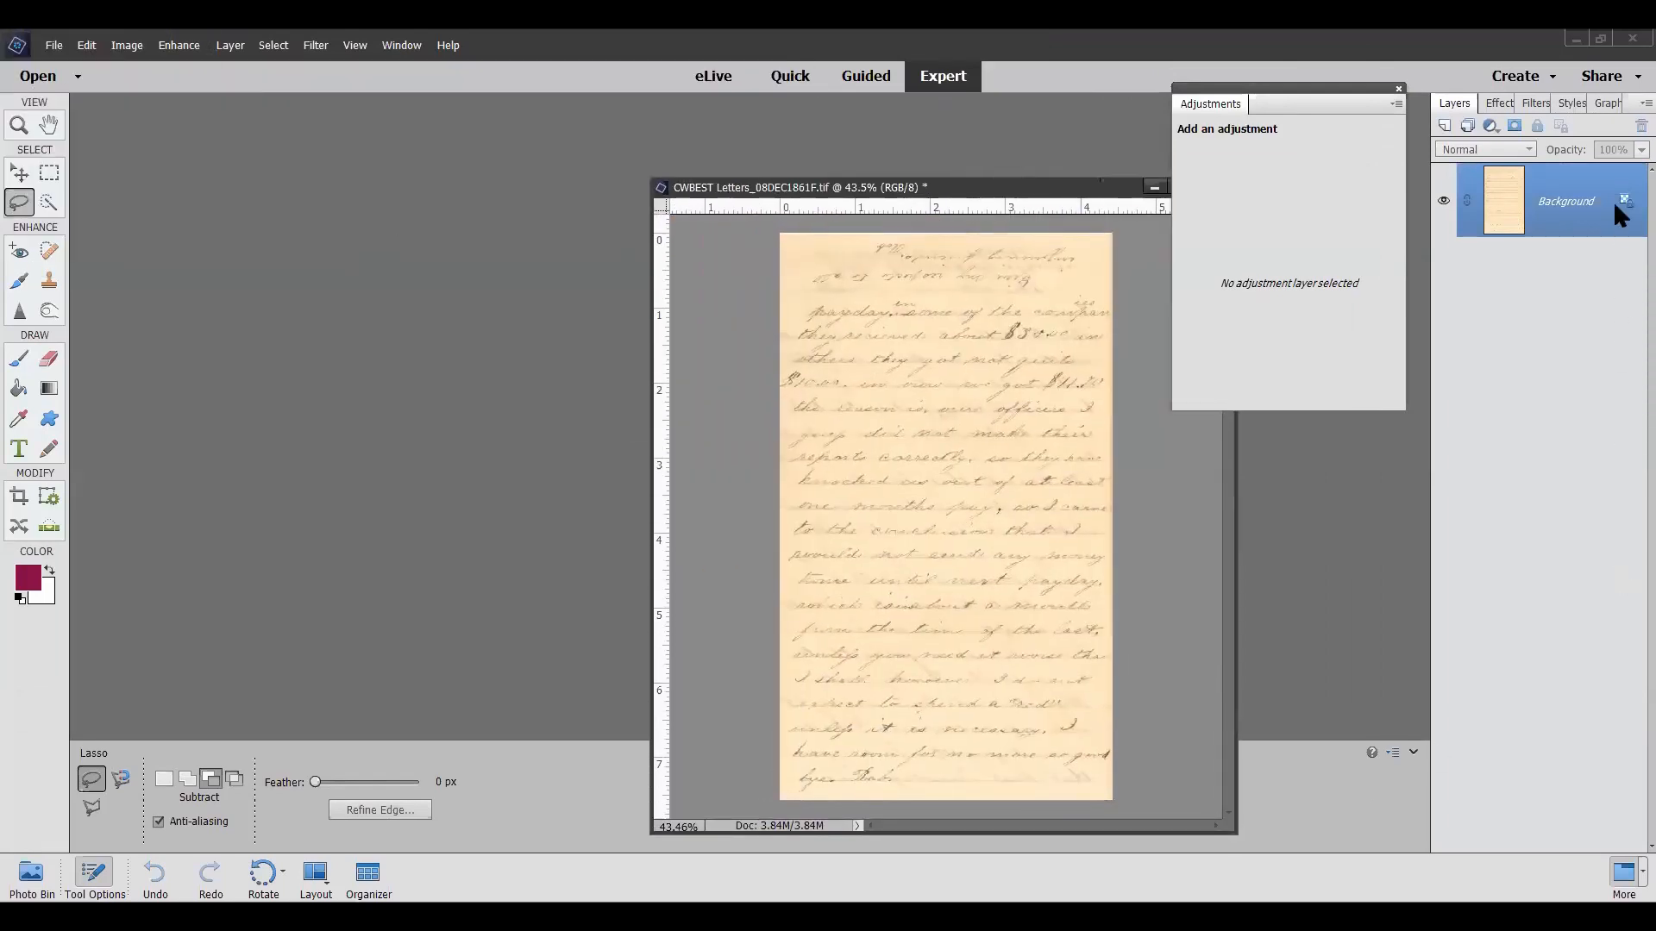
# Step: Add a Threshold adjustment layer above the letter scan and set its threshold level to 222
pyautogui.click(1491, 127)
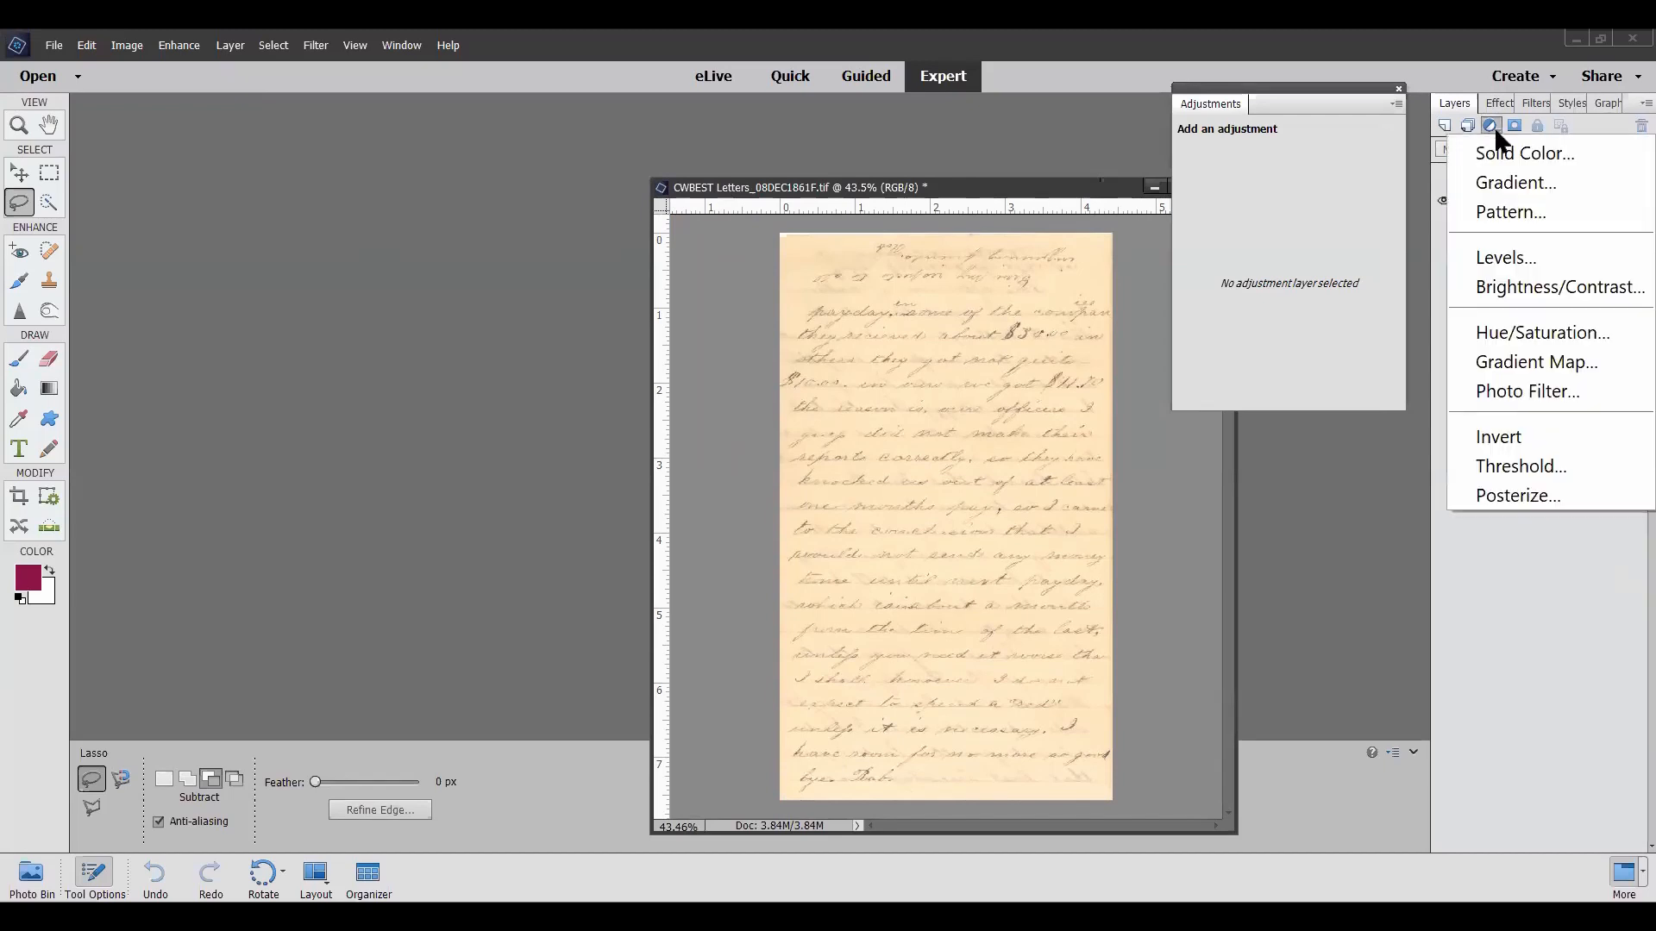
pyautogui.click(1511, 467)
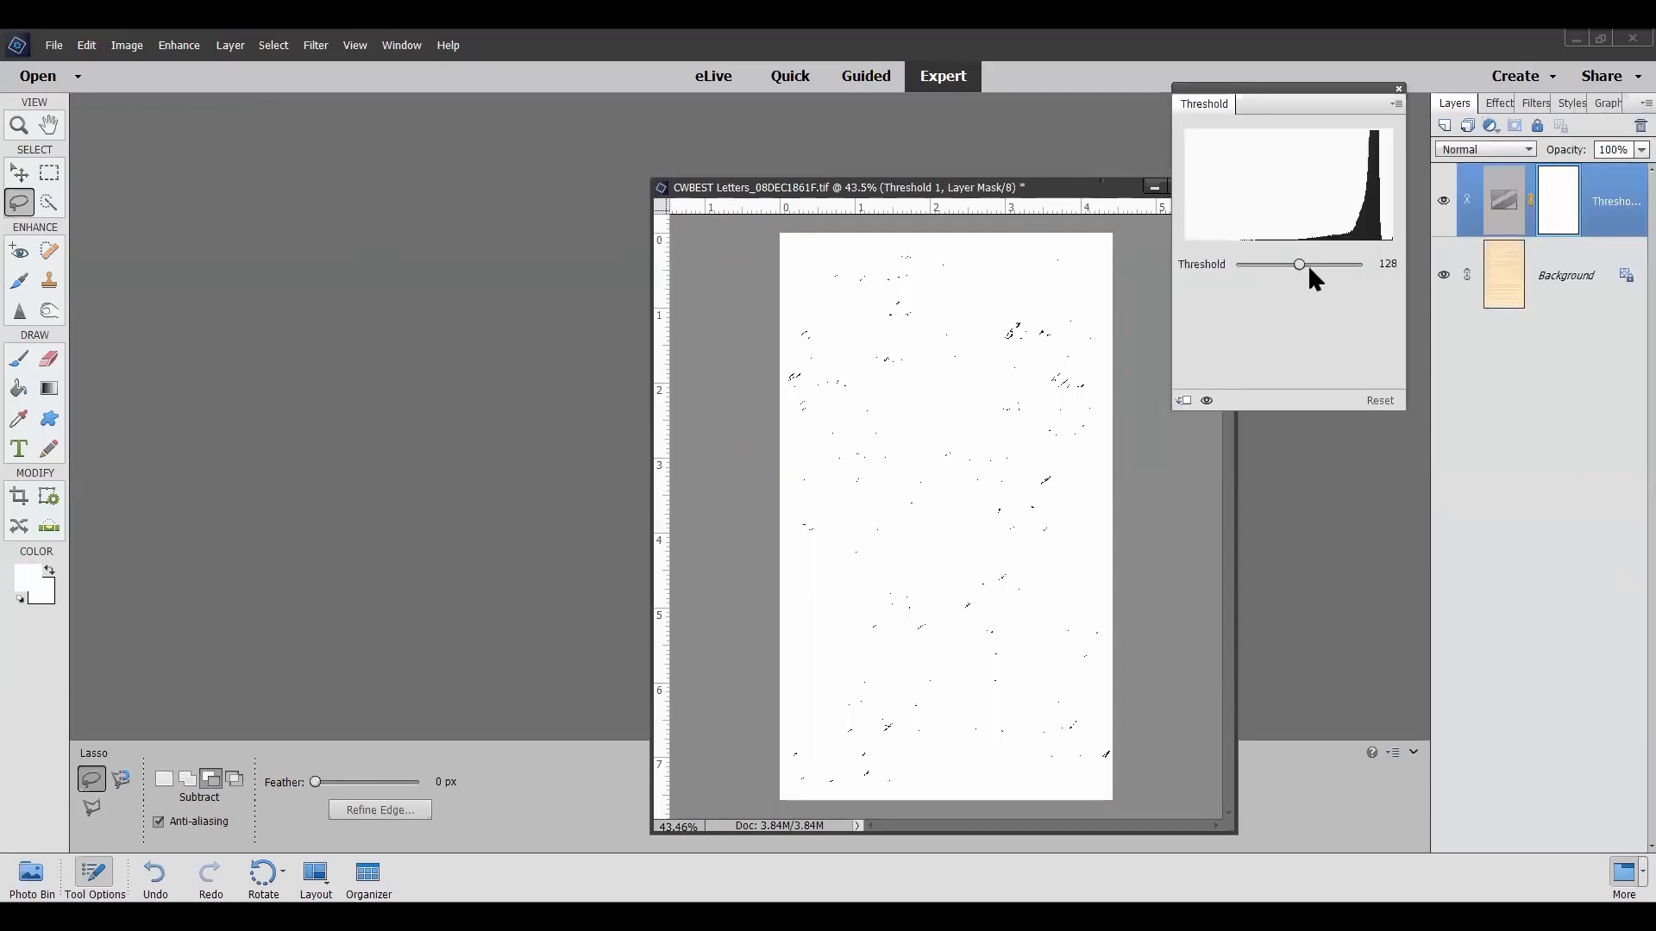
pyautogui.moveTo(1296, 263); pyautogui.dragTo(1345, 263)
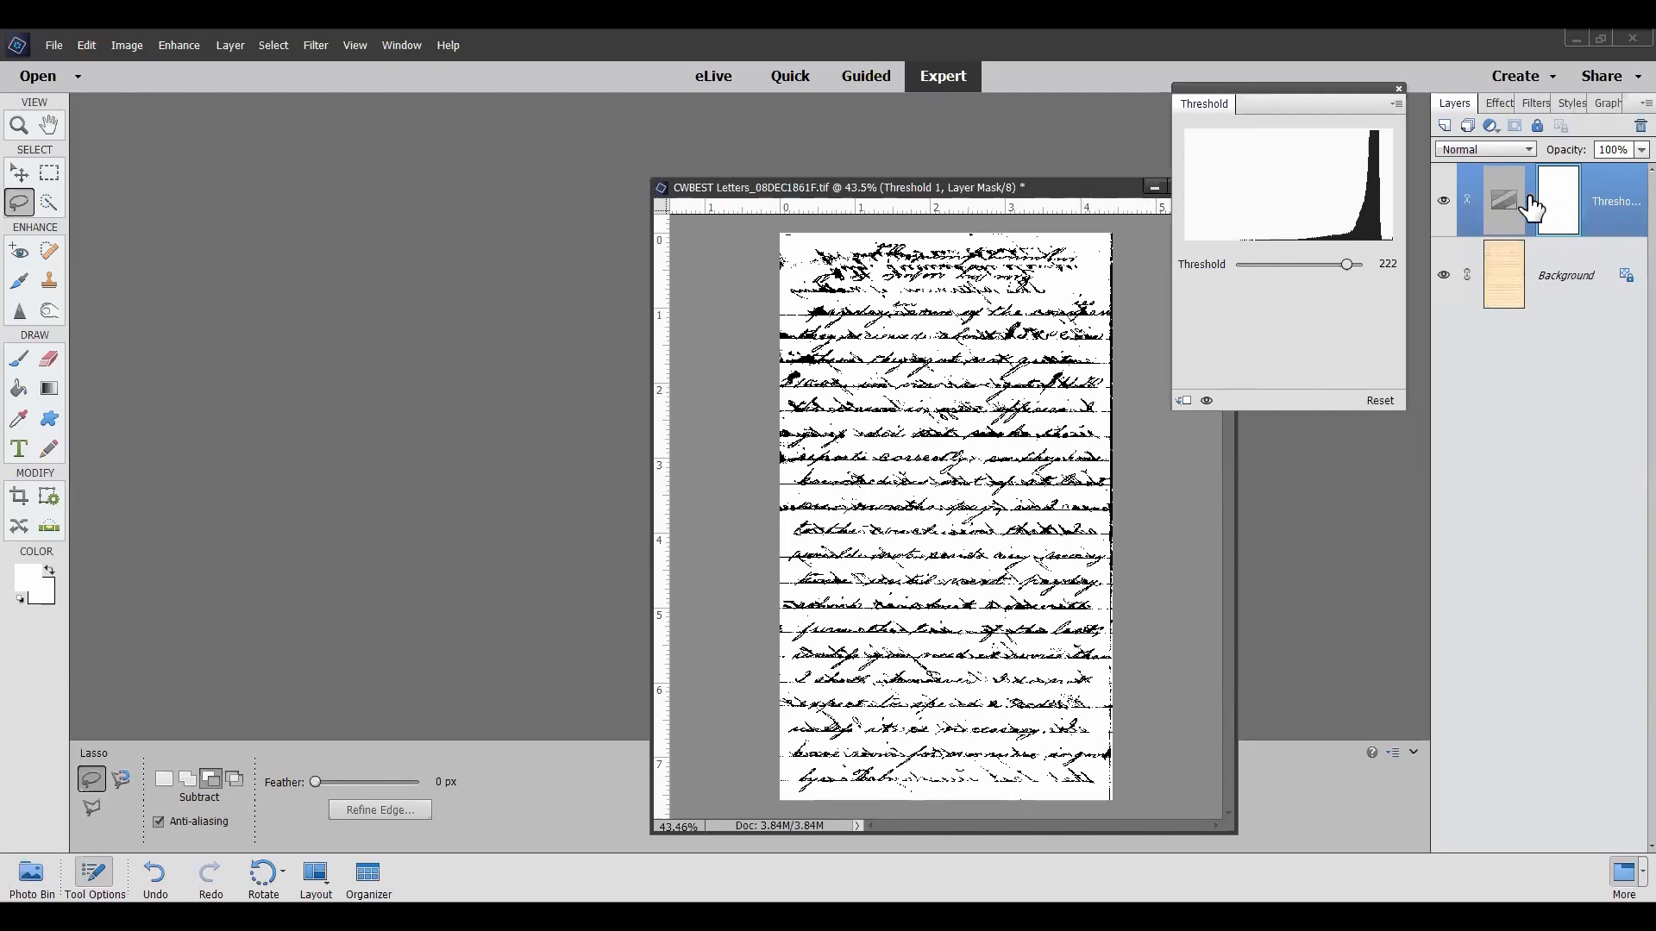
pyautogui.moveTo(1506, 201); pyautogui.dragTo(1549, 293)
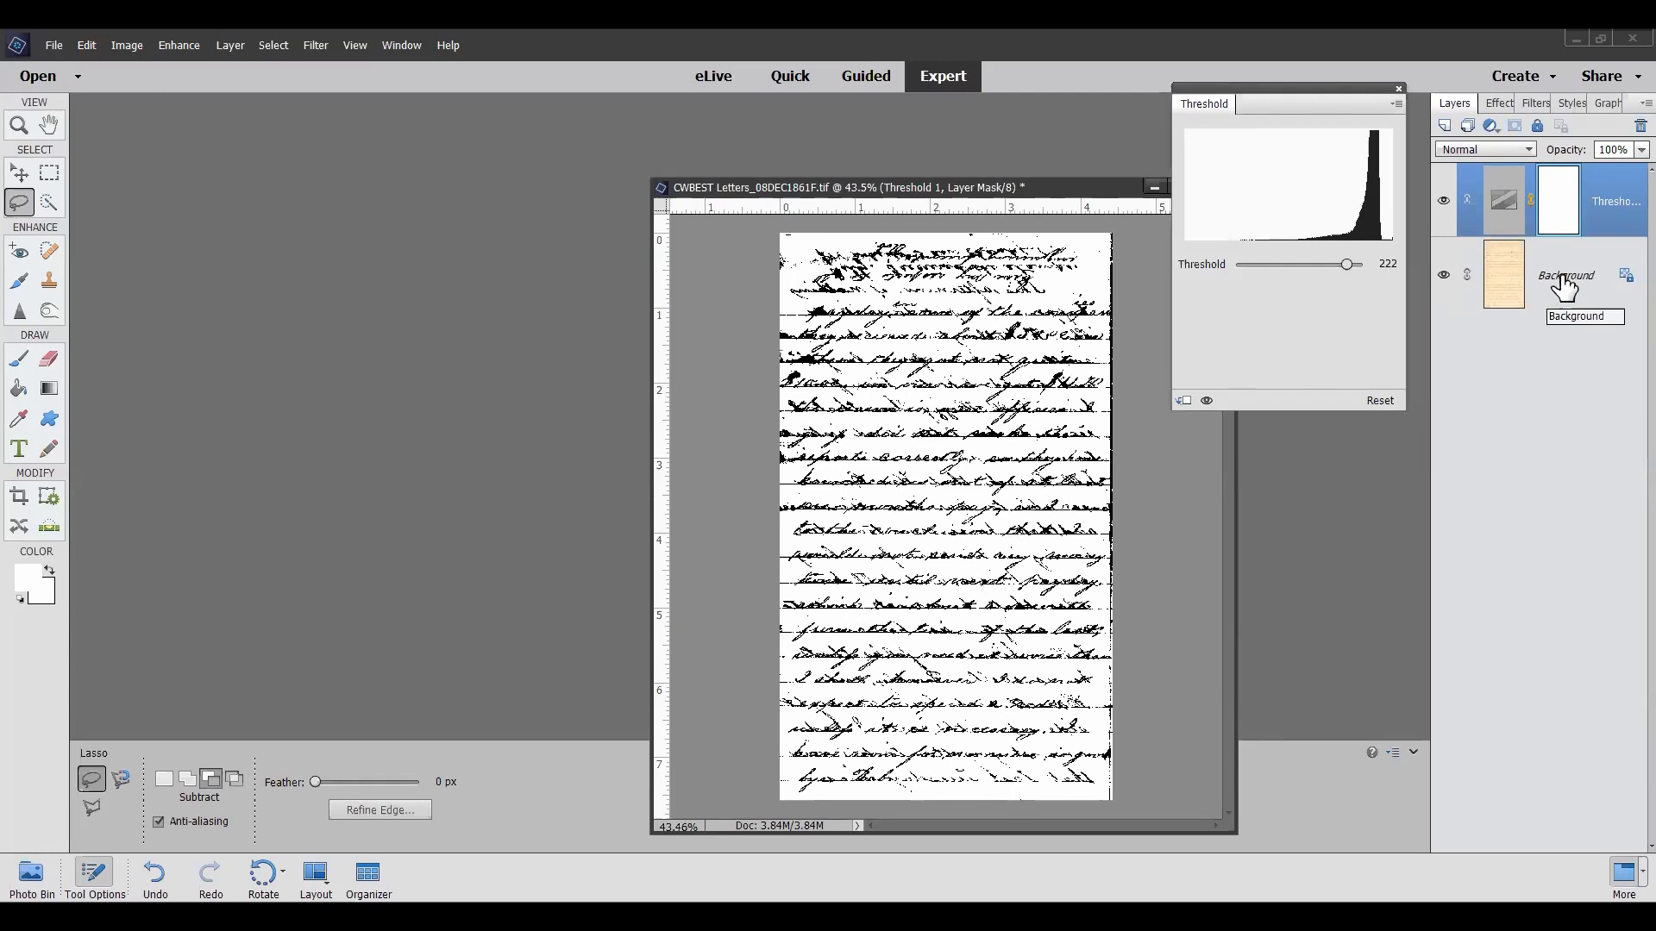
# Step: Close the letter scan CWBEST Letters_08DEC1861F.tif without saving its changes
pyautogui.click(1399, 89)
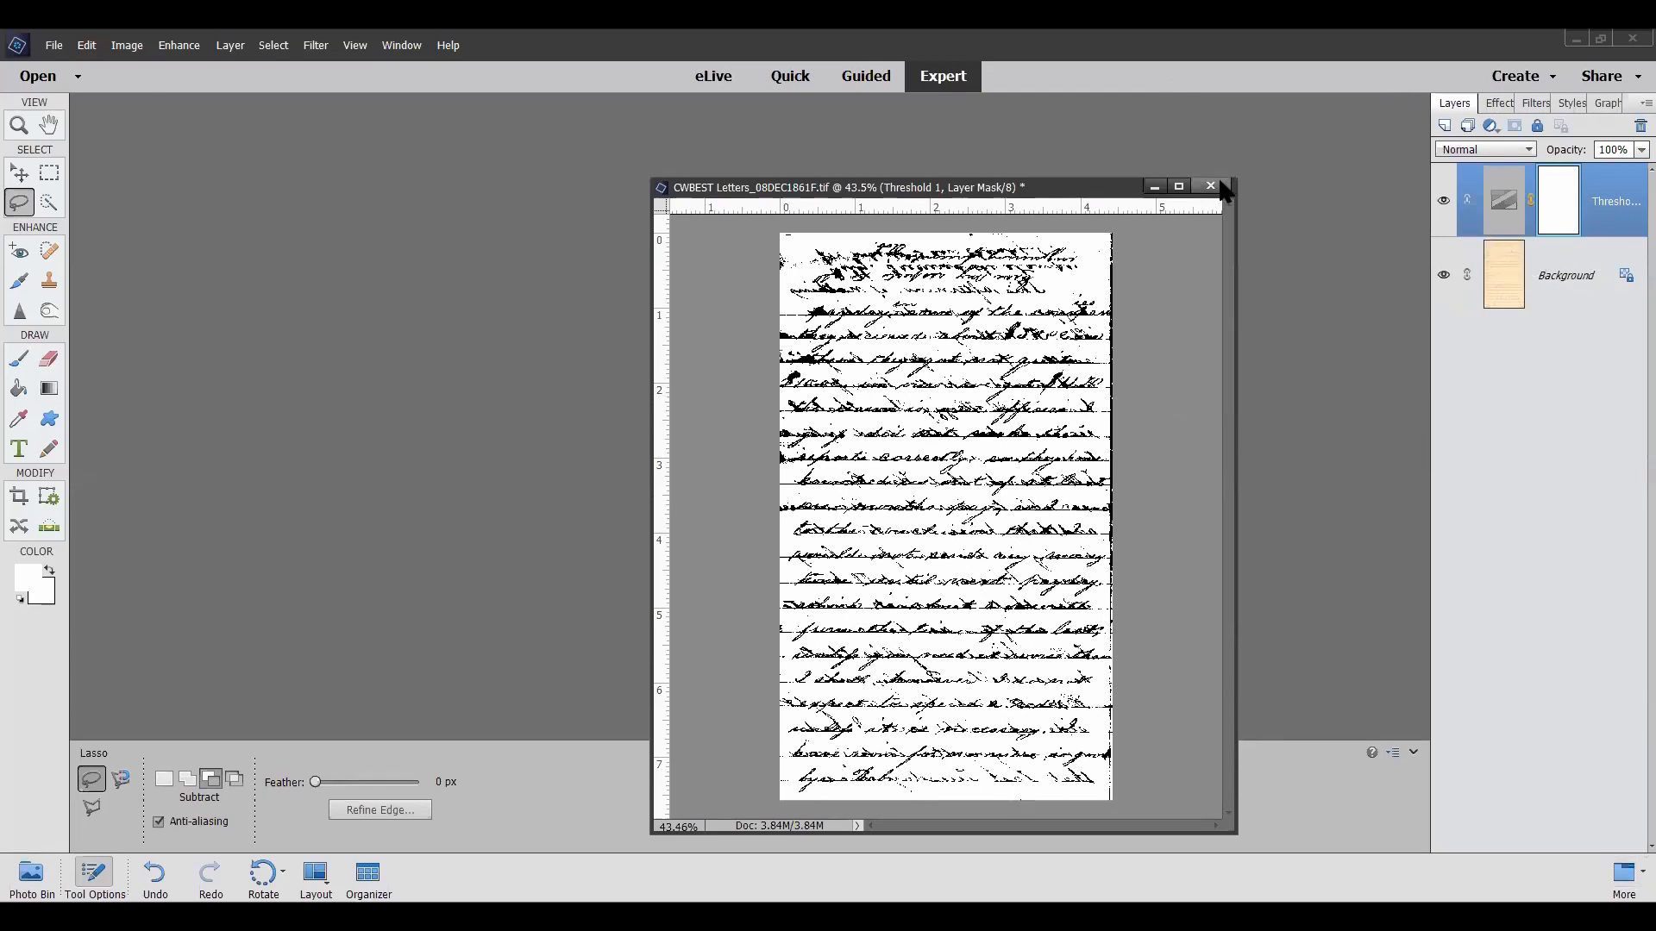
pyautogui.click(1216, 184)
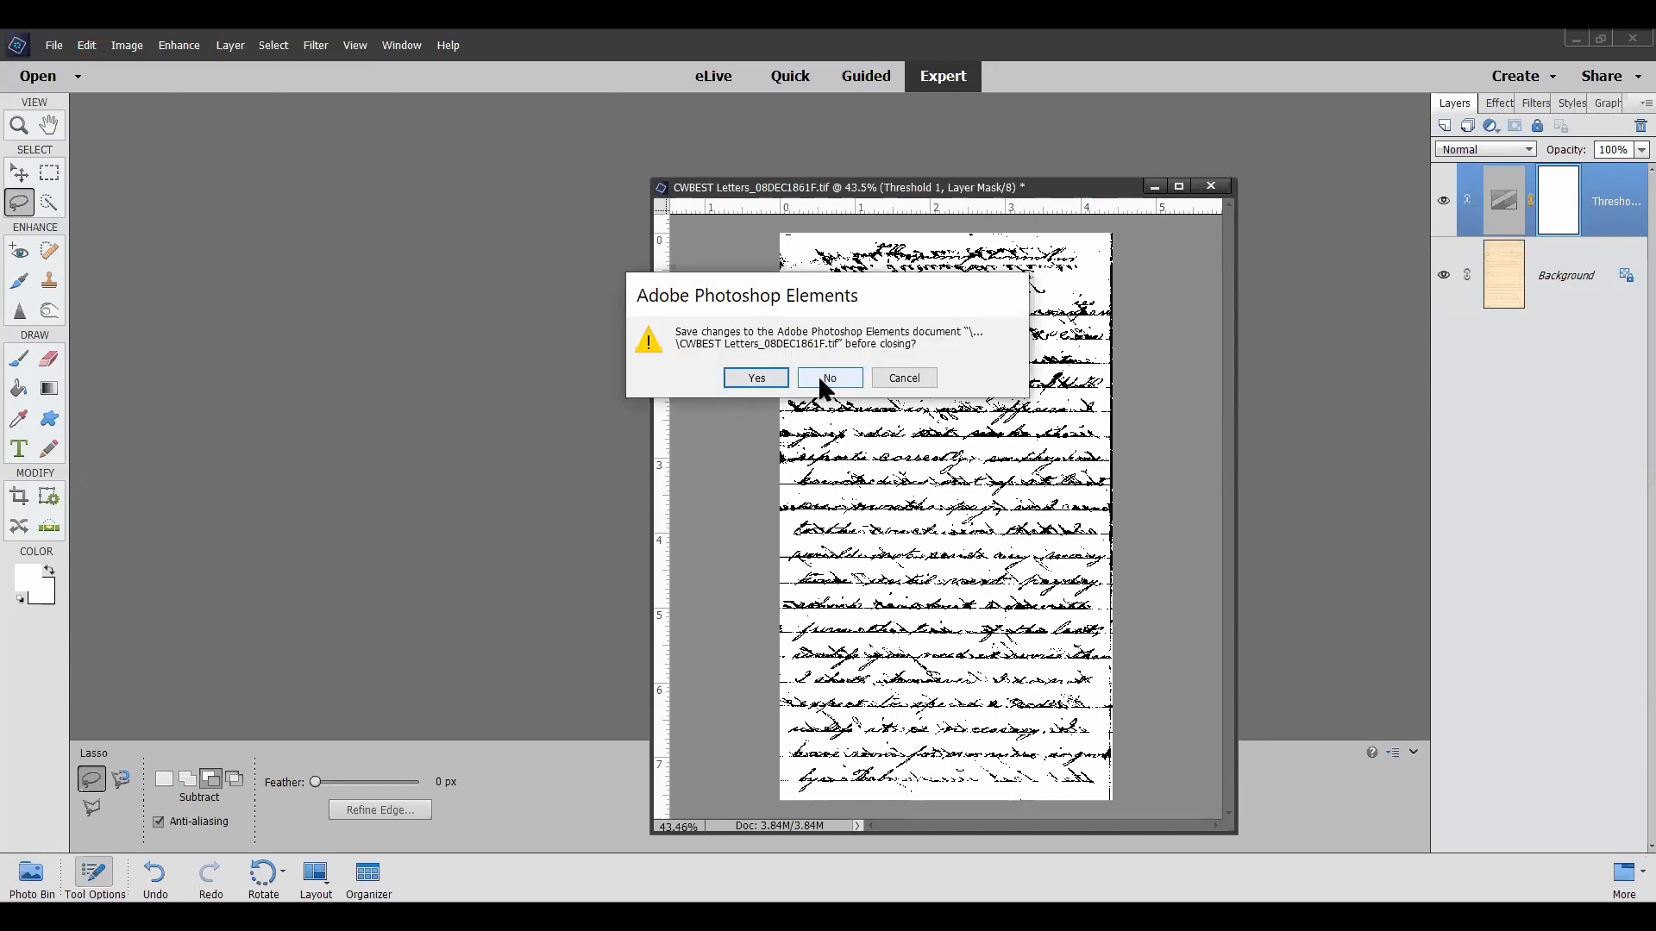
pyautogui.click(821, 380)
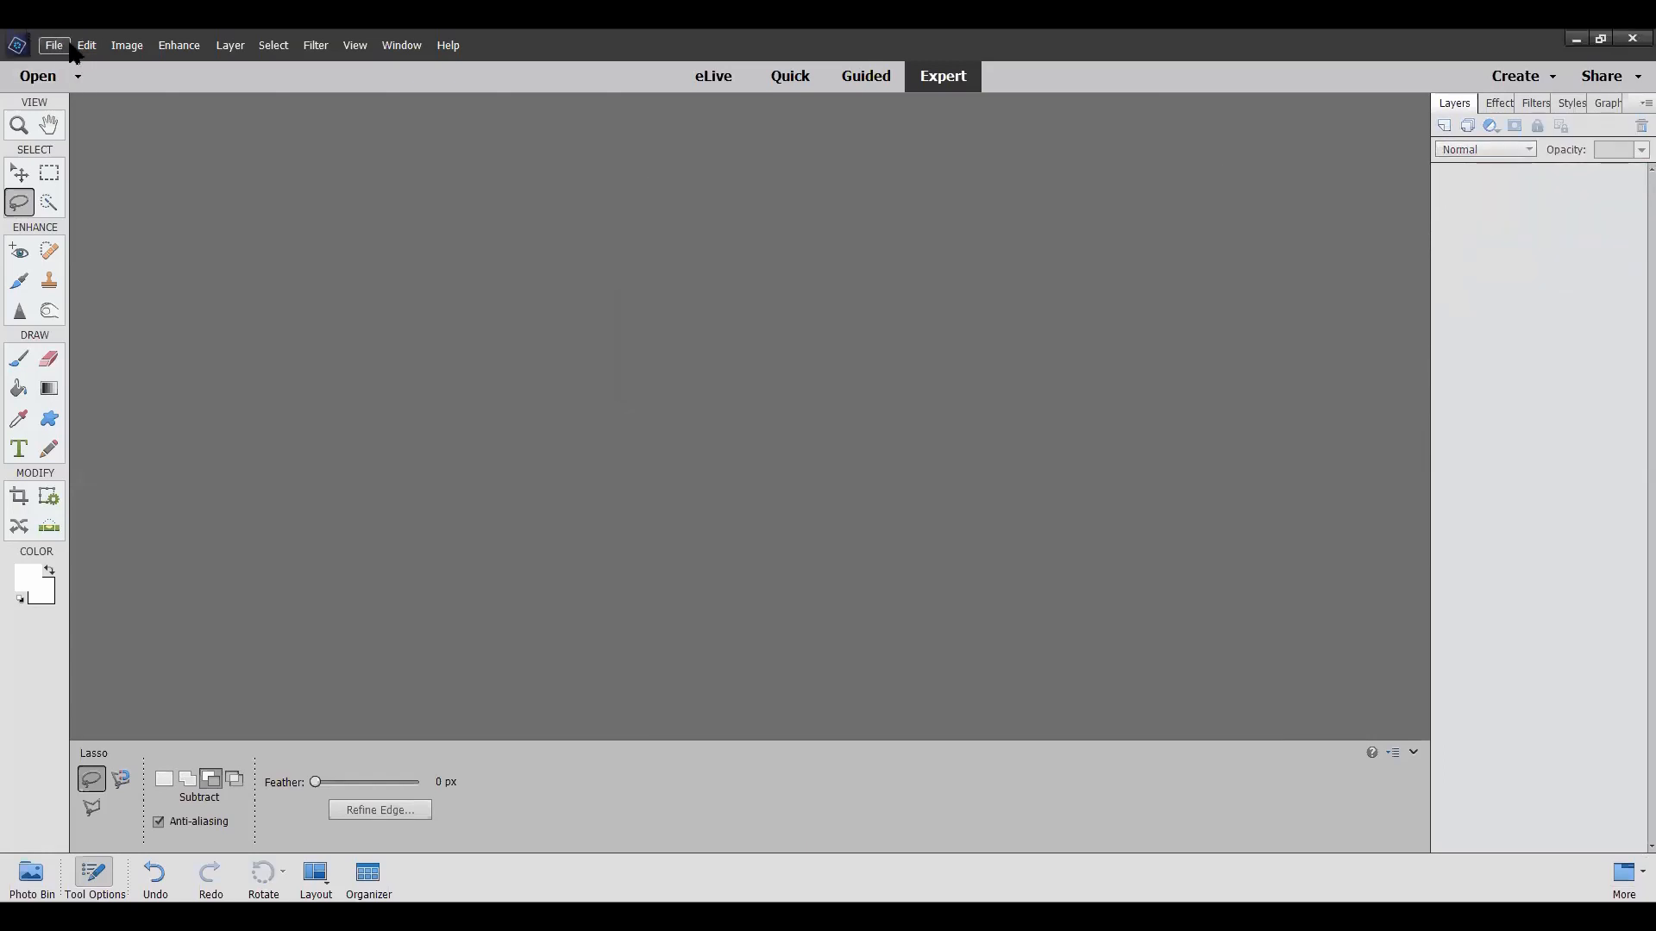
# Step: Open the letter scan CWBEST Letters_08DEC1861D from the zoomphoto folder and enlarge its window to show the whole page
pyautogui.click(58, 49)
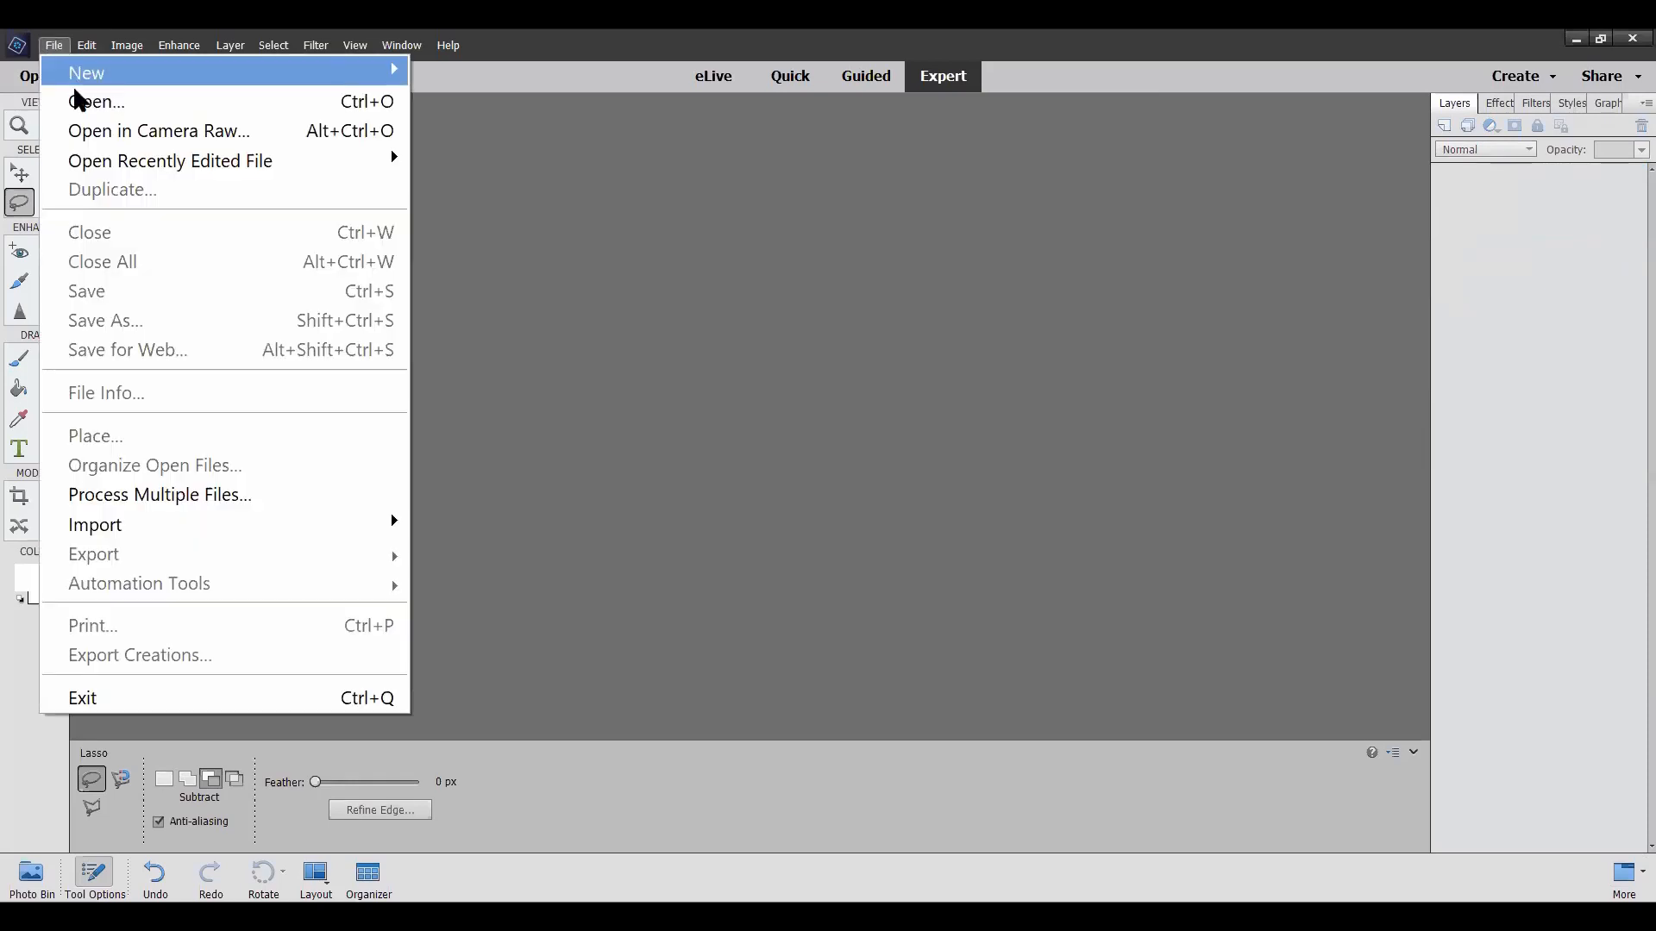
pyautogui.click(89, 109)
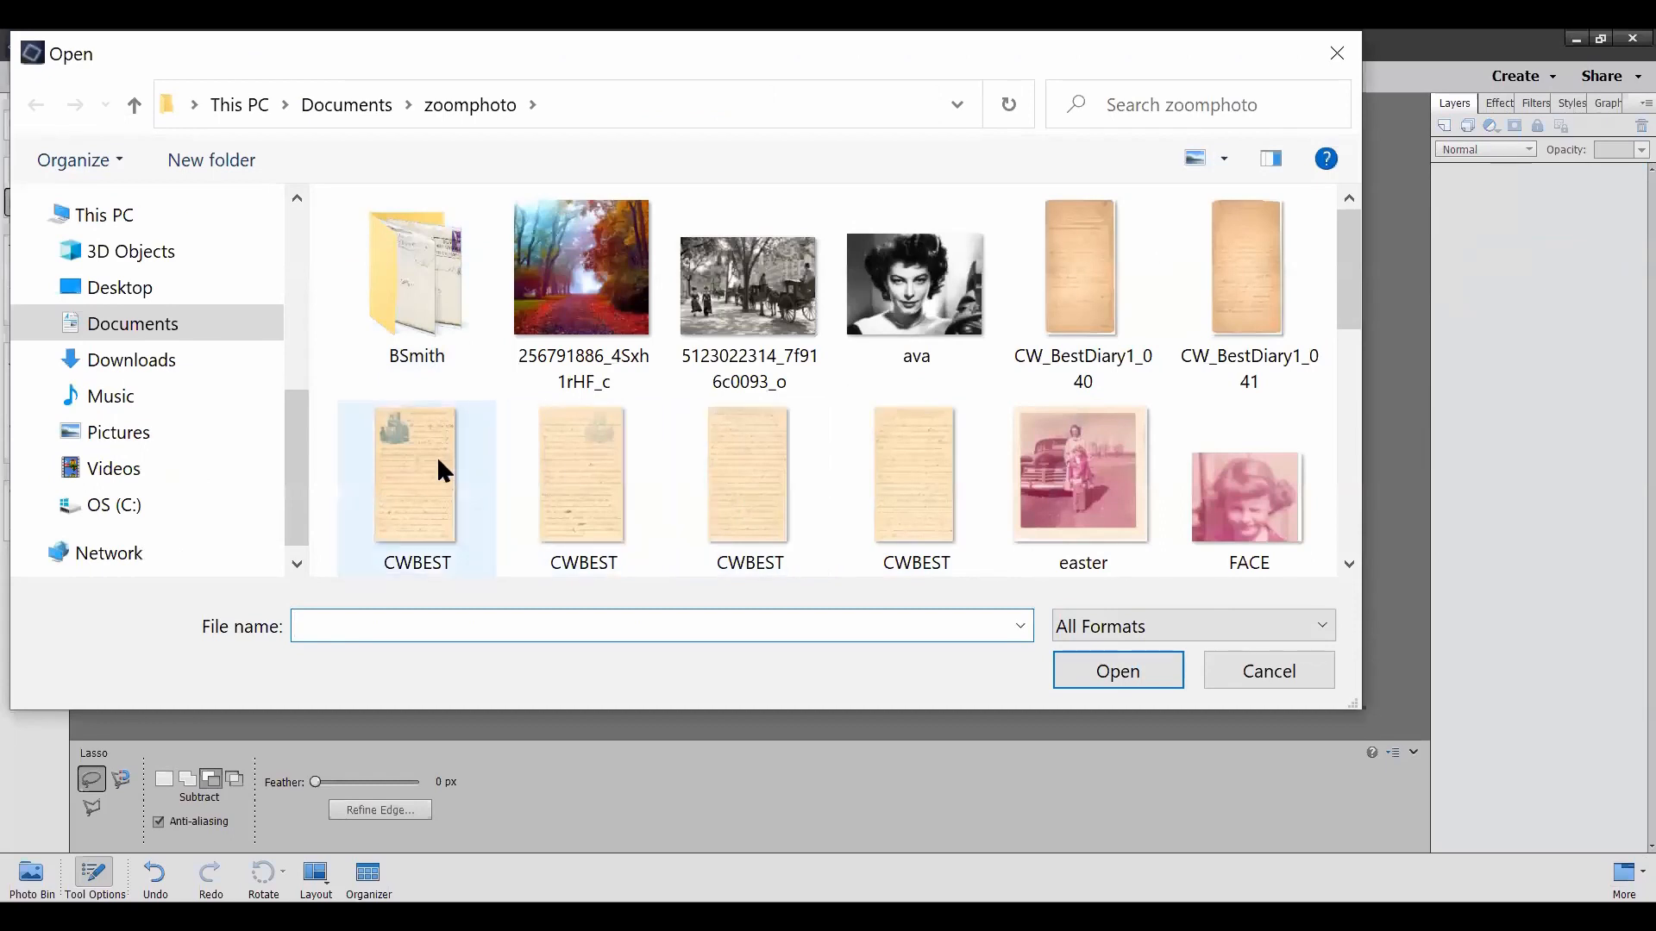
pyautogui.click(595, 483)
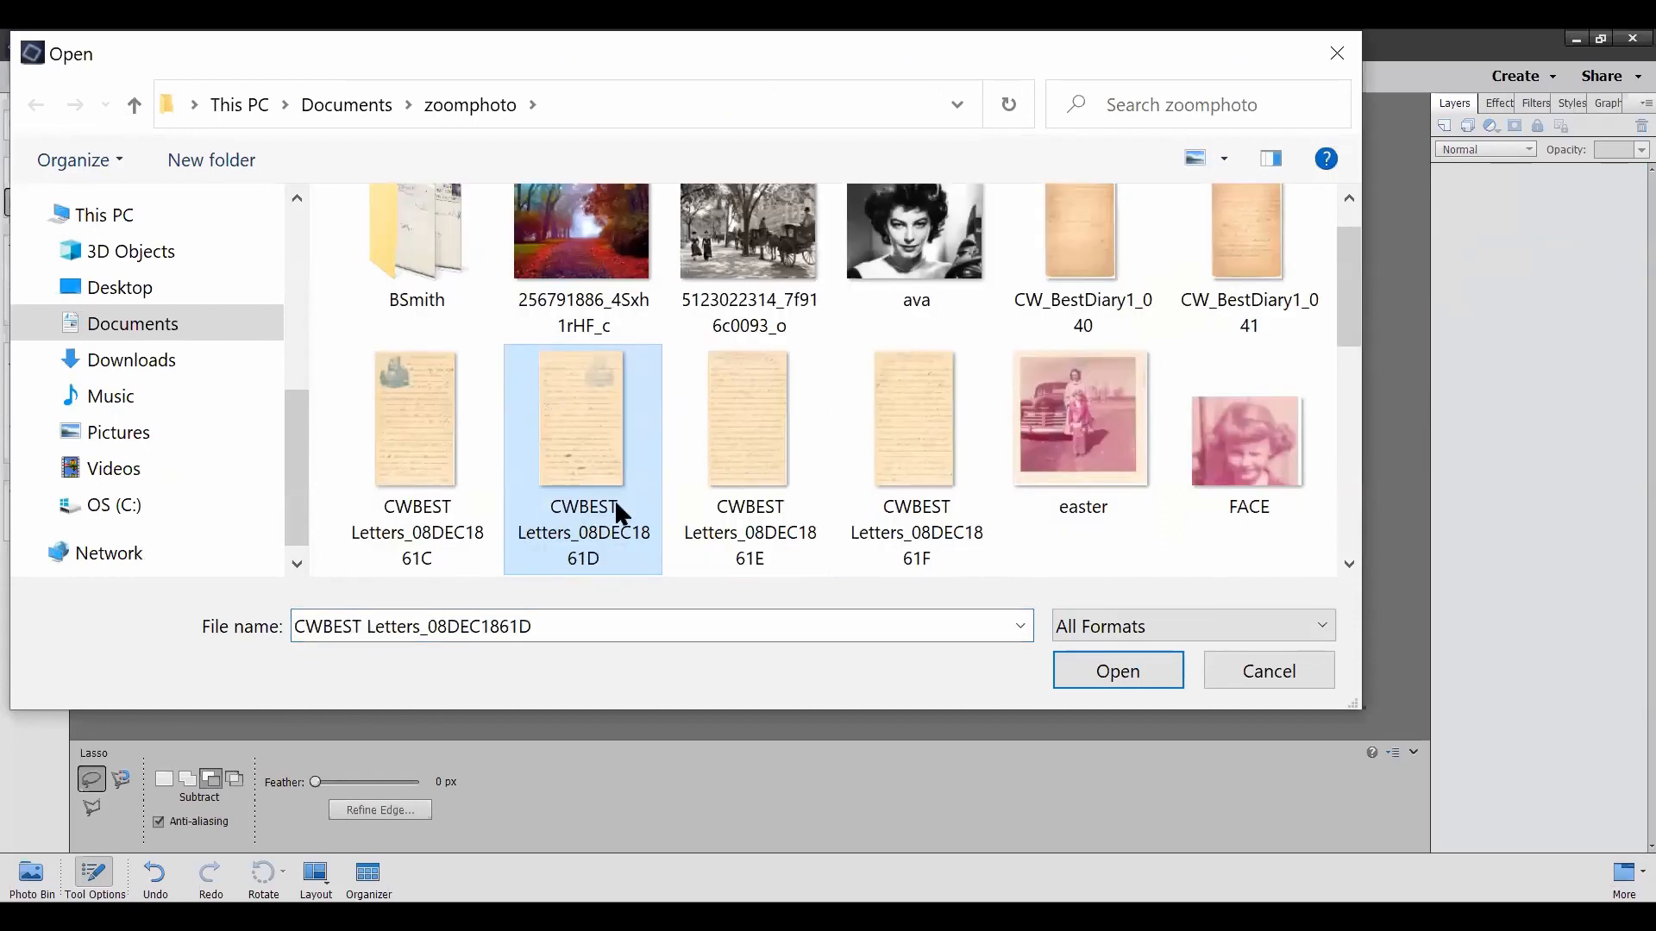
pyautogui.click(1114, 675)
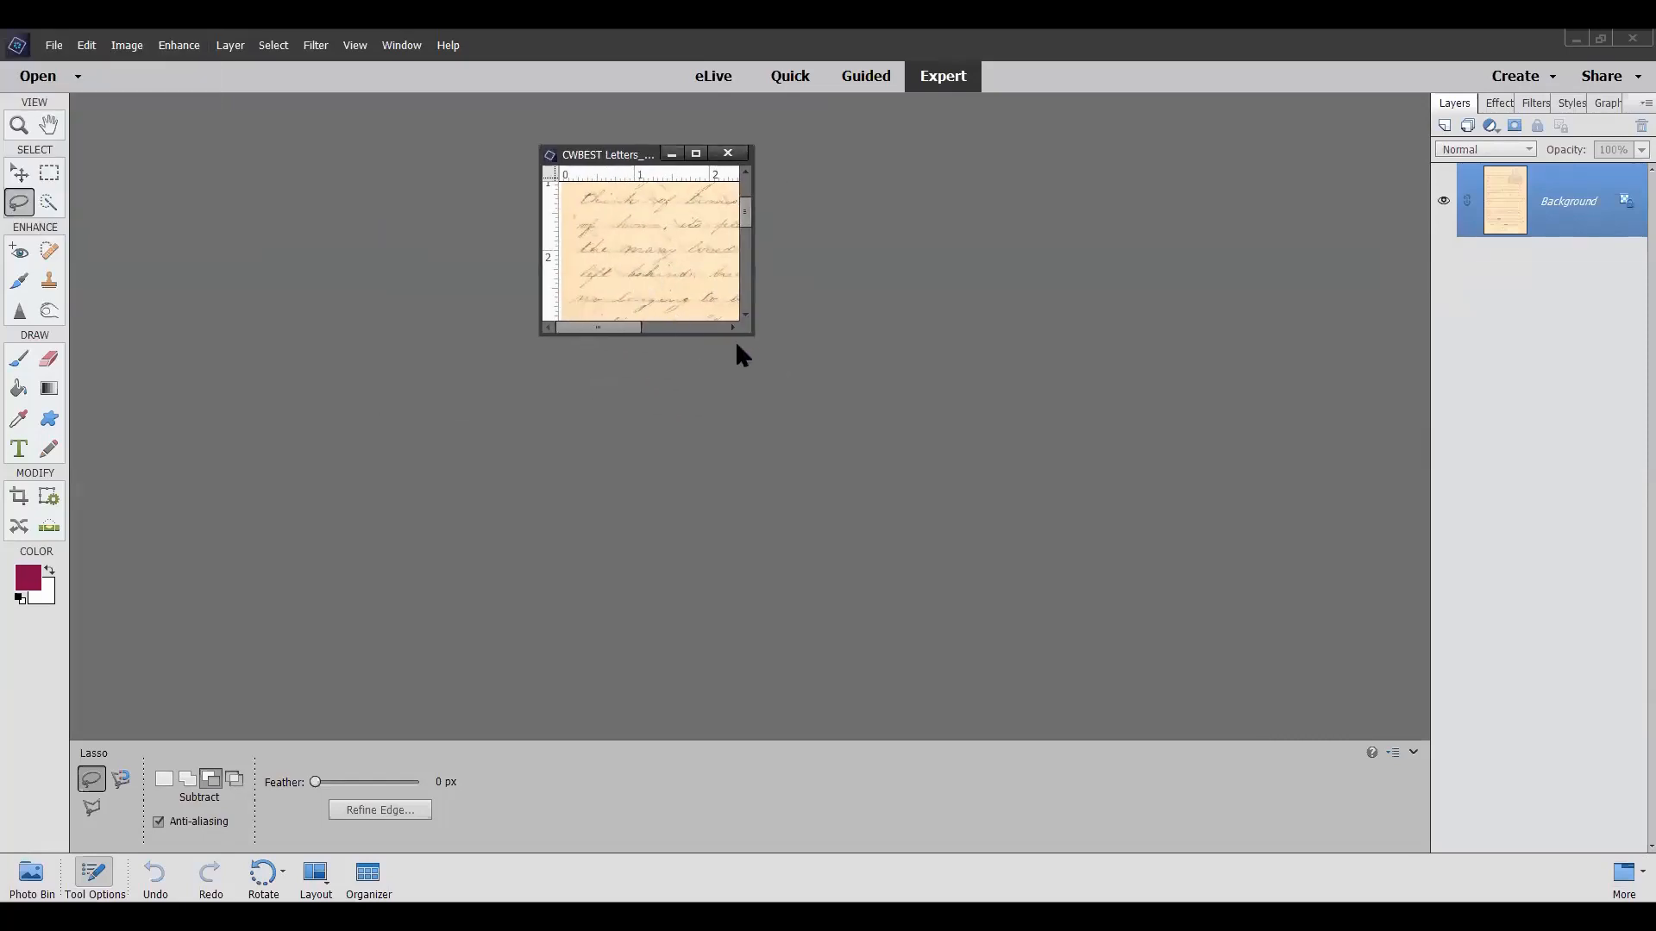
pyautogui.moveTo(750, 325); pyautogui.dragTo(1072, 832)
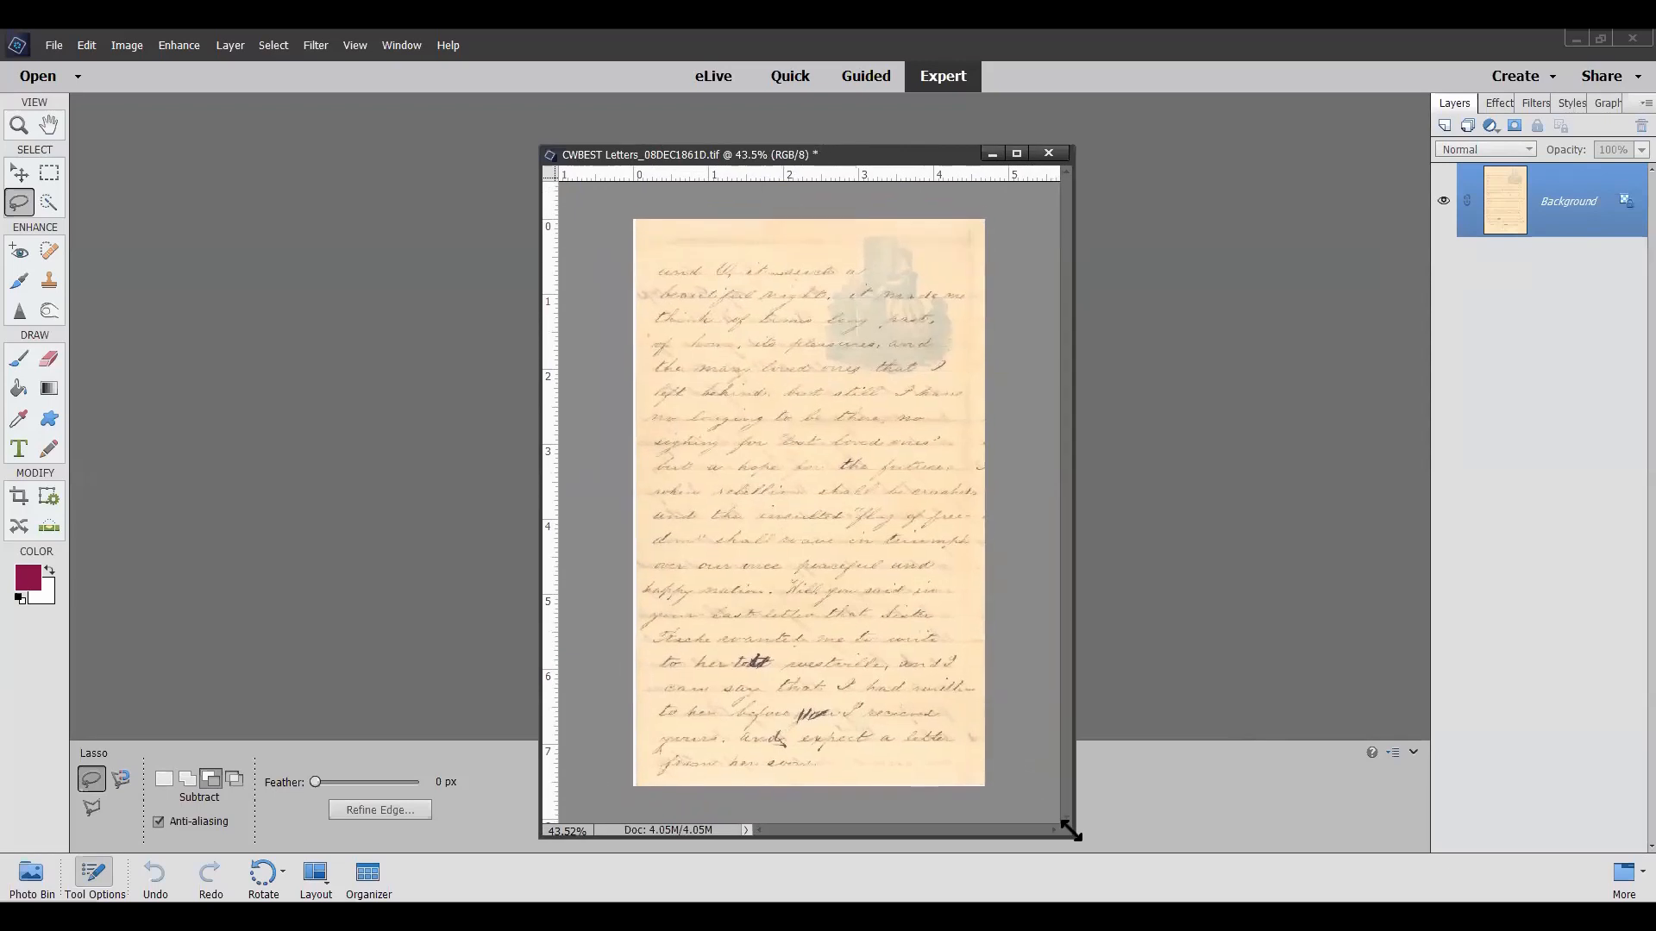
pyautogui.moveTo(862, 158); pyautogui.dragTo(1056, 133)
# Step: Widen the letter's window to show full lines of handwriting and apply Auto Levels to the scan
pyautogui.scroll(2, 1068, 395)
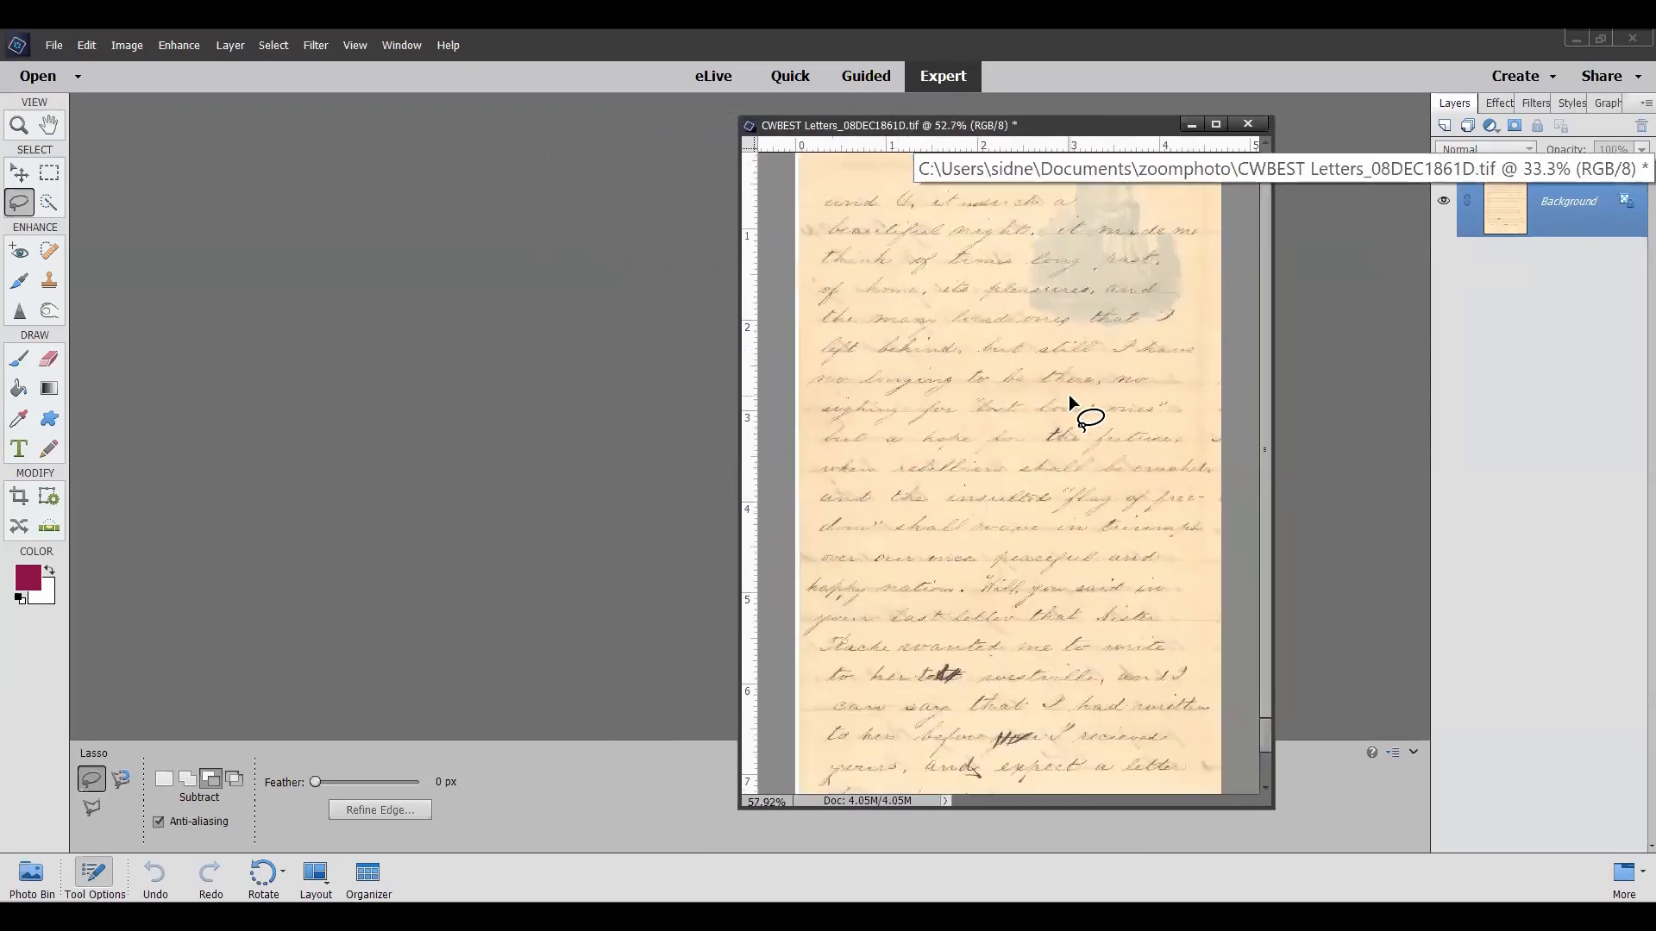
pyautogui.scroll(4, 1068, 395)
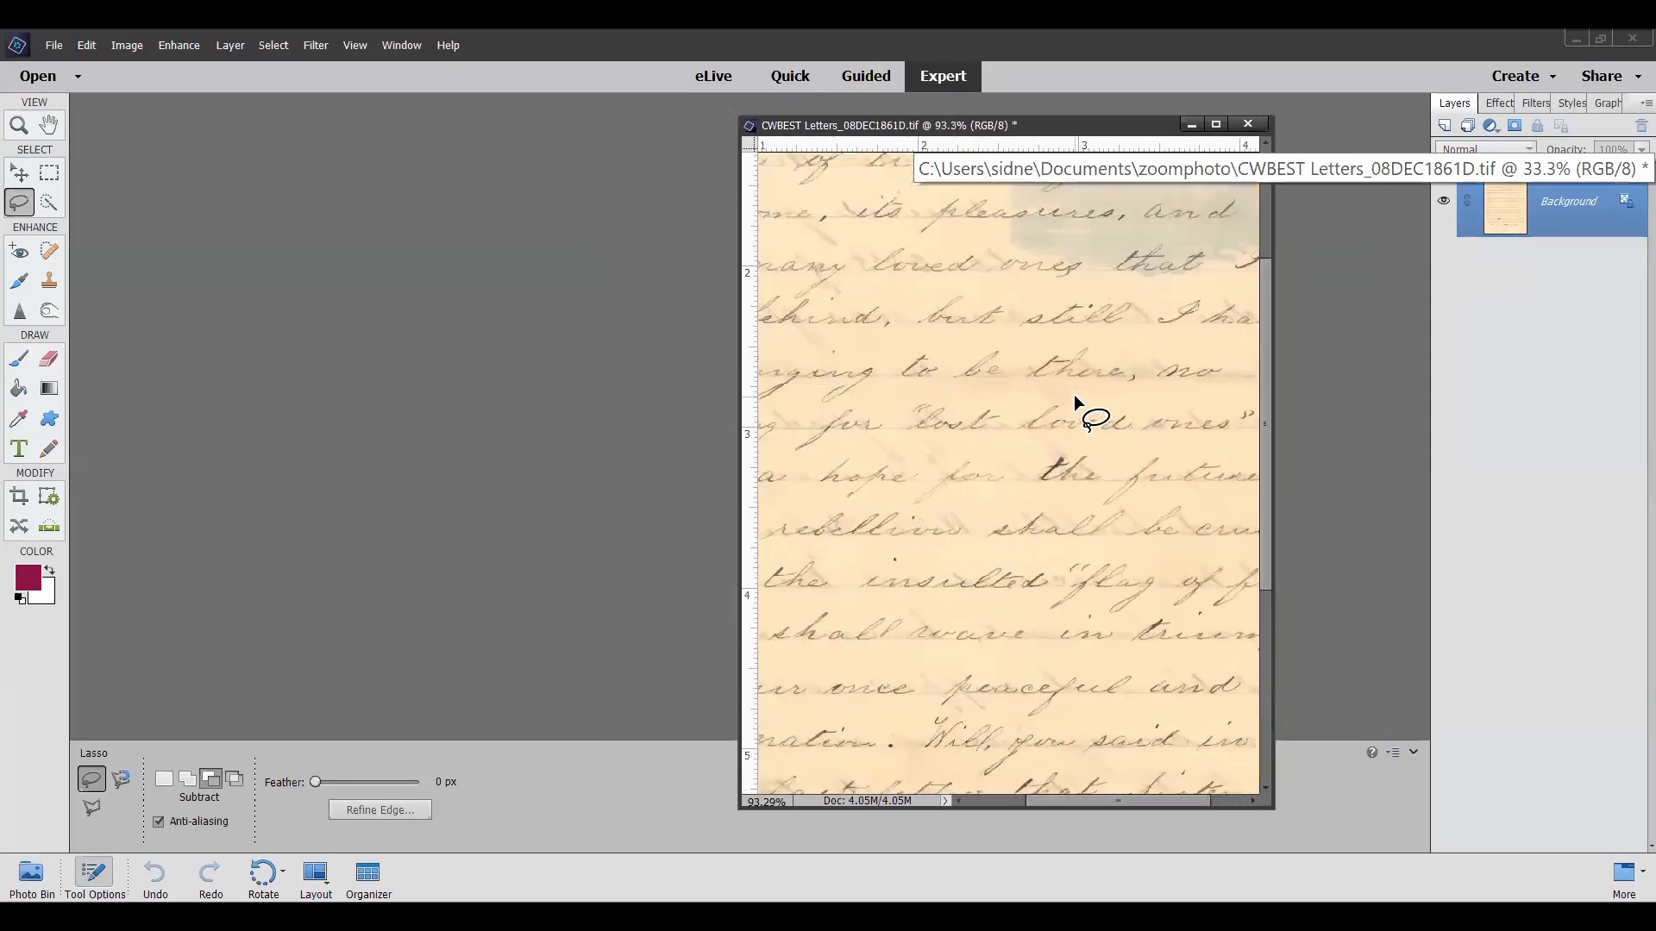
pyautogui.scroll(3, 1073, 395)
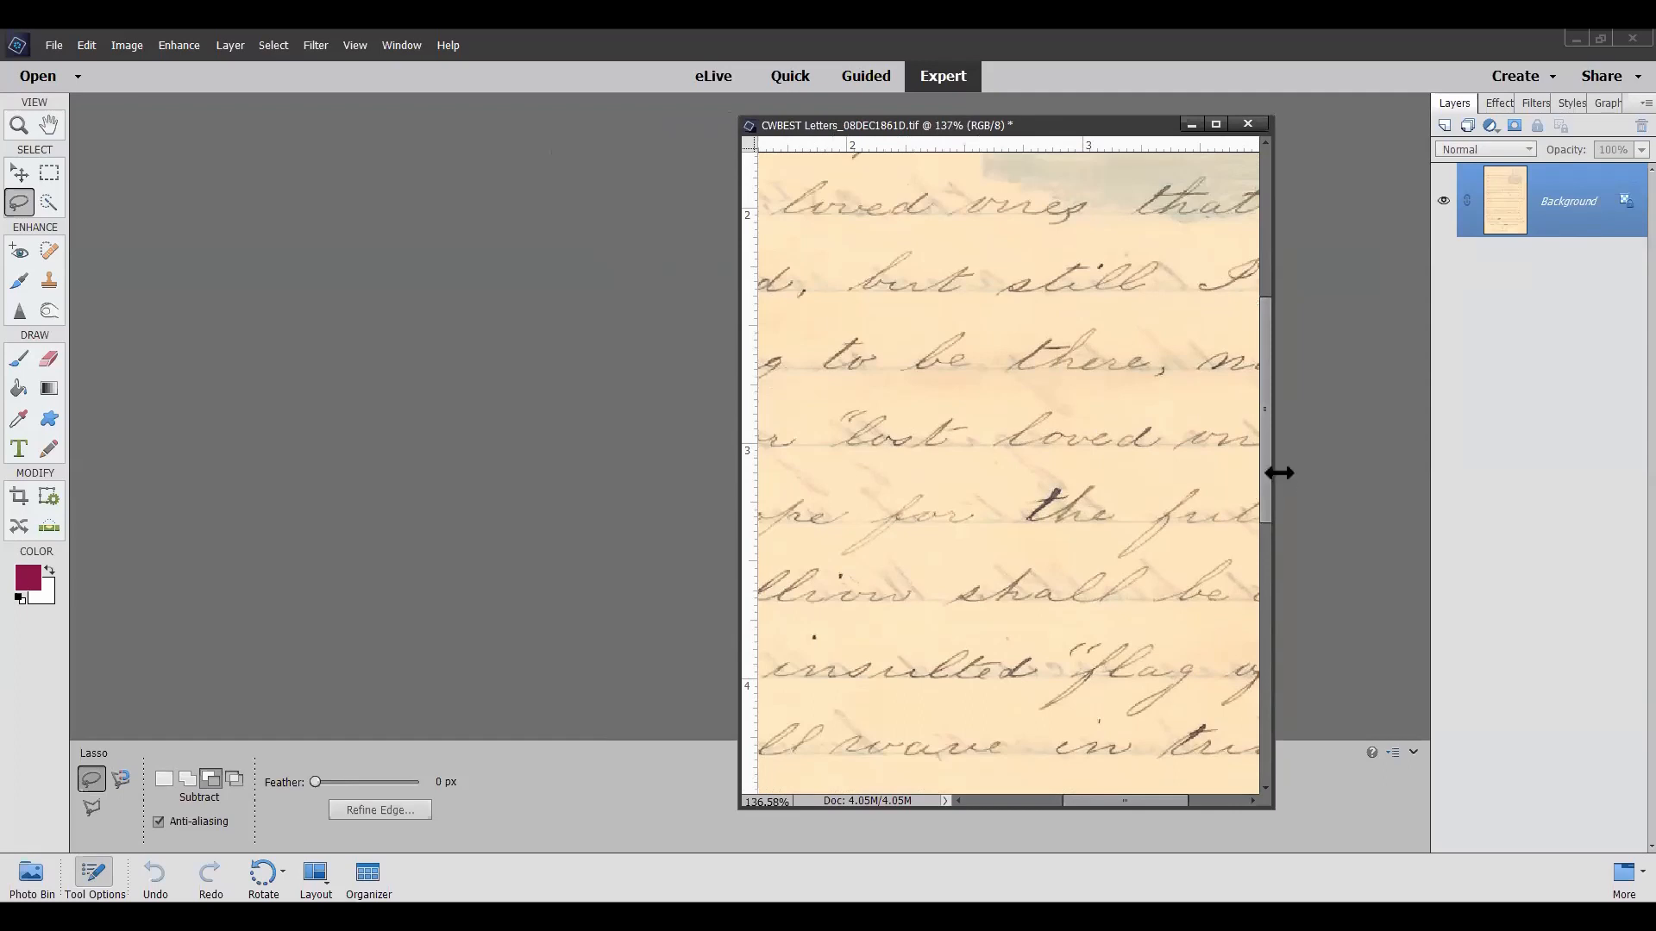
pyautogui.moveTo(1279, 473); pyautogui.dragTo(1453, 465)
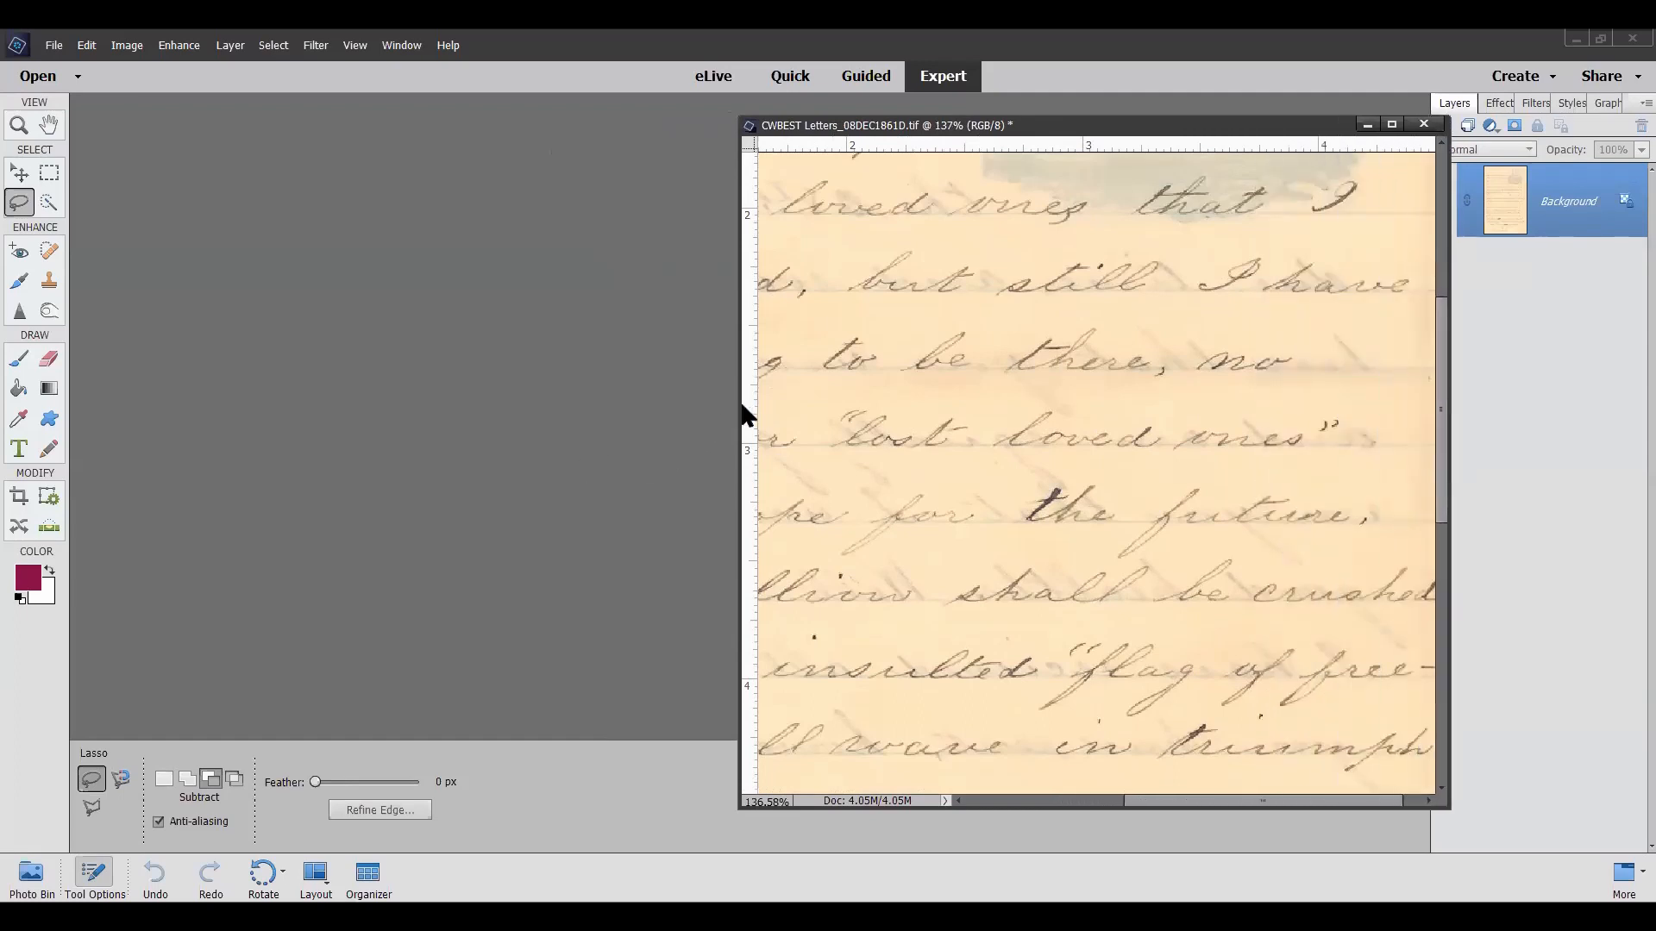
pyautogui.moveTo(739, 402); pyautogui.dragTo(303, 398)
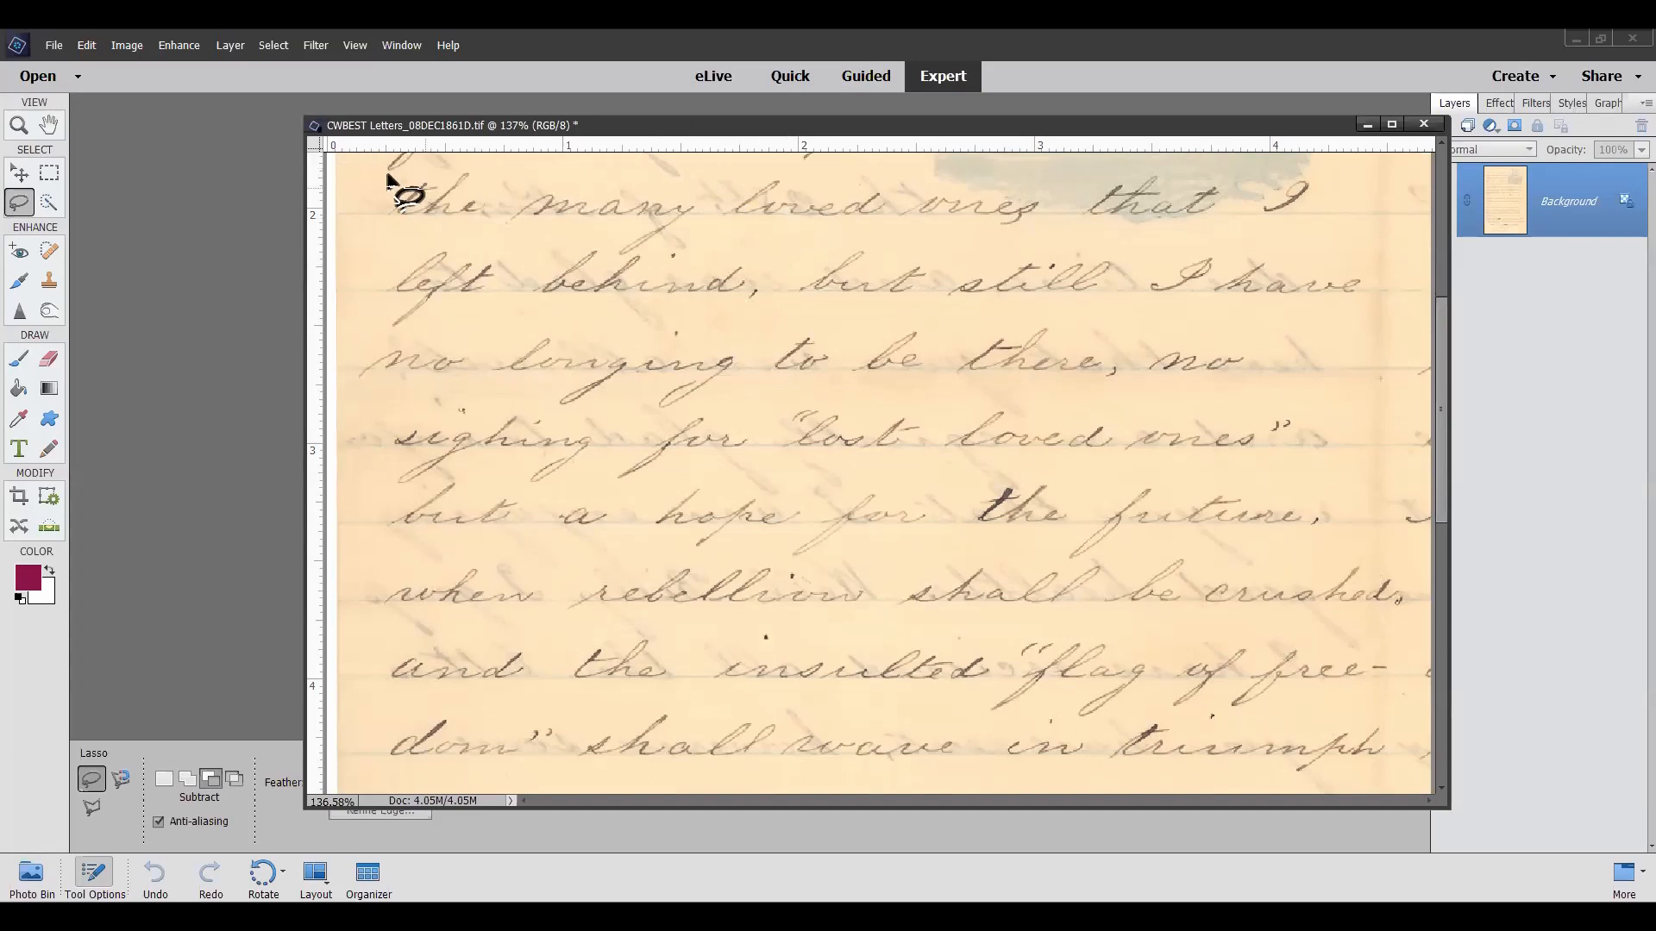
pyautogui.click(176, 47)
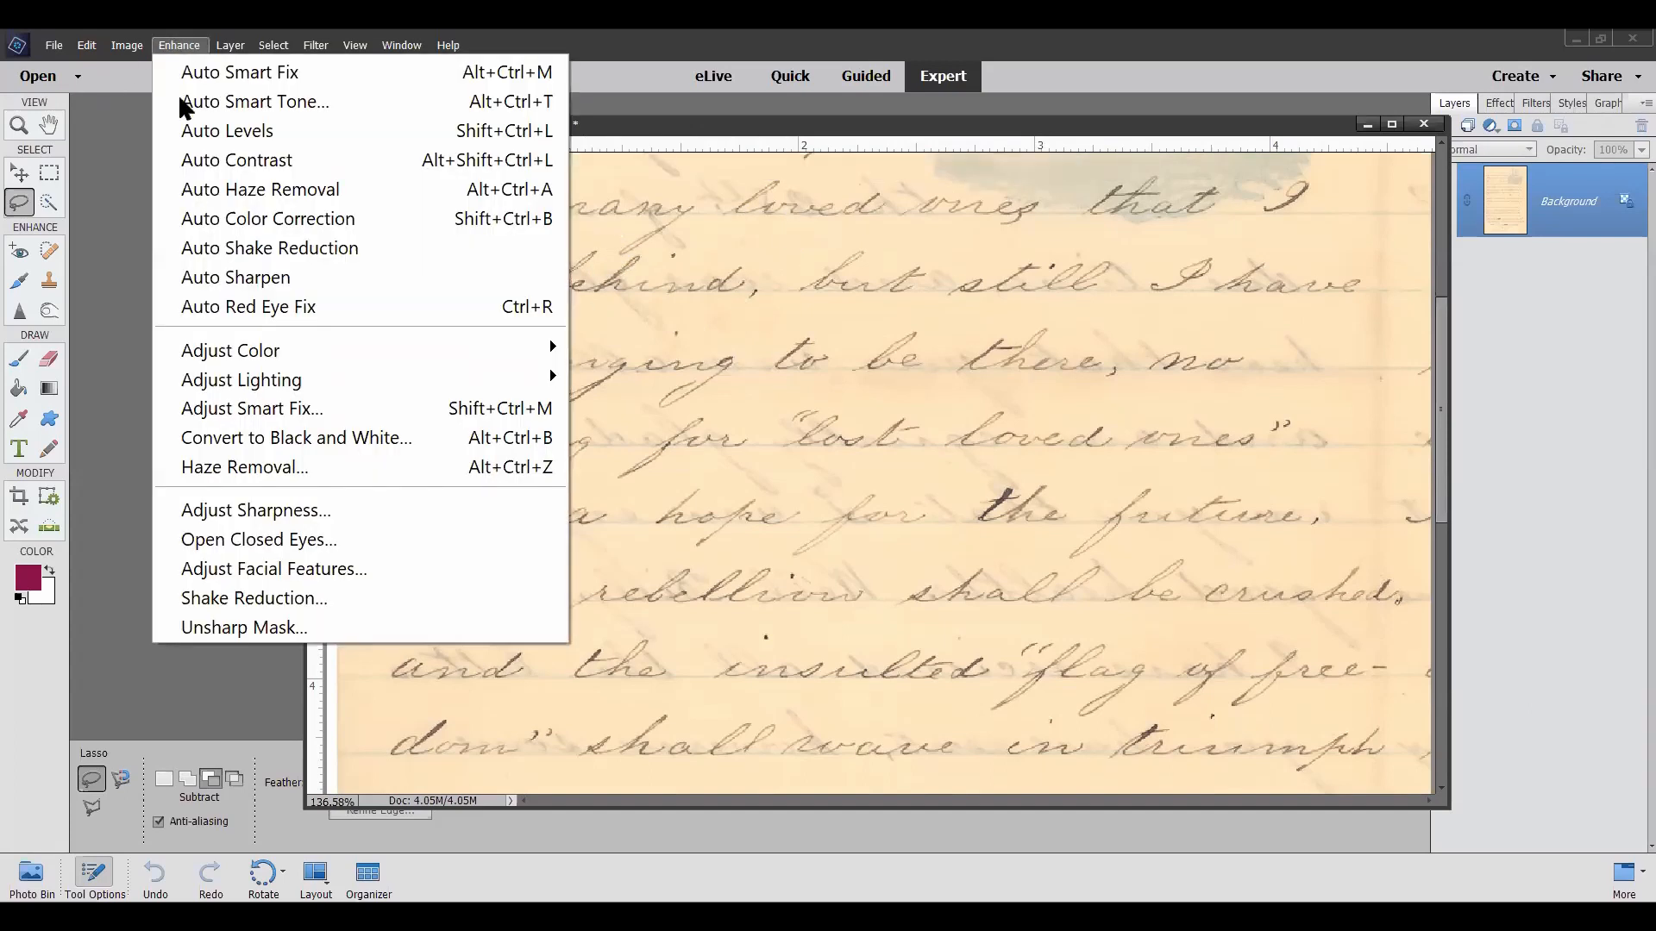
pyautogui.click(257, 138)
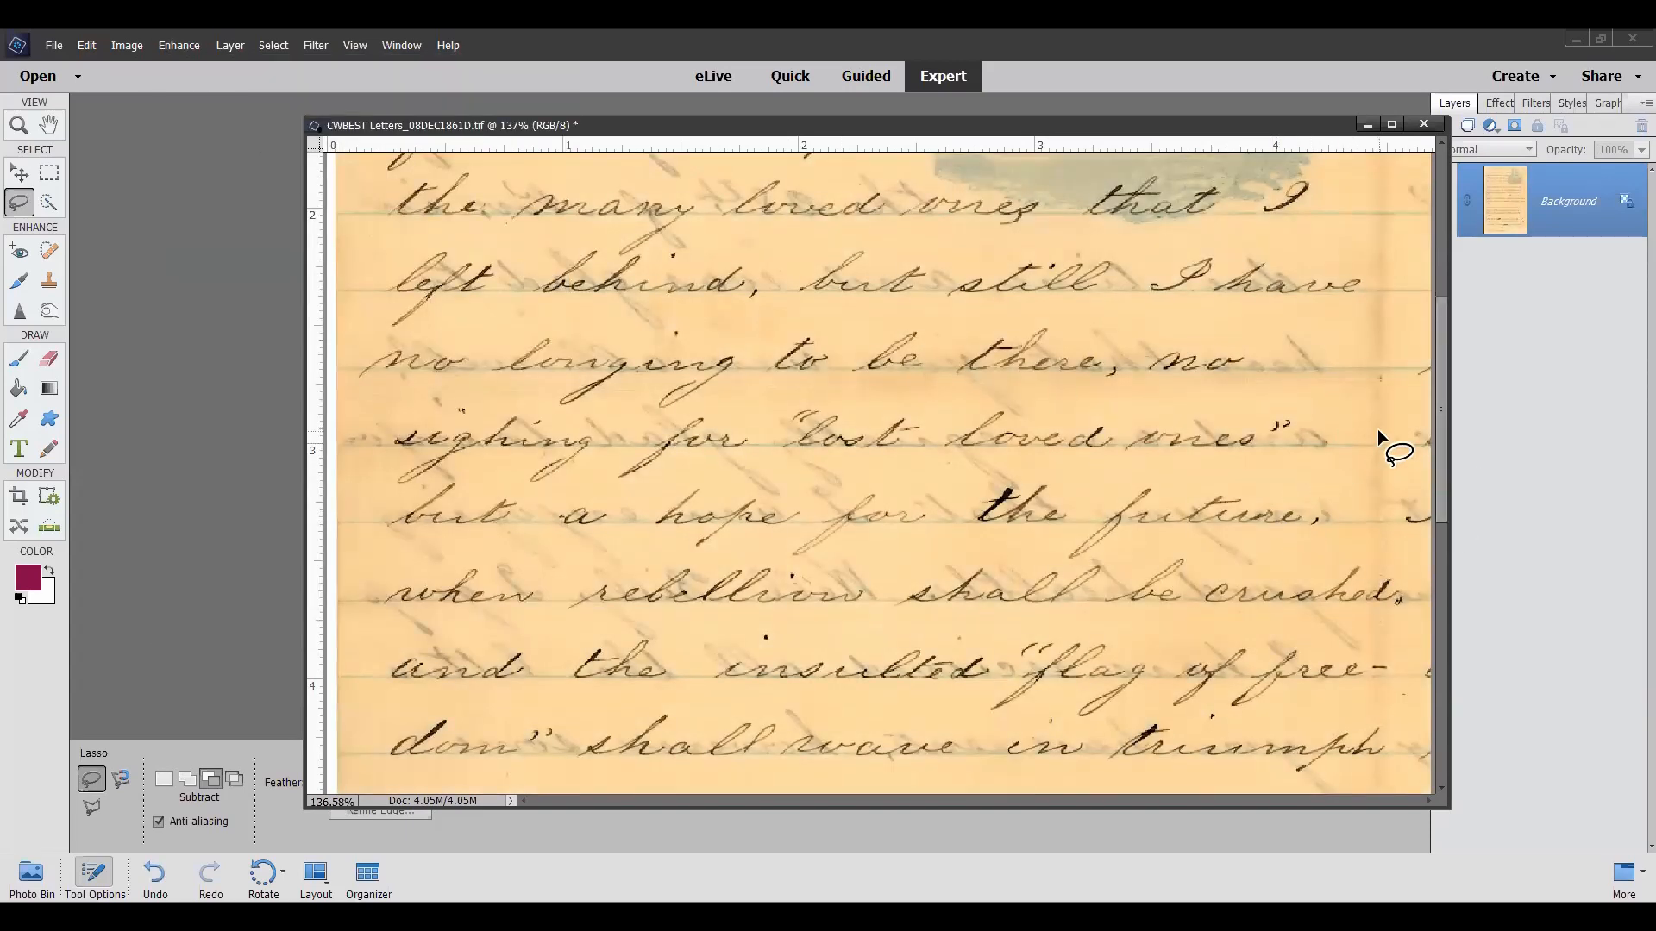
# Step: Darken the letter's handwriting with a Levels adjustment on the RGB channel, setting the midtone input level to 0.61
pyautogui.moveTo(1436, 490); pyautogui.dragTo(1404, 457)
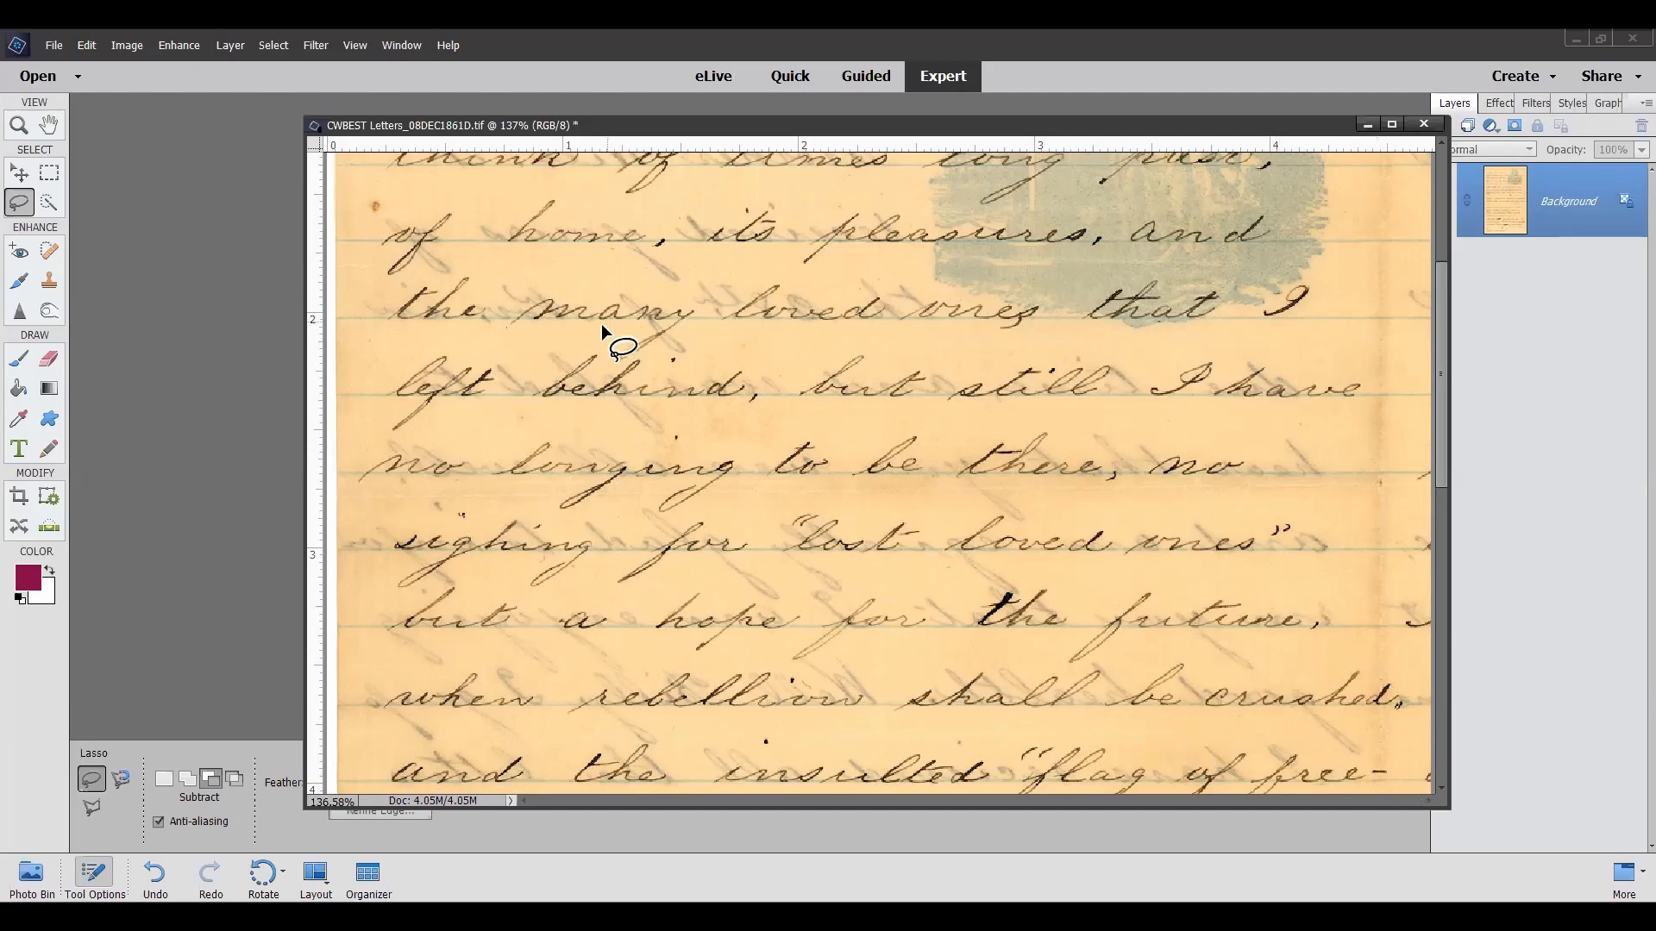
pyautogui.scroll(-4, 1145, 478)
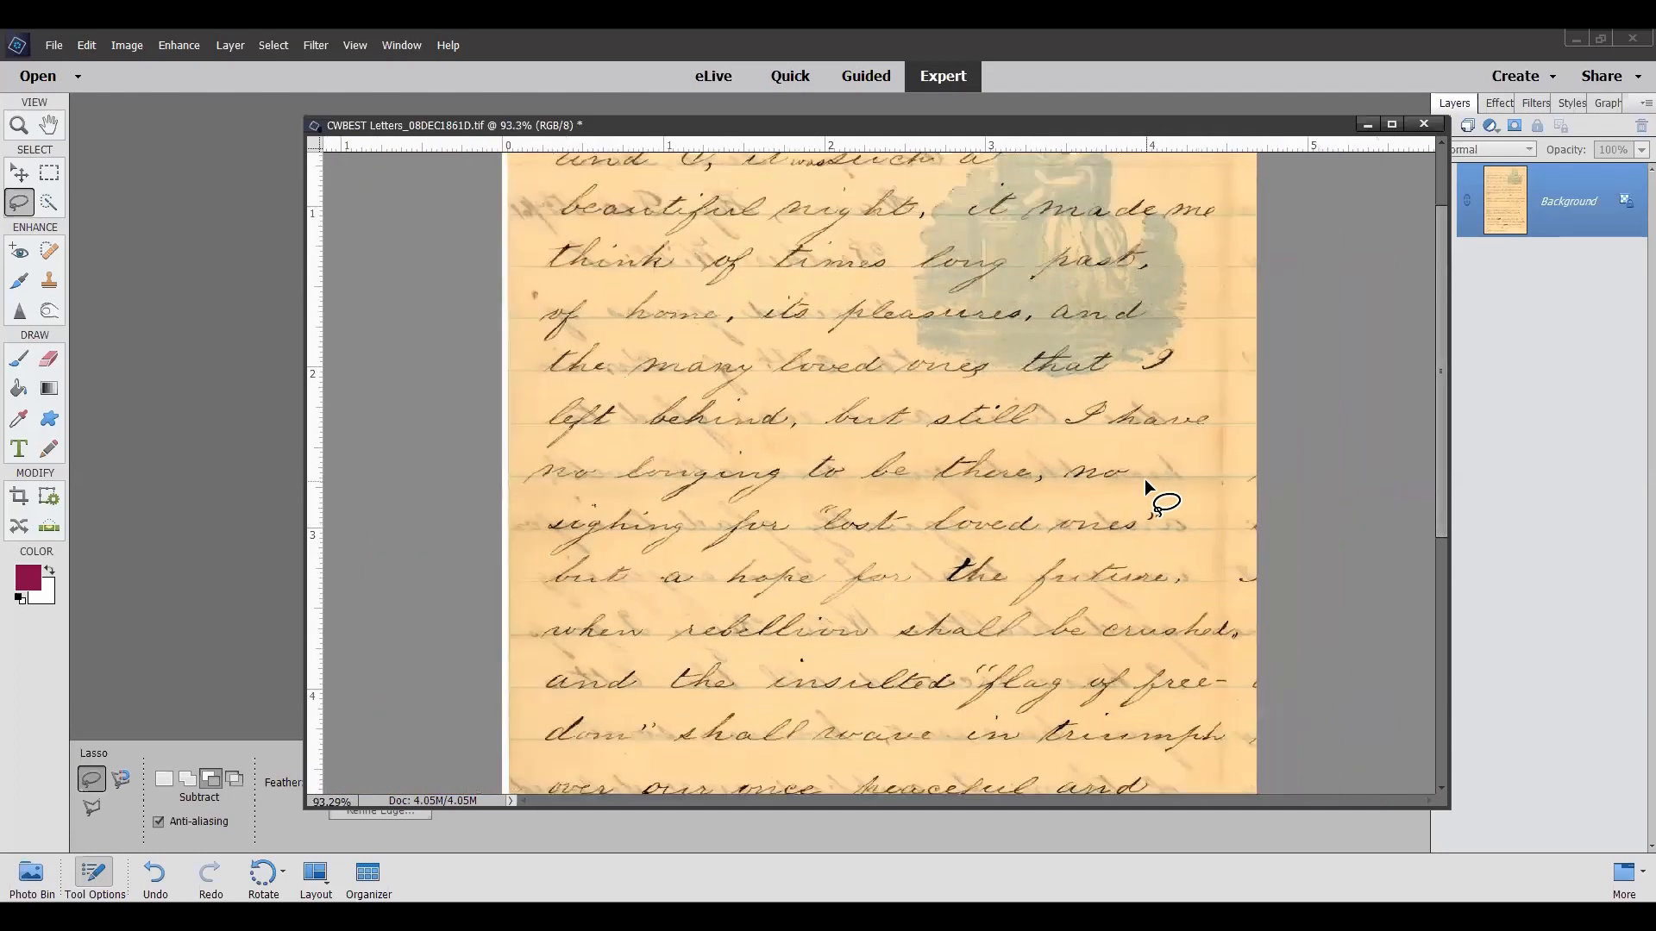
pyautogui.scroll(-1, 1146, 478)
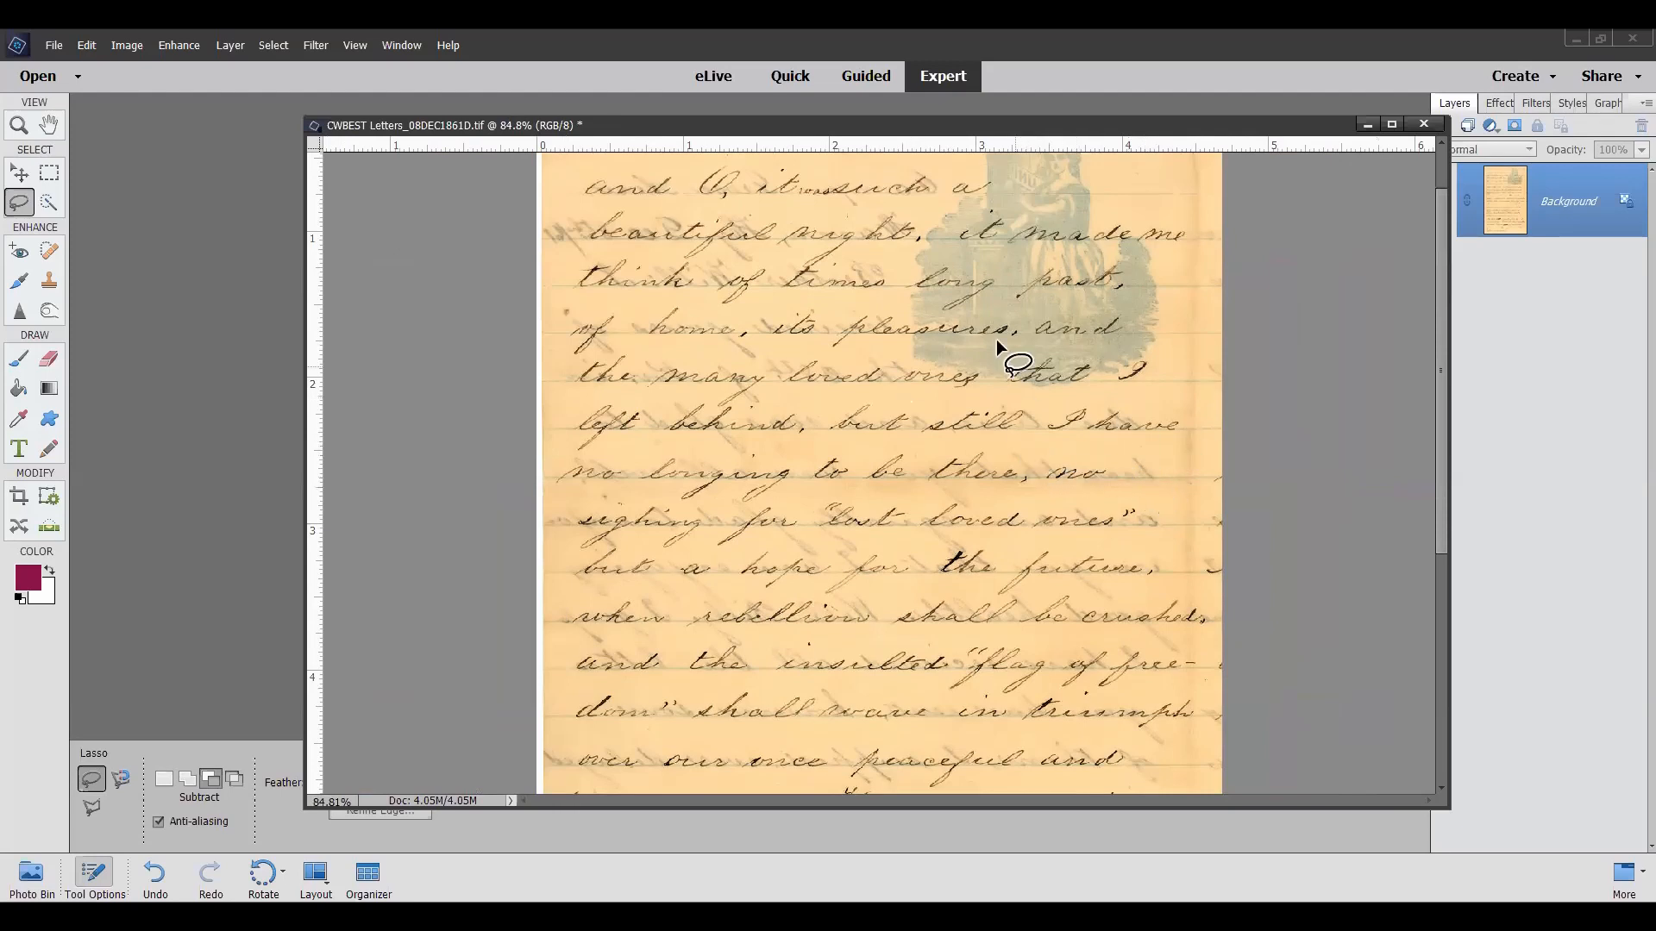
pyautogui.scroll(1, 998, 331)
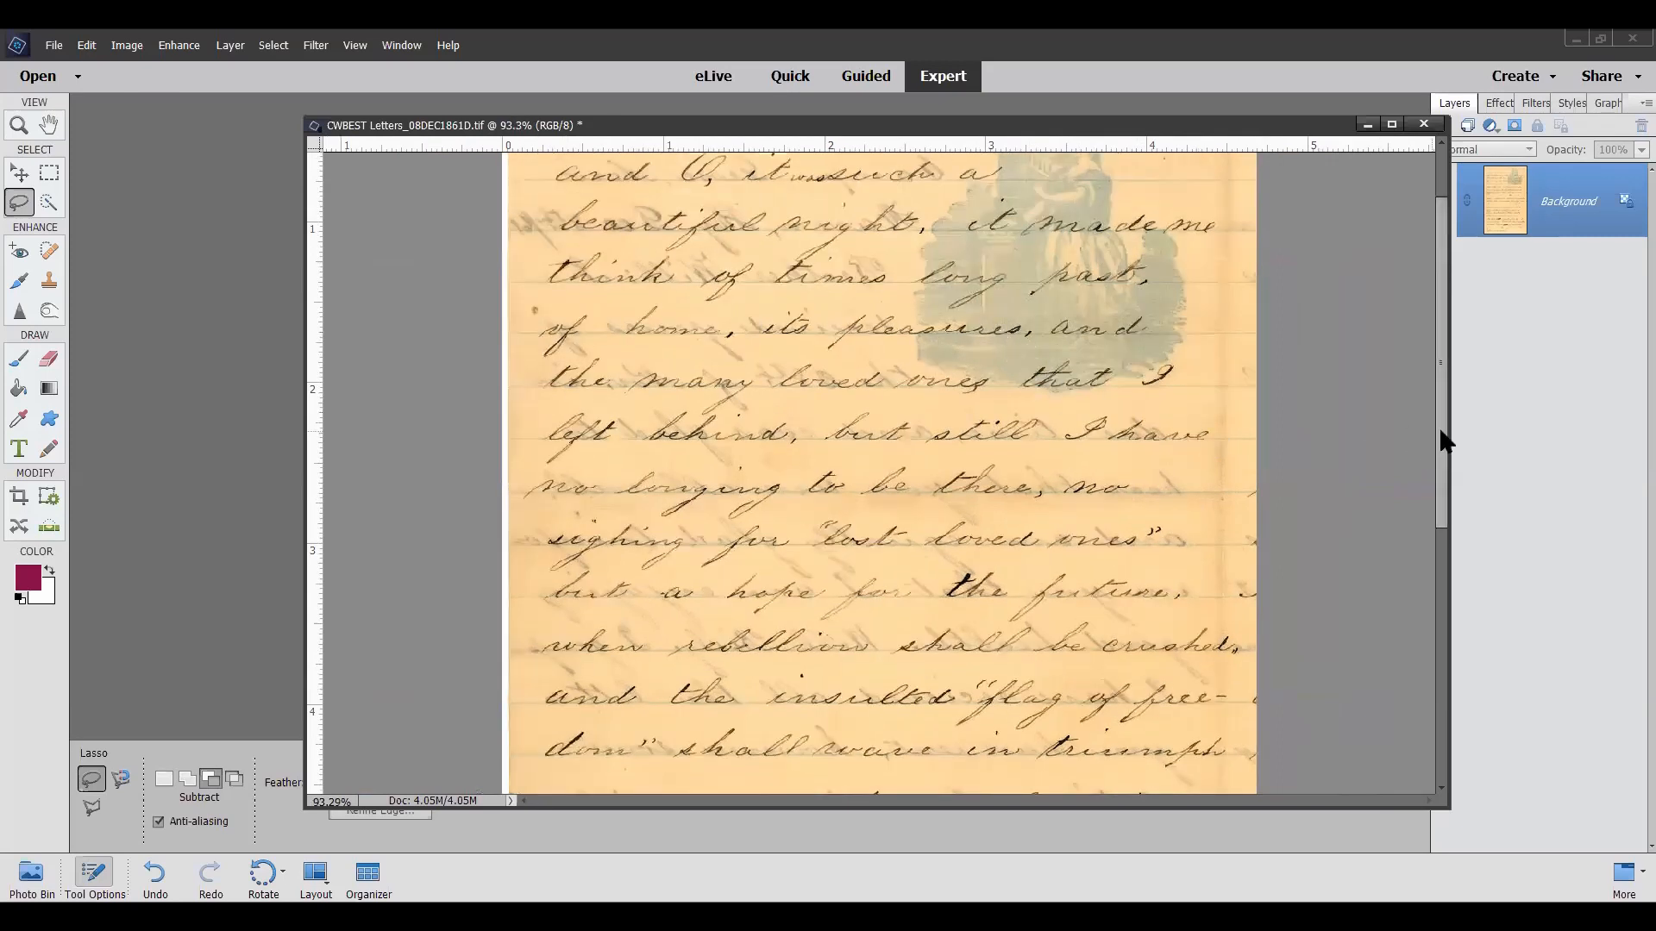
pyautogui.moveTo(1448, 494); pyautogui.dragTo(1529, 479)
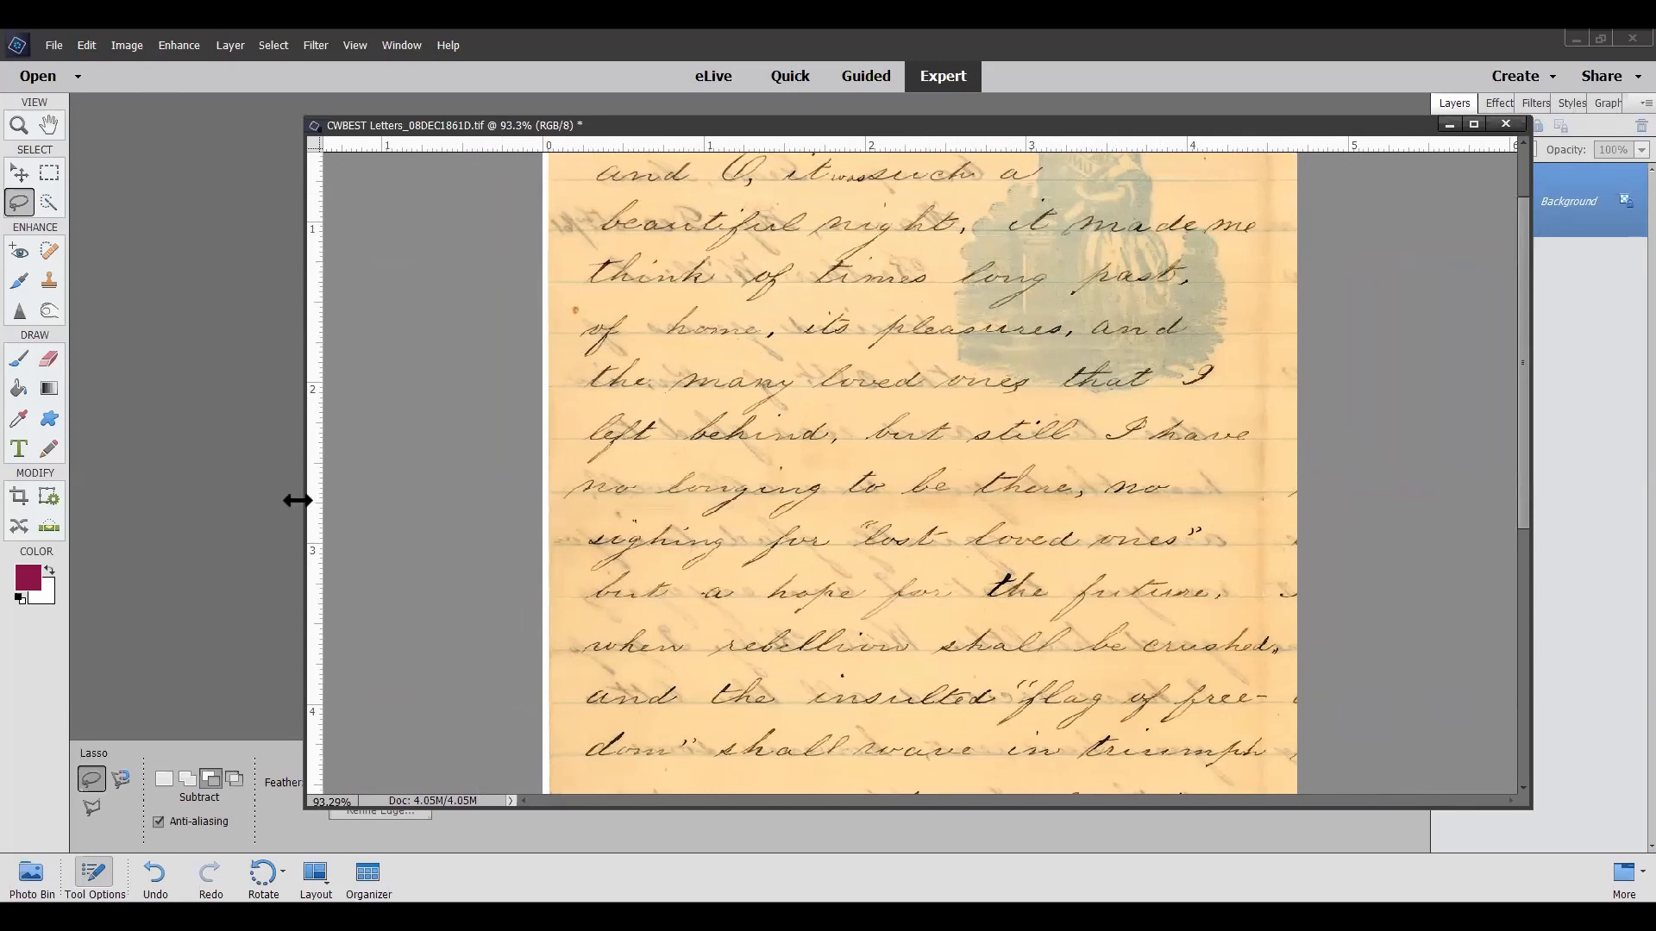
pyautogui.moveTo(303, 499); pyautogui.dragTo(219, 477)
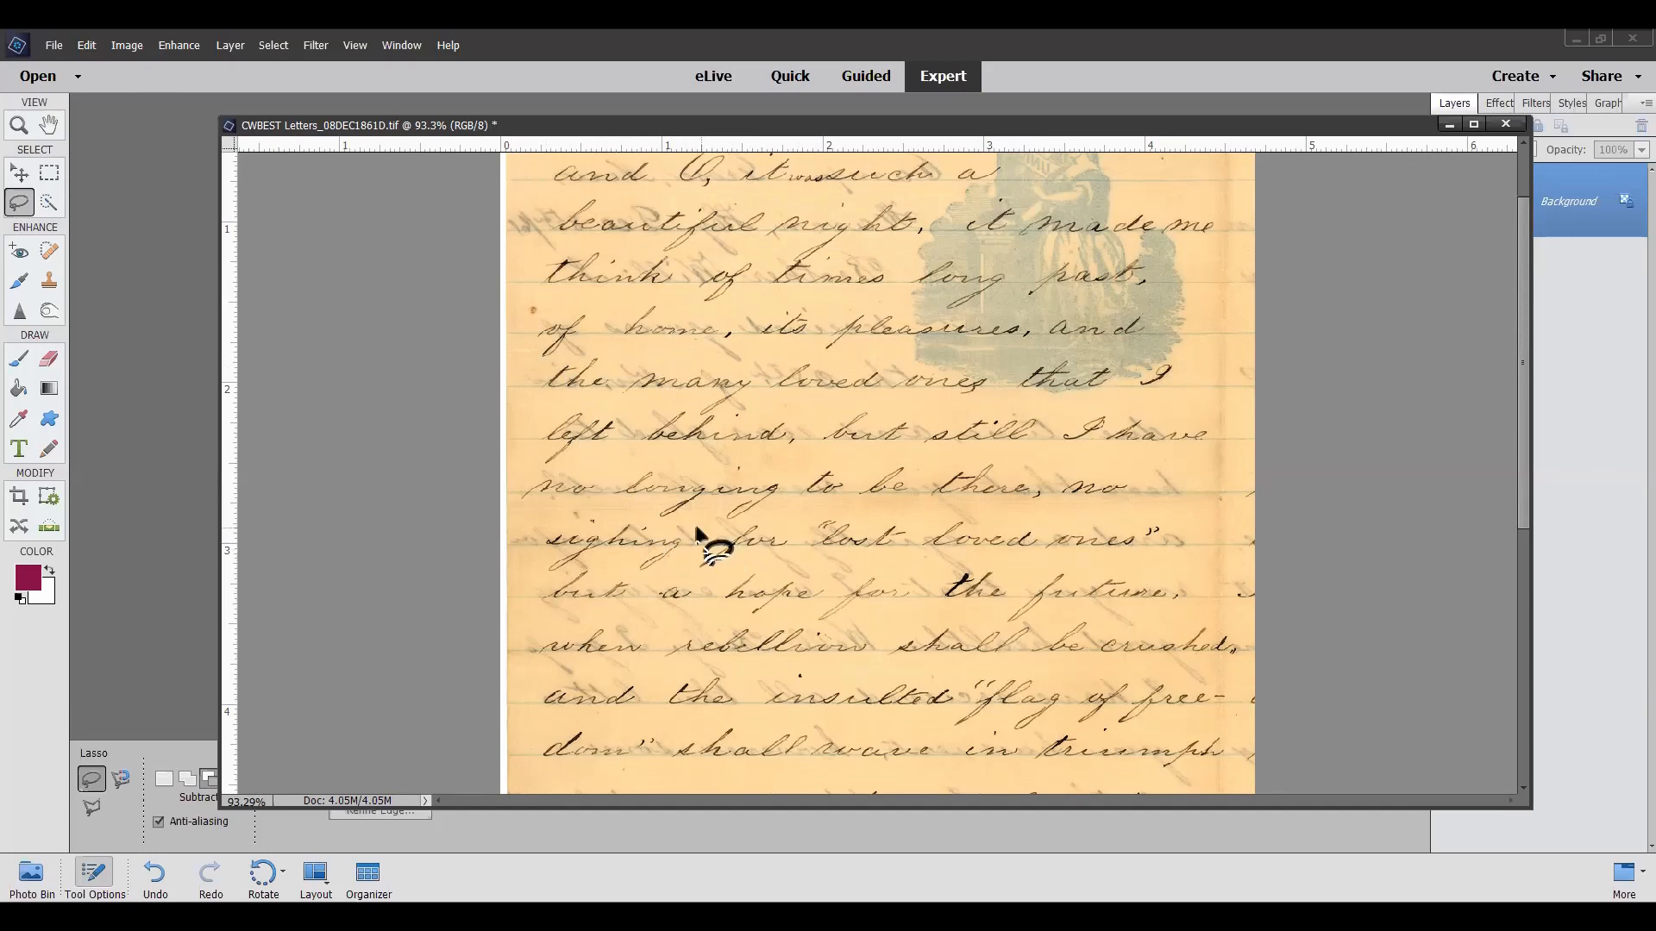
pyautogui.click(183, 48)
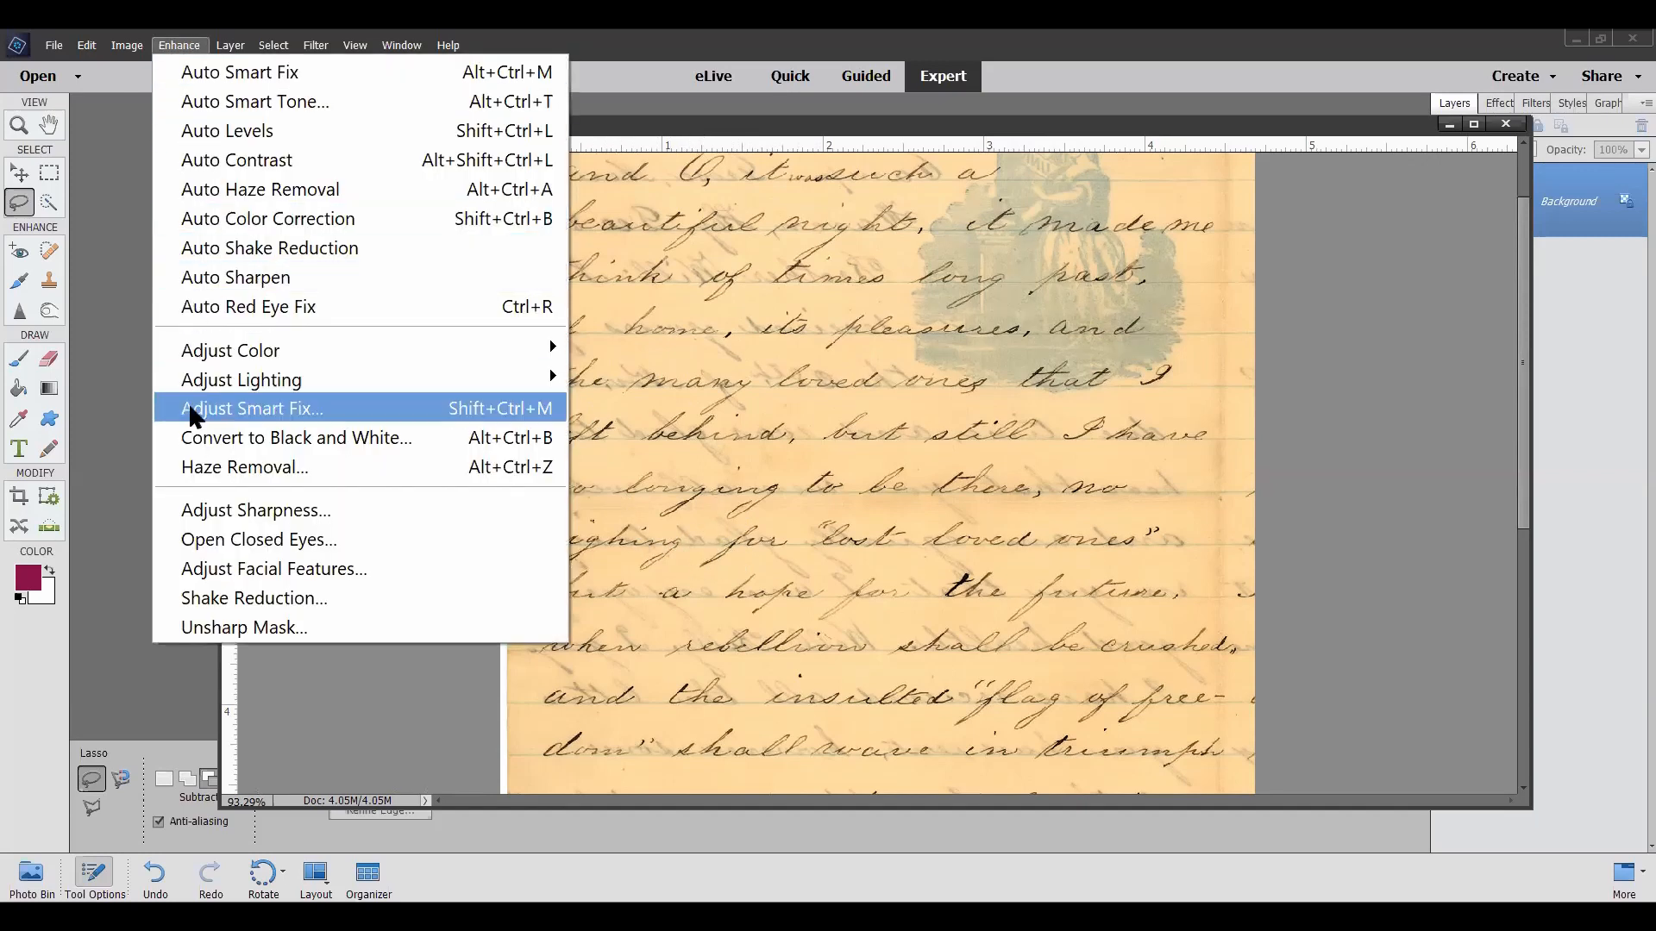
pyautogui.moveTo(213, 388)
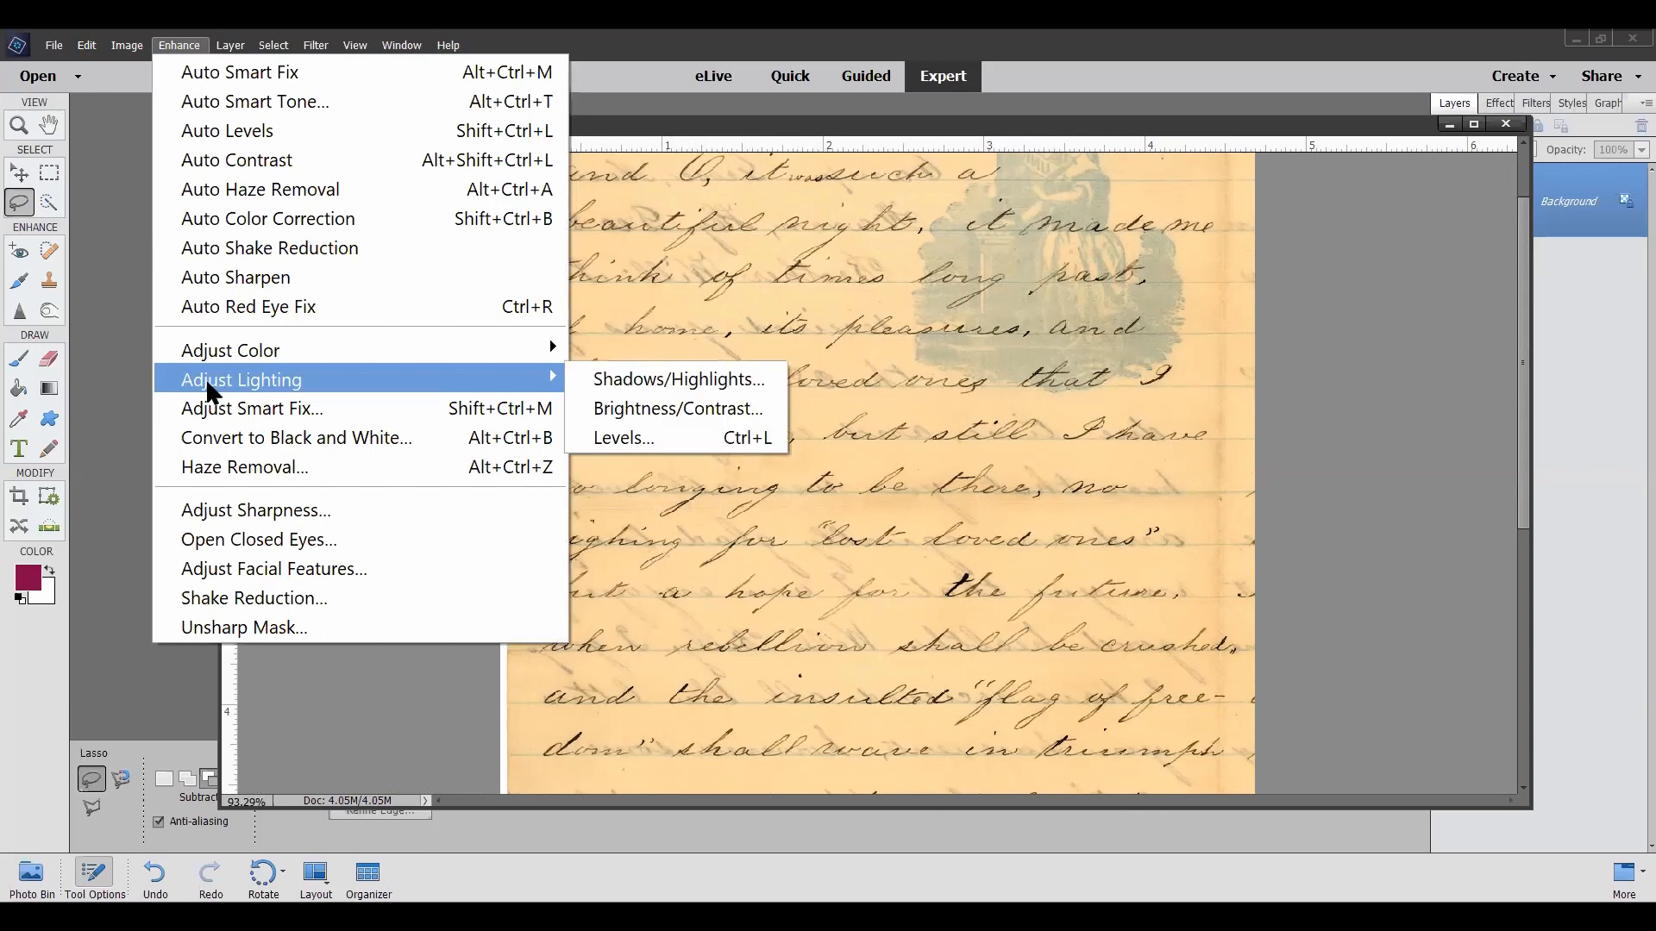
pyautogui.click(618, 438)
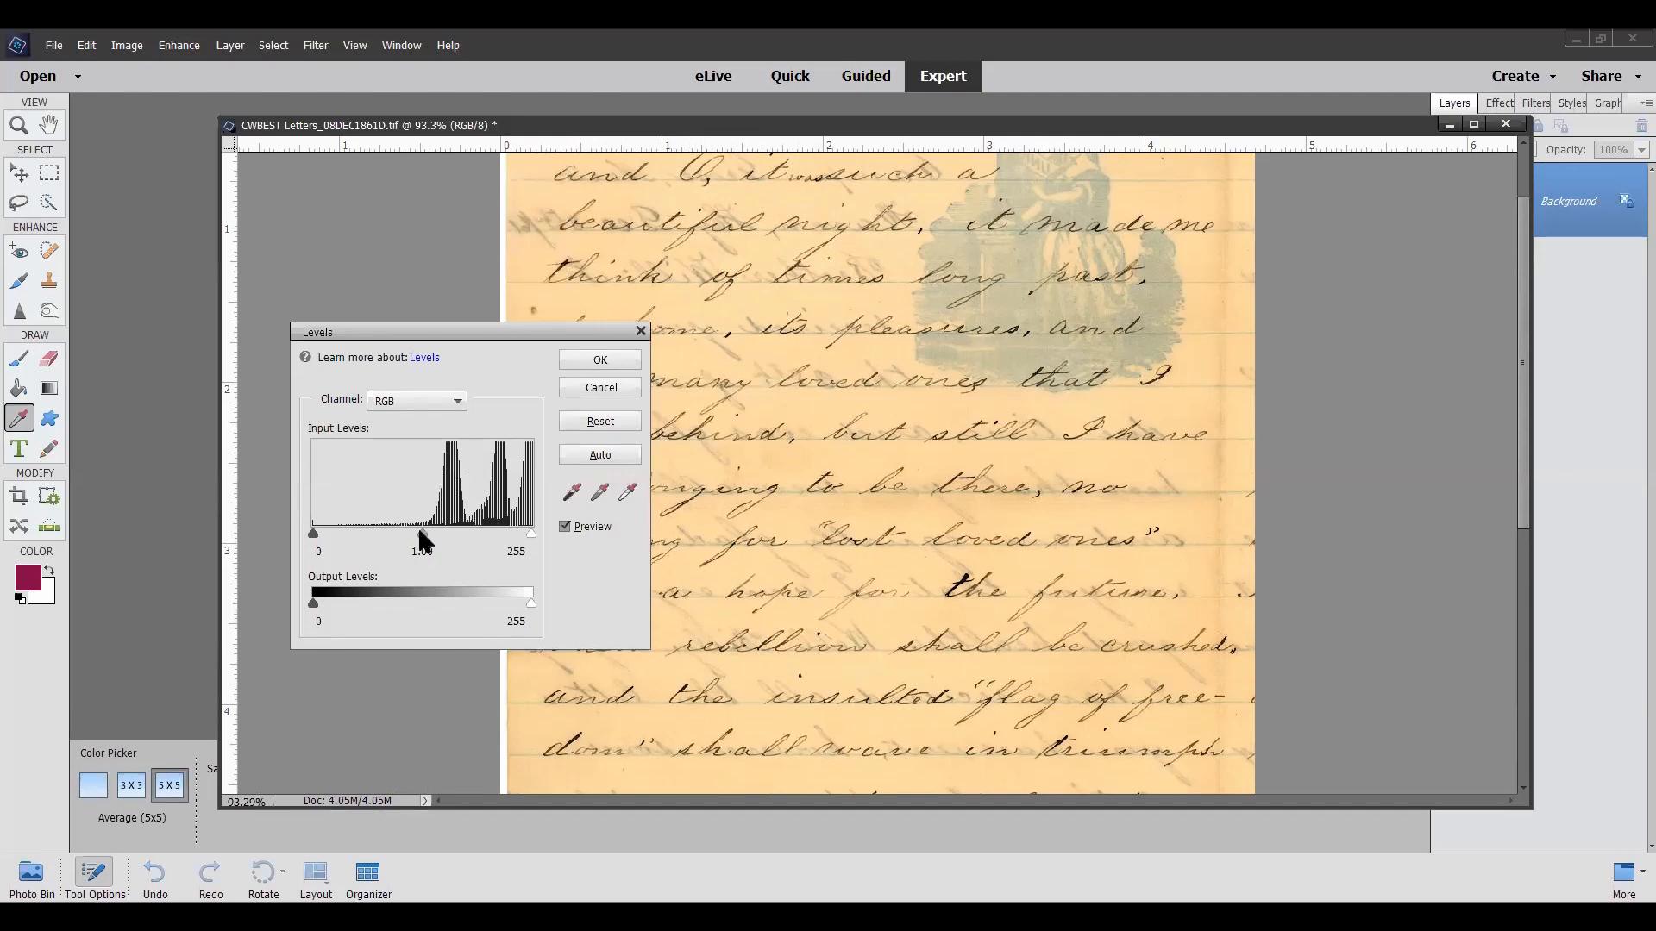
pyautogui.moveTo(423, 535); pyautogui.dragTo(454, 535)
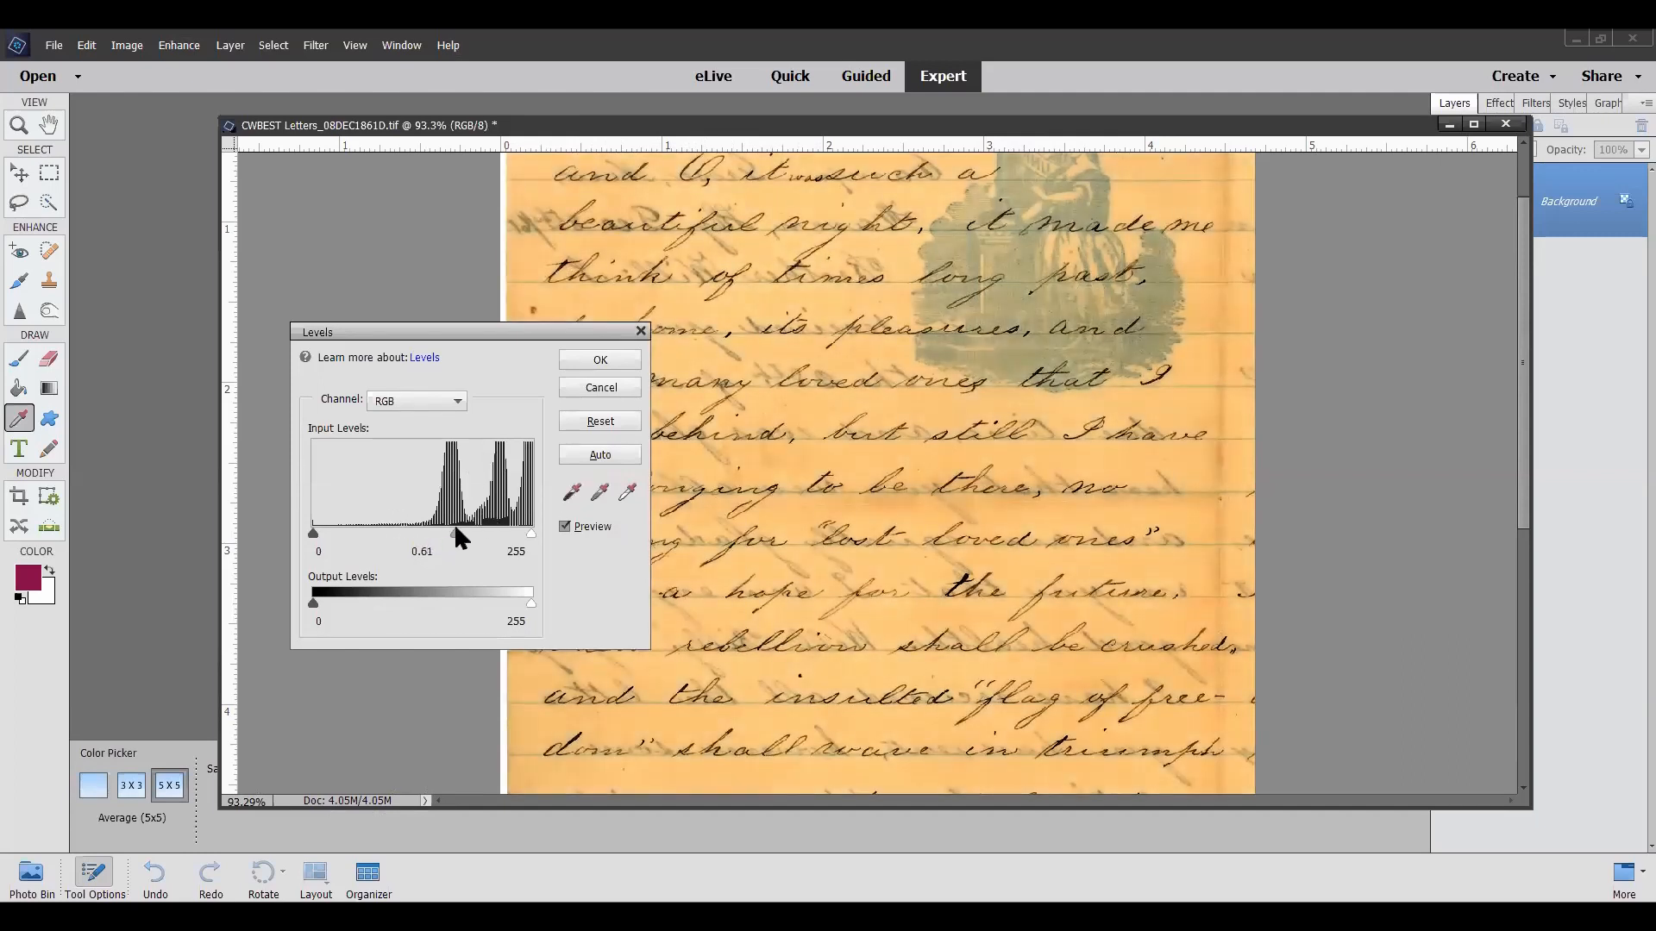
pyautogui.click(598, 359)
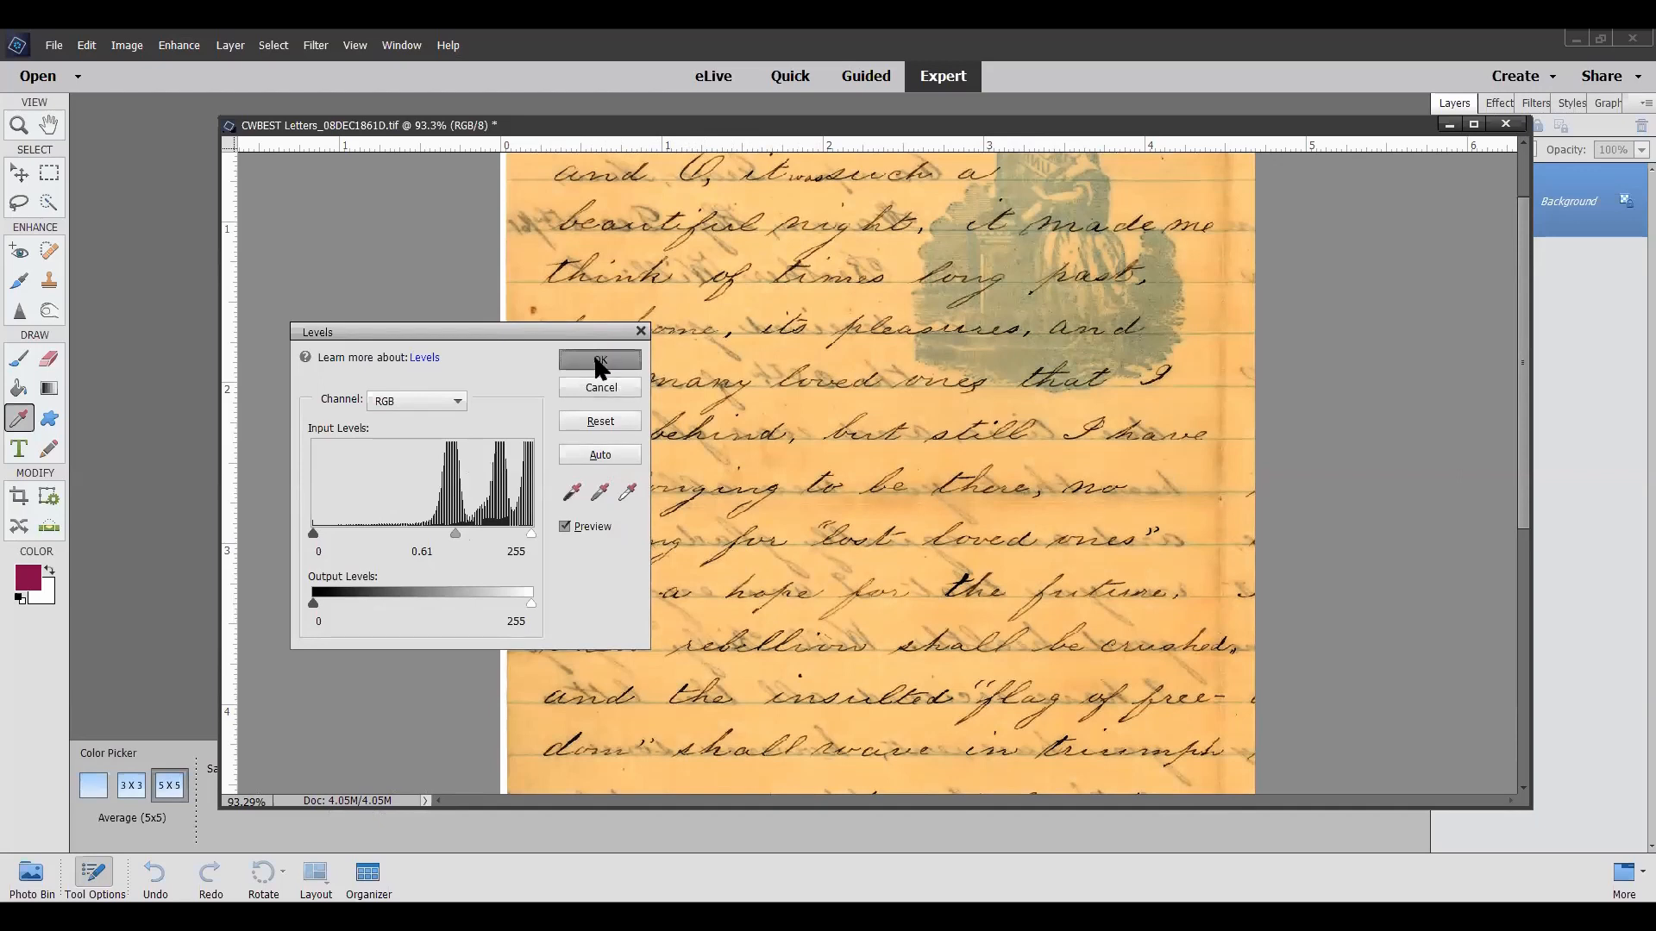
pyautogui.press('l')
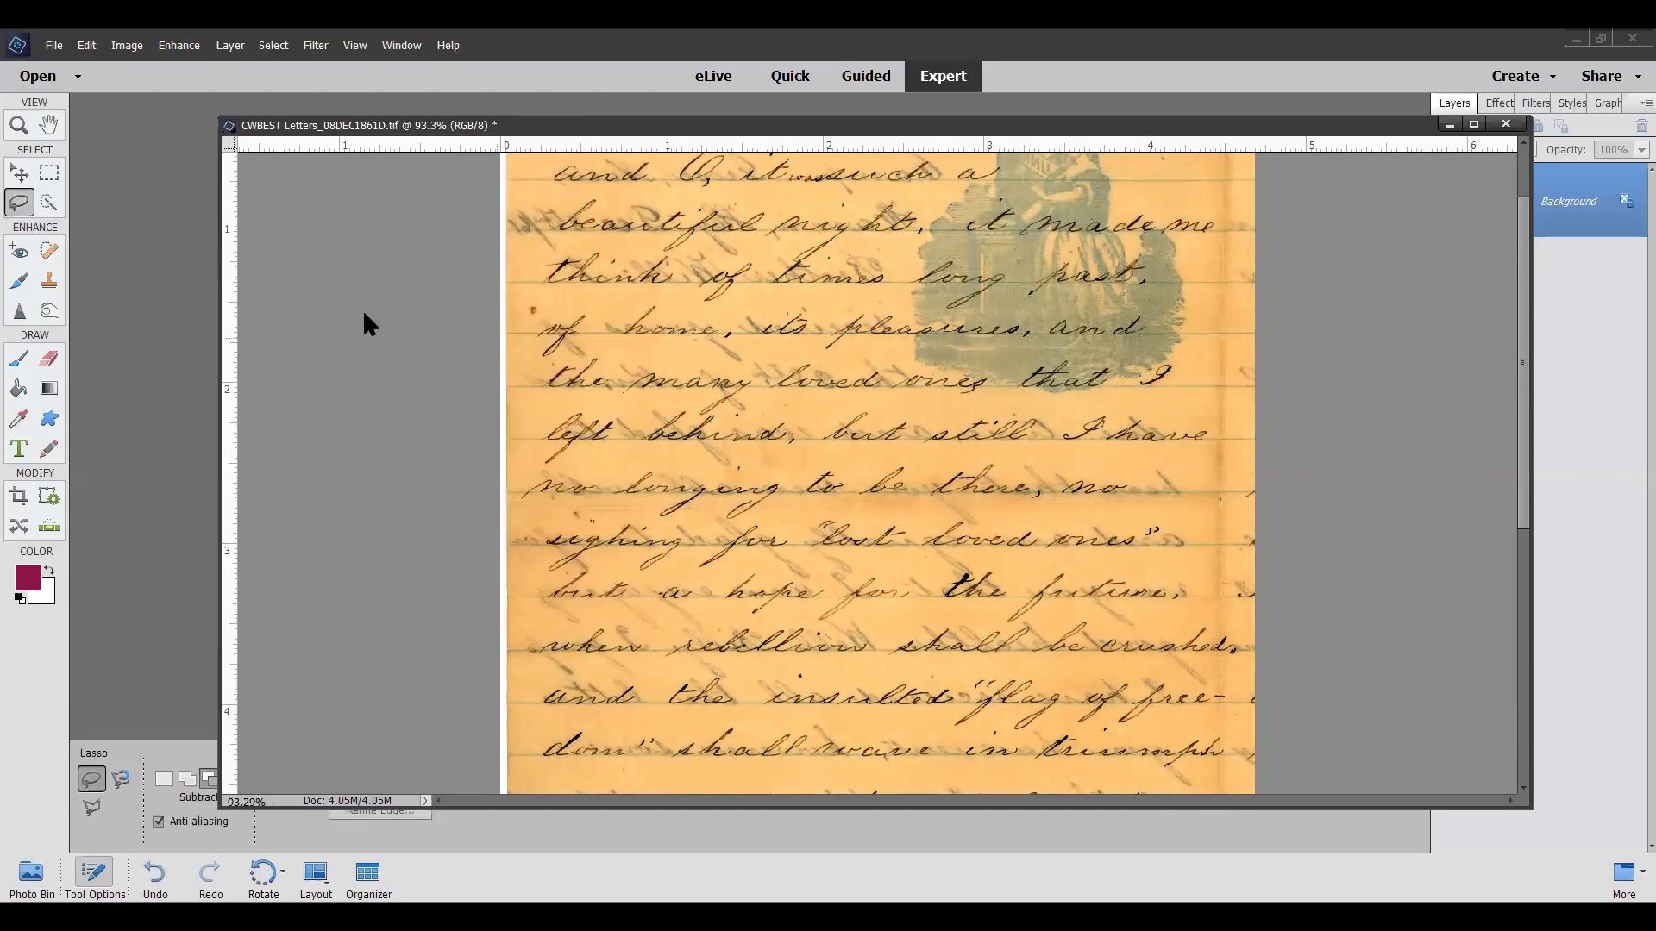
# Step: Try a Quick Selection stroke over the word "still" in the letter, and undo the selection
pyautogui.click(48, 202)
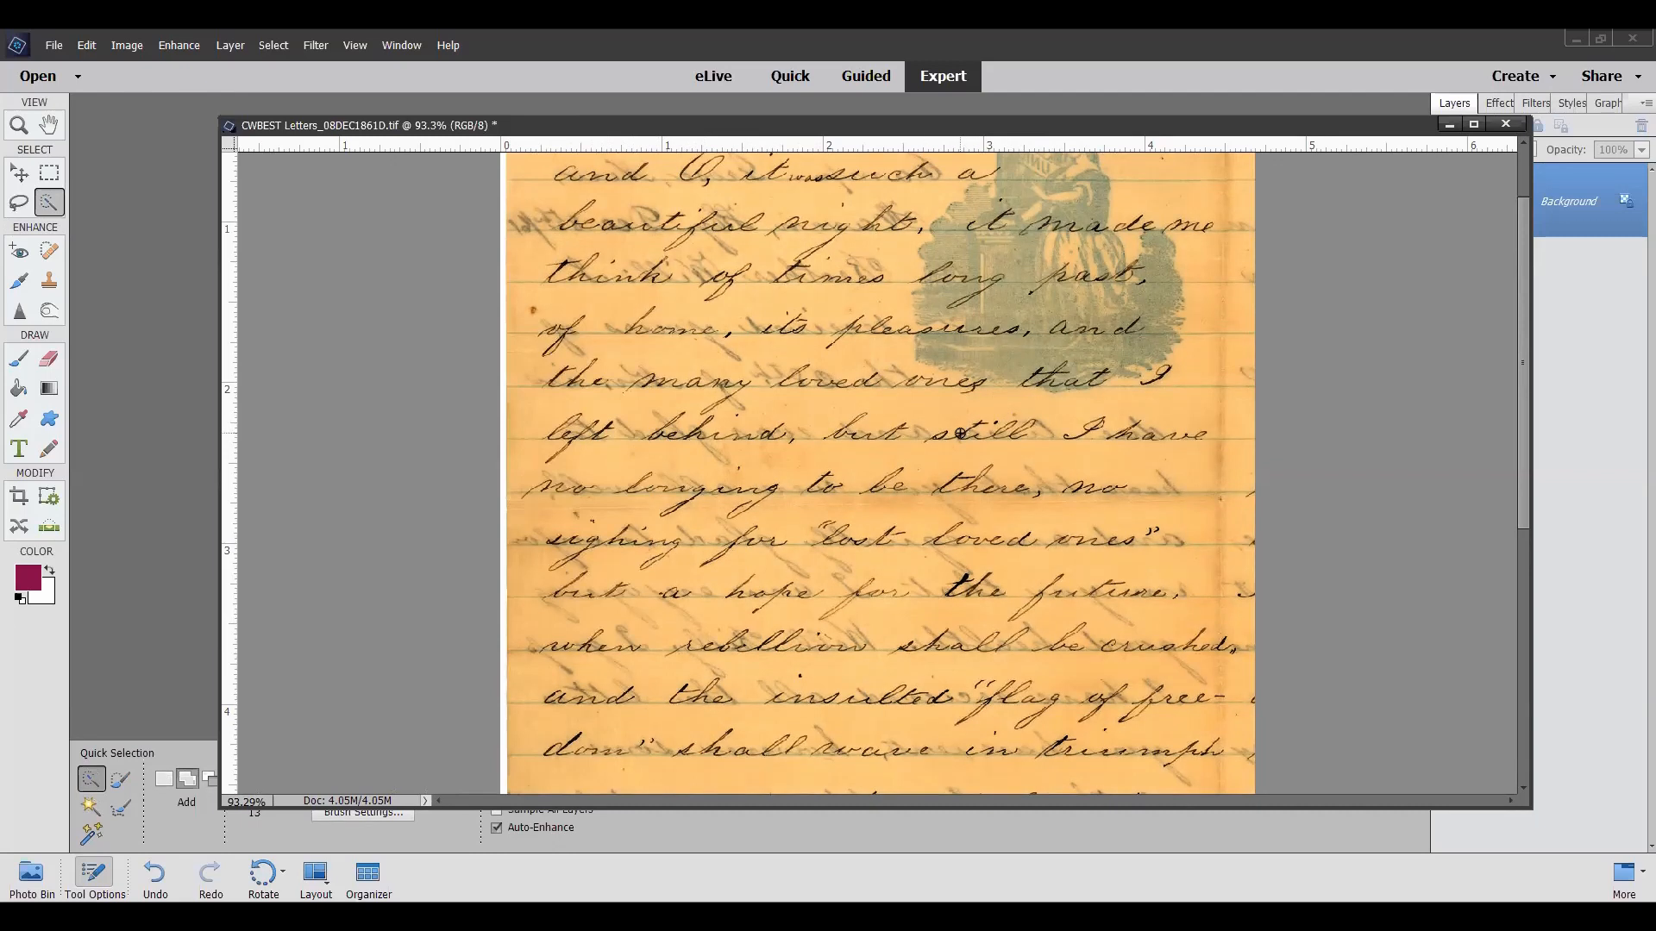
pyautogui.moveTo(964, 438); pyautogui.dragTo(1007, 438)
pyautogui.hotkey('ctrl', 'z')
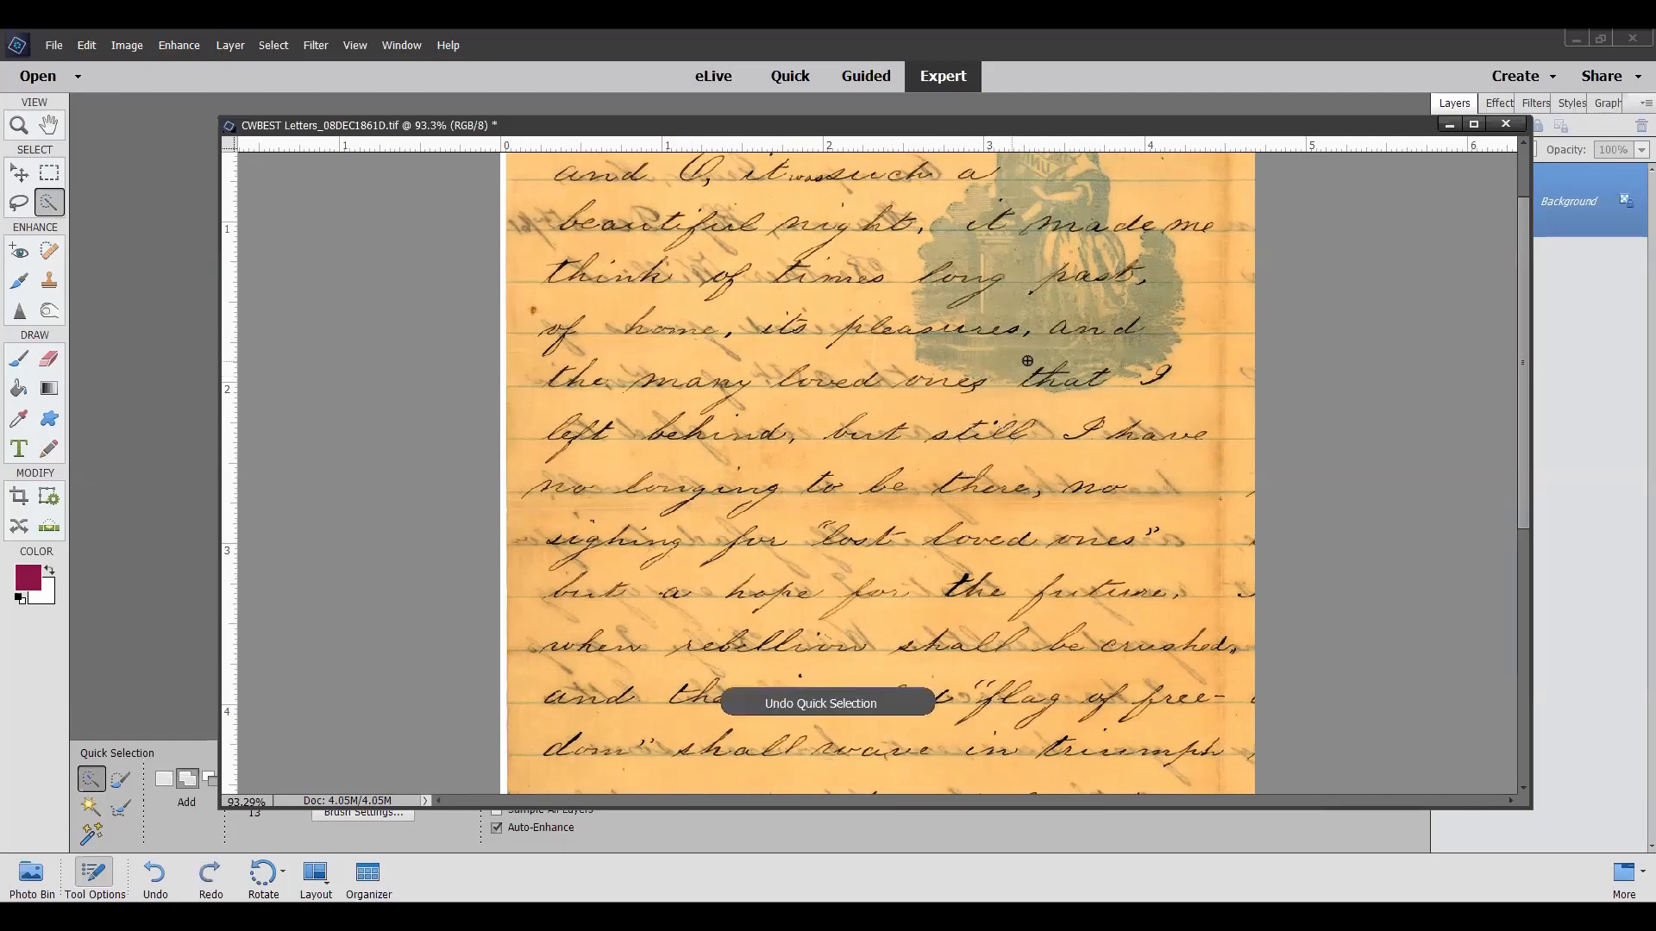
# Step: Review the whole adjusted letter page and close CWBEST Letters_08DEC1861D.tif without saving its changes
pyautogui.scroll(3, 1235, 370)
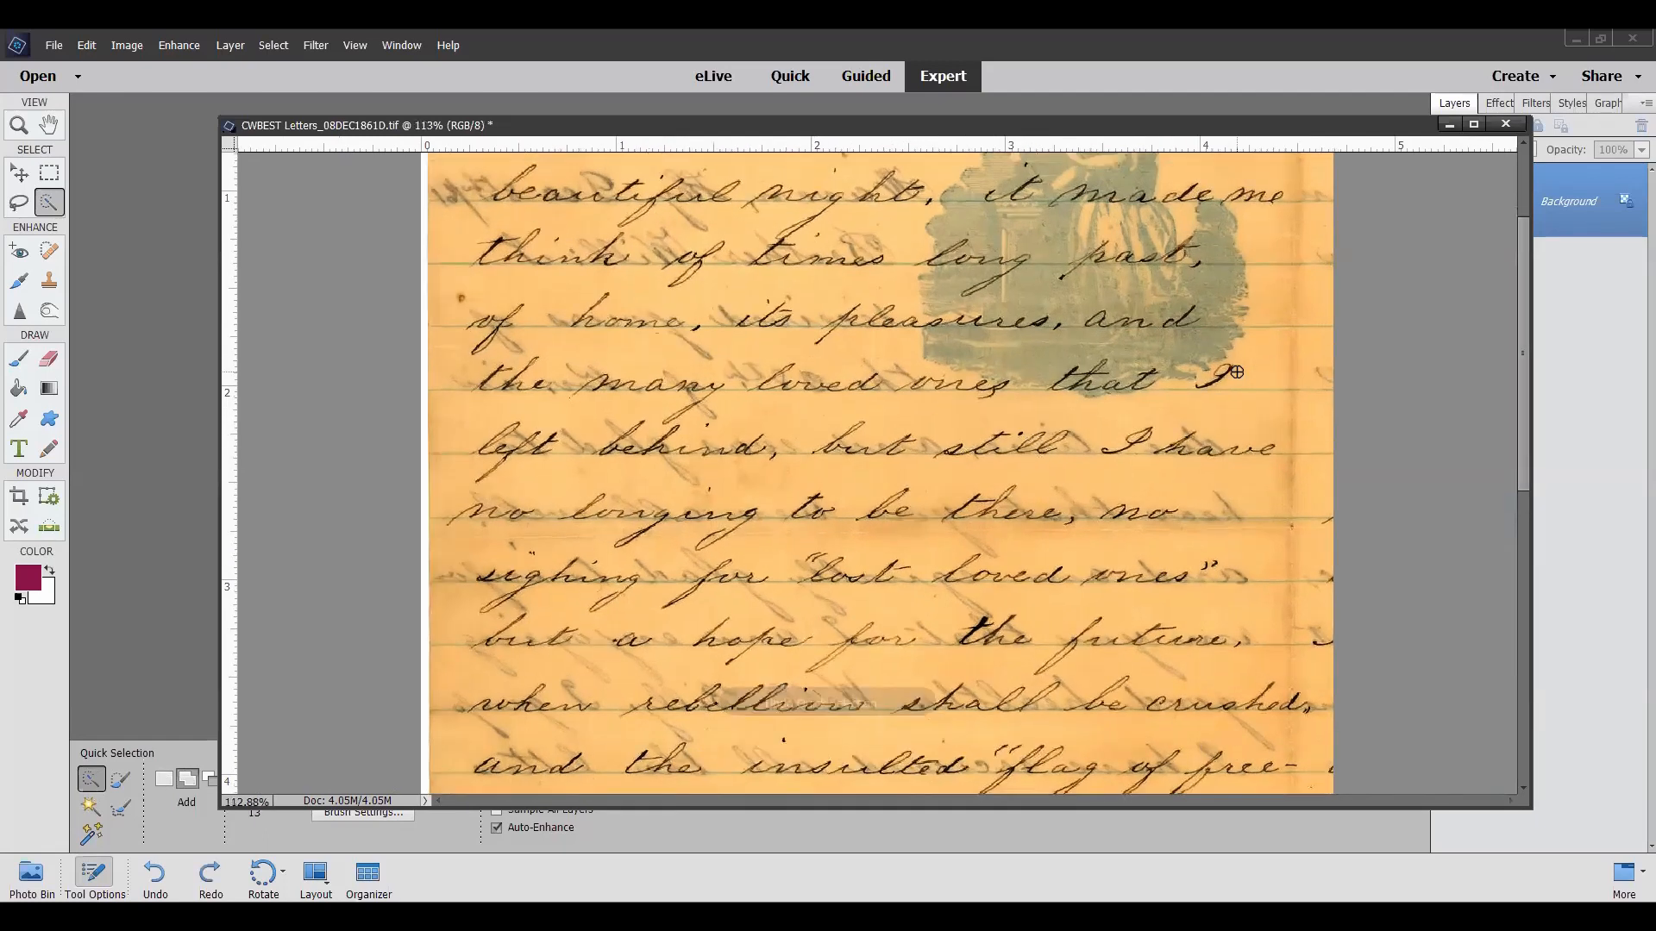
pyautogui.scroll(-6, 1239, 373)
pyautogui.scroll(-4, 1239, 372)
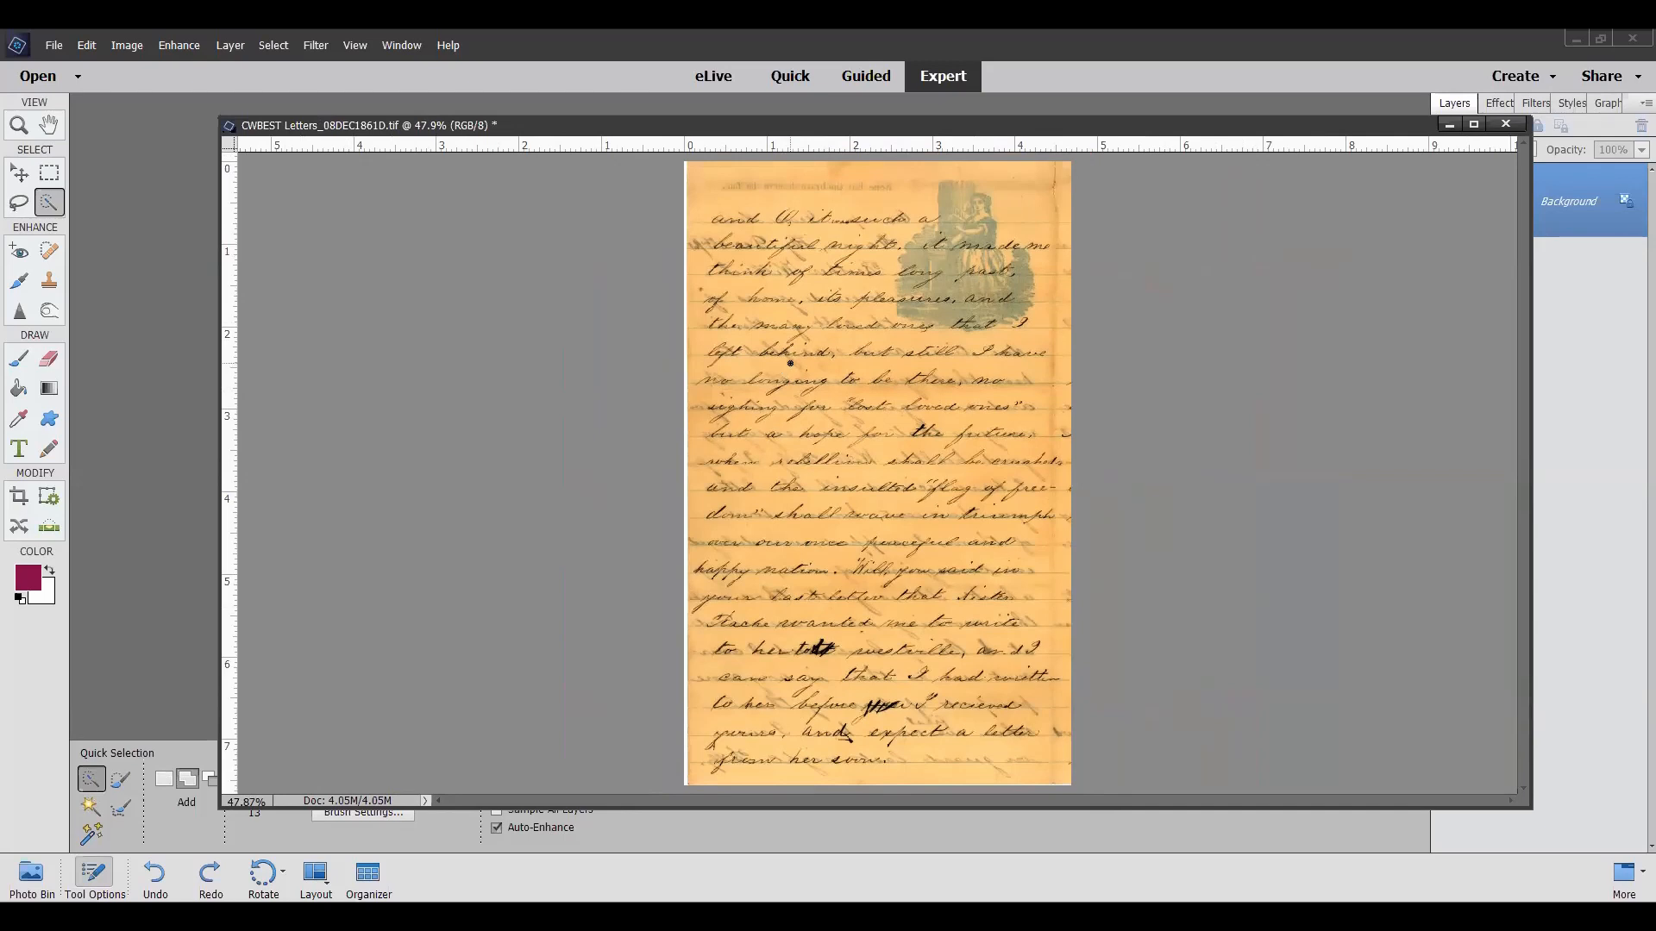
pyautogui.click(1504, 126)
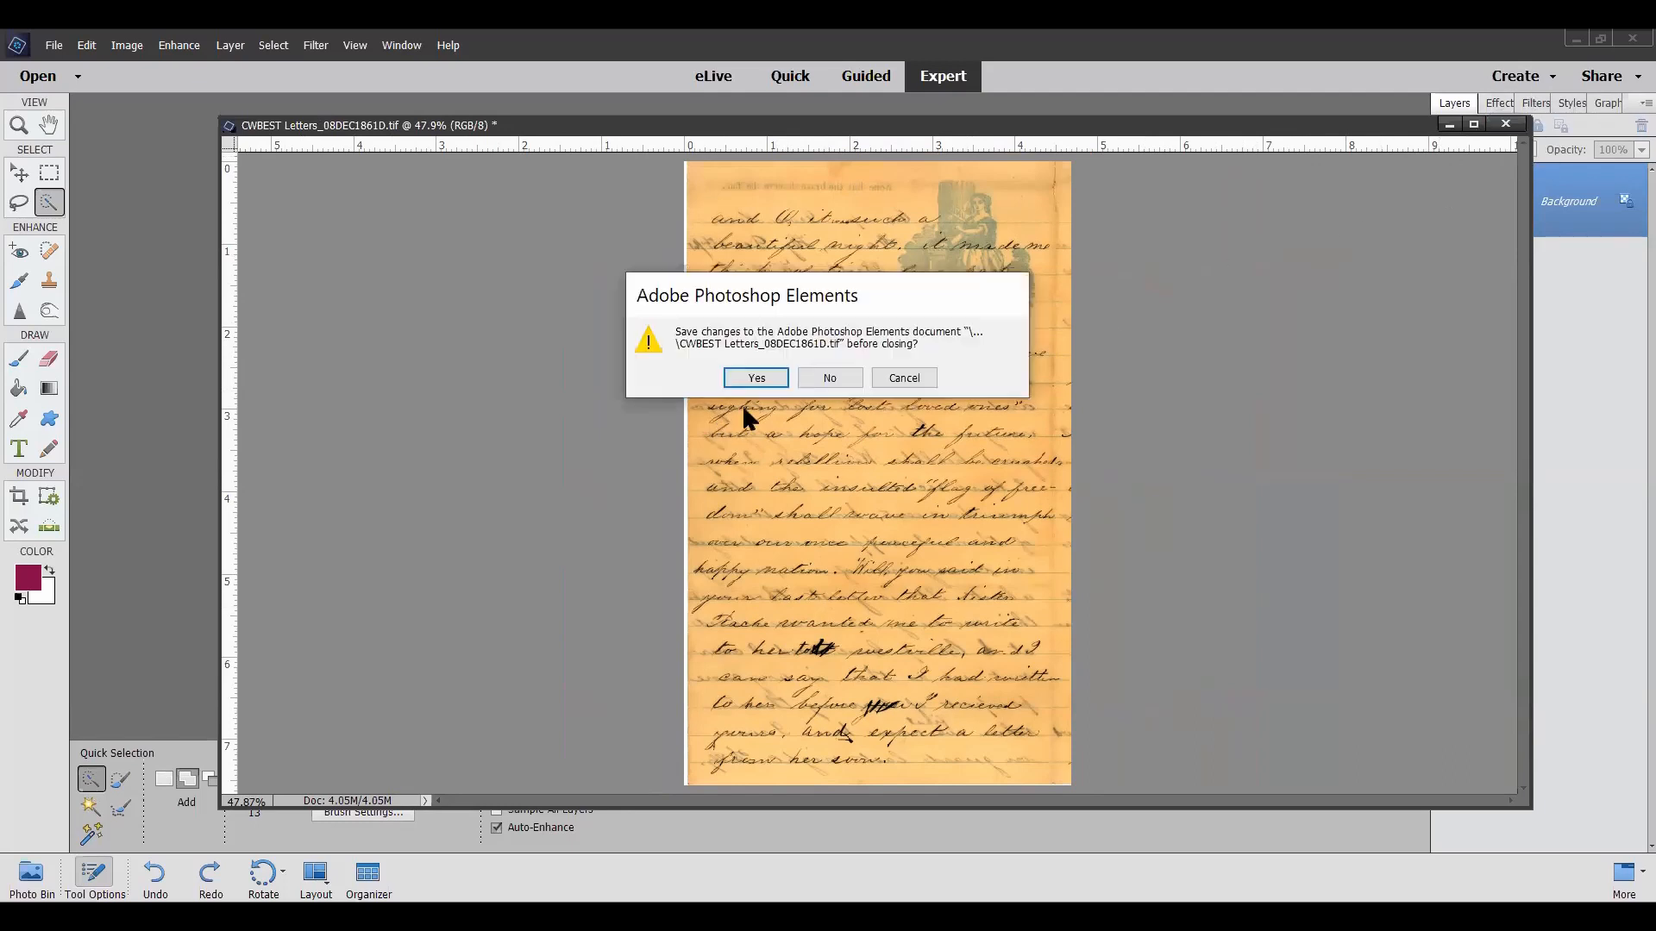
pyautogui.click(815, 377)
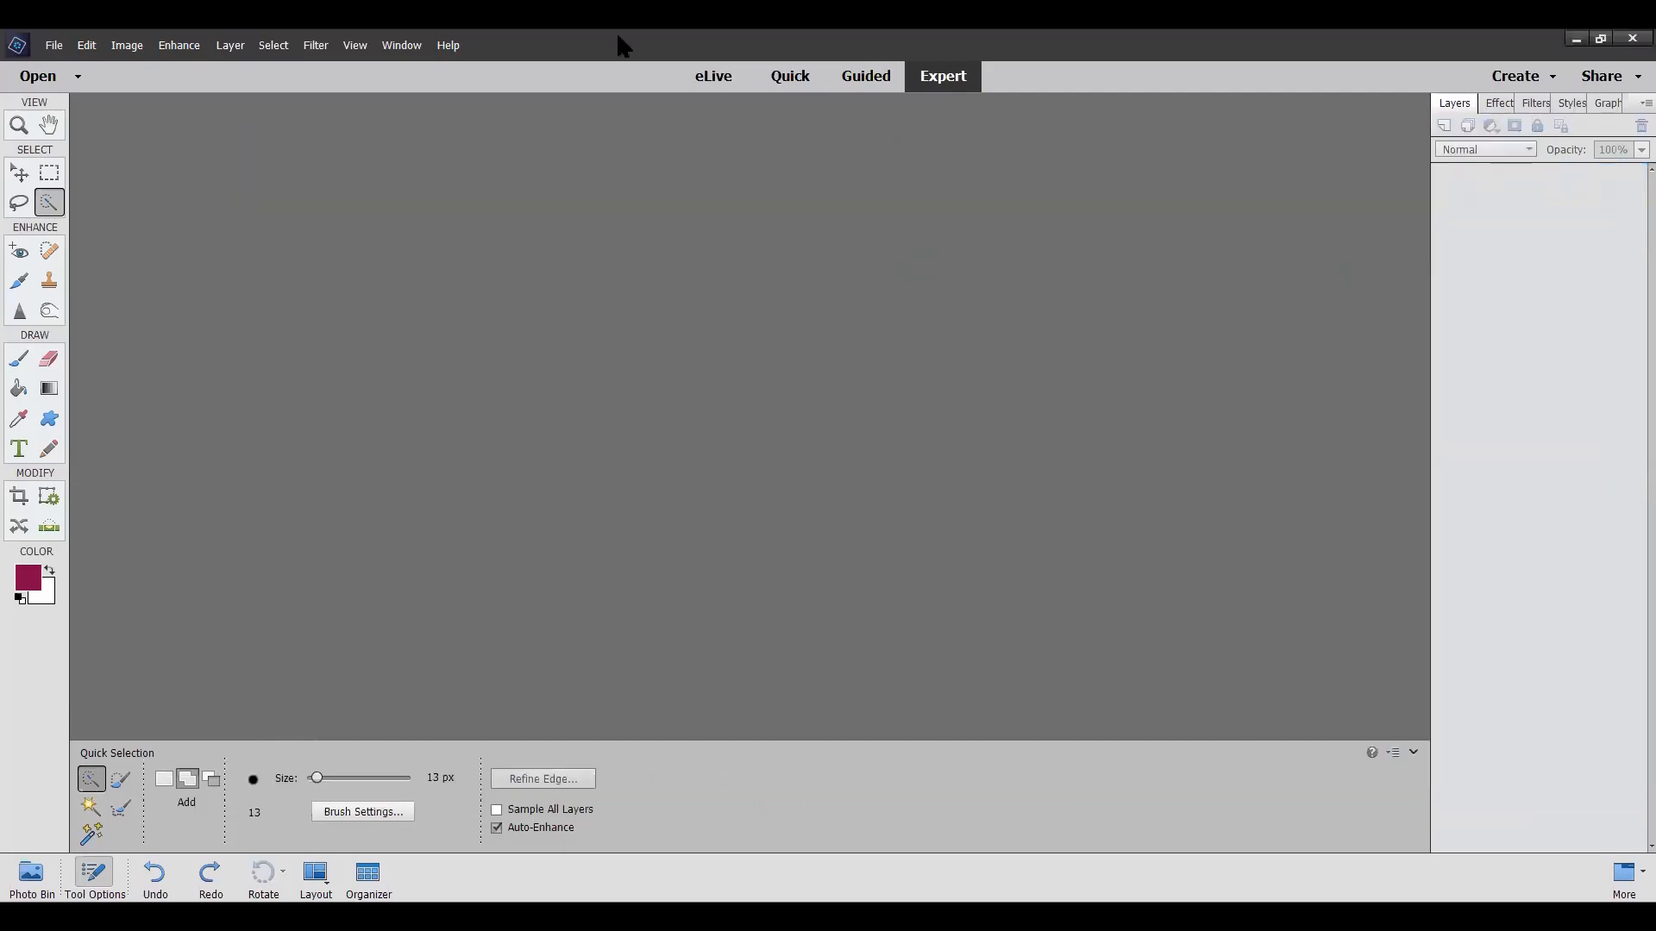
# Step: Open CWBEST Letters_08DEC1861D from the zoomphoto folder and enlarge its window to show the whole letter page
pyautogui.click(54, 45)
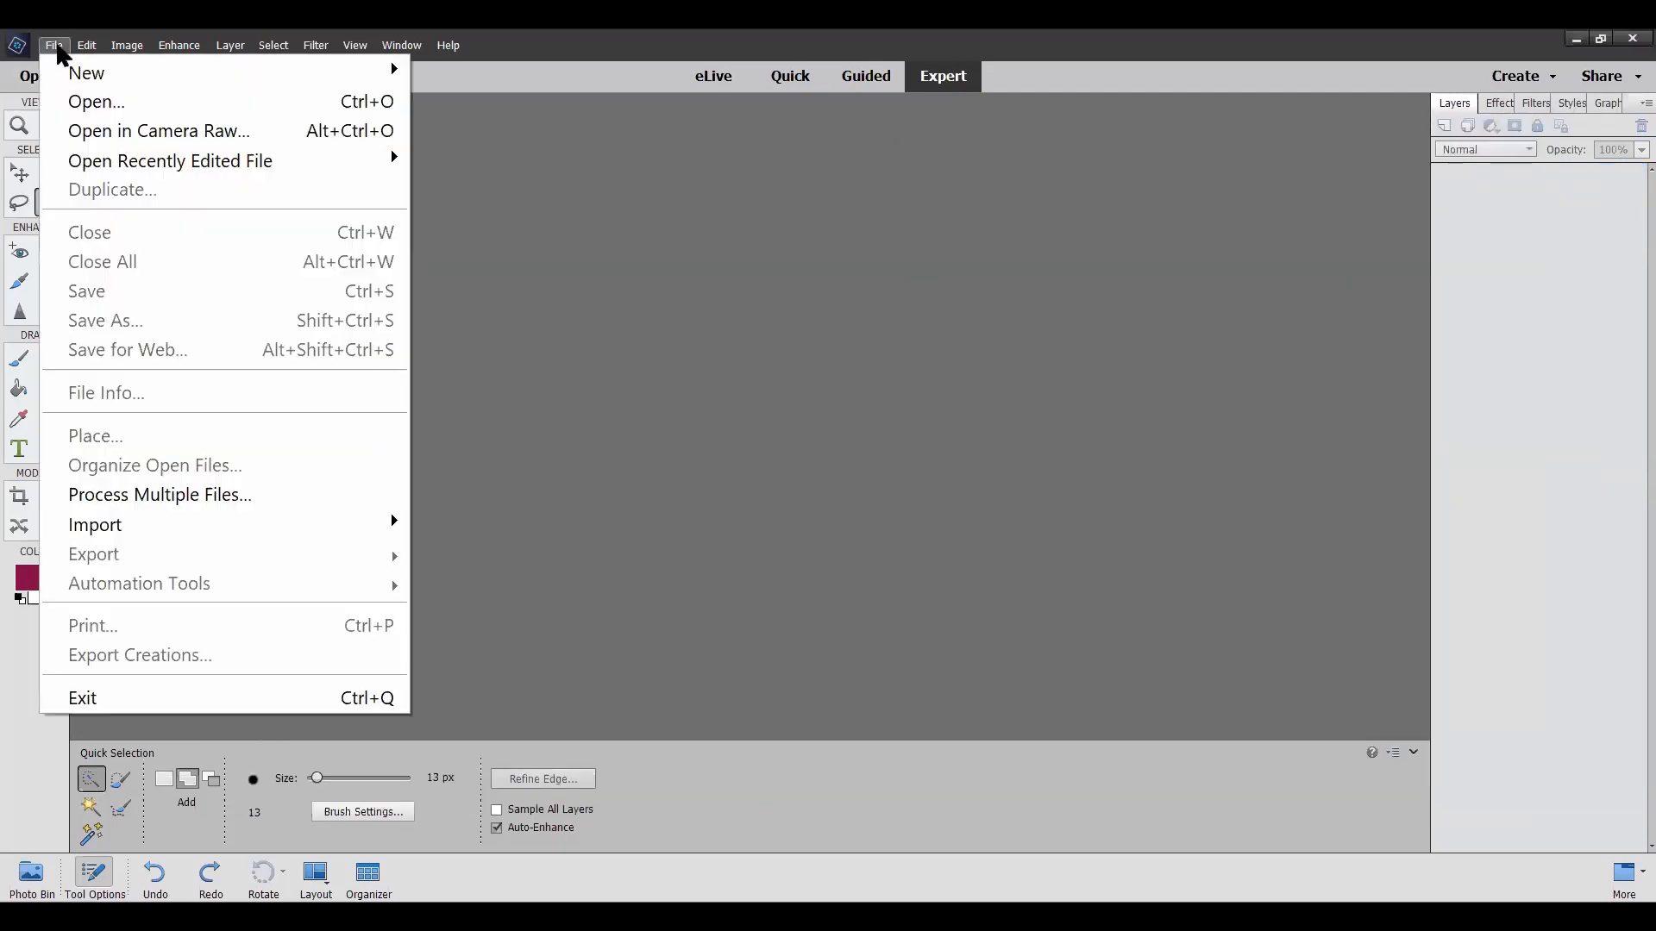
pyautogui.click(97, 108)
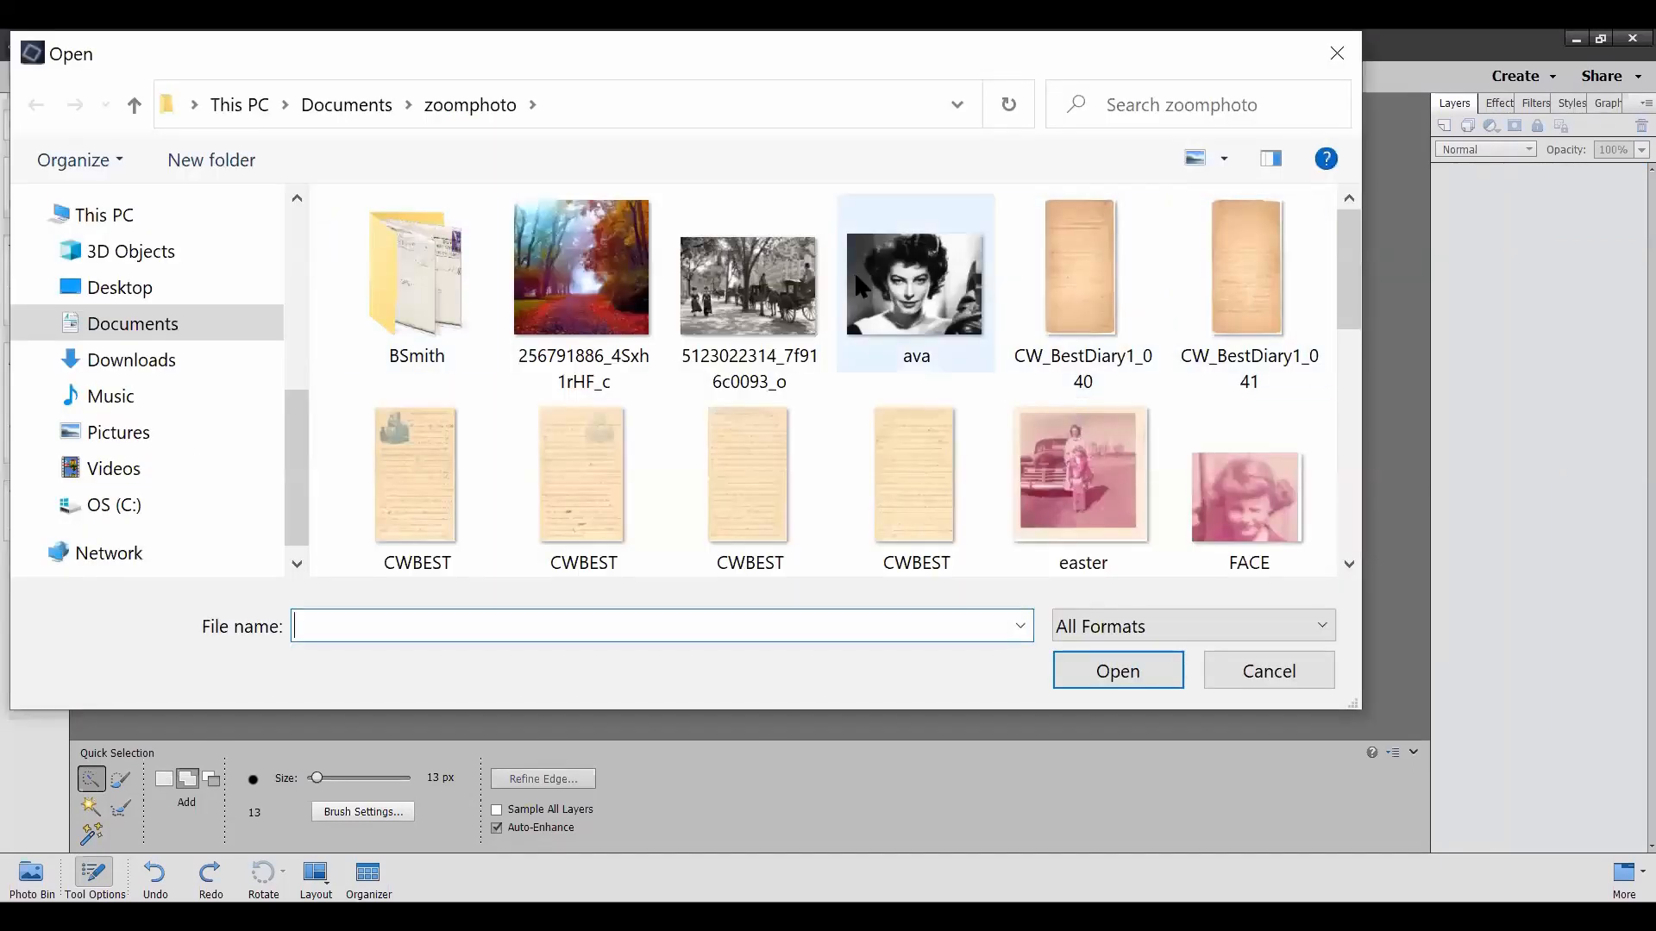
pyautogui.moveTo(923, 293)
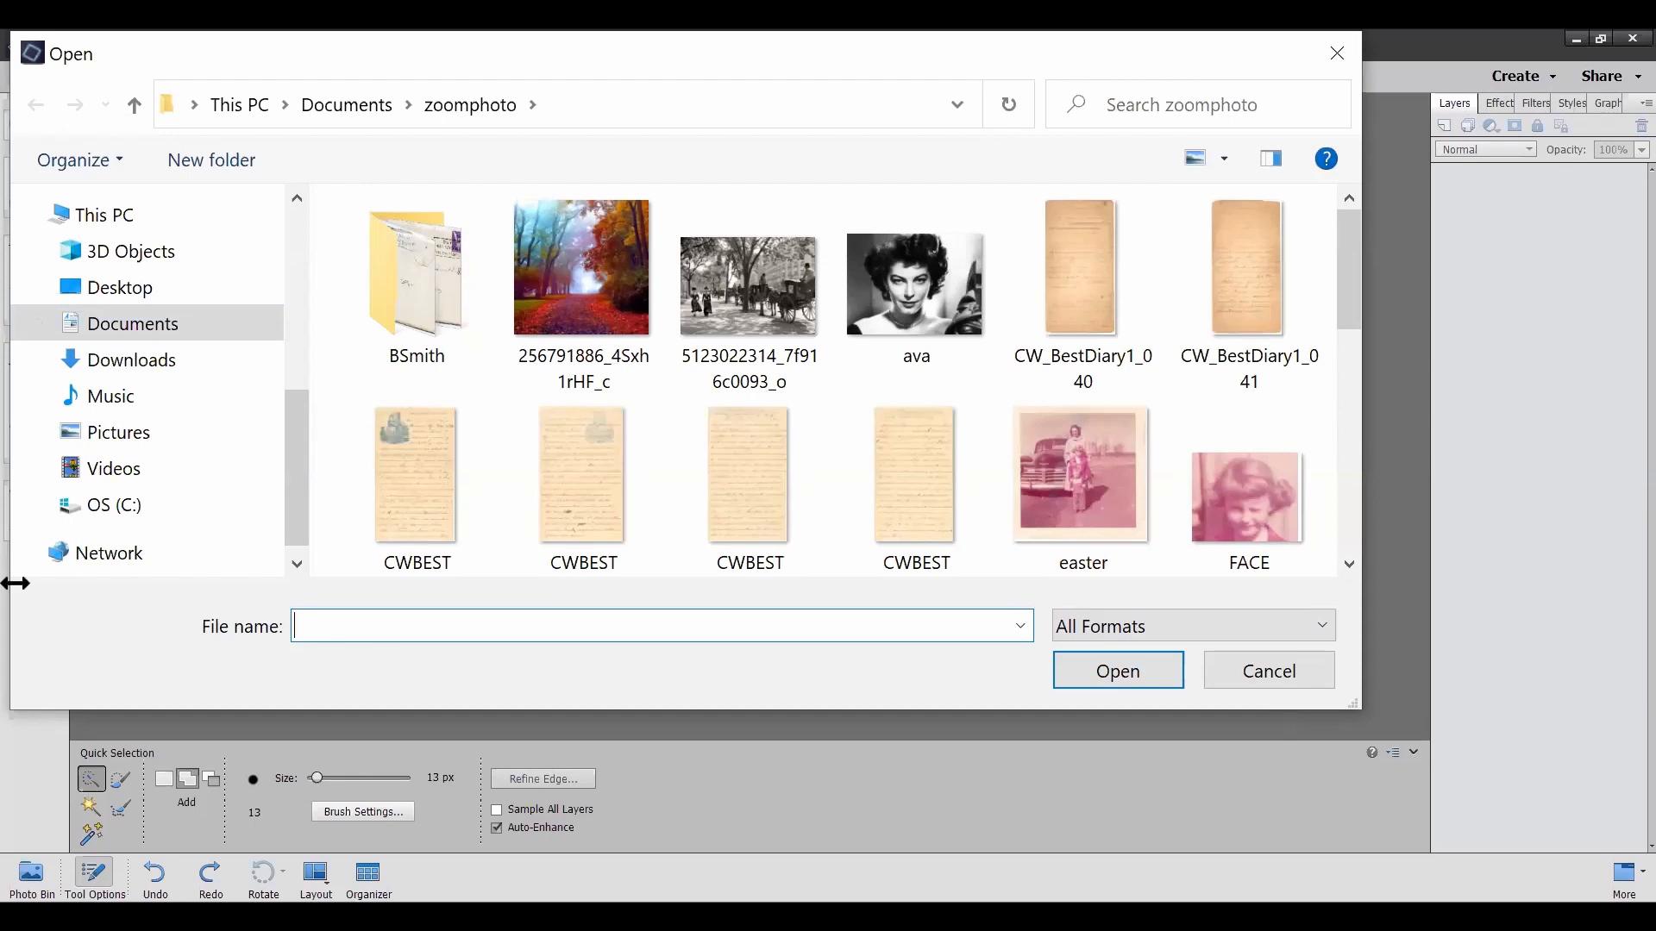
pyautogui.click(593, 504)
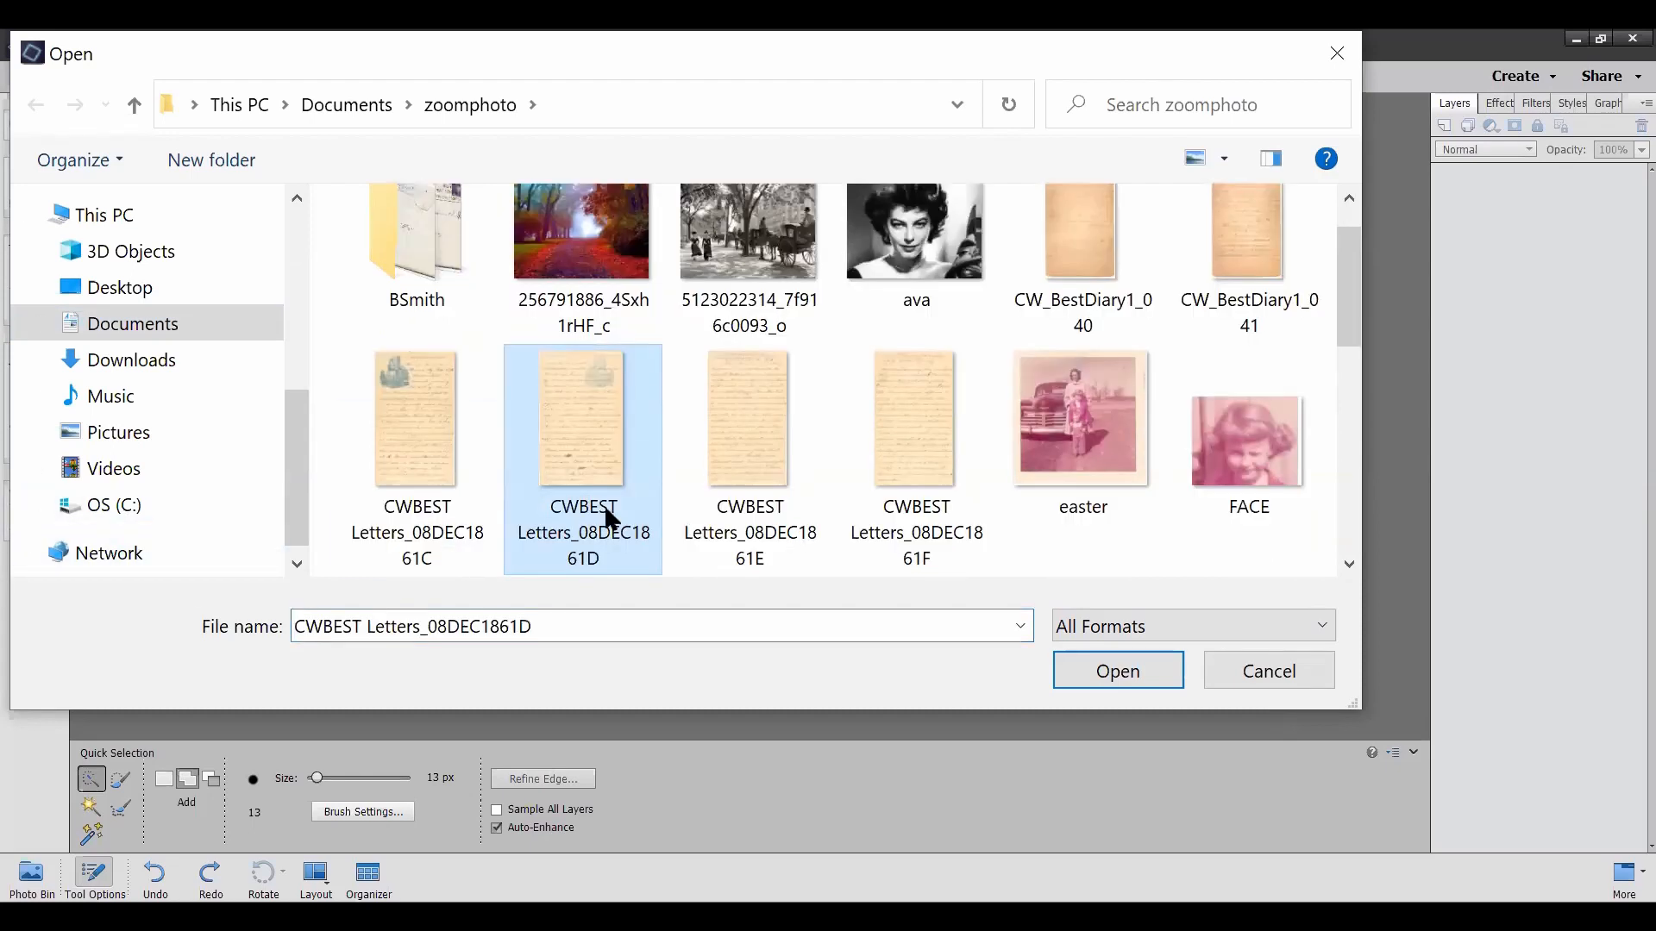
pyautogui.click(1117, 672)
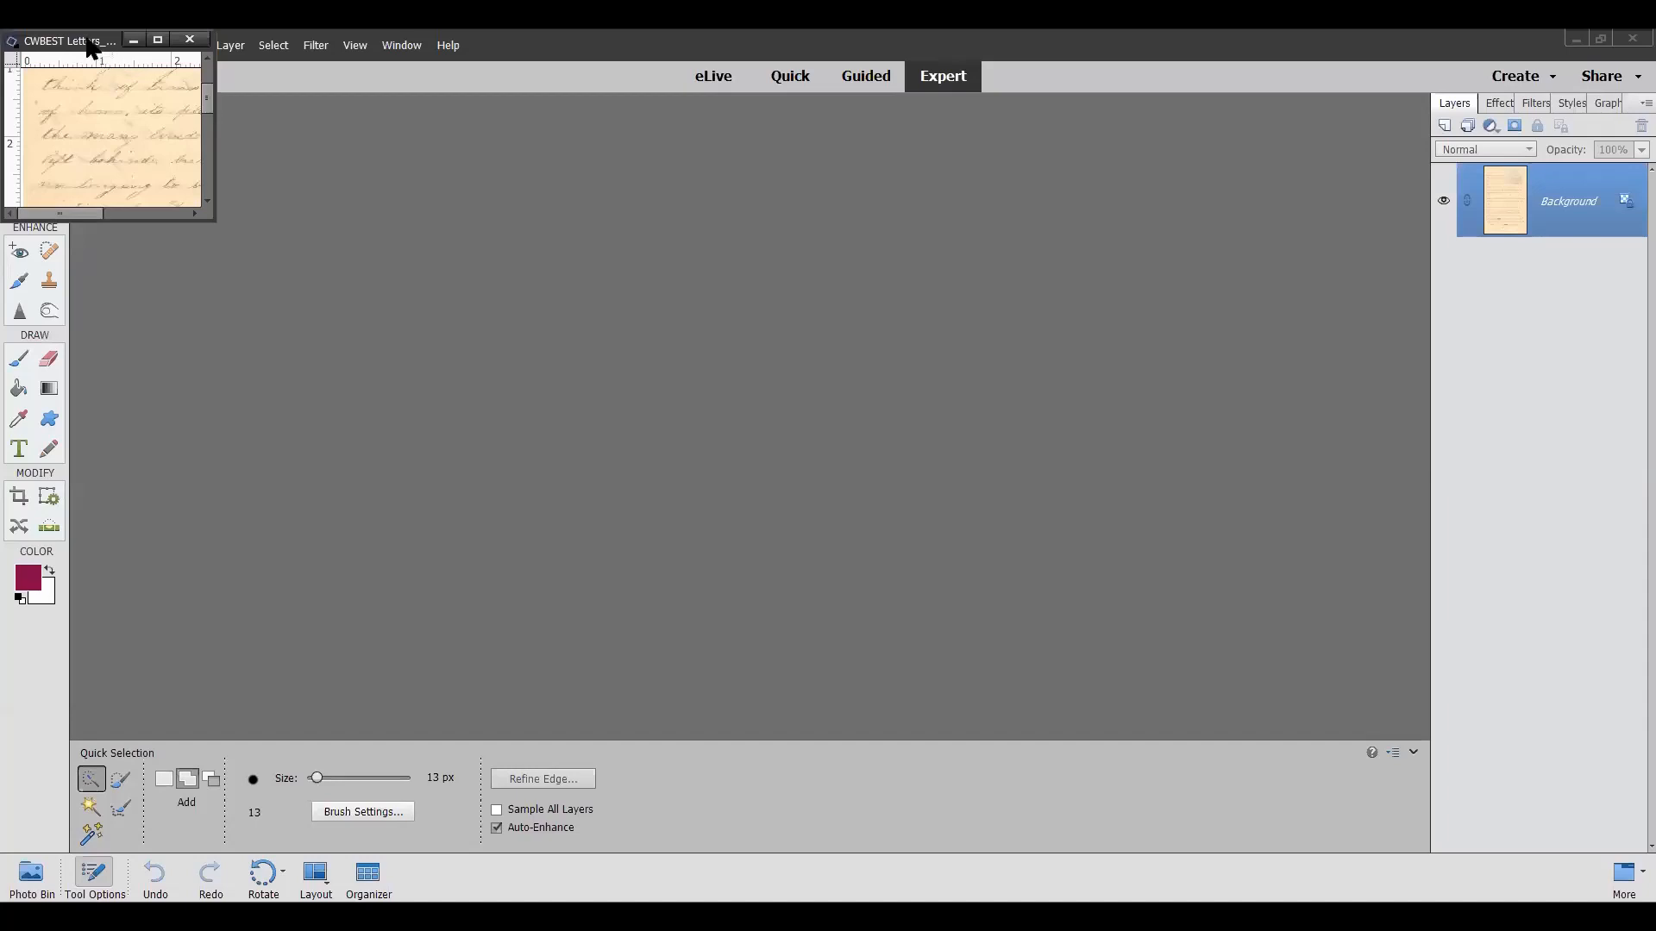
pyautogui.moveTo(89, 44); pyautogui.dragTo(799, 164)
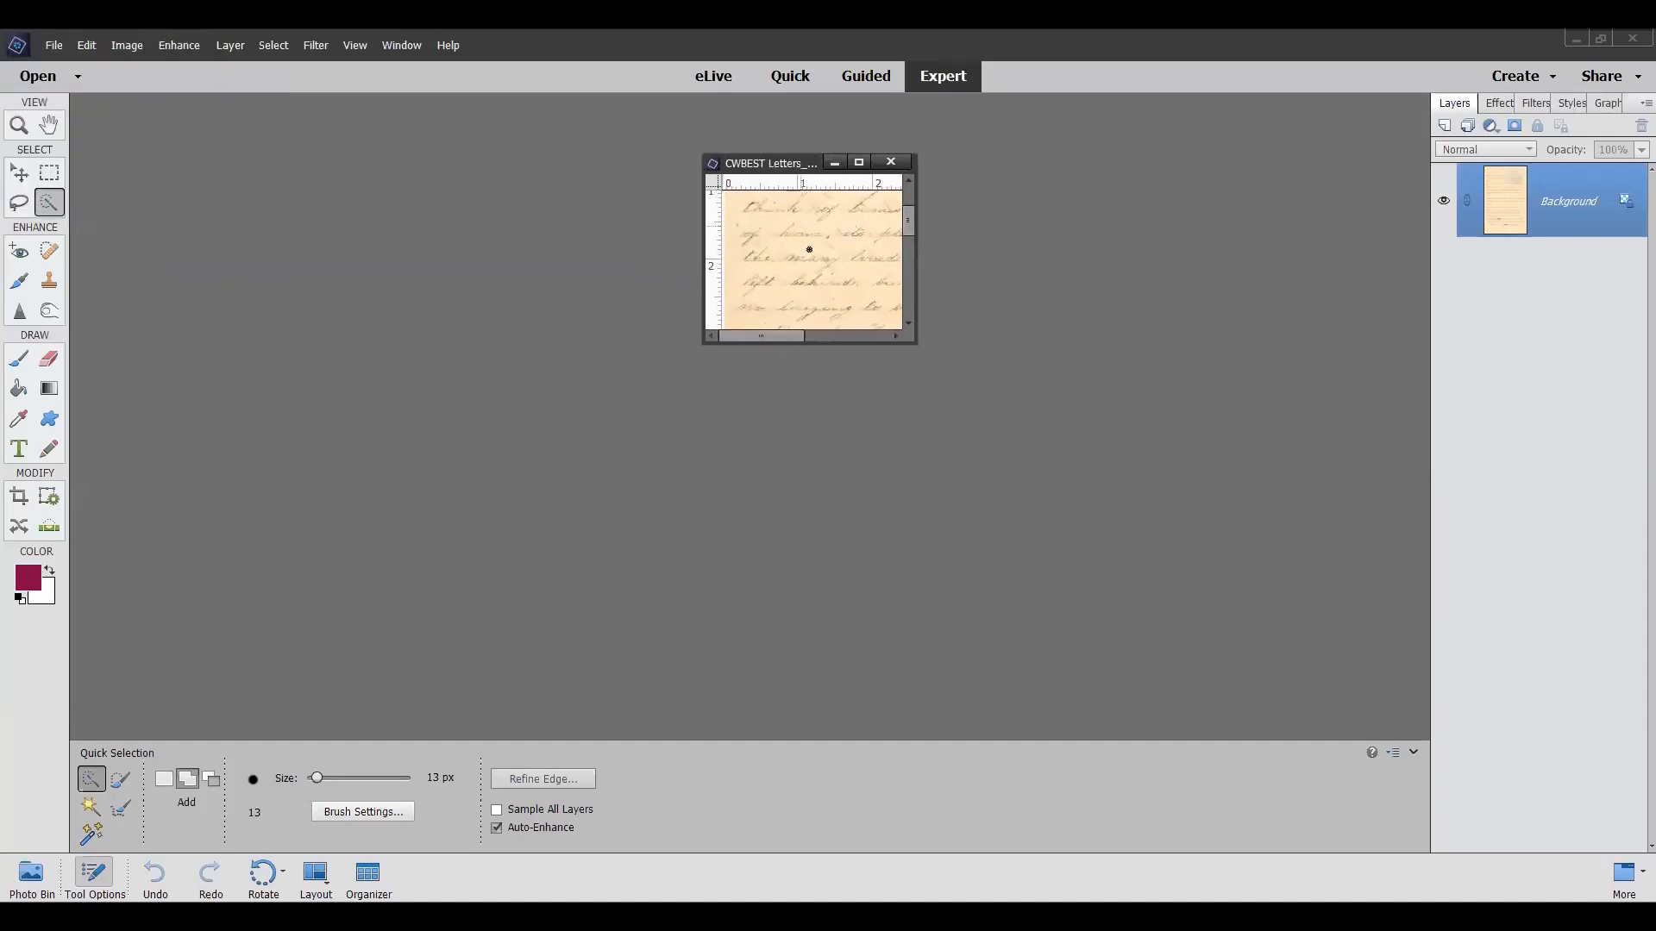
pyautogui.moveTo(916, 345); pyautogui.dragTo(1378, 806)
pyautogui.moveTo(976, 169); pyautogui.dragTo(963, 130)
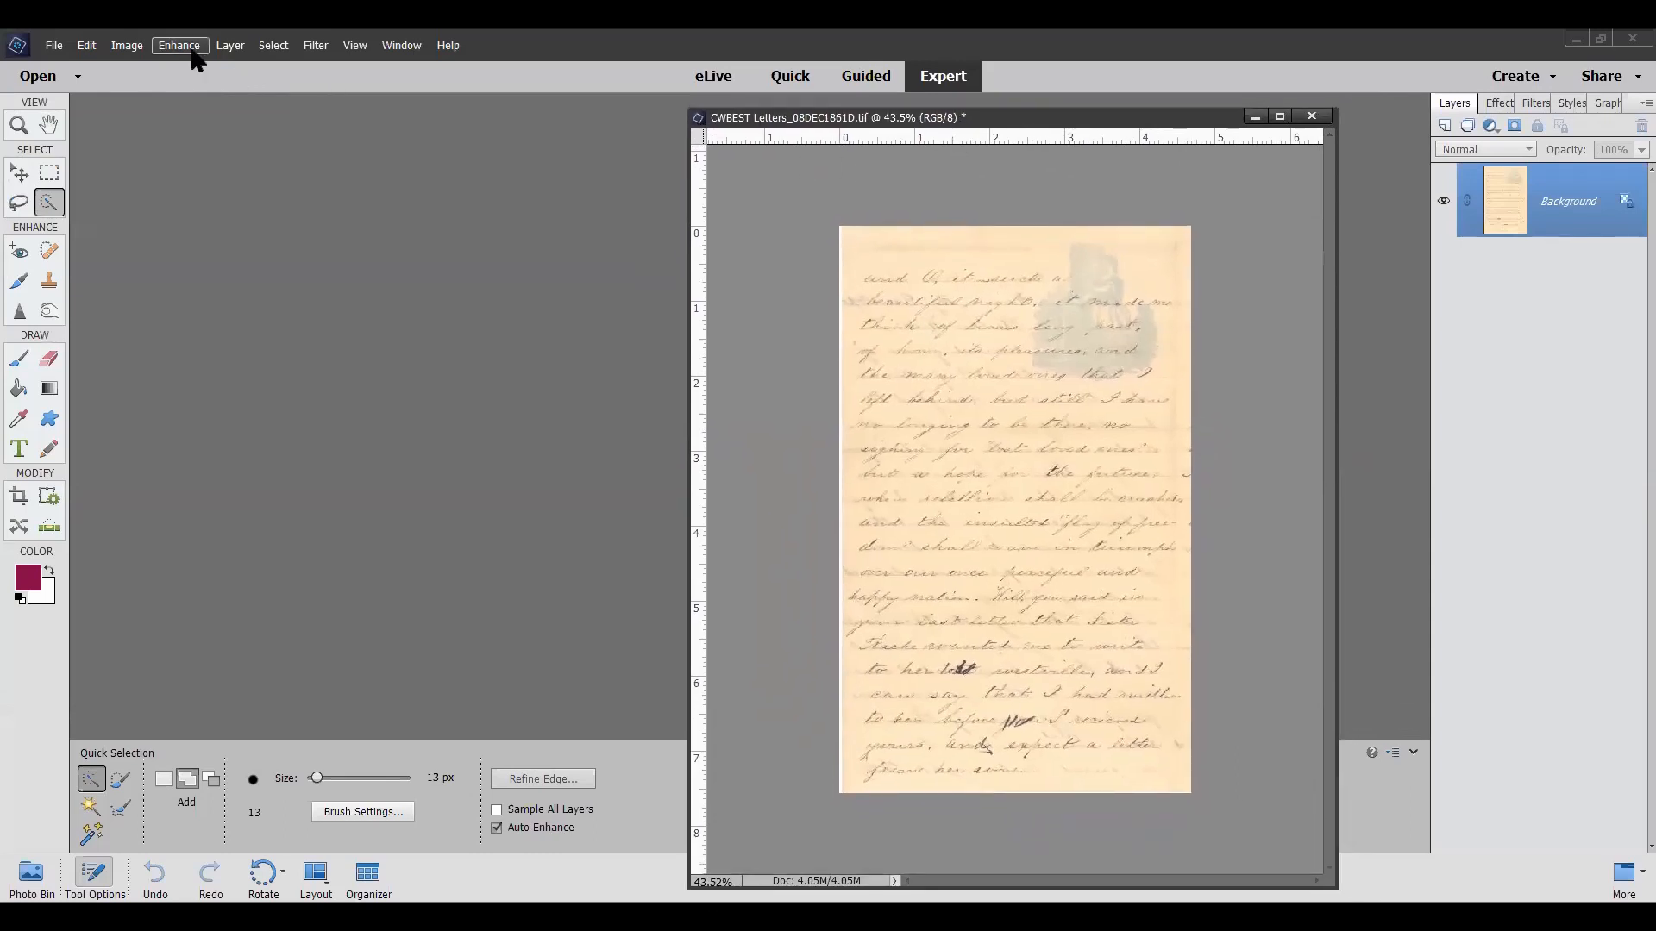
# Step: Apply Auto Levels to the letter and sample the blank paper above the handwriting as the foreground color
pyautogui.click(179, 44)
pyautogui.click(226, 130)
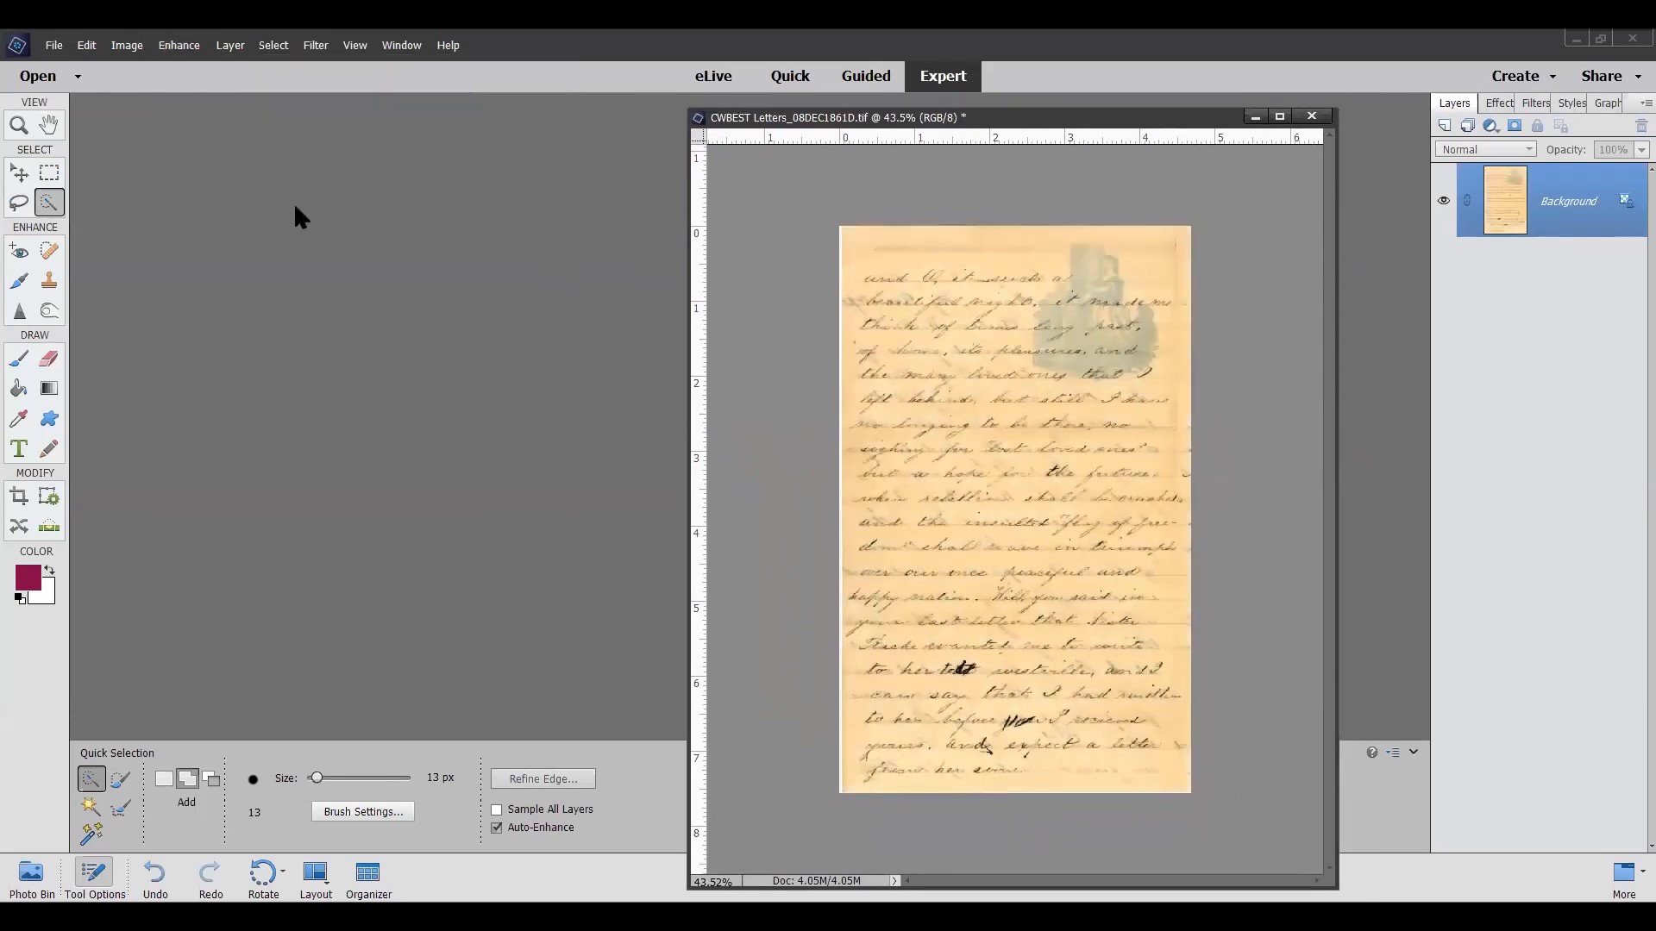
pyautogui.click(19, 420)
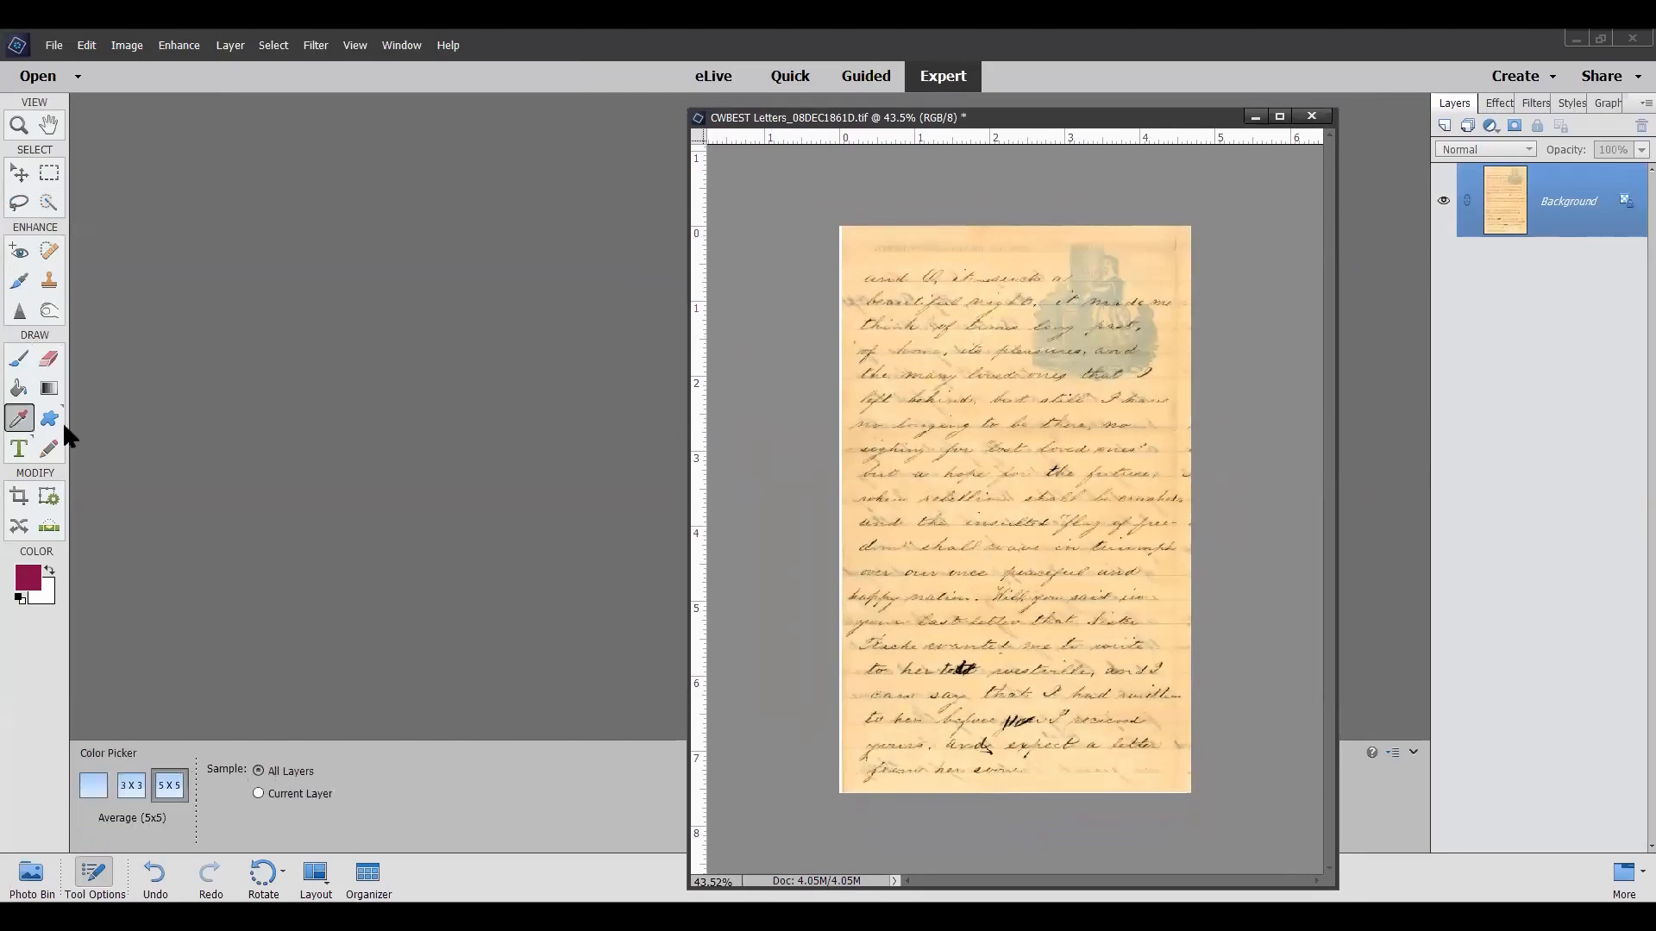
pyautogui.click(921, 262)
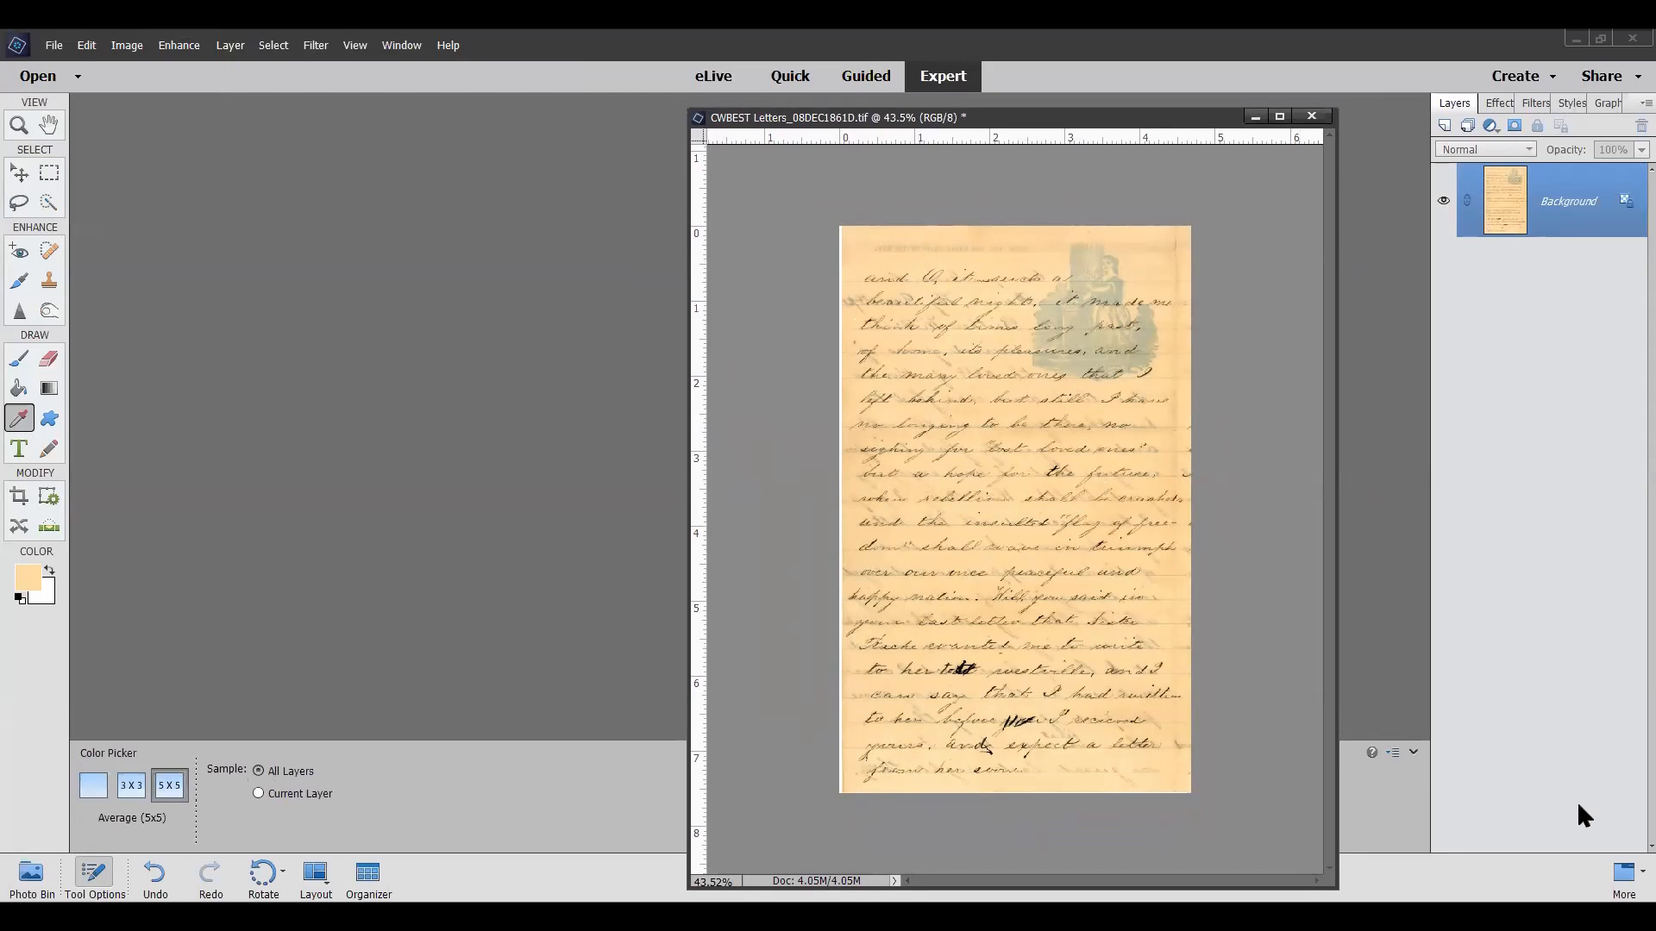
# Step: Add a new layer above the letter and fill it with the sampled paper color using the Paint Bucket
pyautogui.click(1447, 127)
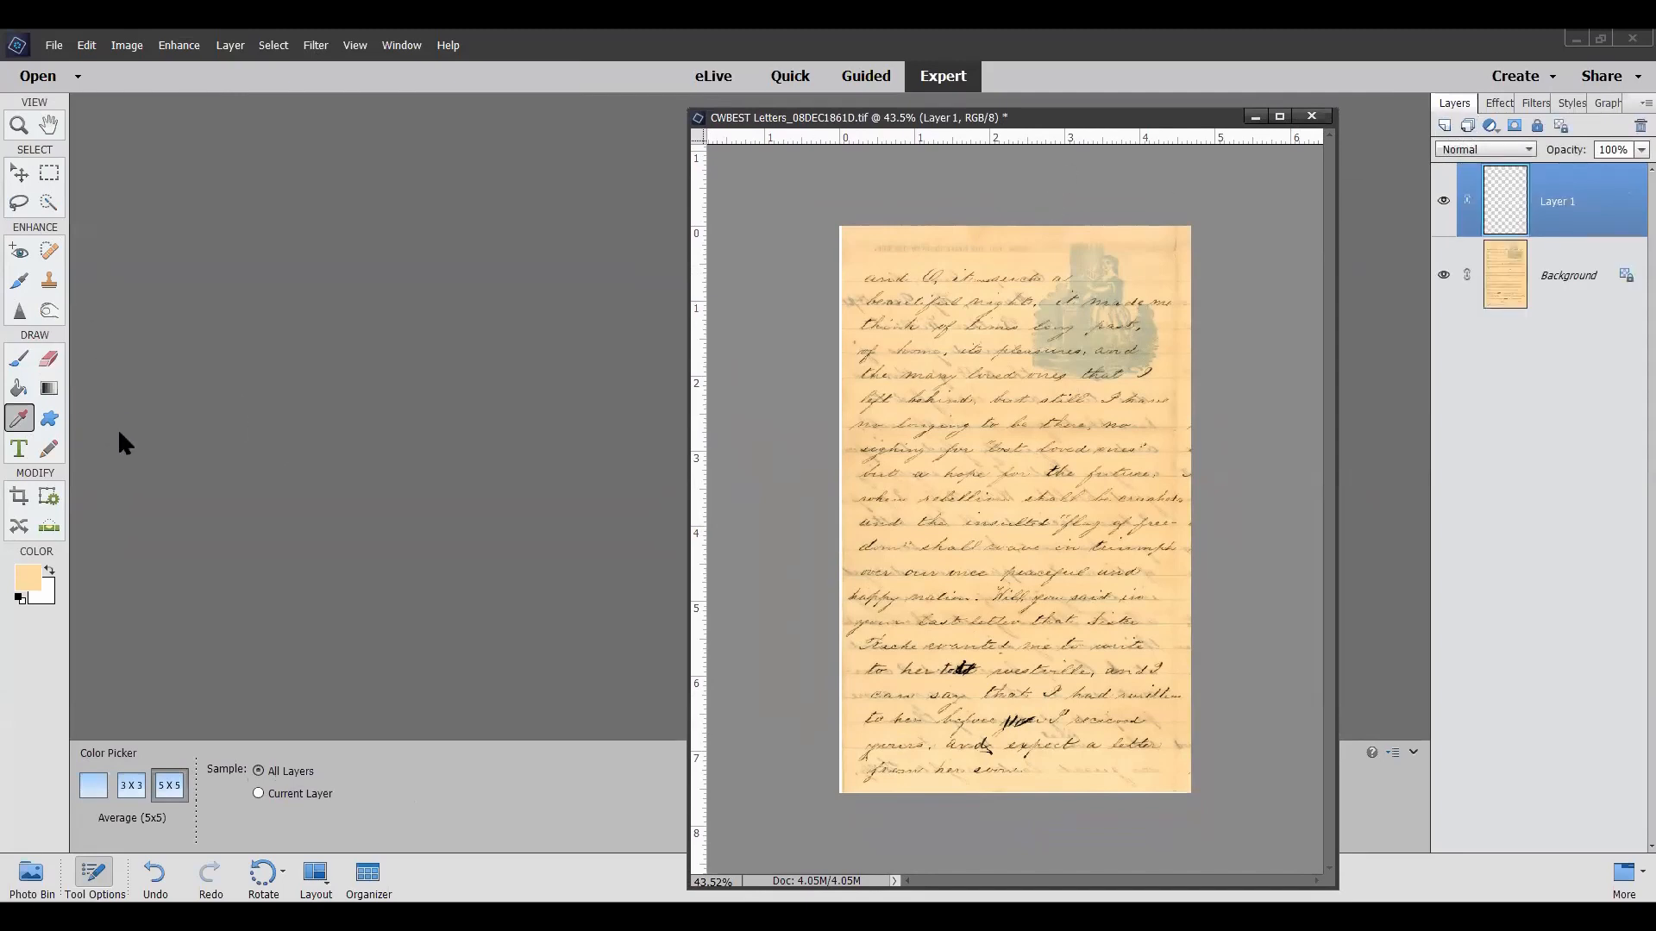
pyautogui.click(18, 387)
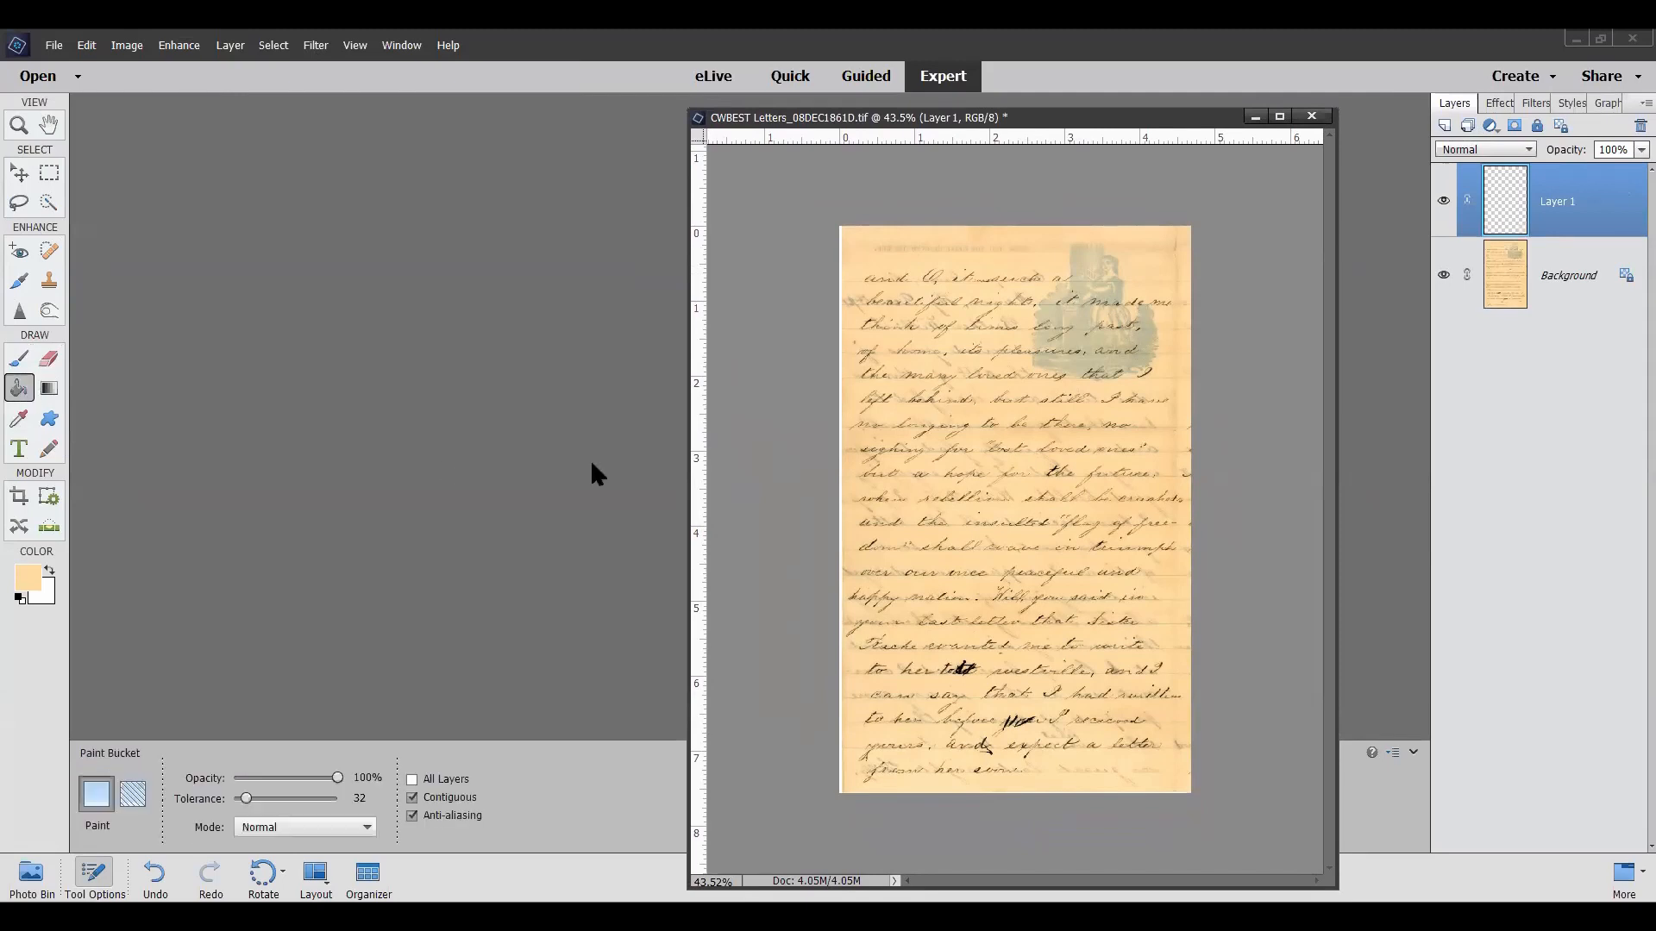
pyautogui.click(979, 333)
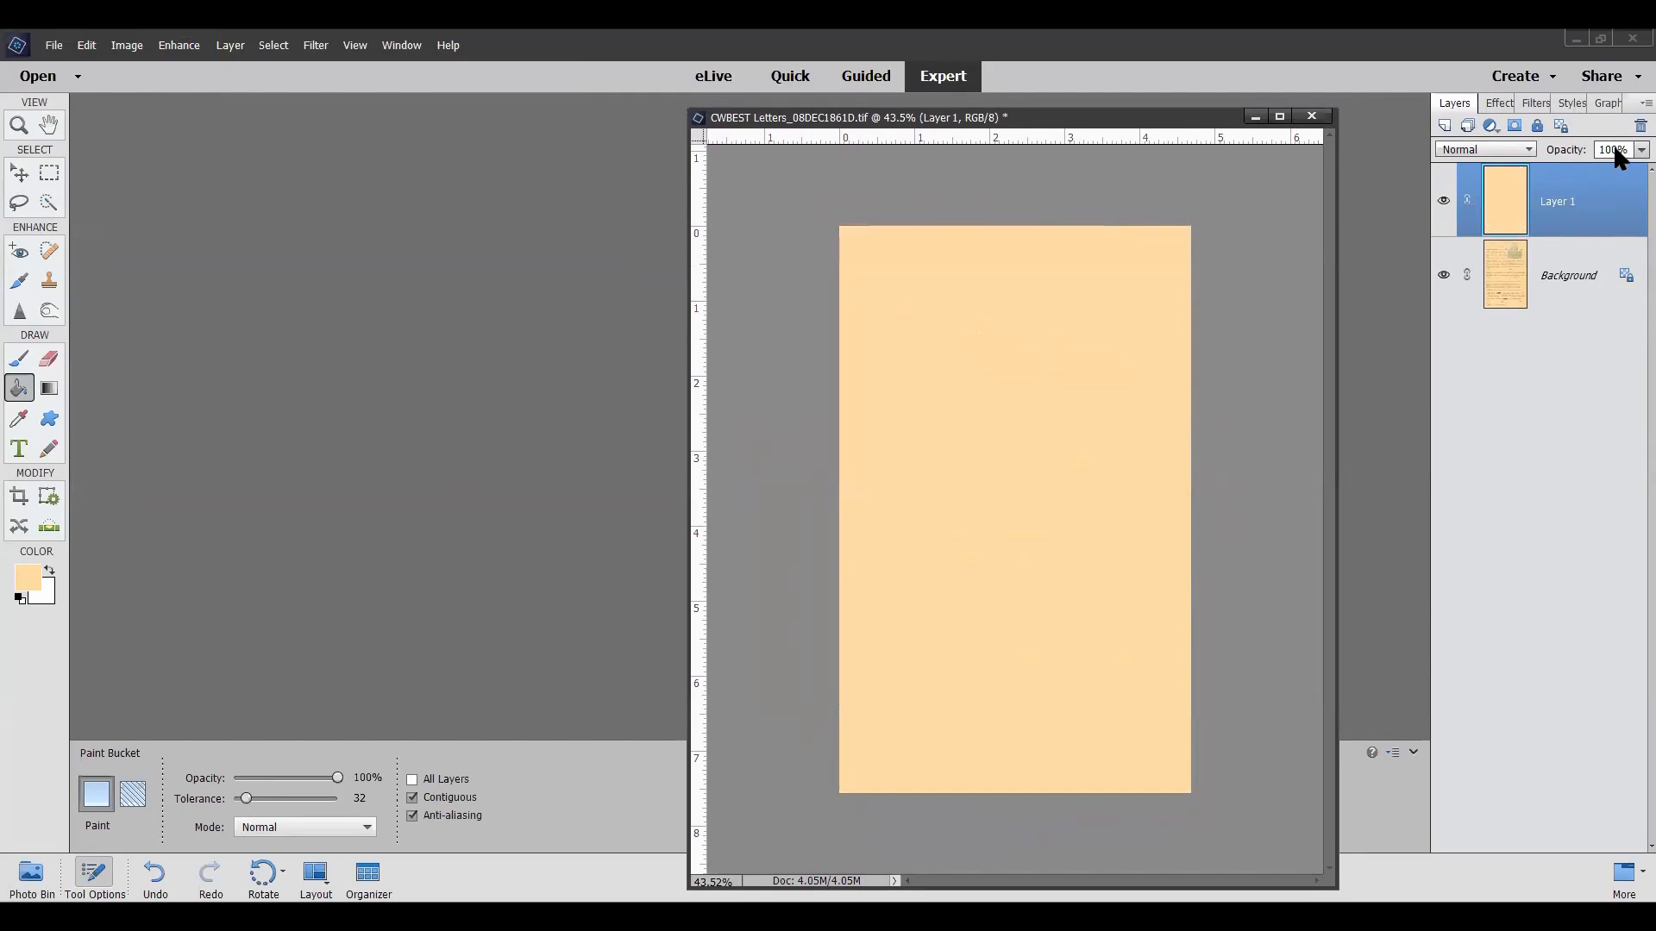
# Step: Reduce the paper-colored fill layer's opacity to 54% and inspect the handwriting beneath it
pyautogui.click(1641, 150)
pyautogui.moveTo(1636, 170); pyautogui.dragTo(1614, 171)
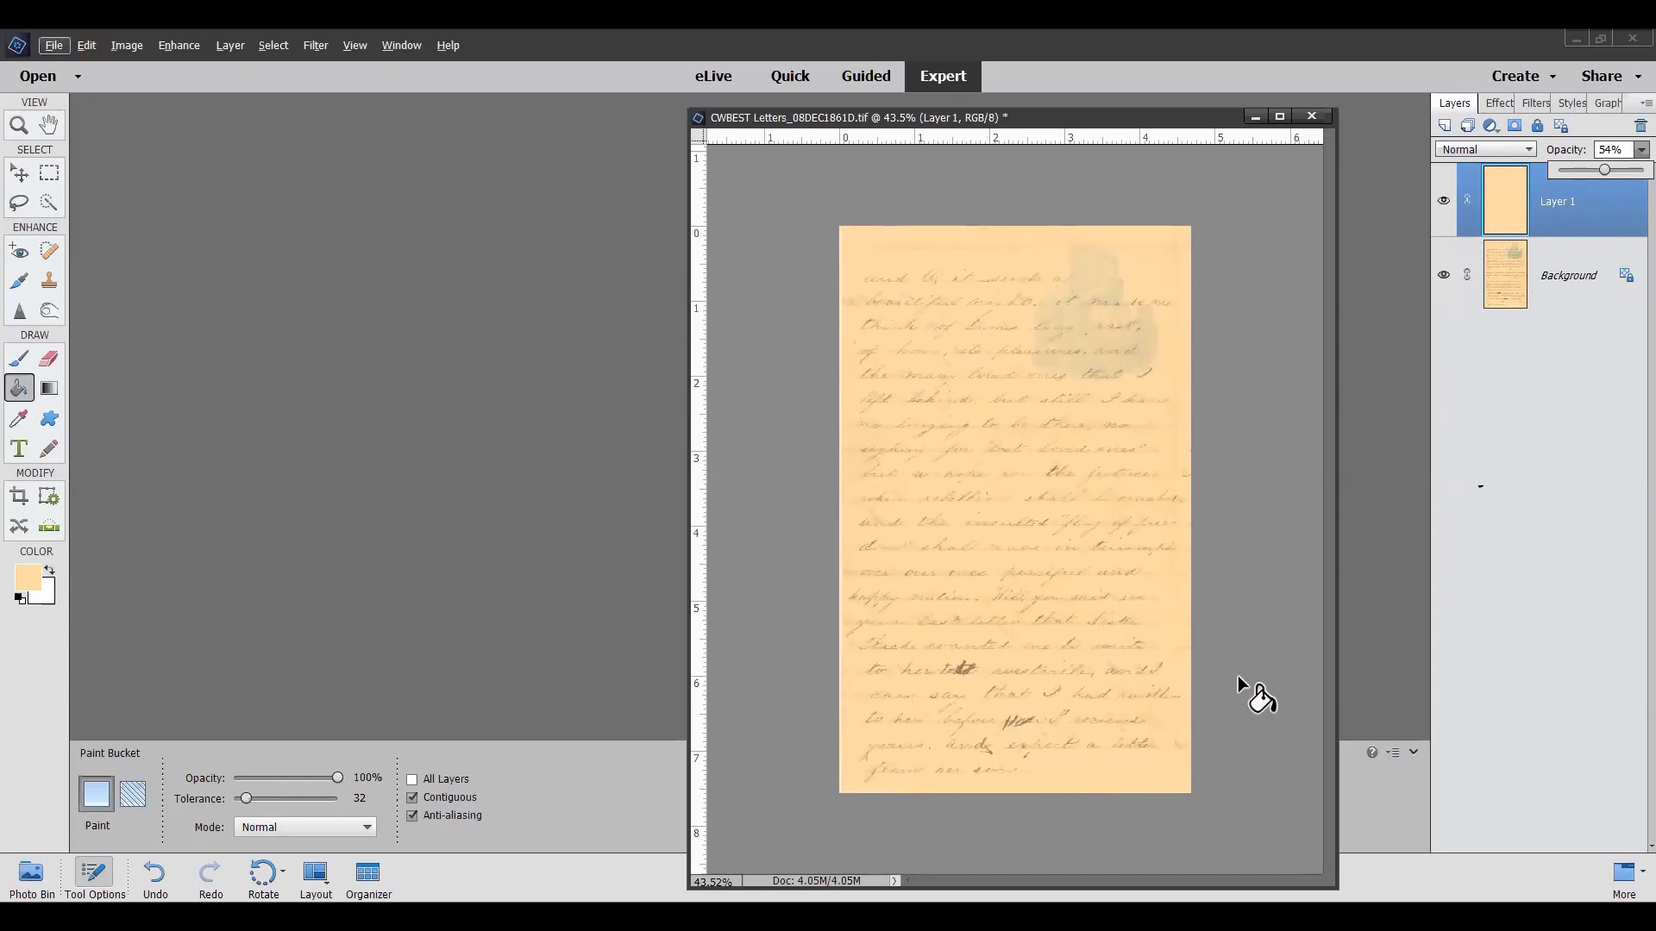
pyautogui.scroll(3, 1239, 676)
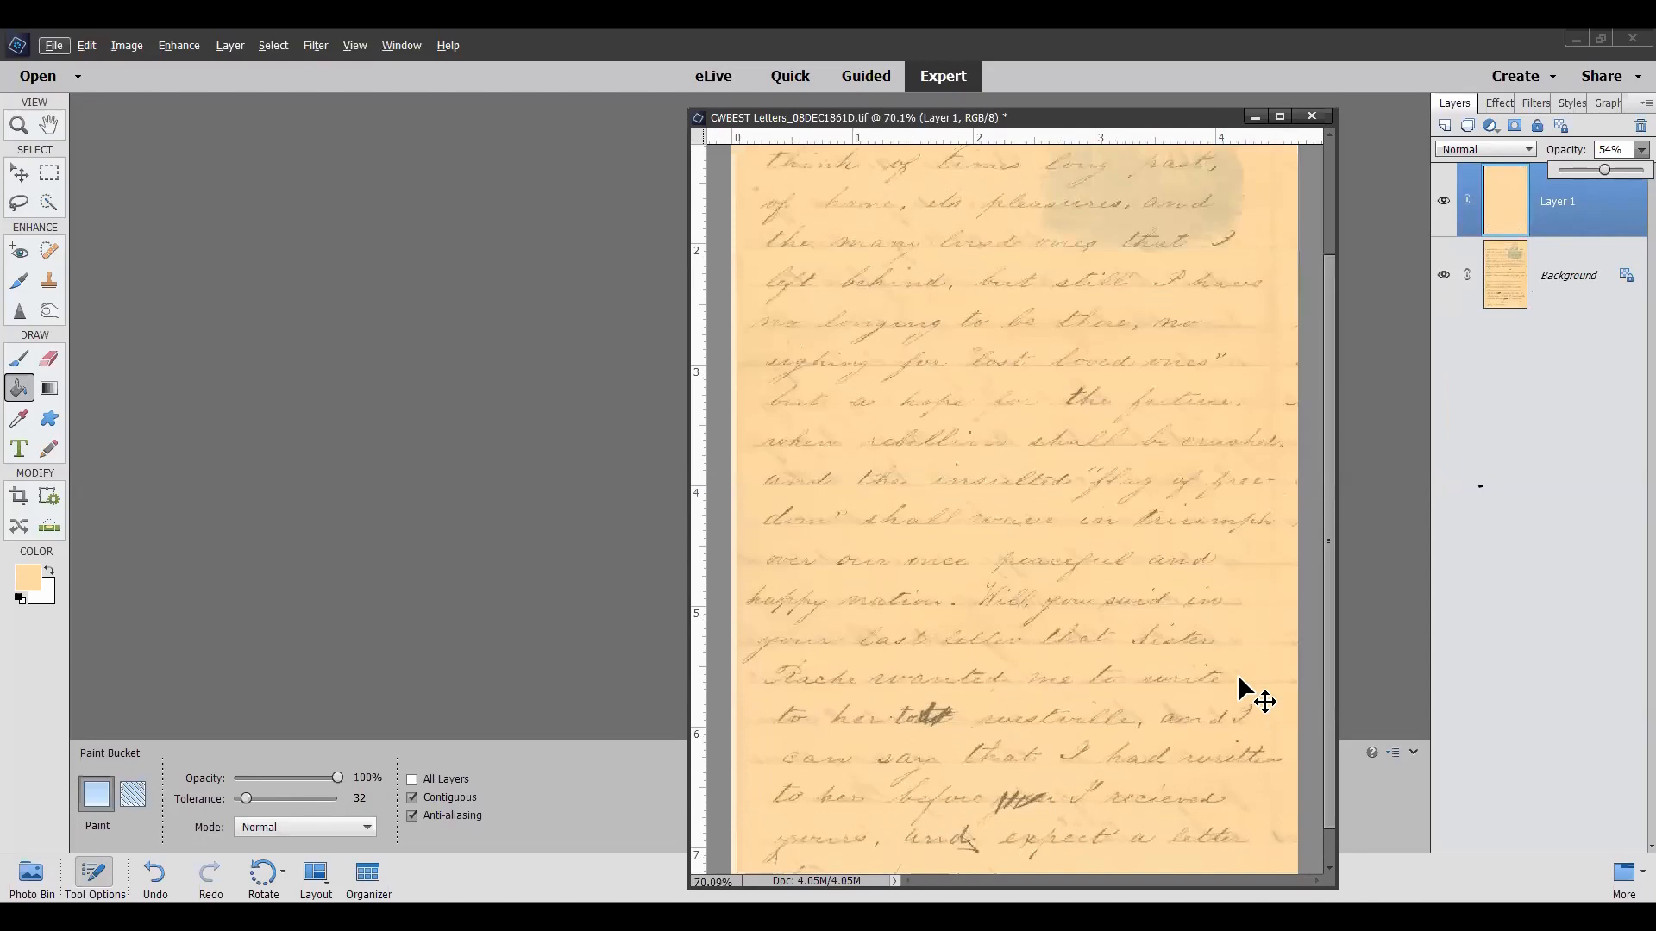
pyautogui.scroll(1, 1238, 681)
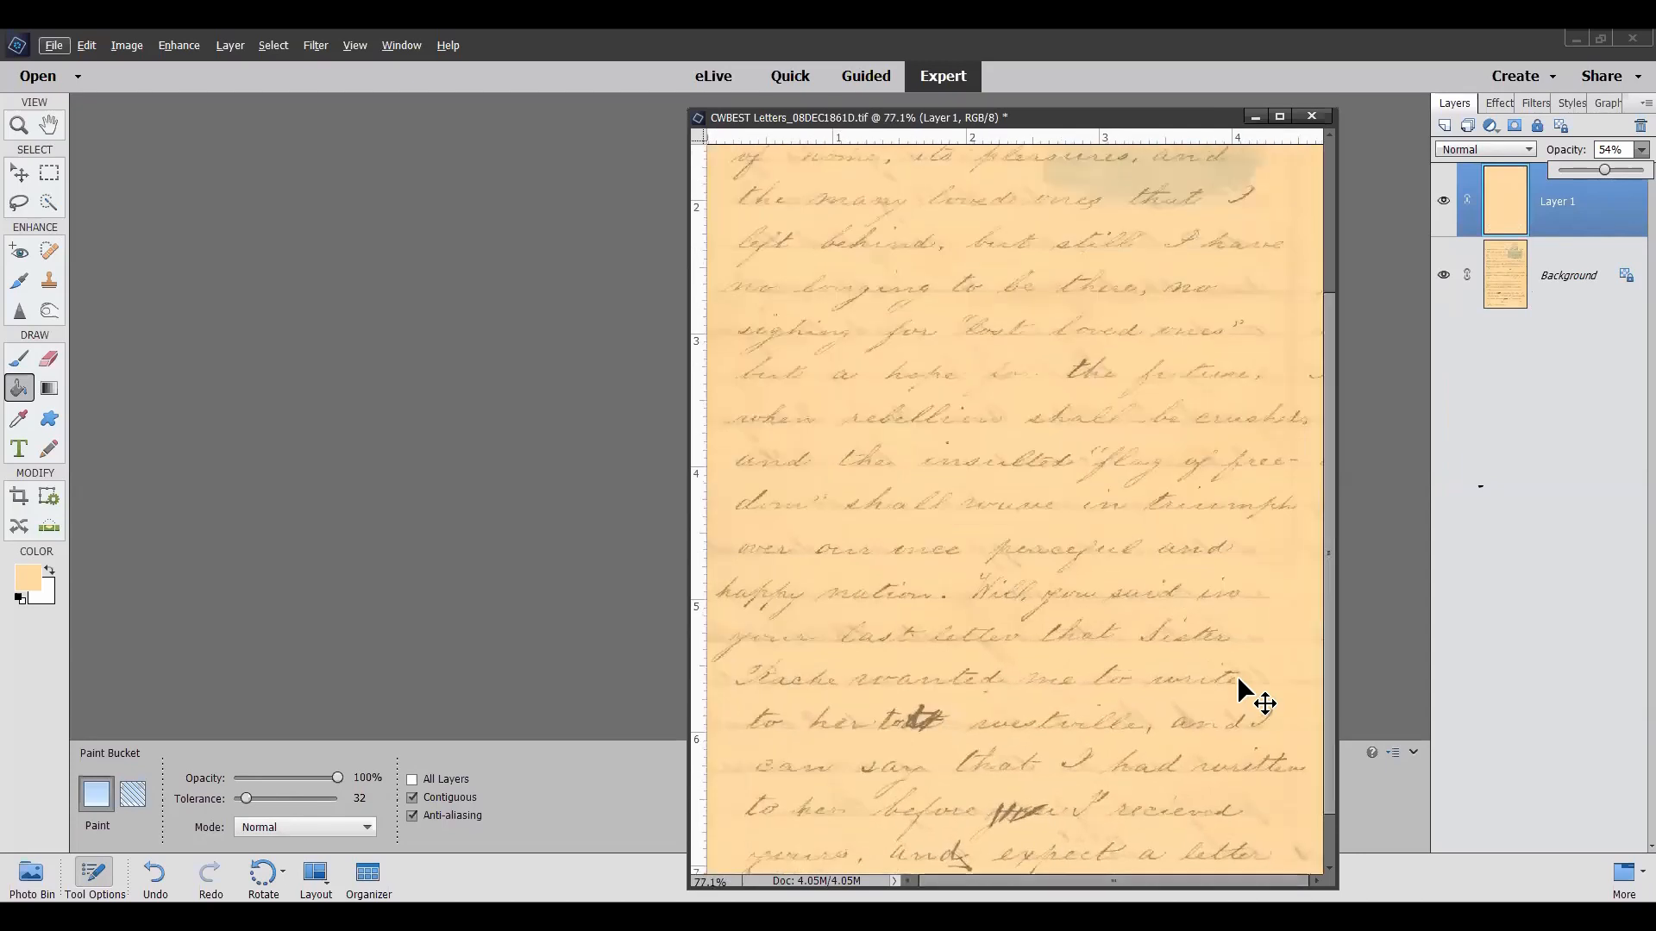
pyautogui.scroll(-2, 1237, 676)
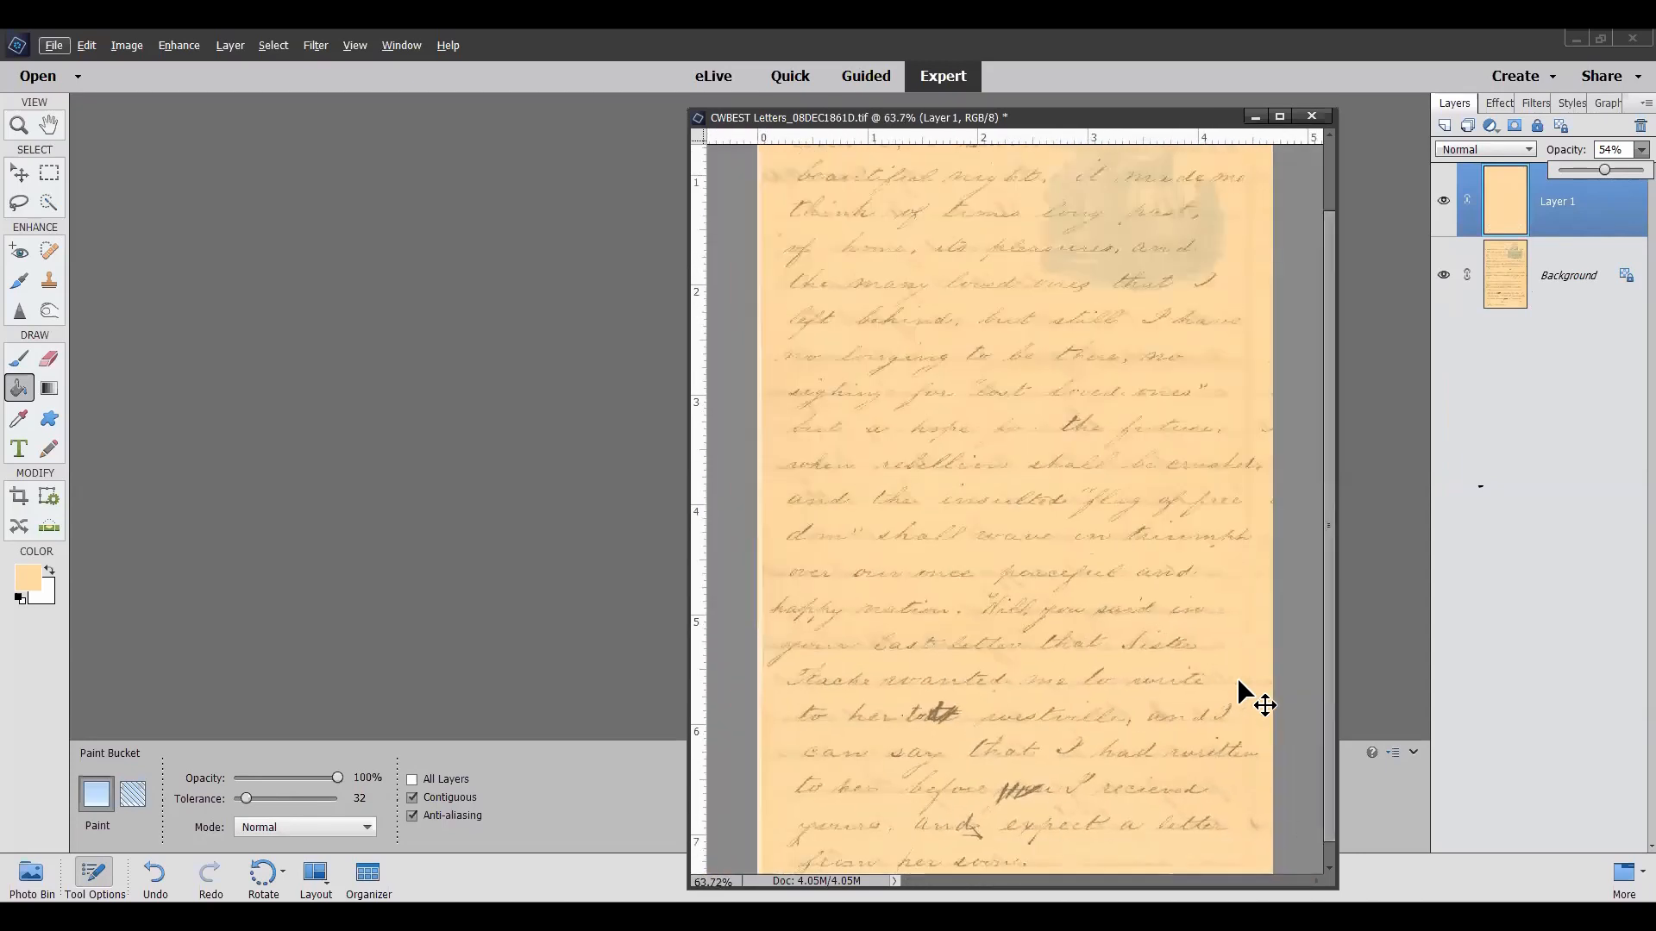
pyautogui.scroll(1, 1239, 681)
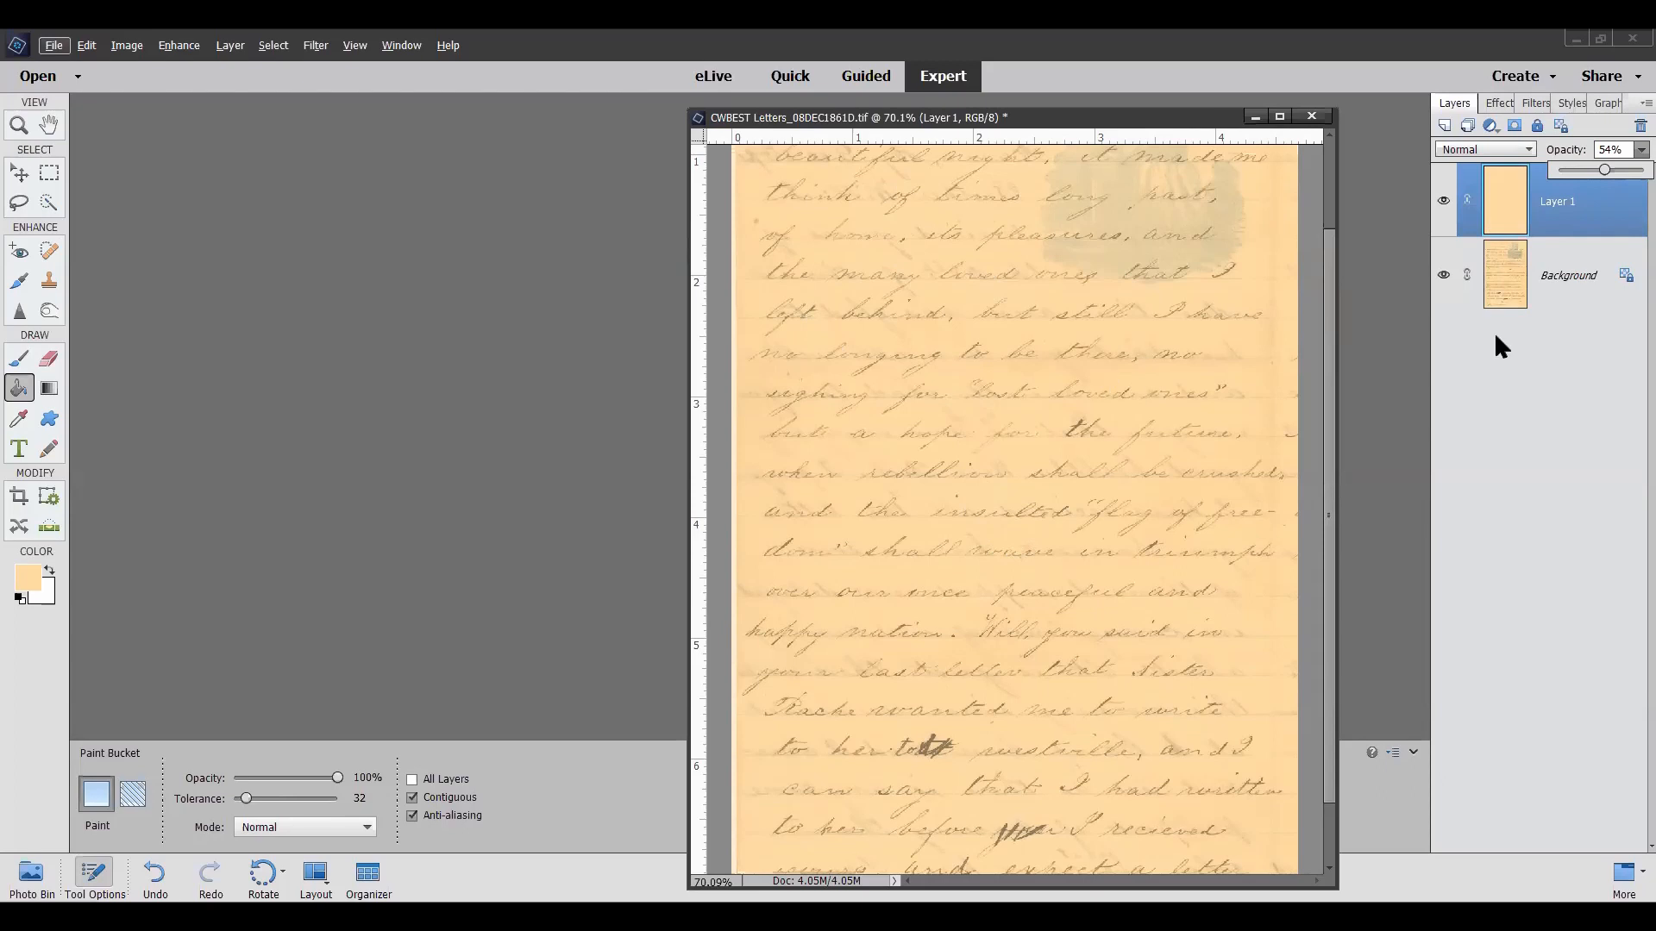
# Step: Apply Auto Levels to the Background layer beneath the paper-colored fill
pyautogui.click(1507, 283)
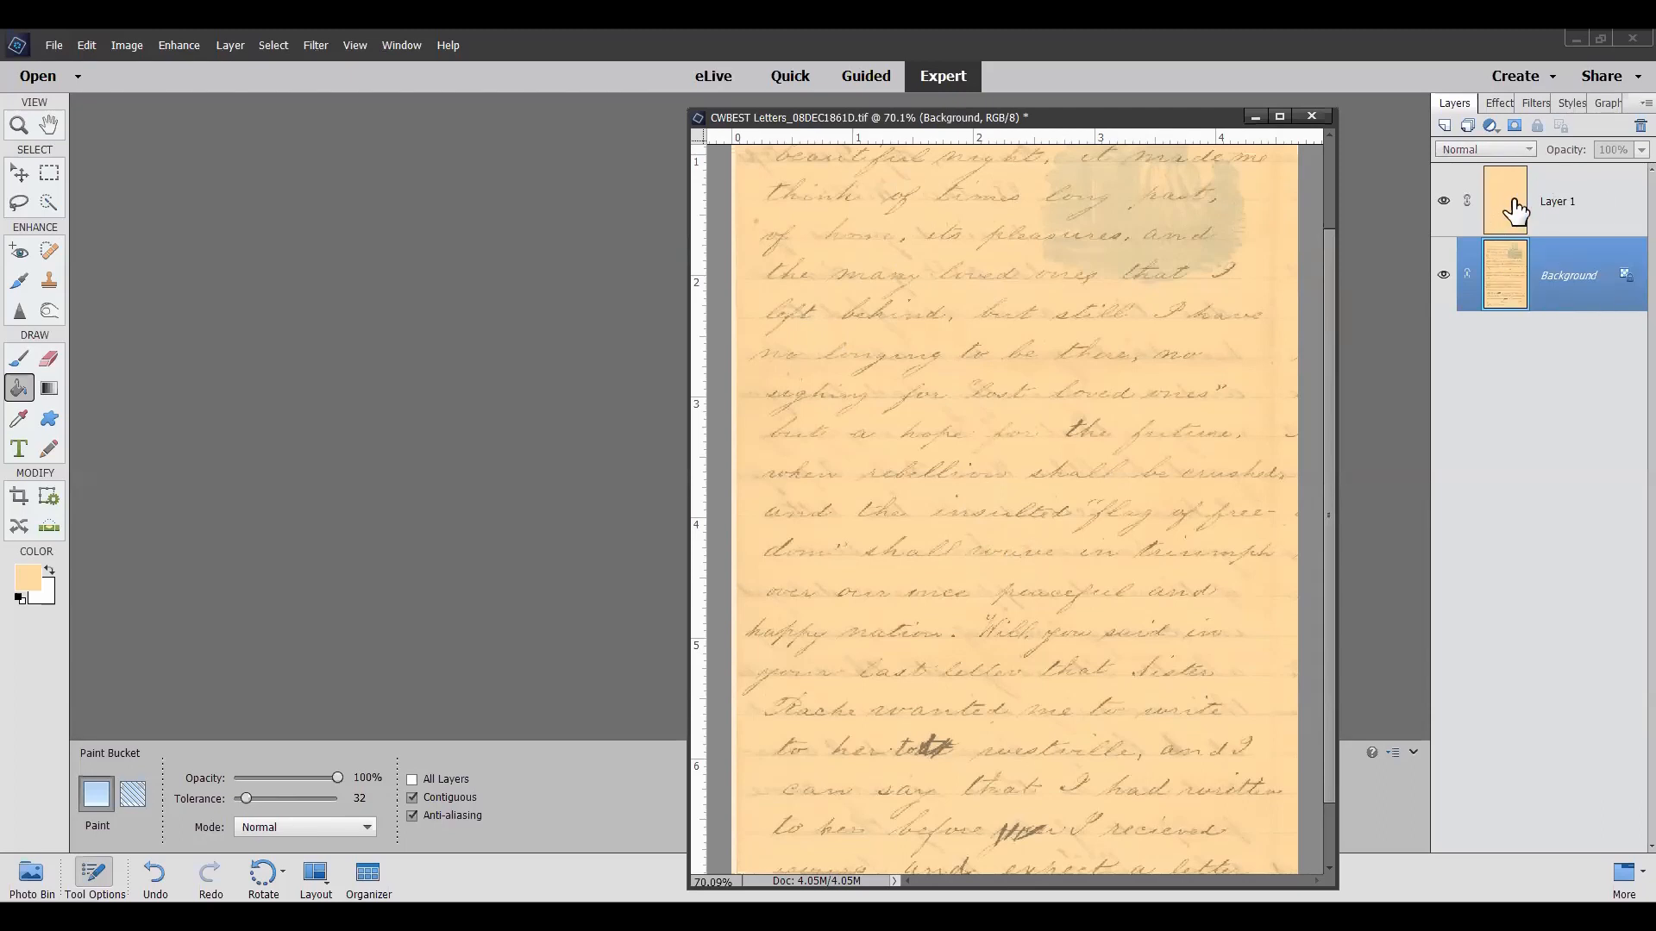
pyautogui.click(173, 47)
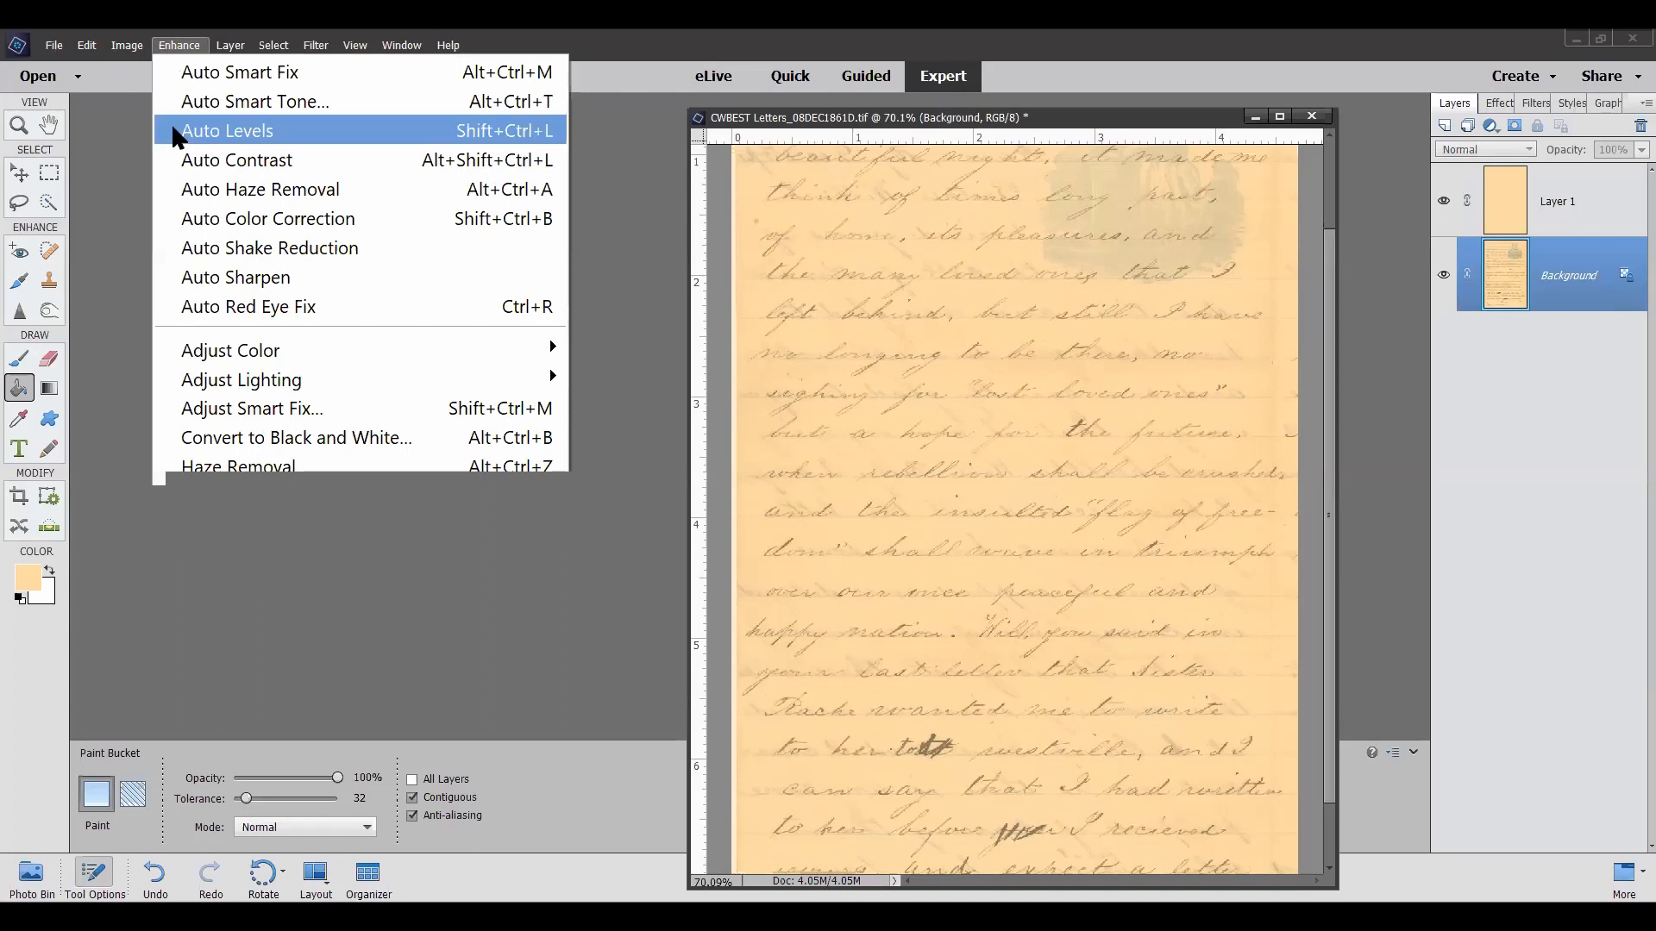
pyautogui.click(197, 136)
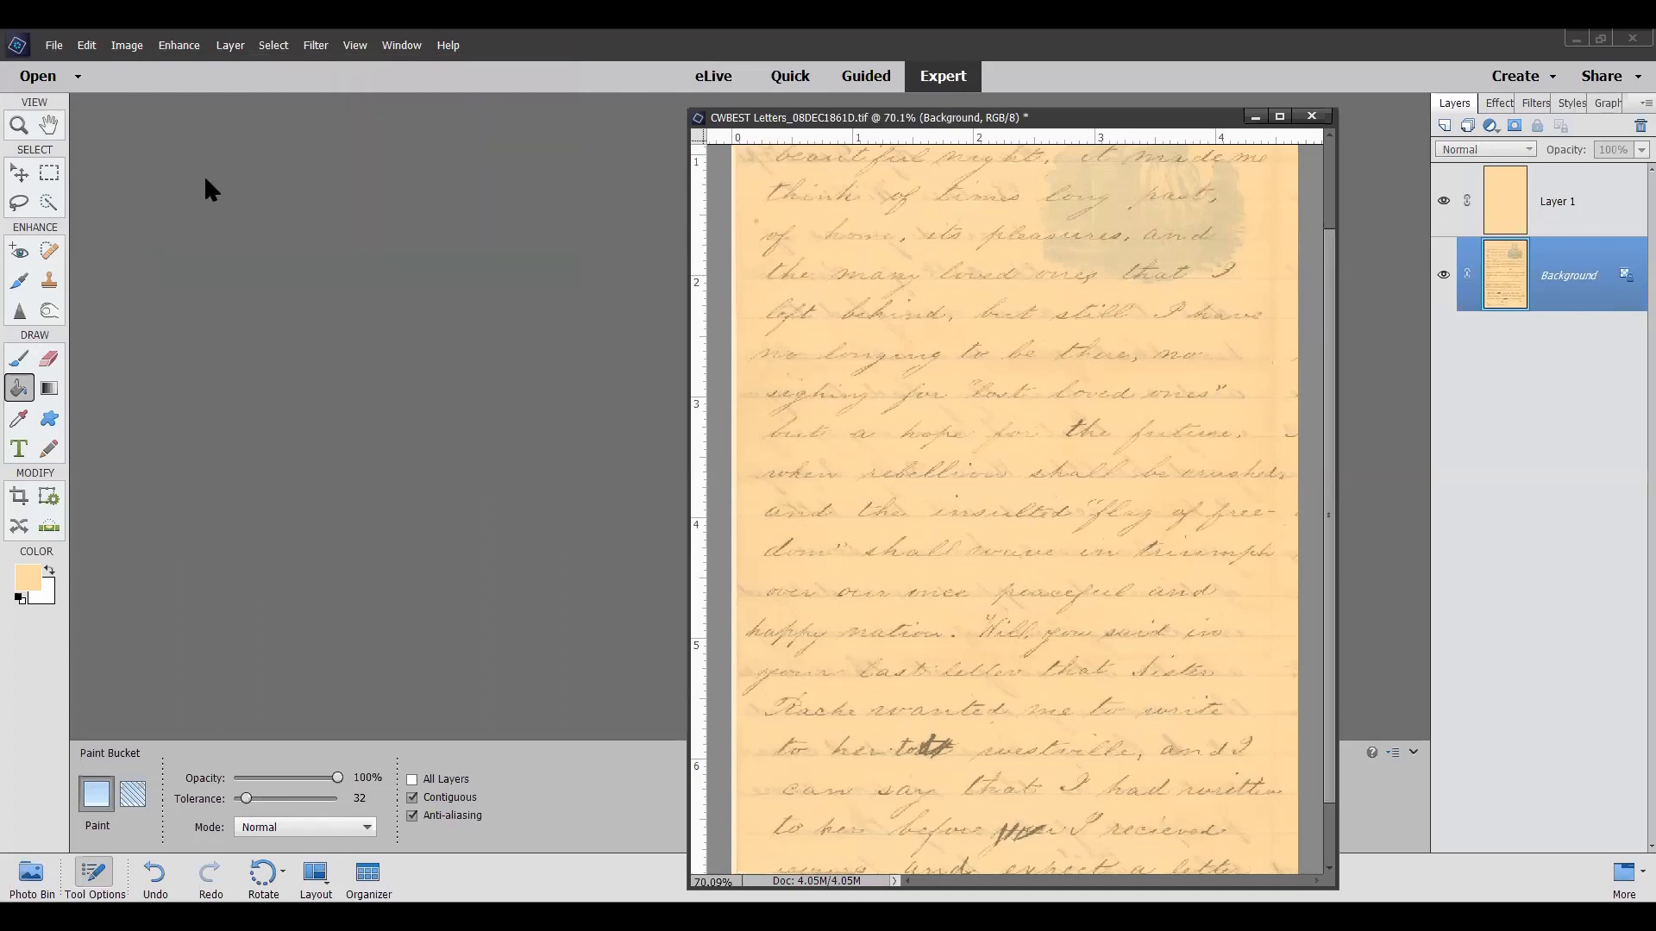
# Step: Darken the Background layer's handwriting with Levels on the RGB channel, setting shadow input to 112 and midtone input to 1.42
pyautogui.click(191, 48)
pyautogui.moveTo(250, 382)
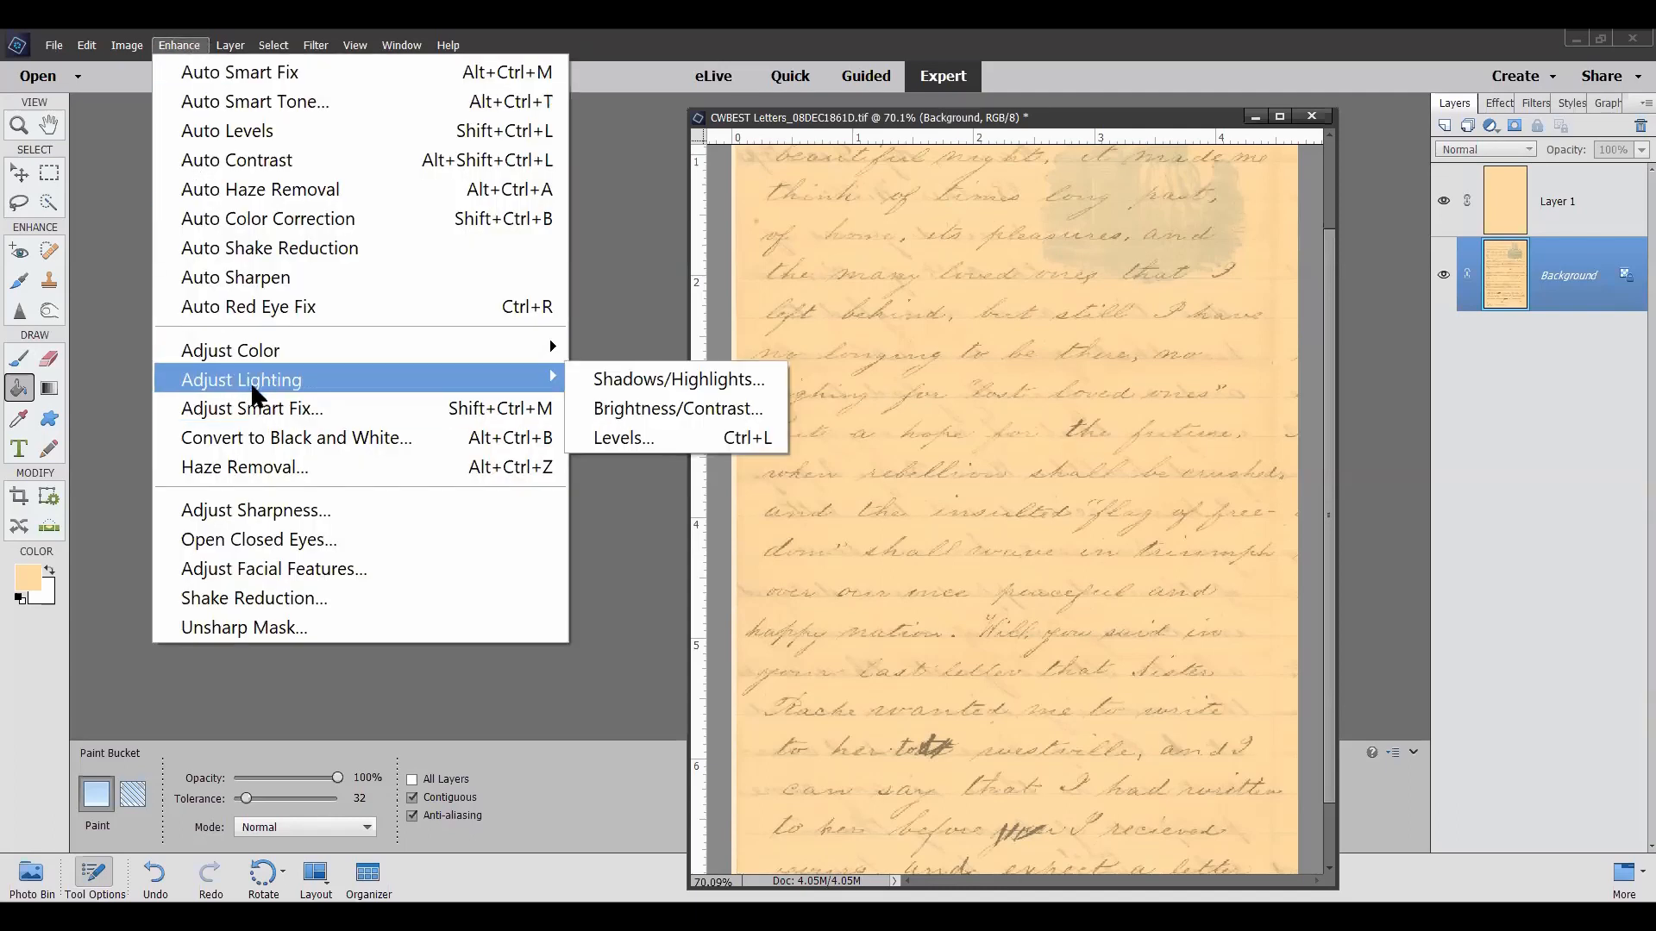
pyautogui.click(623, 438)
pyautogui.moveTo(313, 534); pyautogui.dragTo(409, 535)
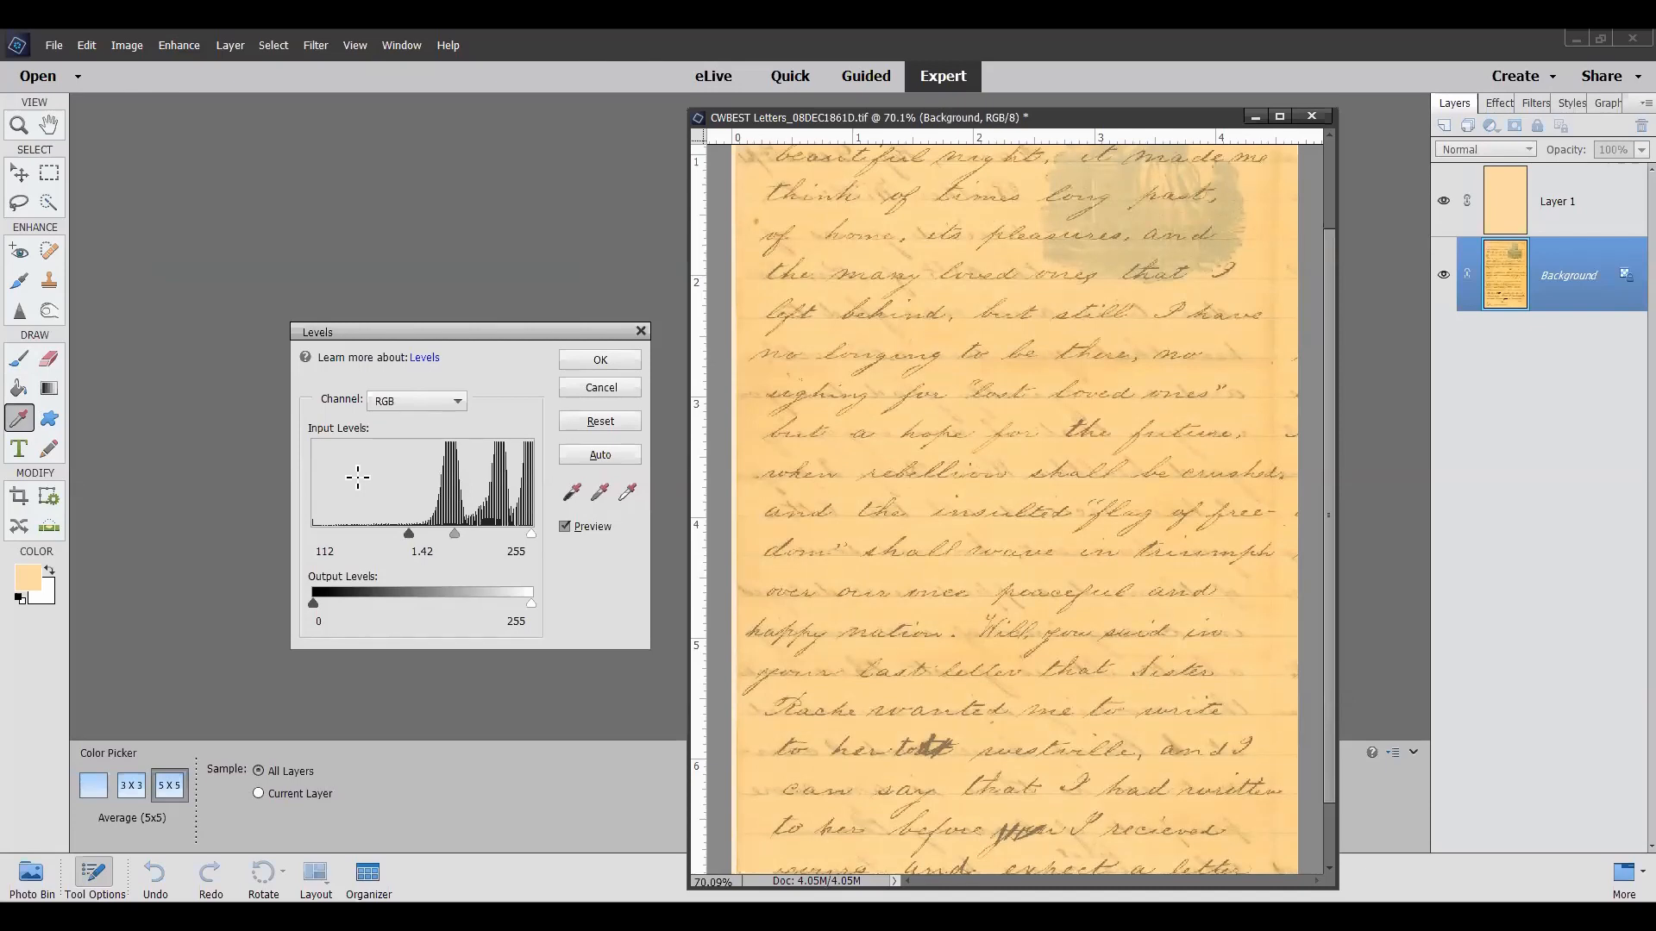
pyautogui.click(587, 357)
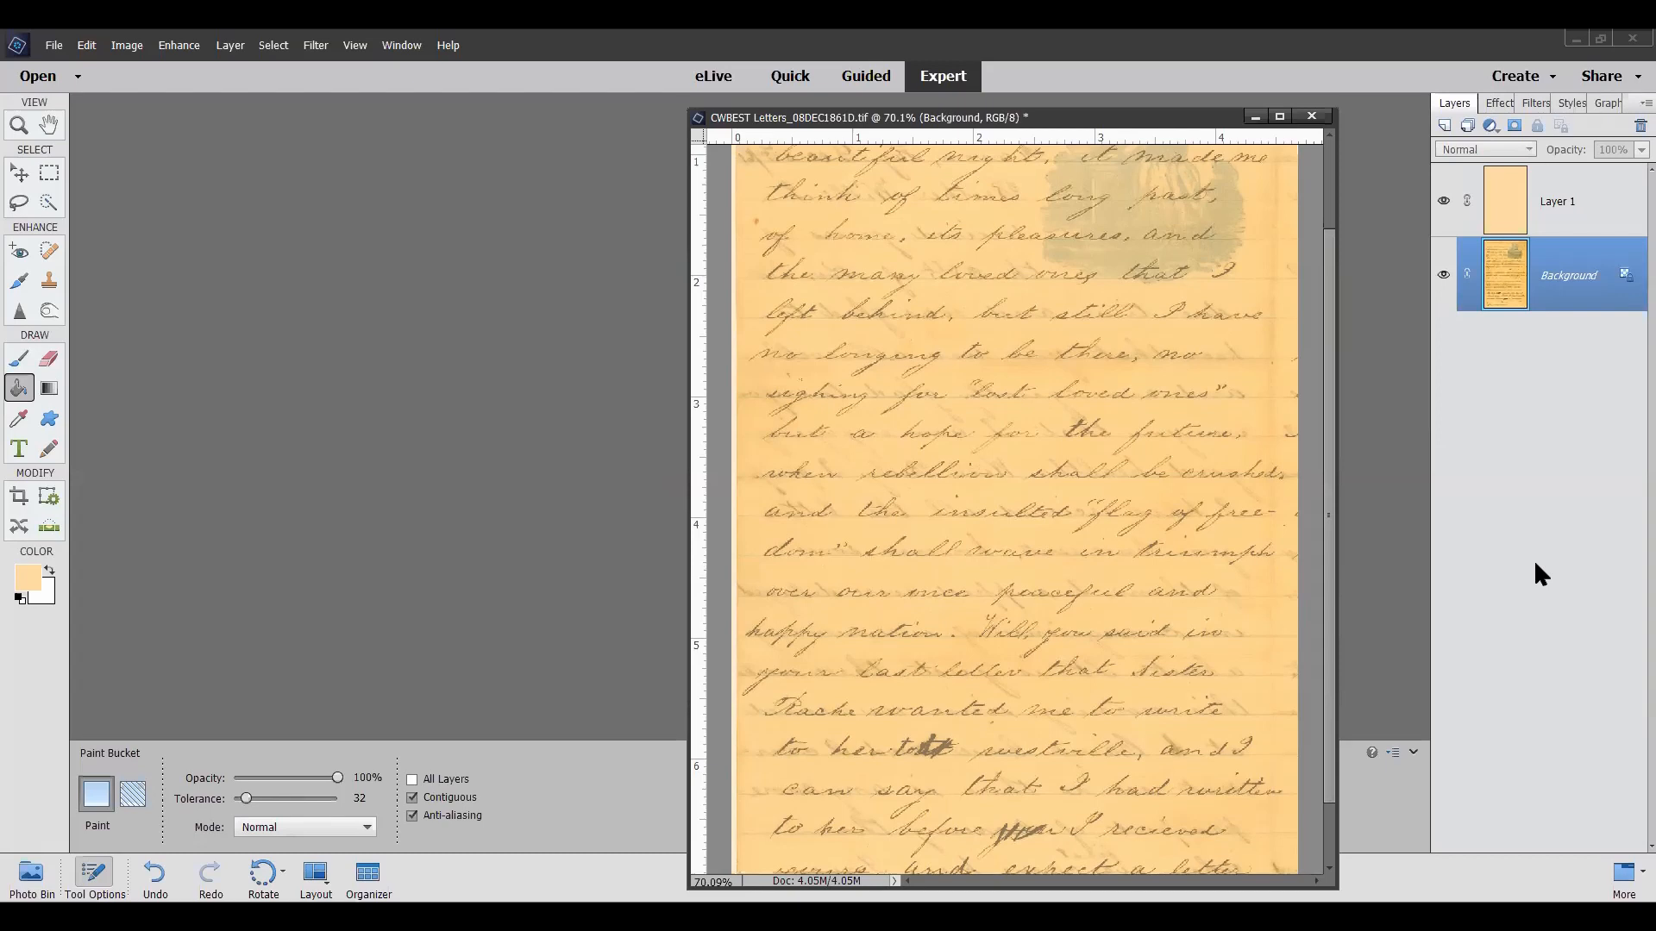
# Step: Hide the paper-colored Layer 1 to expose the adjusted letter scan
pyautogui.rightClick(1556, 293)
pyautogui.click(1569, 268)
pyautogui.click(1443, 202)
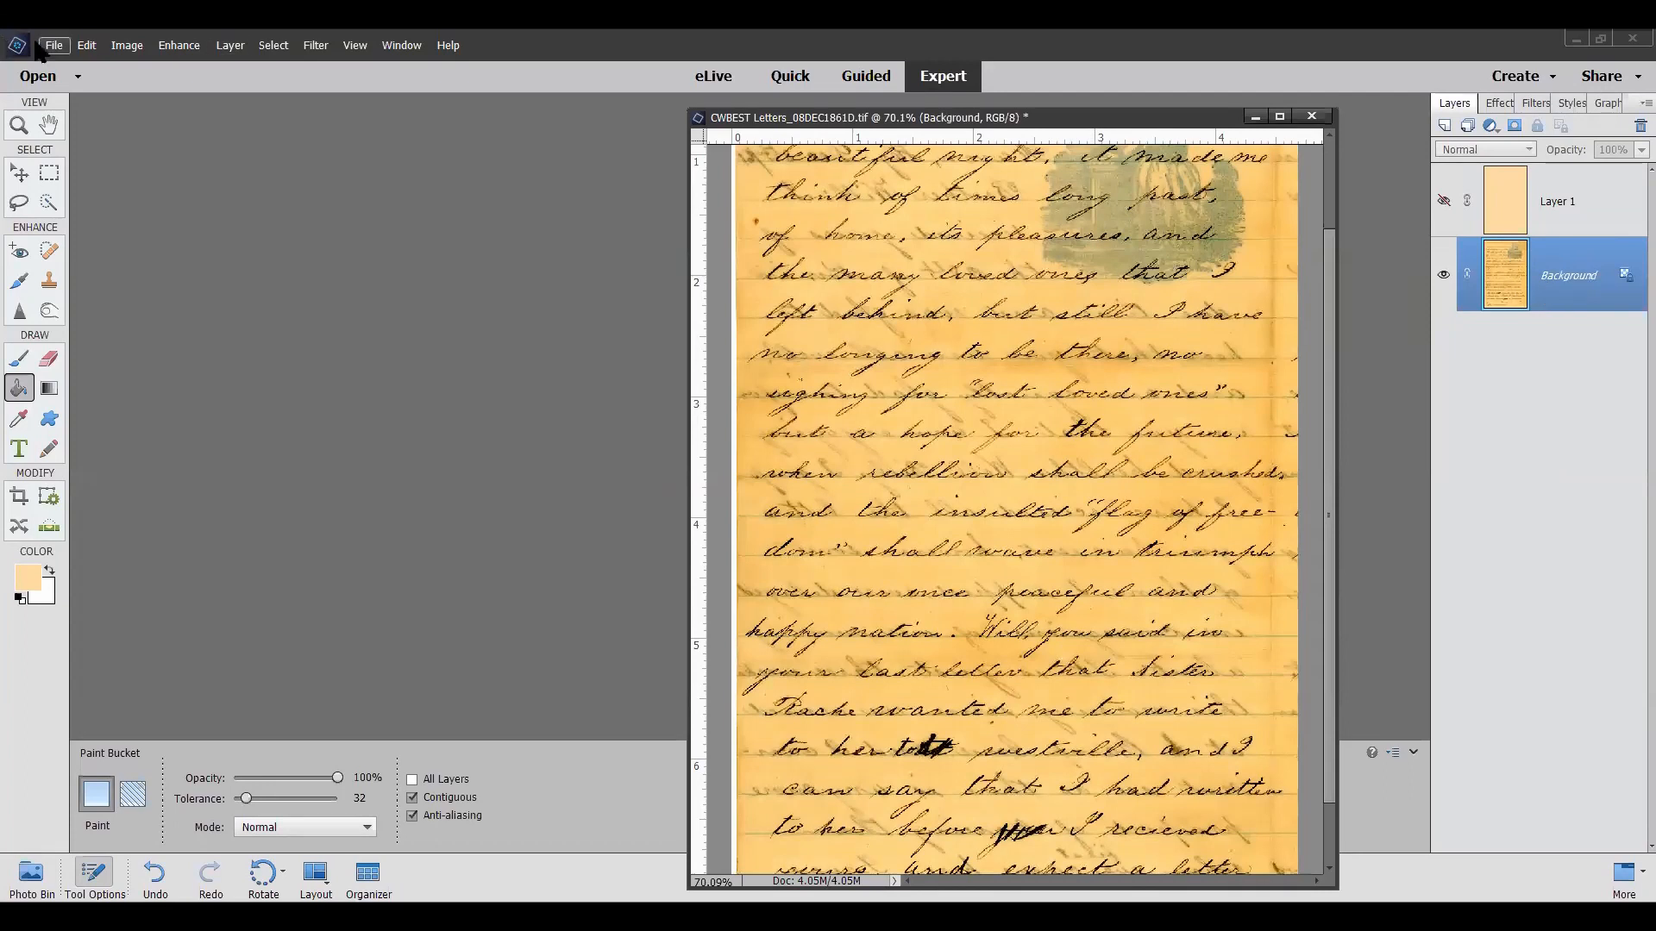
# Step: Colorize the Background layer with Hue/Saturation at Hue 57 and Saturation 60, and show Layer 1 again
pyautogui.click(183, 47)
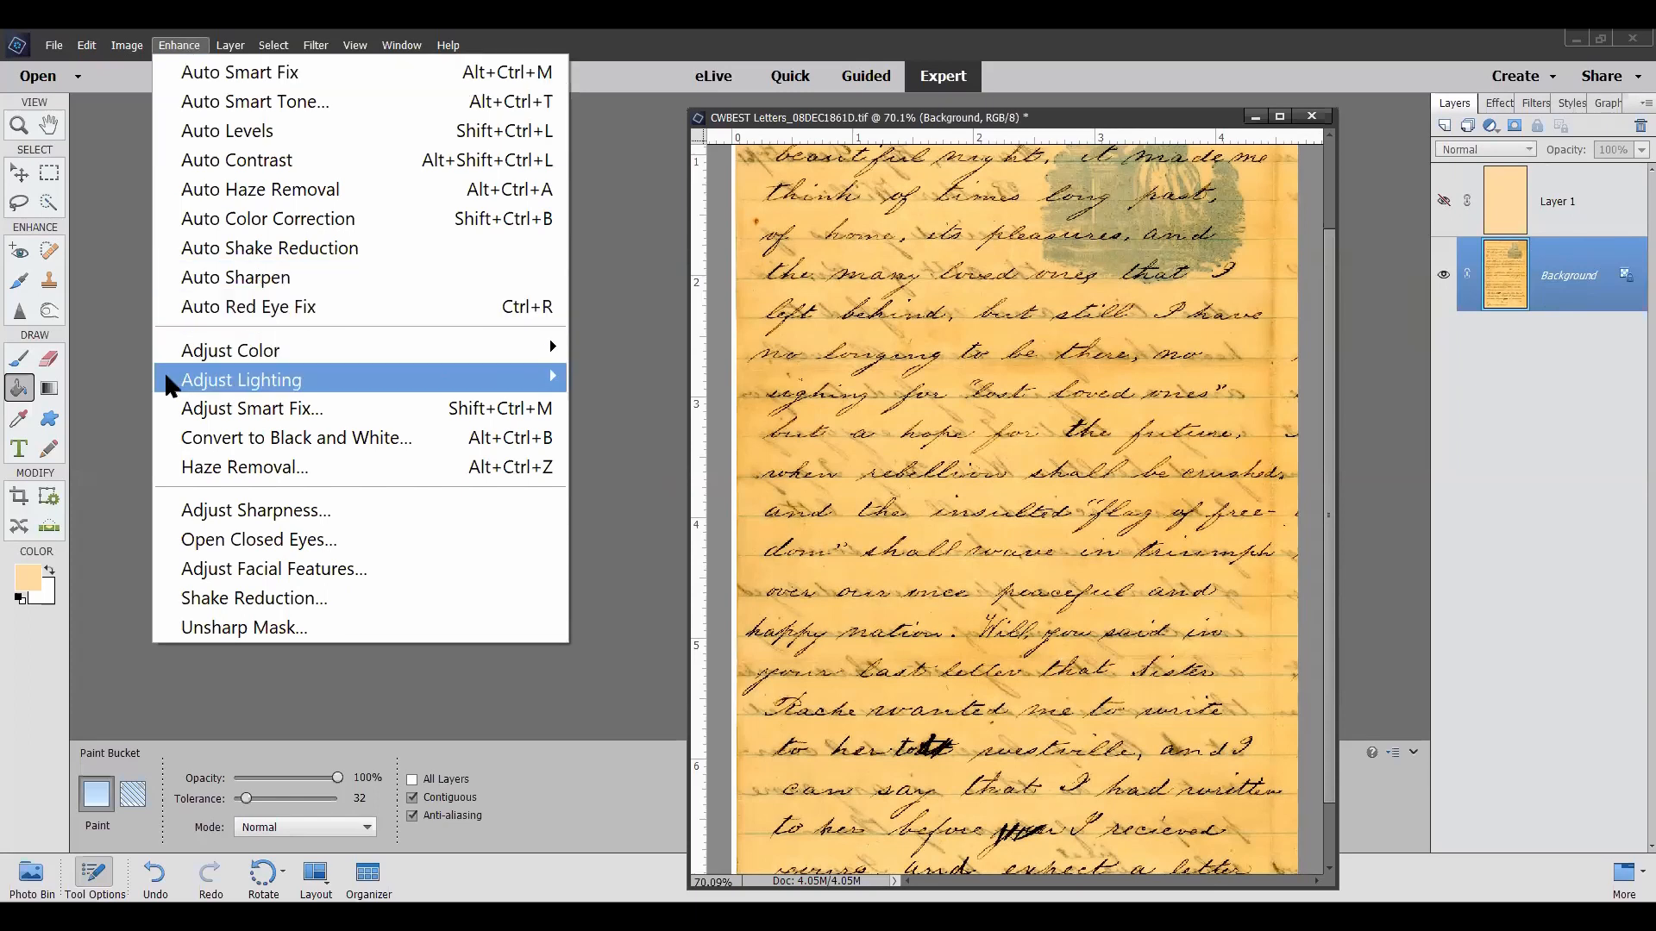
pyautogui.moveTo(175, 385)
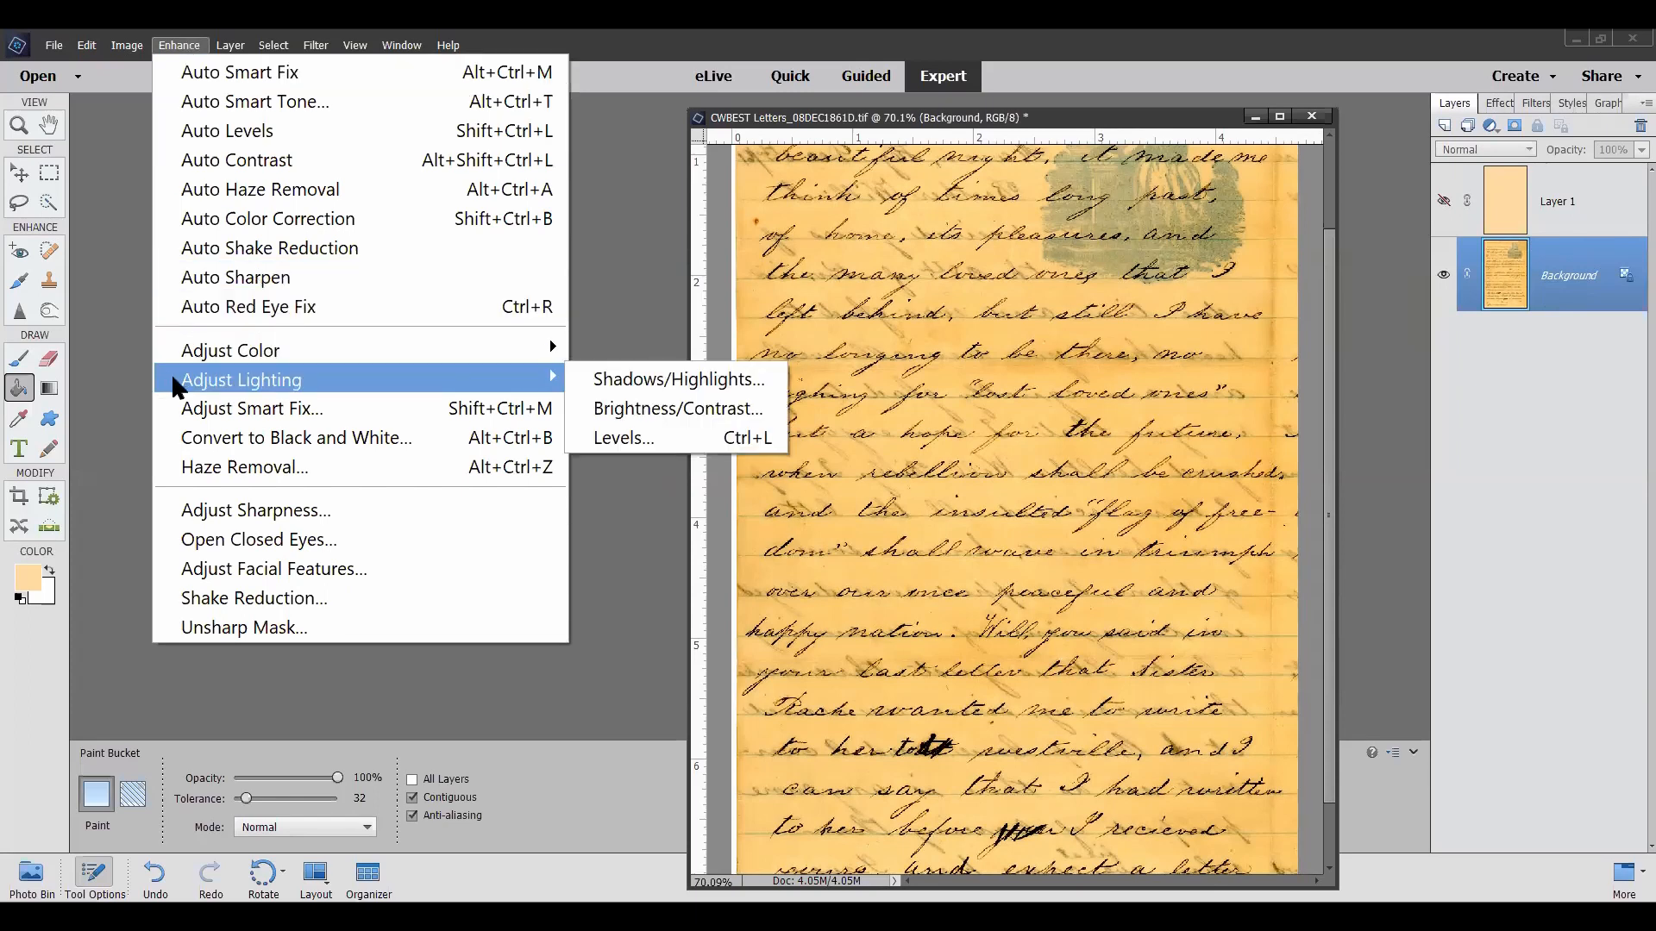
pyautogui.moveTo(223, 350)
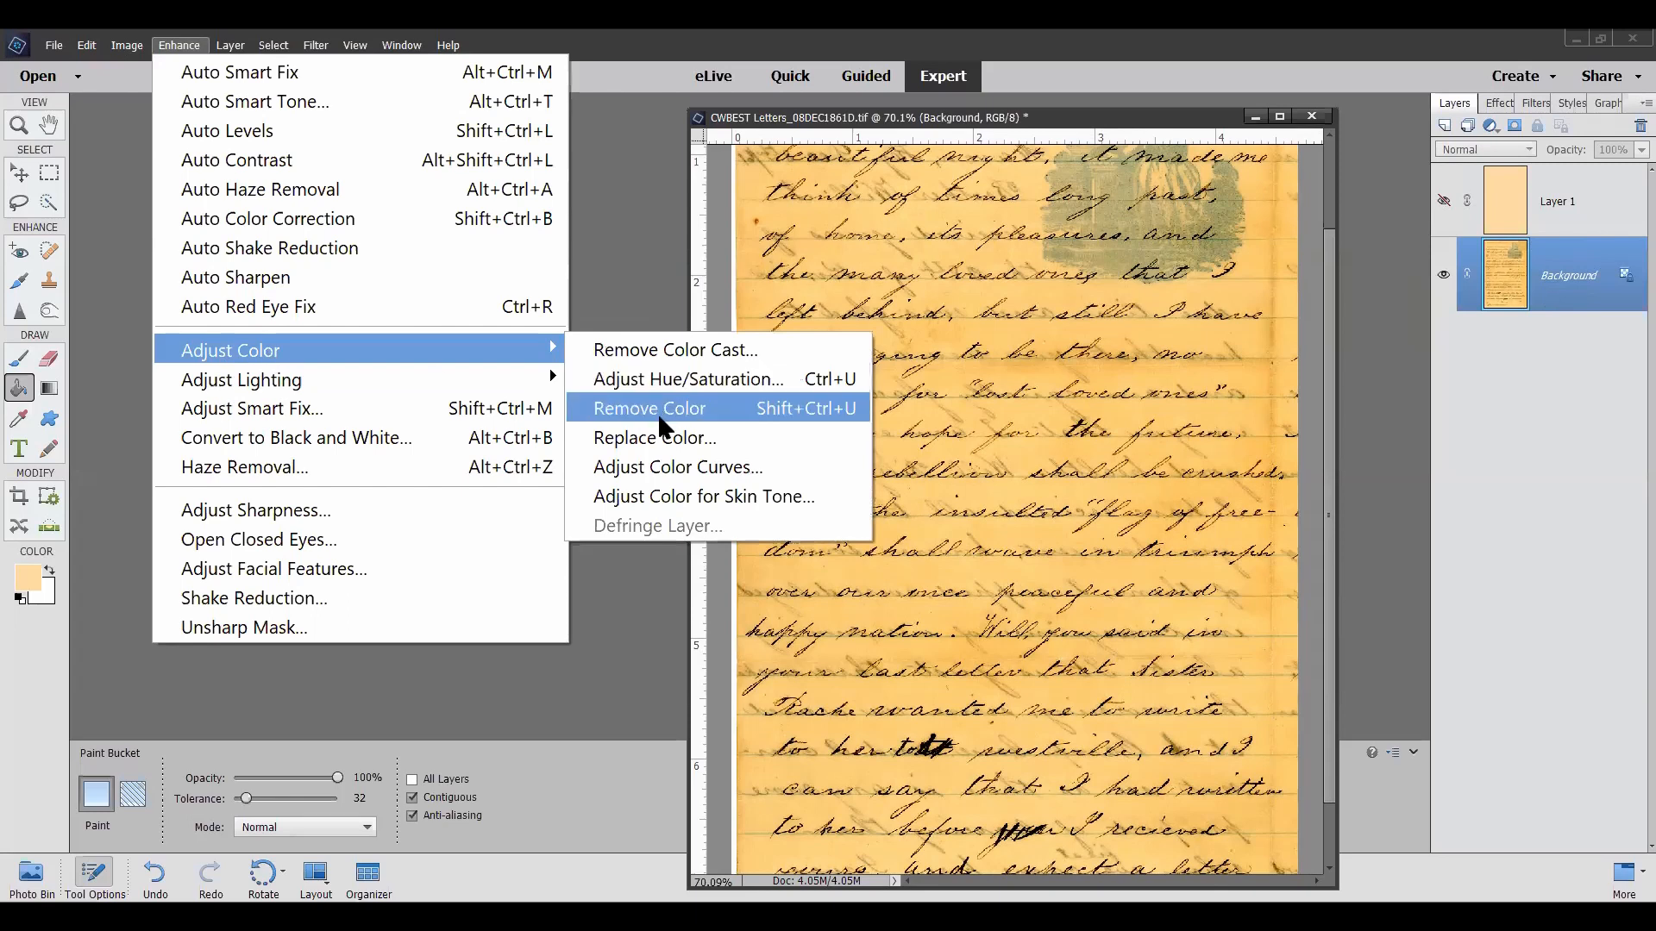
pyautogui.press('Return')
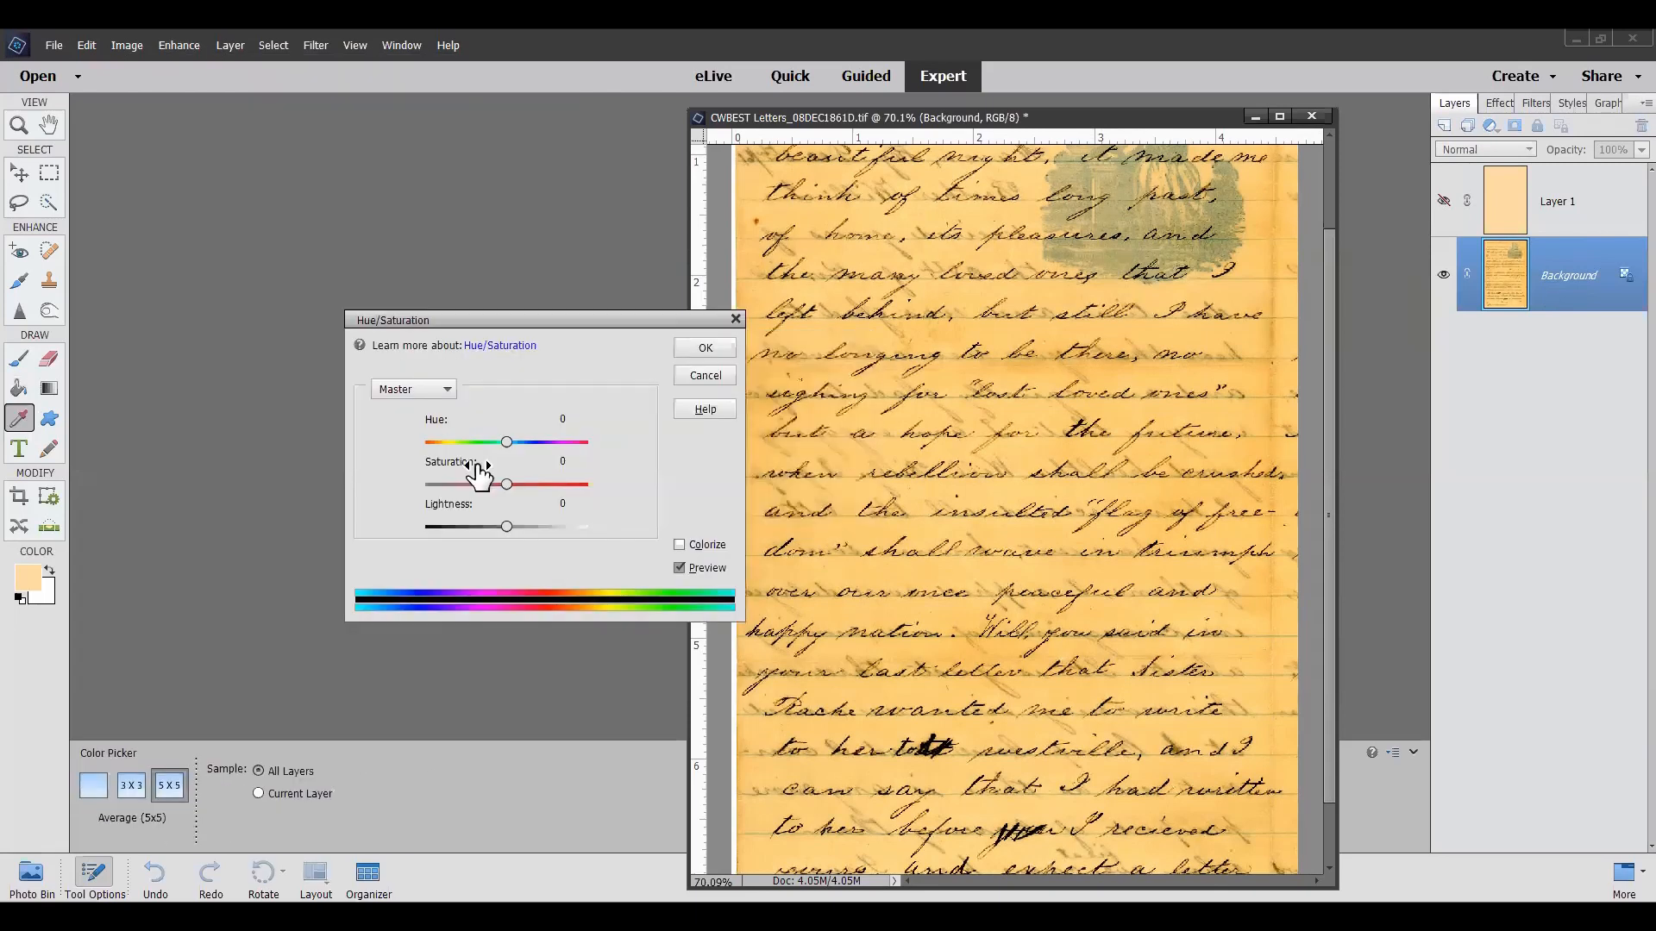
pyautogui.click(677, 544)
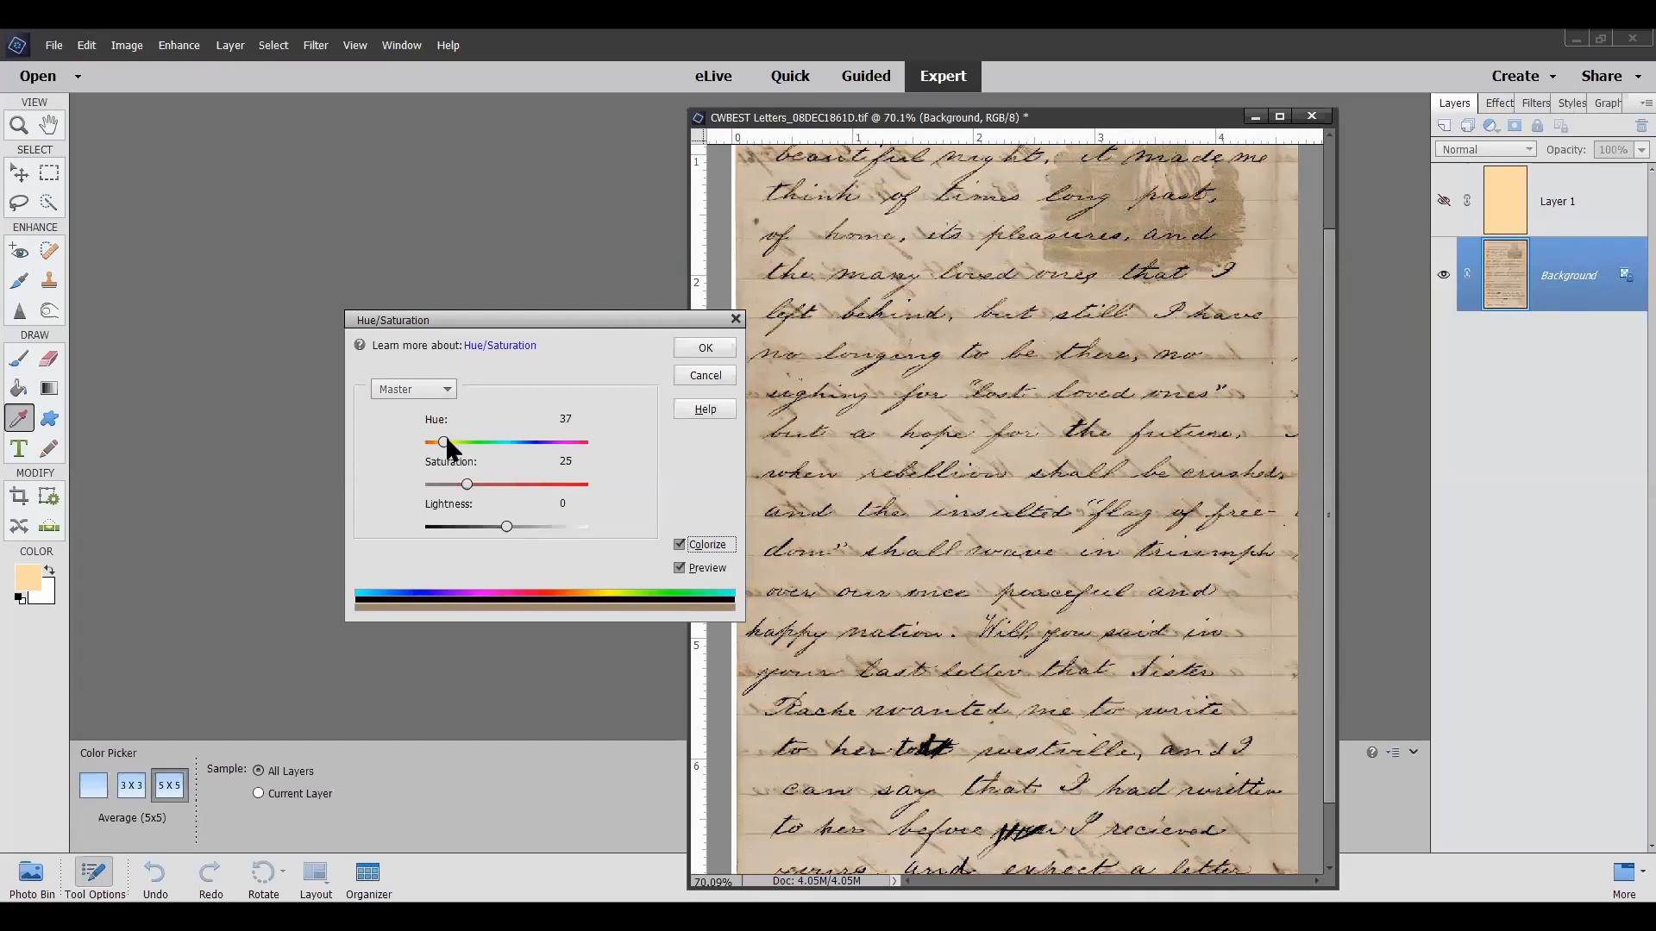
pyautogui.moveTo(442, 440)
pyautogui.mouseDown()
pyautogui.moveTo(483, 442)
pyautogui.moveTo(426, 443)
pyautogui.moveTo(464, 442)
pyautogui.moveTo(481, 484)
pyautogui.moveTo(522, 484)
pyautogui.moveTo(457, 440)
pyautogui.moveTo(471, 443)
pyautogui.moveTo(454, 453)
pyautogui.mouseUp()
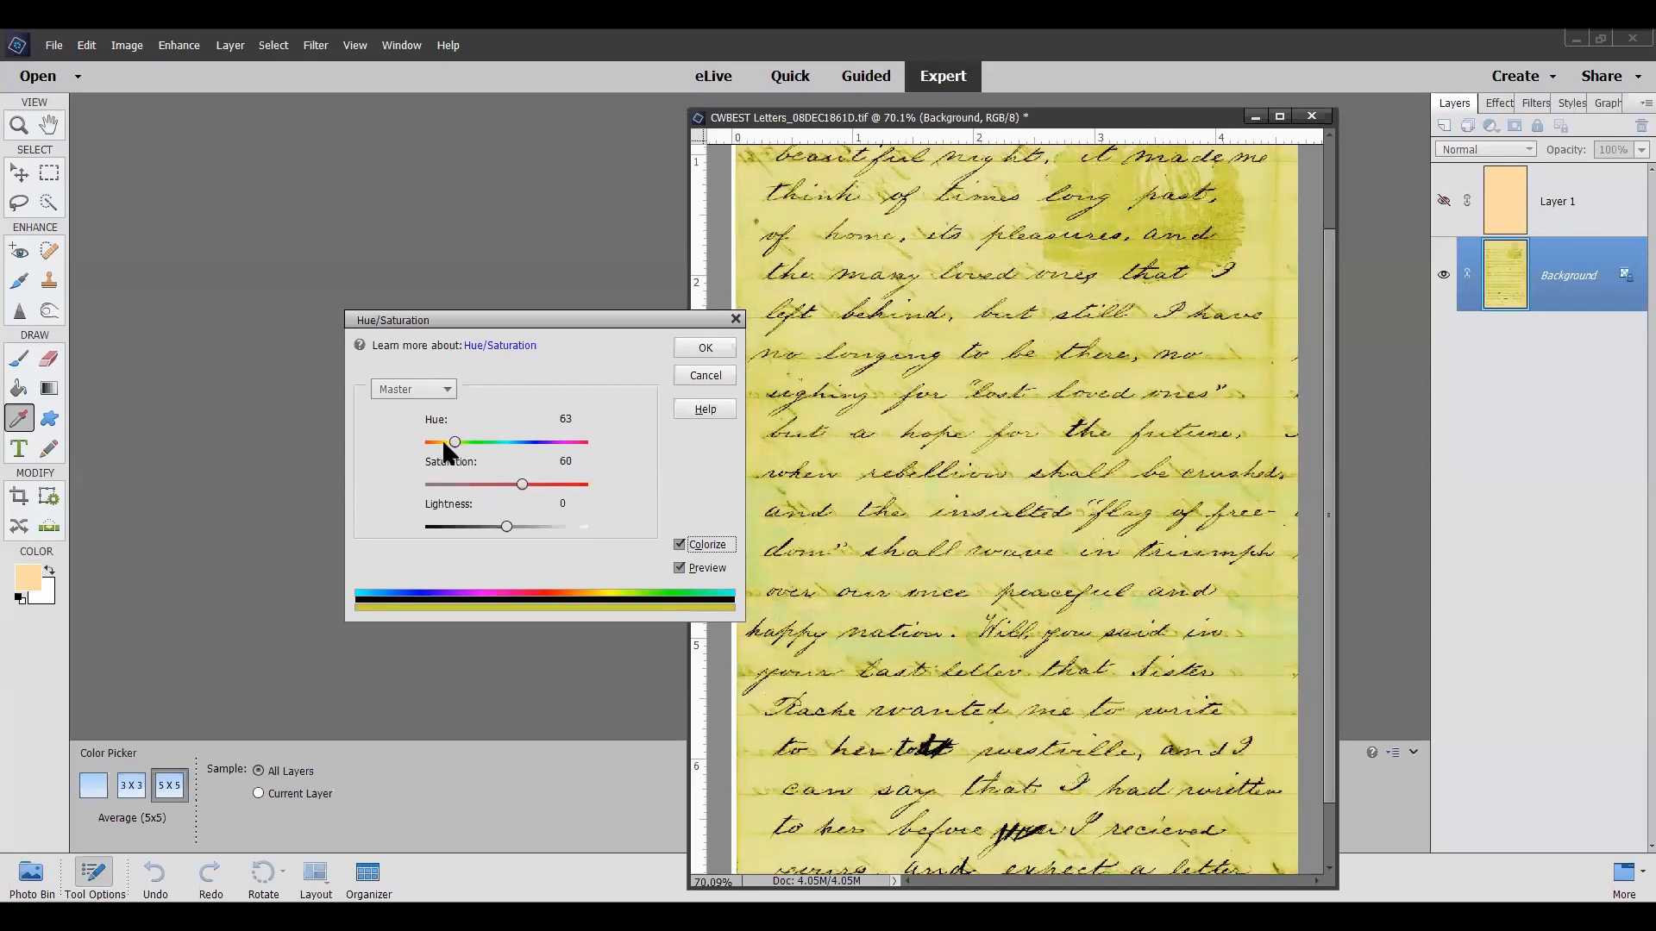
pyautogui.click(445, 442)
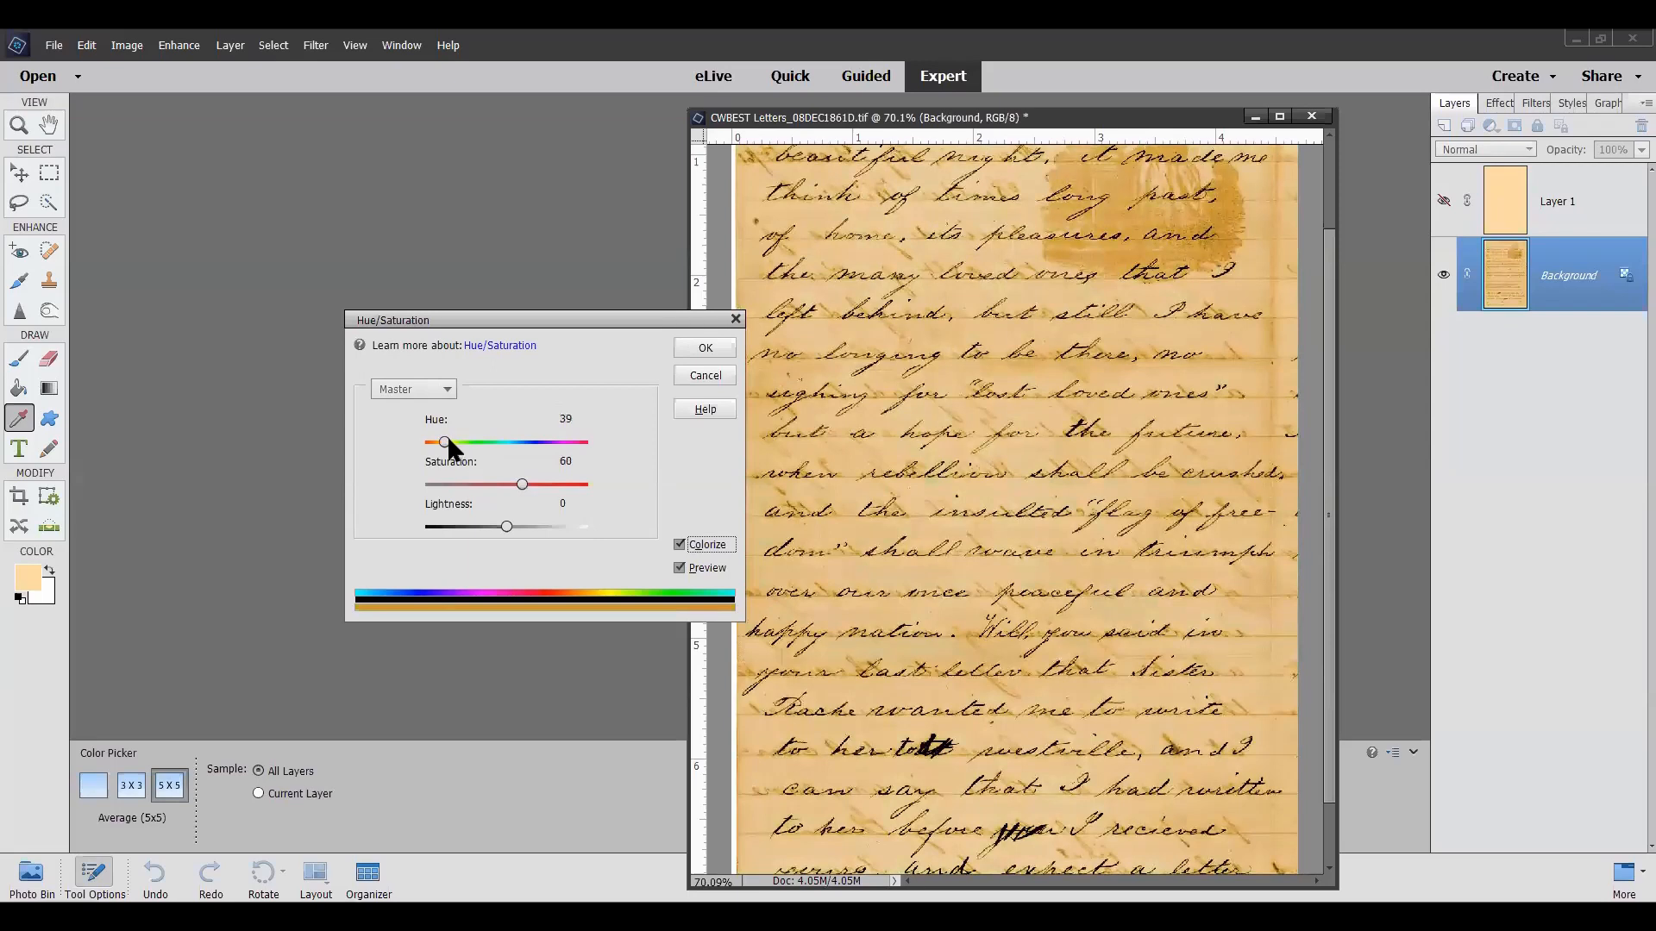
pyautogui.moveTo(444, 439); pyautogui.dragTo(452, 440)
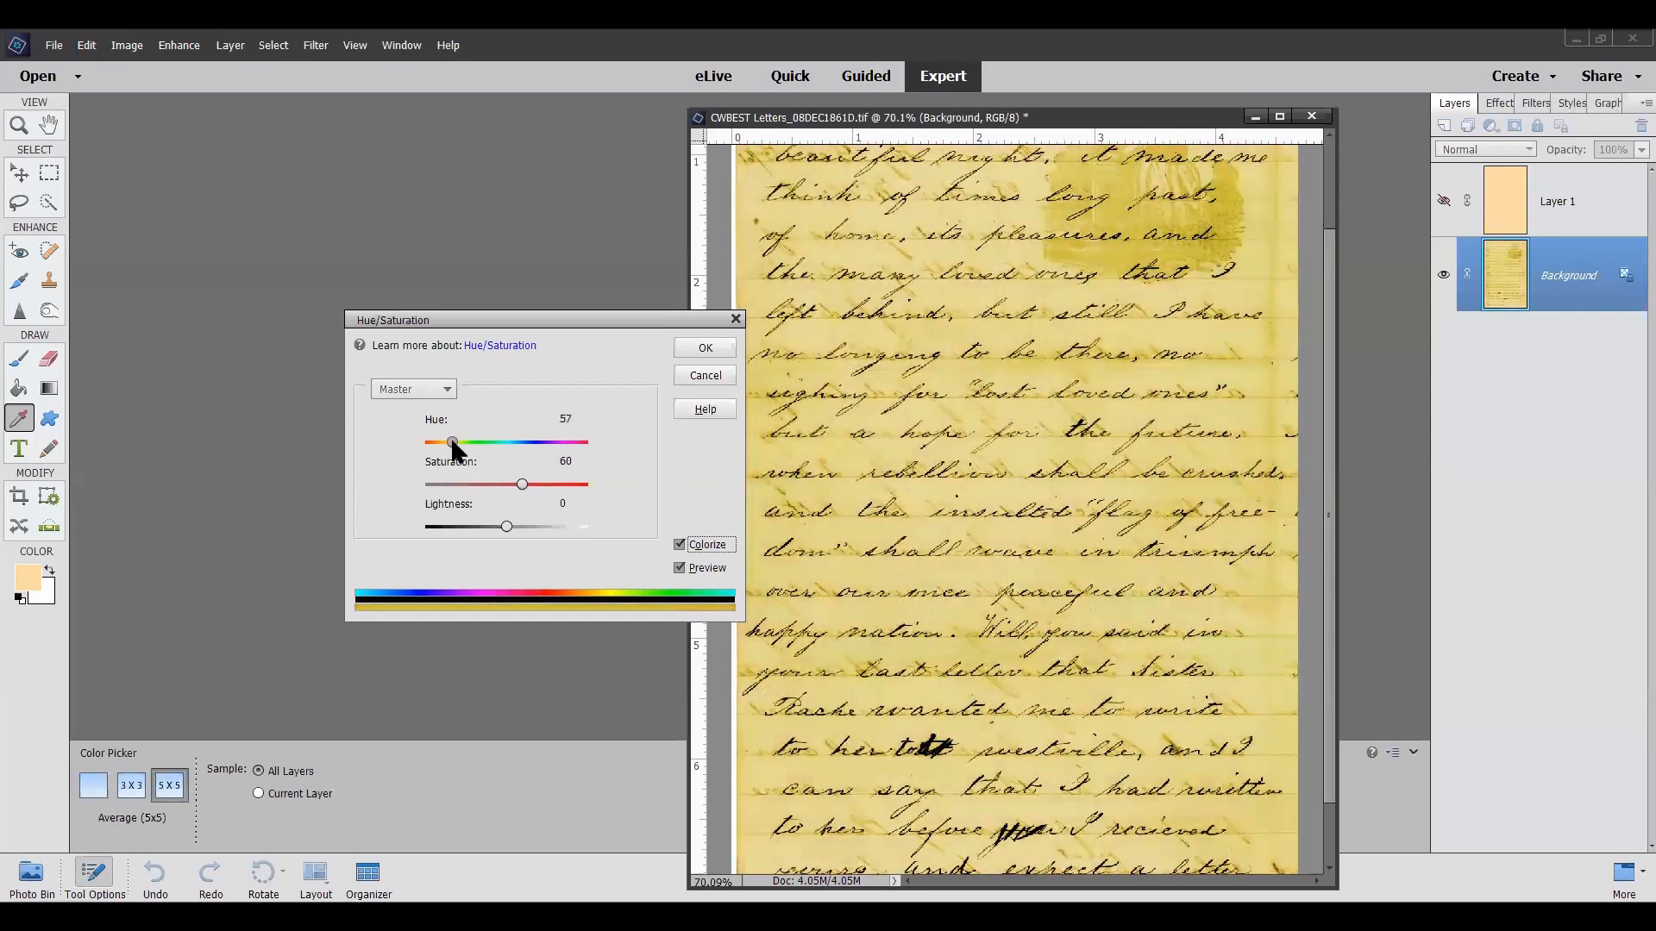
pyautogui.click(705, 347)
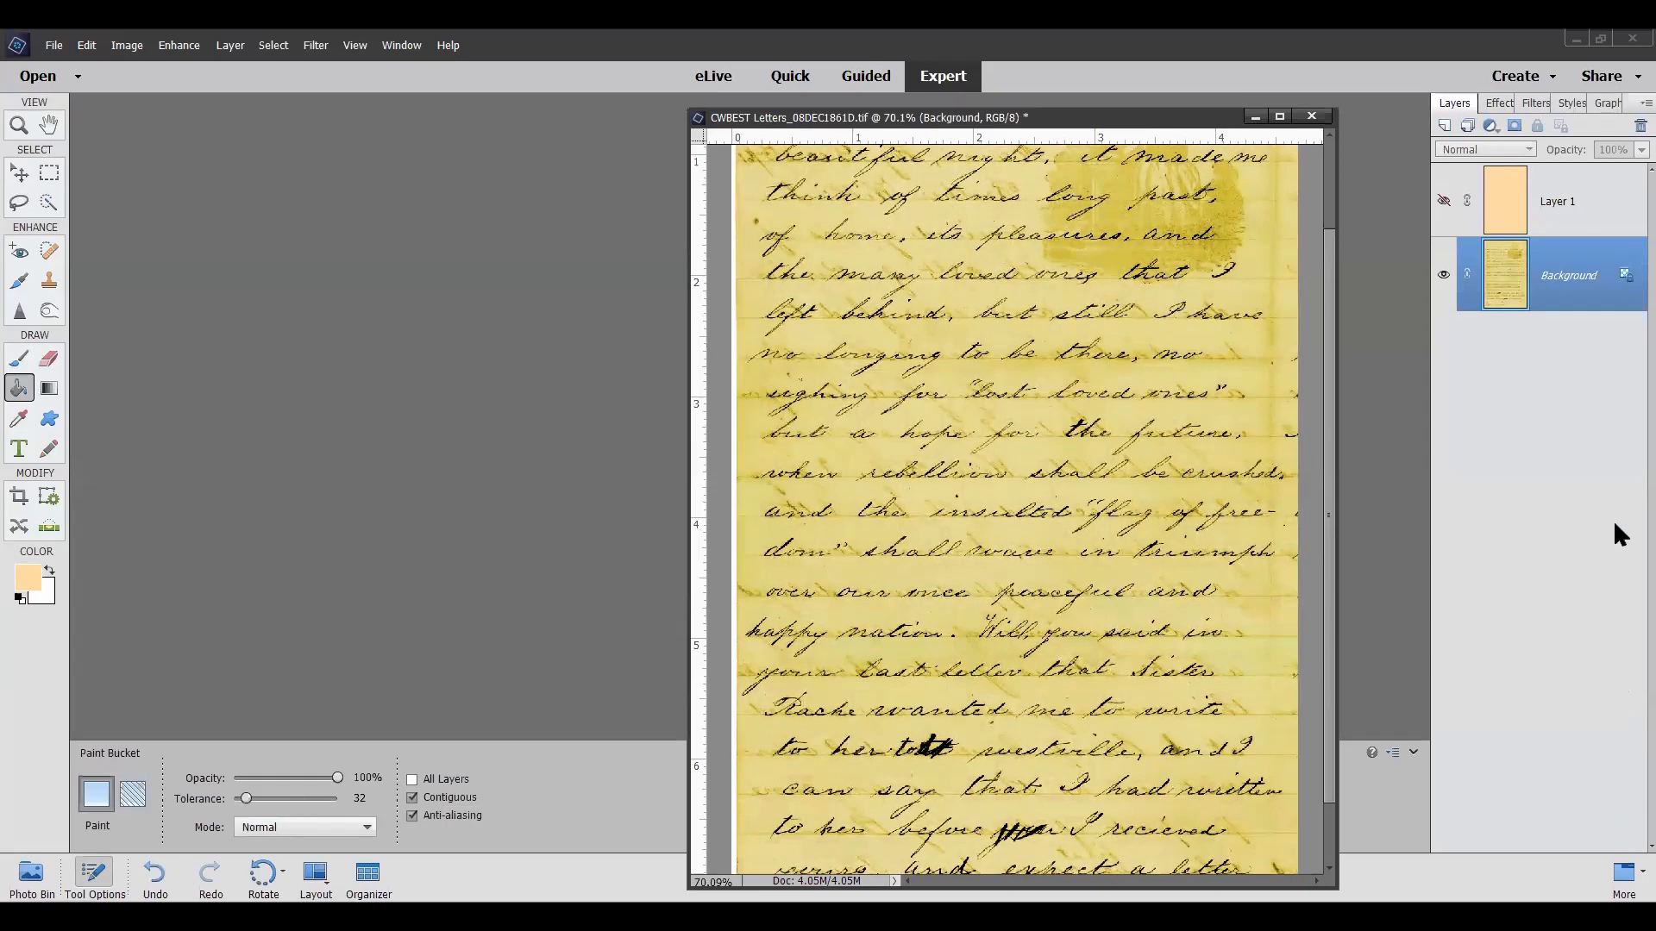
pyautogui.click(1446, 206)
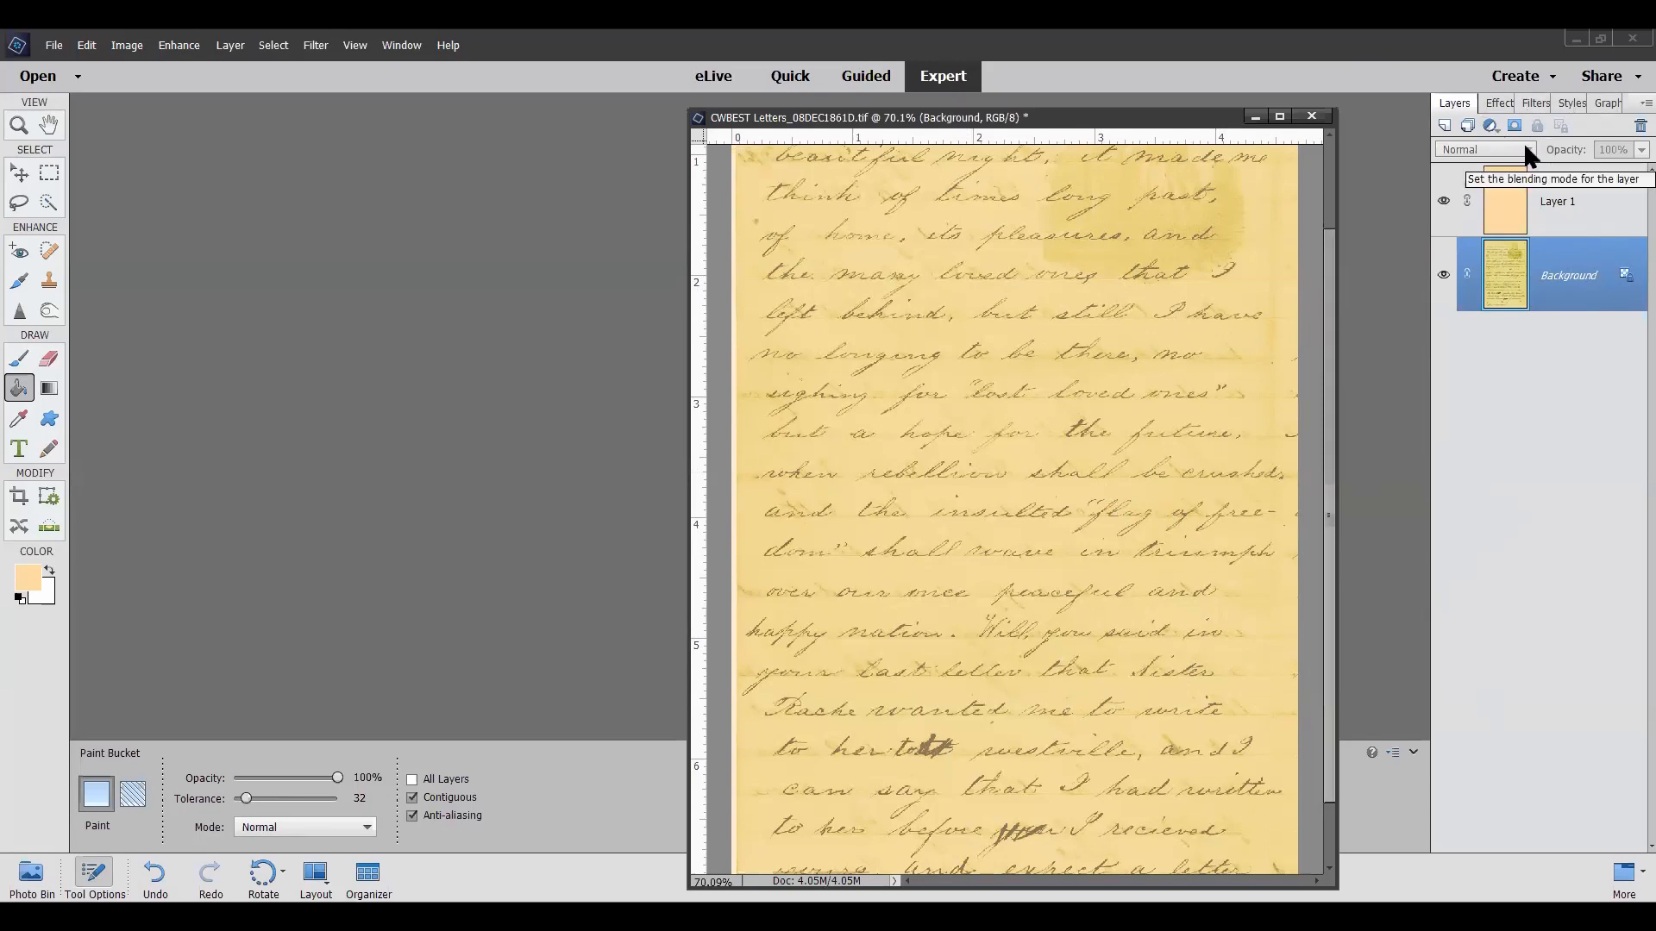
# Step: Set the blending mode of the paper-colored Layer 1 to Multiply over the letter scan
pyautogui.click(1551, 226)
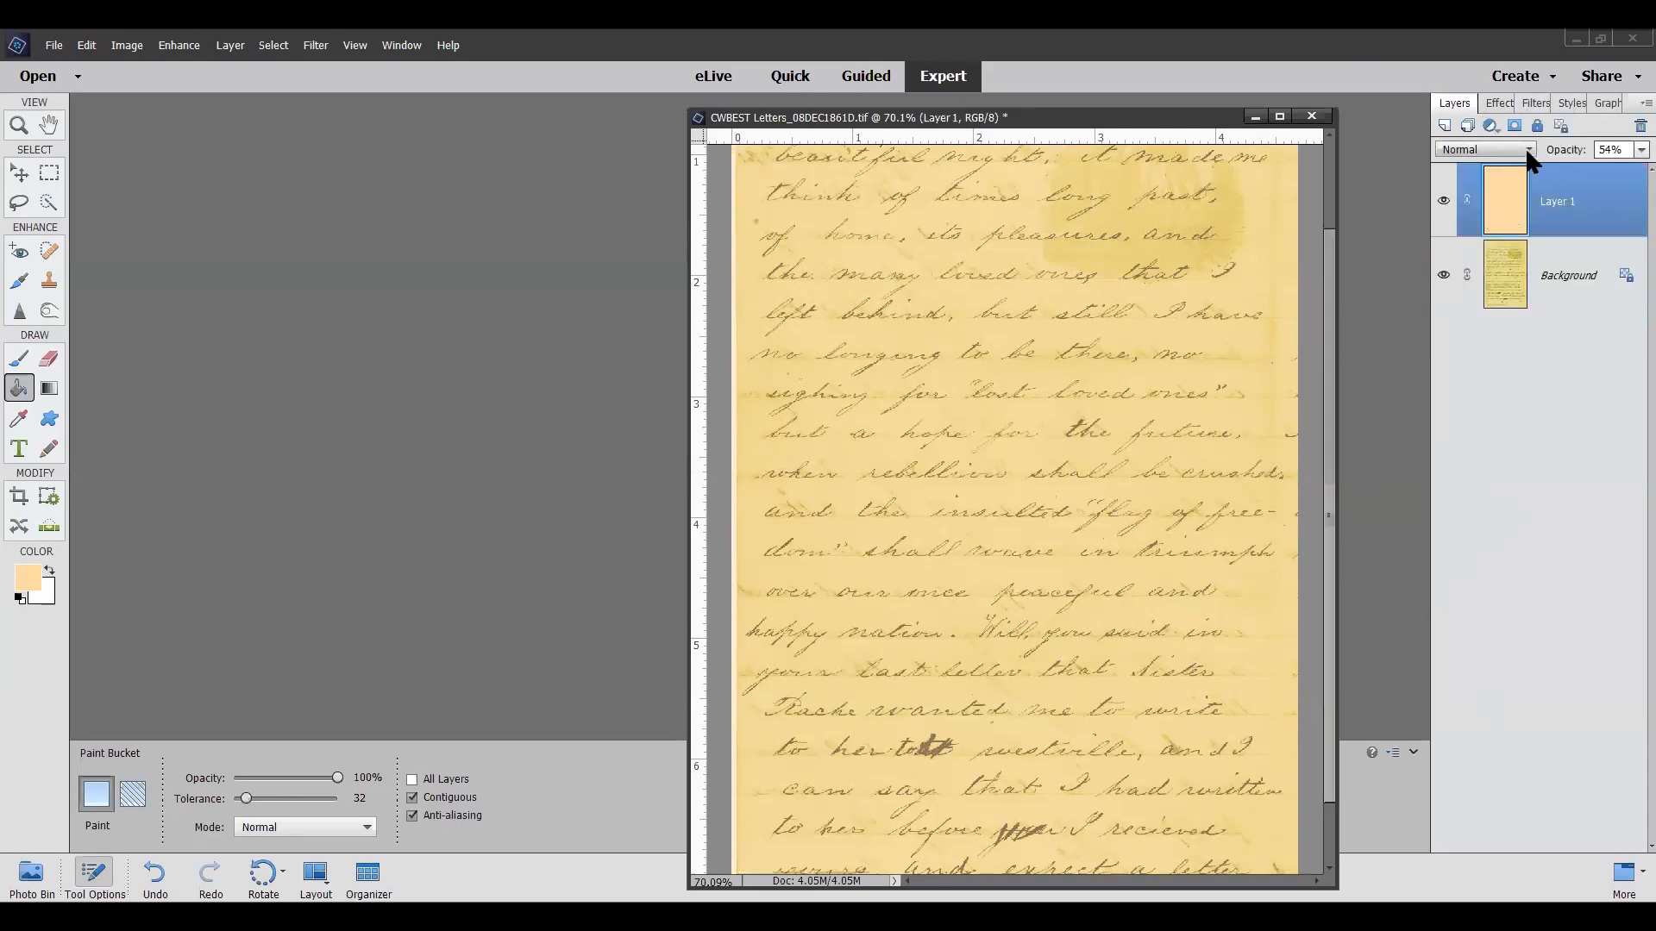
pyautogui.click(1525, 147)
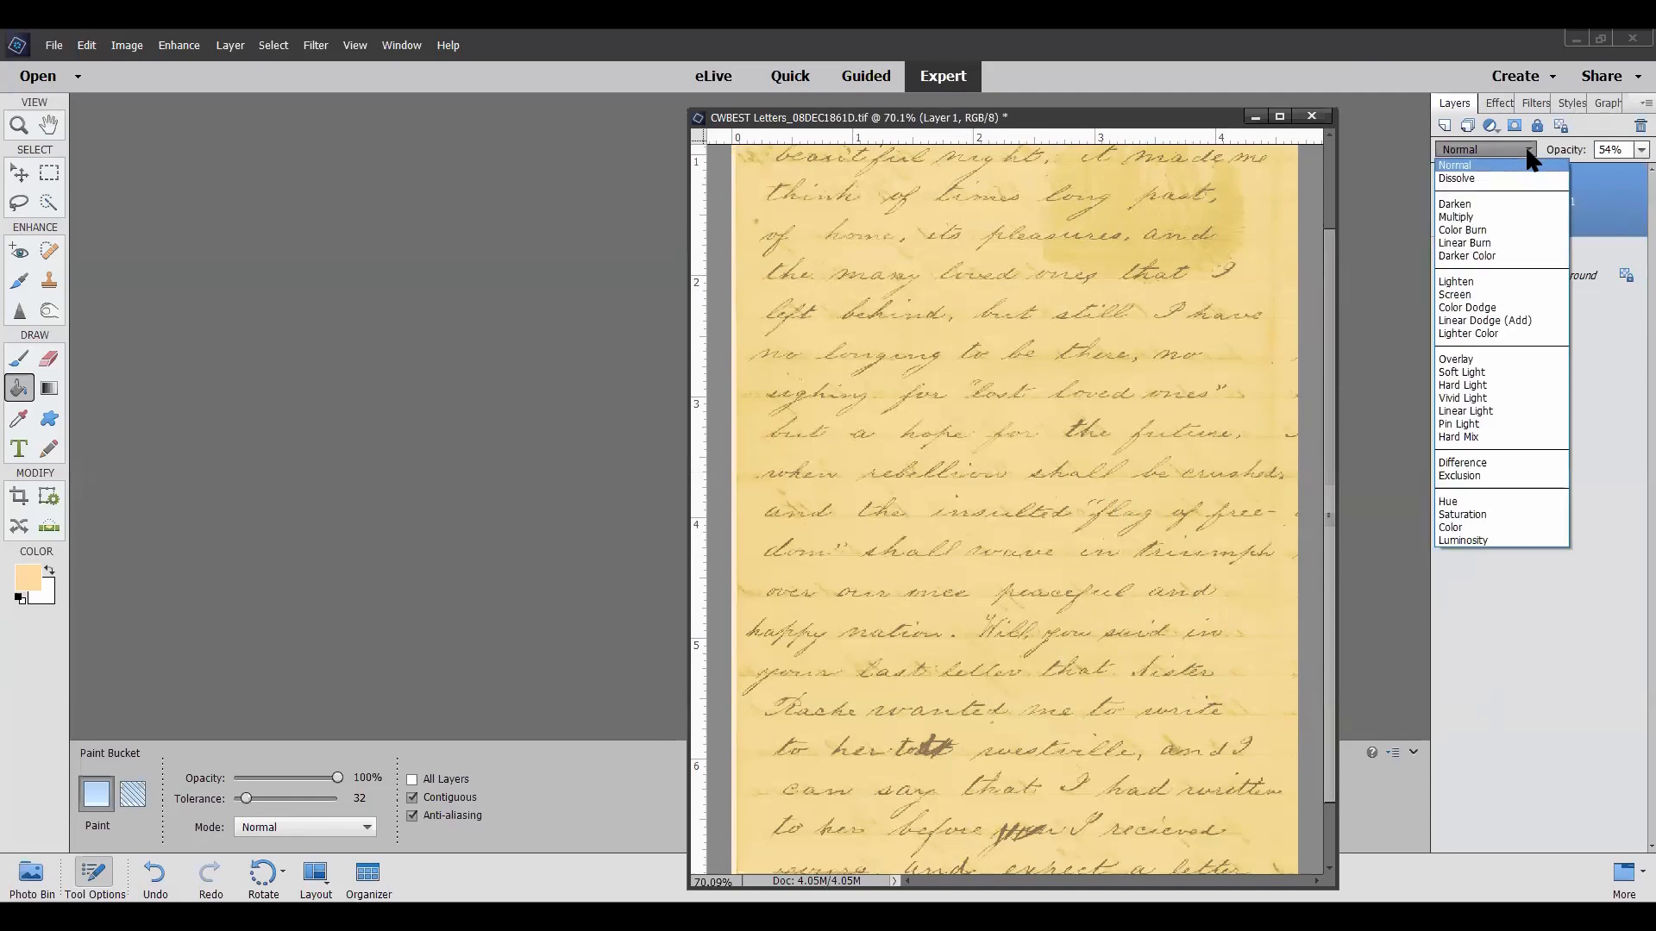
pyautogui.click(1478, 216)
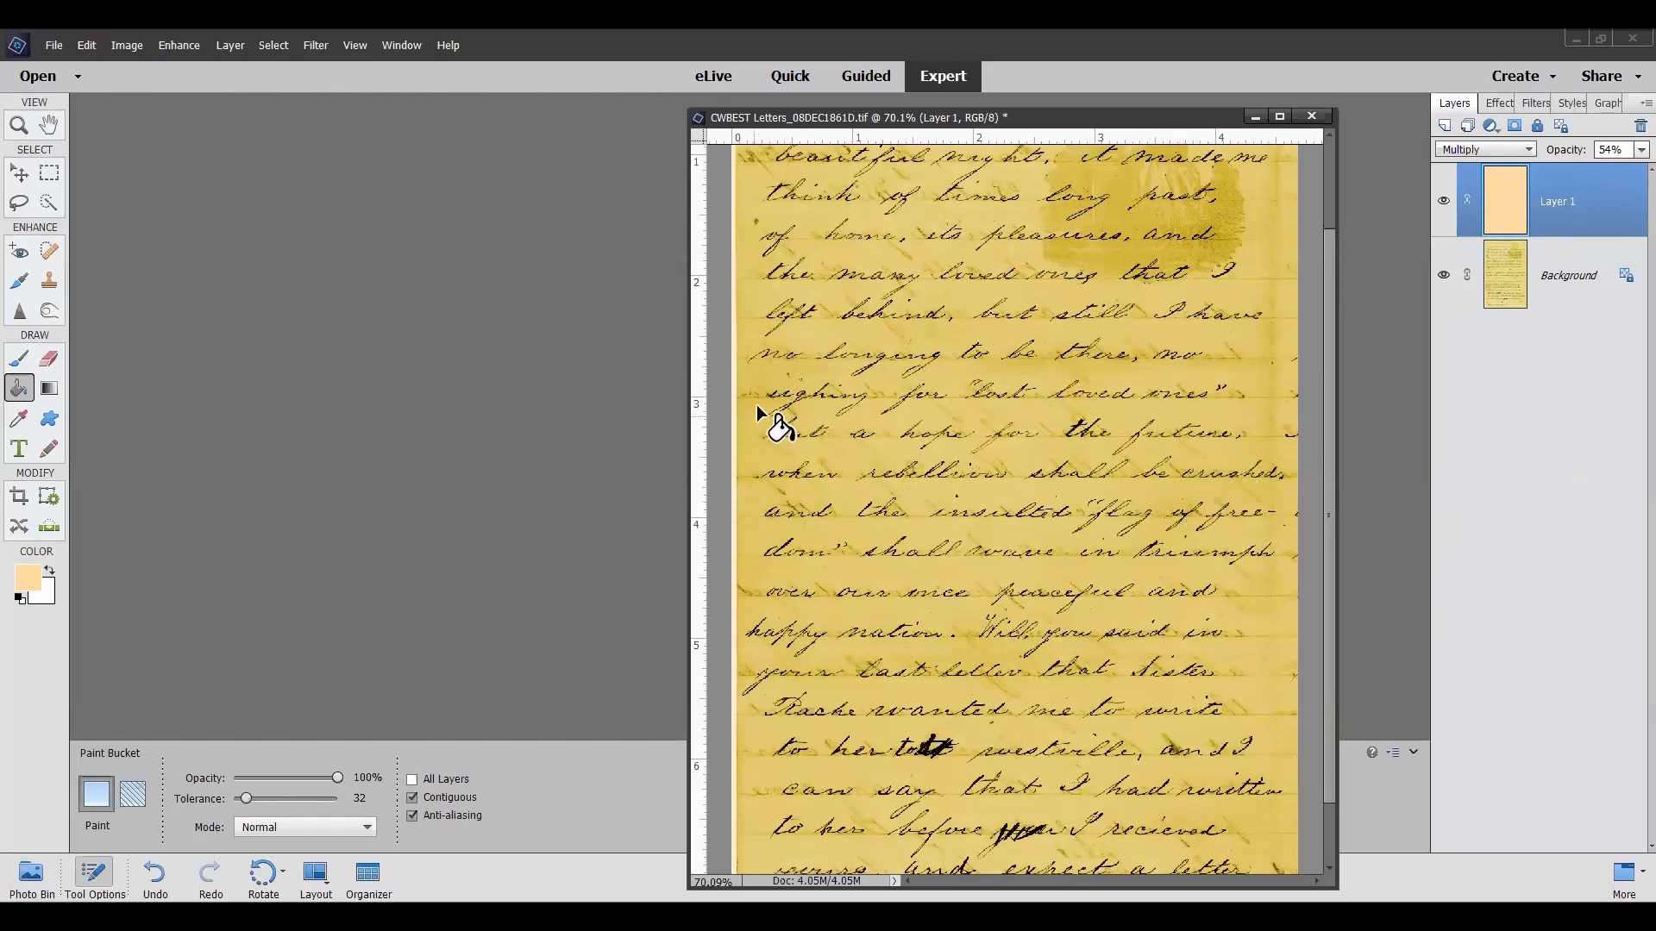
# Step: Close the letter scan without saving and open the ava portrait from the zoomphoto folder
pyautogui.click(1312, 117)
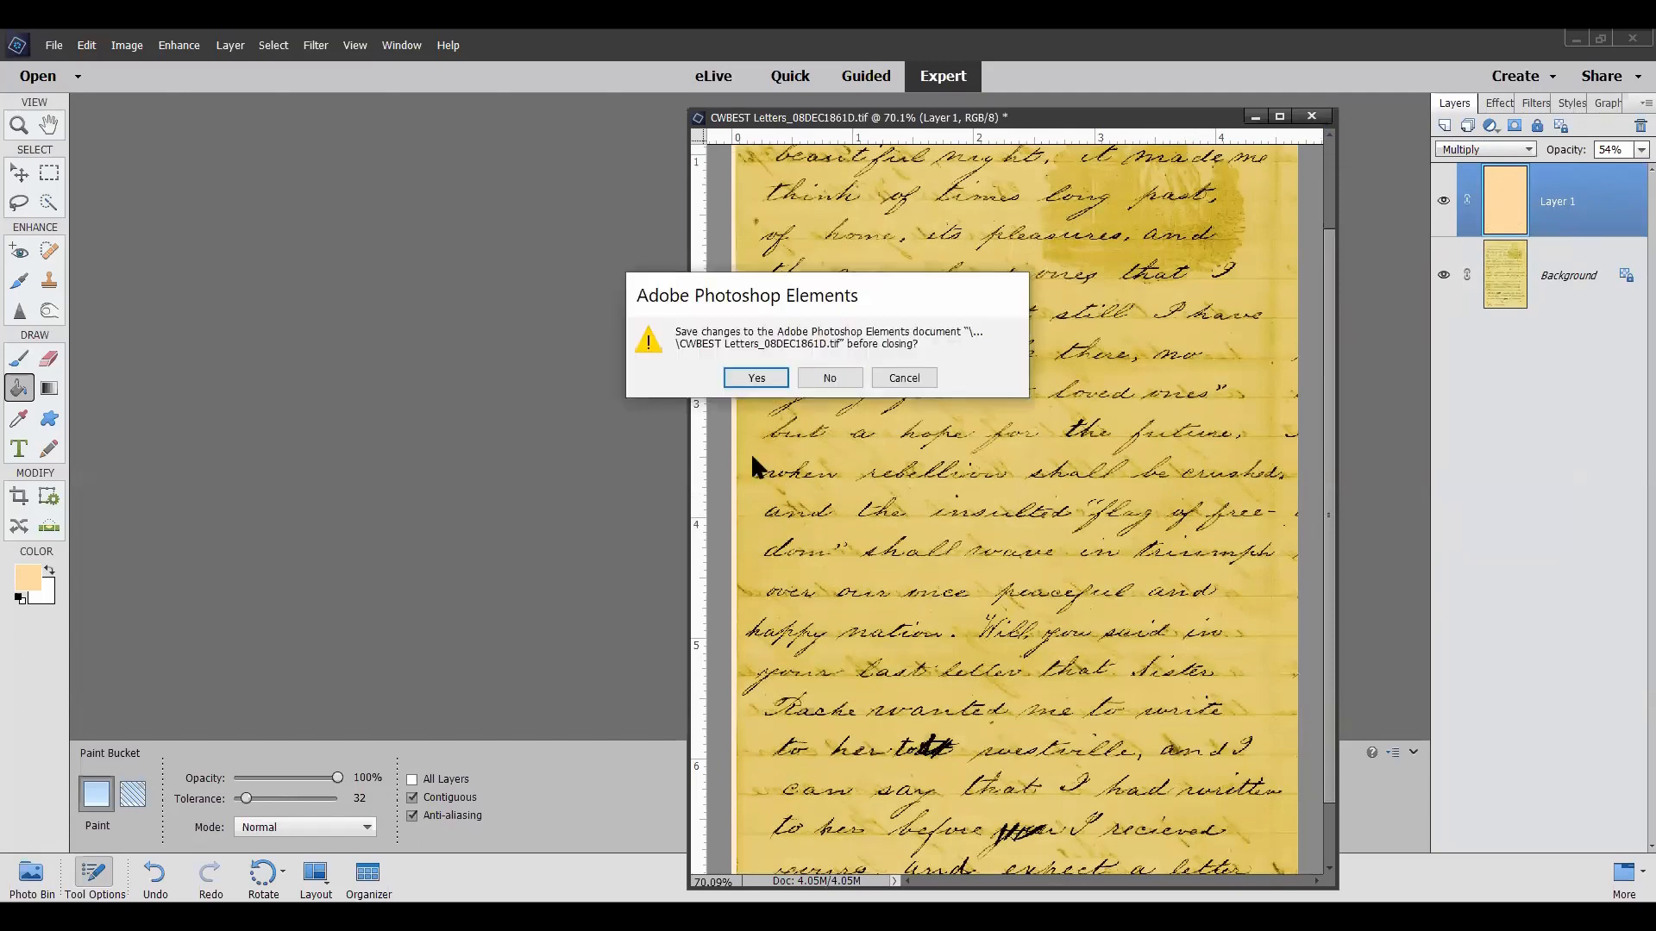
pyautogui.click(835, 380)
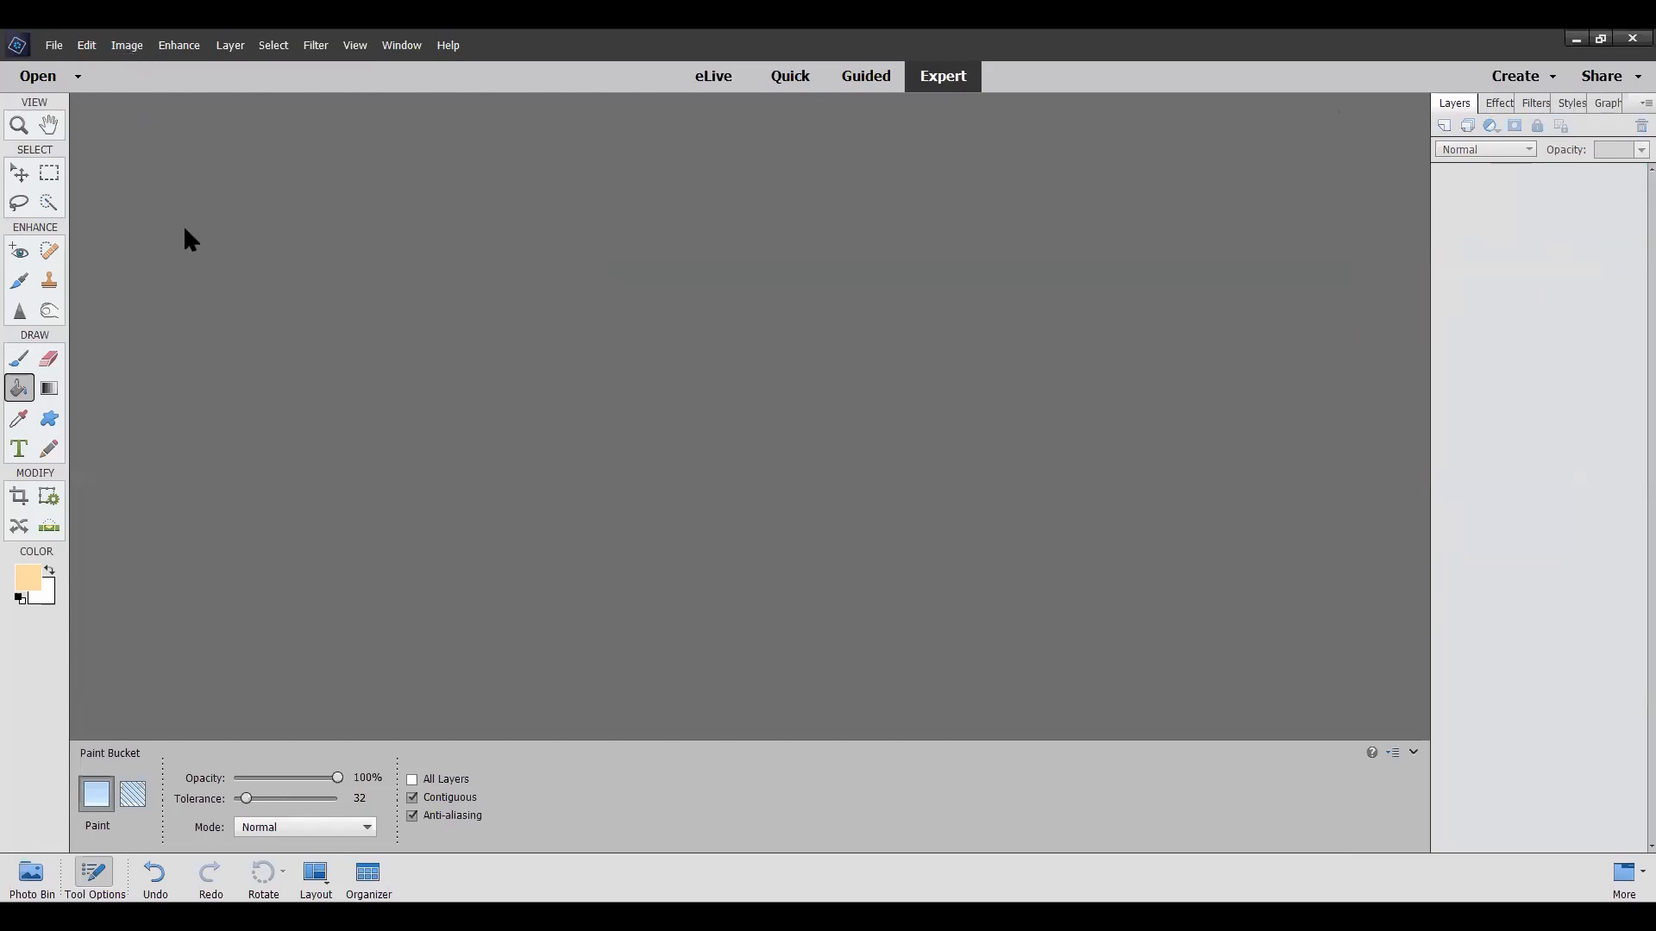
pyautogui.click(181, 50)
pyautogui.moveTo(54, 47)
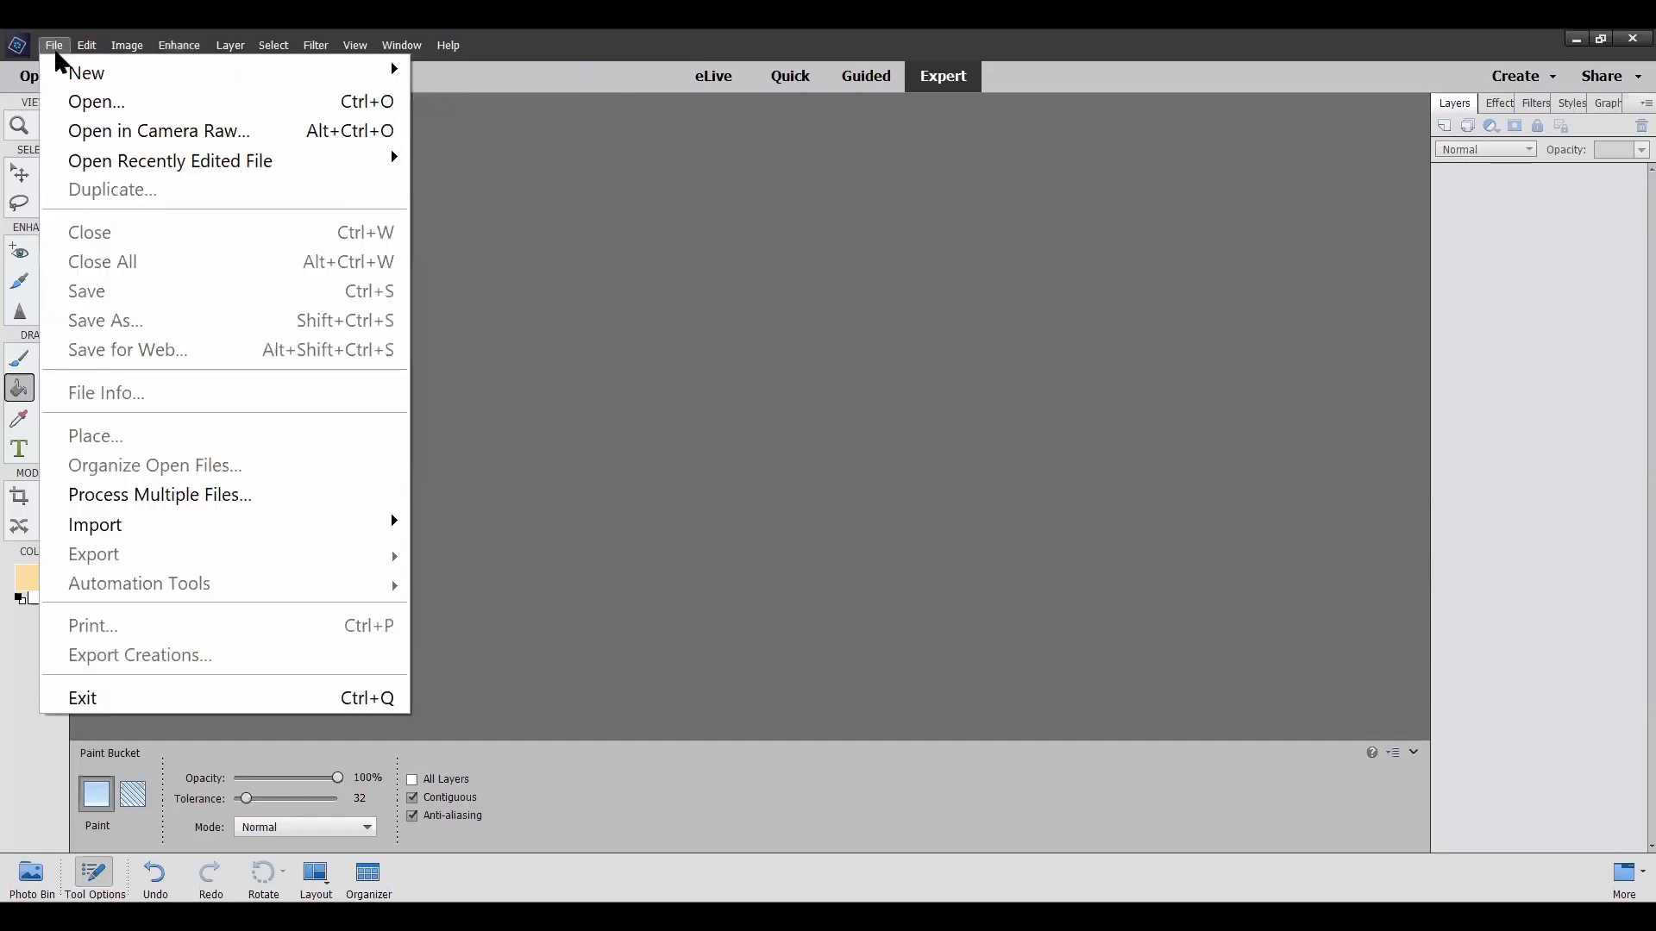
pyautogui.click(86, 101)
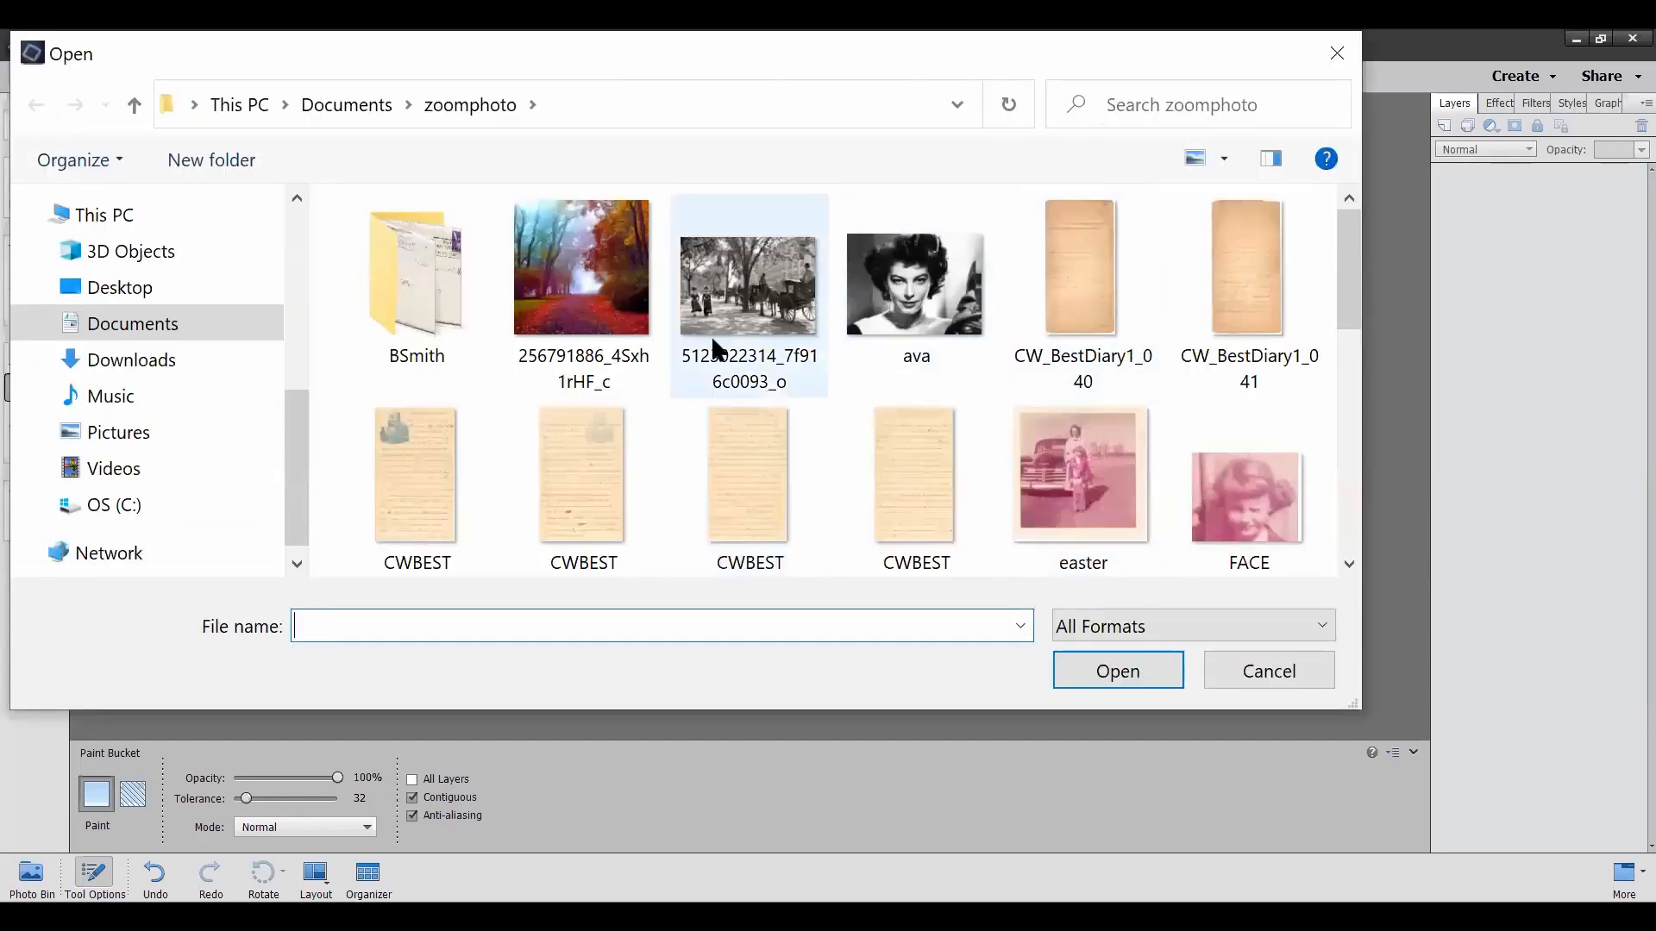
pyautogui.click(914, 291)
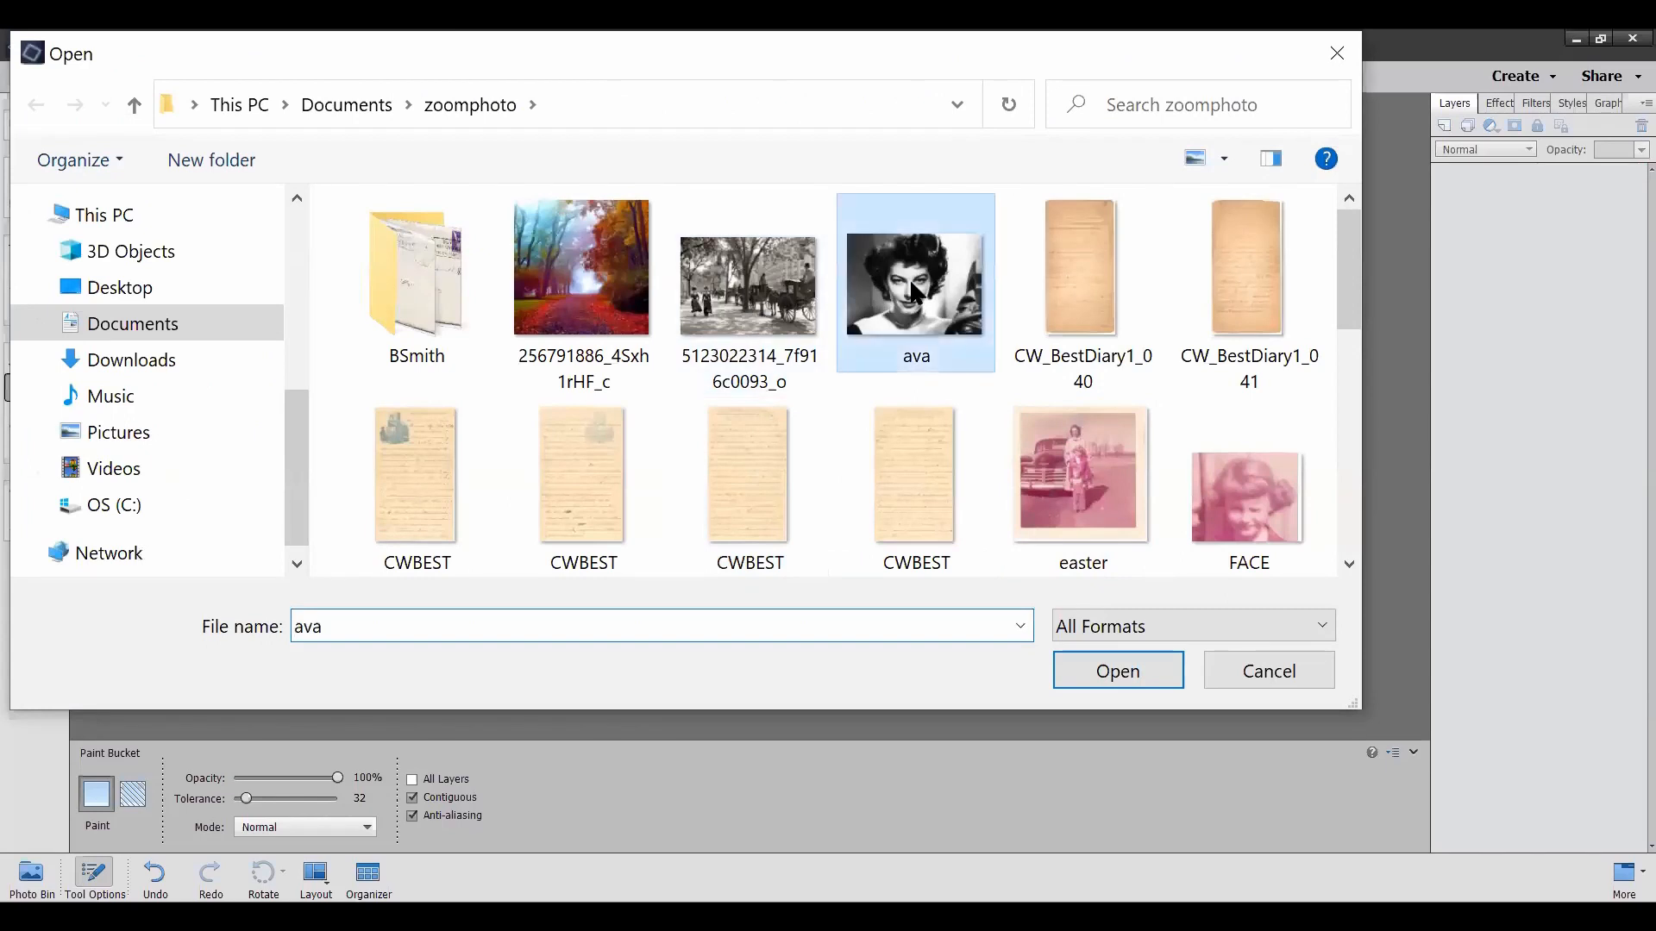
pyautogui.click(1113, 674)
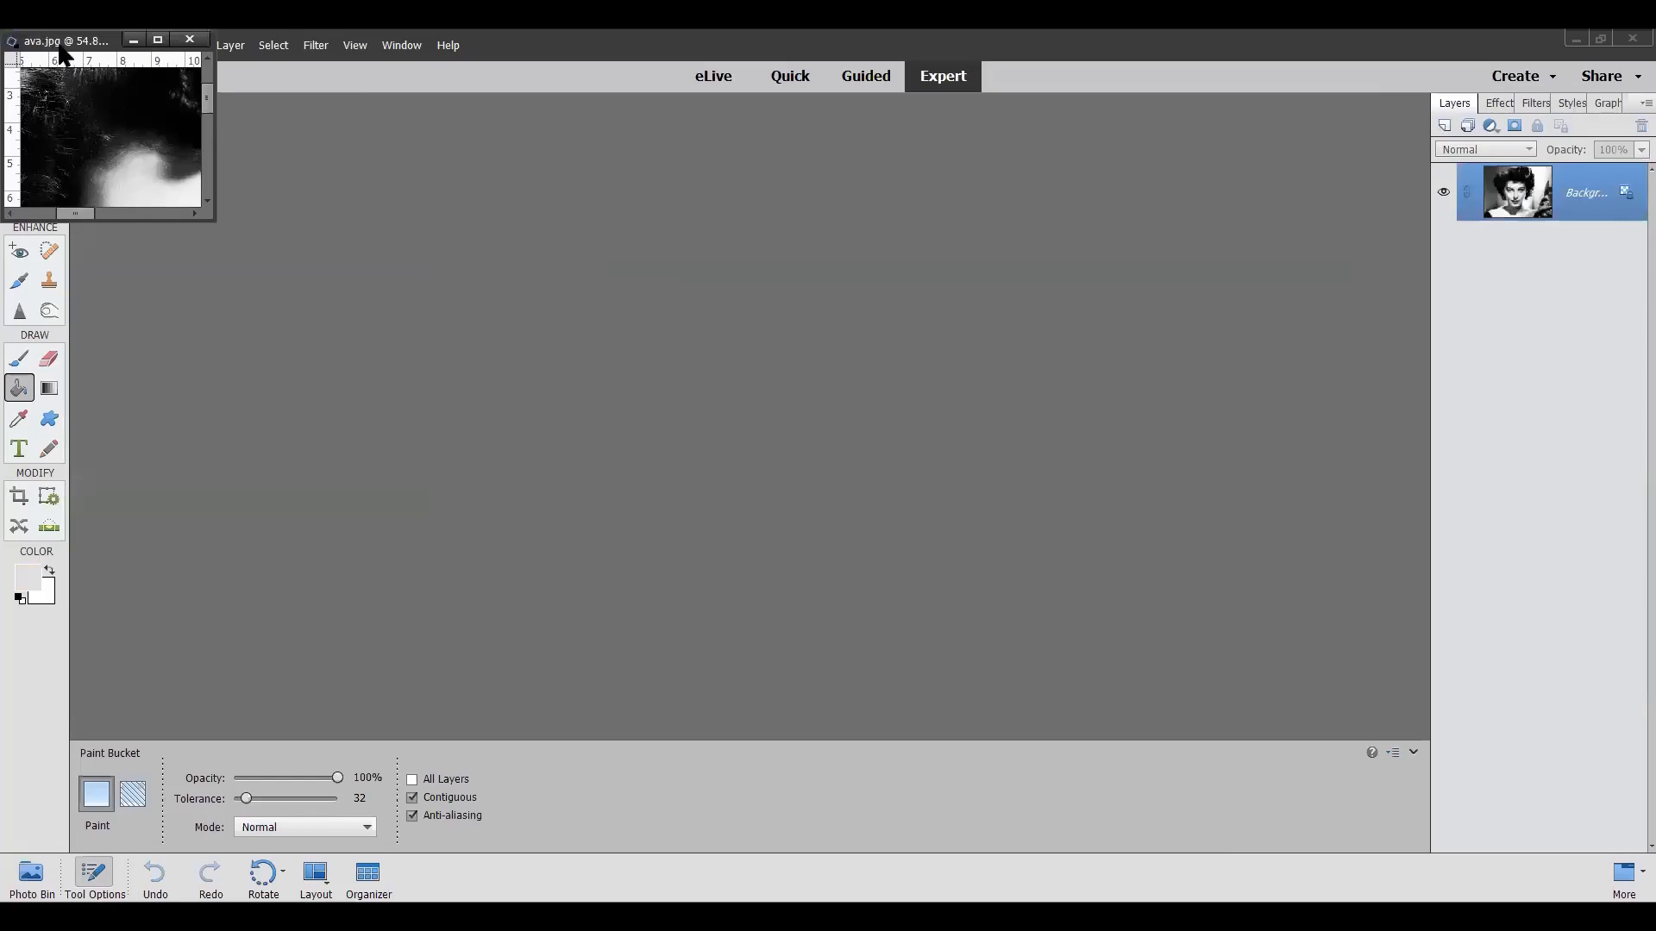
# Step: Move the ava.jpg window into the workspace and enlarge it until the whole portrait fits
pyautogui.moveTo(64, 46); pyautogui.dragTo(355, 120)
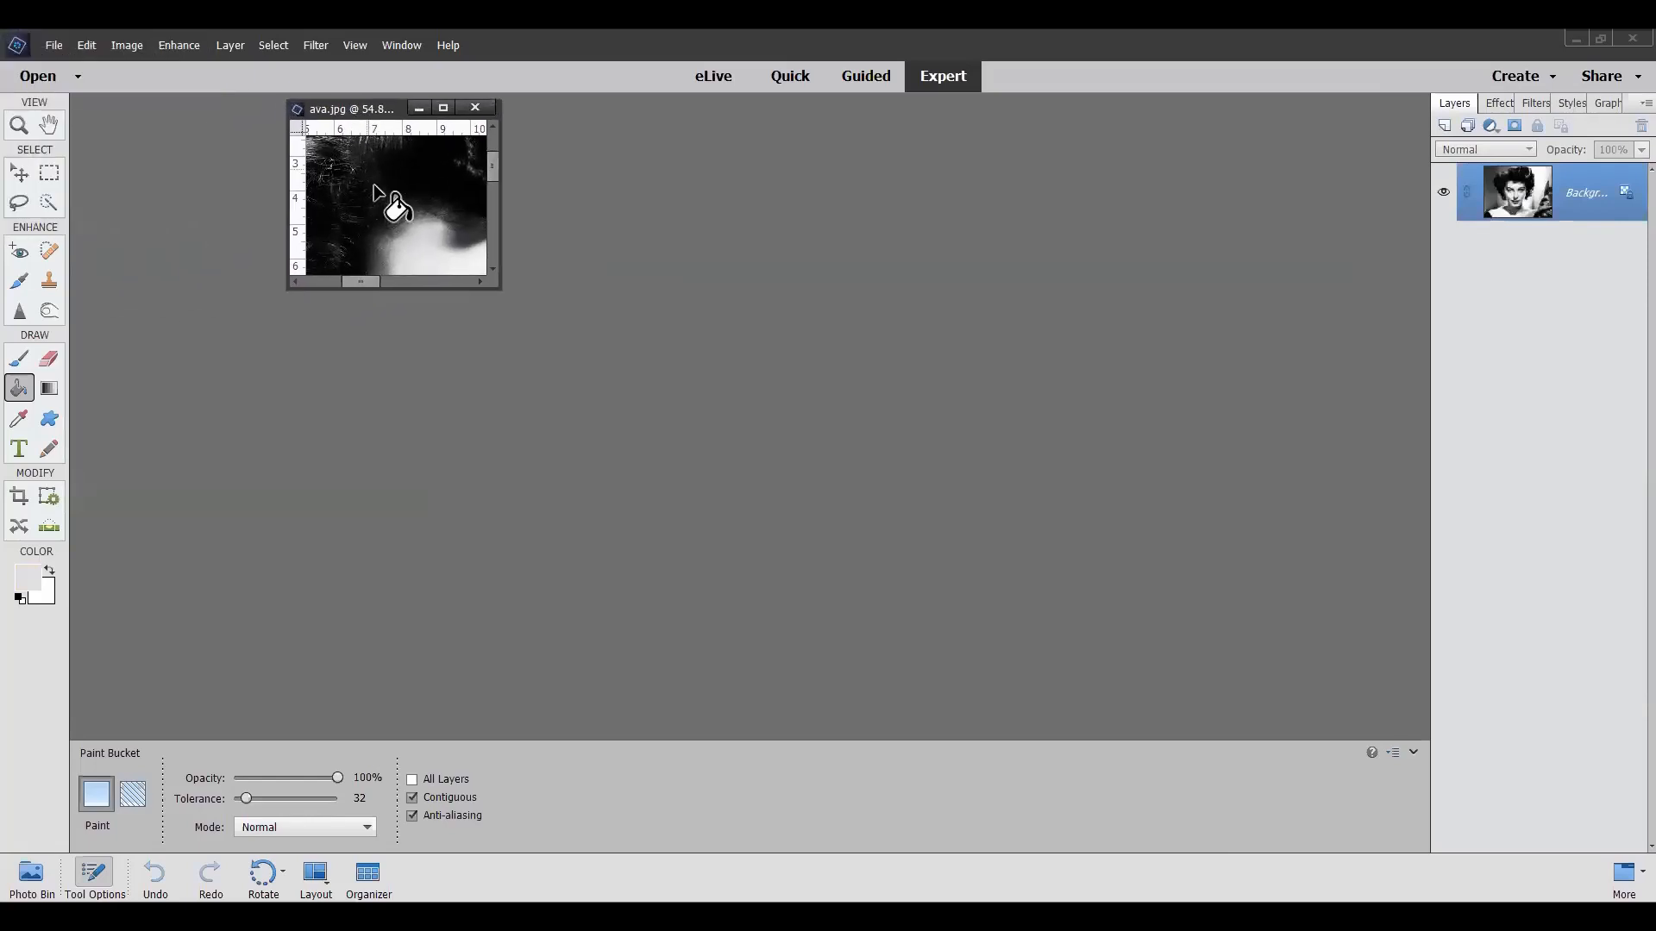
pyautogui.moveTo(499, 285); pyautogui.dragTo(1187, 695)
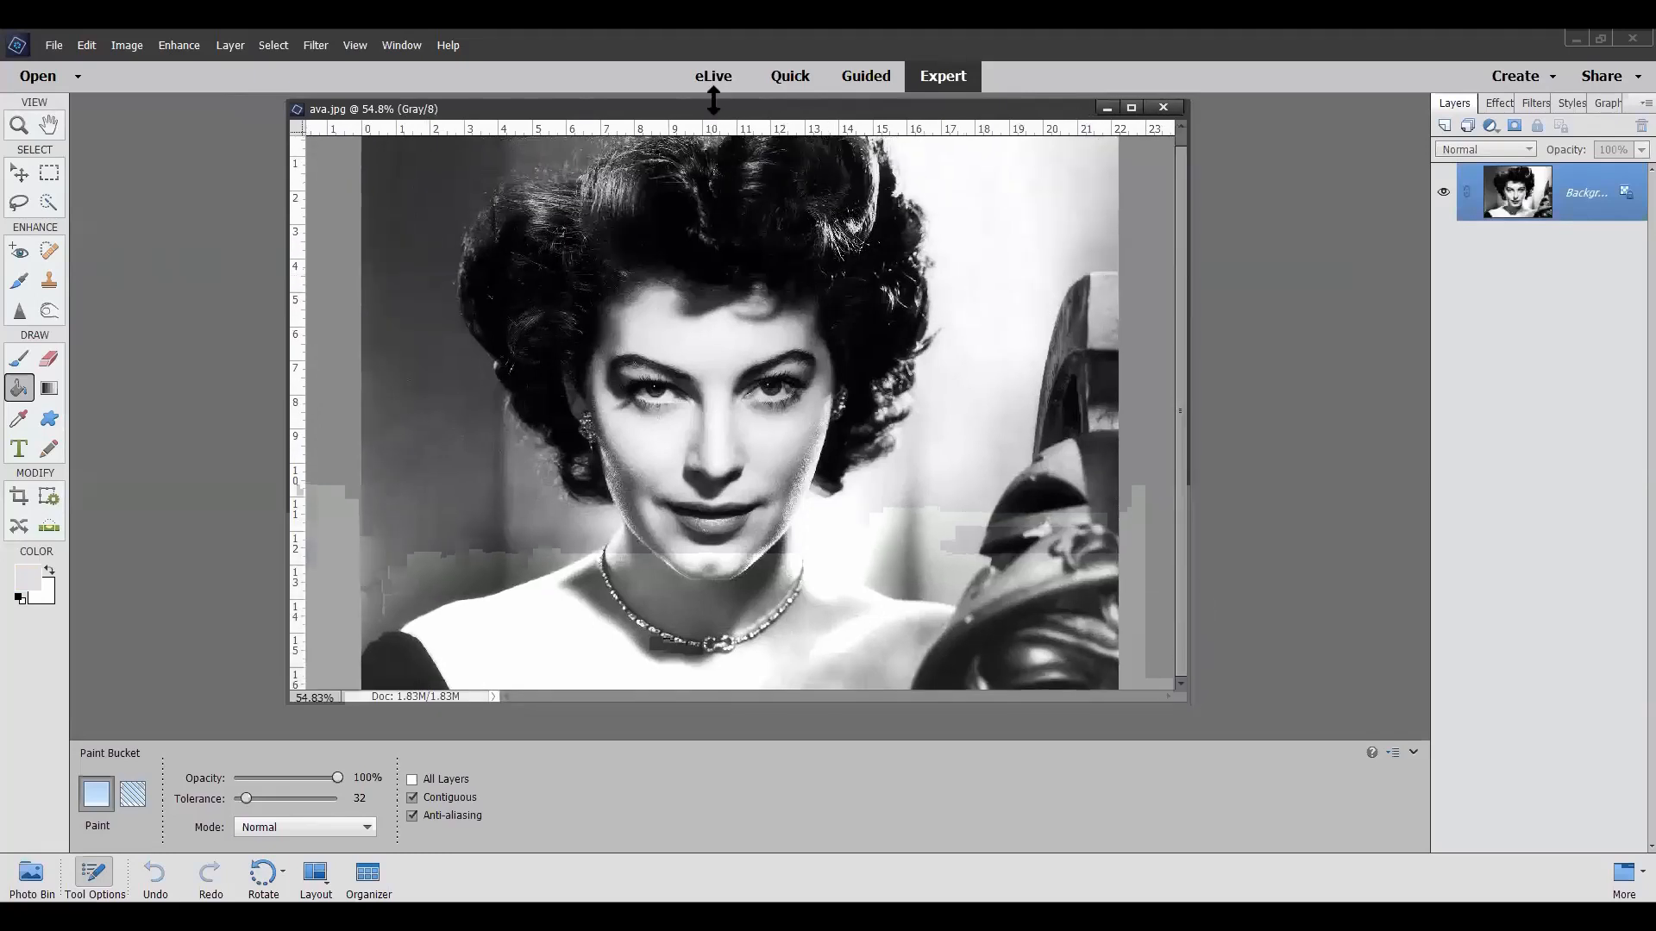
pyautogui.moveTo(713, 110); pyautogui.dragTo(879, 119)
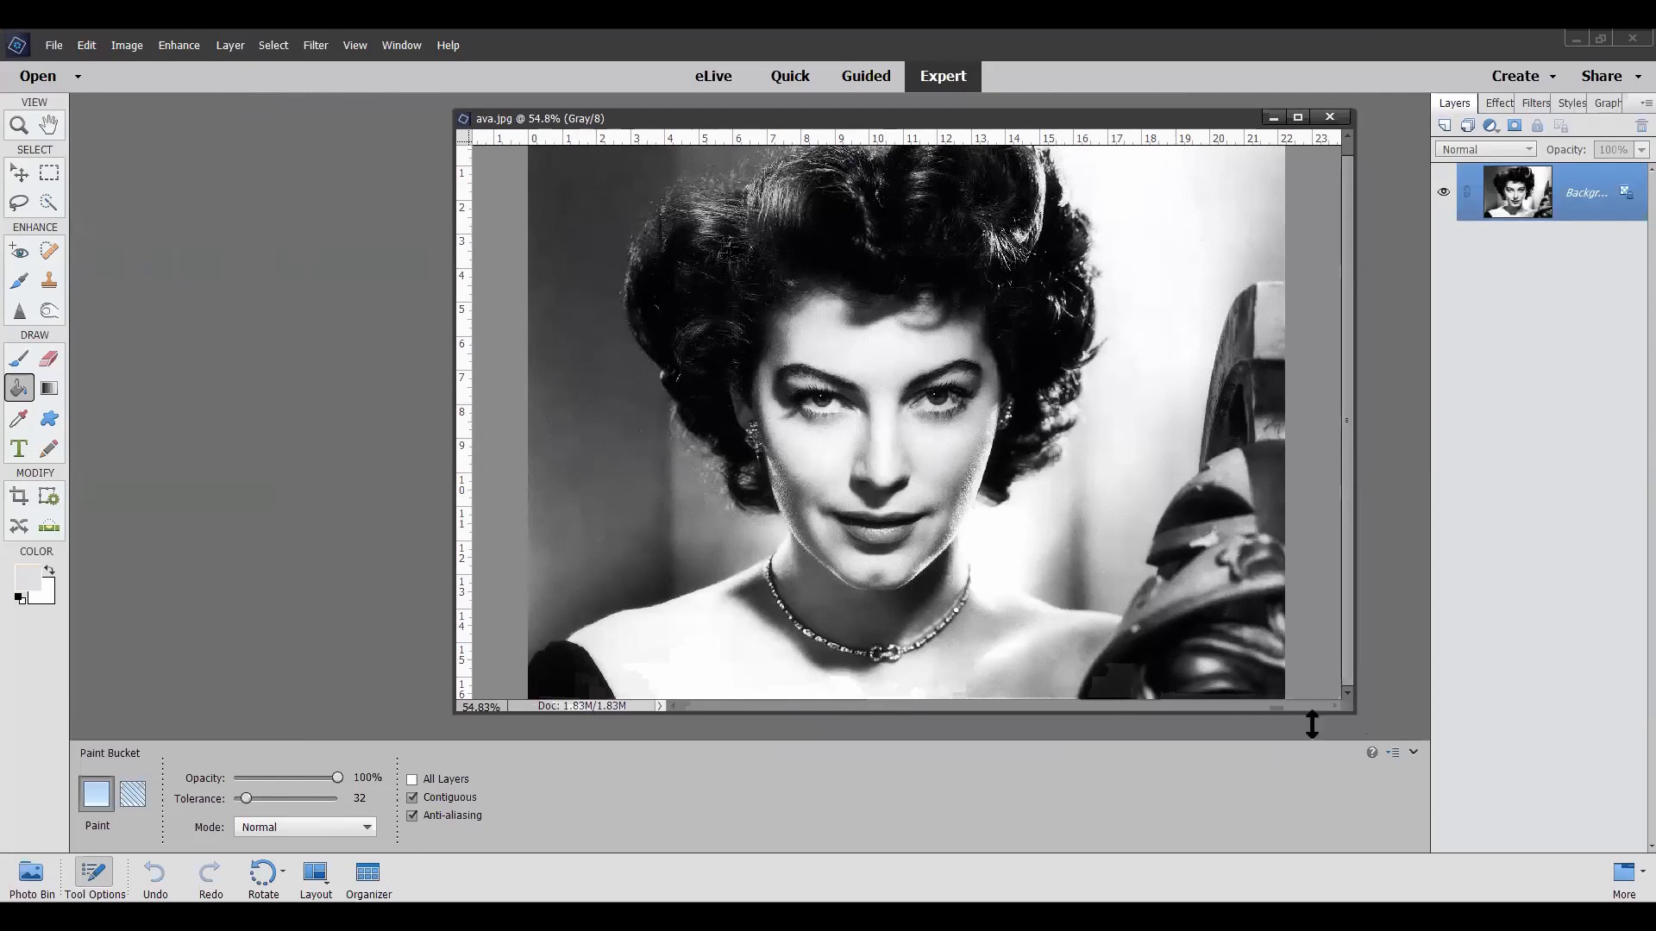
pyautogui.moveTo(1352, 707); pyautogui.dragTo(1385, 754)
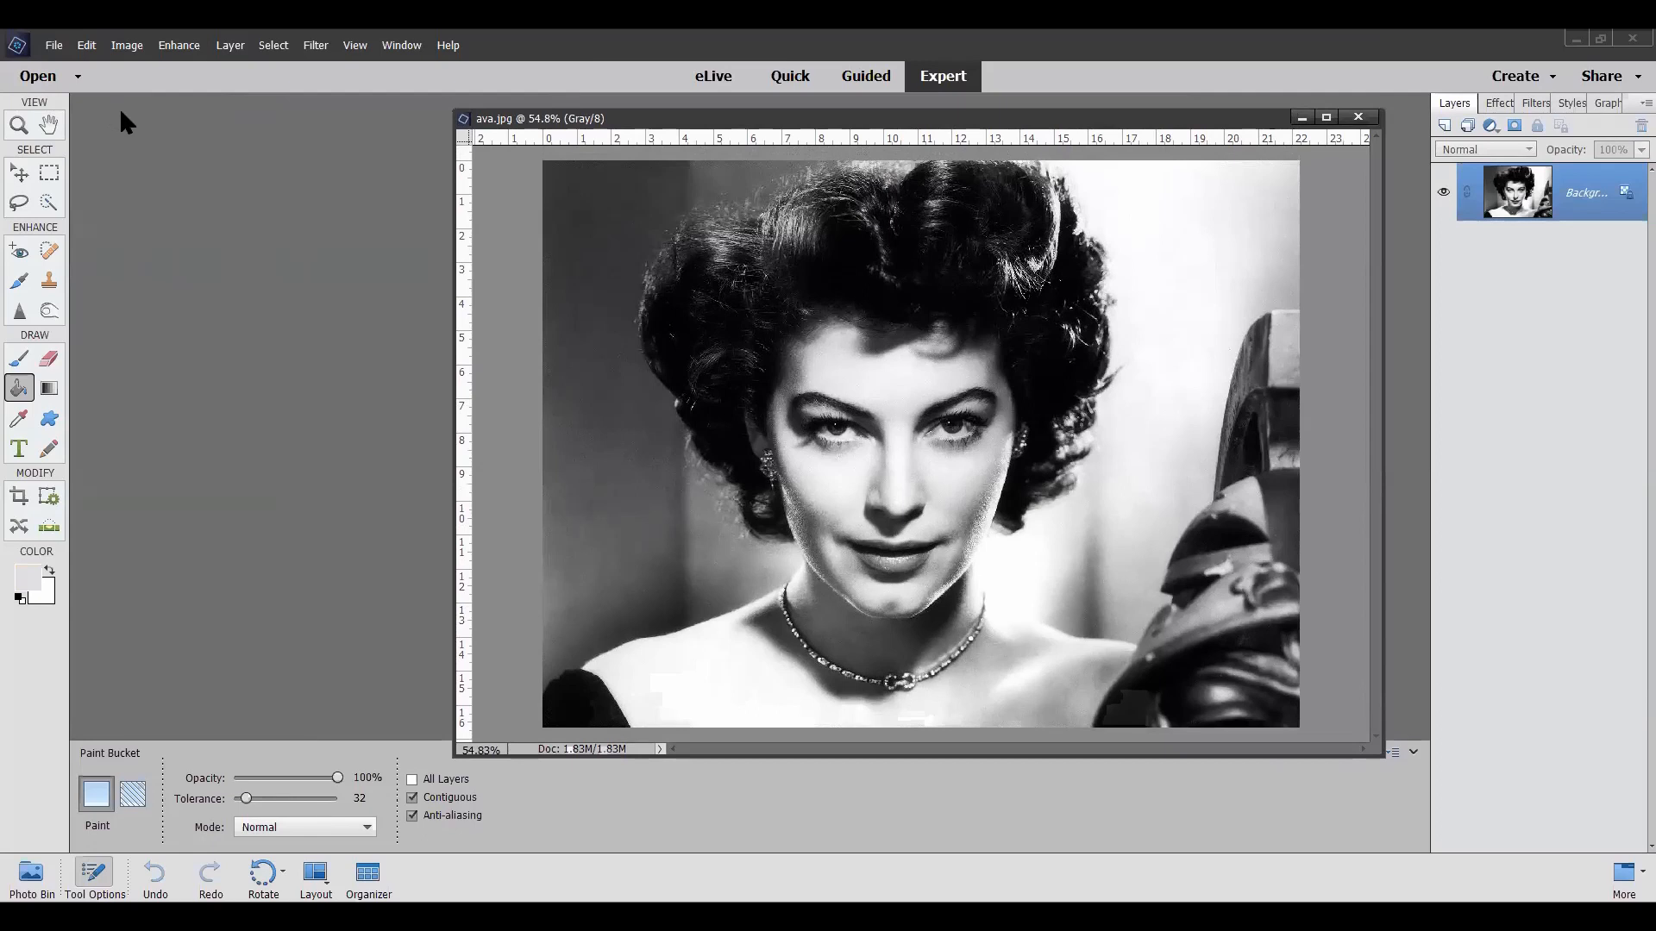
pyautogui.hotkey('ctrl', 'z')
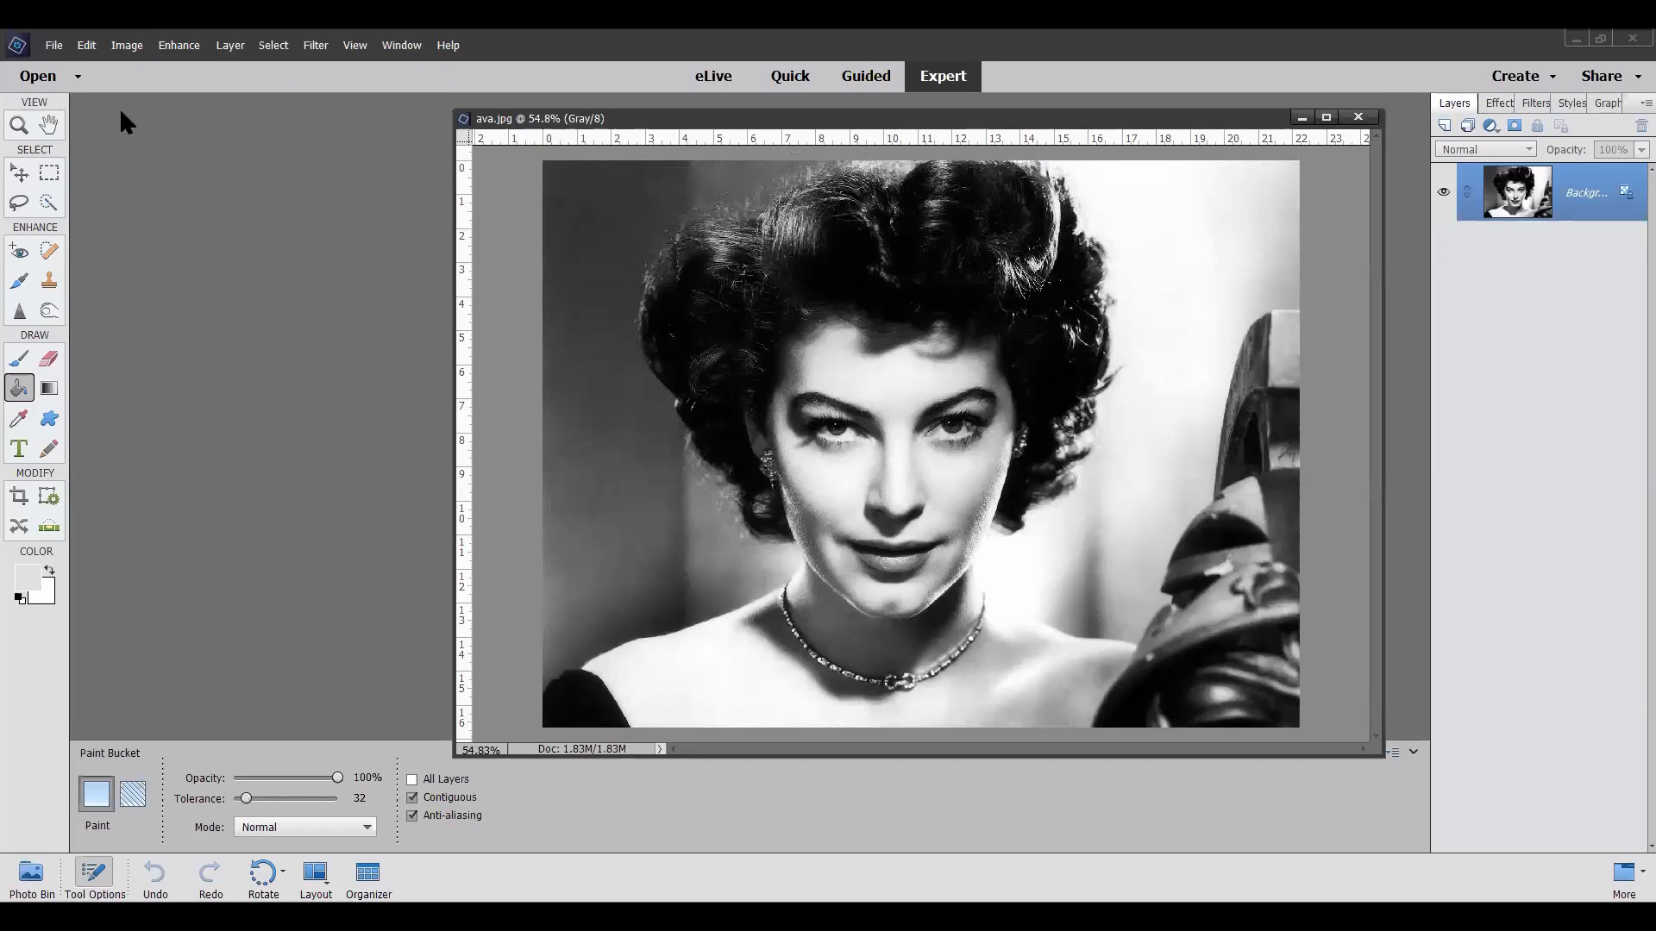
# Step: Convert the portrait's color mode to RGB Color and reposition its window
pyautogui.click(127, 46)
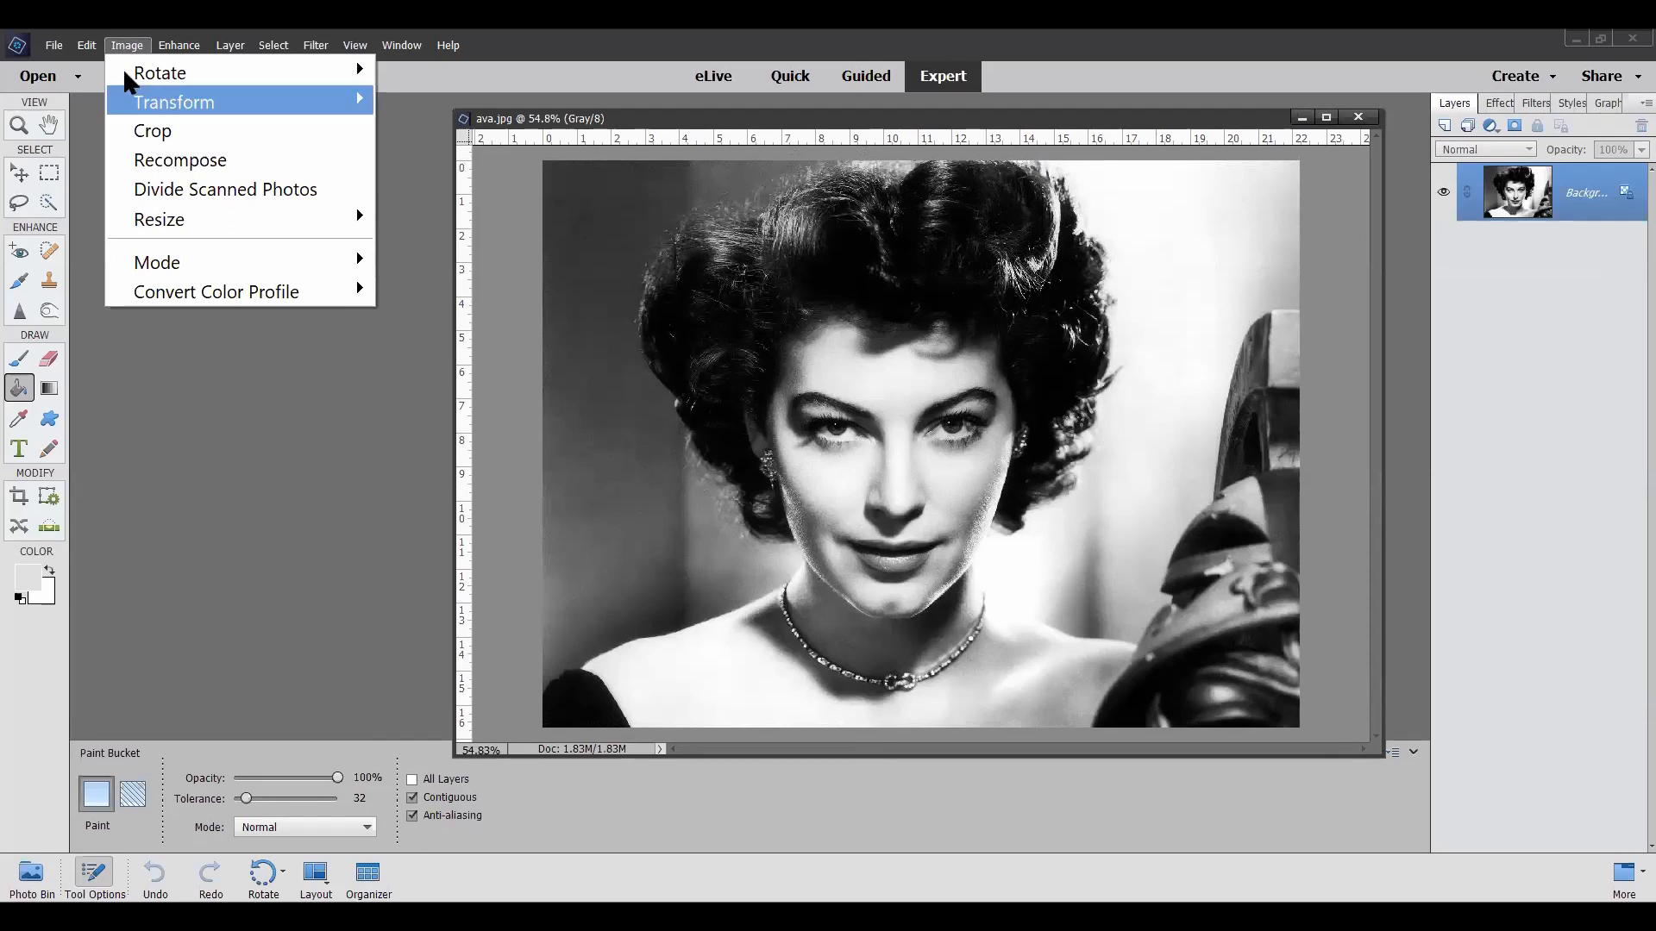
pyautogui.moveTo(185, 275)
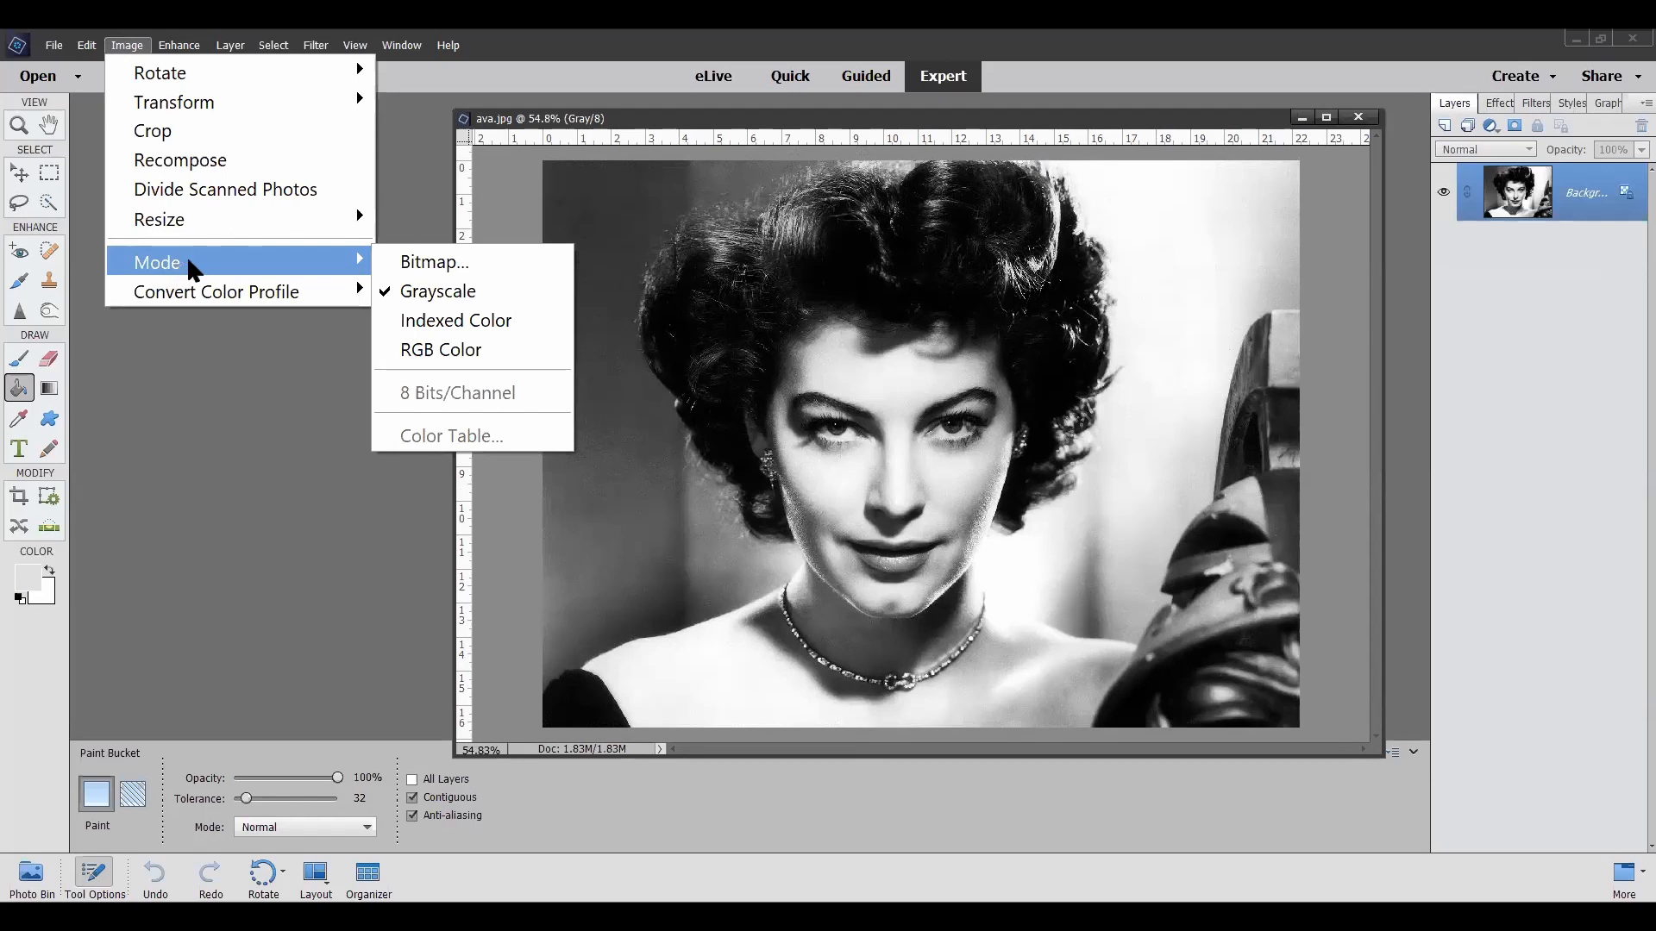
pyautogui.click(393, 348)
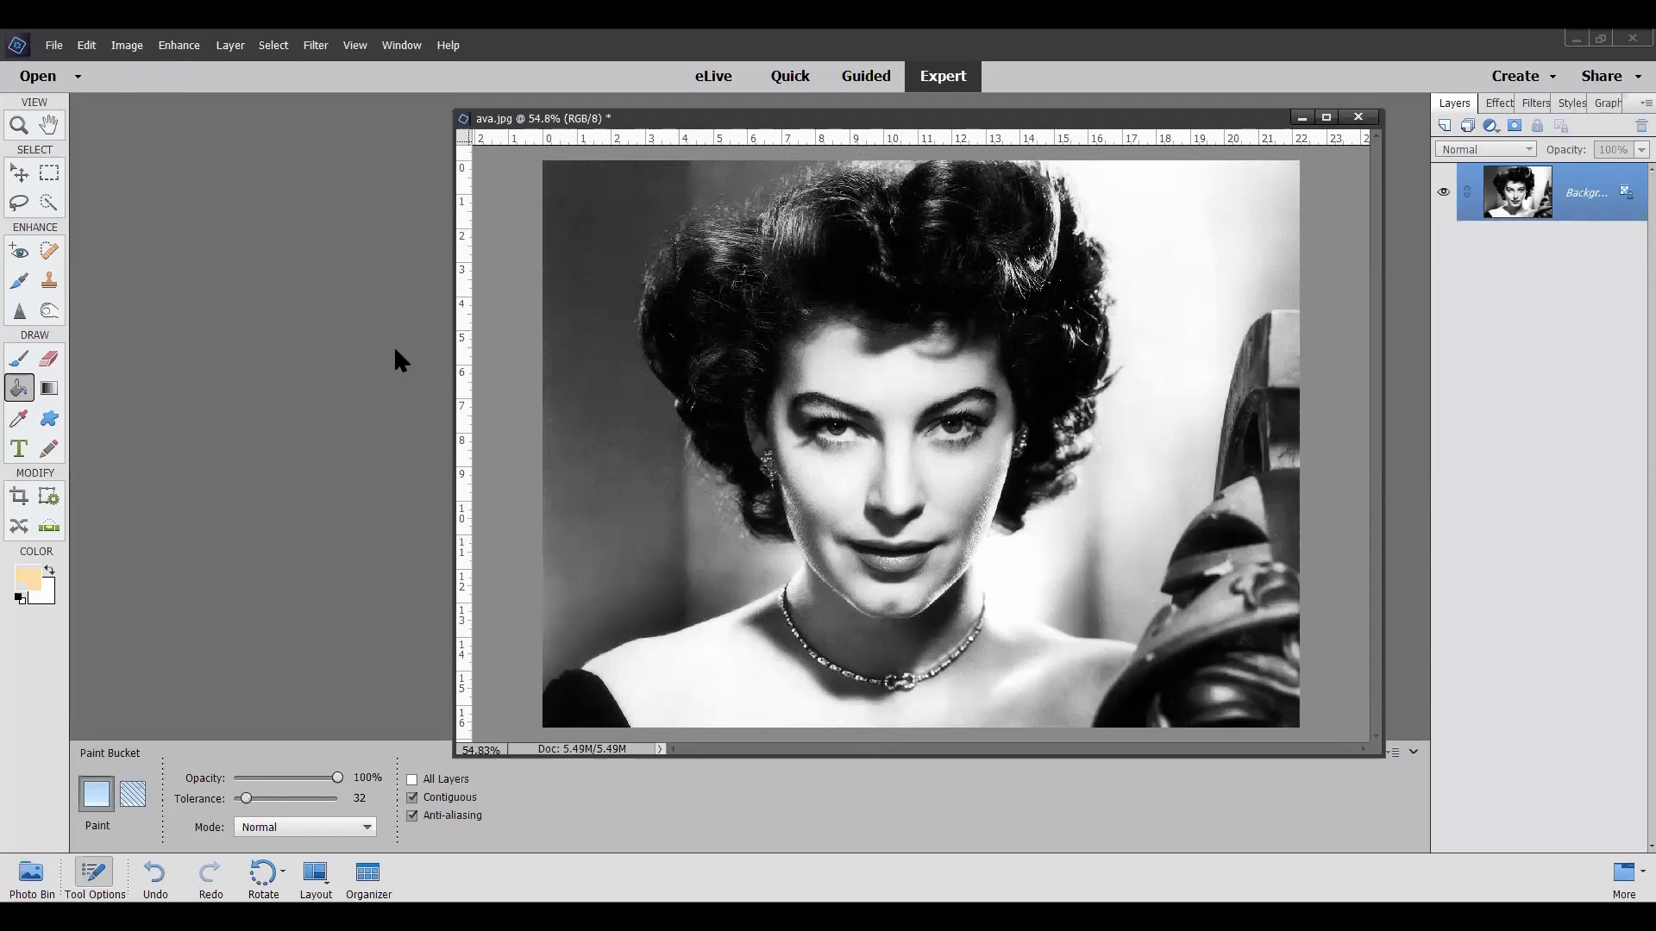
pyautogui.moveTo(904, 123); pyautogui.dragTo(871, 116)
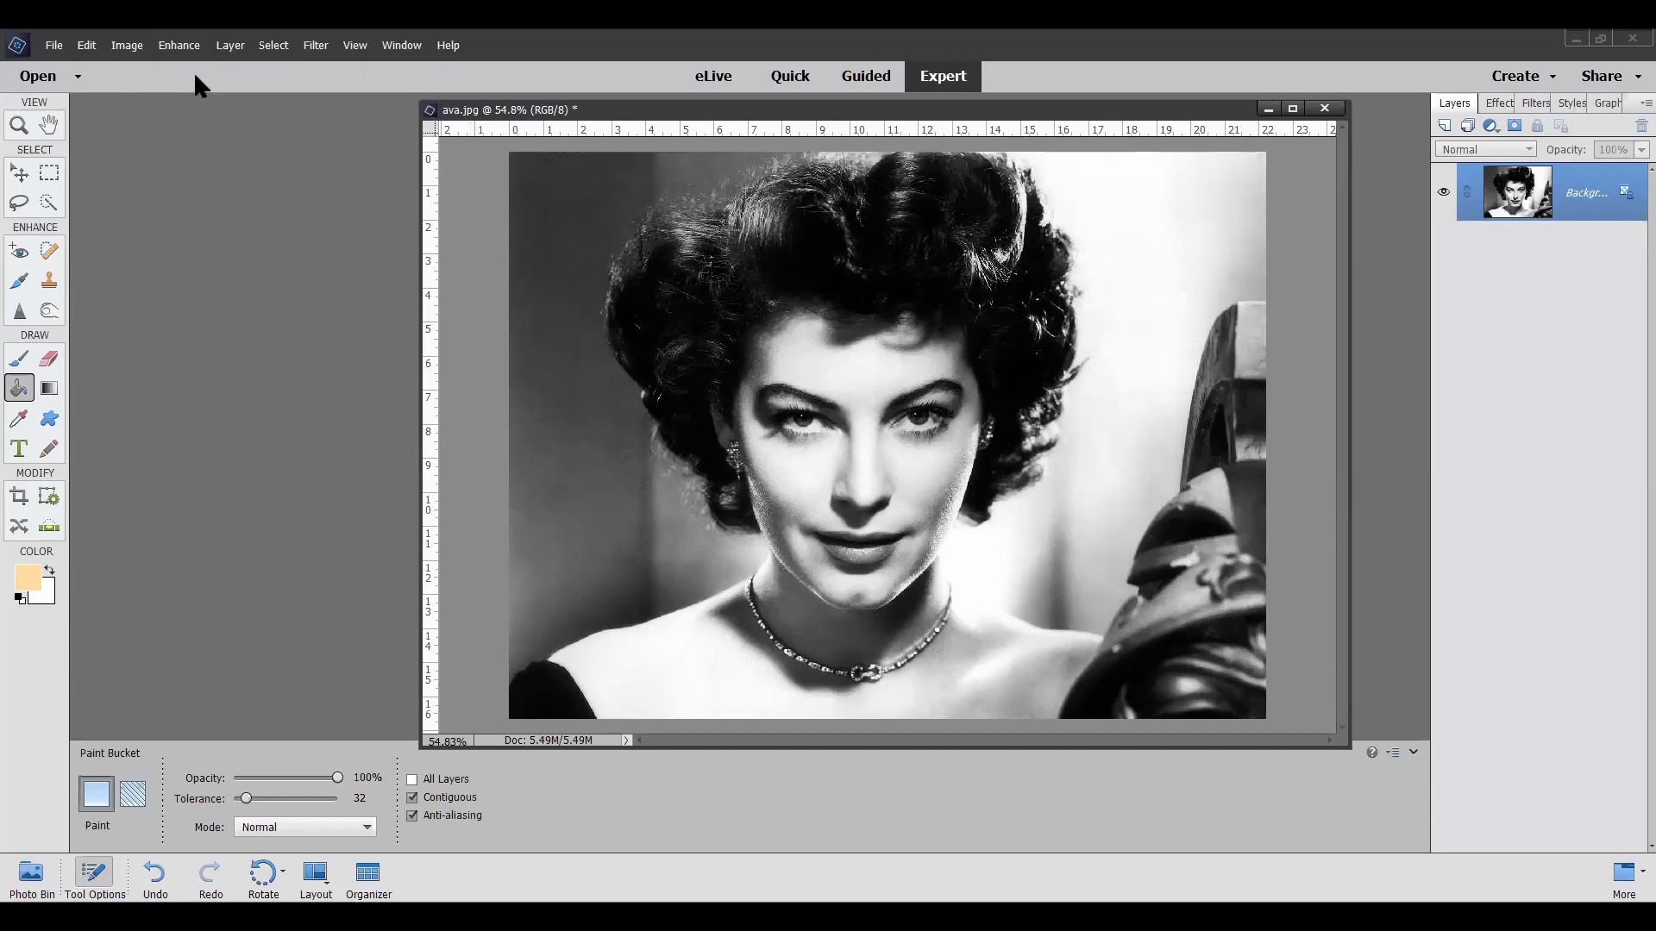
# Step: Bring up Hue/Saturation for the portrait, move its dialog clear of the face, and enable Colorize
pyautogui.click(183, 47)
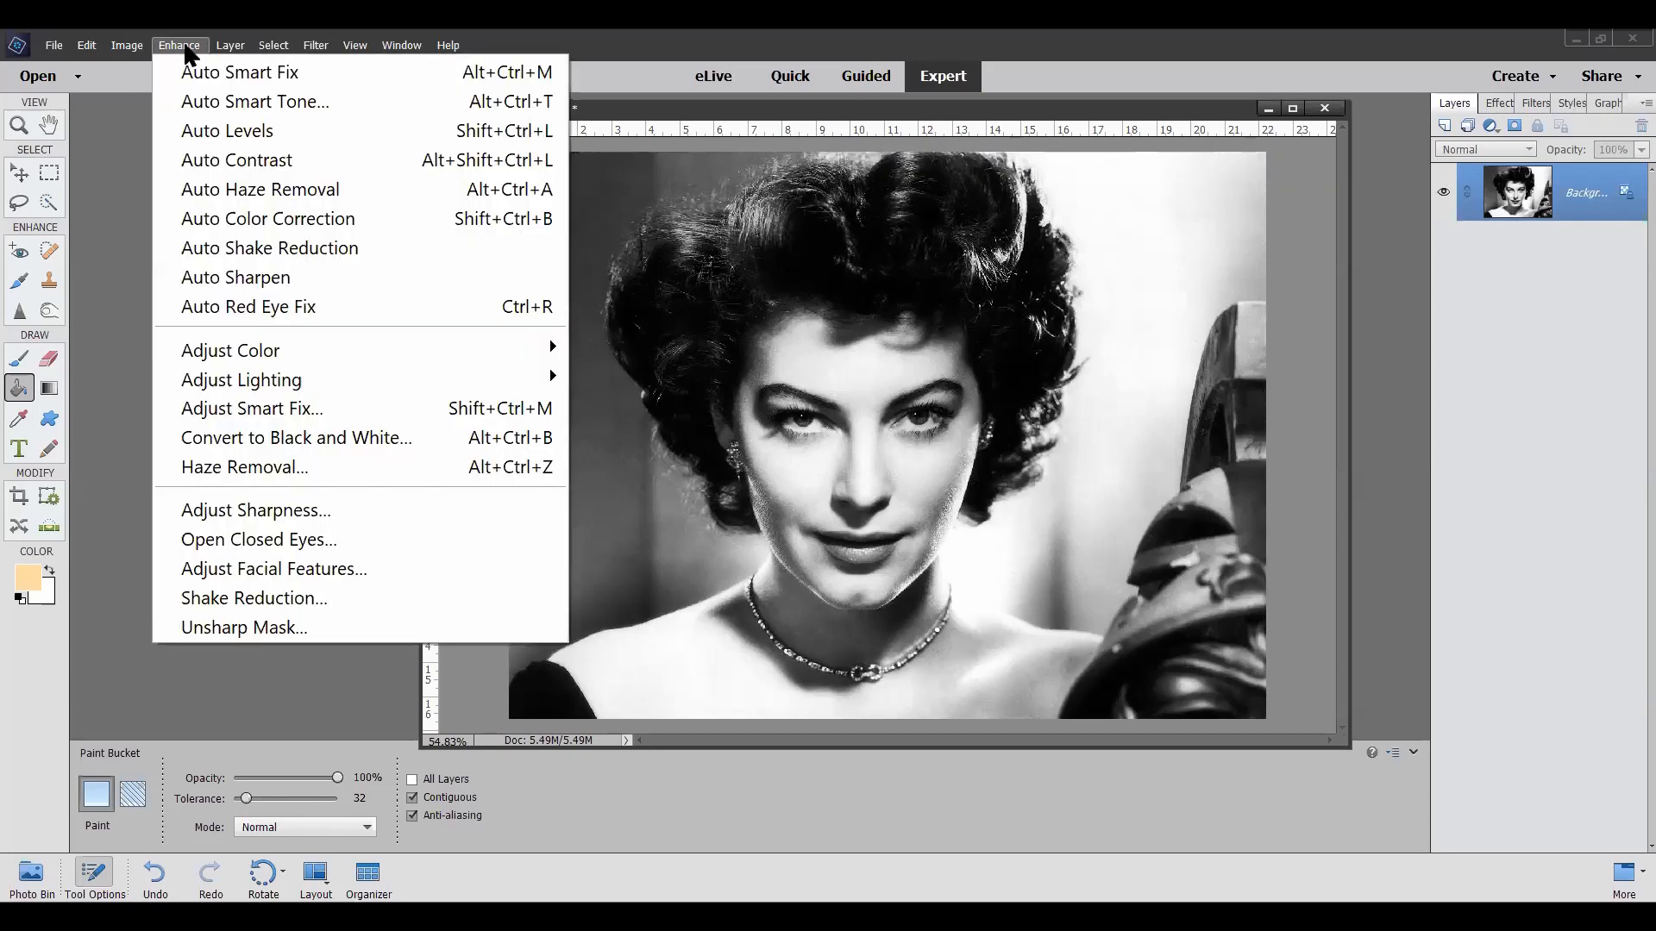
pyautogui.moveTo(280, 349)
pyautogui.click(642, 381)
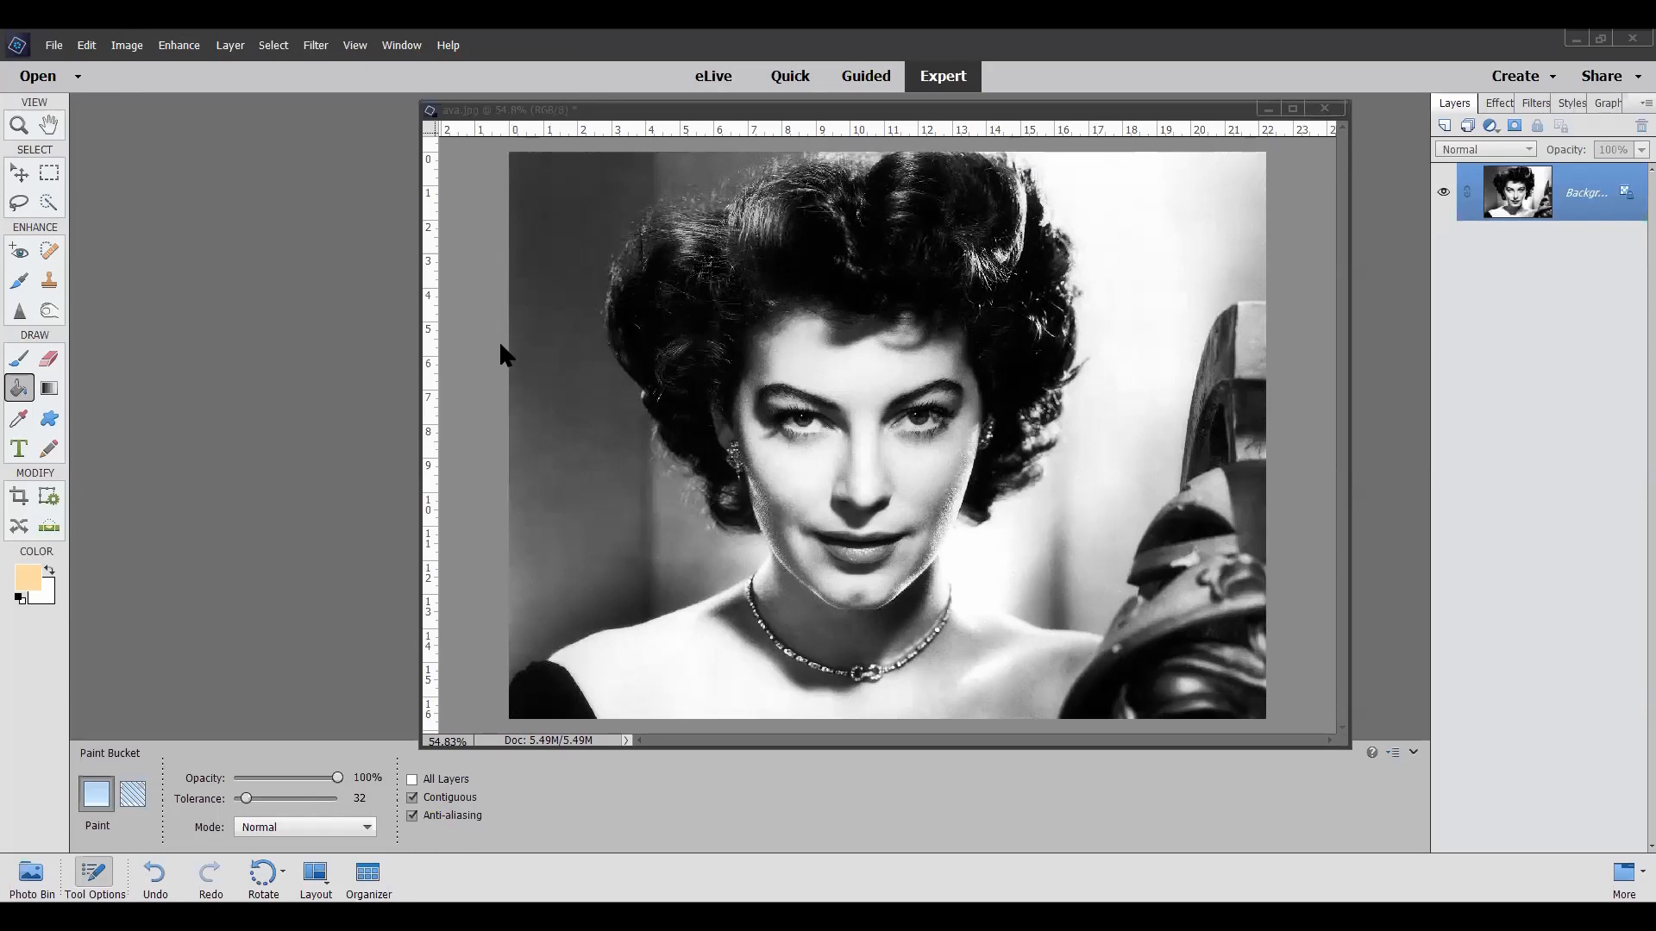
pyautogui.click(188, 48)
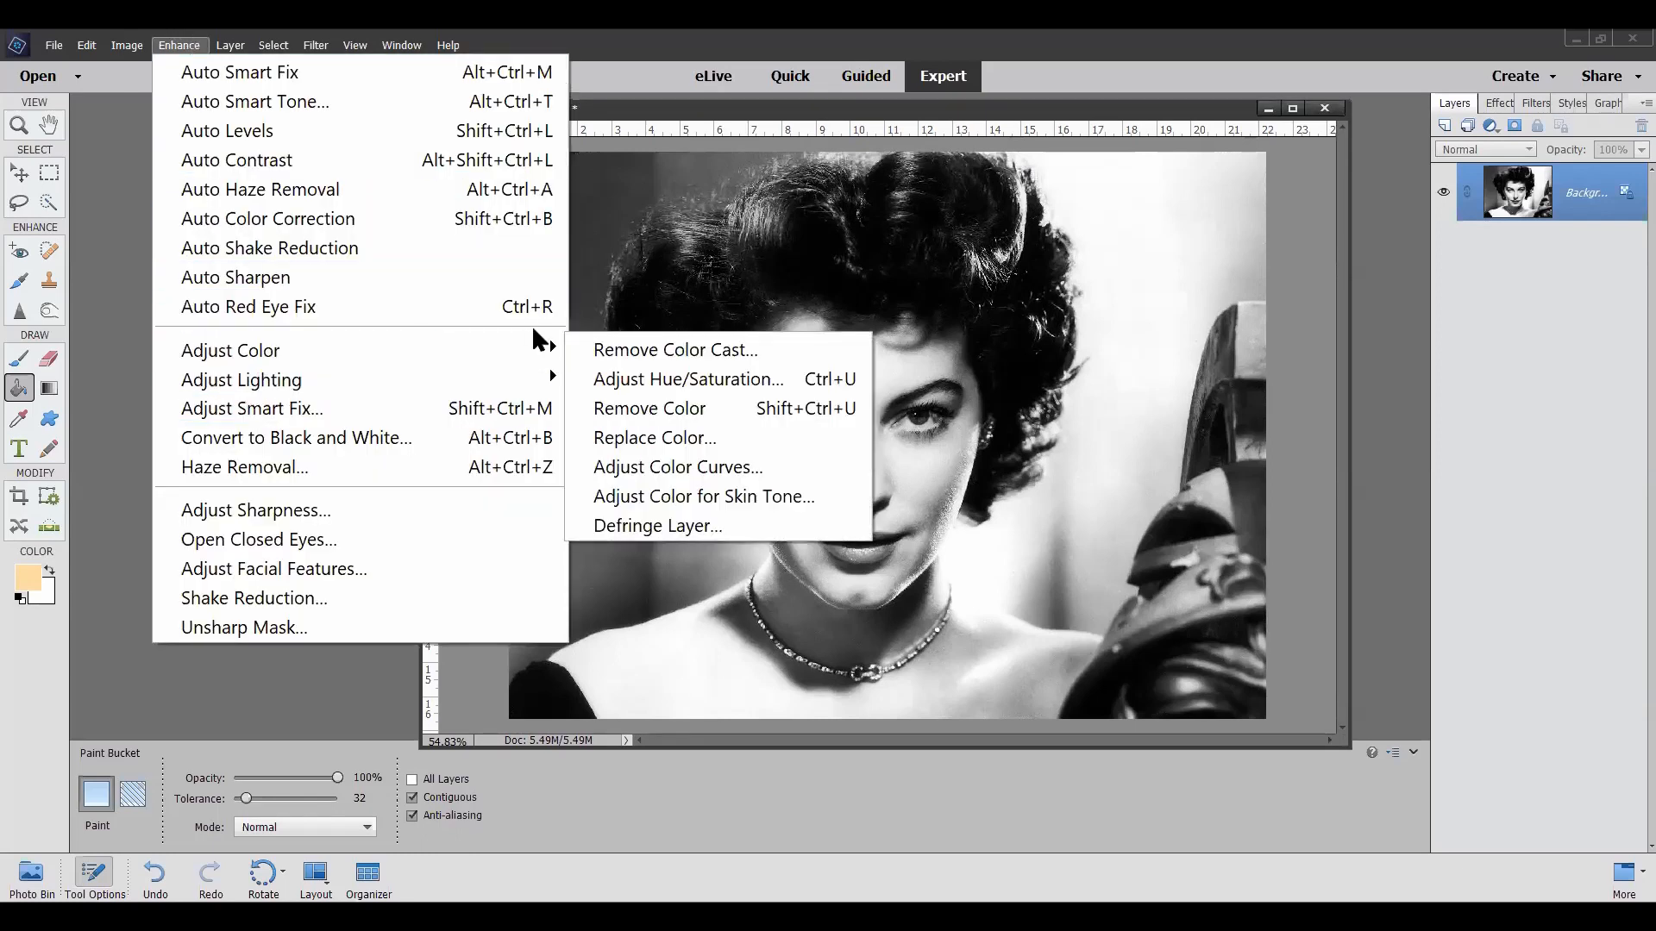
pyautogui.moveTo(413, 342)
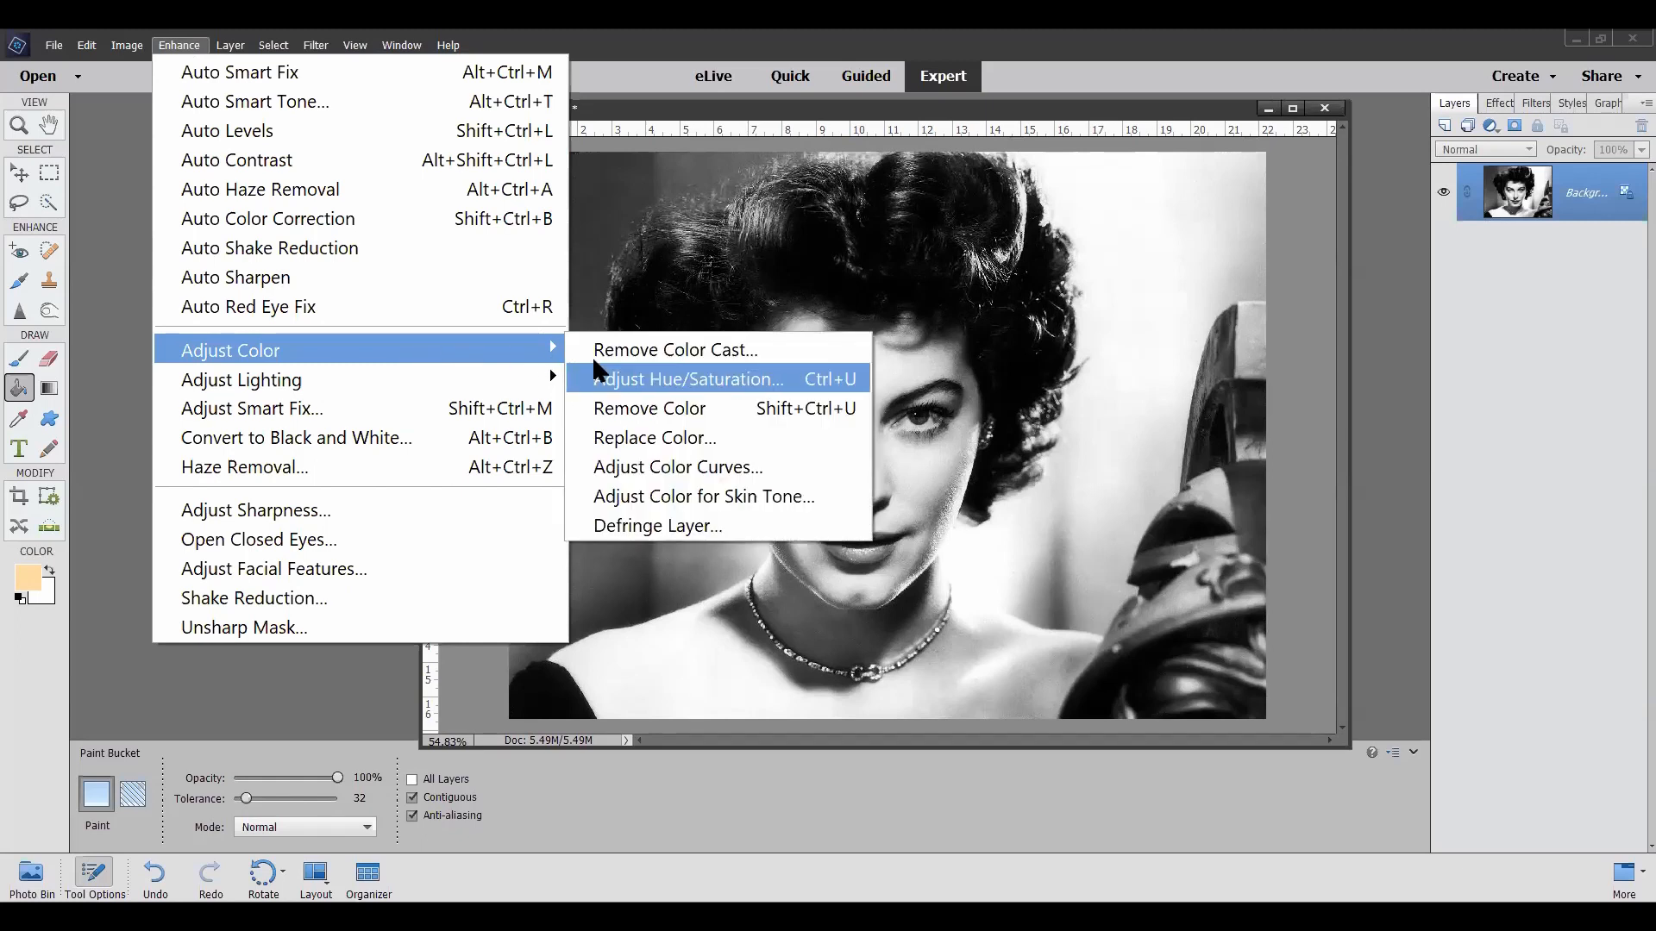
pyautogui.click(627, 386)
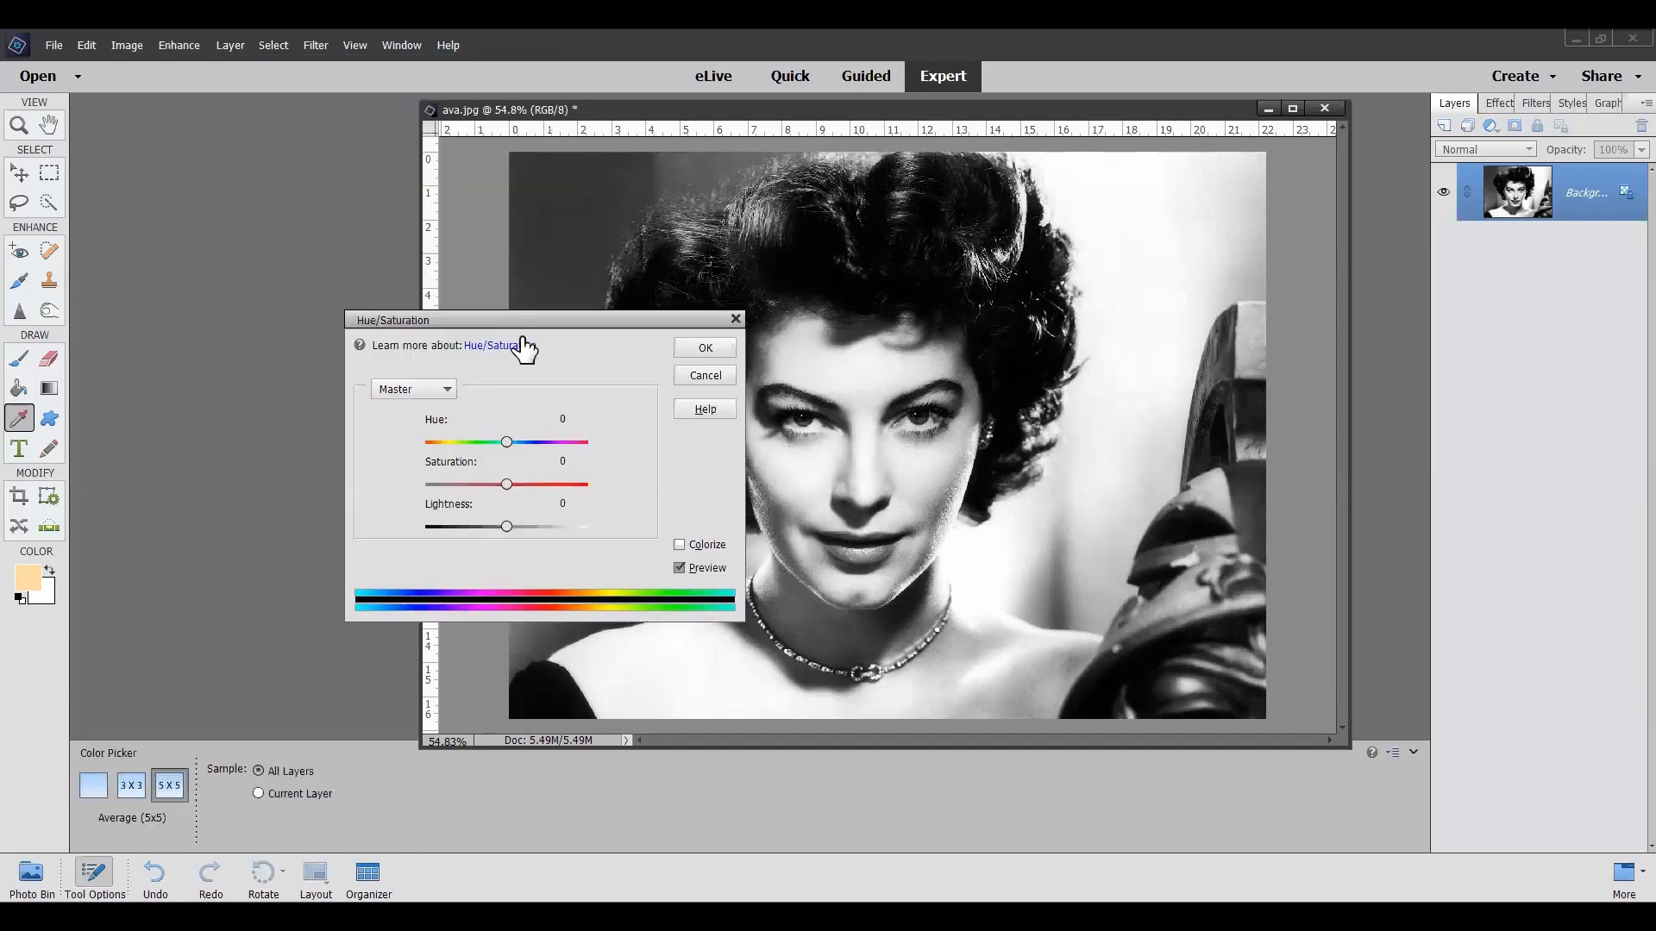
pyautogui.moveTo(535, 319); pyautogui.dragTo(359, 267)
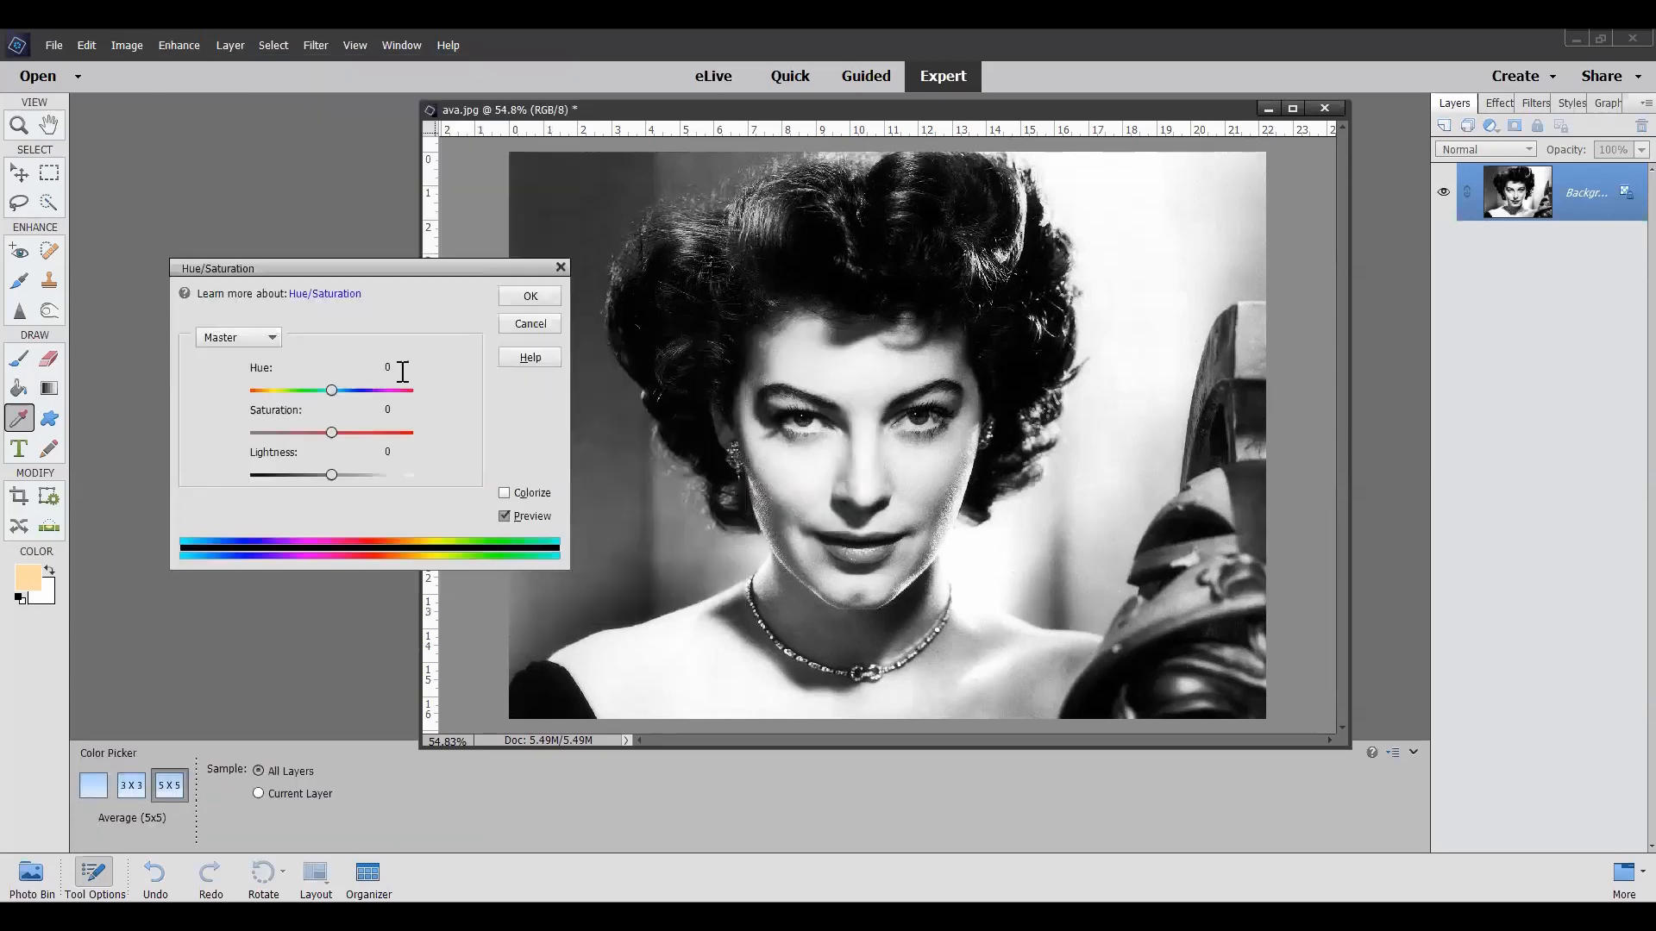
pyautogui.click(504, 494)
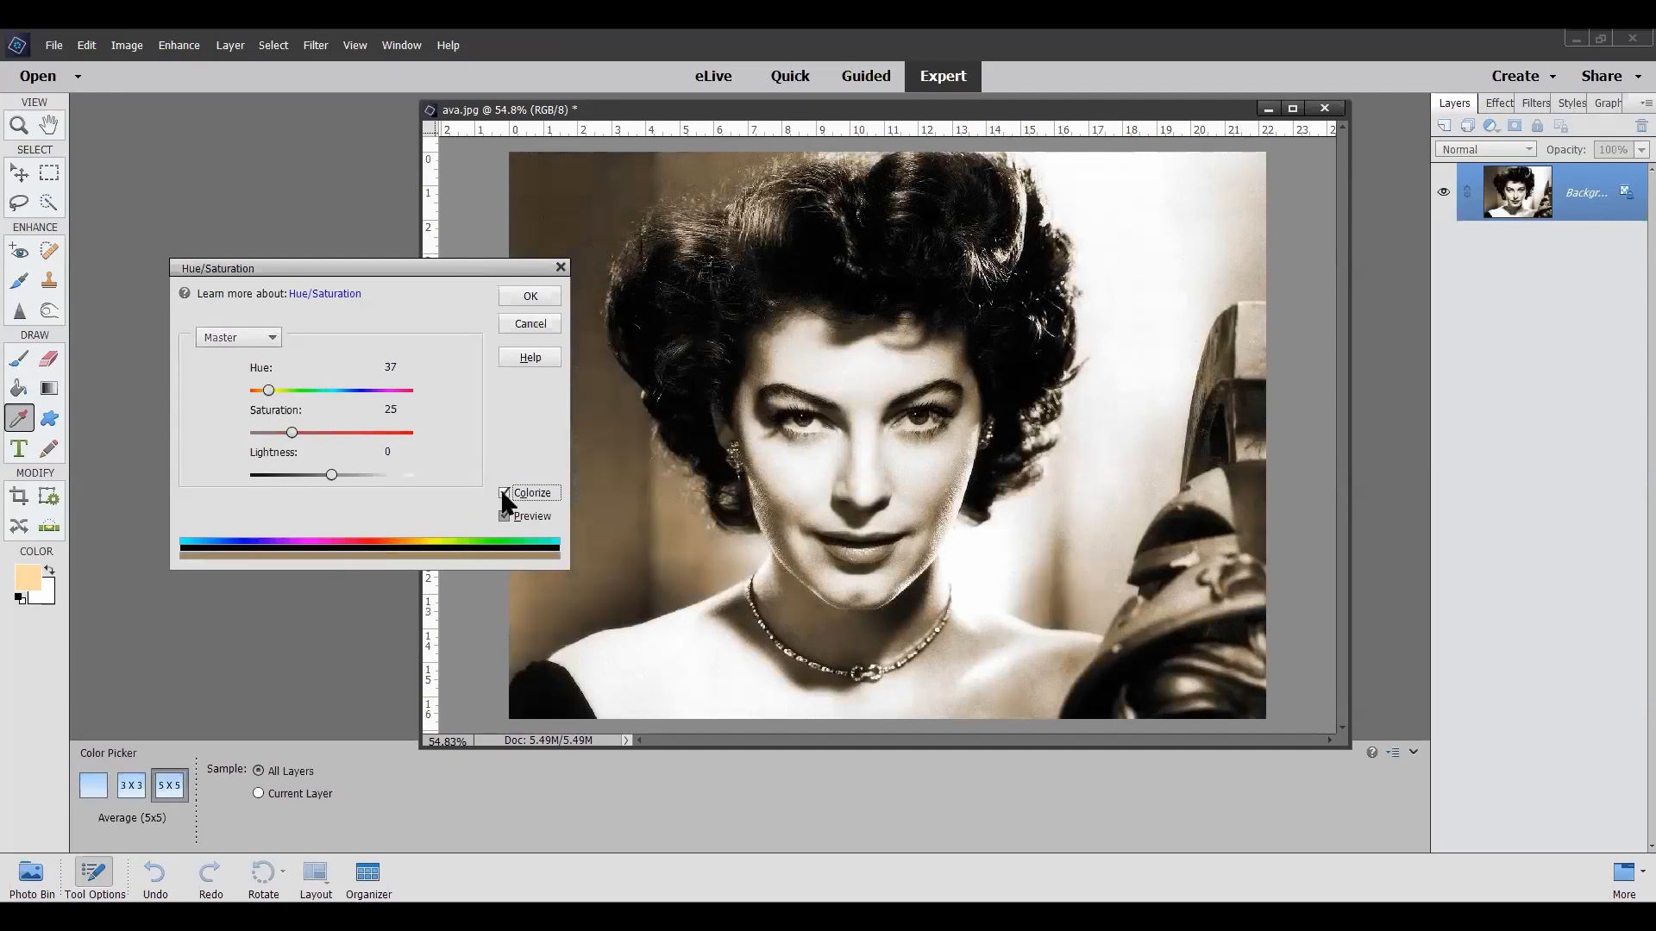
# Step: Tint the portrait by applying Hue 182, Saturation 57 and Lightness -25
pyautogui.moveTo(268, 391); pyautogui.dragTo(342, 389)
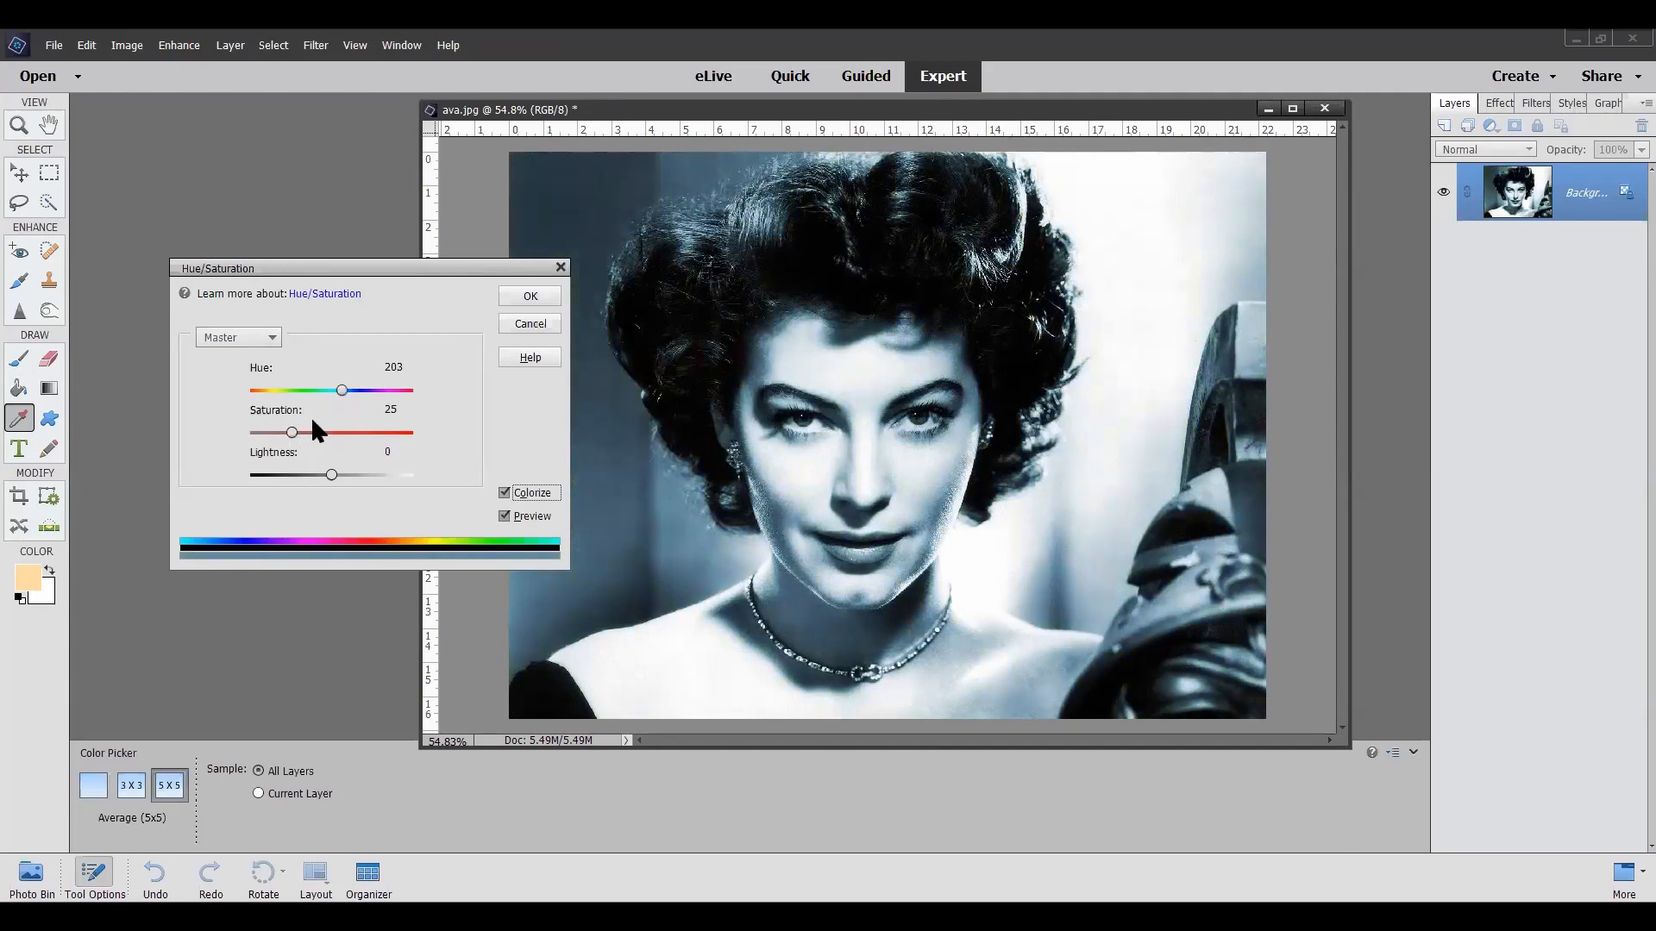
pyautogui.moveTo(331, 475)
pyautogui.mouseDown()
pyautogui.moveTo(285, 473)
pyautogui.moveTo(298, 473)
pyautogui.mouseUp()
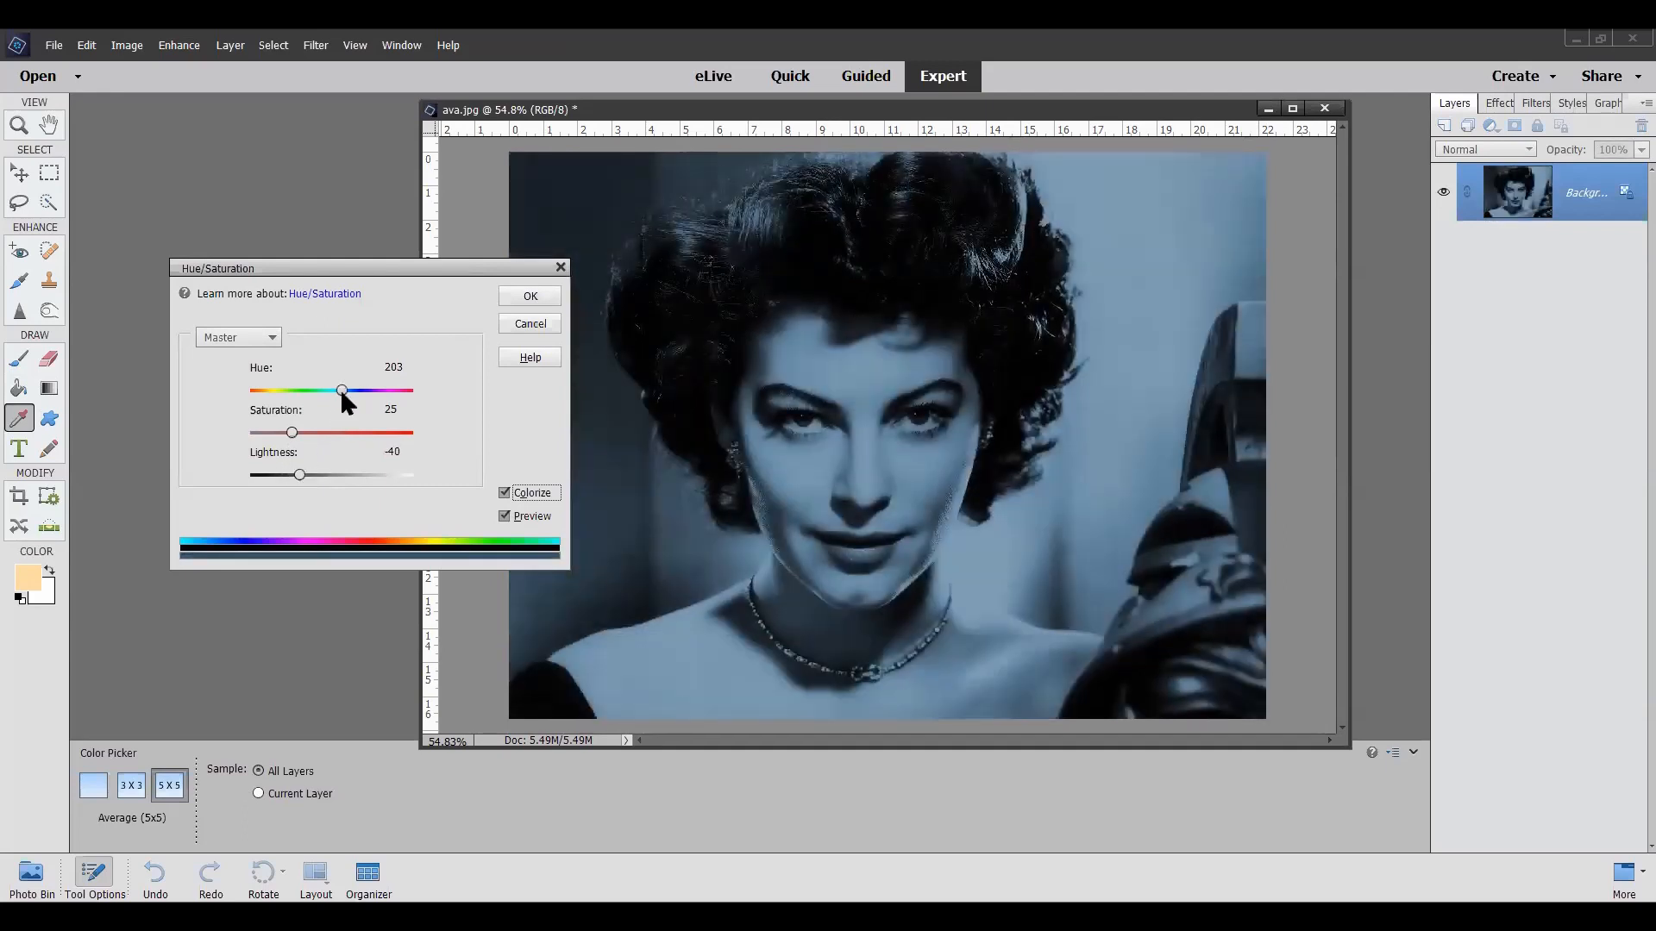
pyautogui.moveTo(342, 389); pyautogui.dragTo(312, 475)
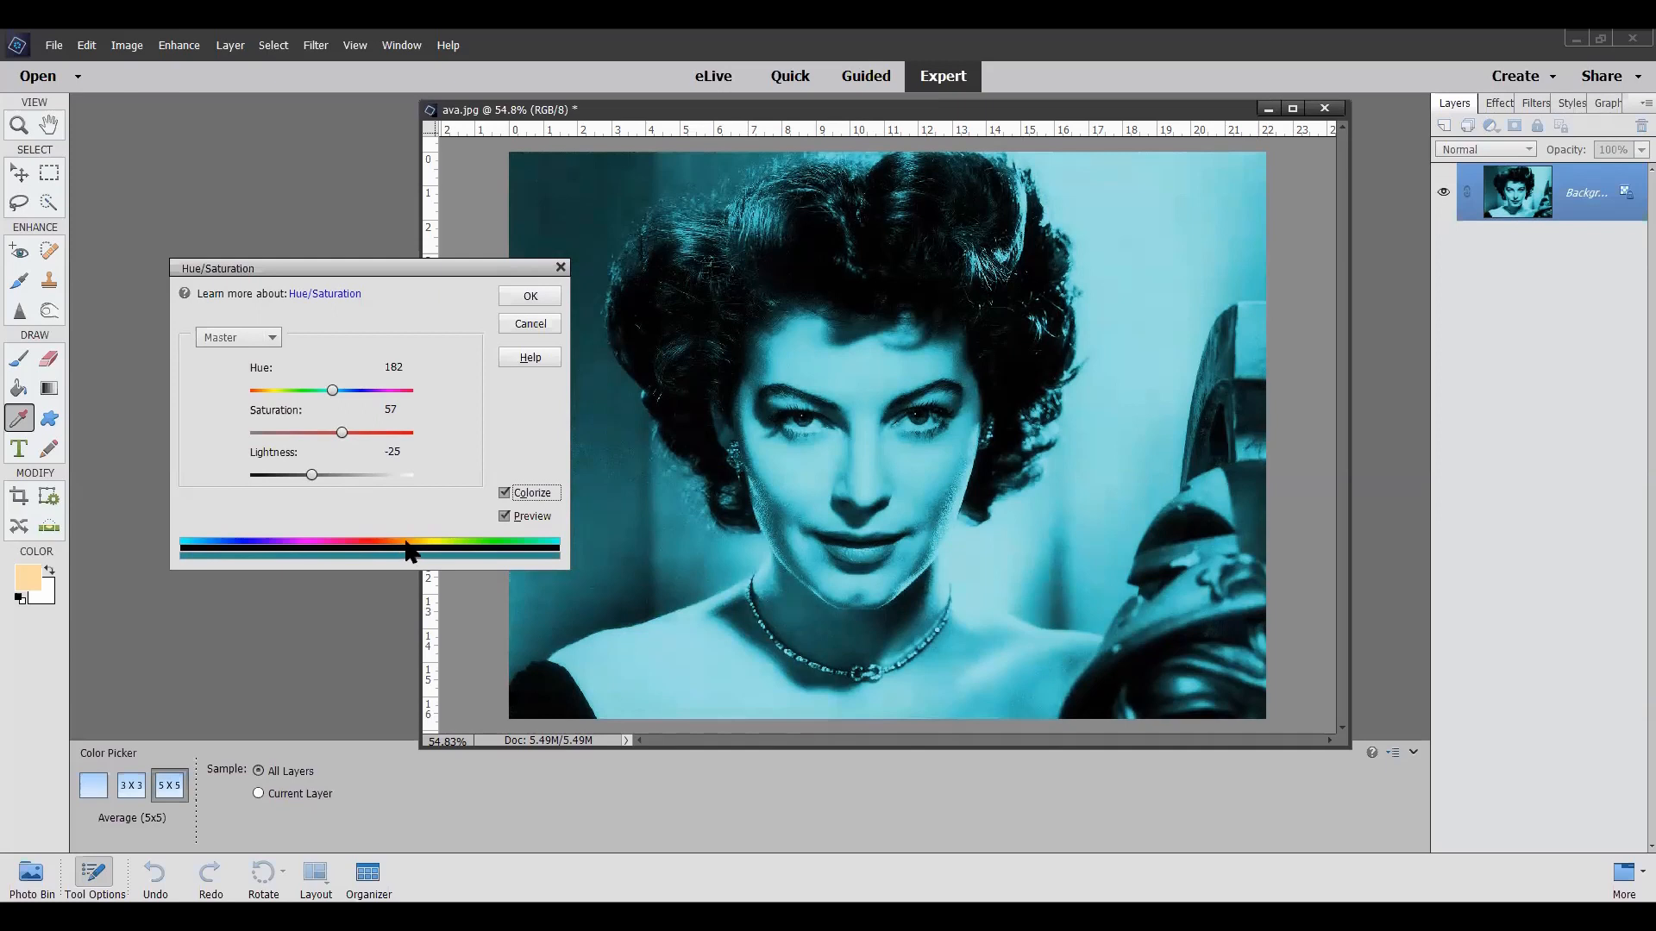
pyautogui.click(530, 297)
pyautogui.press('k')
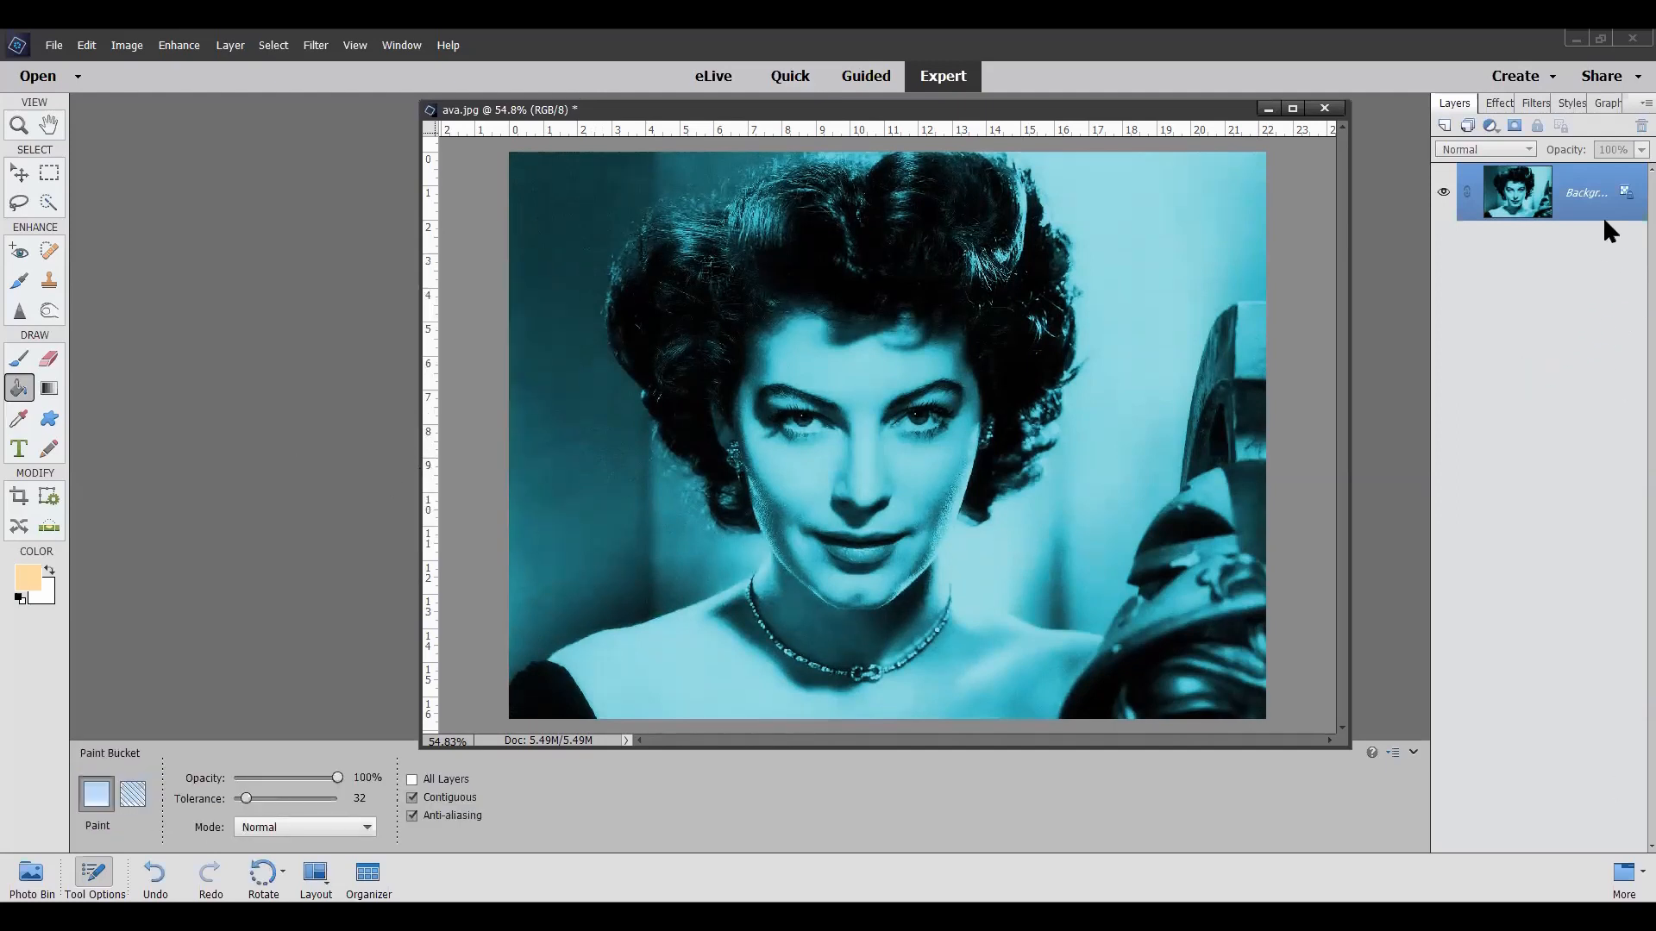
# Step: Convert the portrait's Background into a regular layer with the default name and duplicate that layer
pyautogui.rightClick(1571, 198)
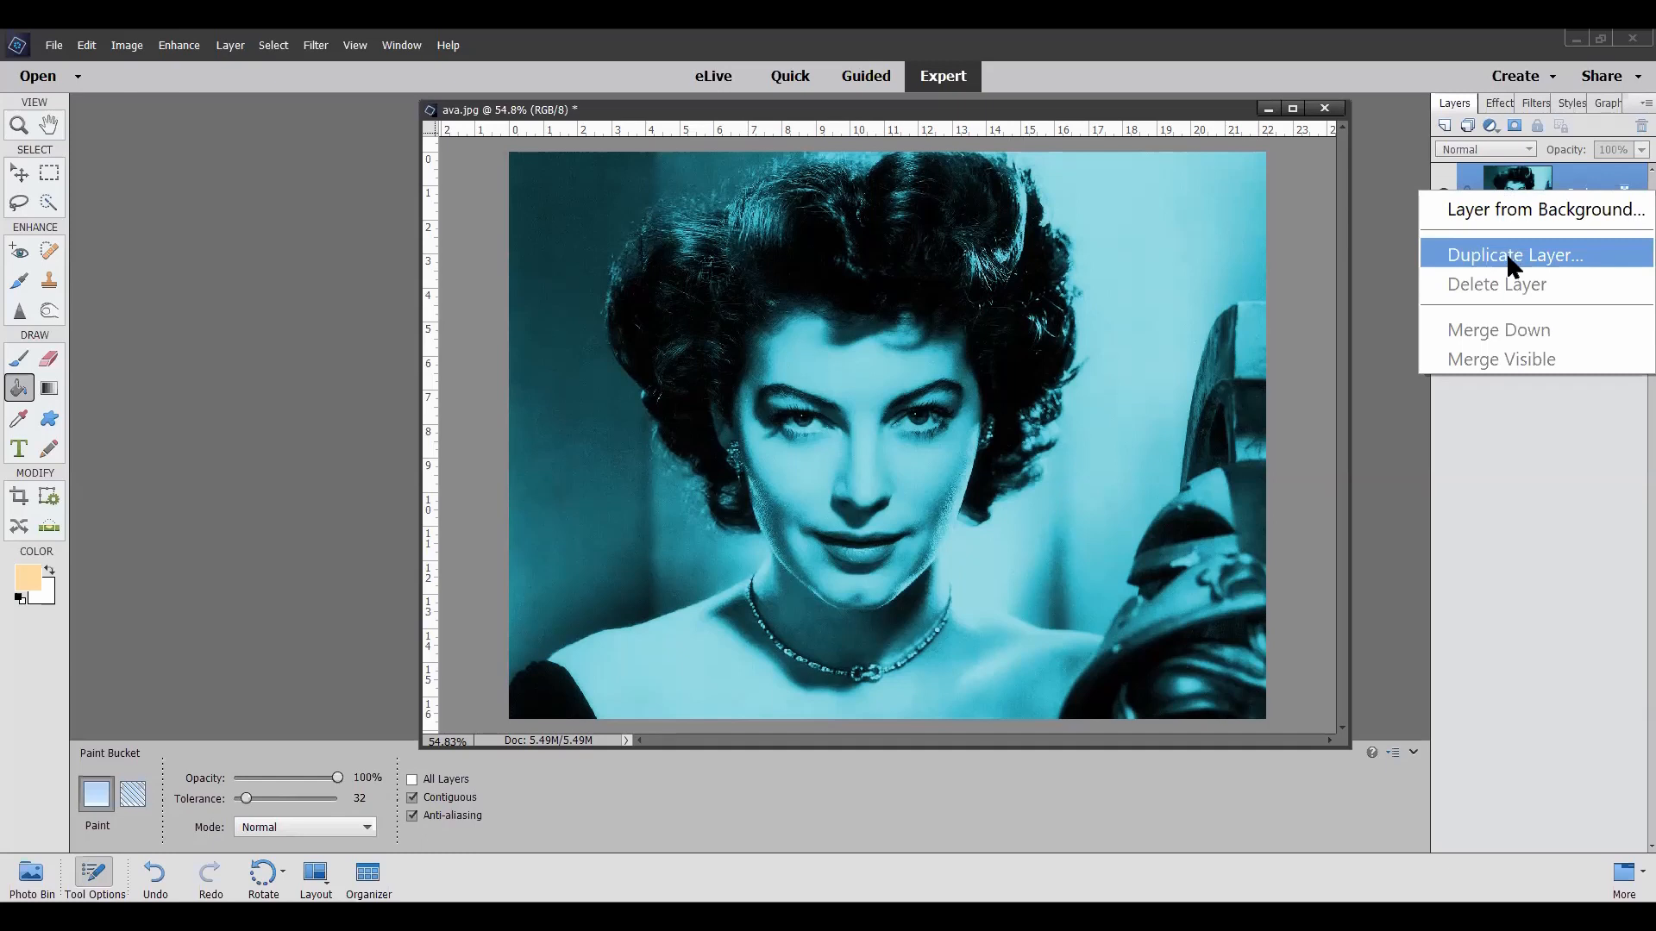
pyautogui.click(1539, 209)
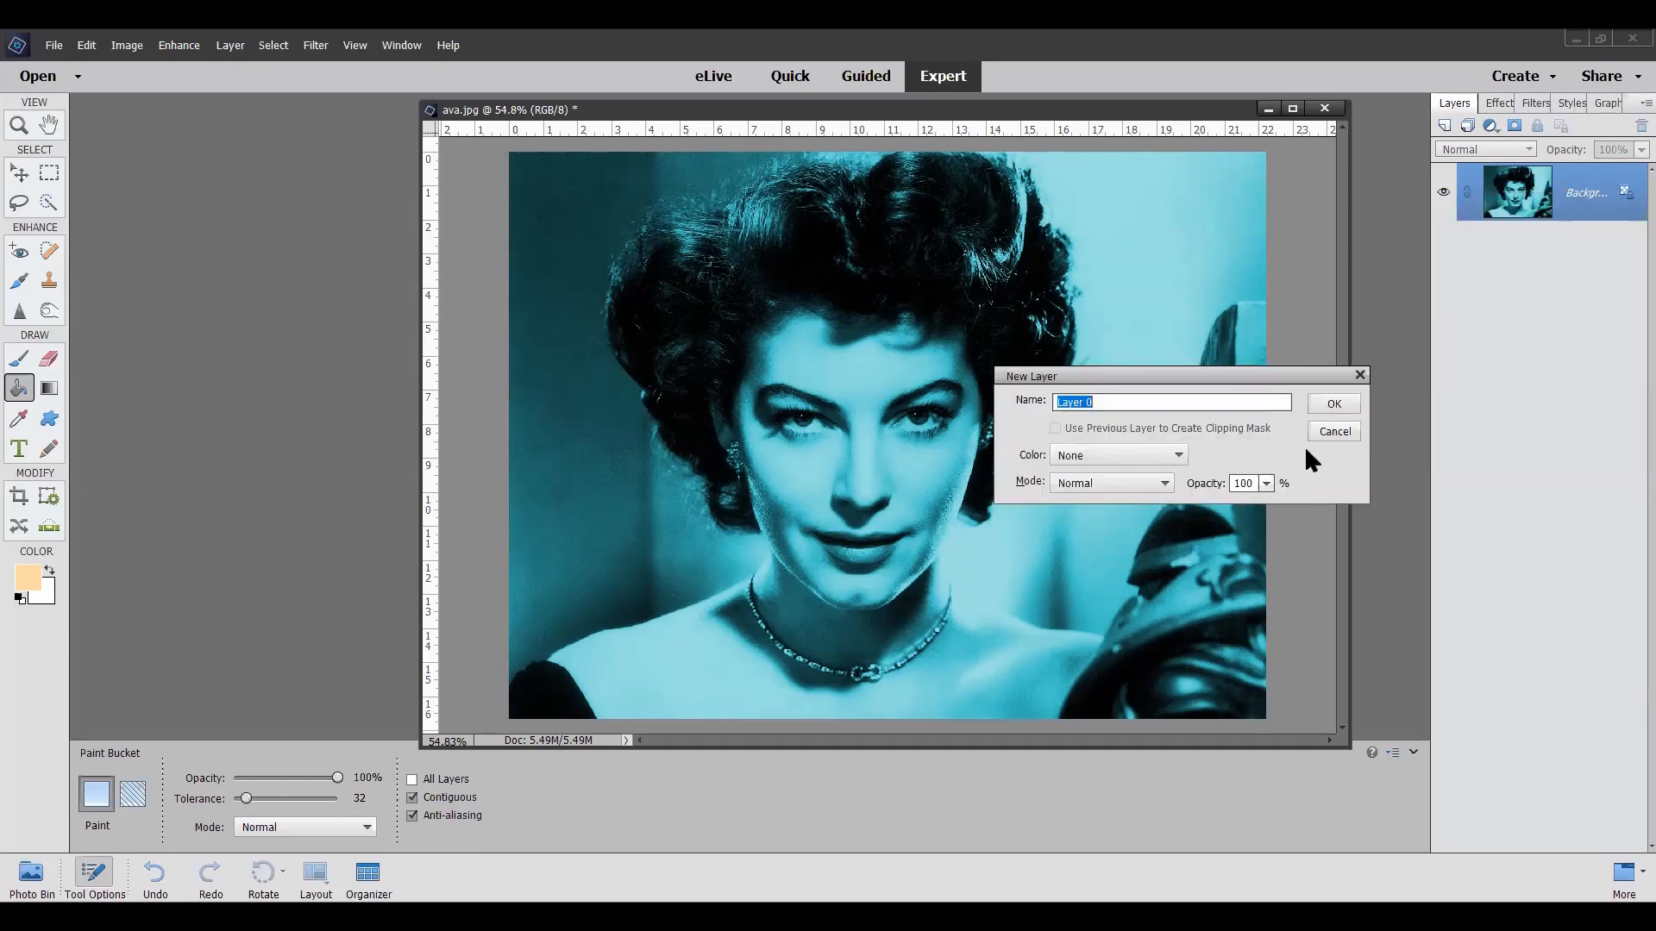
pyautogui.click(1343, 396)
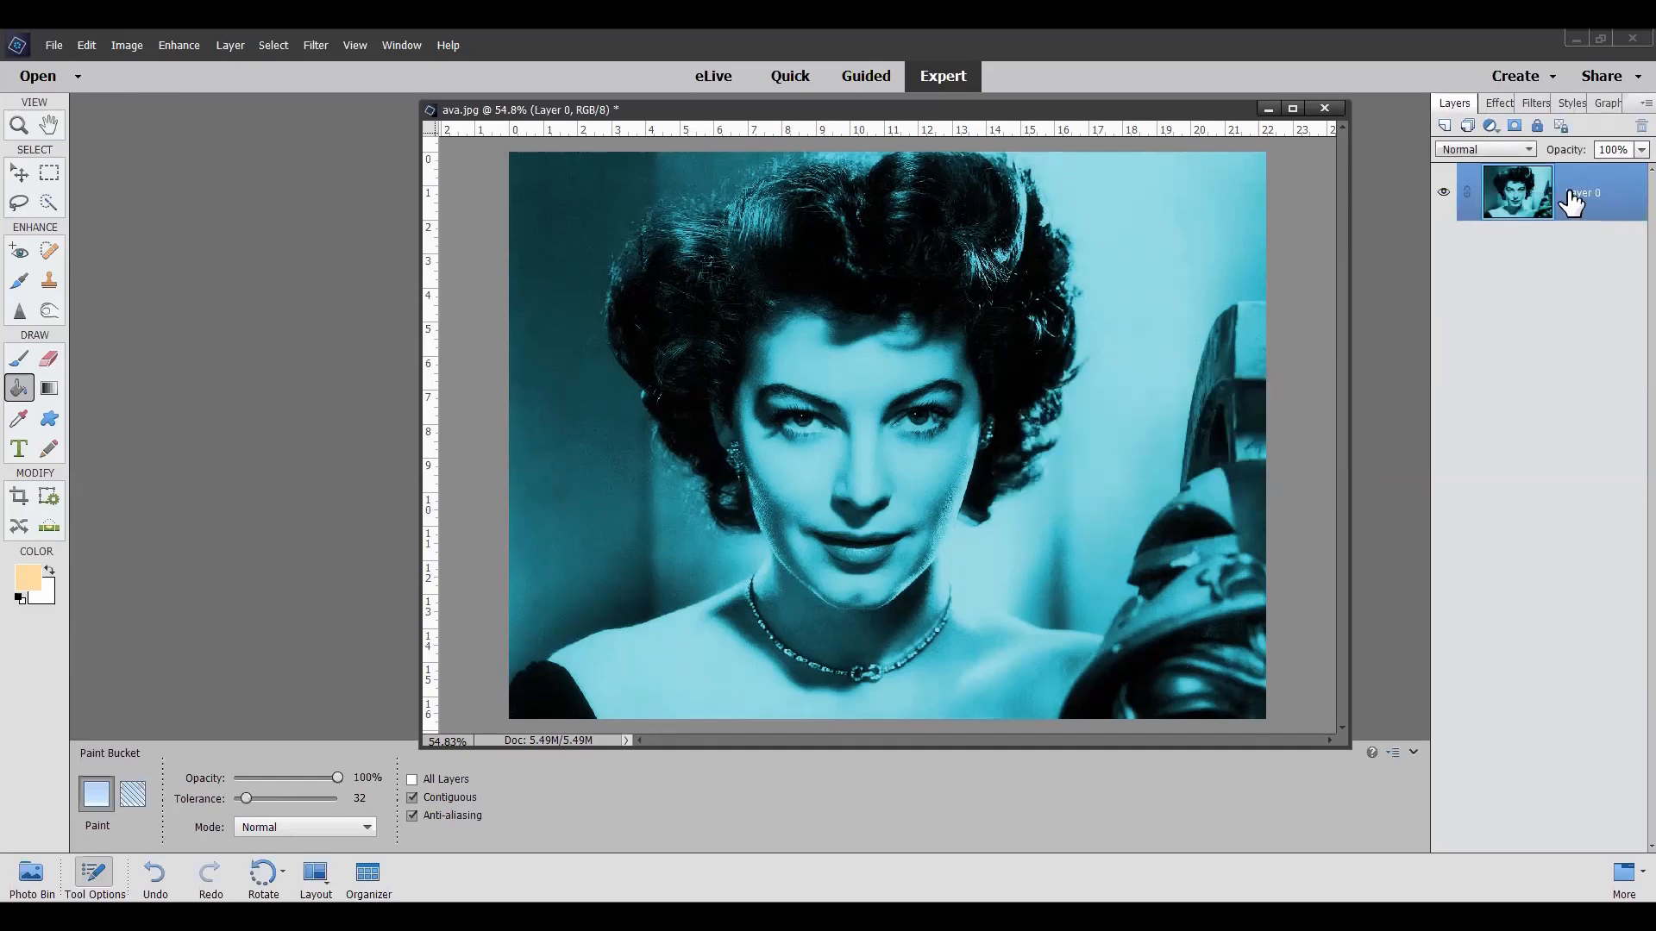
pyautogui.rightClick(1571, 207)
pyautogui.click(1490, 170)
pyautogui.click(994, 309)
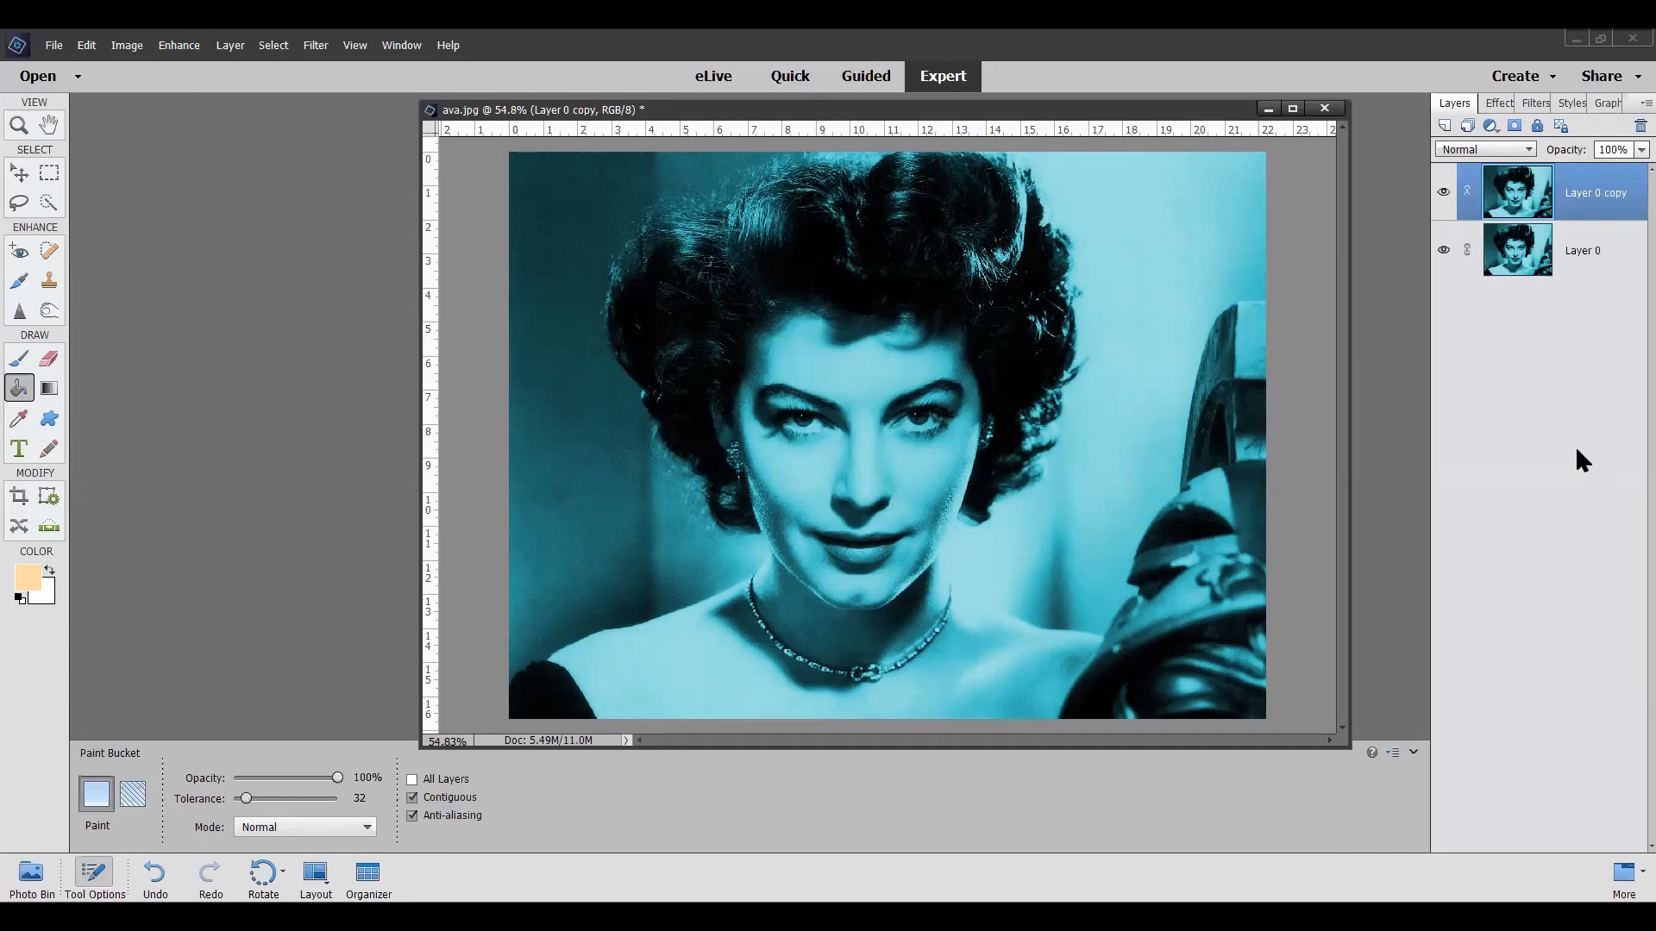
# Step: Move the portrait window aside and switch to the Lasso tool
pyautogui.moveTo(989, 109); pyautogui.dragTo(1252, 122)
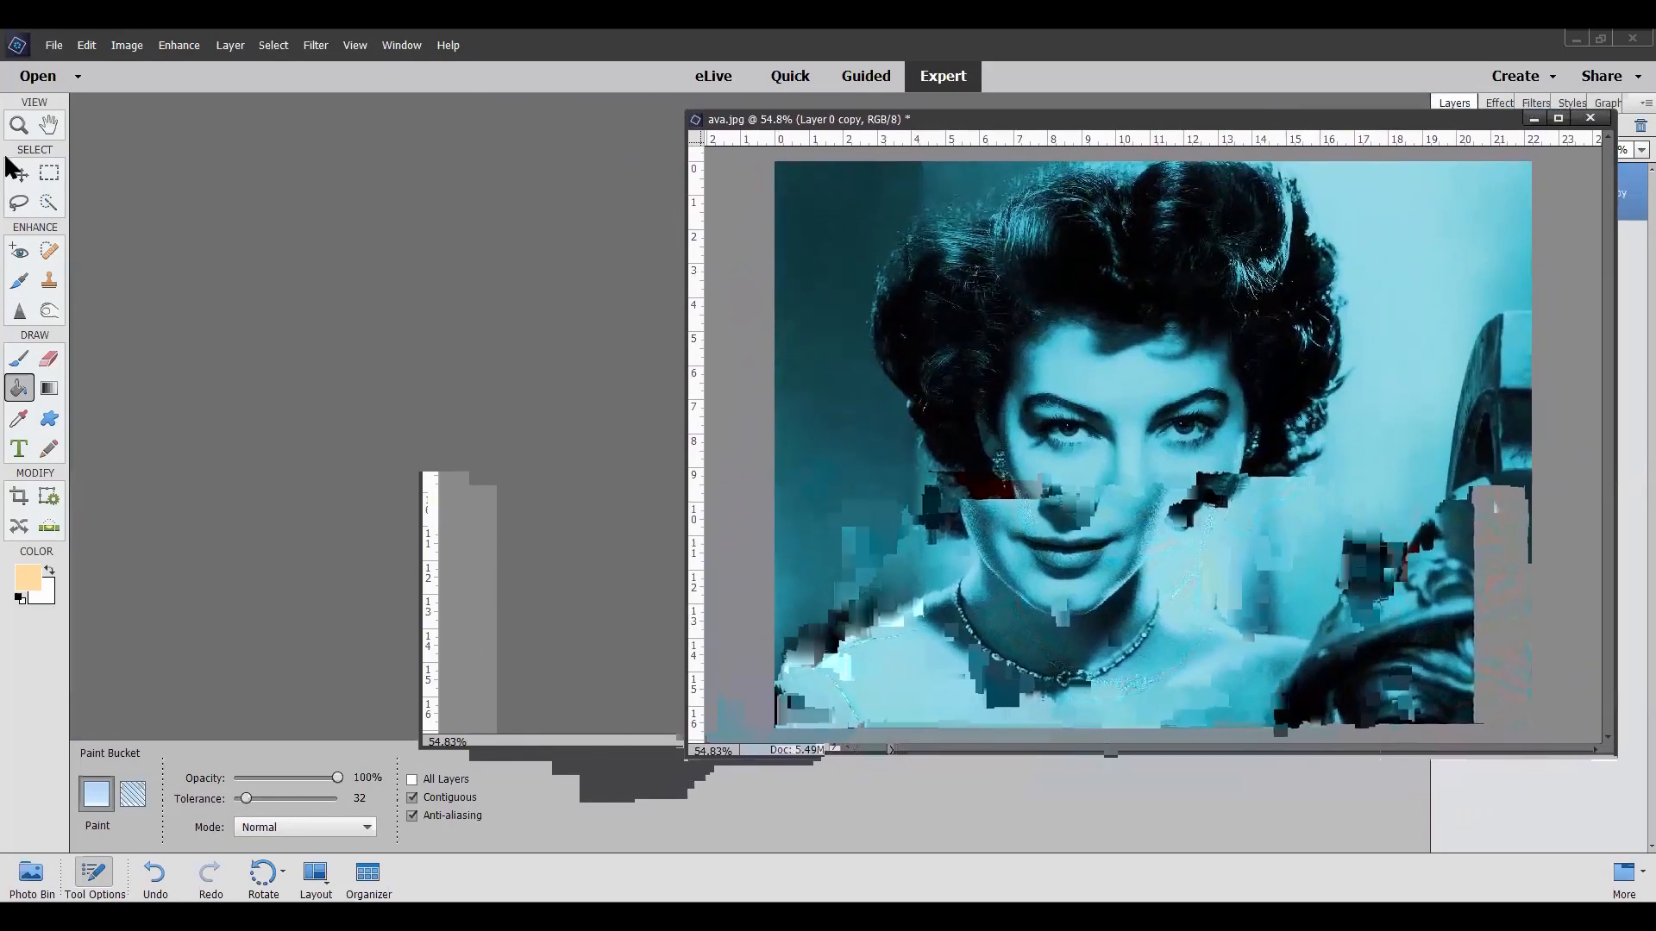
pyautogui.click(19, 202)
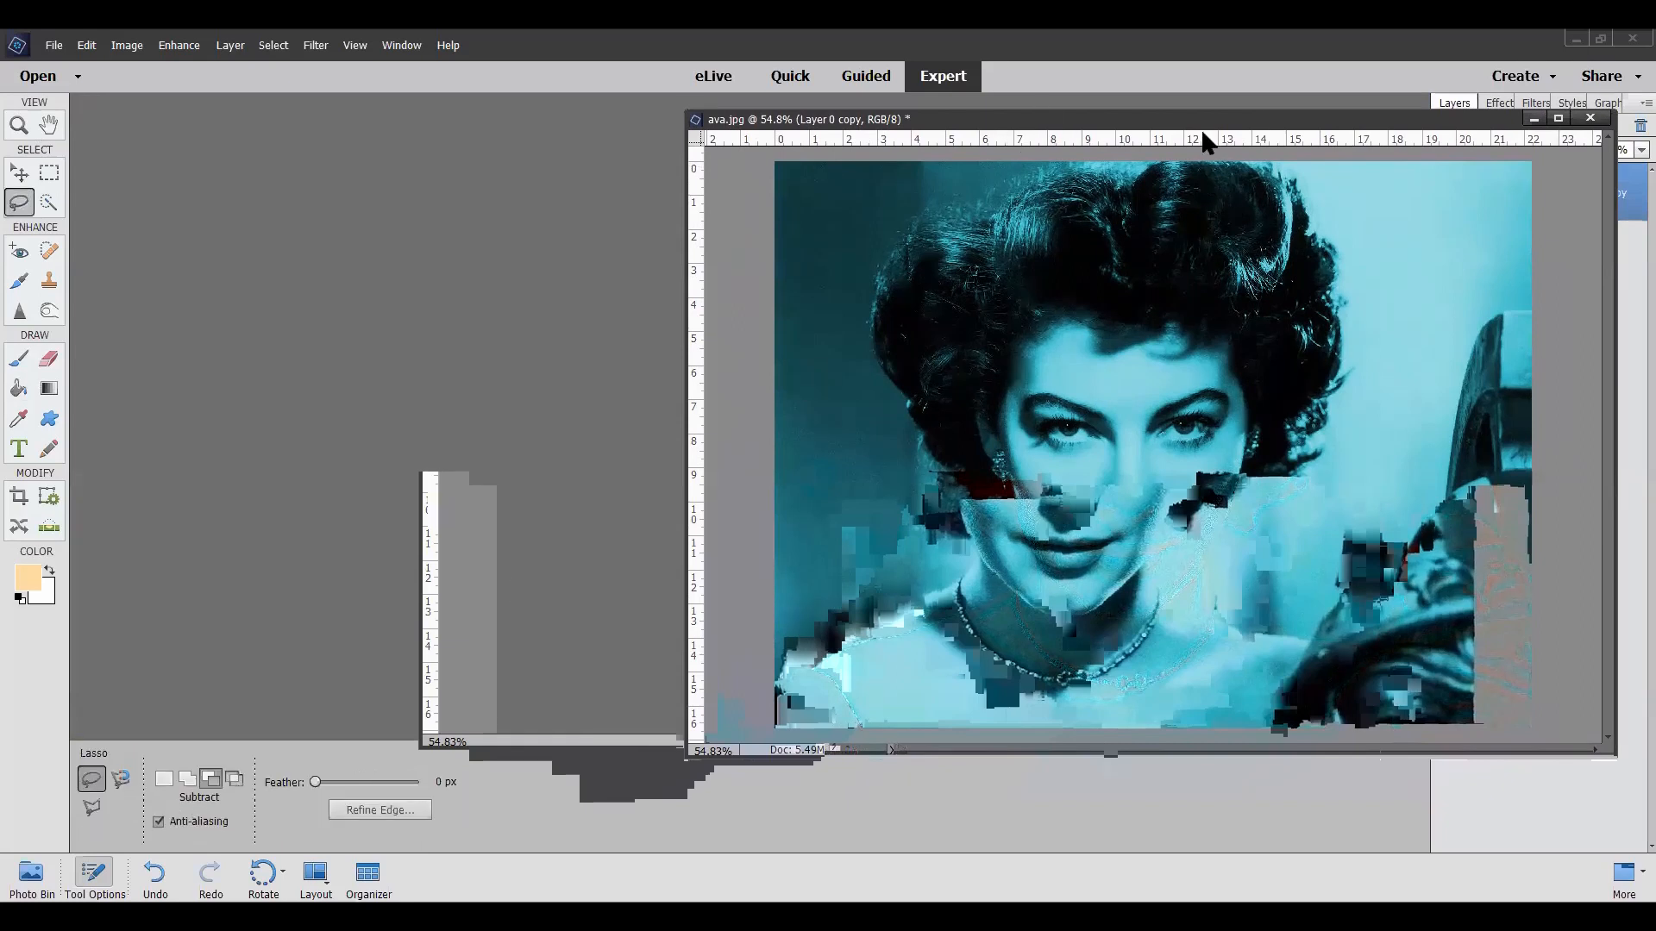
pyautogui.moveTo(1209, 123); pyautogui.dragTo(1190, 192)
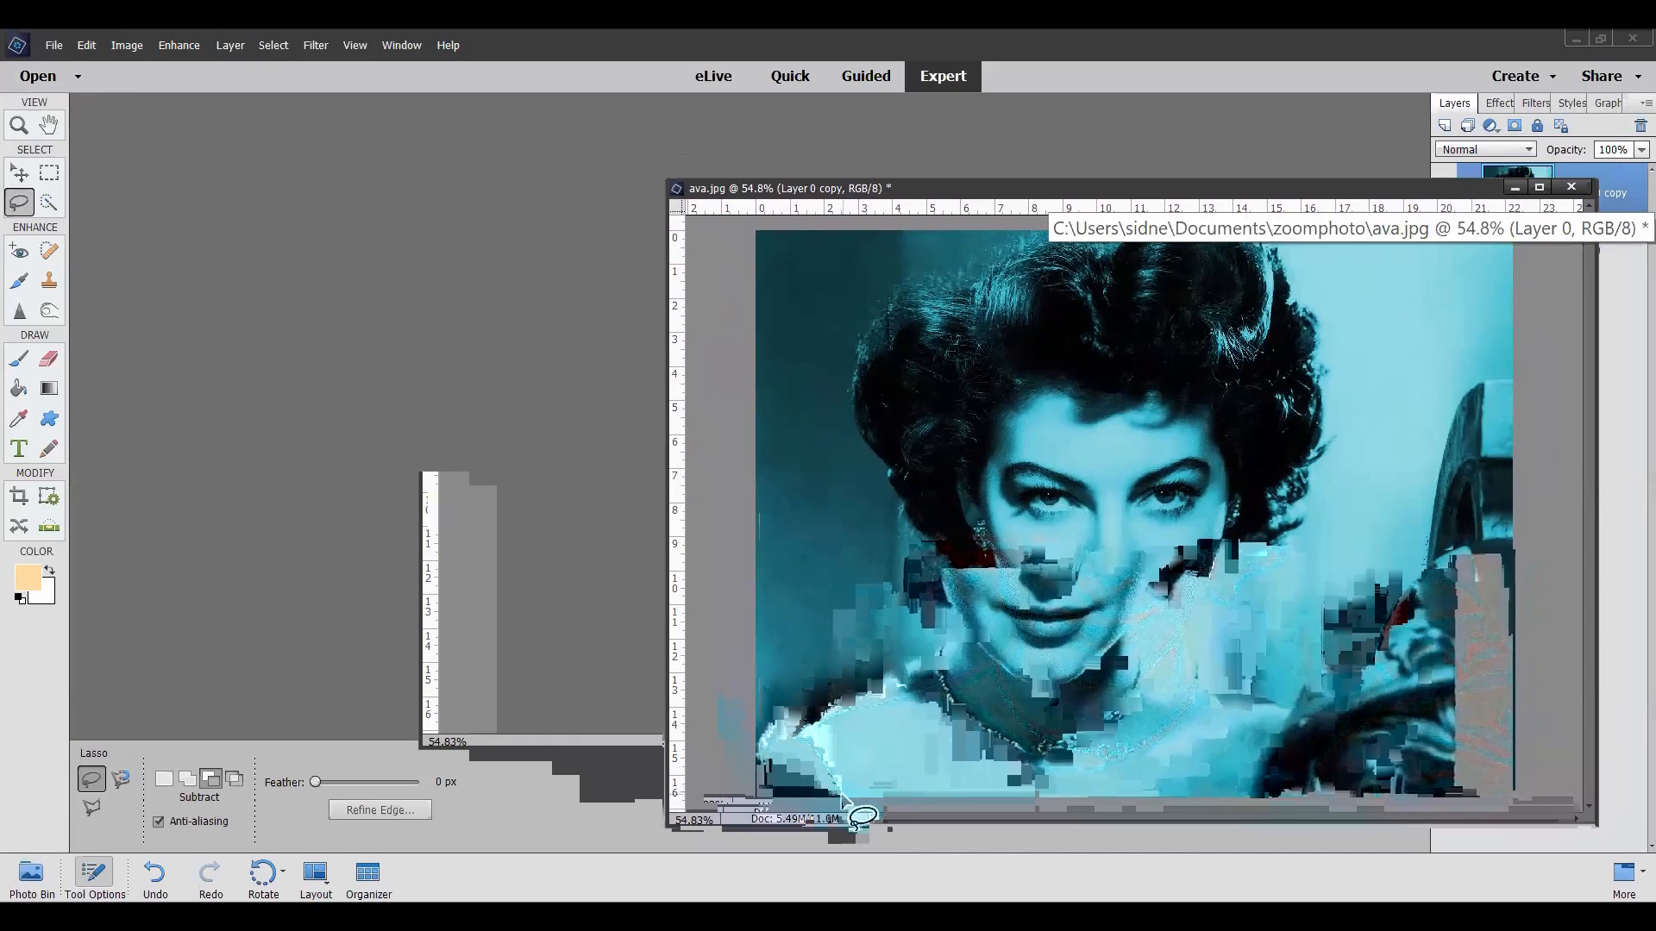
pyautogui.moveTo(833, 783)
pyautogui.mouseDown()
pyautogui.moveTo(755, 760)
pyautogui.moveTo(754, 783)
pyautogui.moveTo(832, 789)
pyautogui.mouseUp()
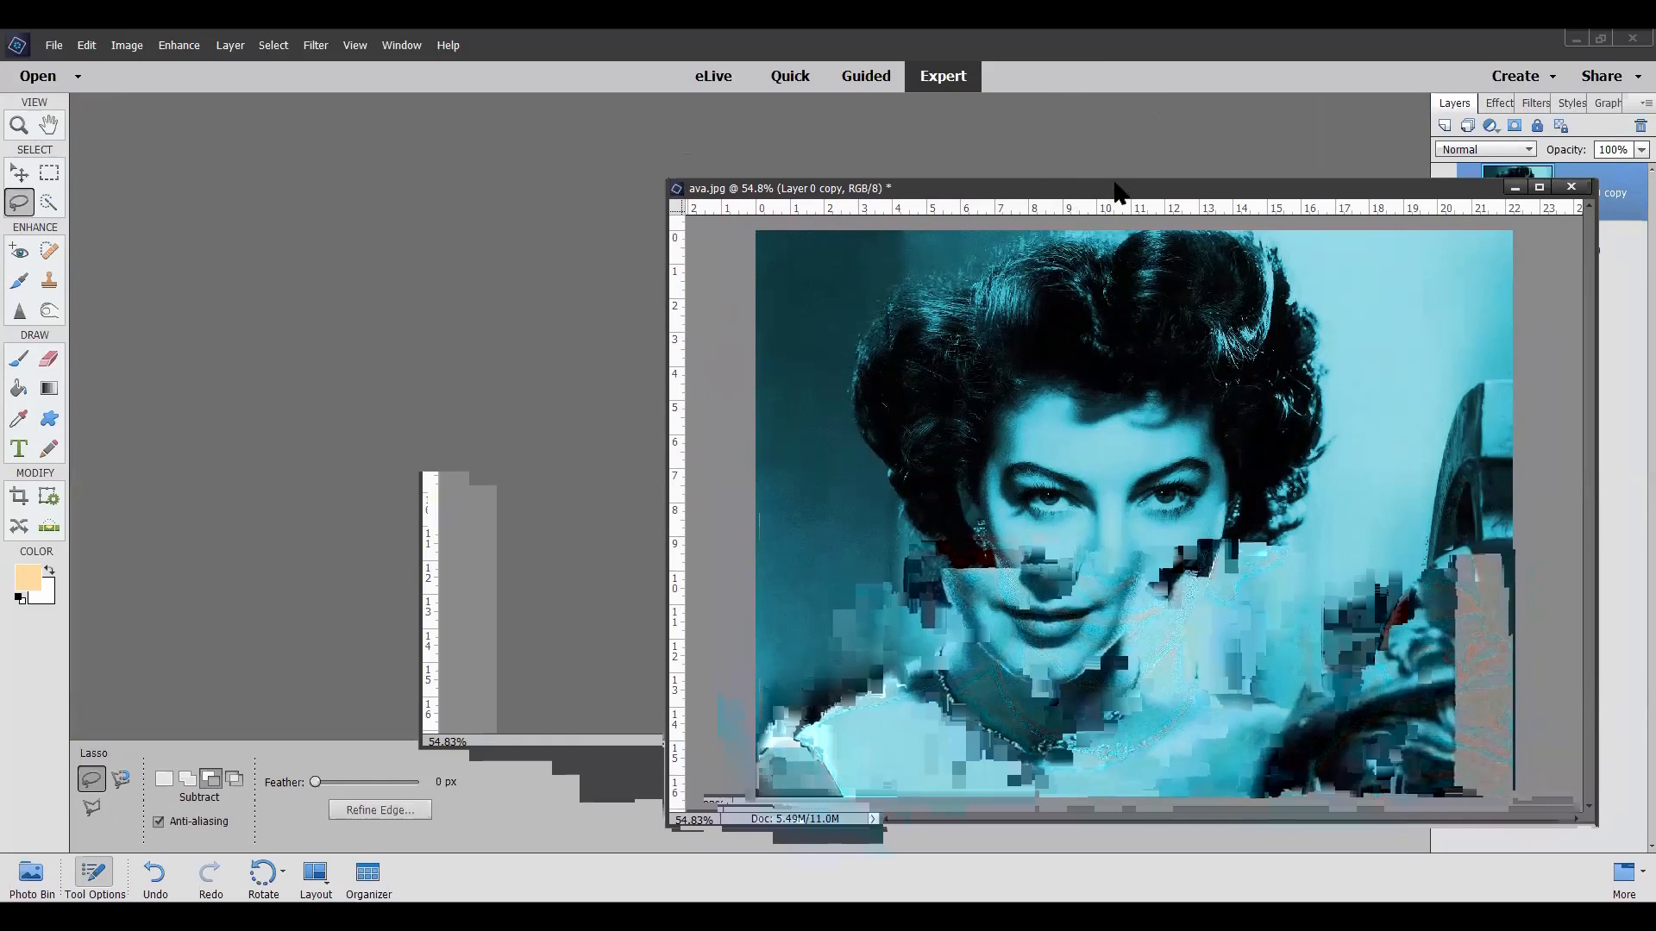
# Step: Move the portrait window clear of the layer list and delete the Layer 0 copy layer
pyautogui.moveTo(1114, 191); pyautogui.dragTo(958, 141)
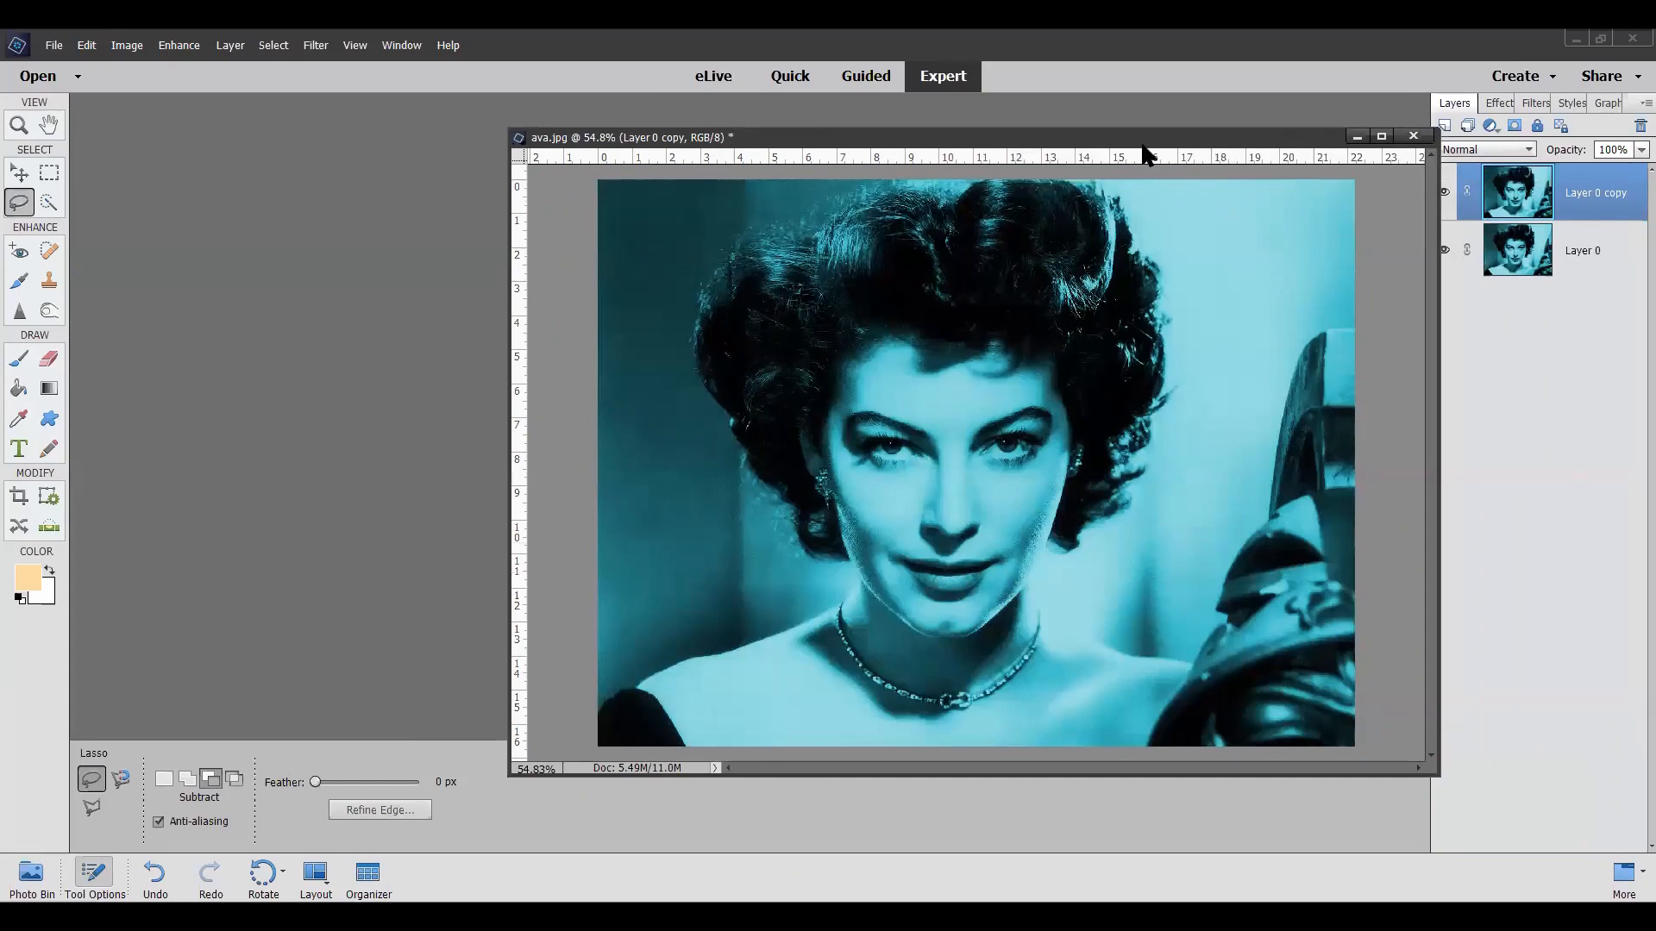
pyautogui.moveTo(1120, 141); pyautogui.dragTo(1040, 128)
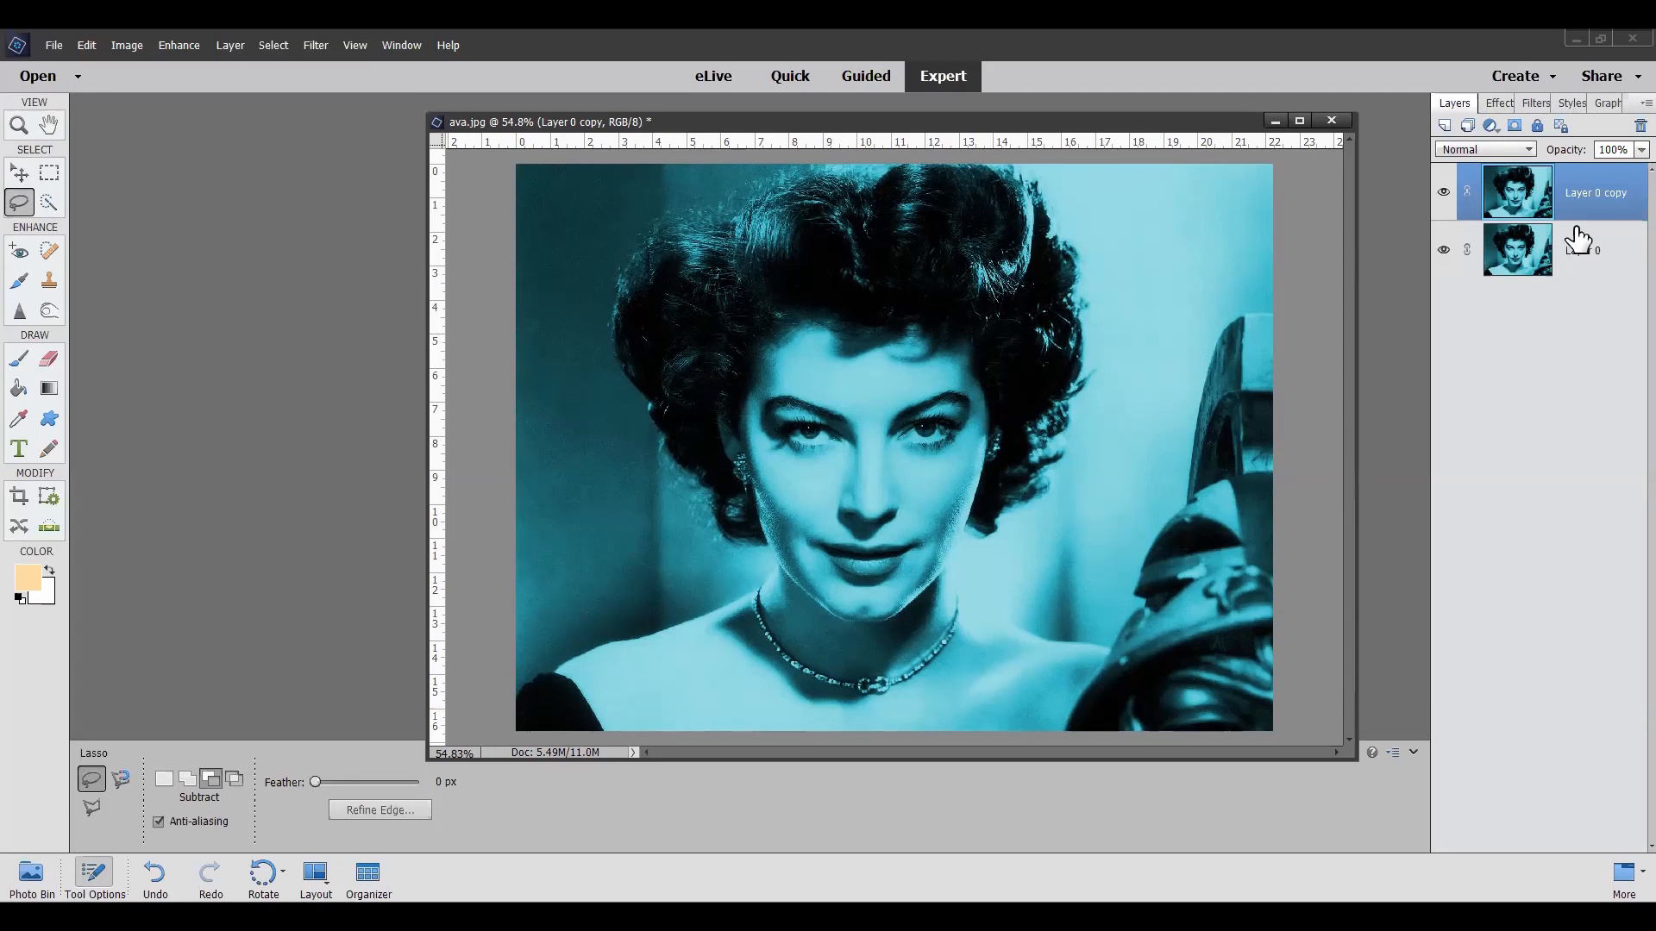
pyautogui.moveTo(1589, 200); pyautogui.dragTo(1615, 126)
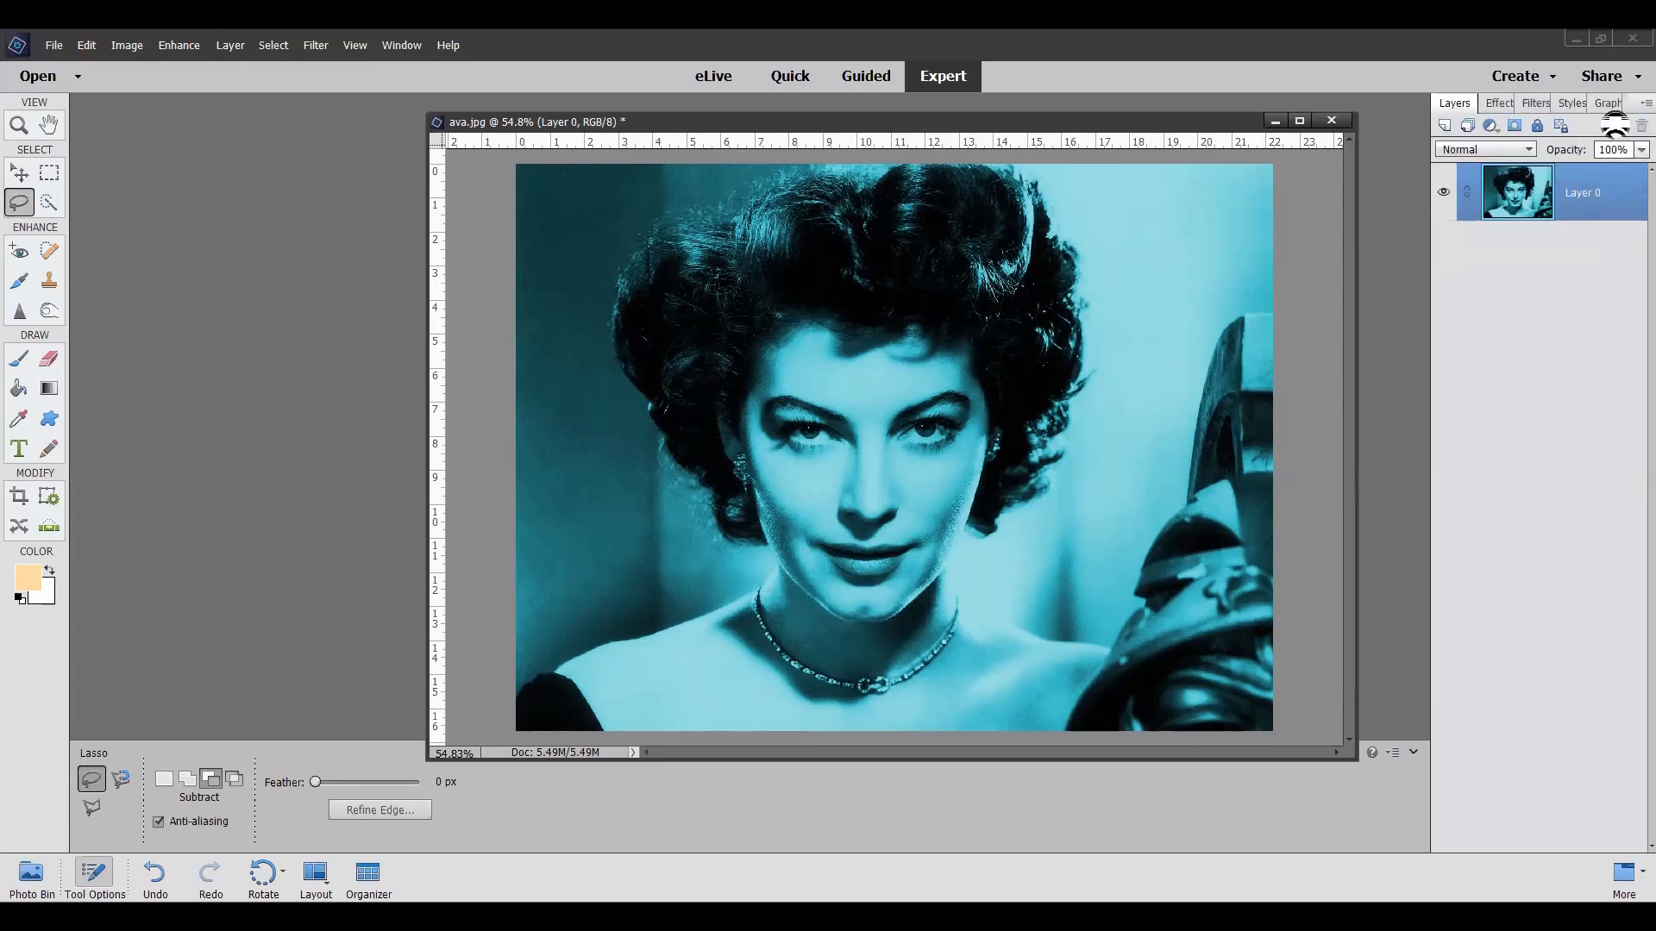
pyautogui.click(53, 46)
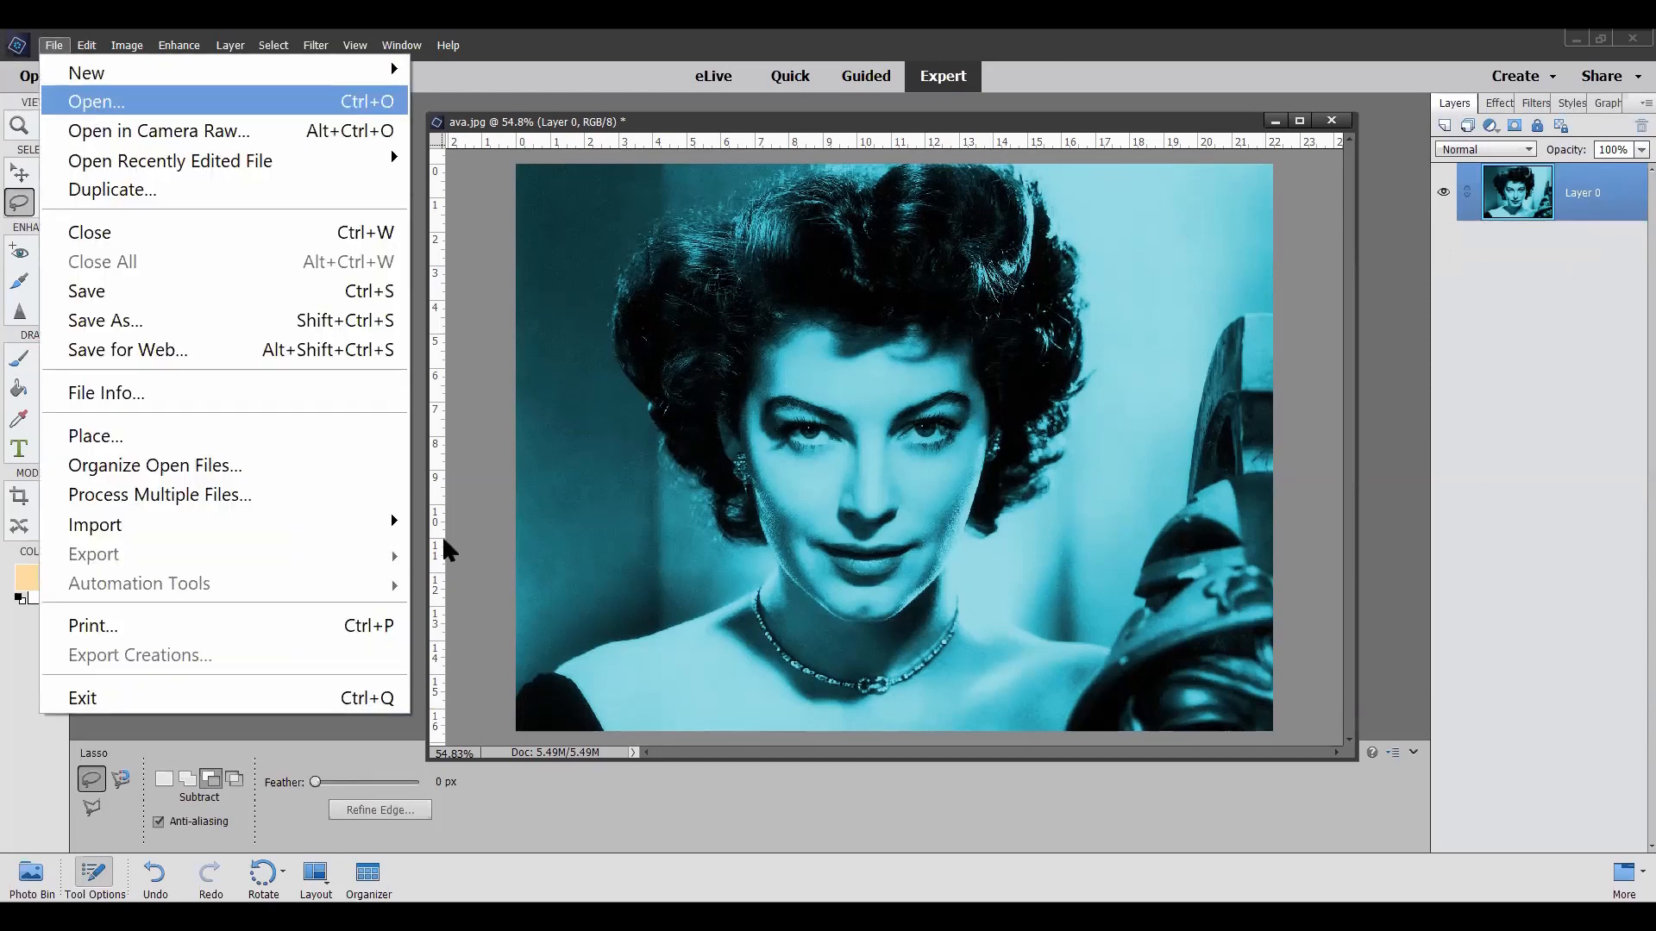
pyautogui.click(88, 104)
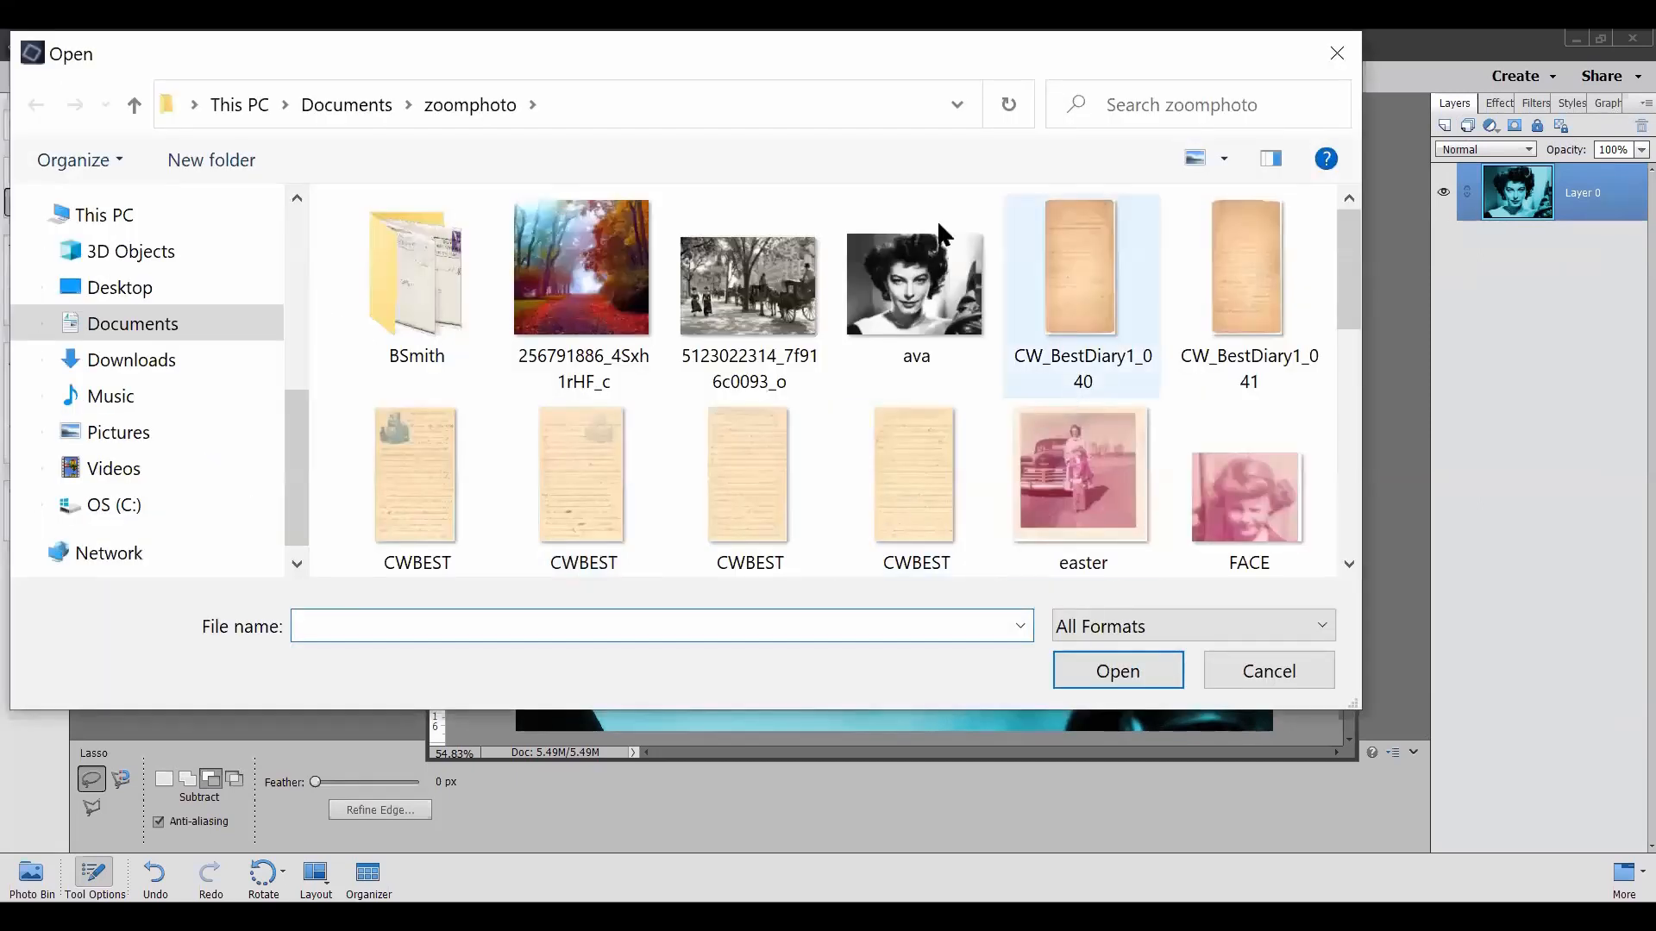
pyautogui.click(756, 286)
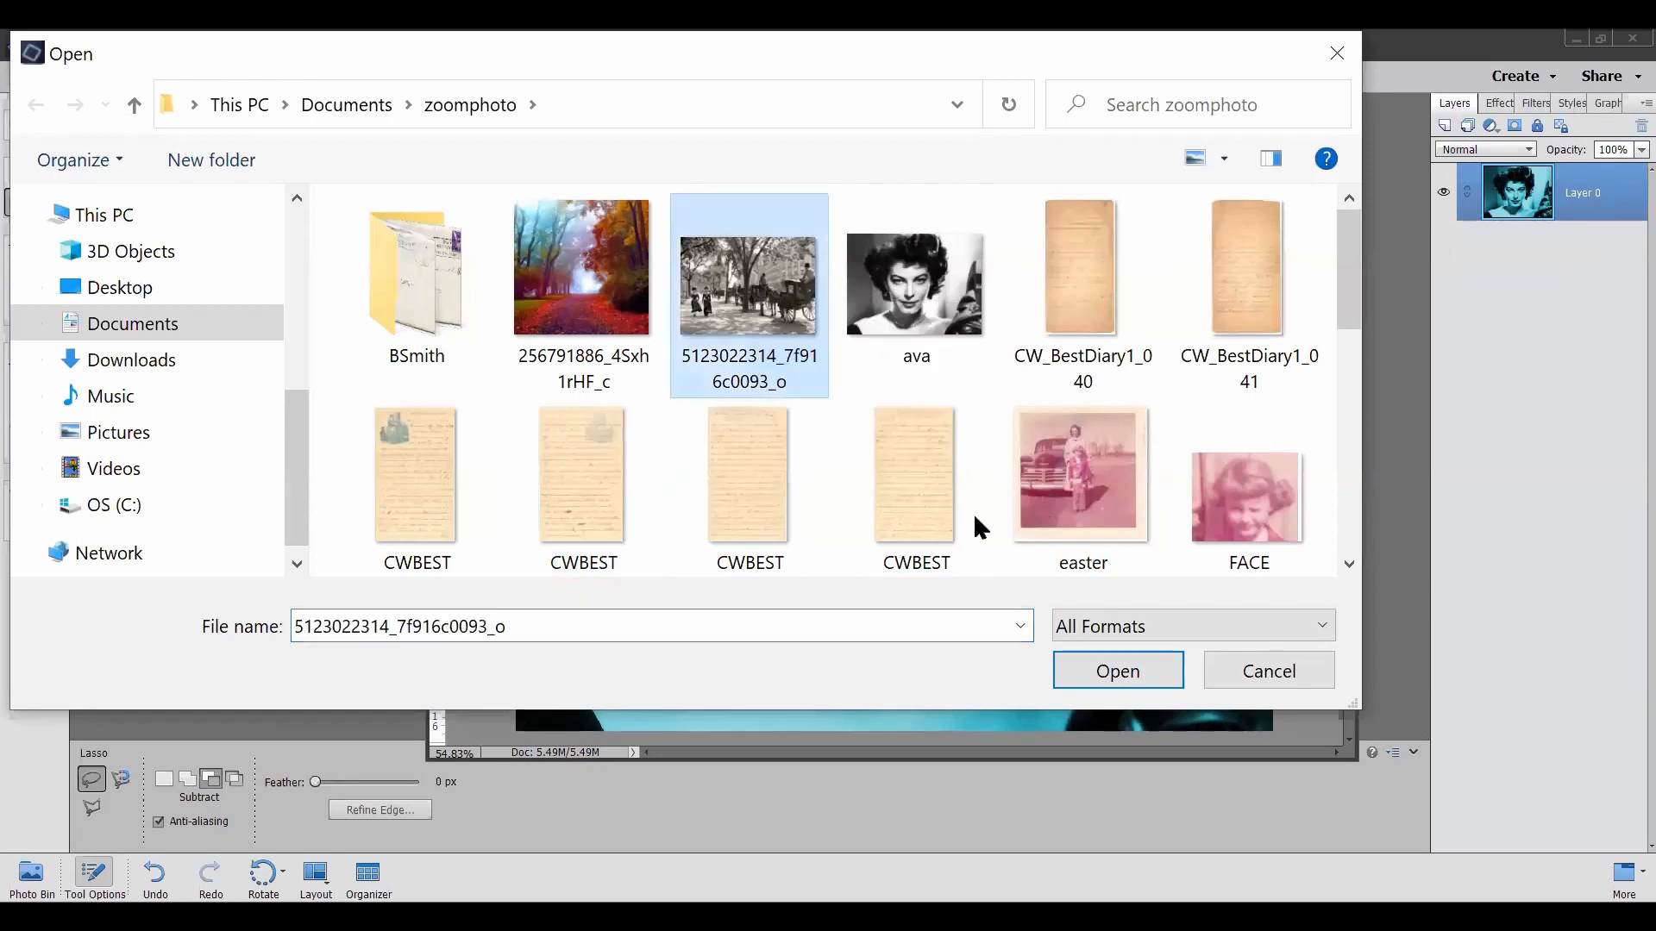
pyautogui.click(1122, 673)
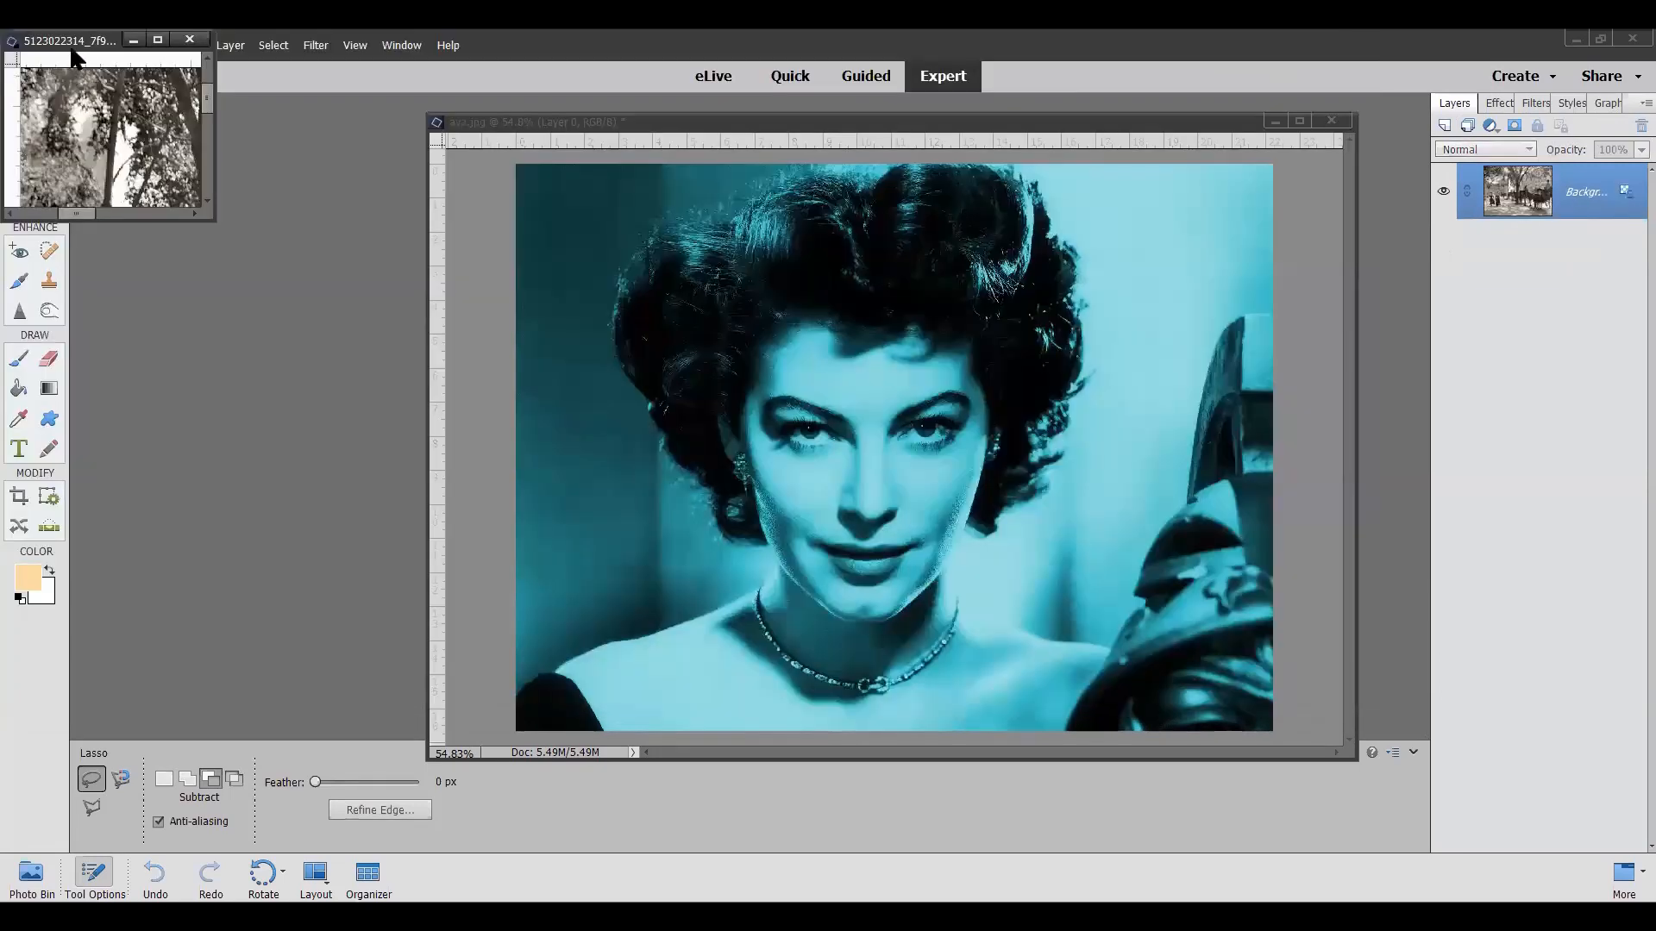
pyautogui.moveTo(69, 39); pyautogui.dragTo(207, 199)
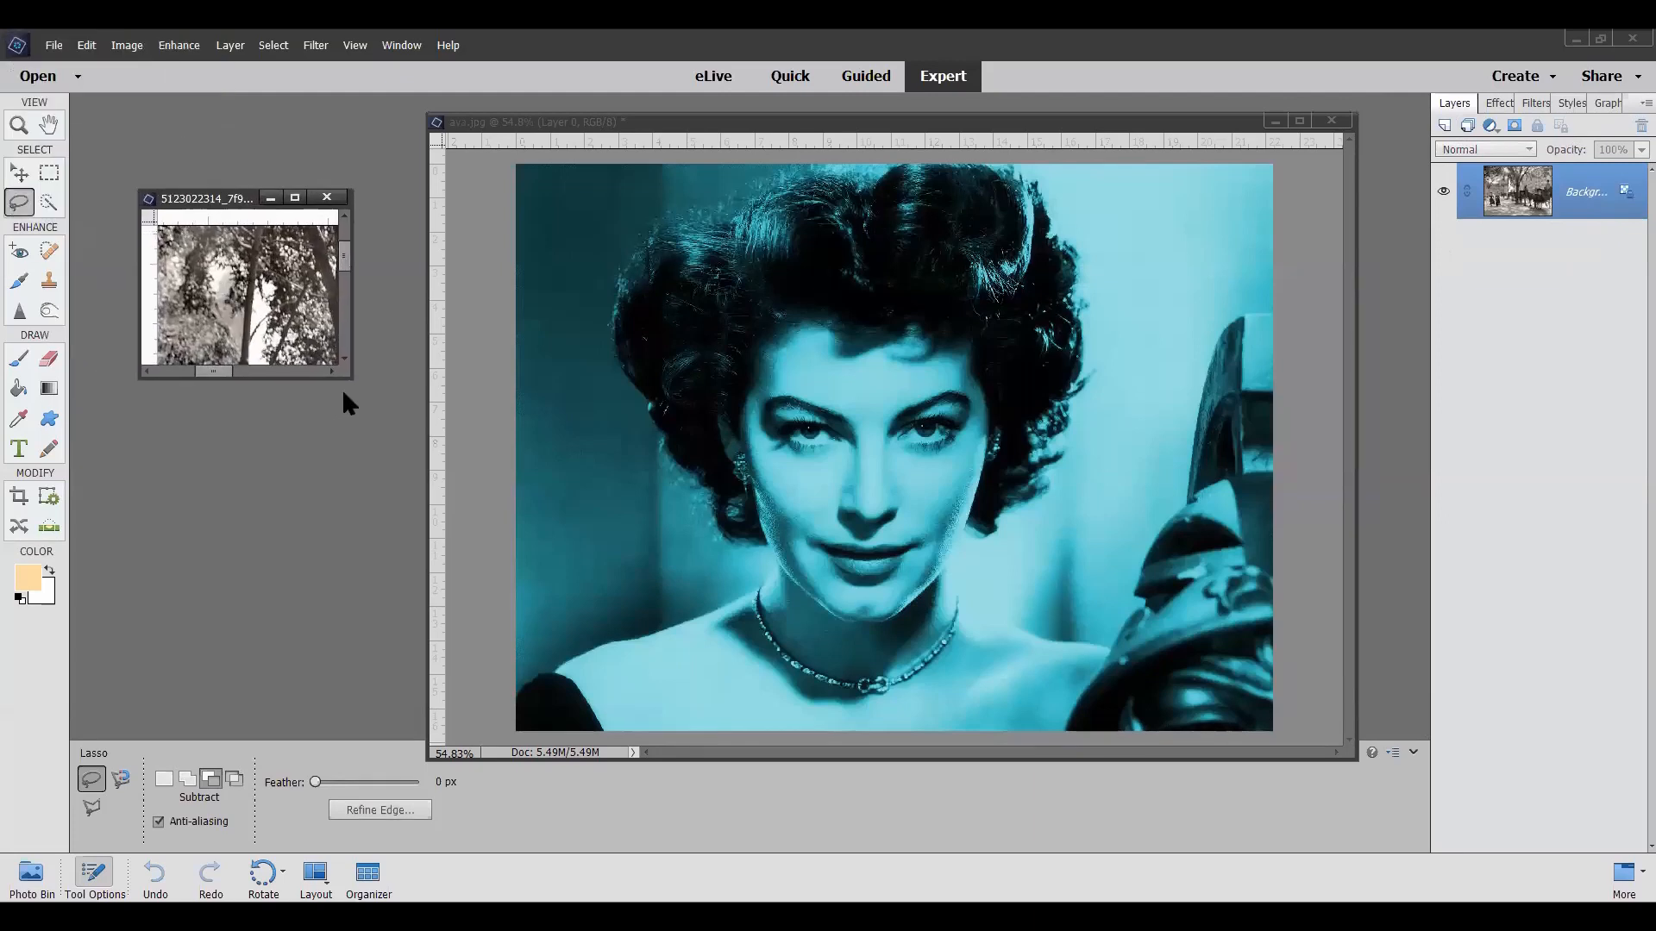
pyautogui.moveTo(338, 377); pyautogui.dragTo(393, 576)
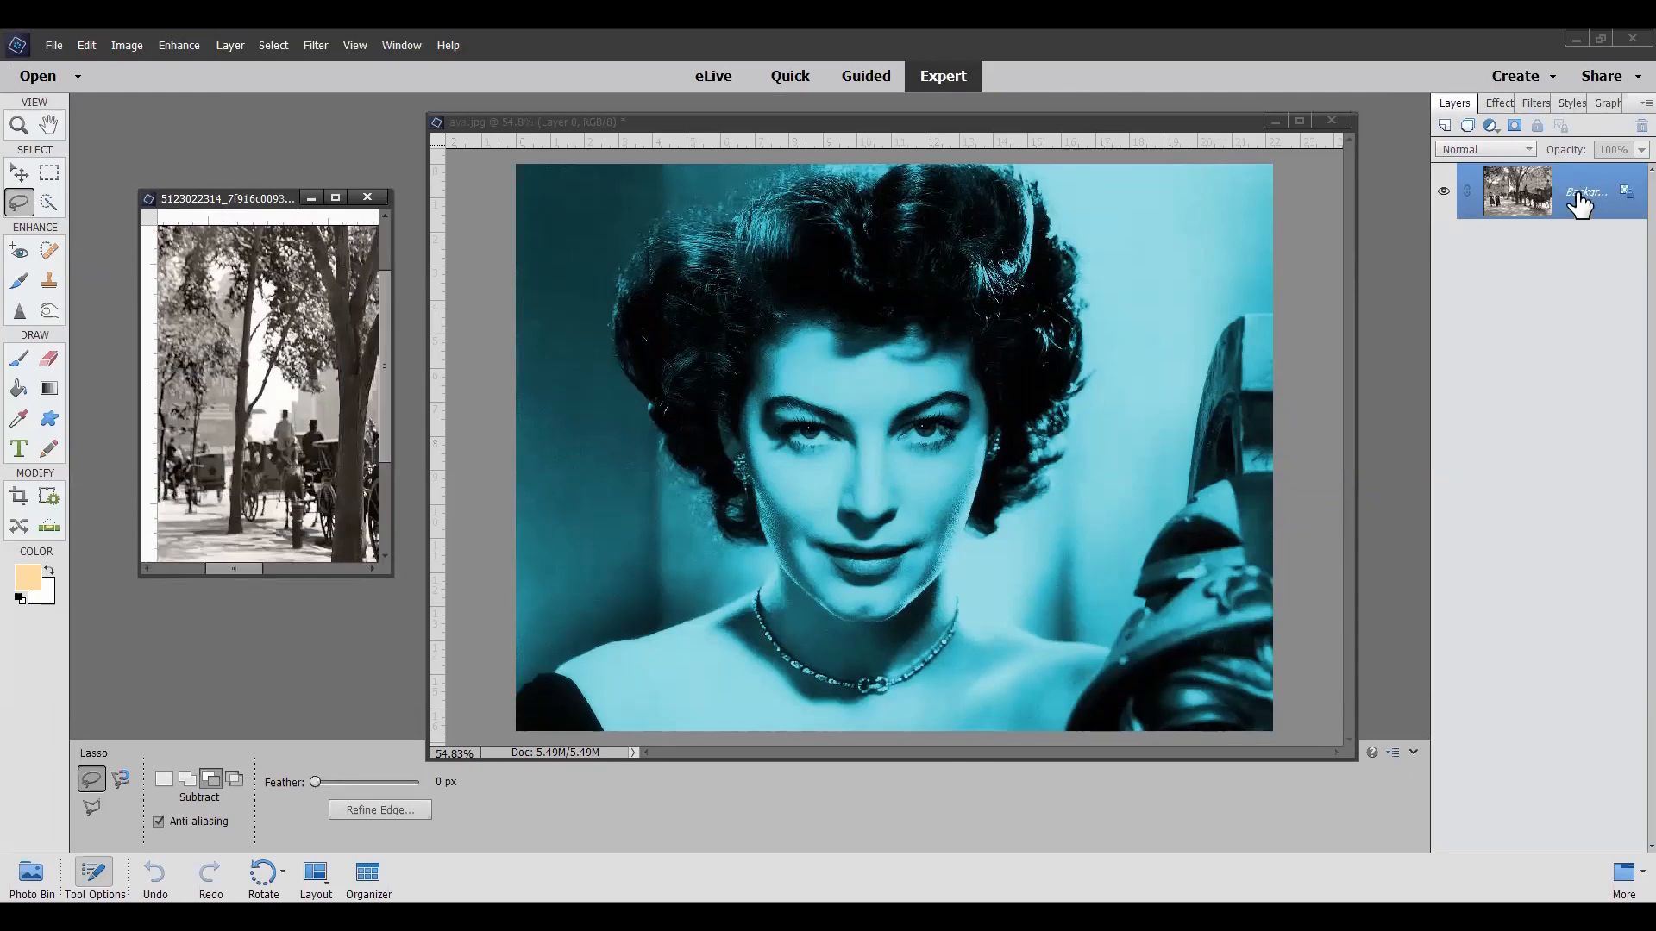
# Step: Copy the street photo's Background layer into ava.jpg as a new layer and close the street photo
pyautogui.moveTo(1580, 203); pyautogui.dragTo(769, 294)
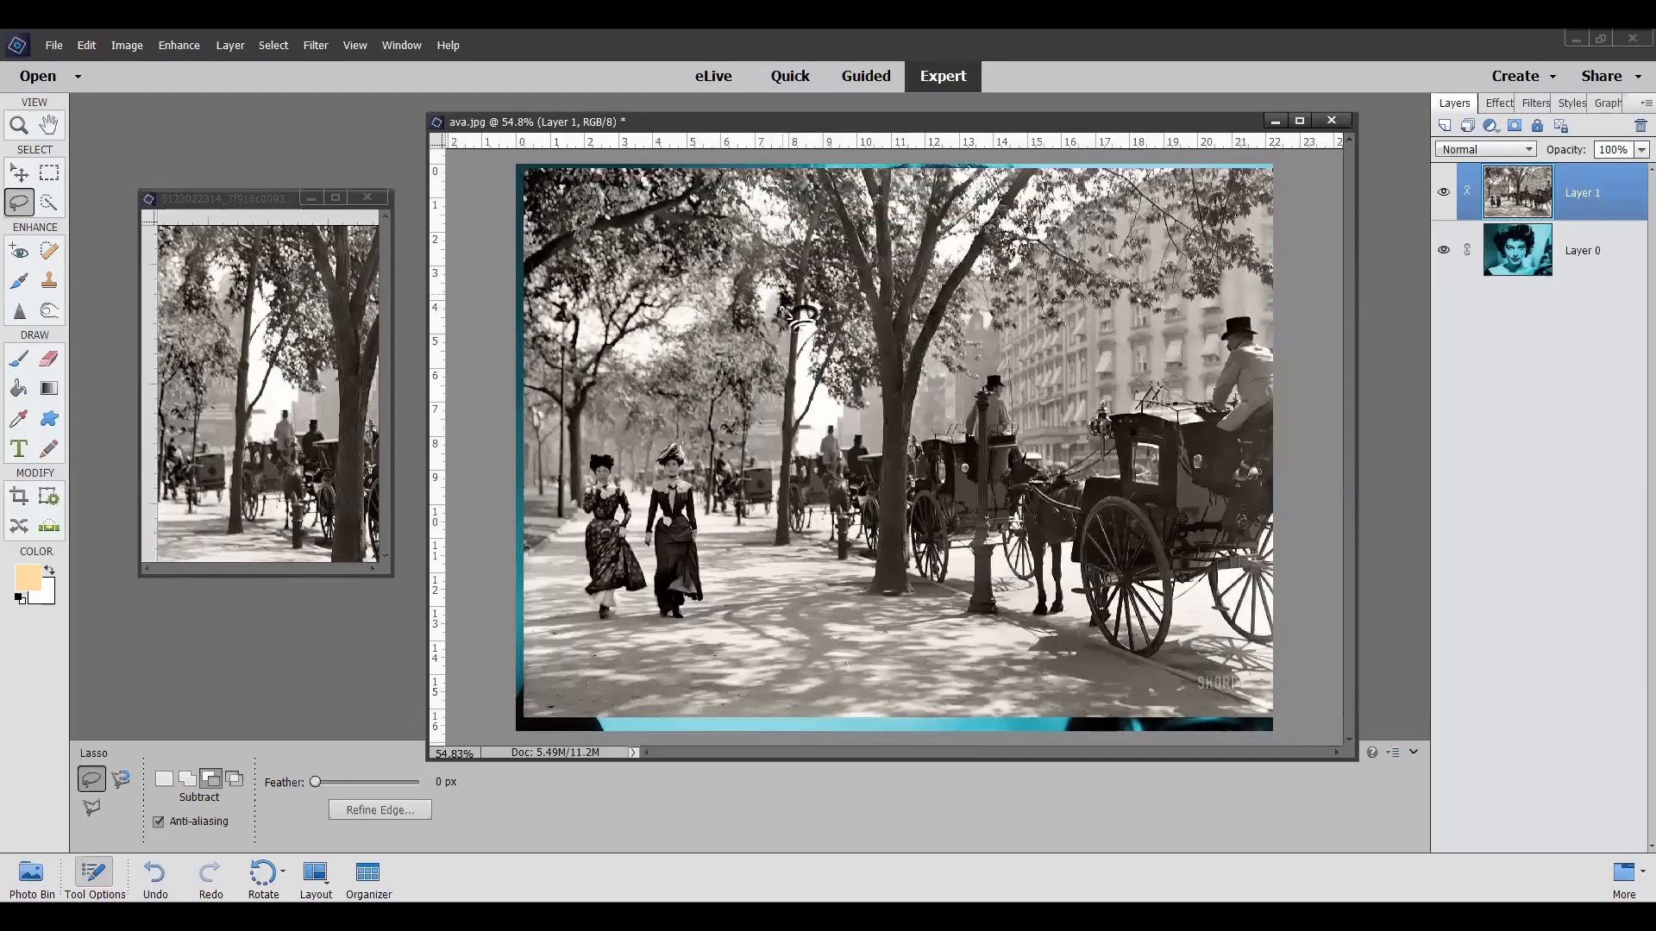
pyautogui.click(373, 199)
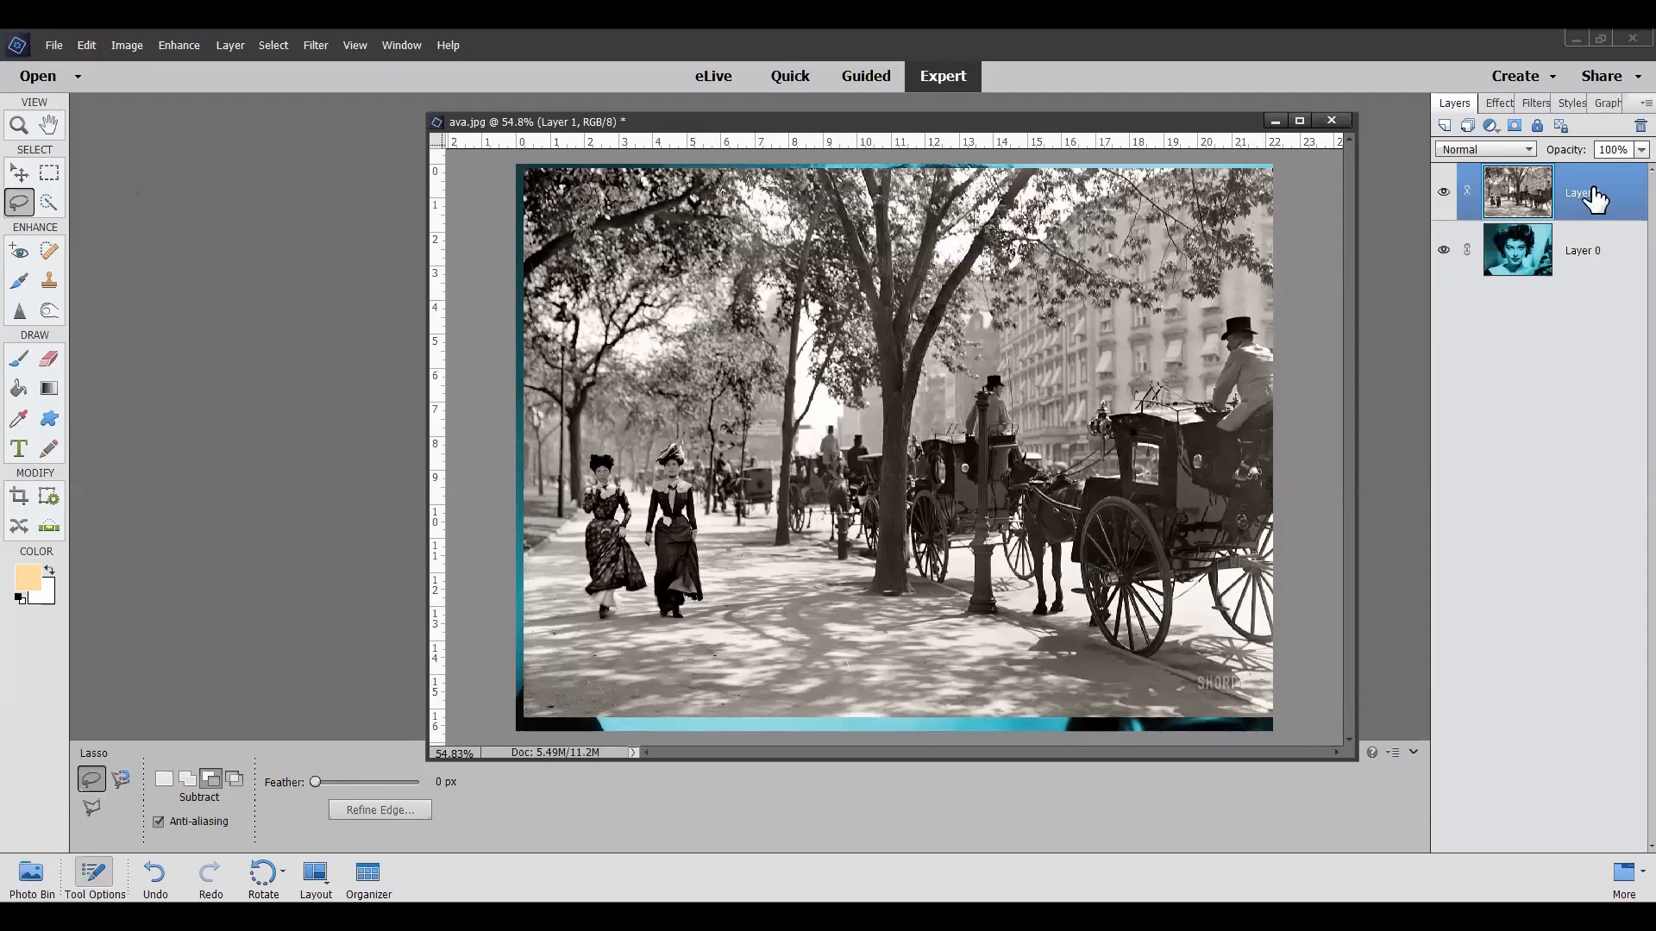
# Step: Lower the opacity of the street-scene layer to 40% and shift the composite's window slightly
pyautogui.click(1616, 155)
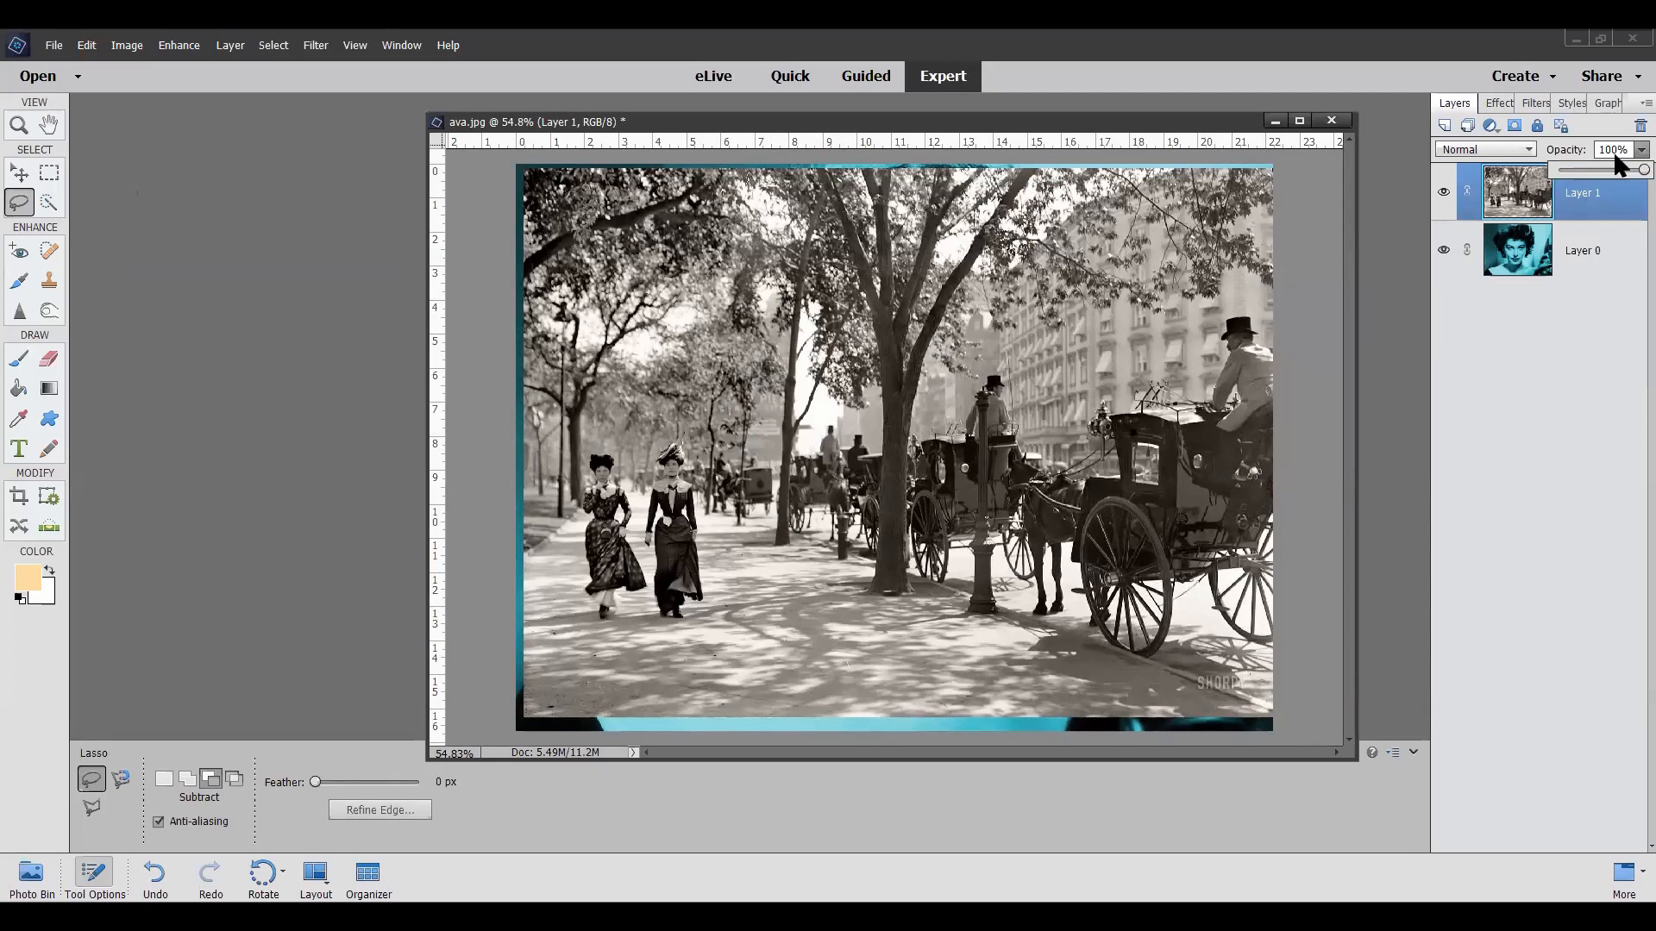
pyautogui.click(1613, 170)
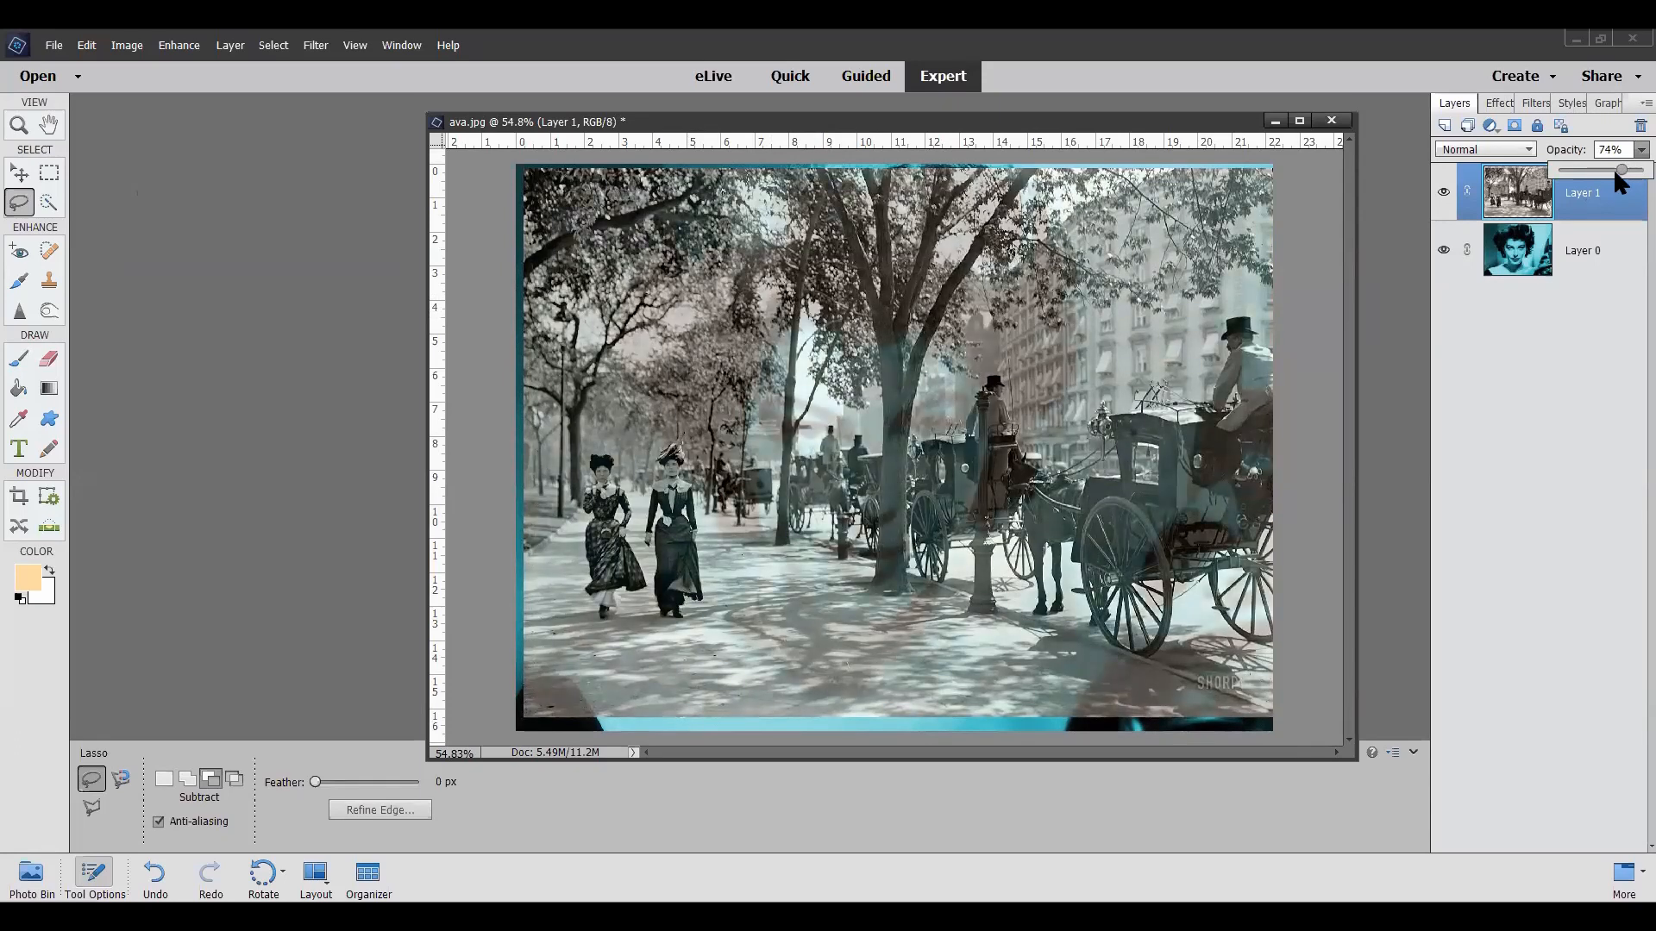
pyautogui.moveTo(1602, 178); pyautogui.dragTo(1601, 178)
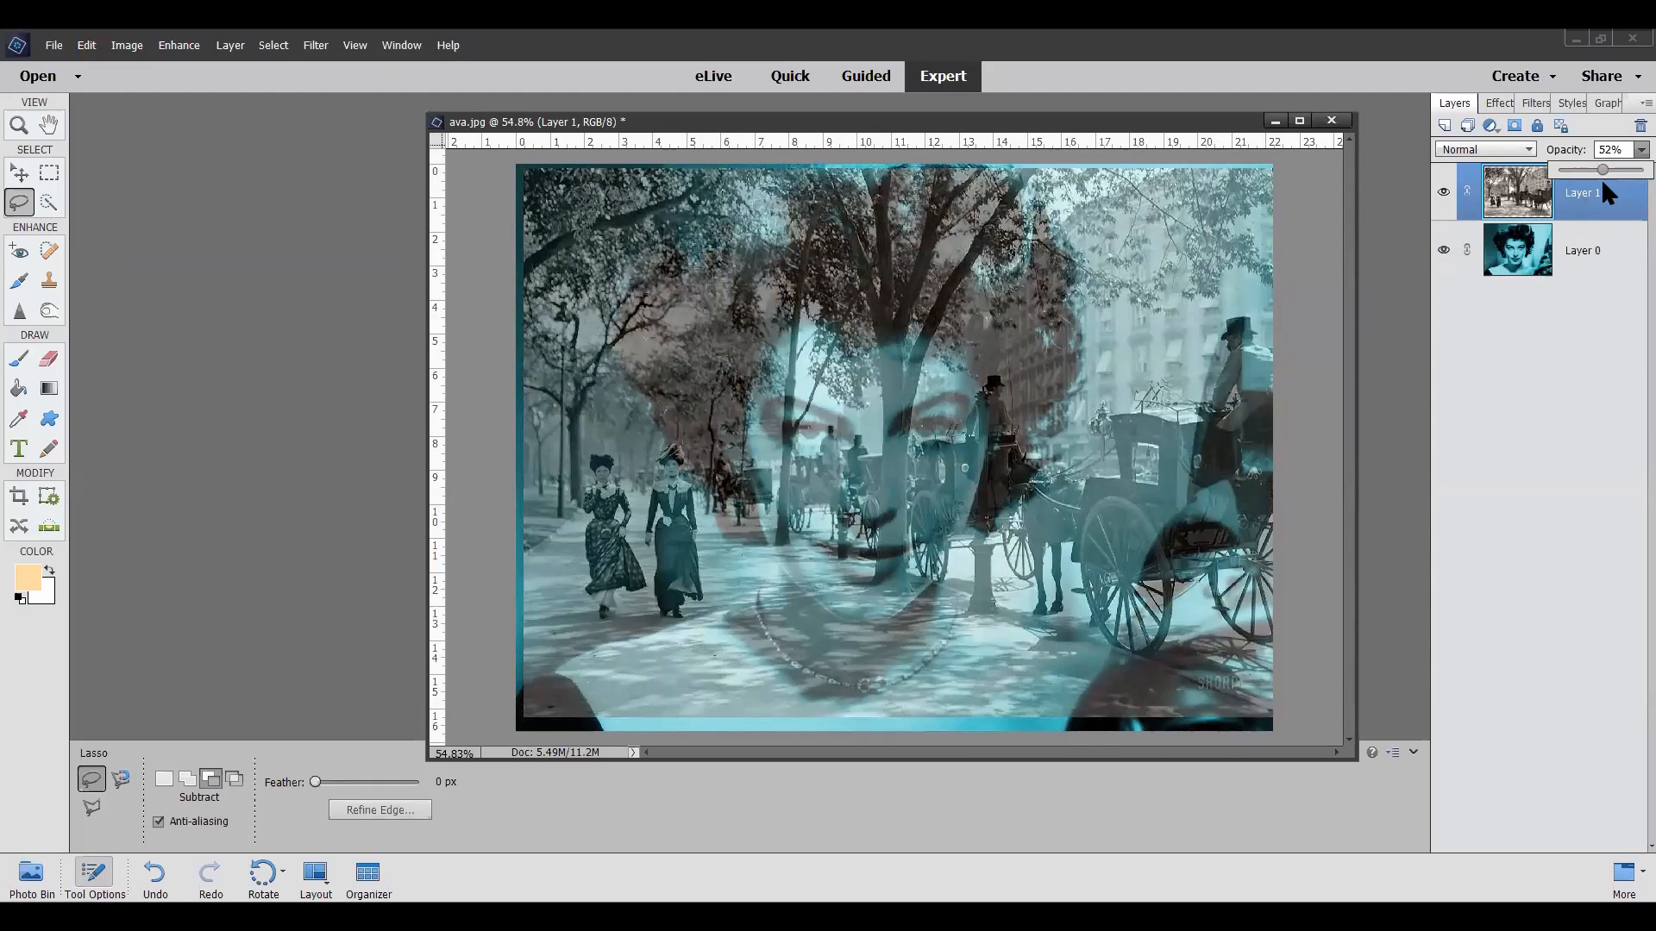
pyautogui.click(1564, 426)
pyautogui.click(1641, 149)
pyautogui.moveTo(1611, 171); pyautogui.dragTo(1593, 171)
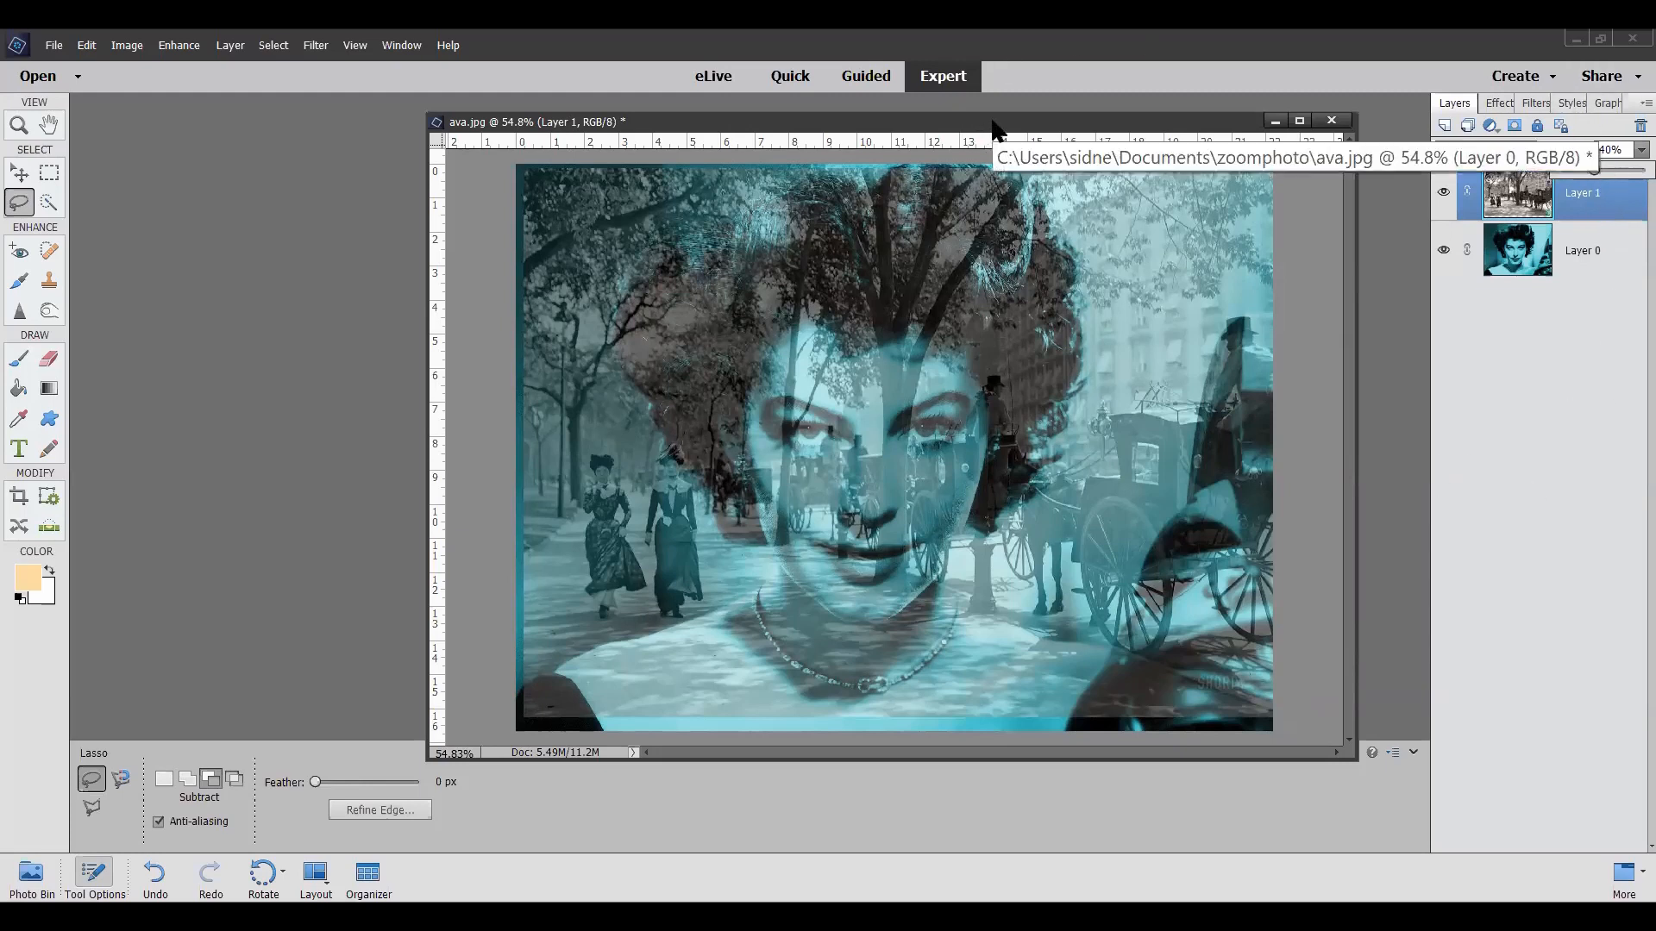
pyautogui.moveTo(963, 118); pyautogui.dragTo(936, 114)
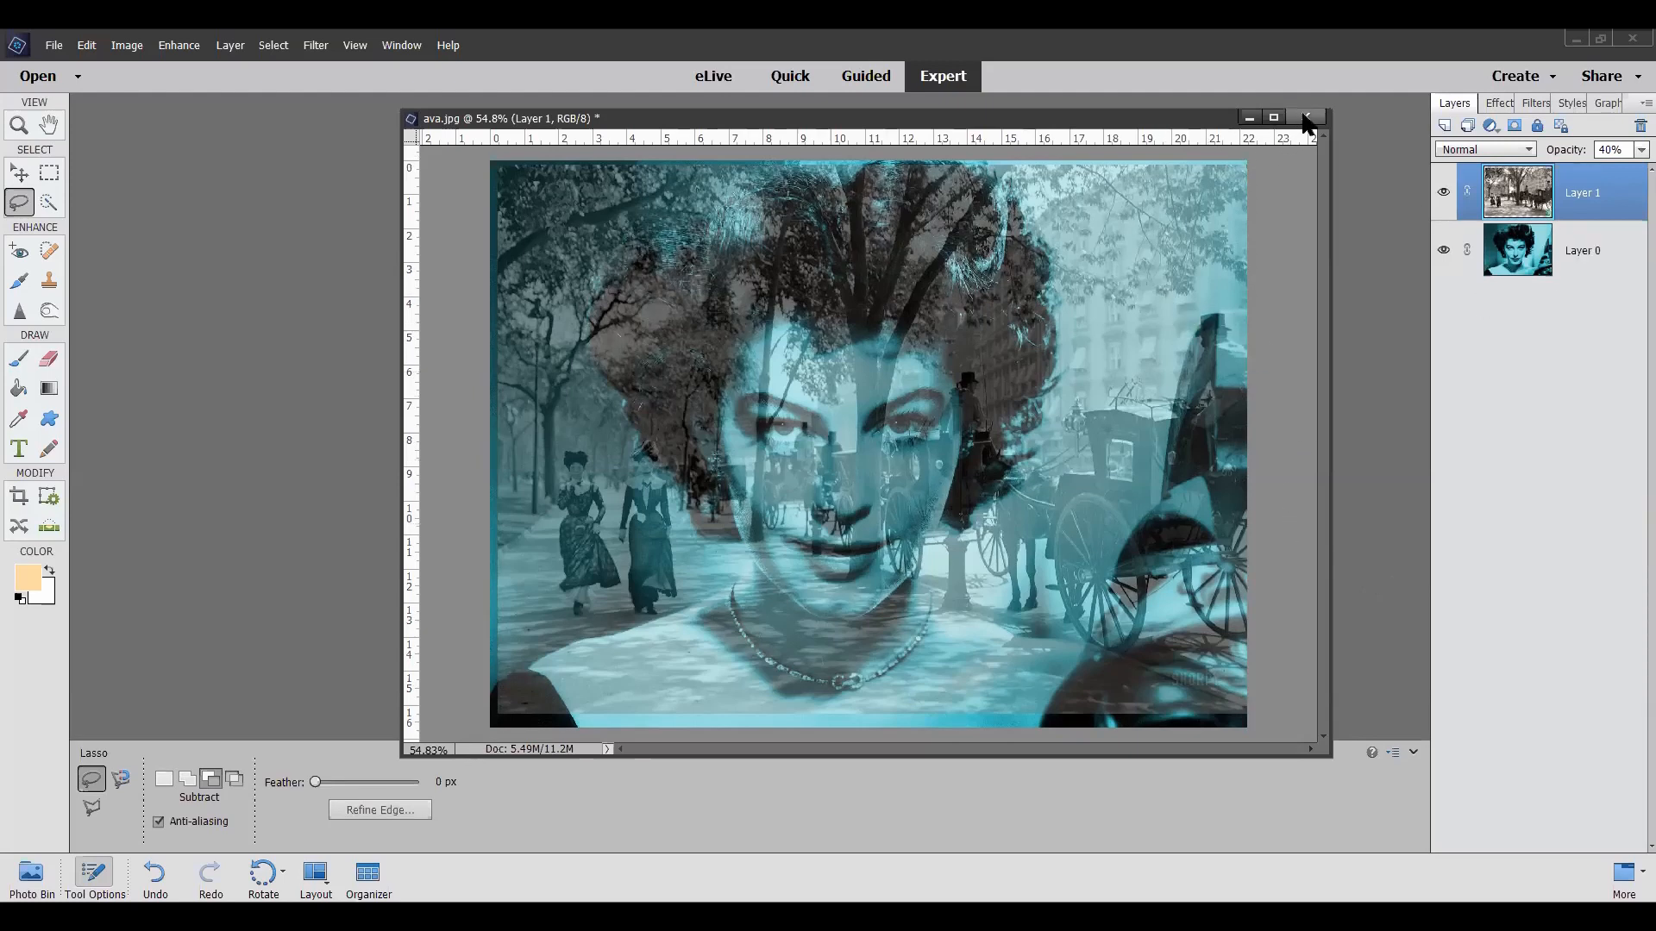
# Step: Open the autumn photo 256791886_4Sxh1rHF_c and dock it as a tab alongside ava.jpg
pyautogui.click(53, 45)
pyautogui.click(54, 98)
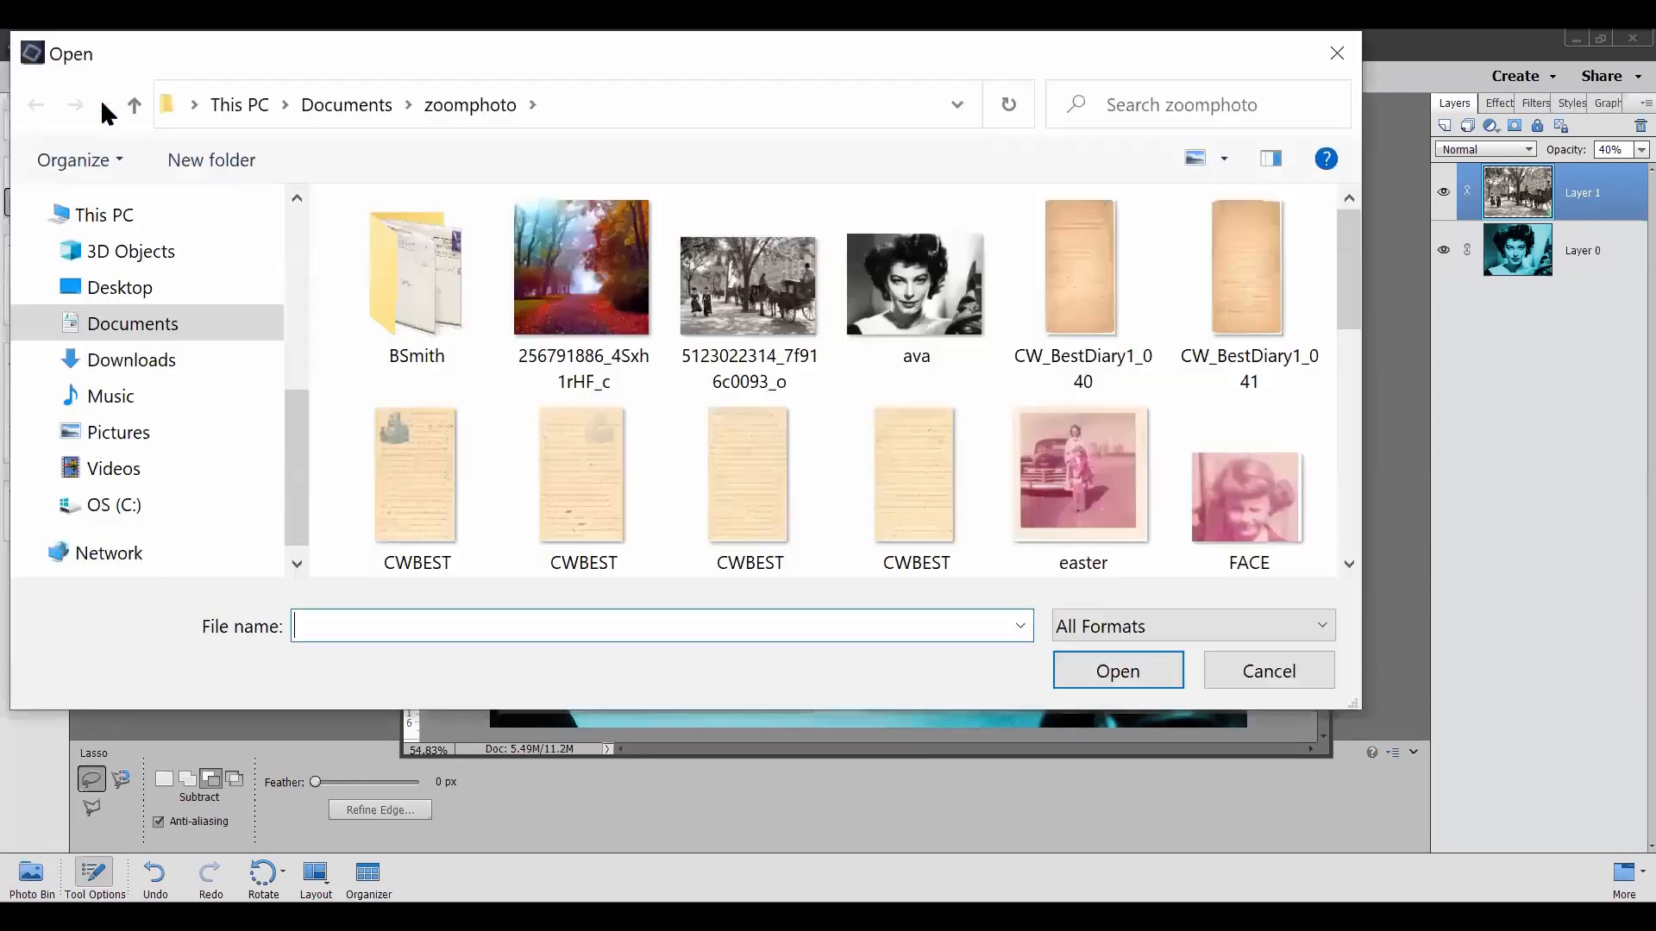
pyautogui.click(604, 250)
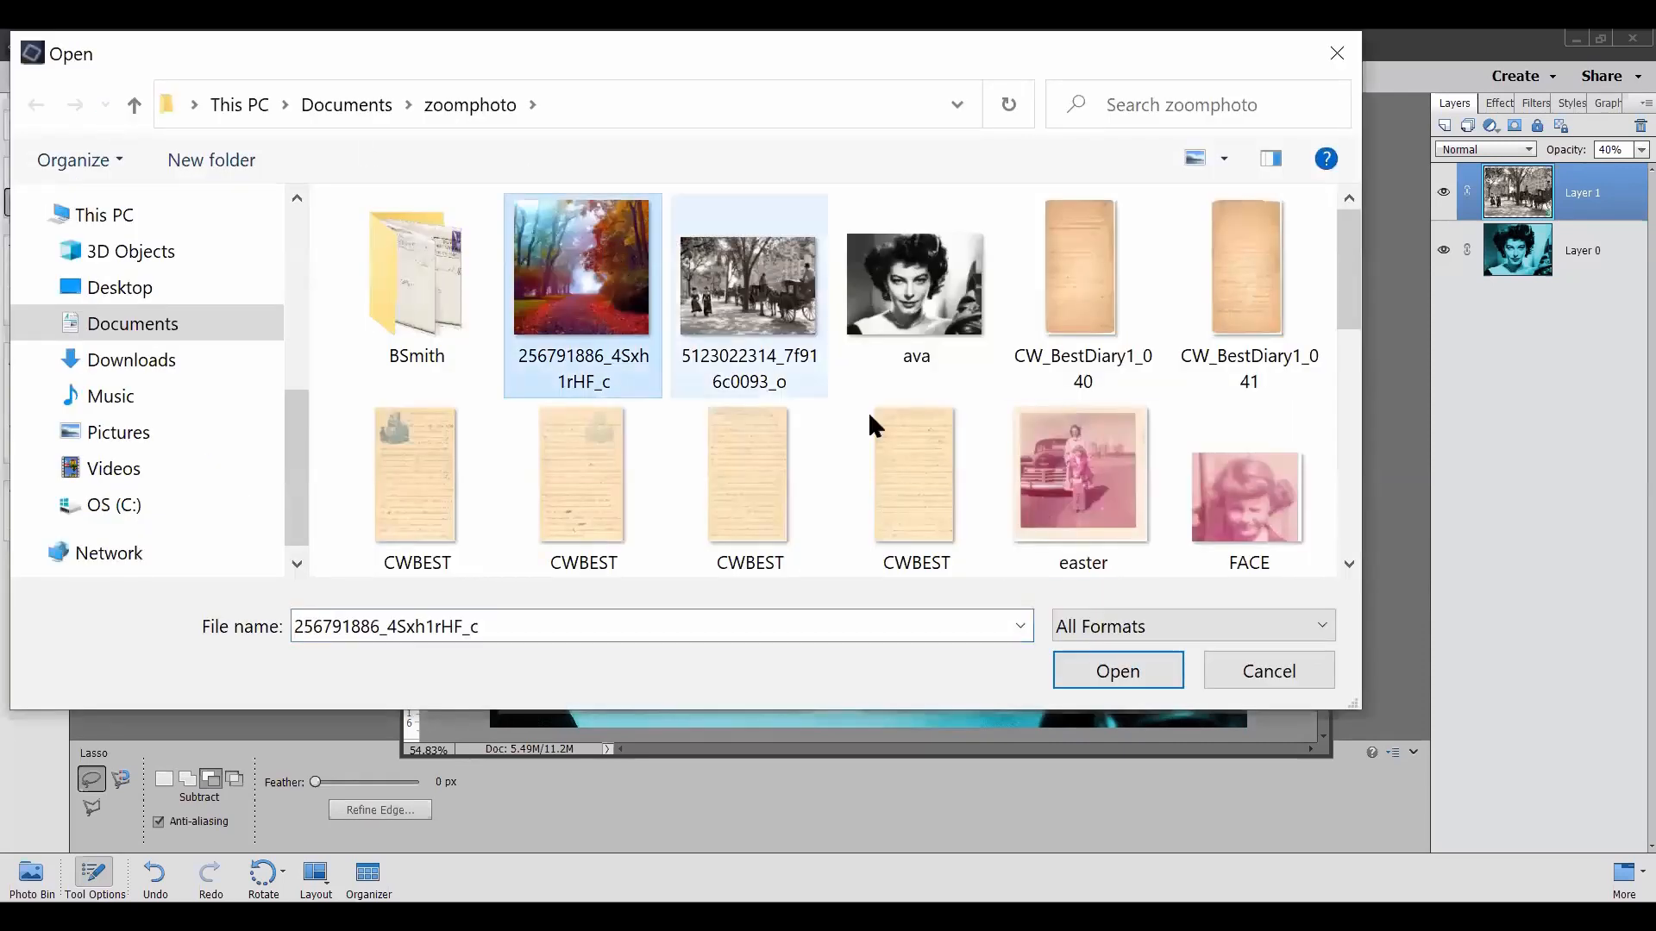
pyautogui.click(1148, 677)
pyautogui.moveTo(52, 58); pyautogui.dragTo(746, 135)
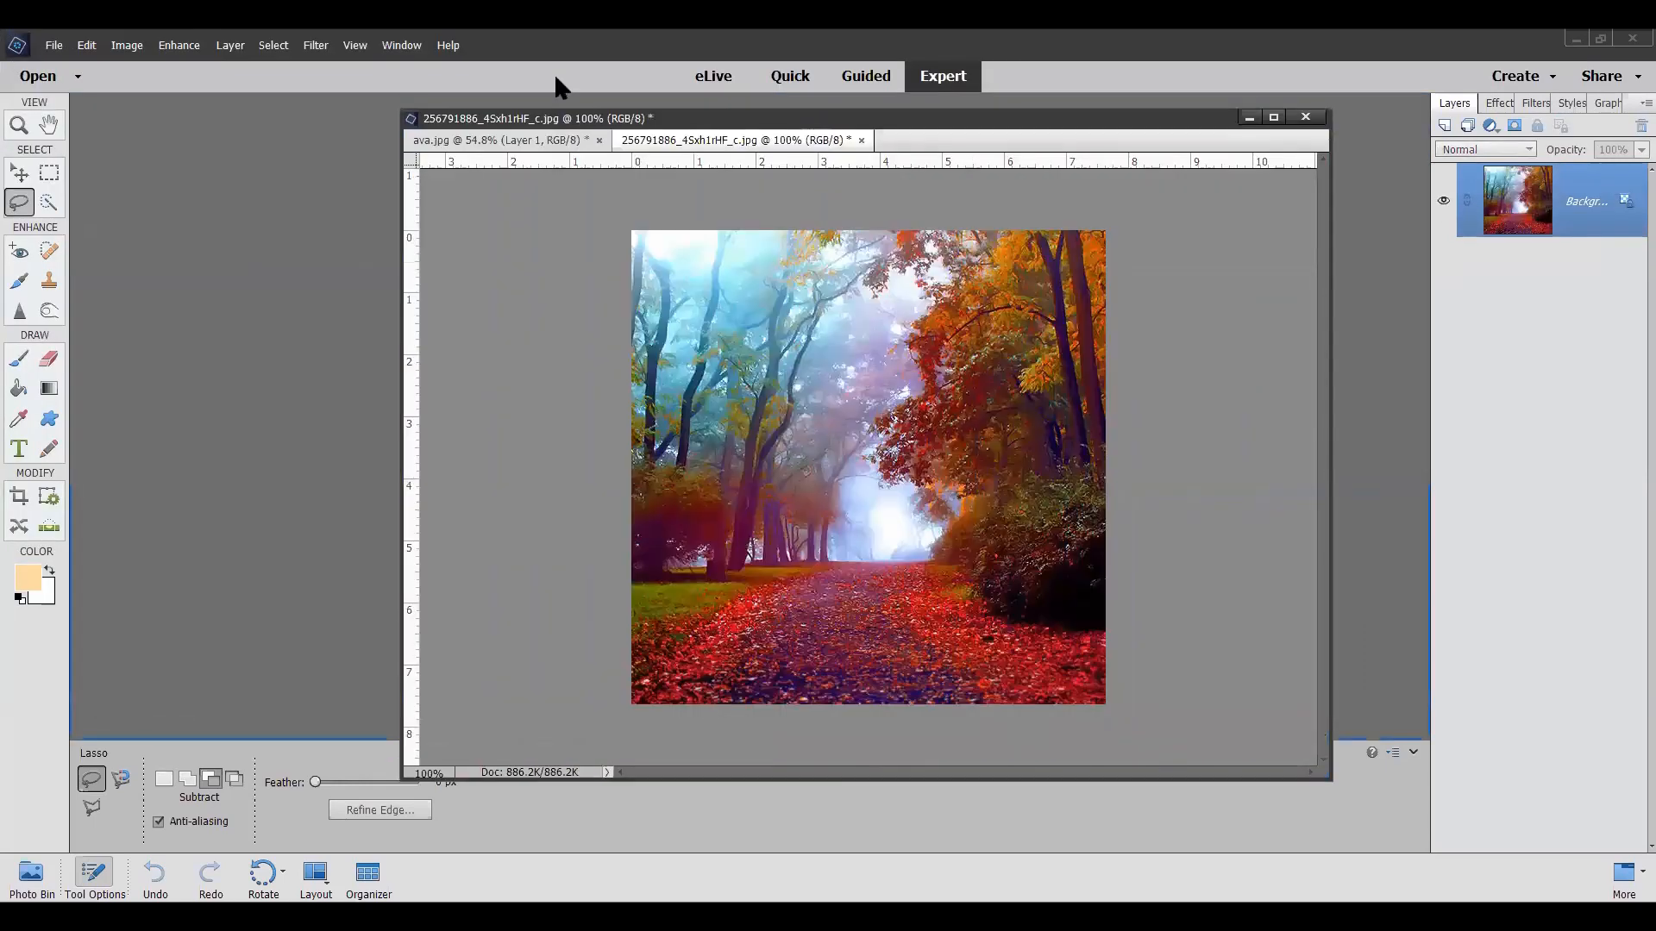
# Step: Convert the autumn photo's color mode to Grayscale, discarding its color information
pyautogui.click(137, 43)
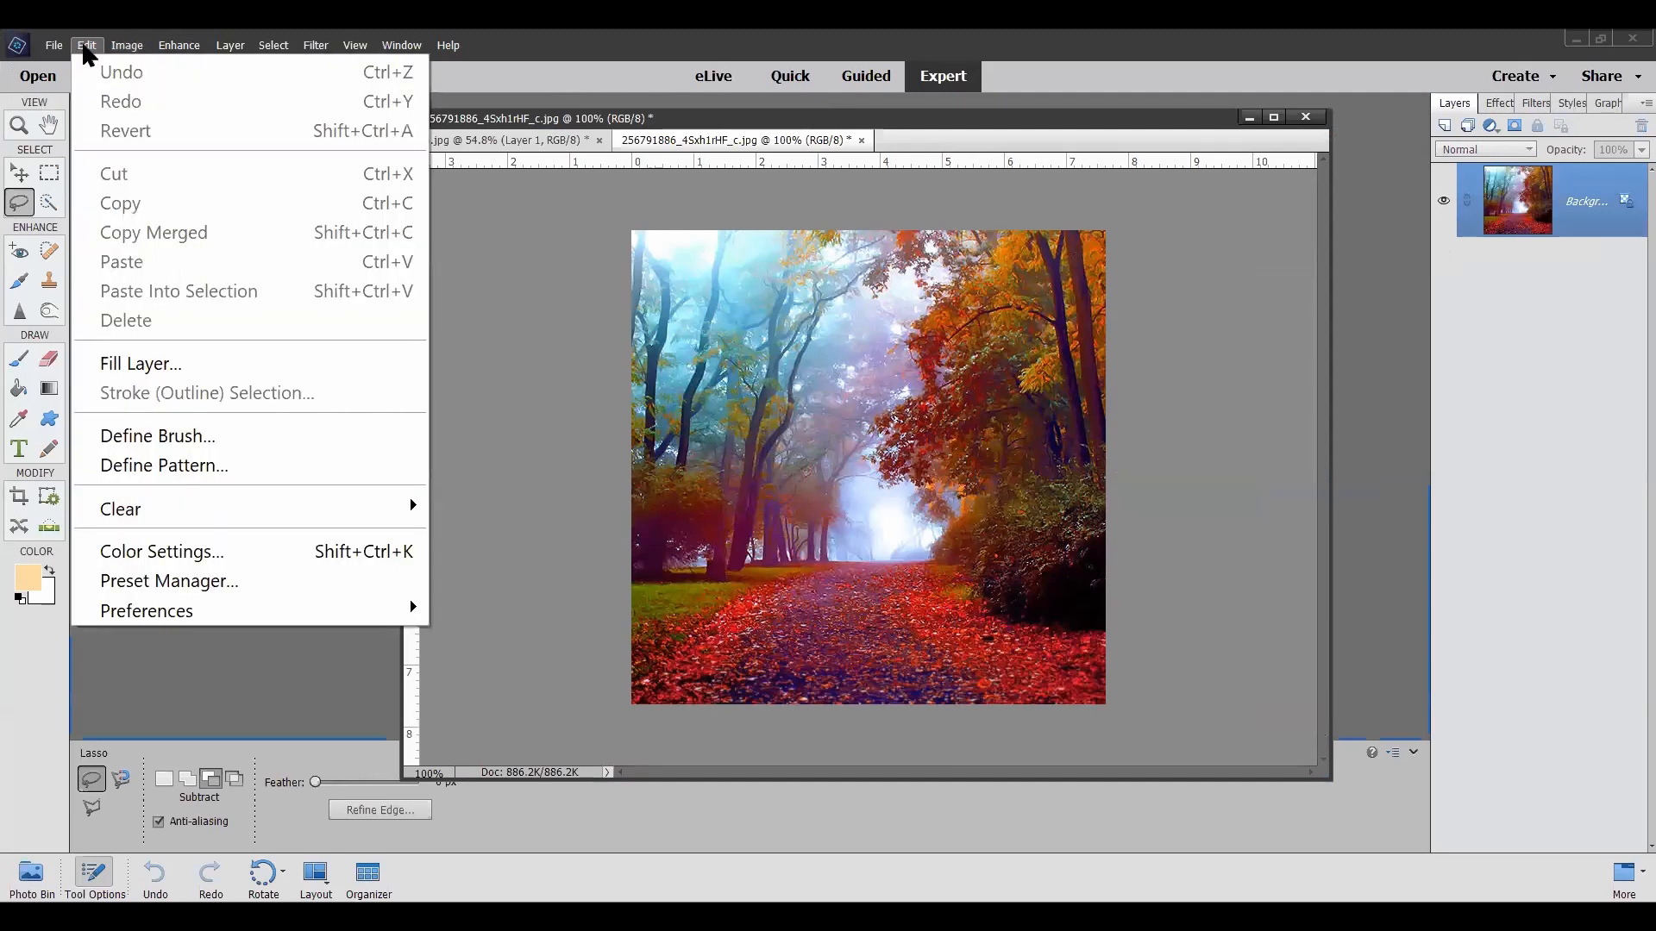
pyautogui.moveTo(160, 41)
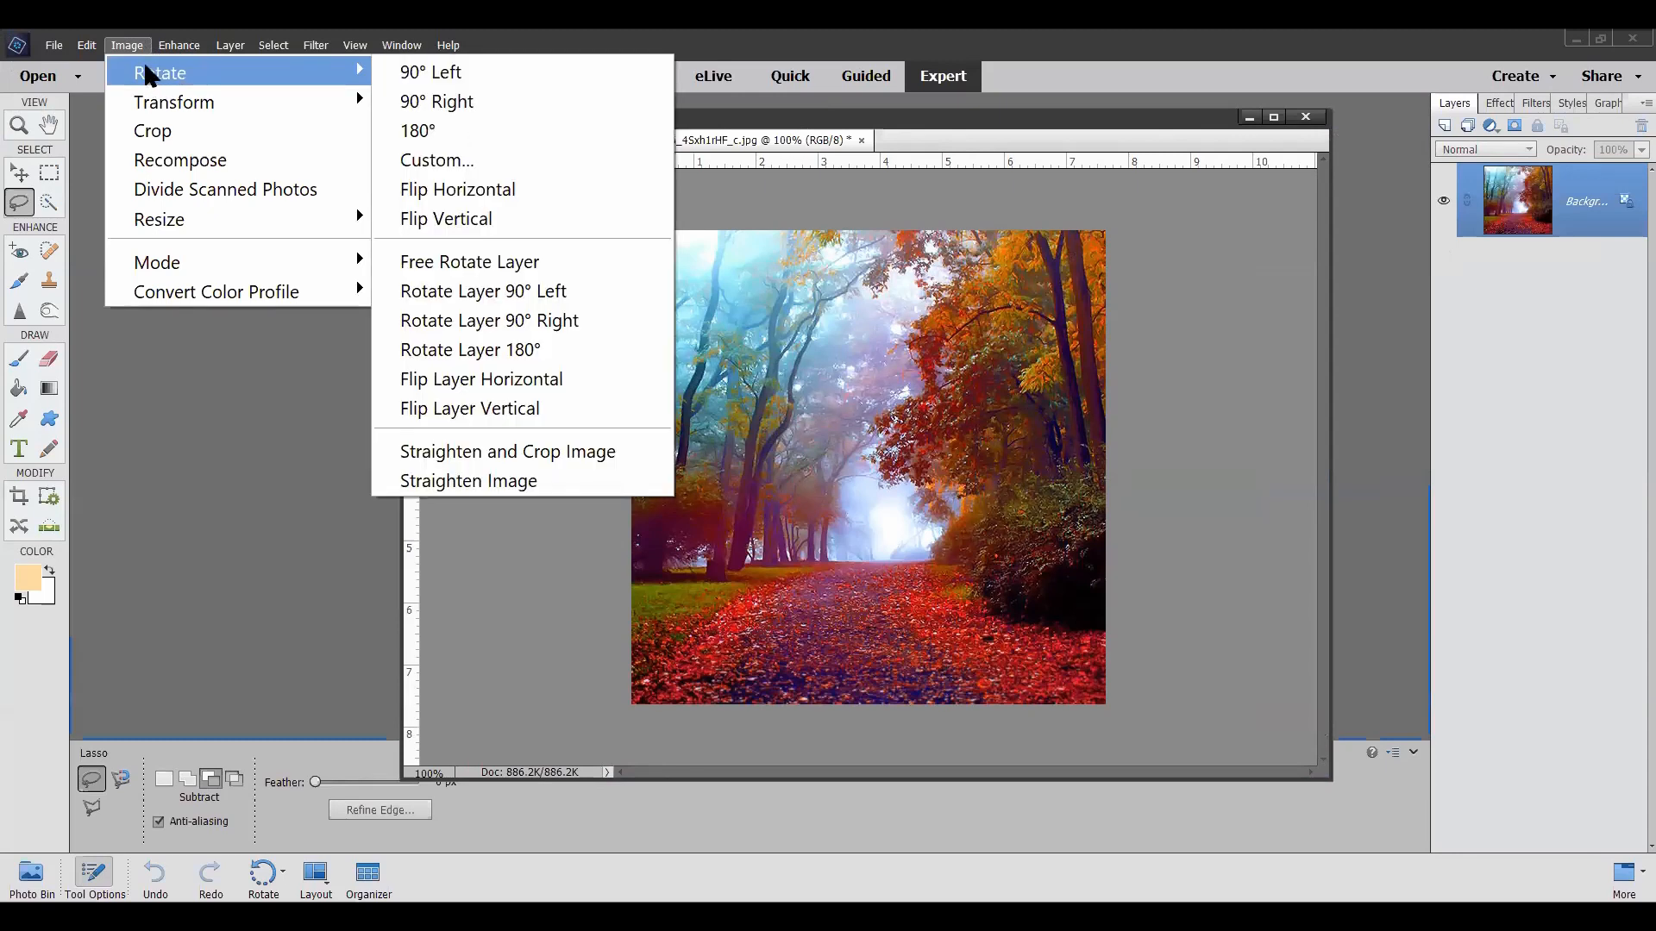
pyautogui.moveTo(213, 269)
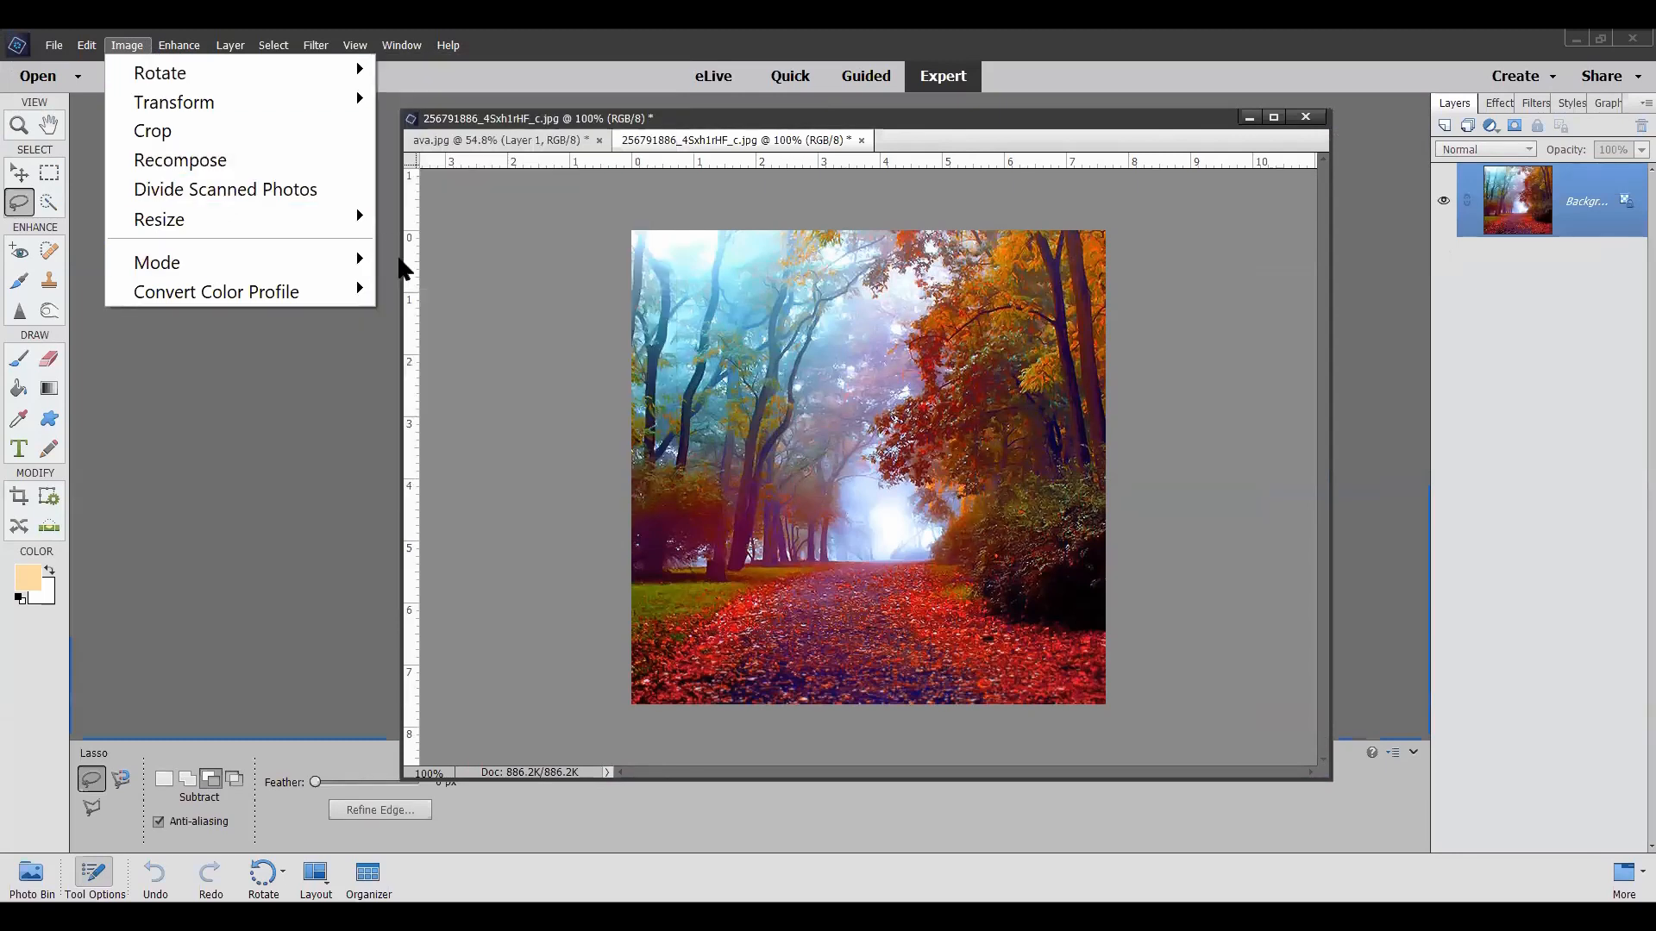
pyautogui.moveTo(308, 224)
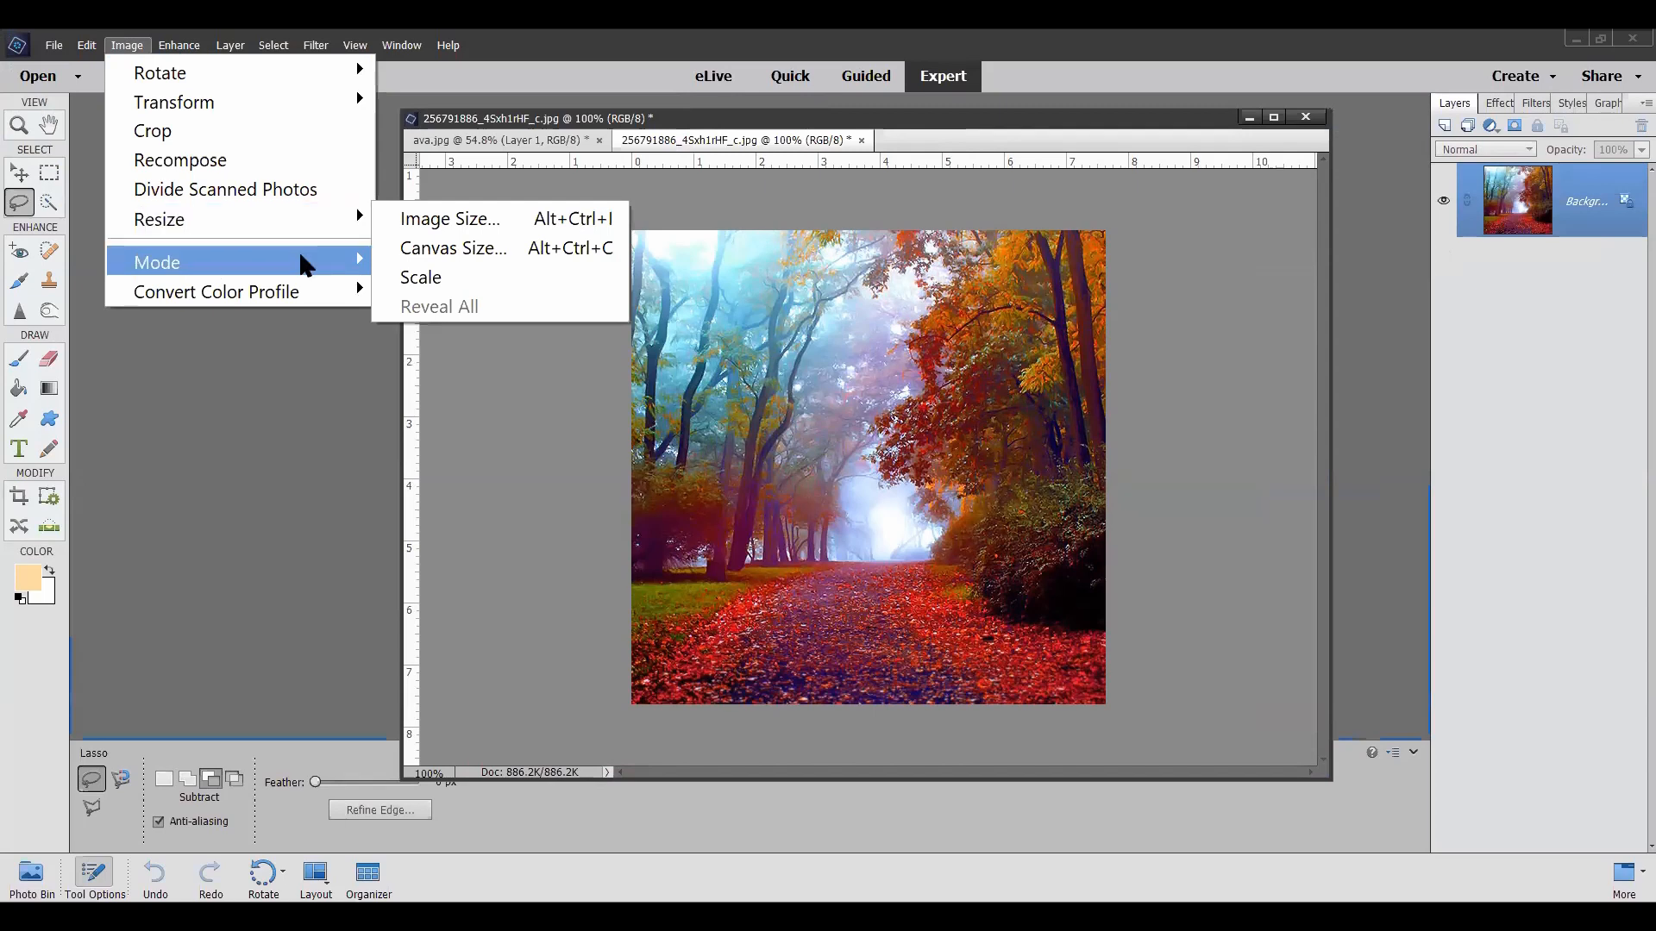
pyautogui.moveTo(314, 262)
pyautogui.click(395, 293)
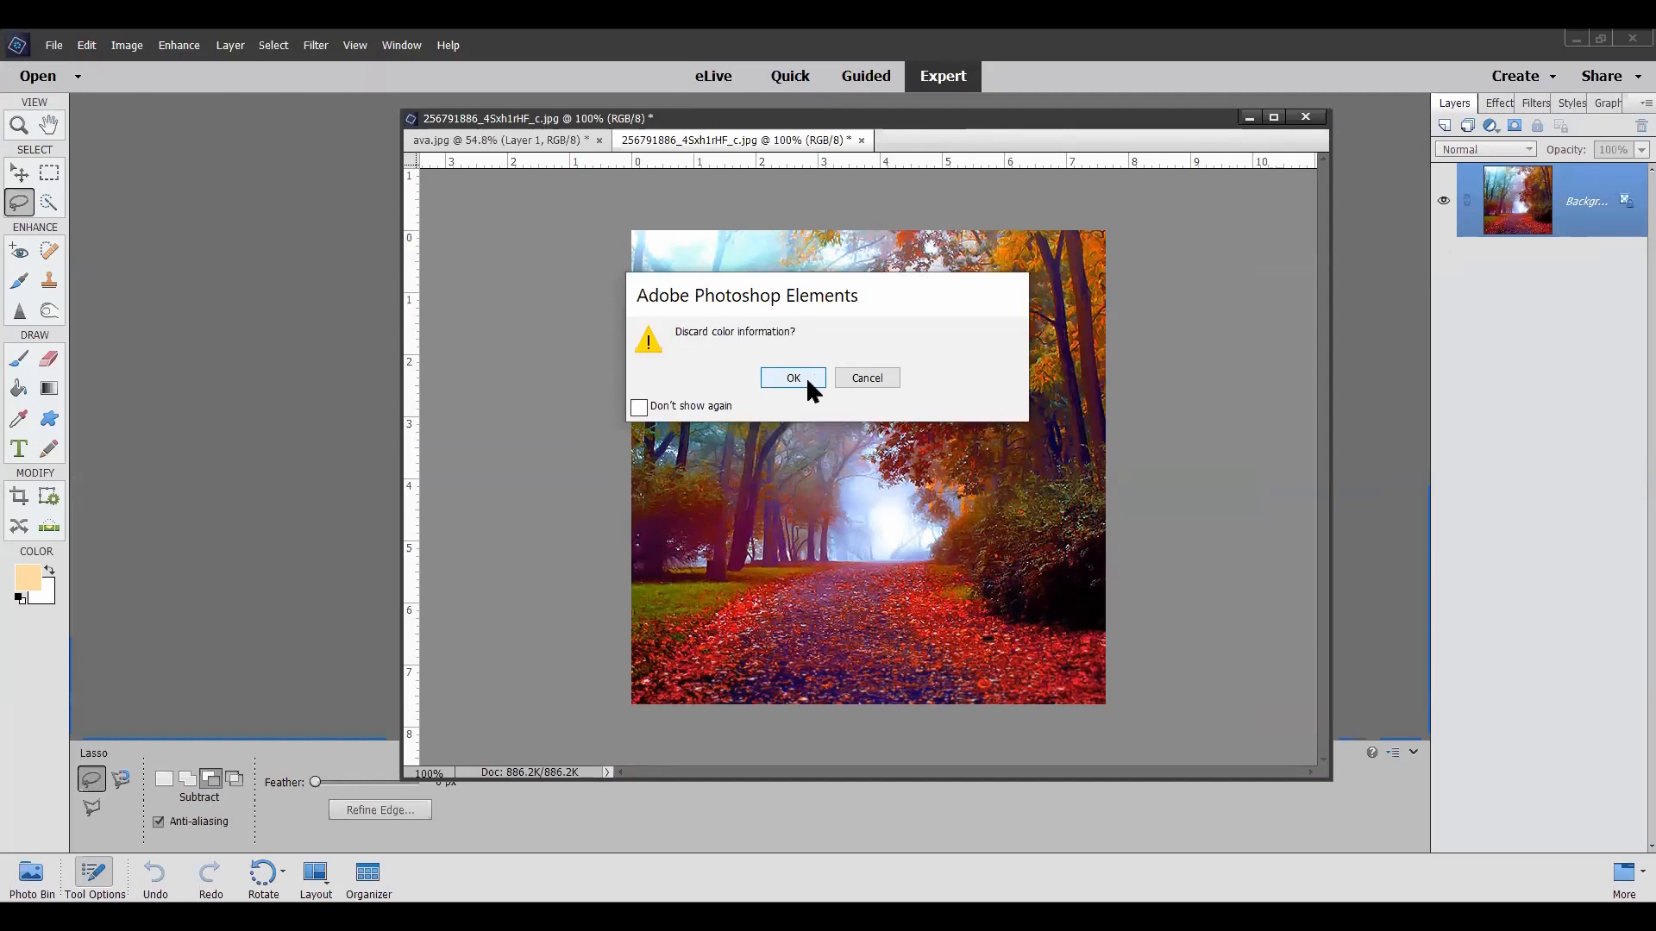
pyautogui.click(808, 380)
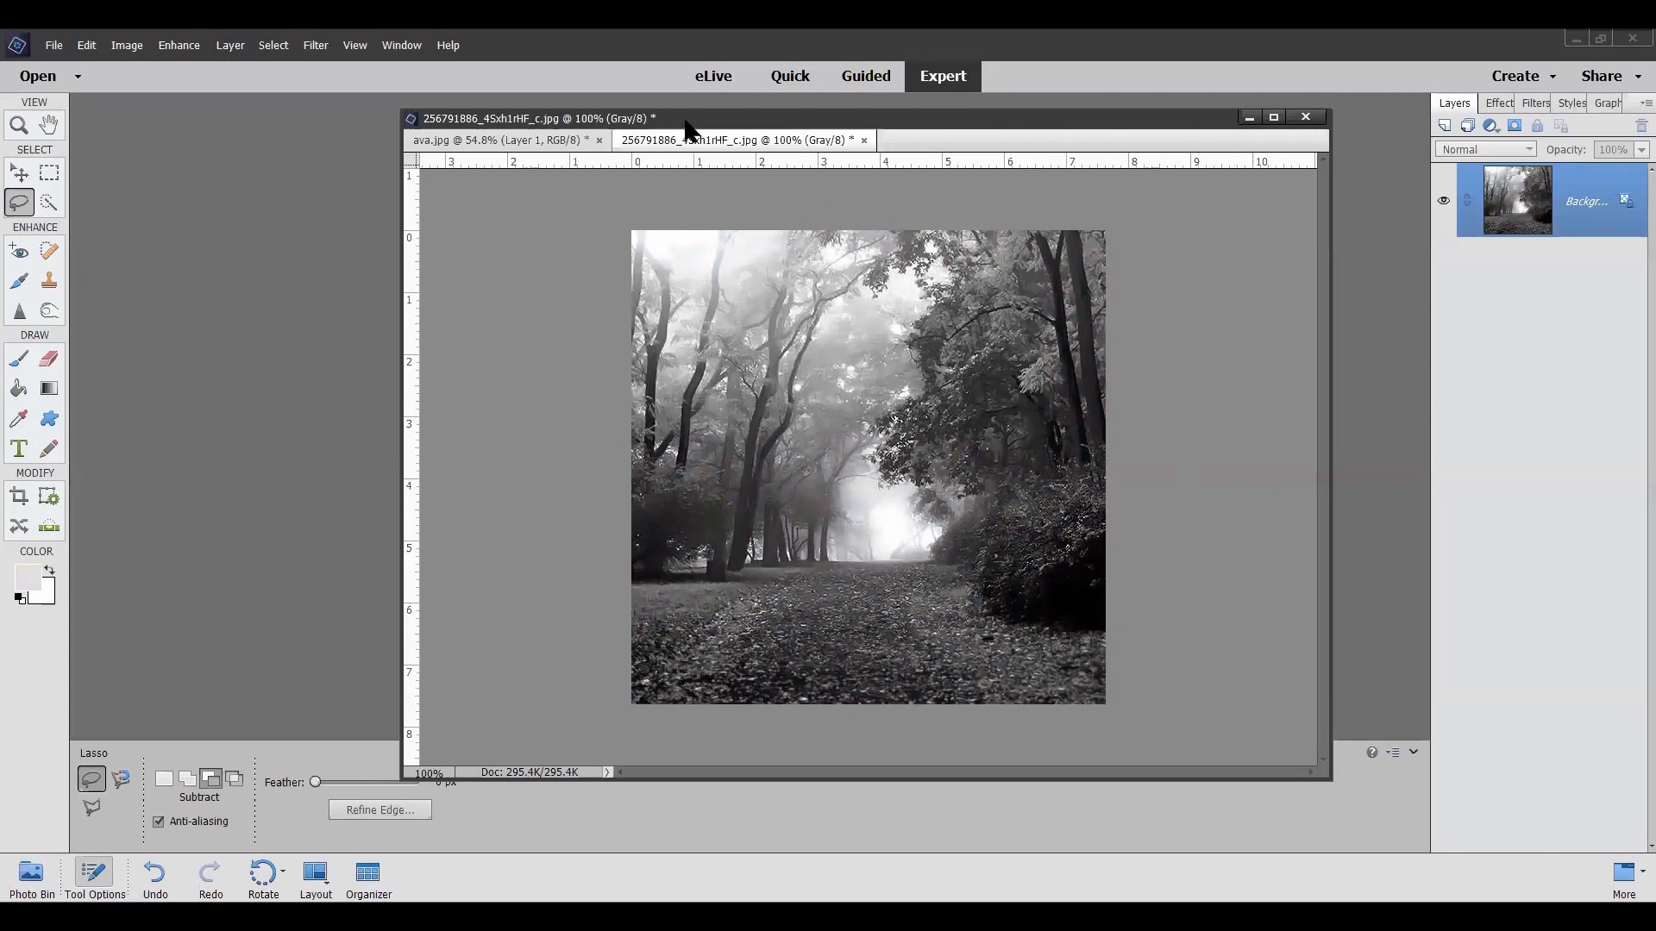
# Step: Separate the autumn photo into its own window and close it without saving the changes
pyautogui.moveTo(713, 147); pyautogui.dragTo(251, 156)
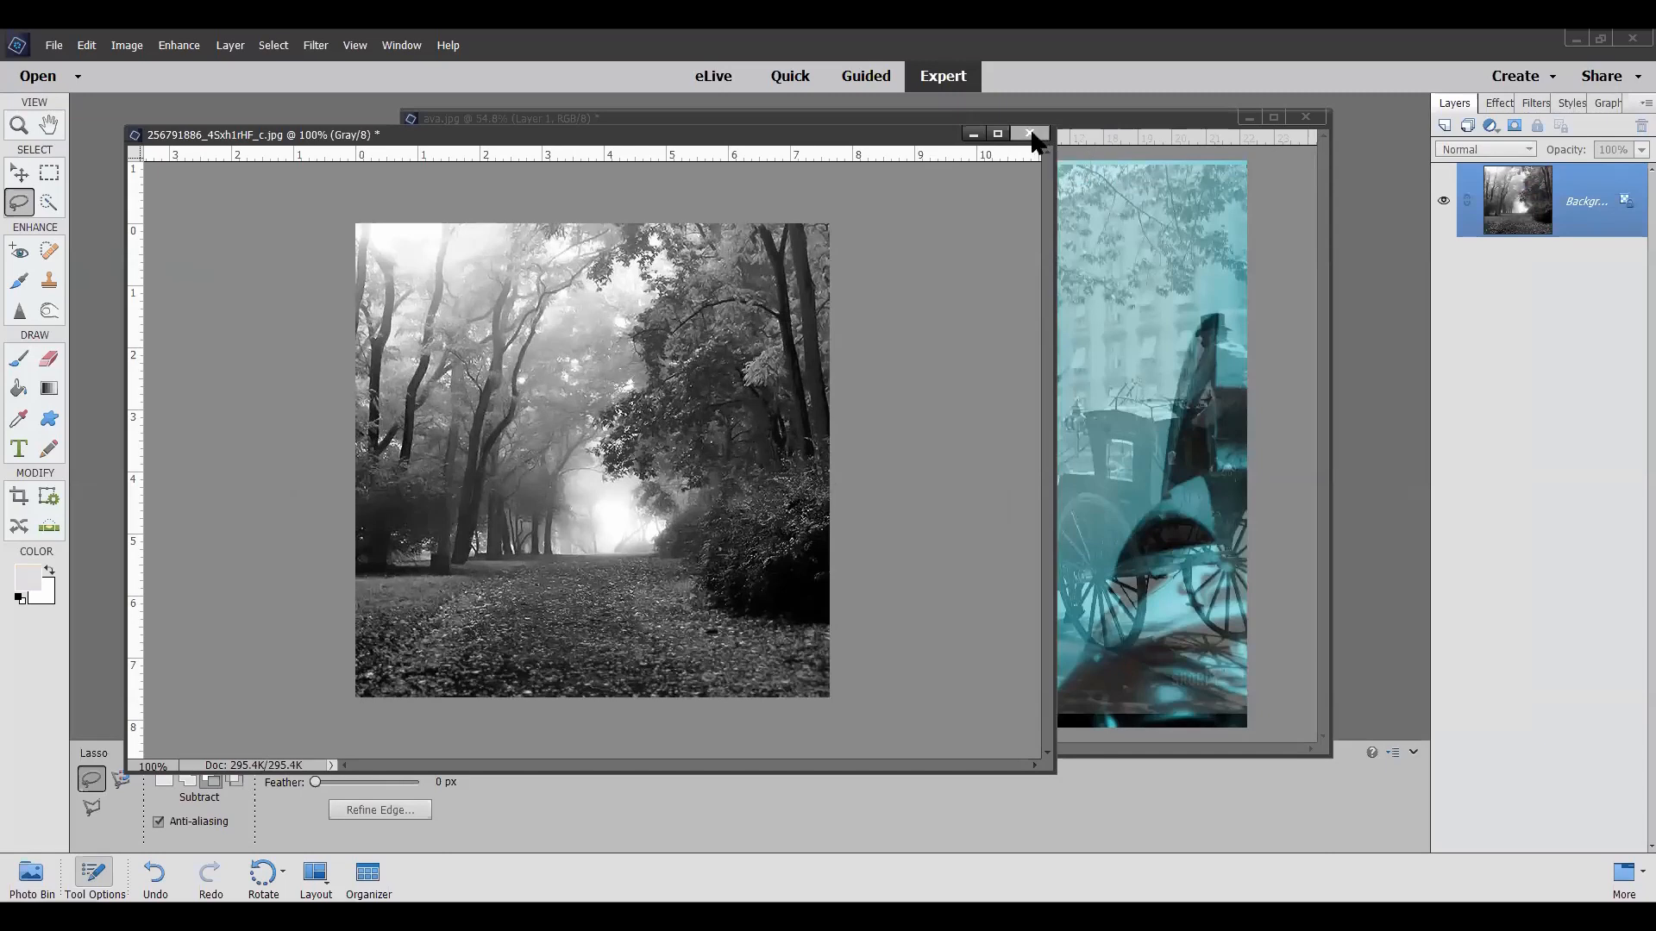
pyautogui.hotkey('ctrl', 'w')
pyautogui.click(836, 370)
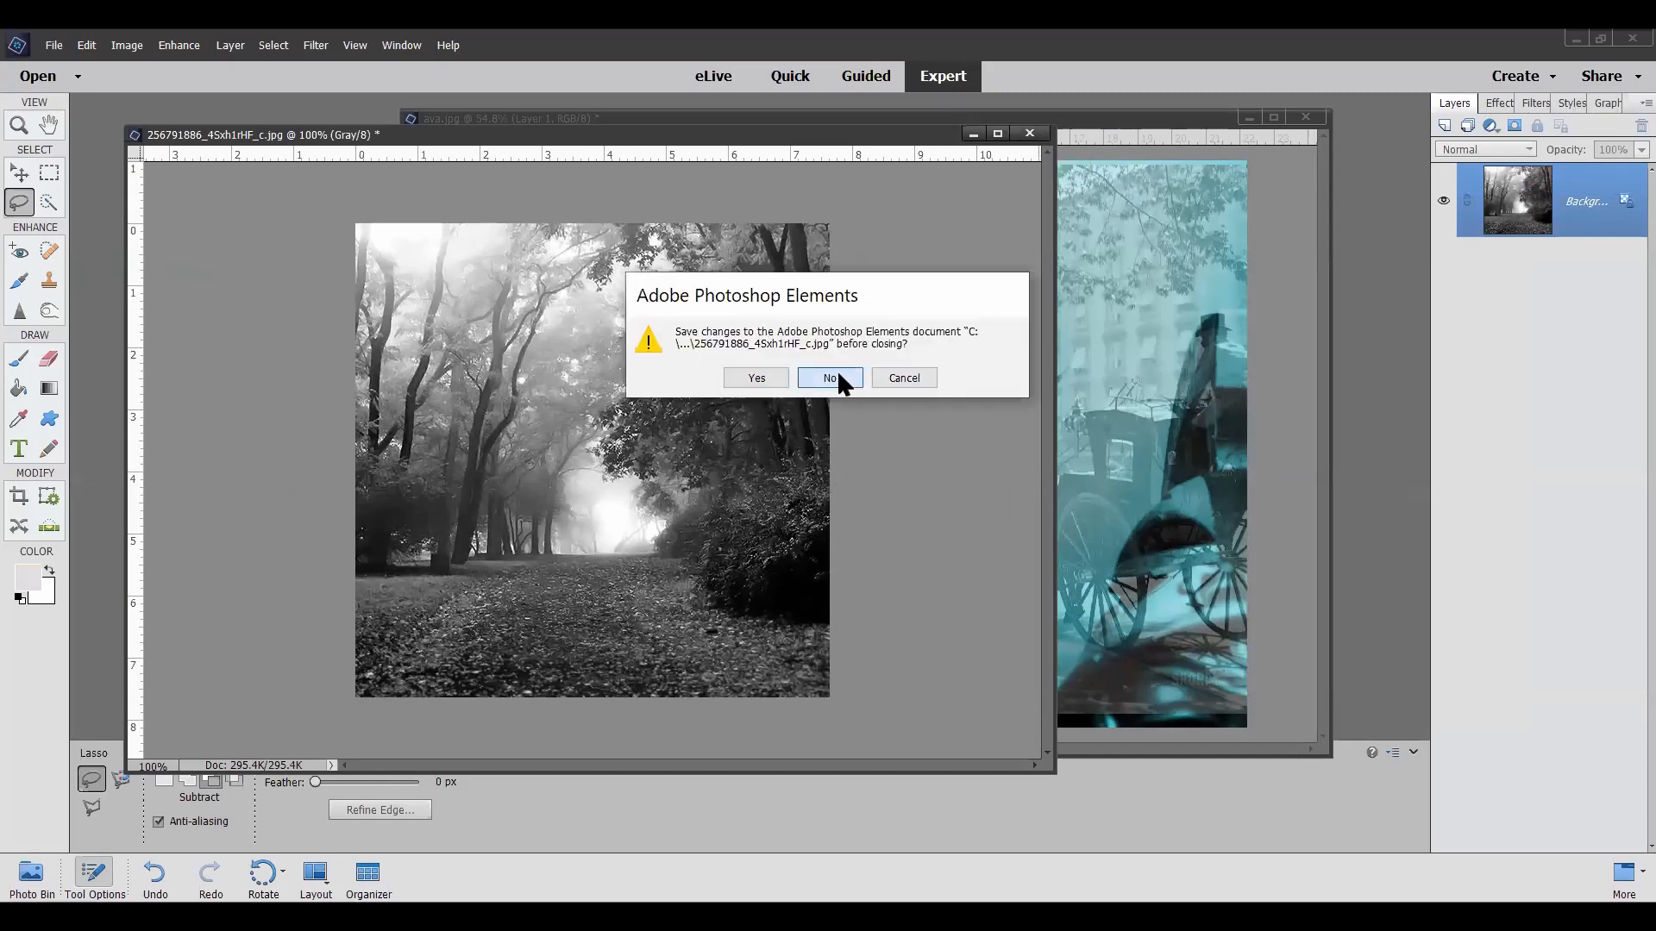
pyautogui.click(837, 372)
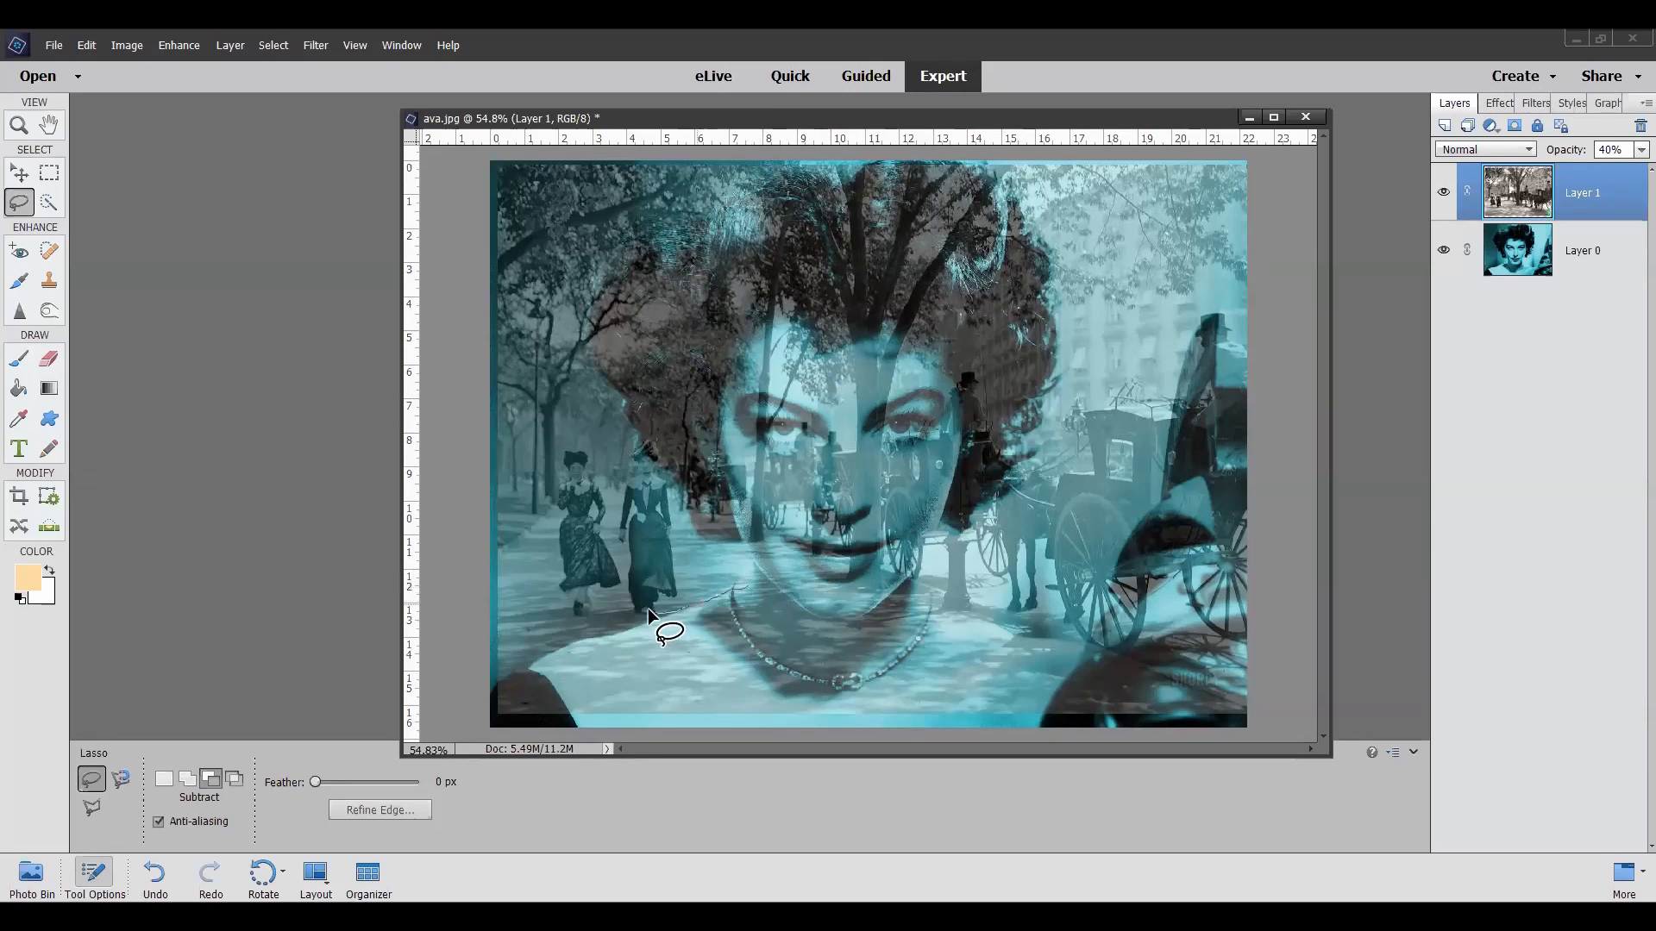
# Step: Outline the walking woman nearer the portrait's face with the Lasso, switch to the Quick Selection tool and clear the selection
pyautogui.moveTo(607, 565)
pyautogui.mouseDown()
pyautogui.moveTo(656, 464)
pyautogui.moveTo(704, 492)
pyautogui.moveTo(743, 582)
pyautogui.mouseUp()
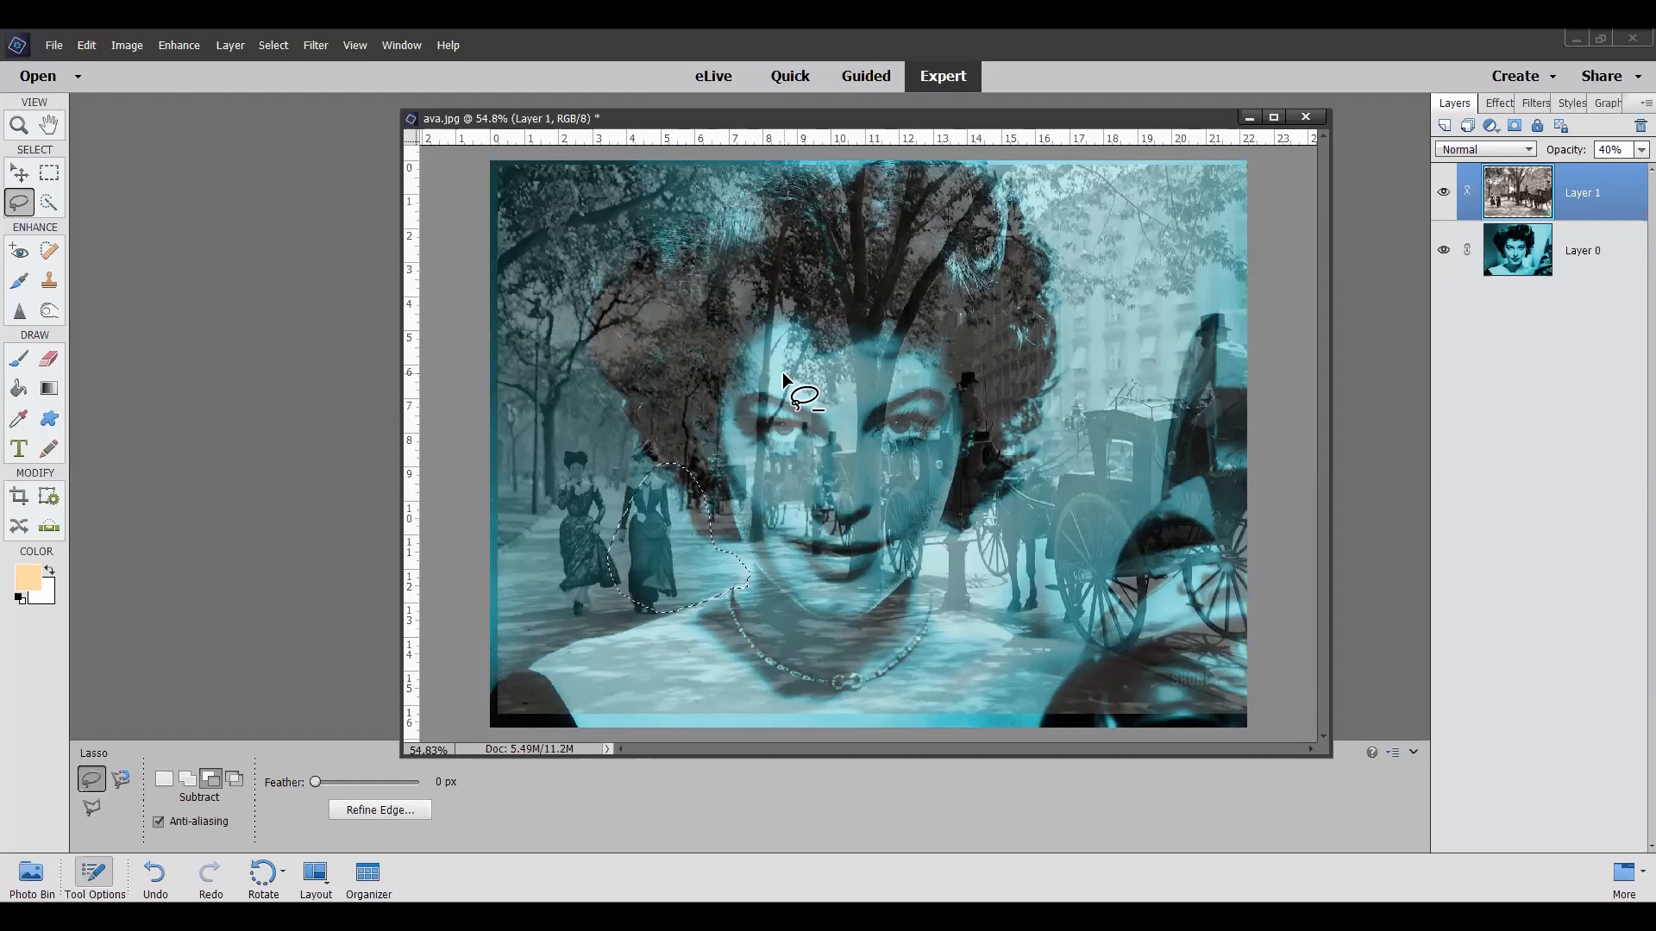
pyautogui.click(47, 203)
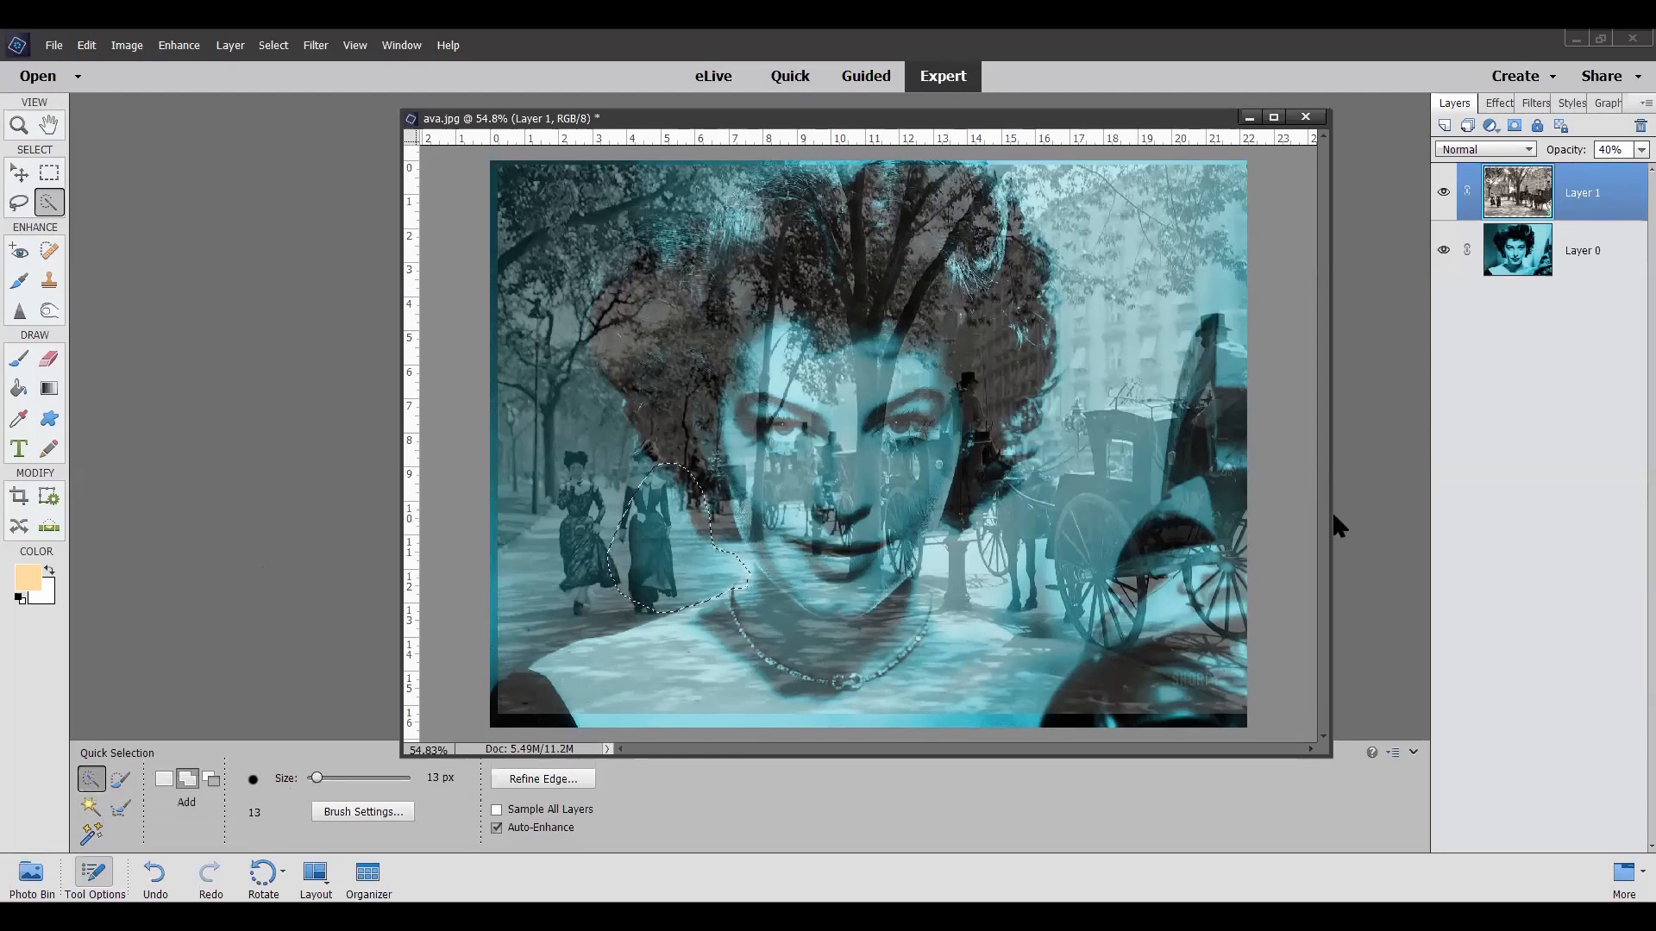
pyautogui.hotkey('ctrl', 'd')
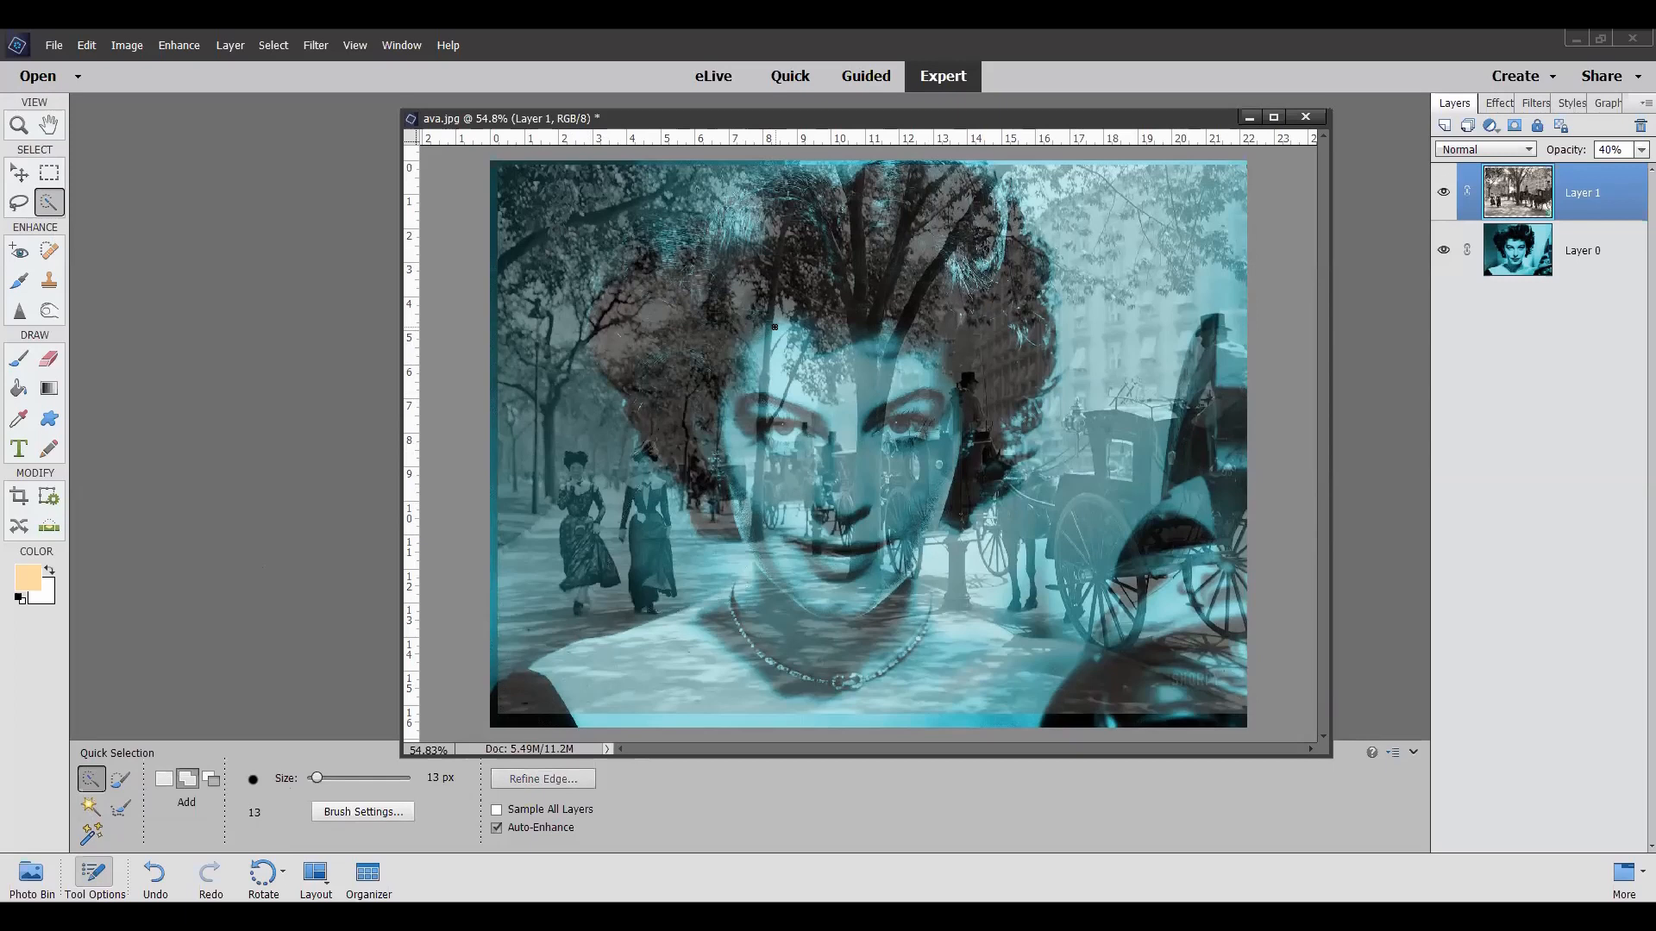
# Step: Hide Layer 1 and try a Quick Selection on the hair at the portrait's right side, clearing the selection at the end
pyautogui.click(1443, 191)
pyautogui.moveTo(966, 538)
pyautogui.mouseDown()
pyautogui.moveTo(980, 447)
pyautogui.moveTo(1036, 391)
pyautogui.moveTo(1045, 351)
pyautogui.moveTo(1015, 261)
pyautogui.moveTo(993, 291)
pyautogui.moveTo(979, 406)
pyautogui.mouseUp()
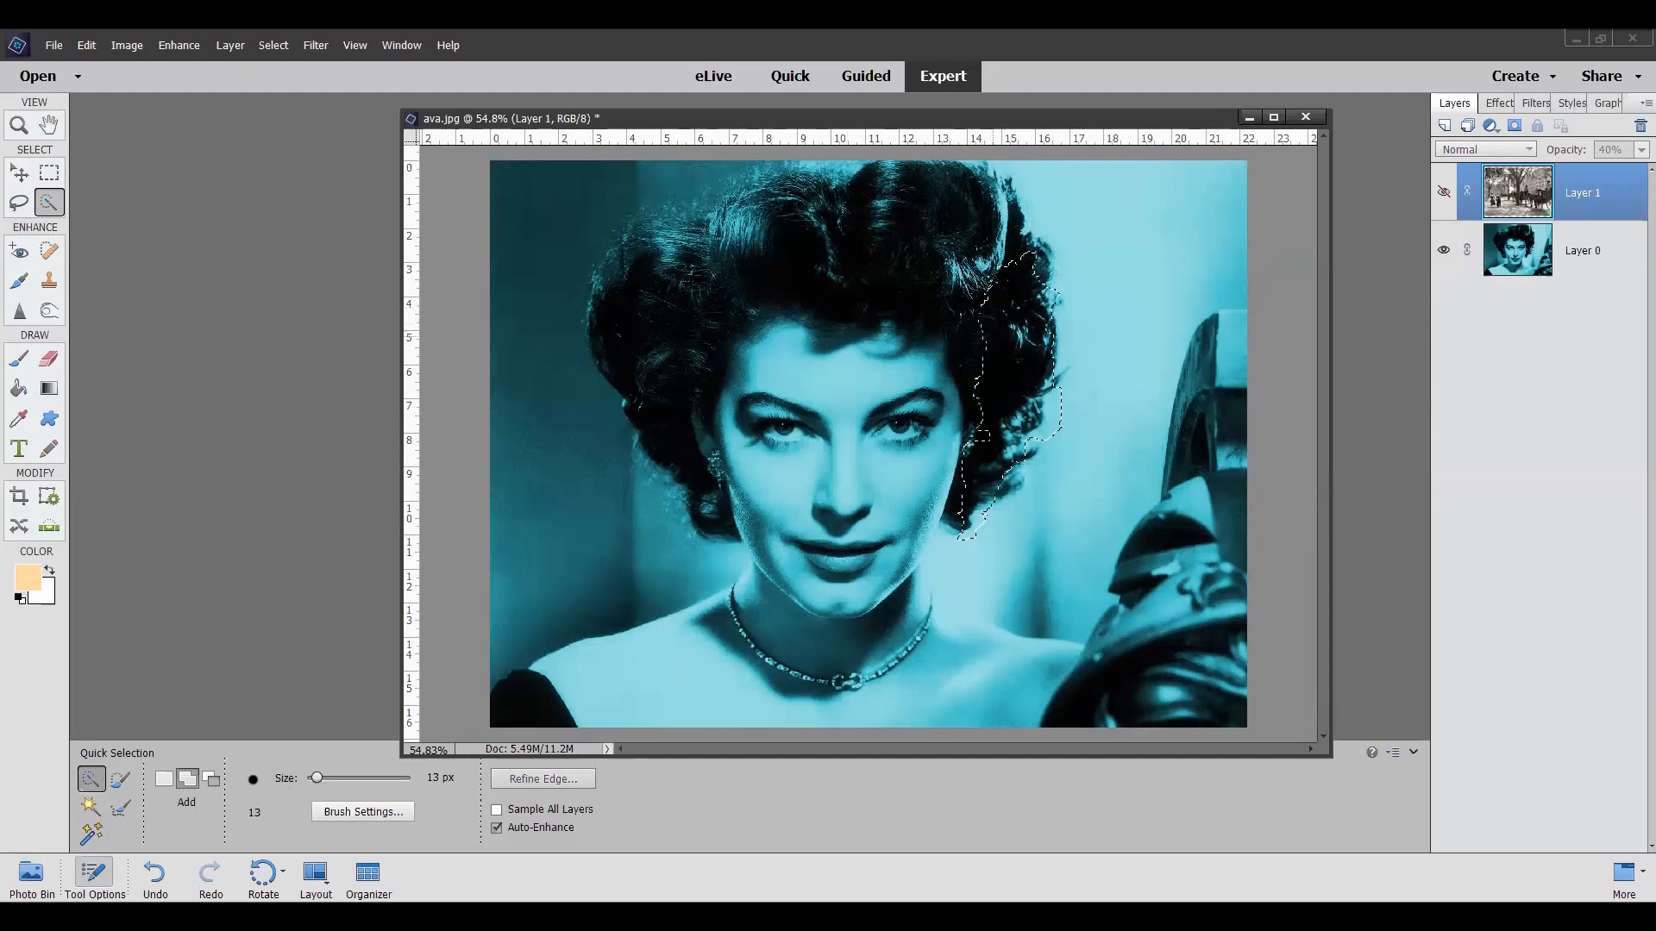
pyautogui.moveTo(980, 338); pyautogui.dragTo(979, 390)
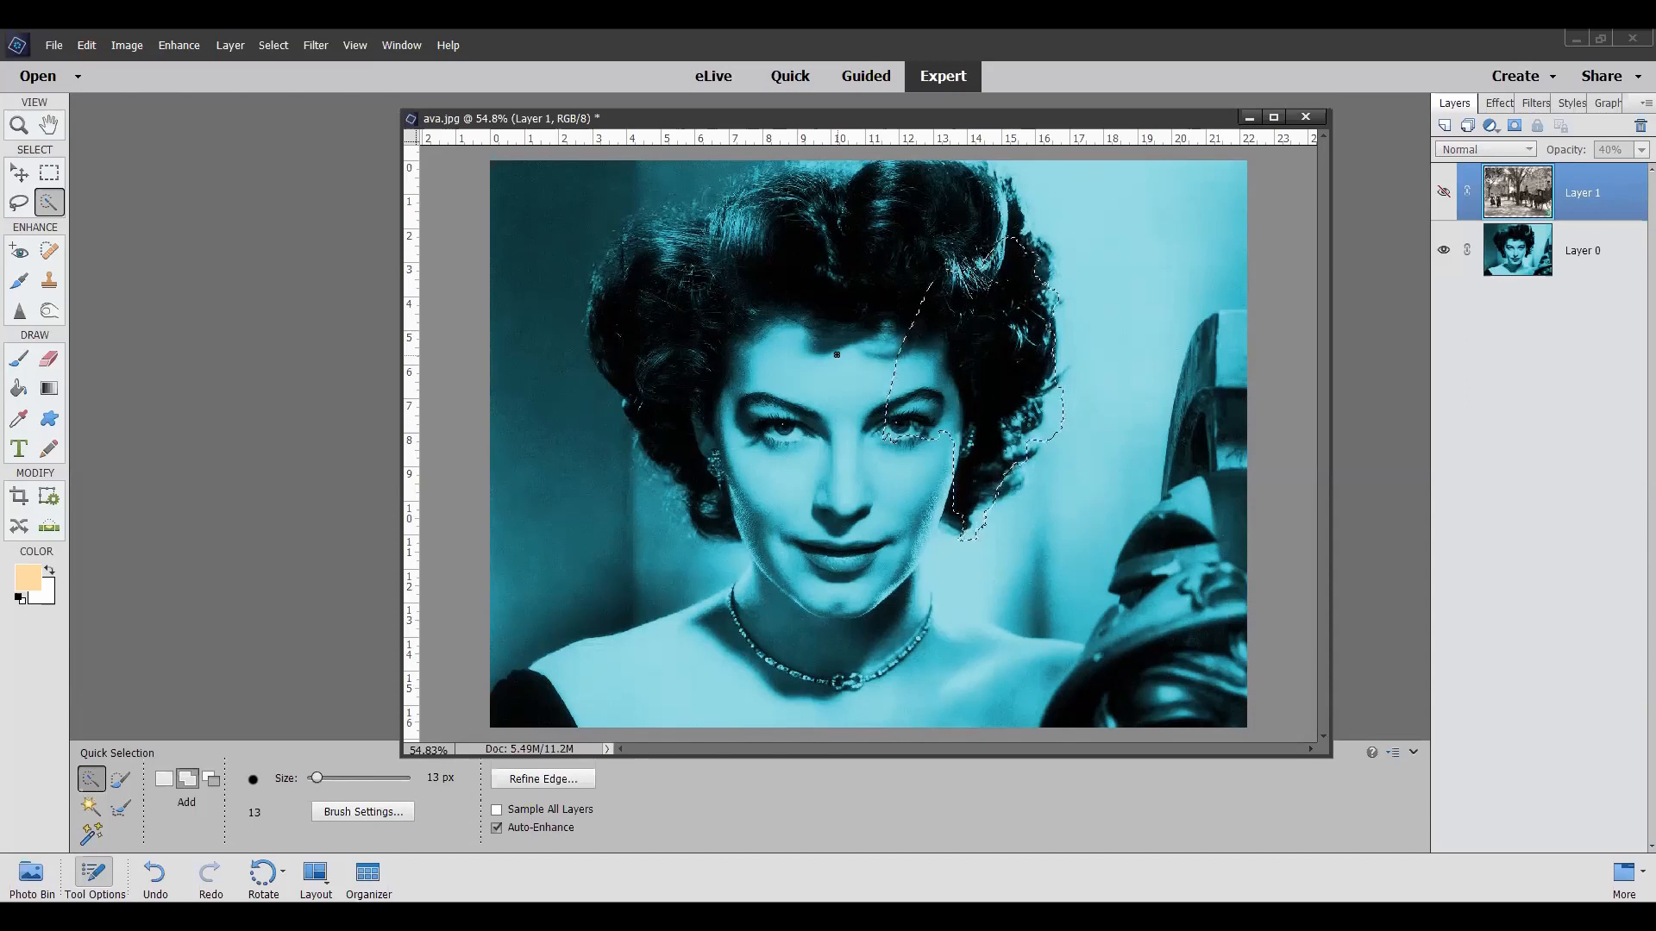
pyautogui.hotkey('ctrl', 'd')
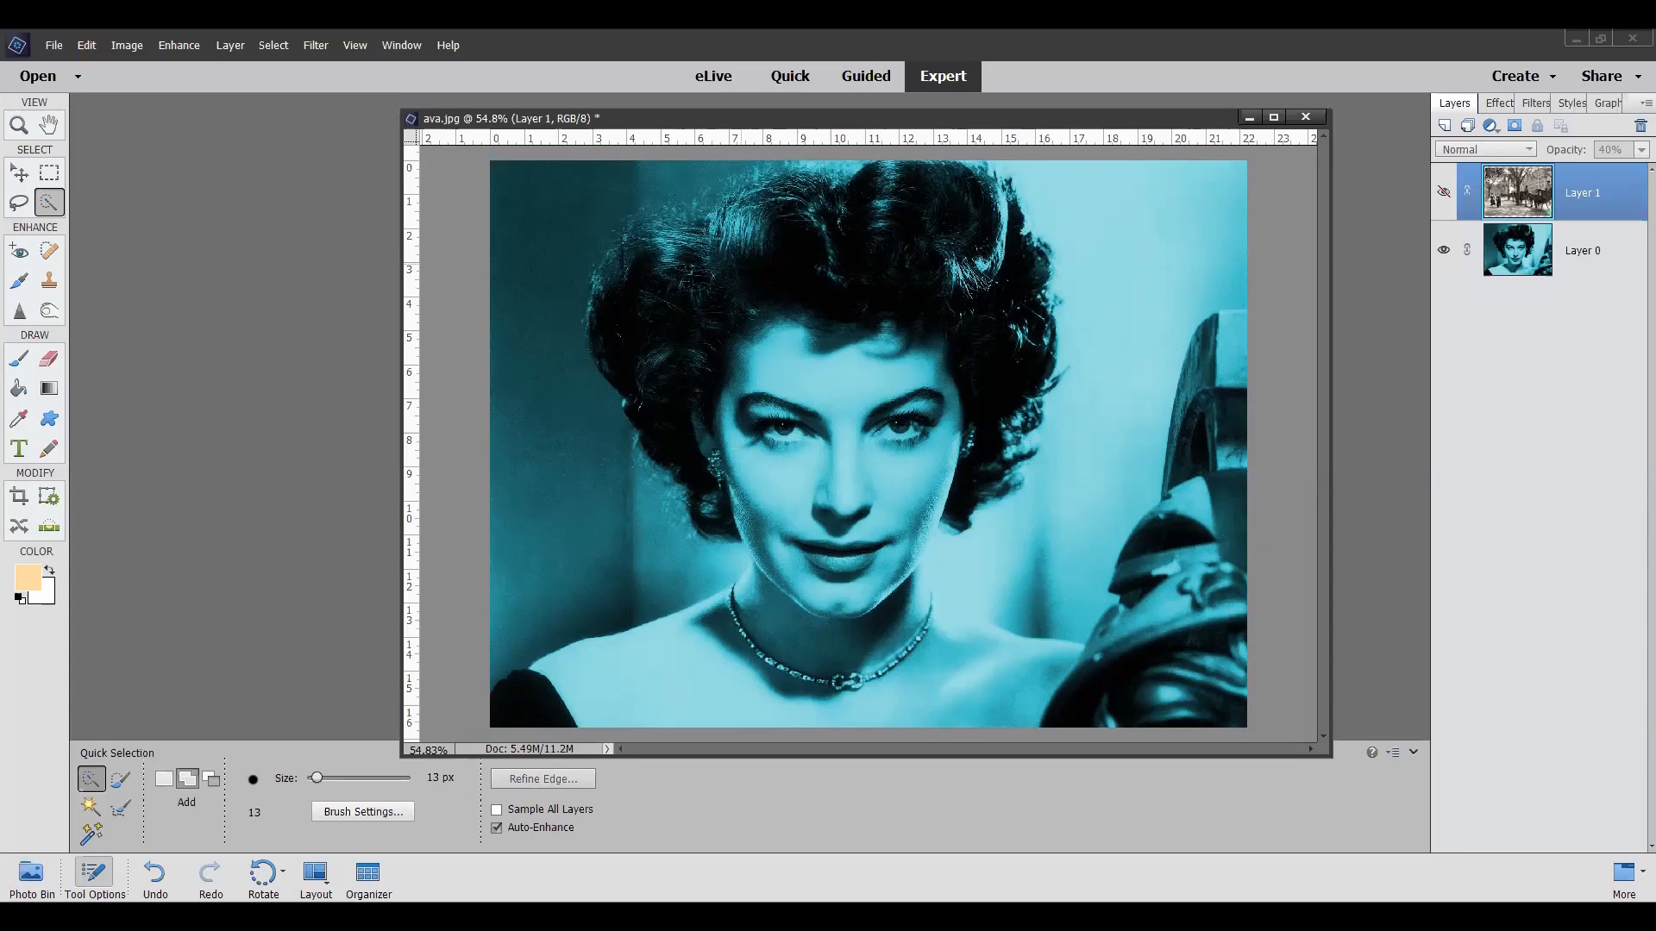
# Step: Switch to the Detail Smart Brush with the Blue Skies preset and set its brush size to 13 px
pyautogui.click(19, 283)
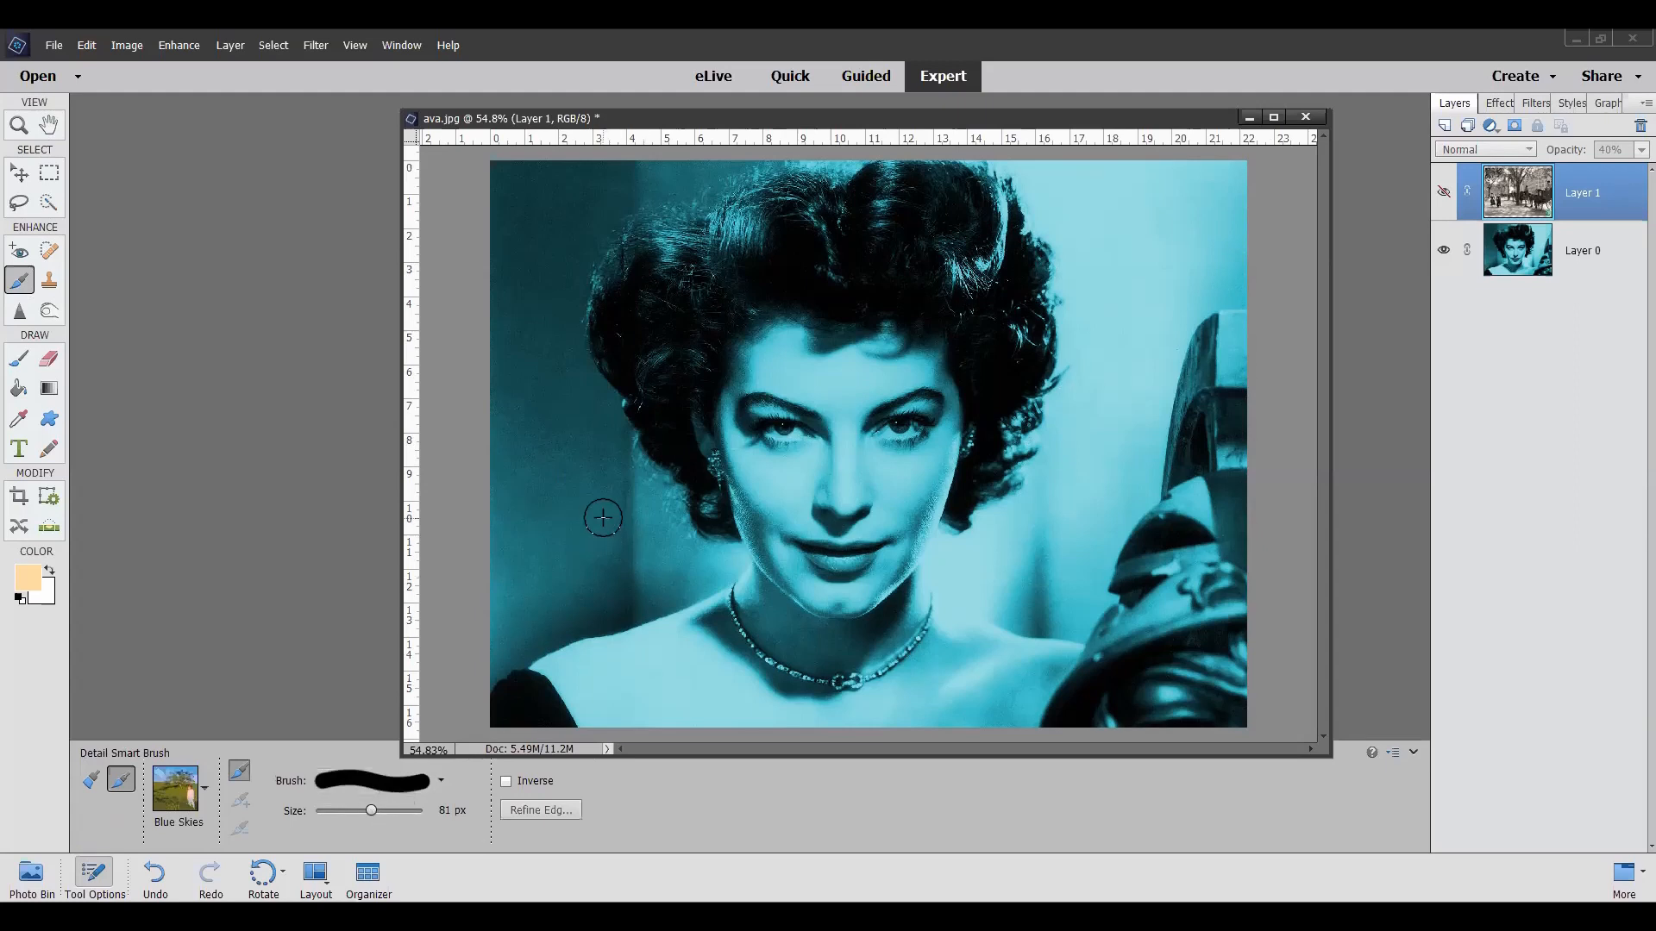
pyautogui.moveTo(369, 811); pyautogui.dragTo(397, 811)
pyautogui.moveTo(398, 811); pyautogui.dragTo(326, 811)
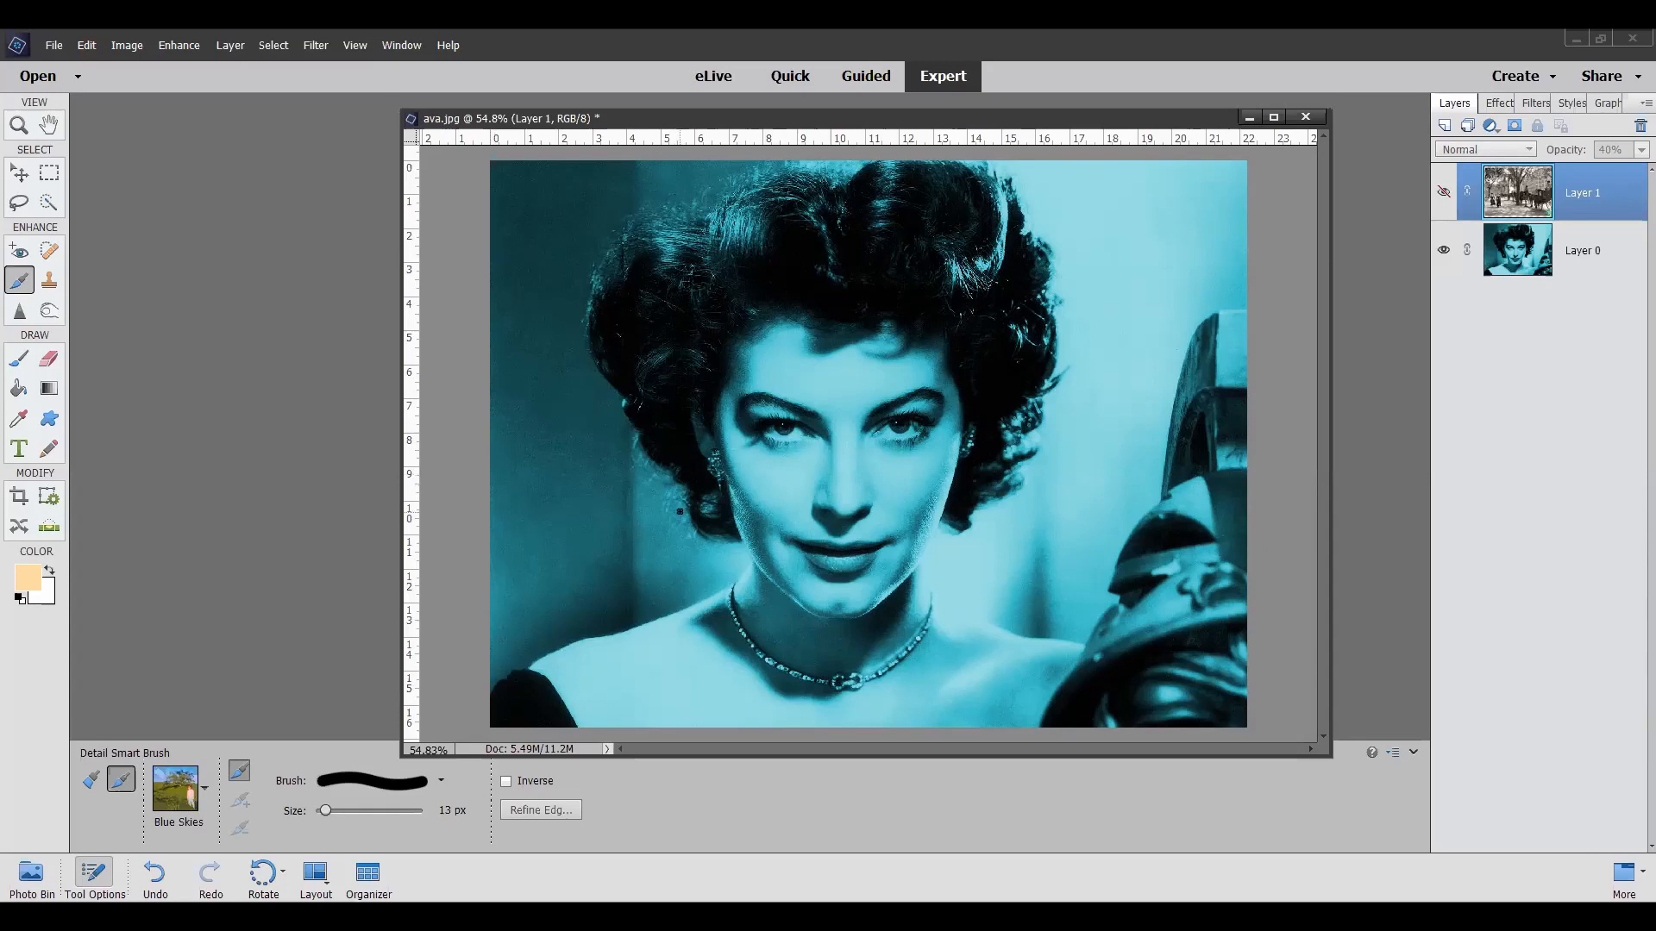
pyautogui.scroll(5, 679, 512)
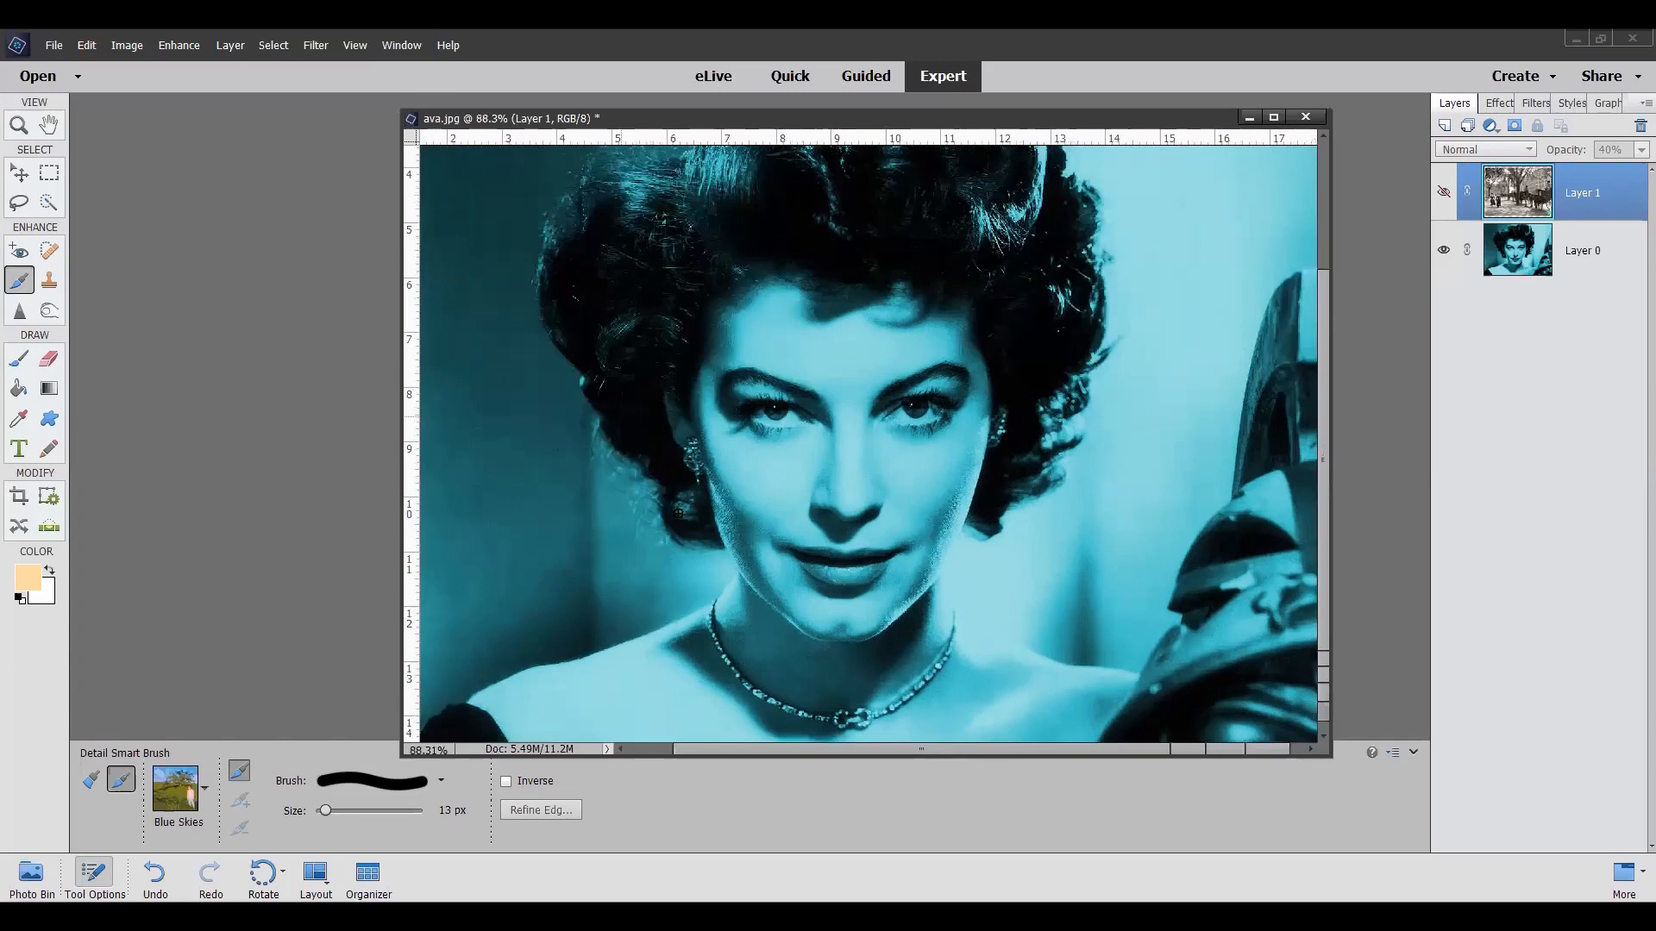